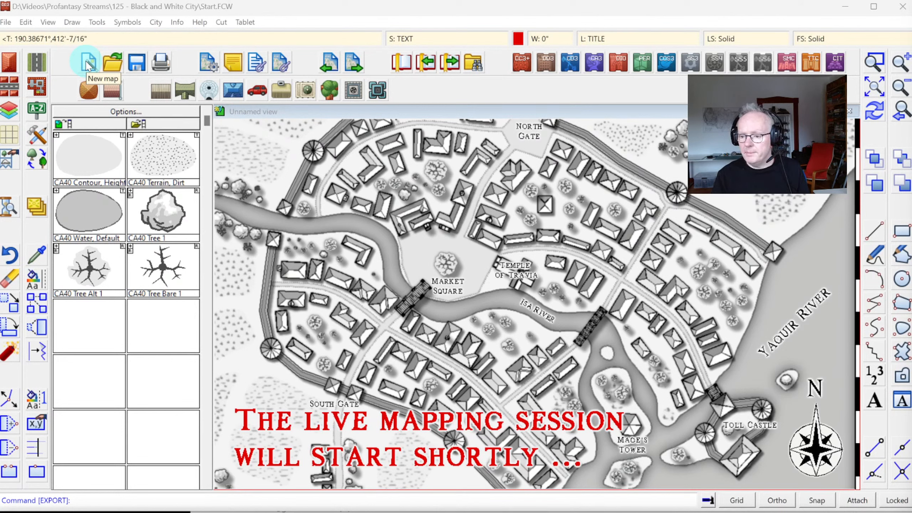
Start a new Cities map with self-decided settings, the Annual BW Cities style, and dimensions of 1200 by 900 feet
left_click(88, 65)
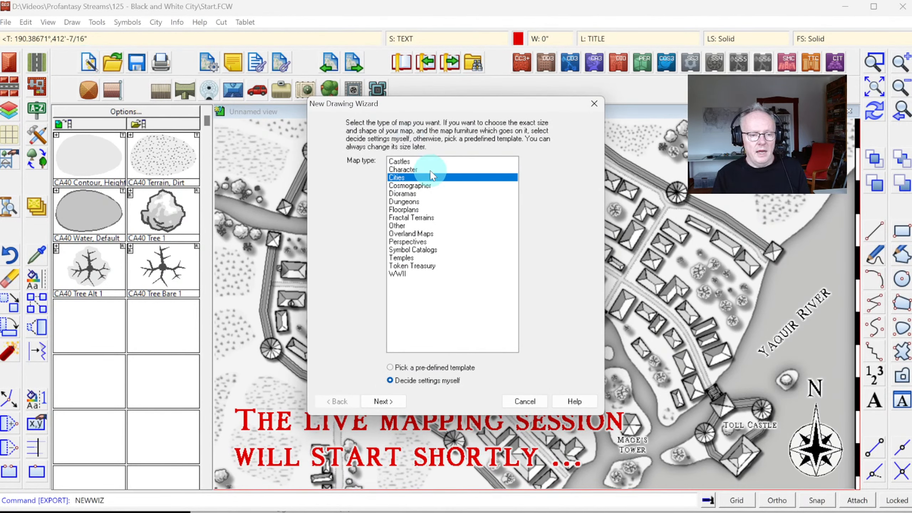
left_click(385, 401)
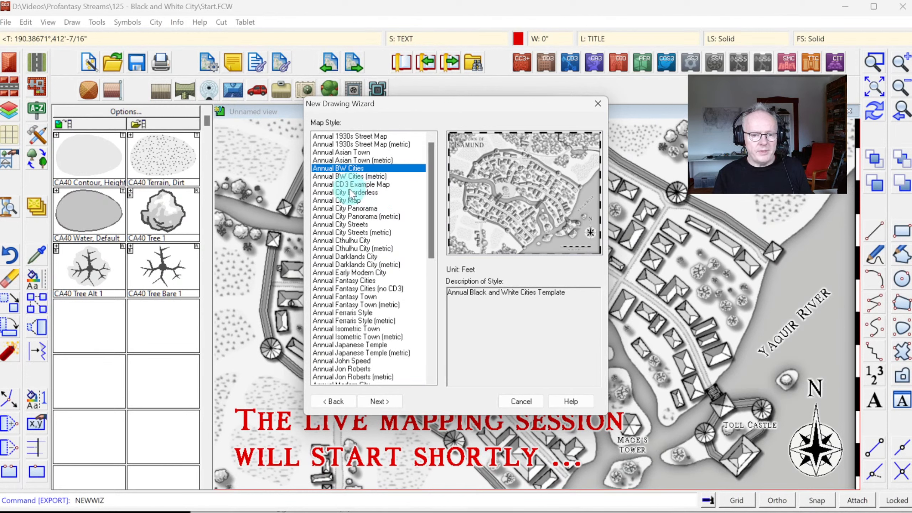
left_click(333, 176)
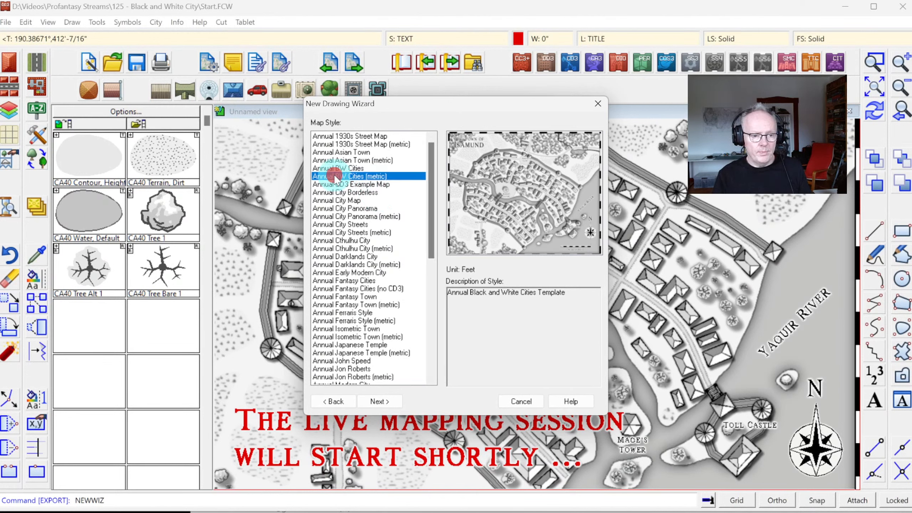
key("Up")
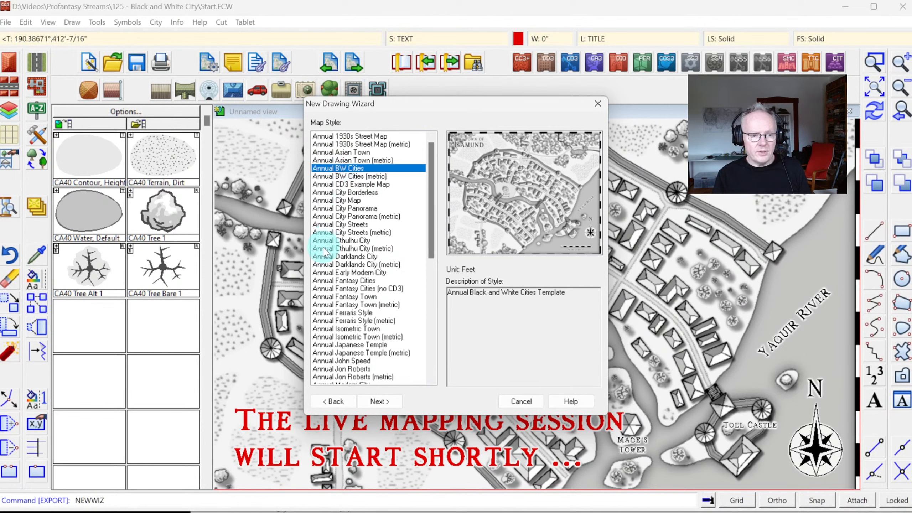
left_click(377, 402)
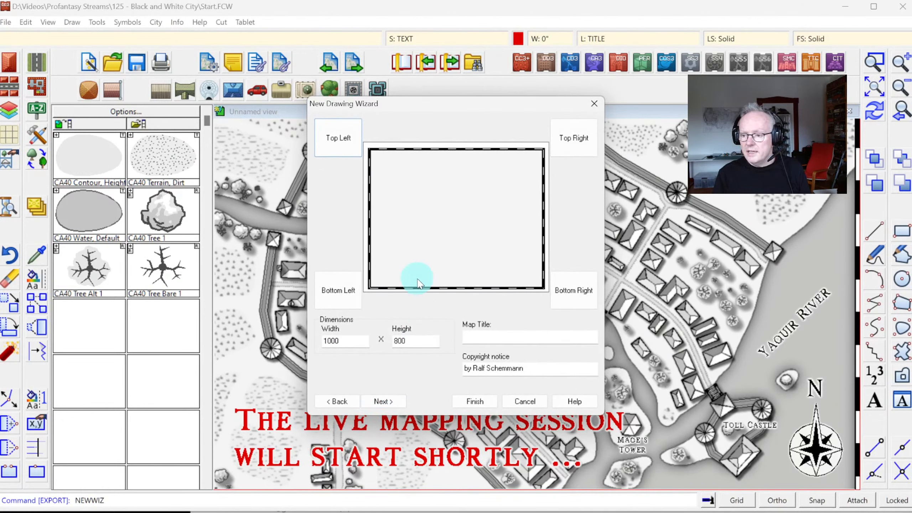
left_click(346, 341)
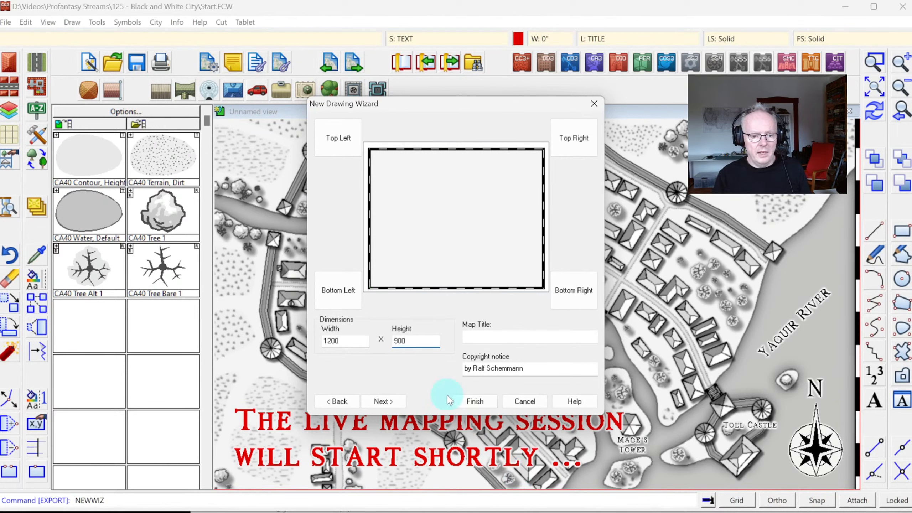
left_click(479, 399)
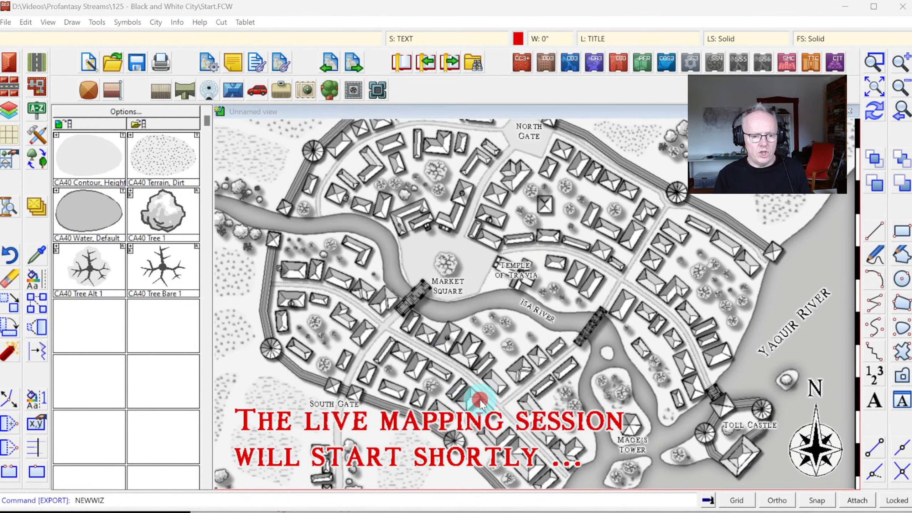
Save the new map as My Town in the Videos > Profantasy Streams > 125 - Black and White City folder
scroll(138, 327, "down", 6)
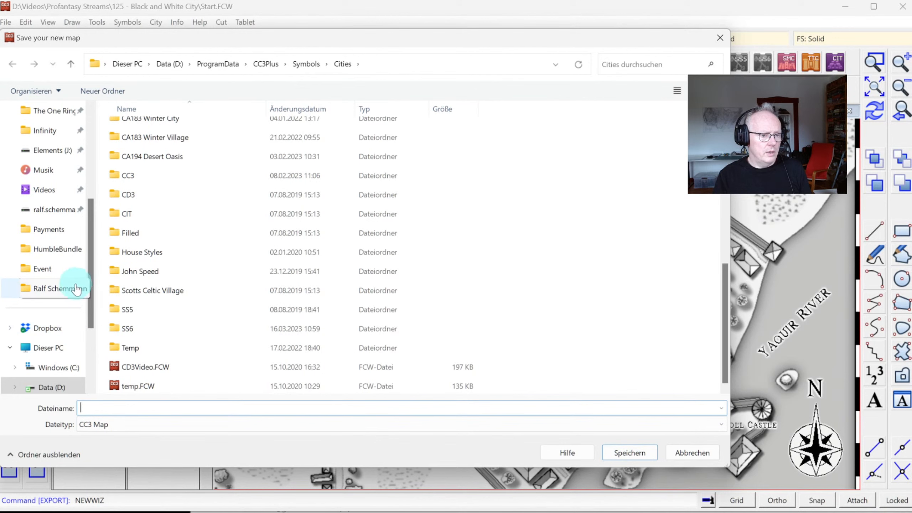
scroll(62, 343, "down", 1)
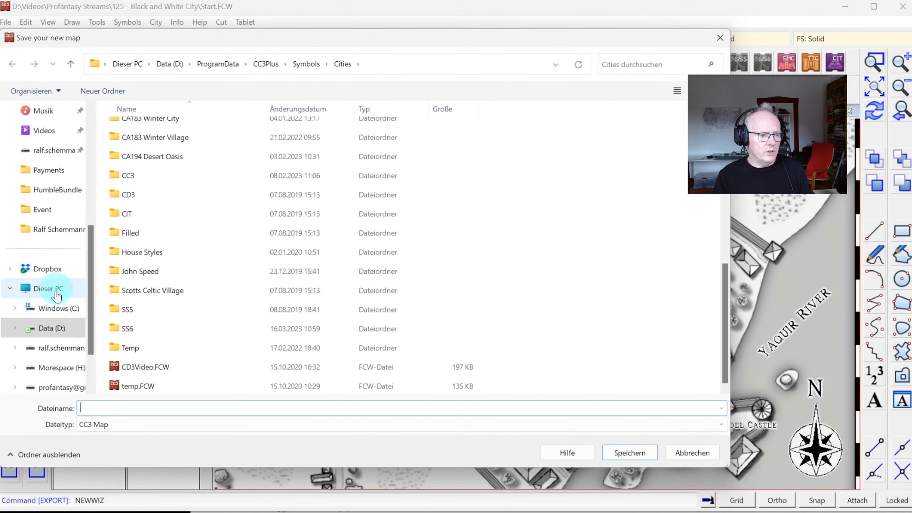
scroll(61, 298, "down", 1)
scroll(58, 252, "up", 6)
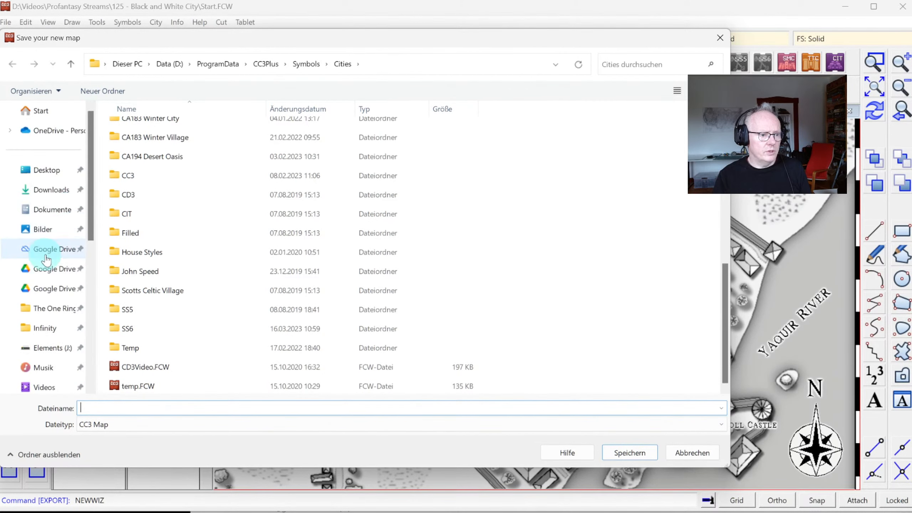
left_click(52, 386)
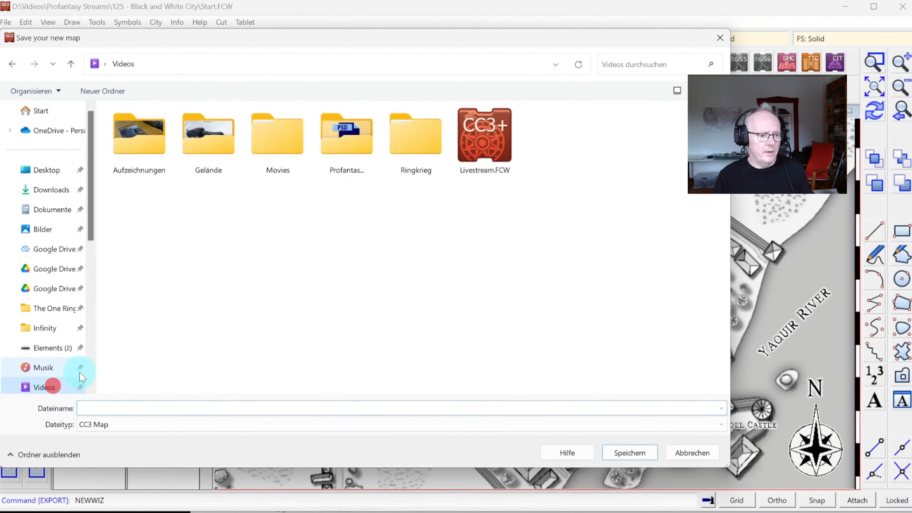
double_click(347, 140)
scroll(390, 267, "down", 10)
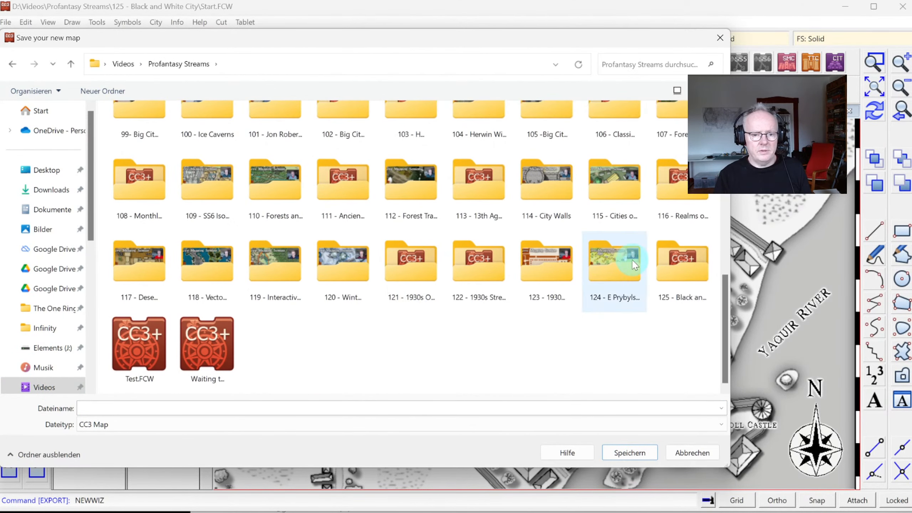
double_click(680, 268)
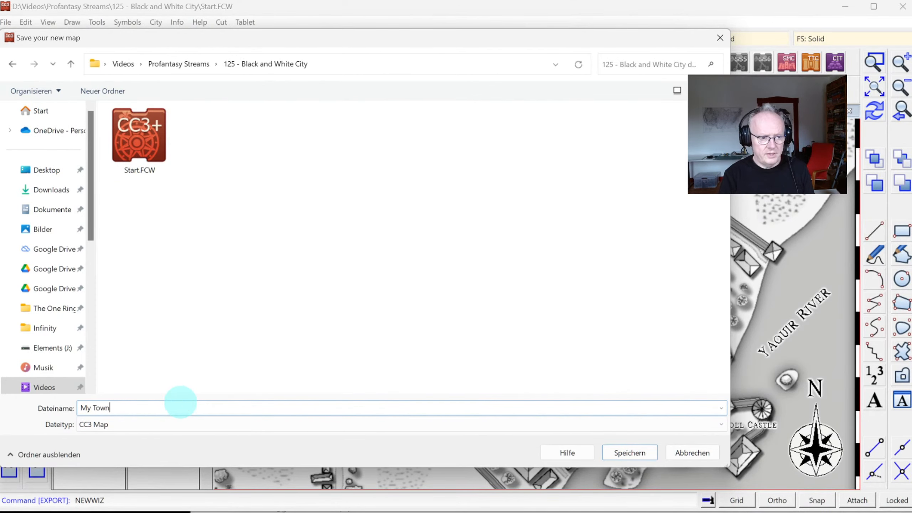
key("Return")
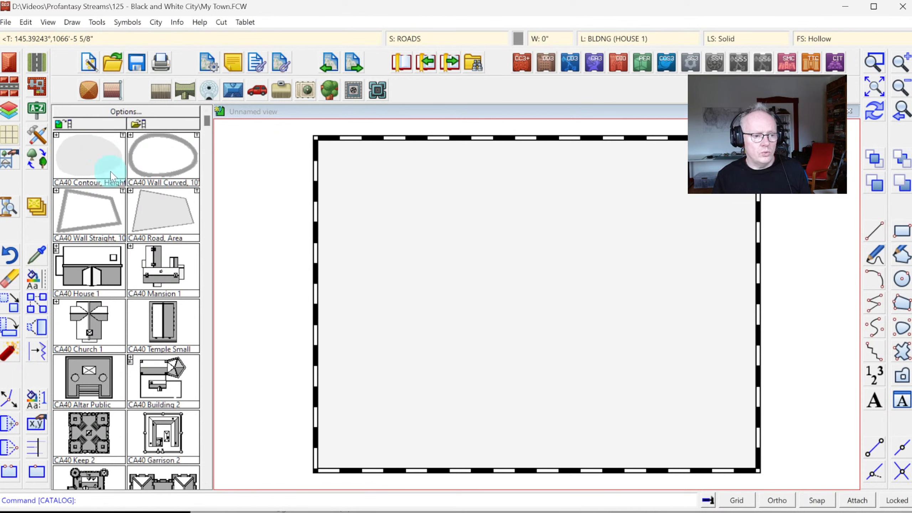
Draw an elongated, smooth height contour area running diagonally from the map's upper left to its lower right with the CA40 Contour tool
left_click(83, 157)
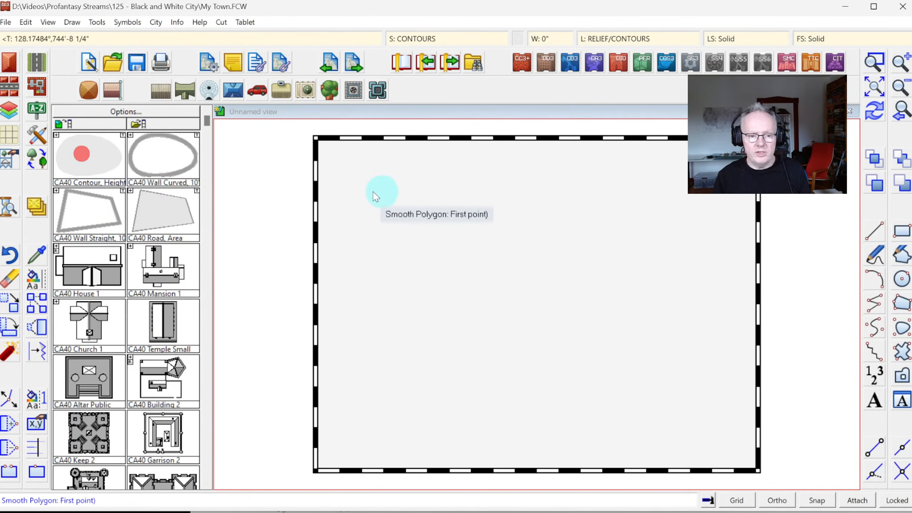
left_click(473, 190)
left_click(409, 203)
left_click(394, 224)
left_click(452, 275)
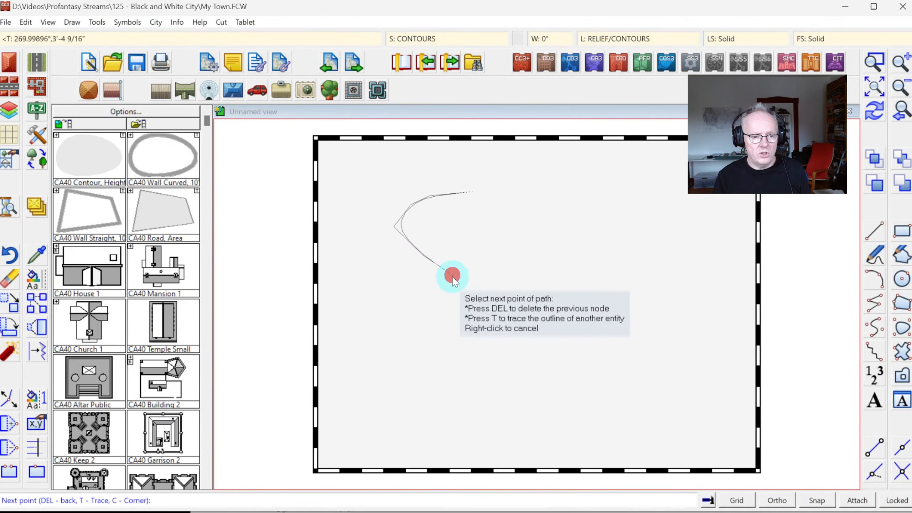
left_click(458, 307)
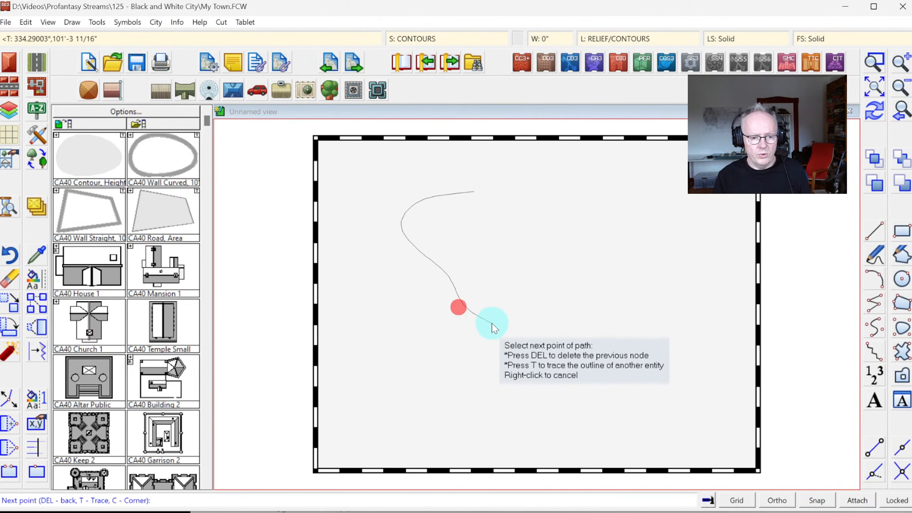
left_click(504, 327)
left_click(539, 332)
left_click(595, 369)
left_click(643, 373)
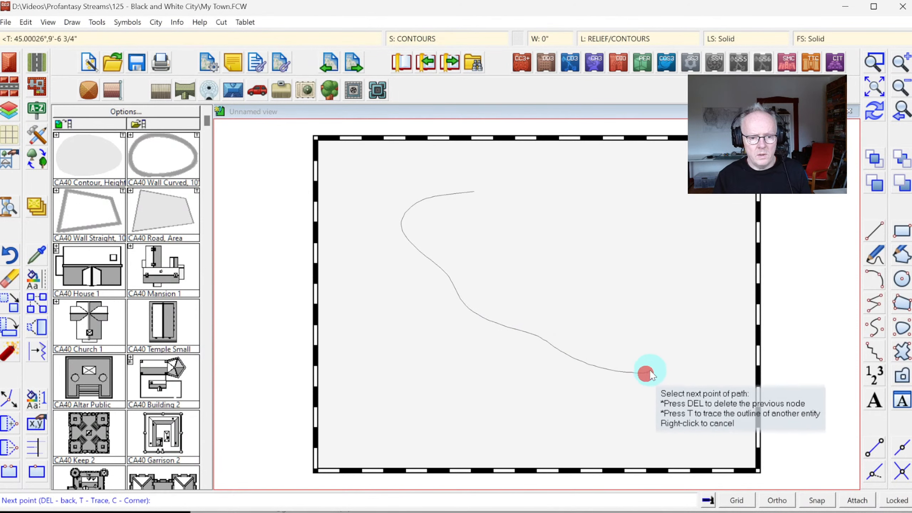
left_click(683, 345)
left_click(686, 322)
left_click(648, 292)
left_click(617, 261)
left_click(592, 231)
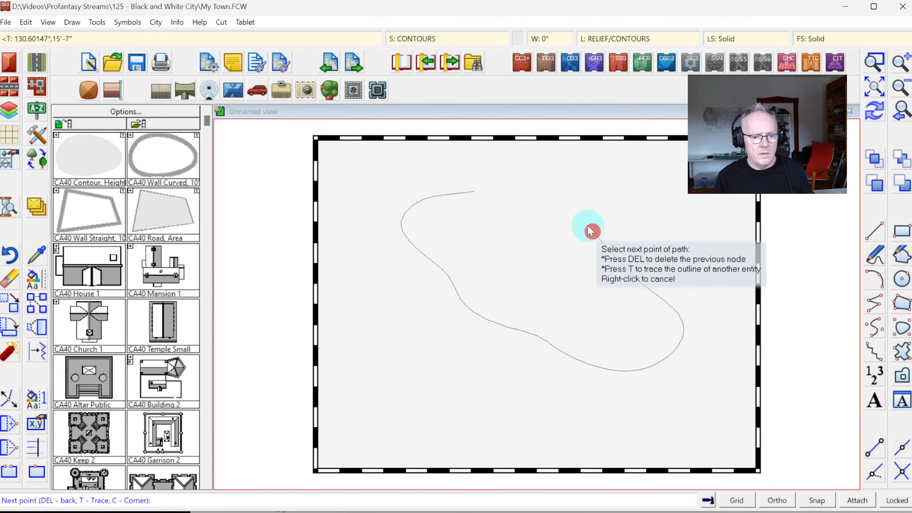
left_click(574, 211)
left_click(546, 196)
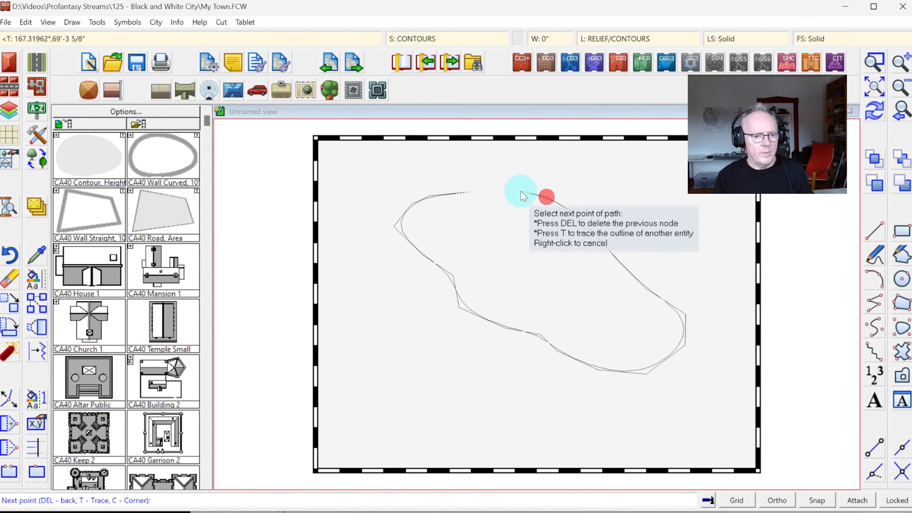
right_click(500, 191)
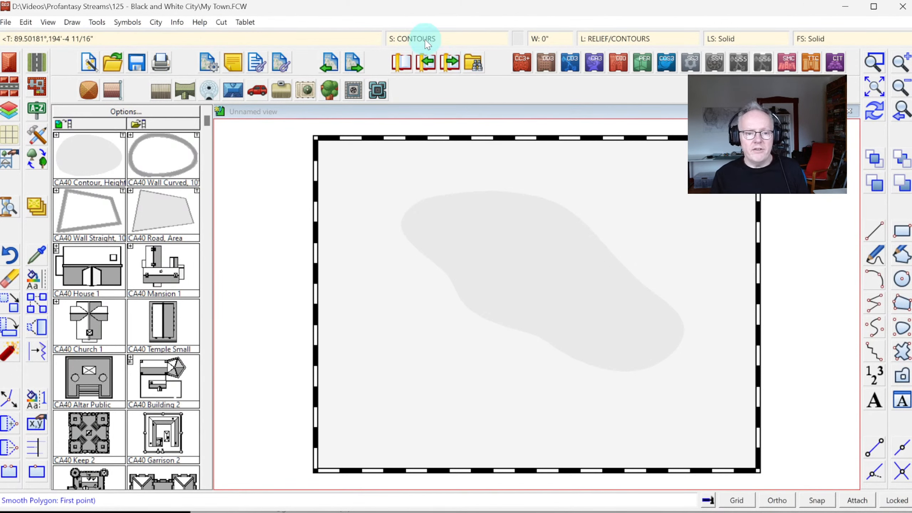
Activate sheet effects for the drawing
left_click(411, 37)
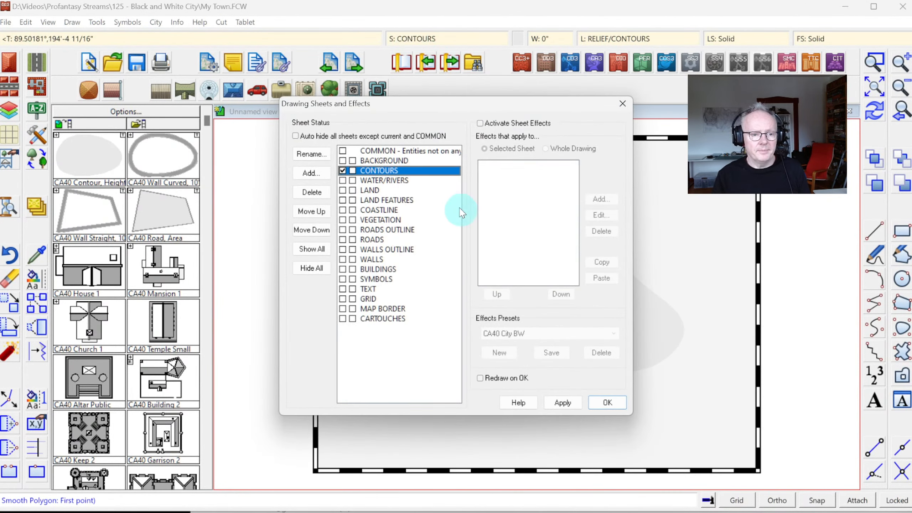
left_click(480, 124)
left_click(607, 402)
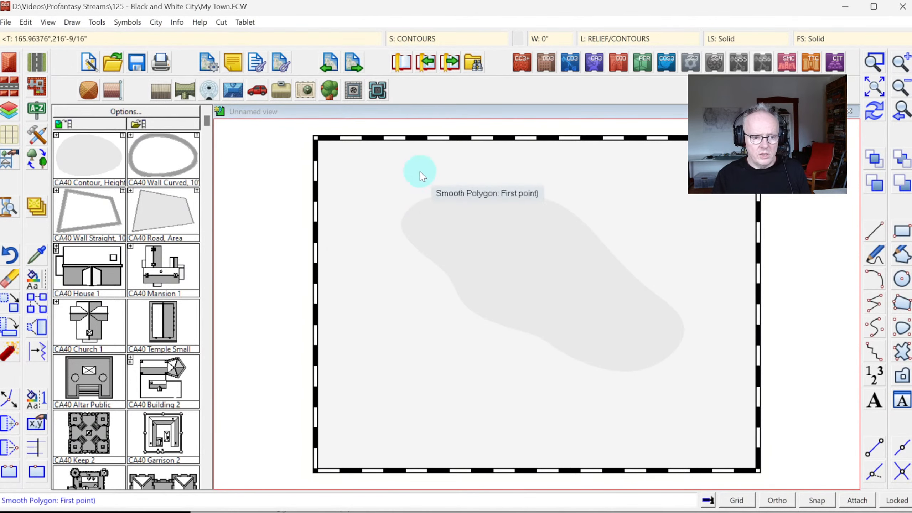
Add a Bevel, Lighted effect to the CONTOURS sheet with a bevel size of 1000 map units and 50% intensity
left_click(419, 39)
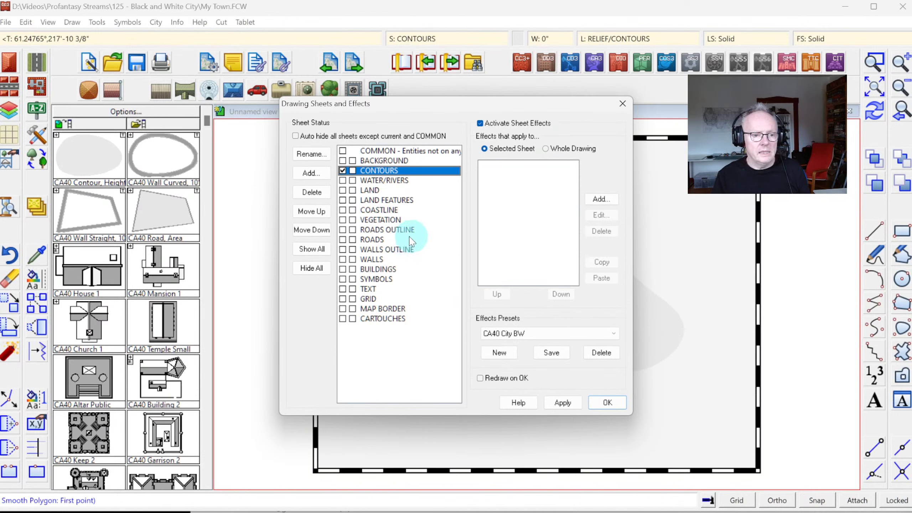
left_click(605, 198)
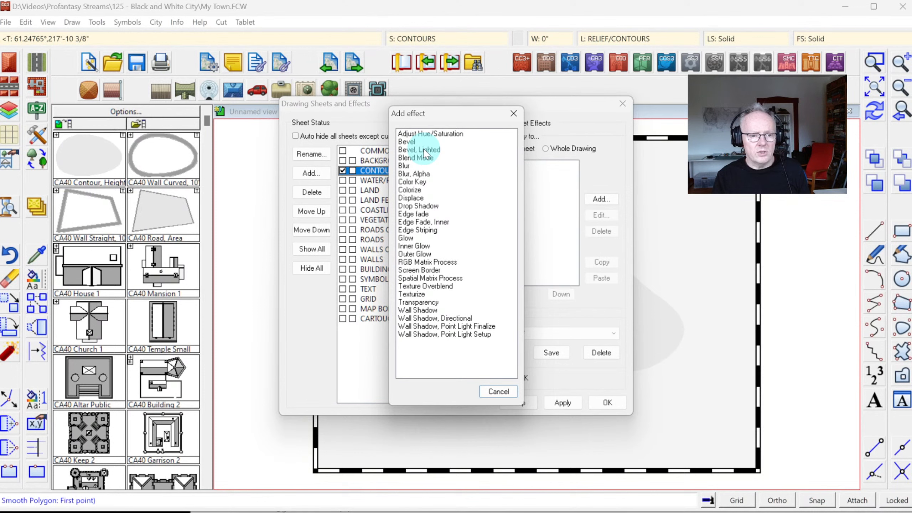
double_click(425, 151)
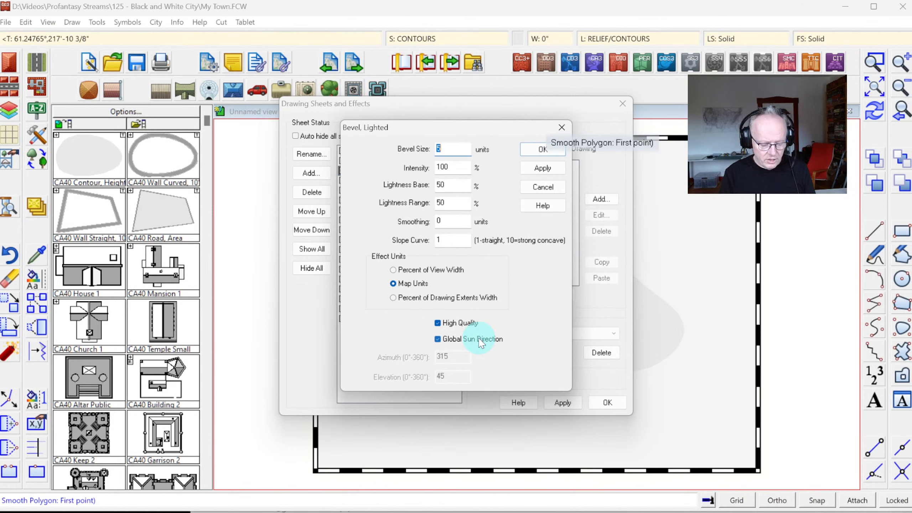
type("1000")
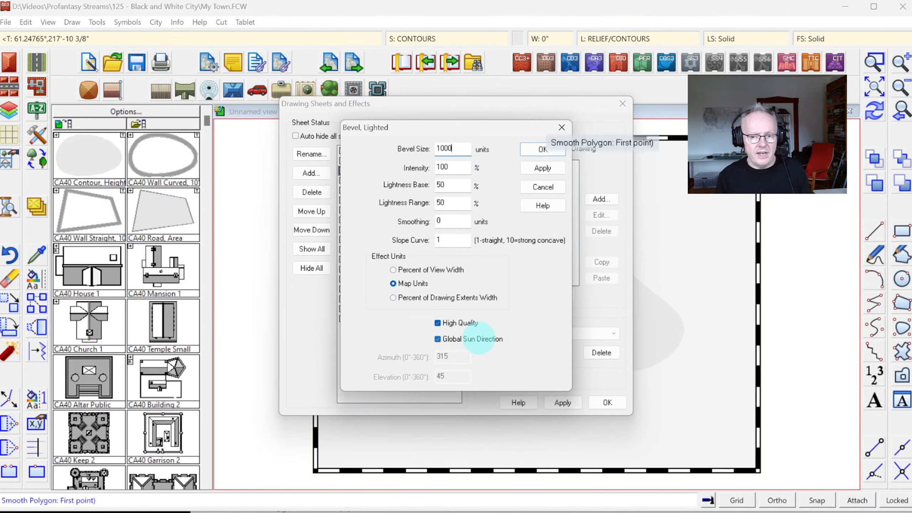
key("Tab")
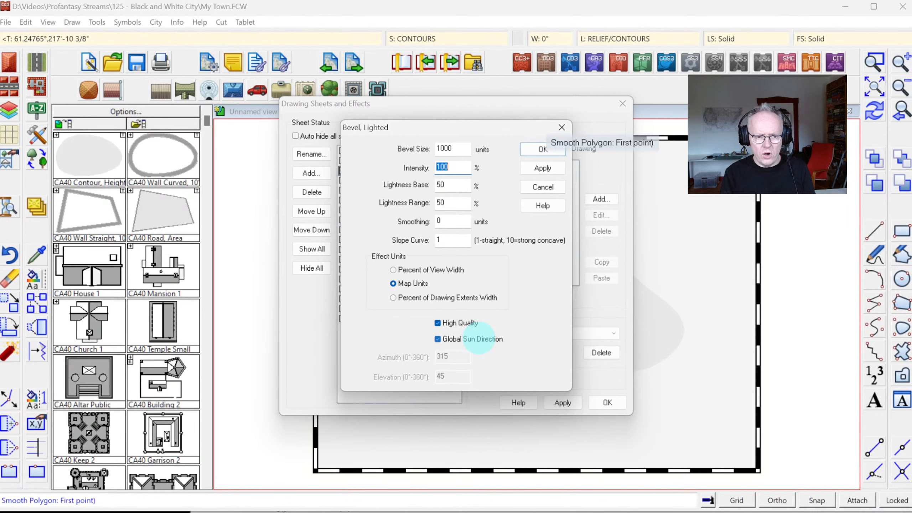
type("50")
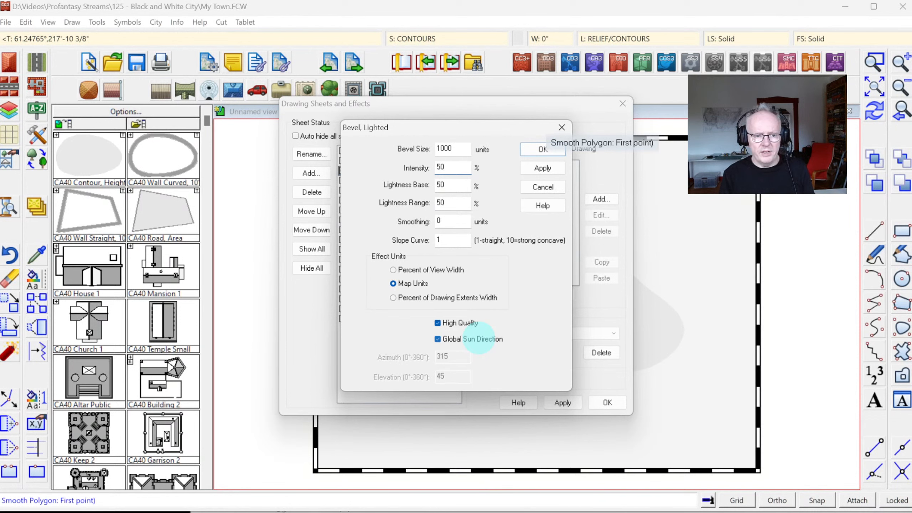
Set the lighted bevel's lightness base to 90%, lightness range to 10% and smoothing to 10 units, and accept the effect
key("Tab")
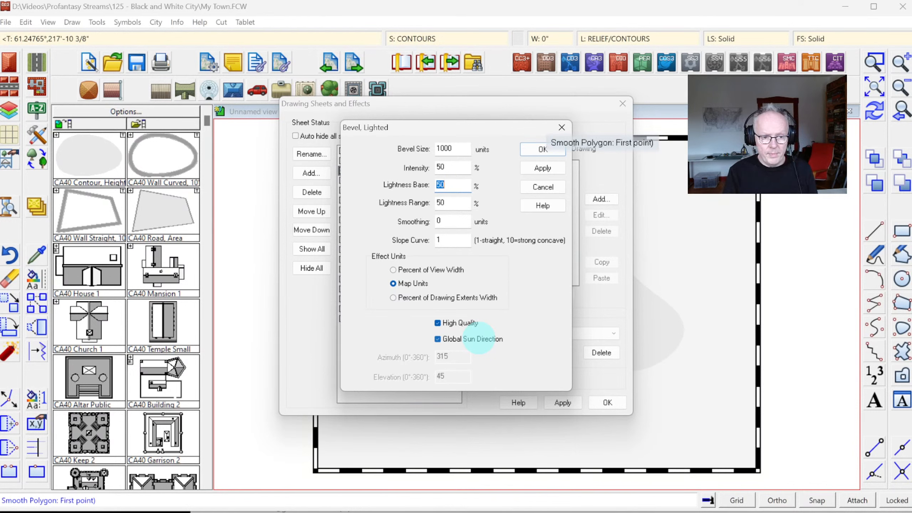
type("90")
key("Tab")
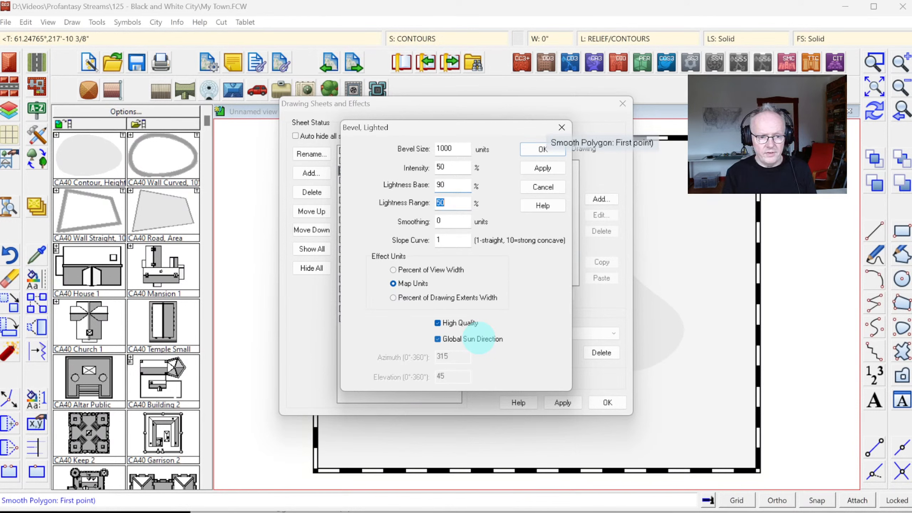
type("10")
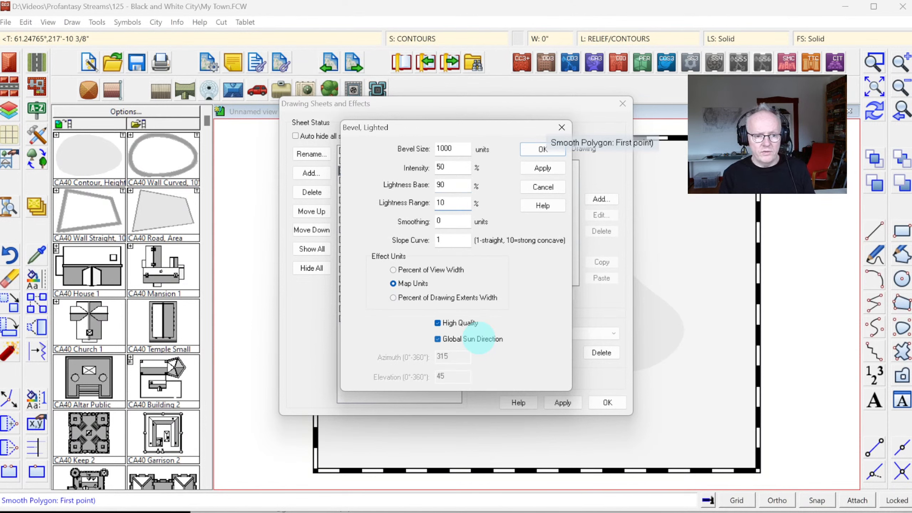
key("Tab")
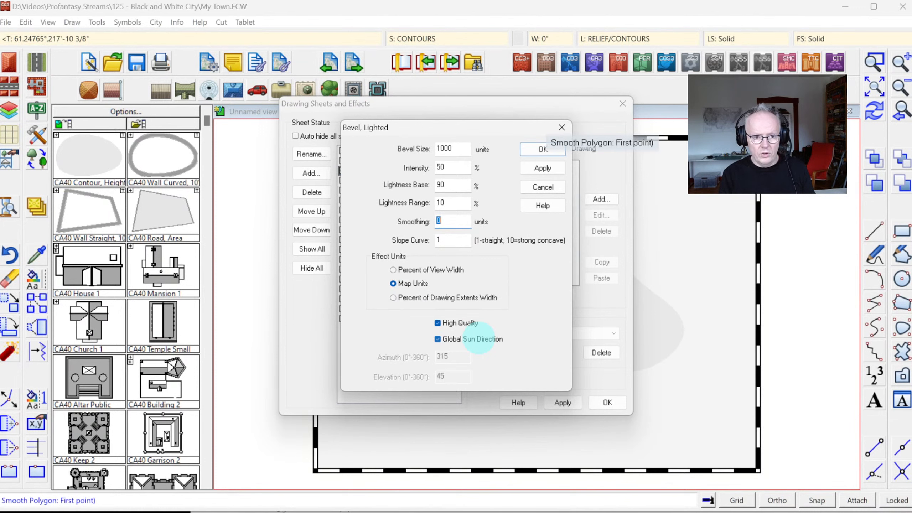
type("10")
key("Tab")
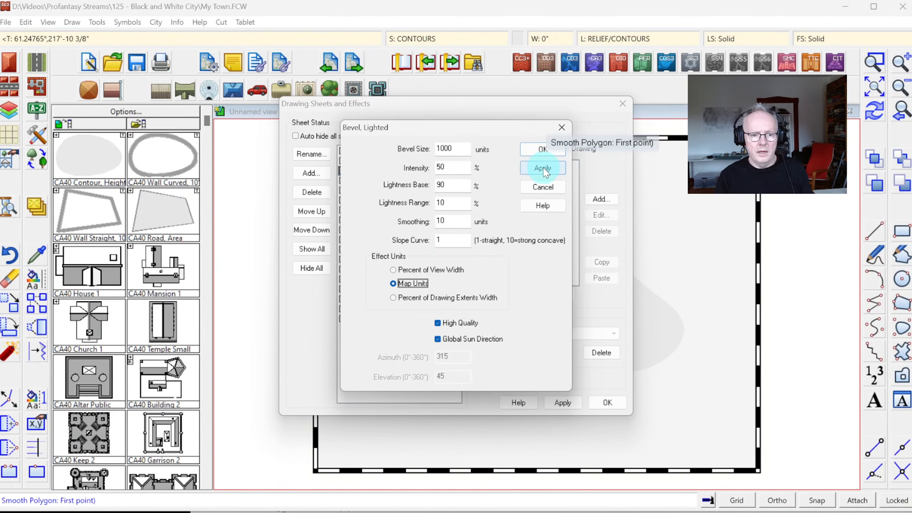
left_click(542, 149)
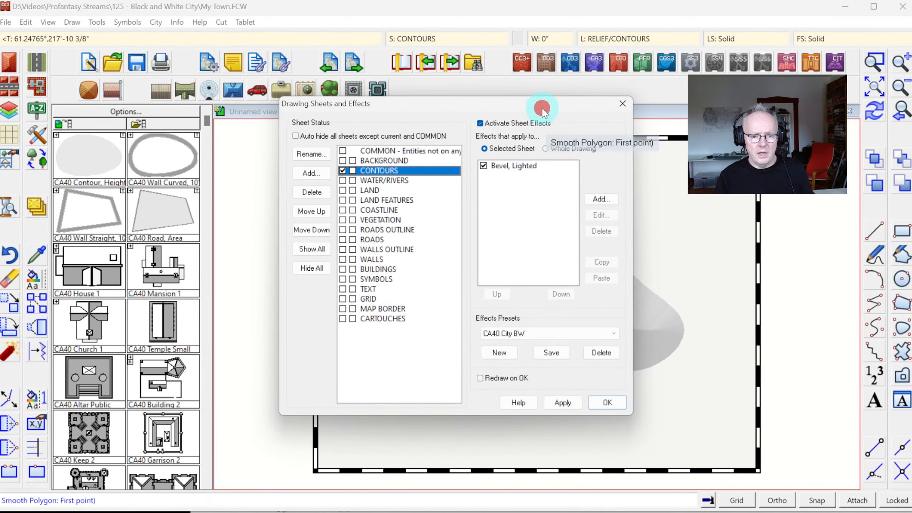
Edit the CONTOURS sheet's Bevel, Lighted effect, setting its lightness base to 100%, and apply the change
left_click_drag(539, 104, 345, 104)
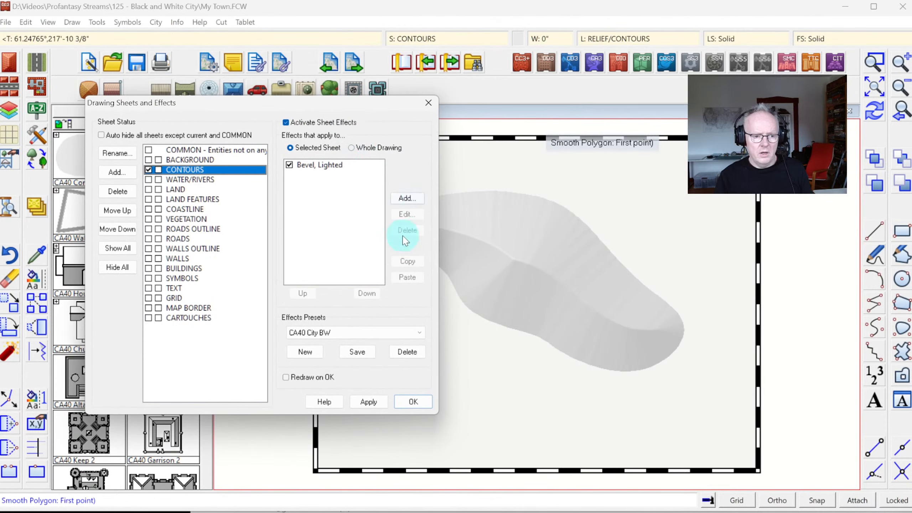
left_click(369, 402)
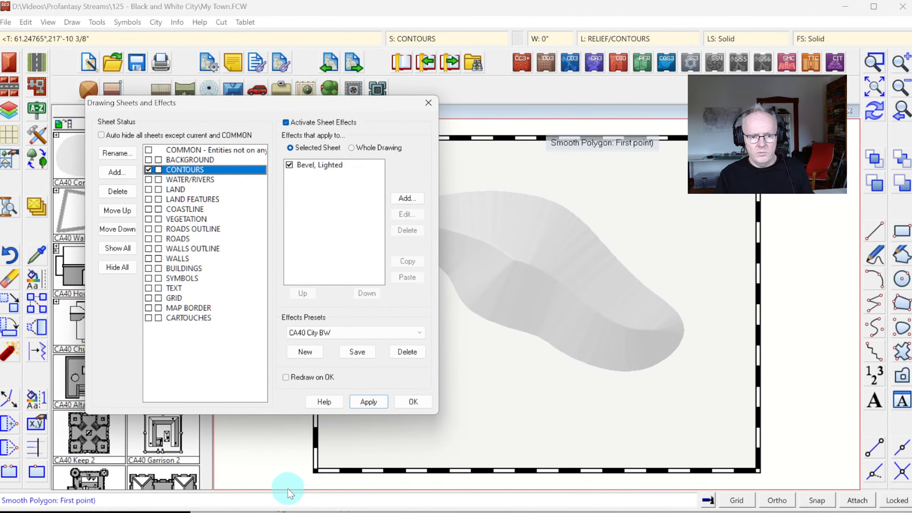
mouse_move(311, 103)
left_mouse_down()
mouse_move(337, 127)
mouse_move(272, 261)
mouse_move(291, 247)
mouse_move(305, 172)
mouse_move(282, 194)
mouse_move(289, 181)
mouse_move(281, 171)
left_mouse_up()
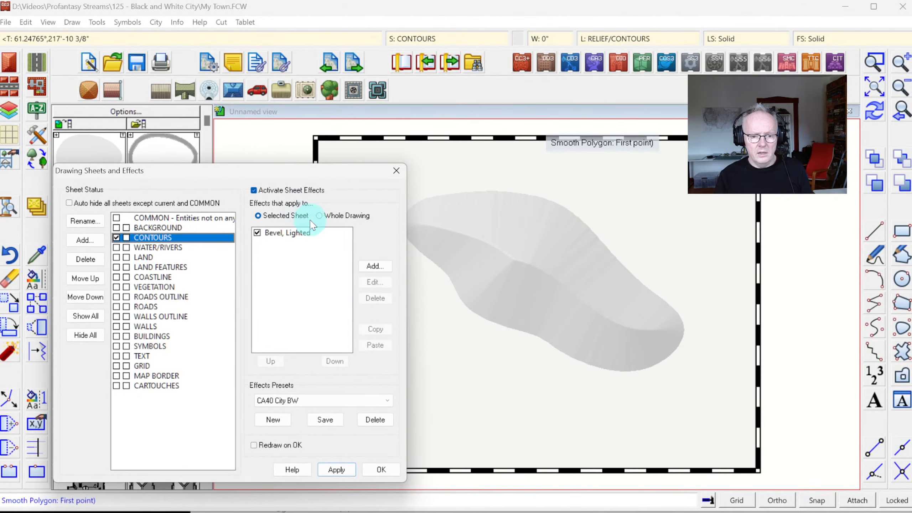
left_click(283, 234)
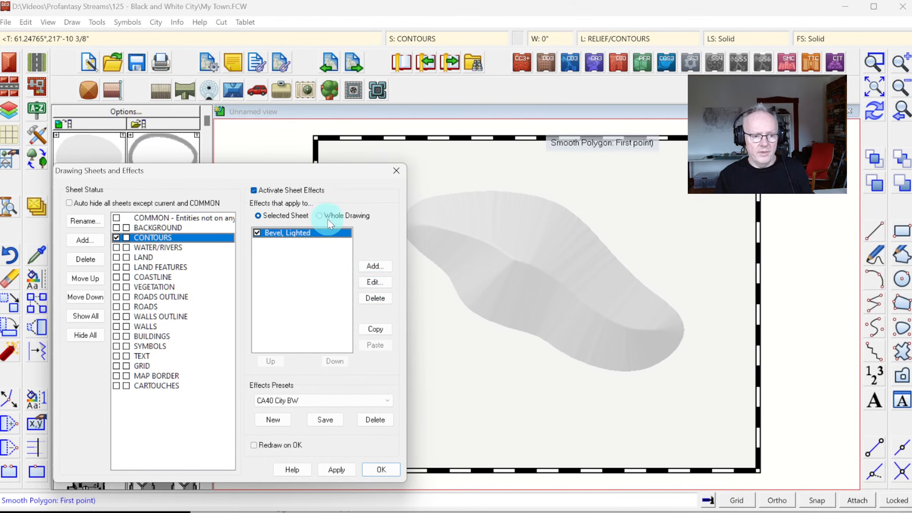
left_click(377, 286)
left_click(220, 247)
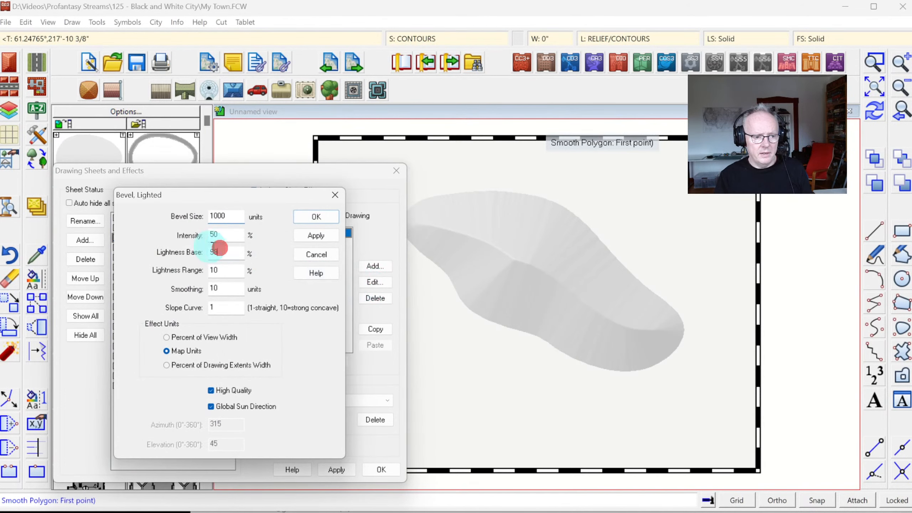
type("100")
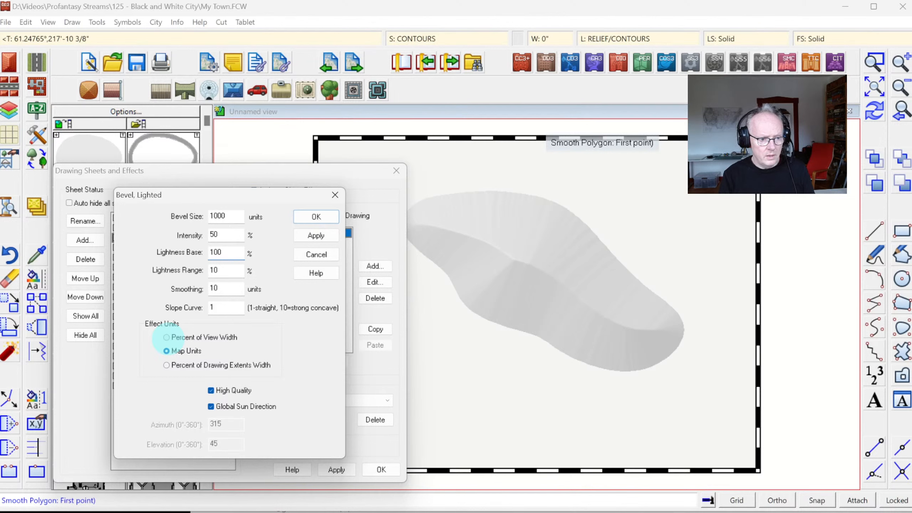
key("Tab")
left_click(307, 237)
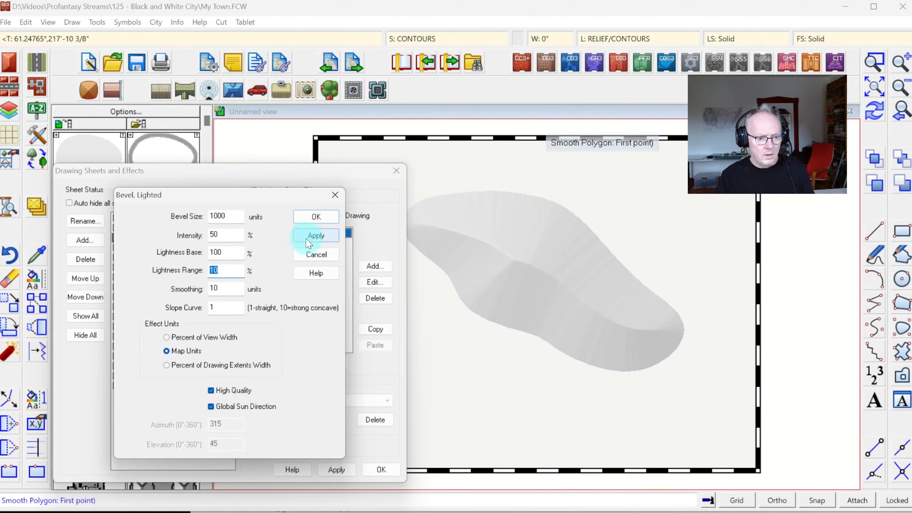
left_click(324, 238)
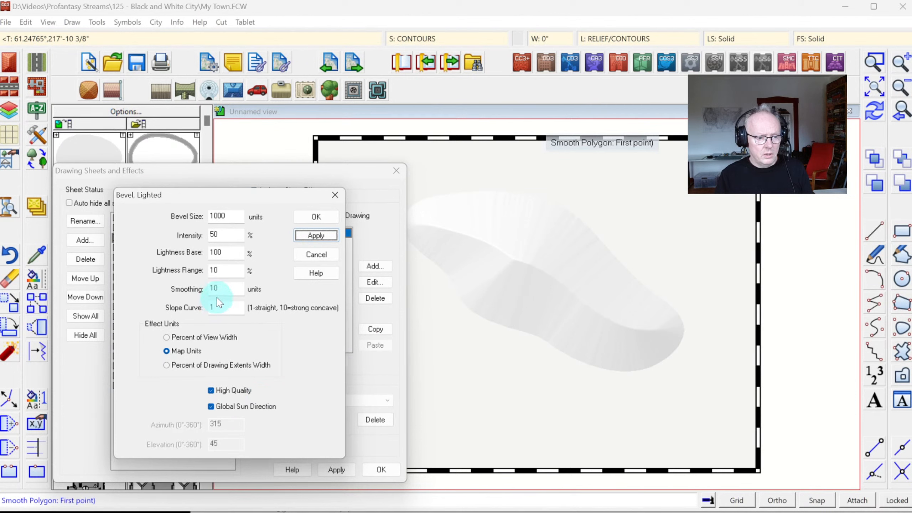
Try a lightness range of 20% on the lighted bevel and set it back to 10%
double_click(216, 270)
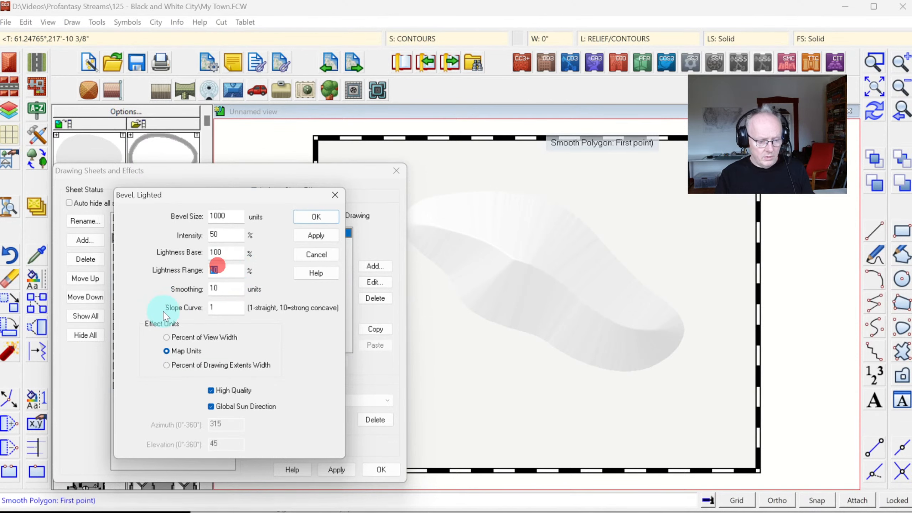
type("20")
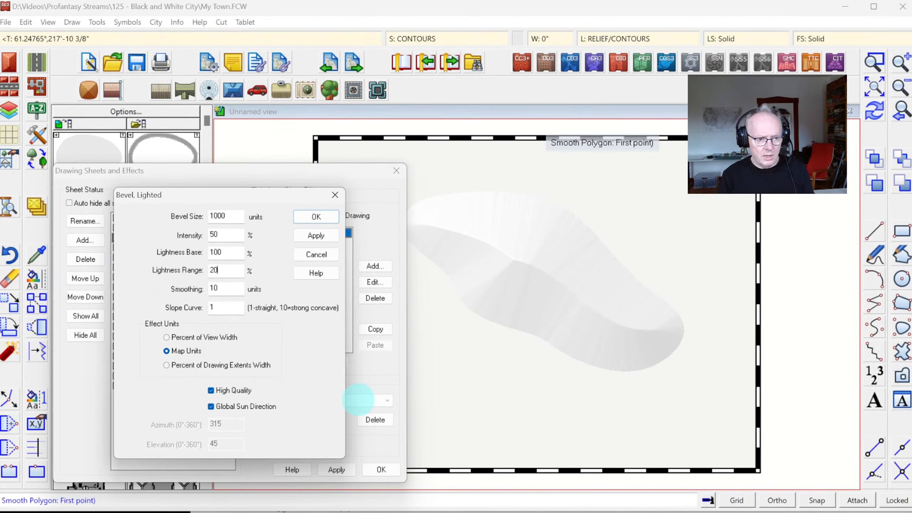
left_click(316, 235)
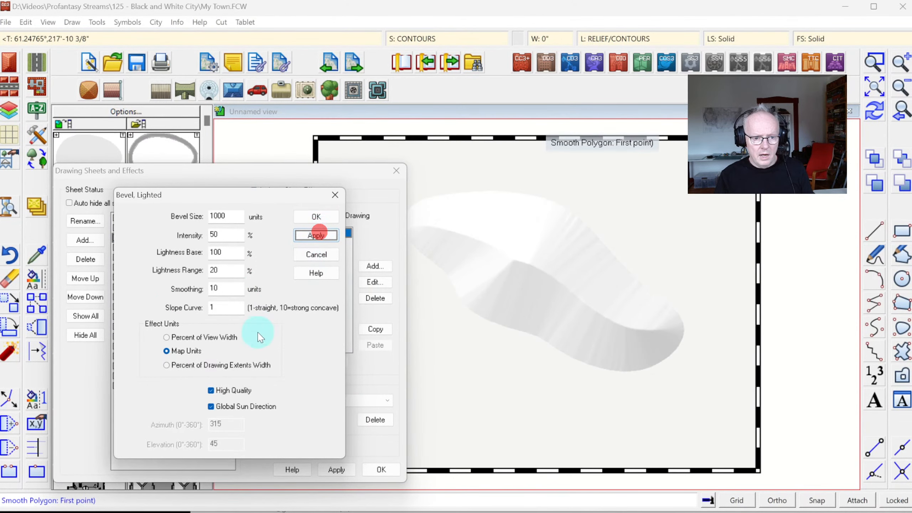
double_click(217, 270)
type("10")
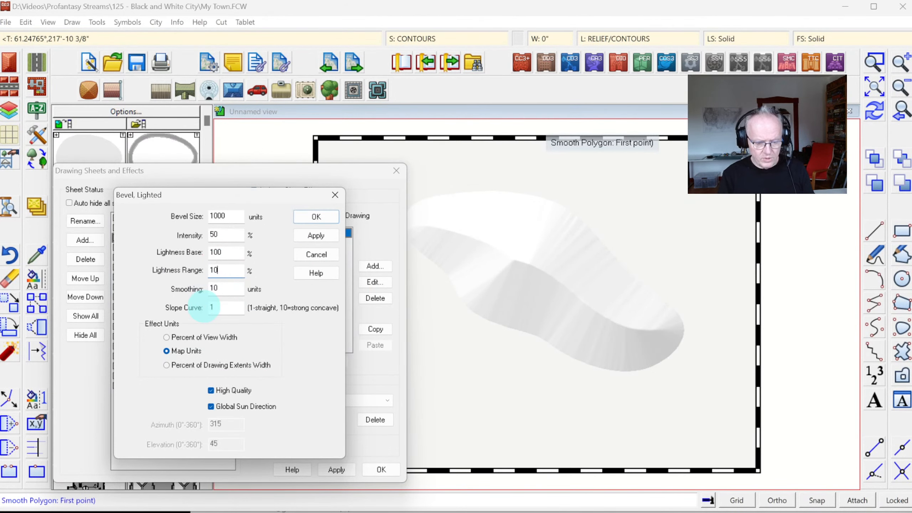
left_click(315, 235)
Set the lighted bevel's smoothing to 50 map units and apply it to the contour
double_click(229, 287)
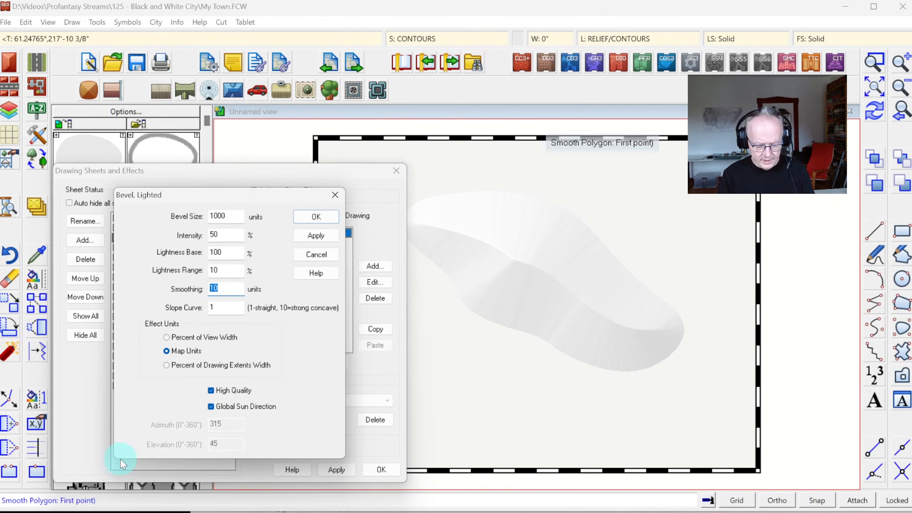
type("50")
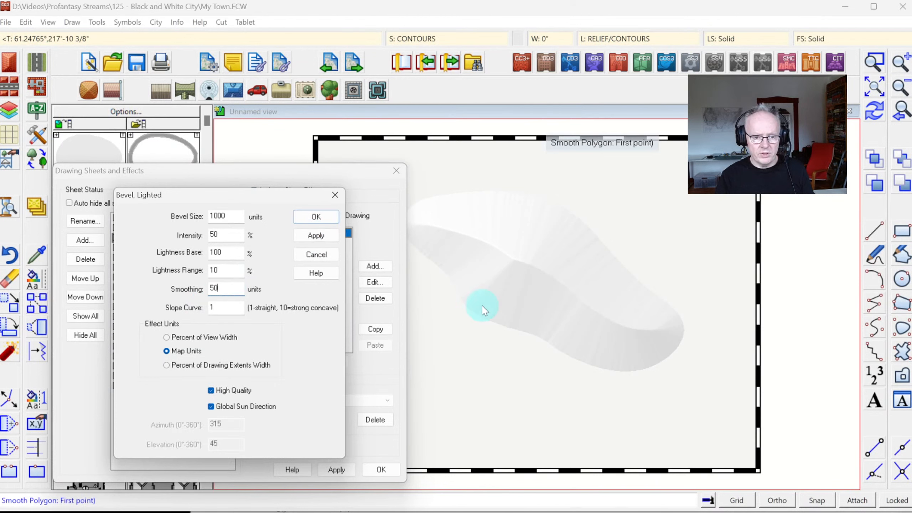
left_click(313, 235)
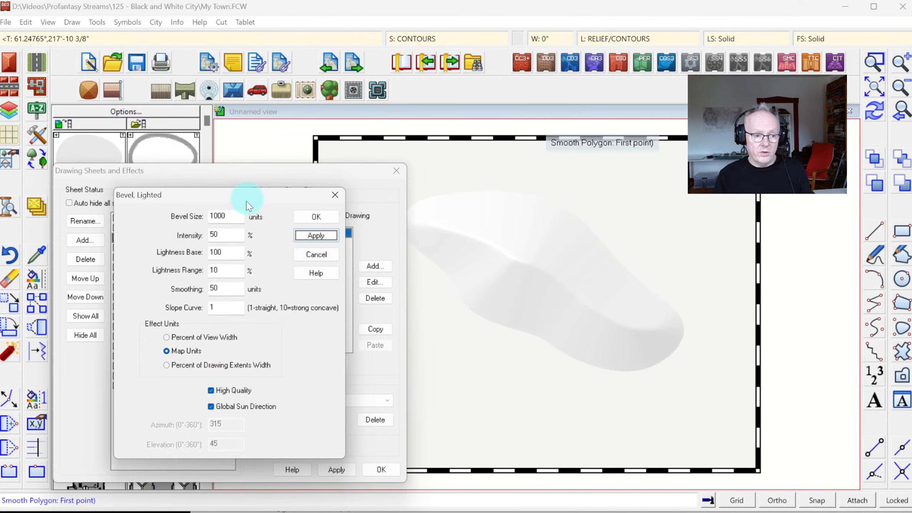
Try bevel sizes of 250, 50 and 80 map units for the lighted bevel, applying each one
double_click(222, 216)
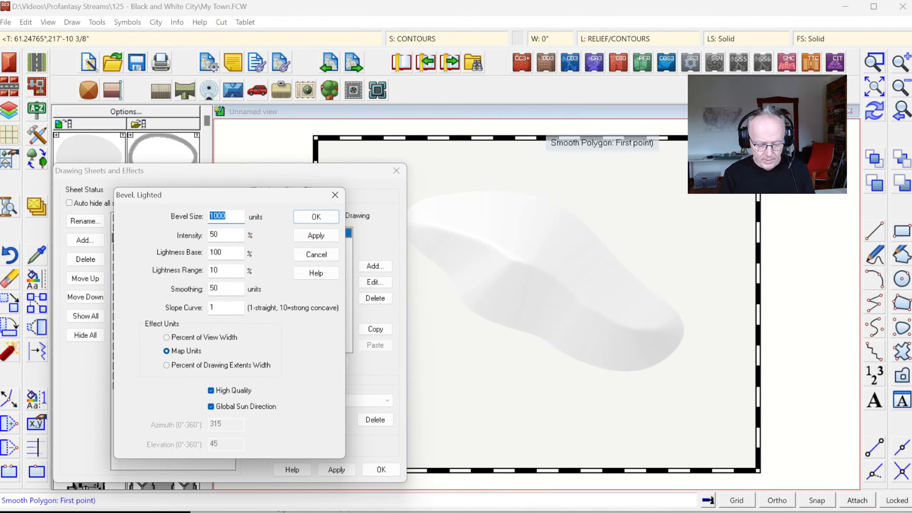
type("250")
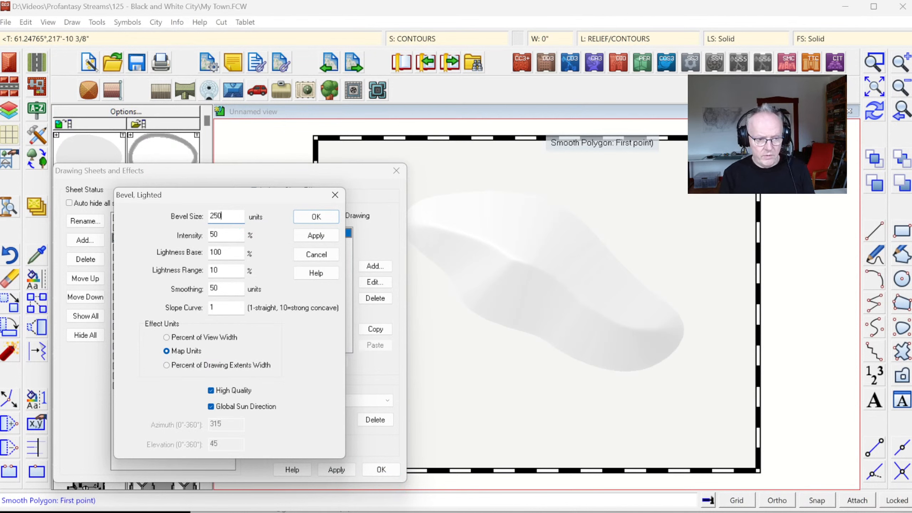
left_click(316, 236)
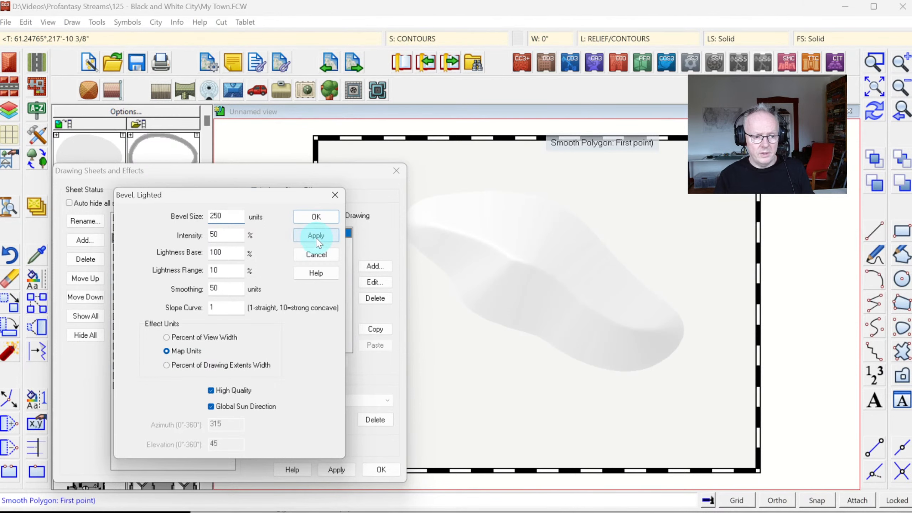
double_click(219, 217)
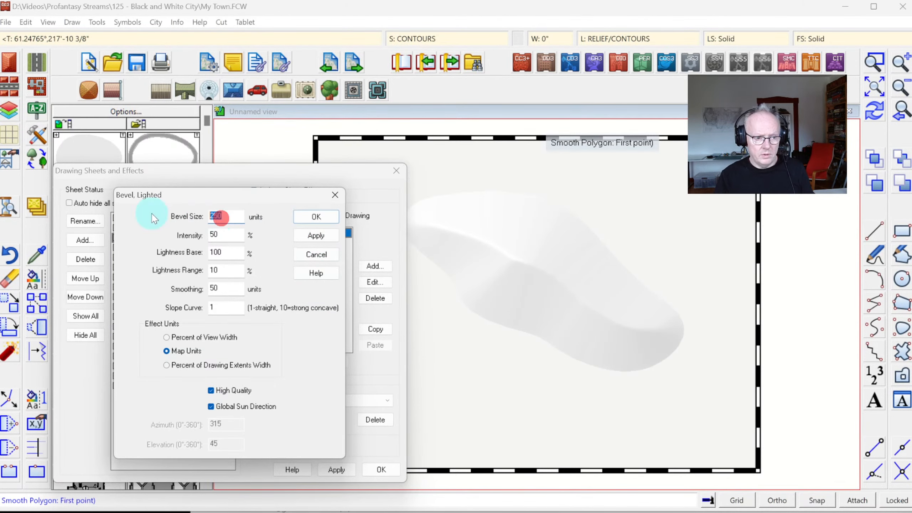
type("50")
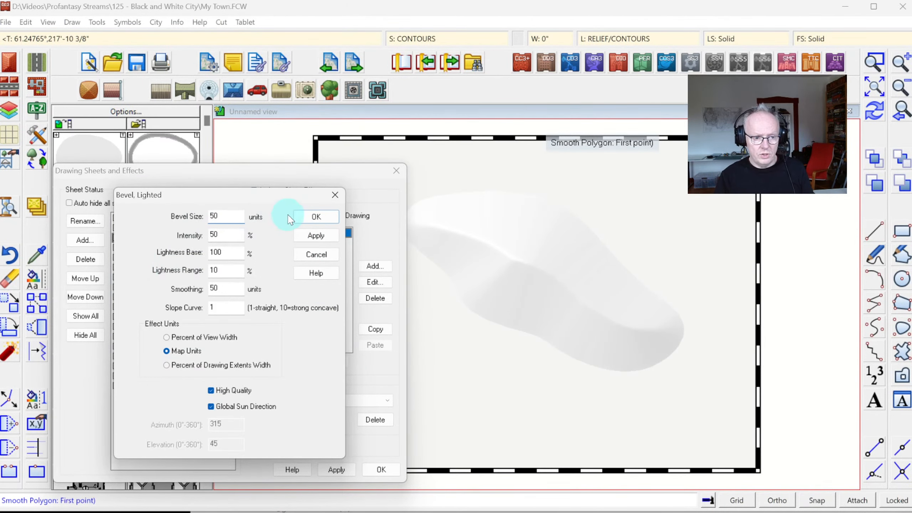
left_click(308, 237)
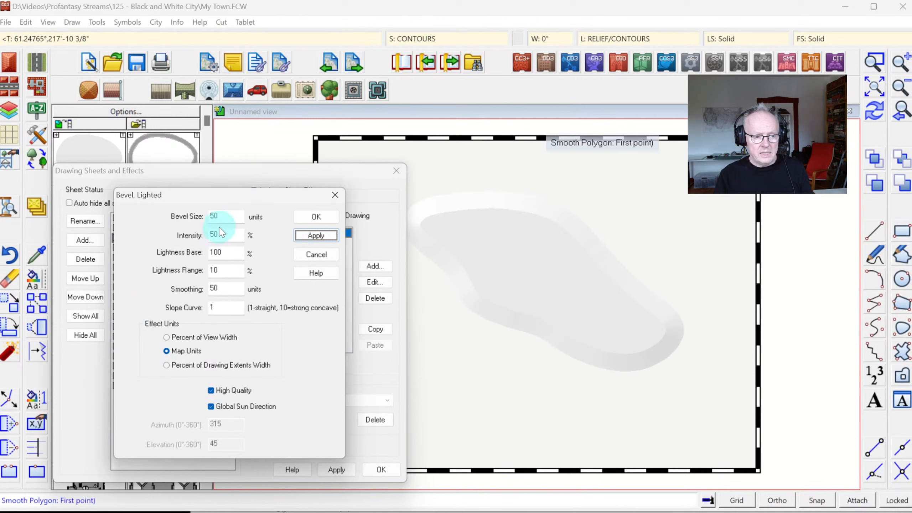
double_click(219, 215)
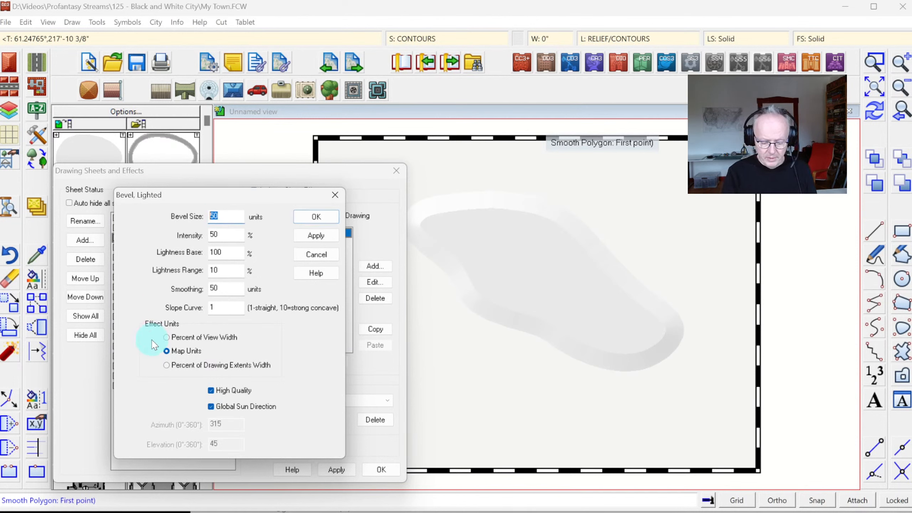
type("800")
key("BackSpace")
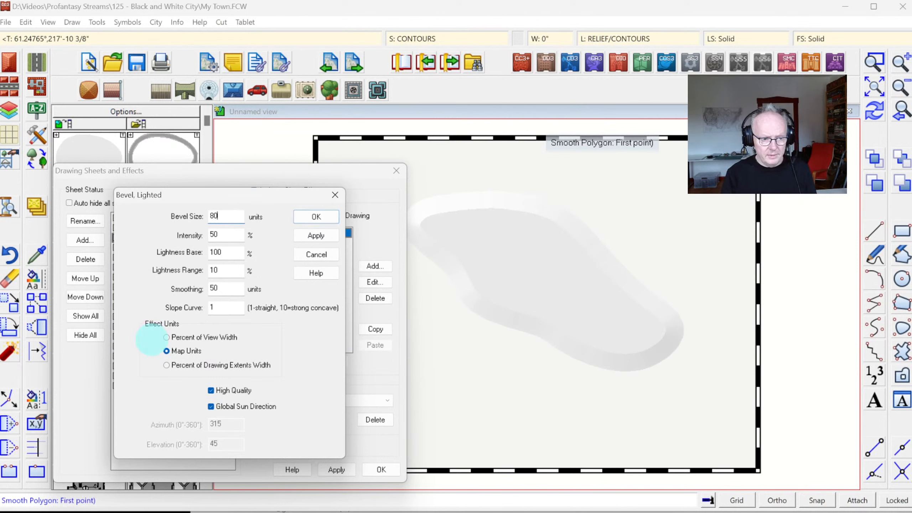
left_click(316, 235)
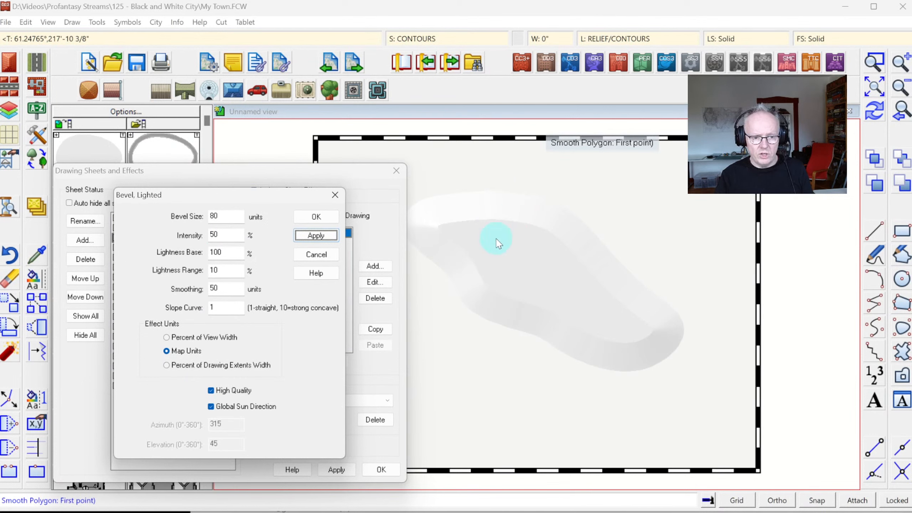
Set the lighted bevel's size to 90 map units, apply it and accept the effect settings
double_click(223, 214)
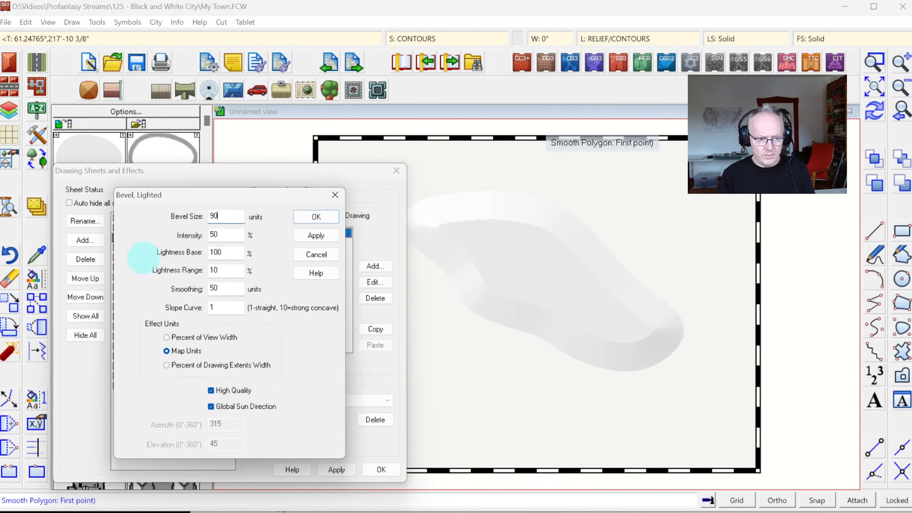
type("90")
left_click(316, 235)
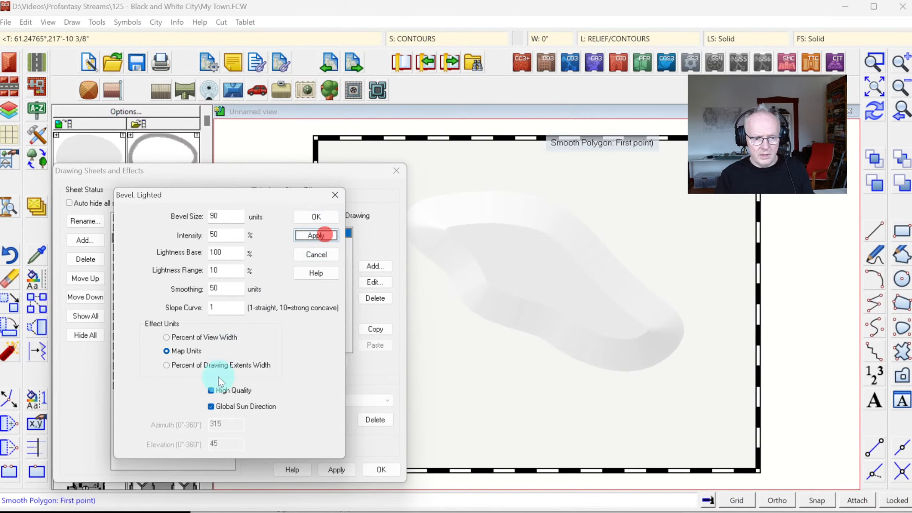
left_click(303, 217)
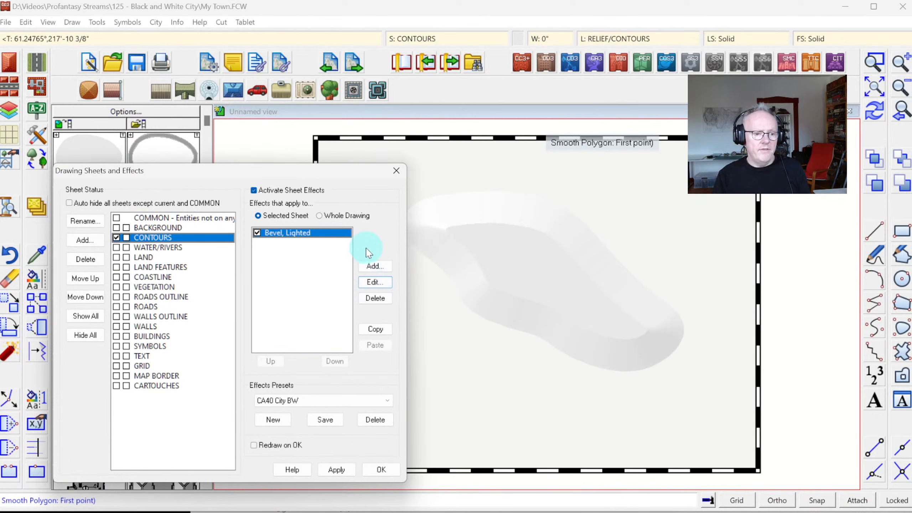
Add an Edge Fade, Inner effect to the CONTOURS sheet and apply edge widths of 8 and 20 map units in turn
left_click(375, 265)
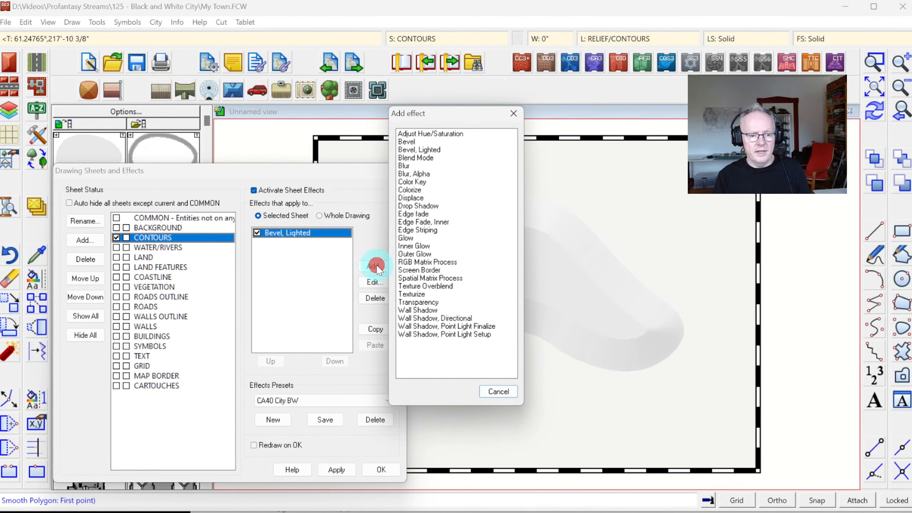
double_click(418, 220)
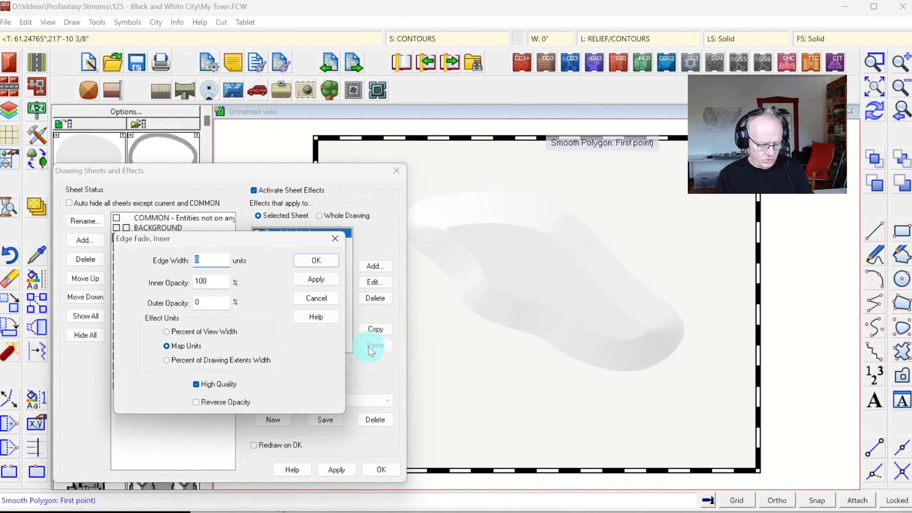
left_click(323, 275)
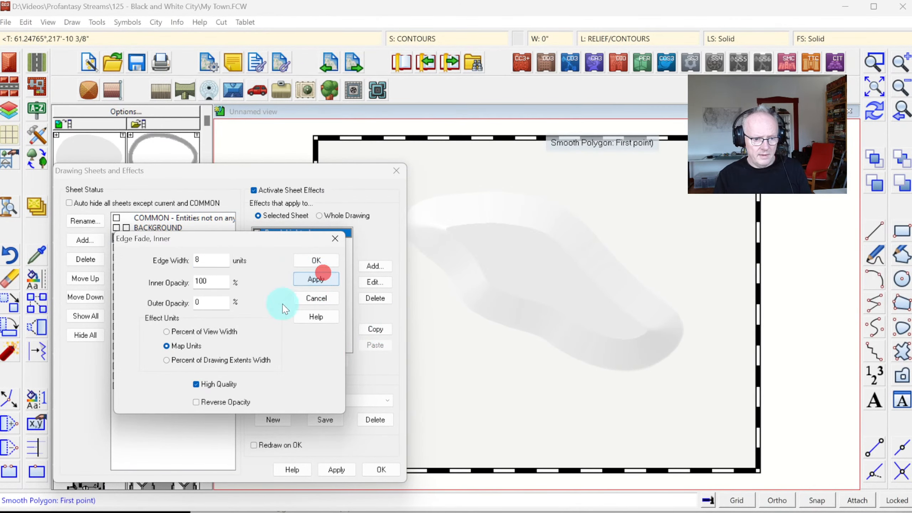
left_click_drag(199, 255, 167, 268)
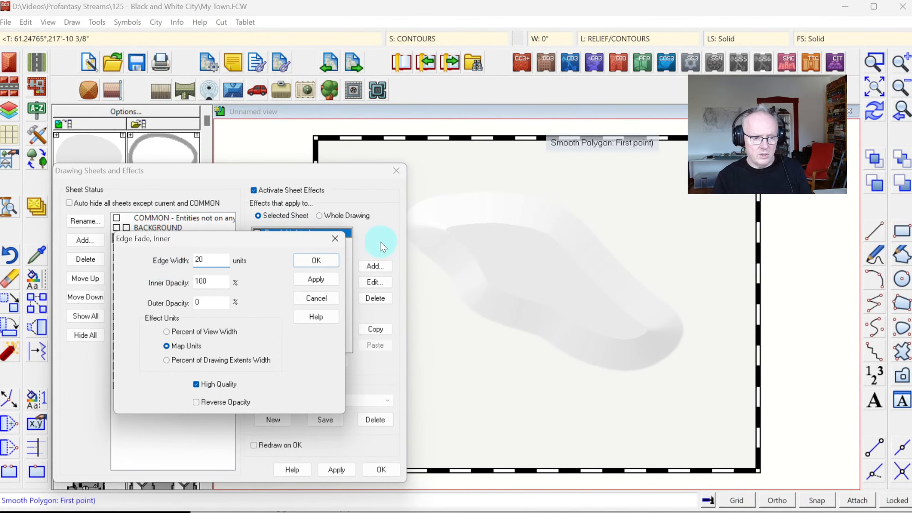
left_click(318, 277)
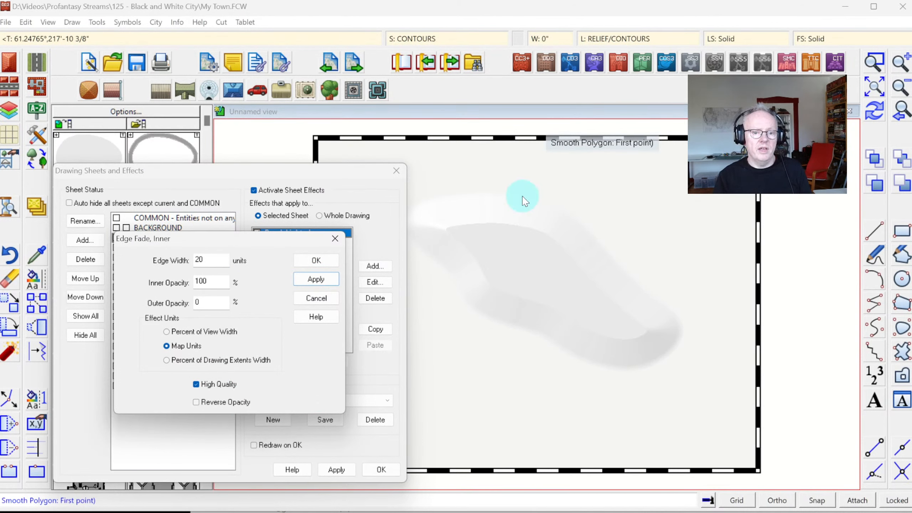
Set the inner edge fade's width to 12 map units, apply it and accept the effect
double_click(207, 259)
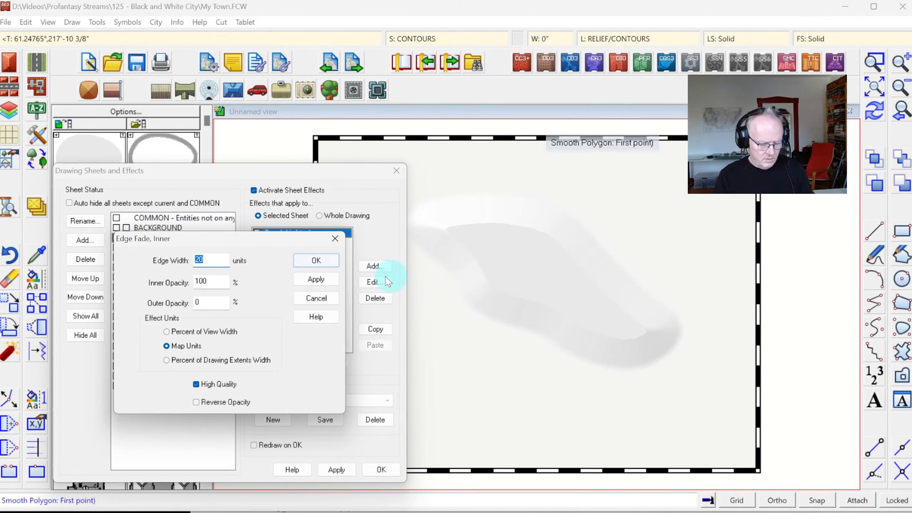
type("12")
left_click(316, 279)
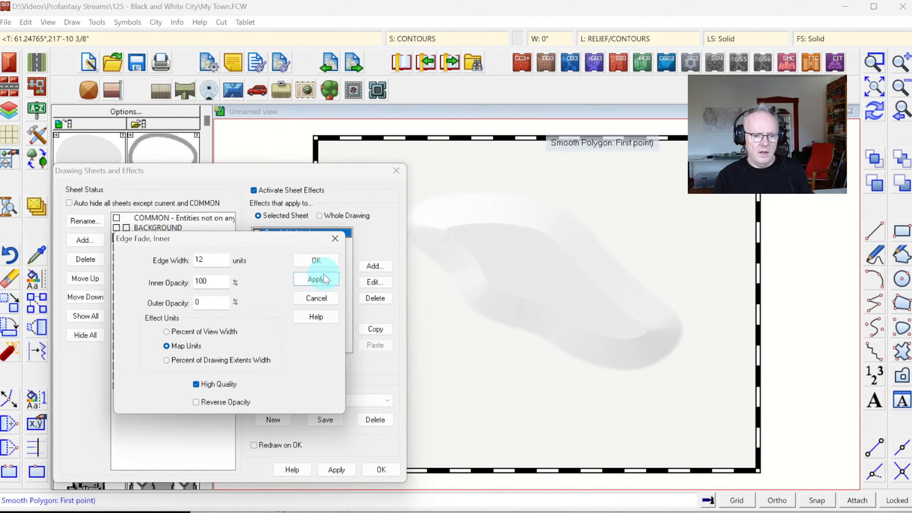
left_click(315, 260)
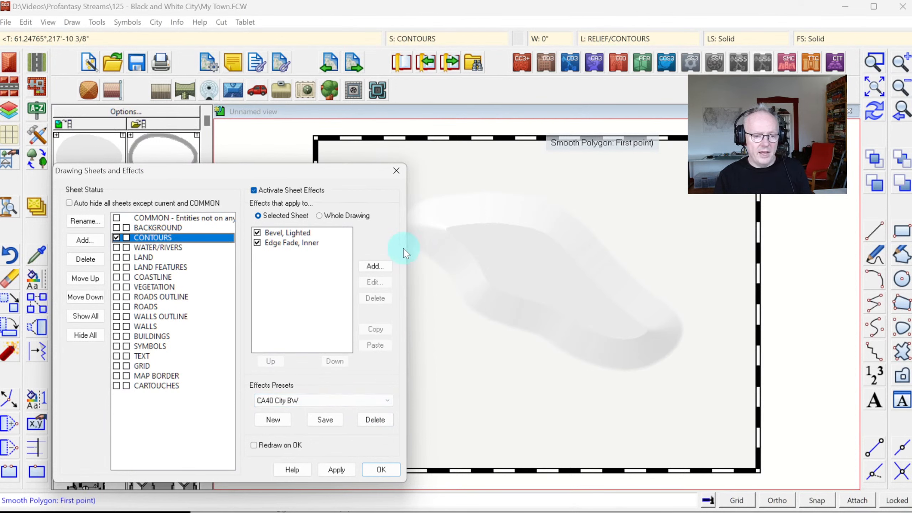
Add a Blur effect with a radius of 5 map units to the CONTOURS sheet, apply it and accept the sheet effects
left_click(373, 267)
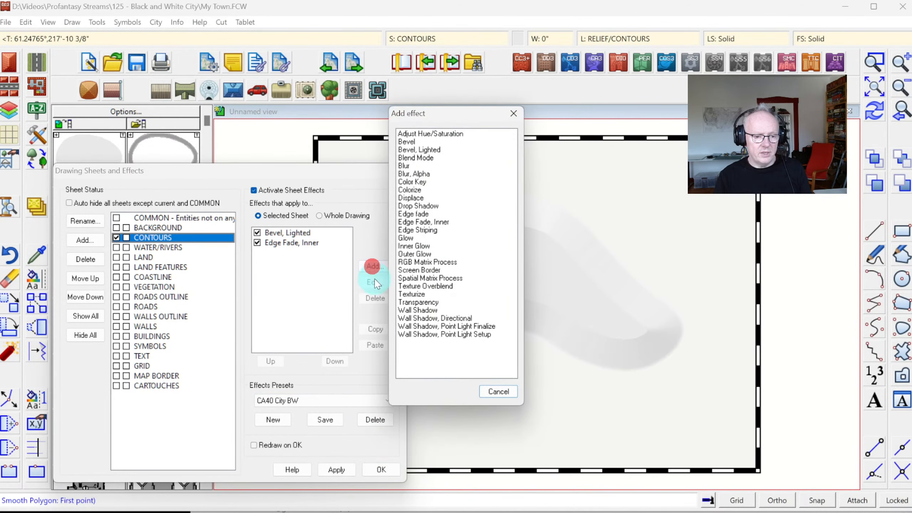
double_click(405, 166)
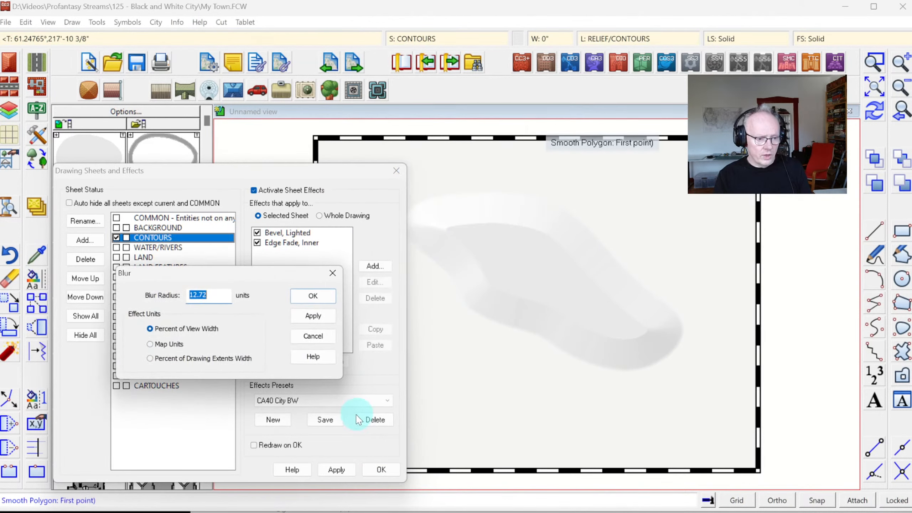
left_click(163, 344)
left_click(315, 316)
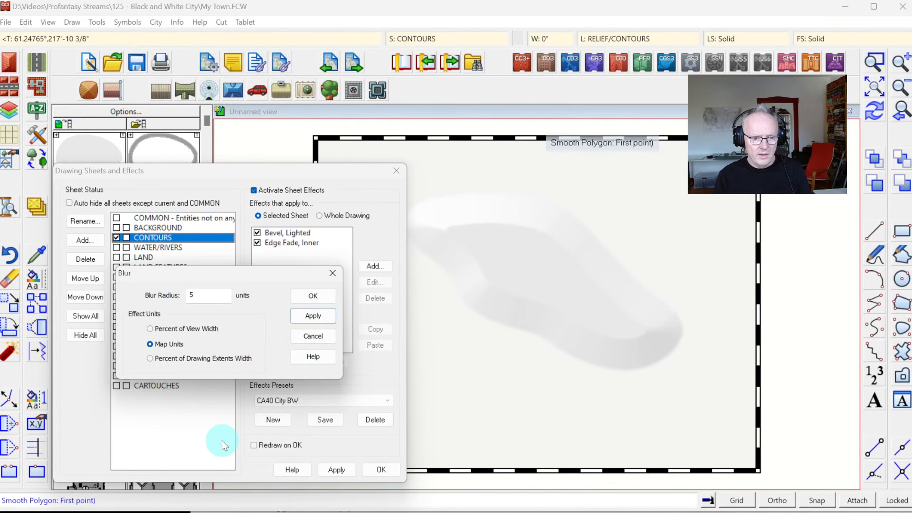
left_click(332, 274)
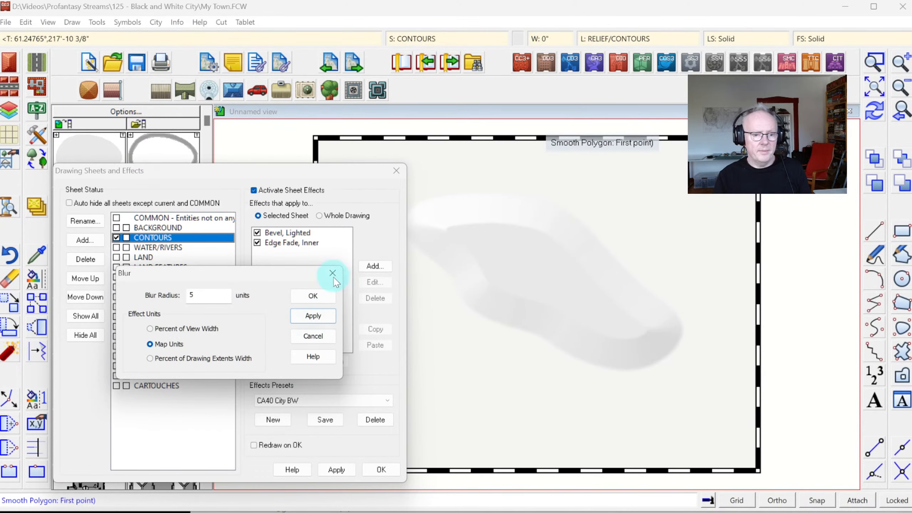
left_click(302, 296)
left_click(380, 470)
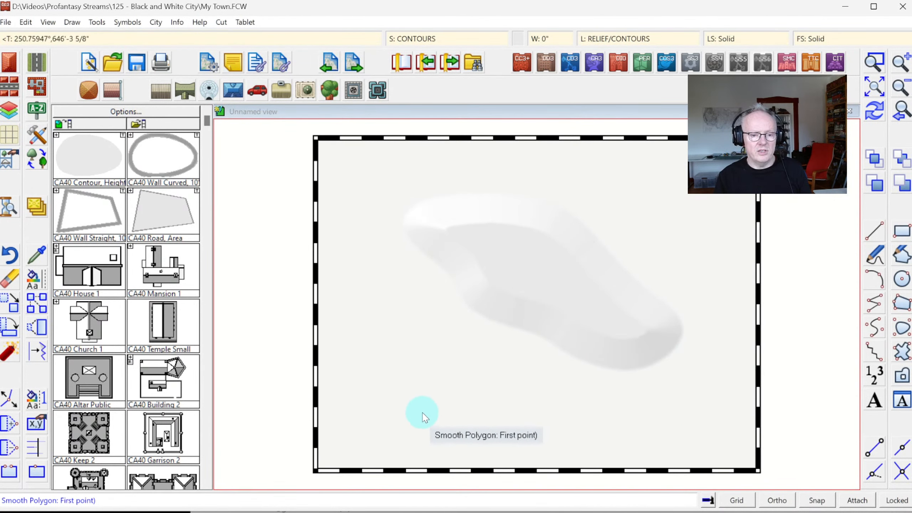
left_click(6, 304)
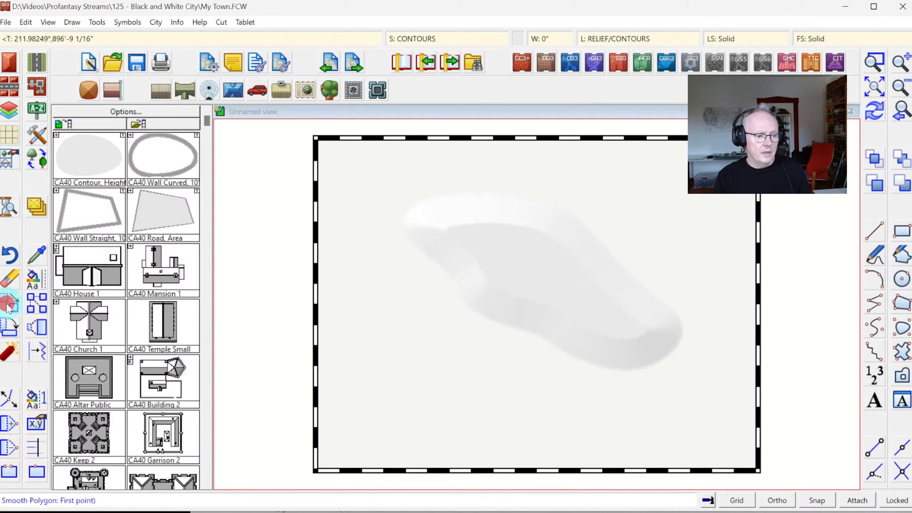
right_click(509, 327)
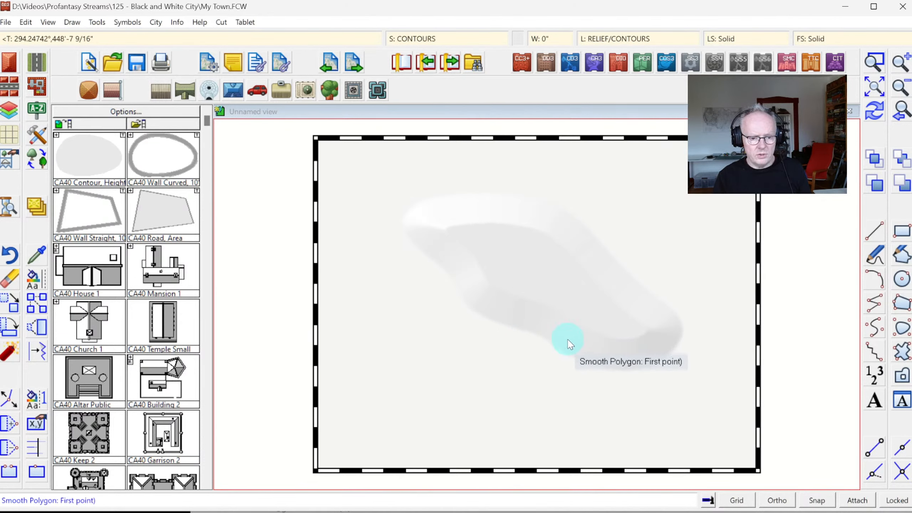
left_click(565, 339)
left_click(523, 384)
right_click(523, 381)
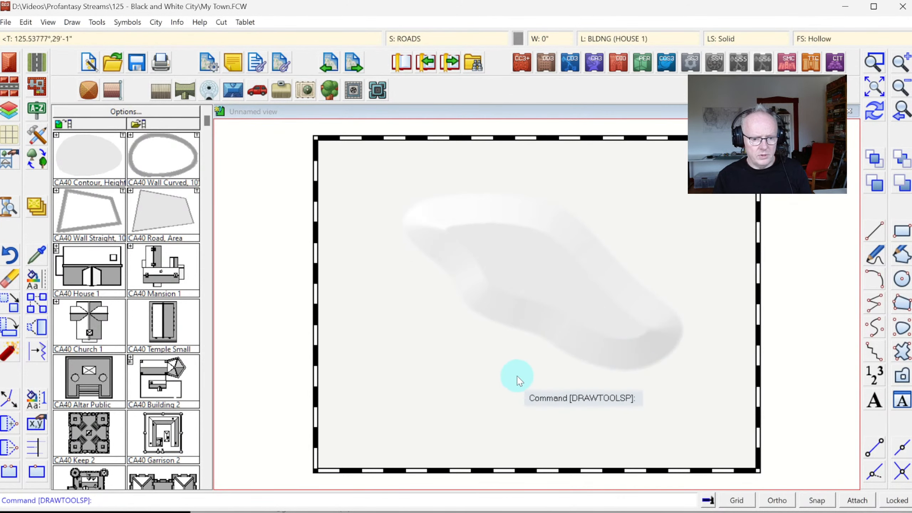
Scale up the contour shape about its centre so it spans most of the map, and redraw the map
left_click(15, 305)
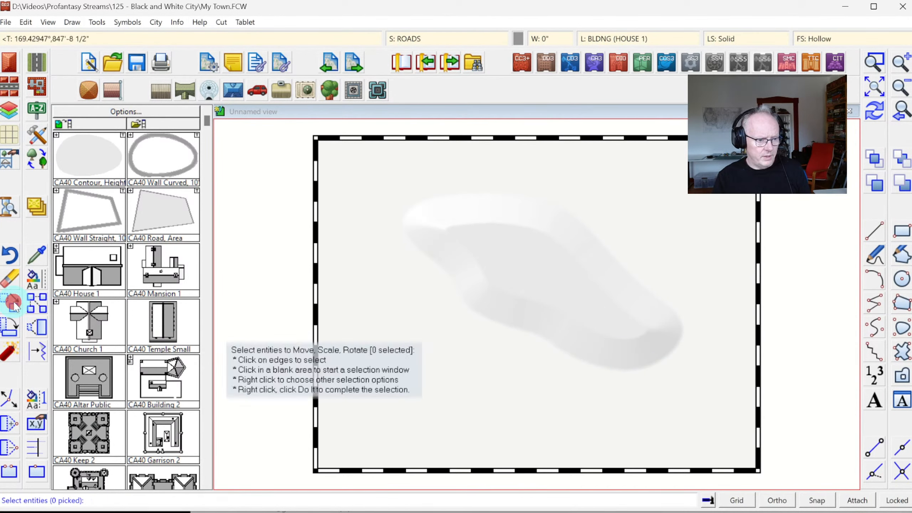
left_click(471, 313)
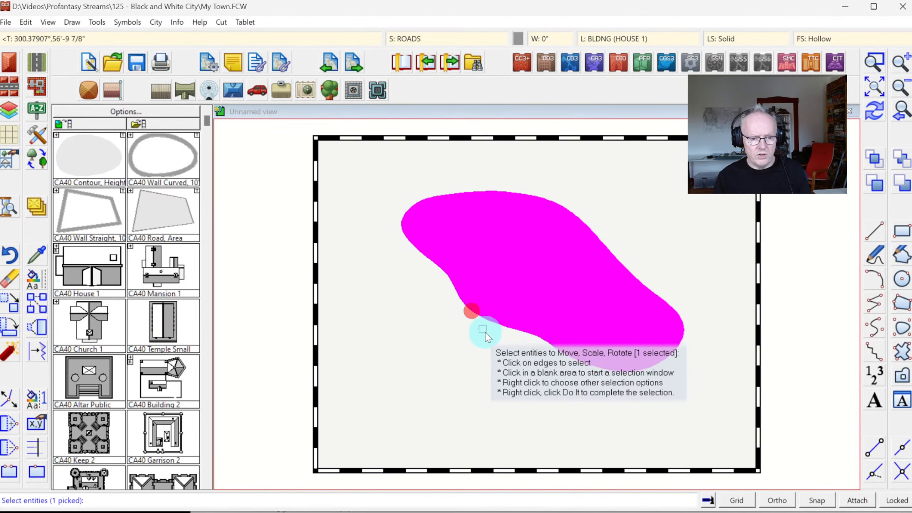
right_click(523, 366)
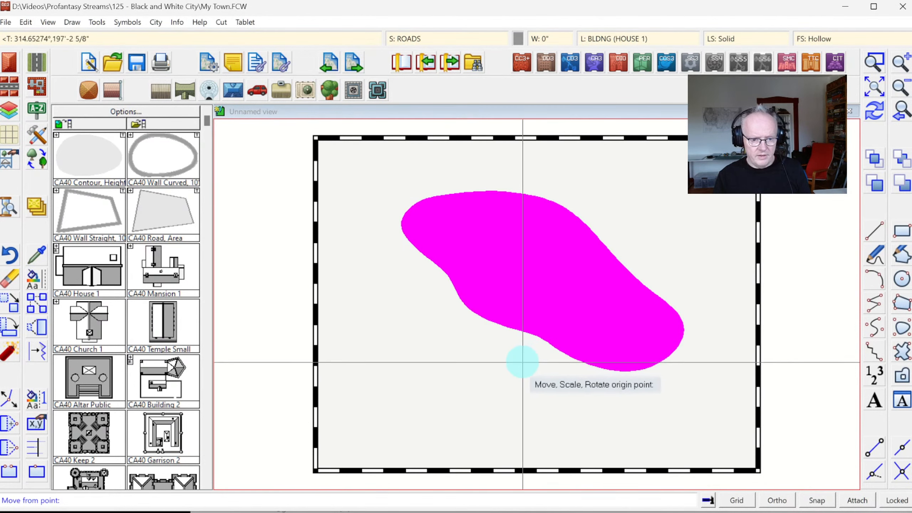
left_click(538, 275)
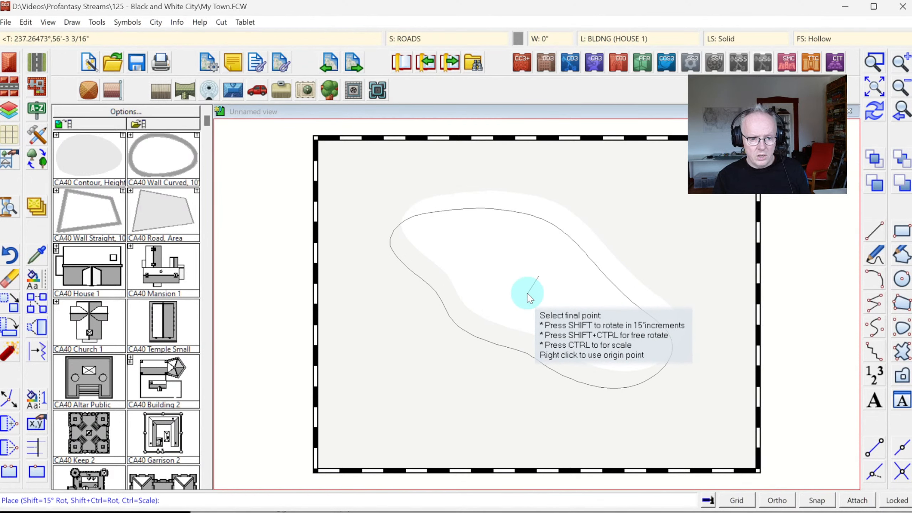
key("ctrl")
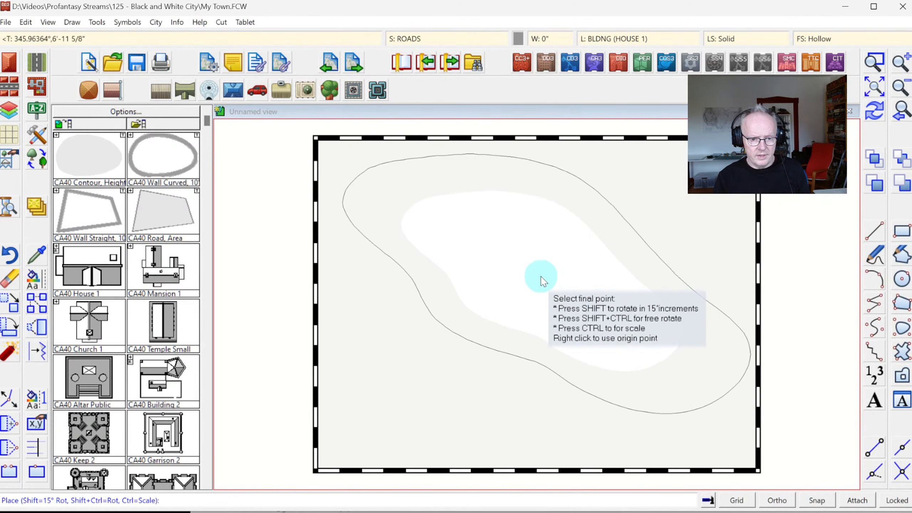
left_click(541, 281)
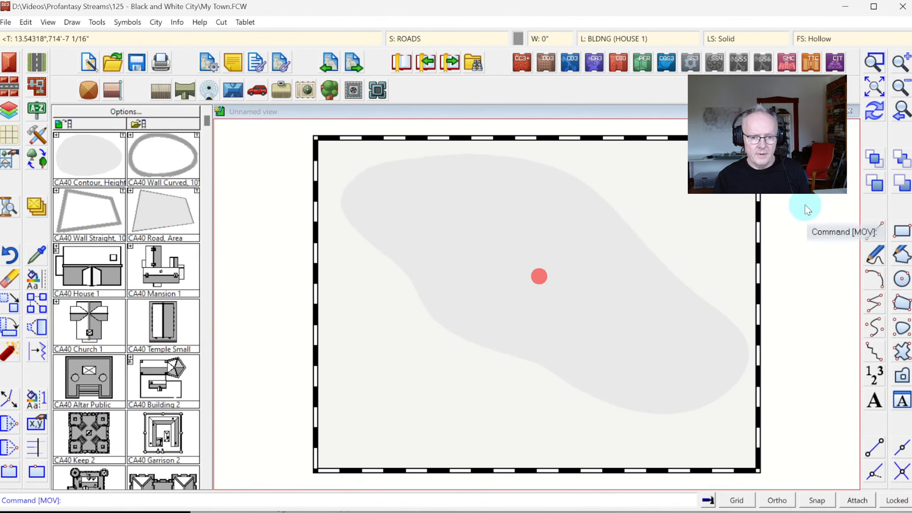
left_click(874, 113)
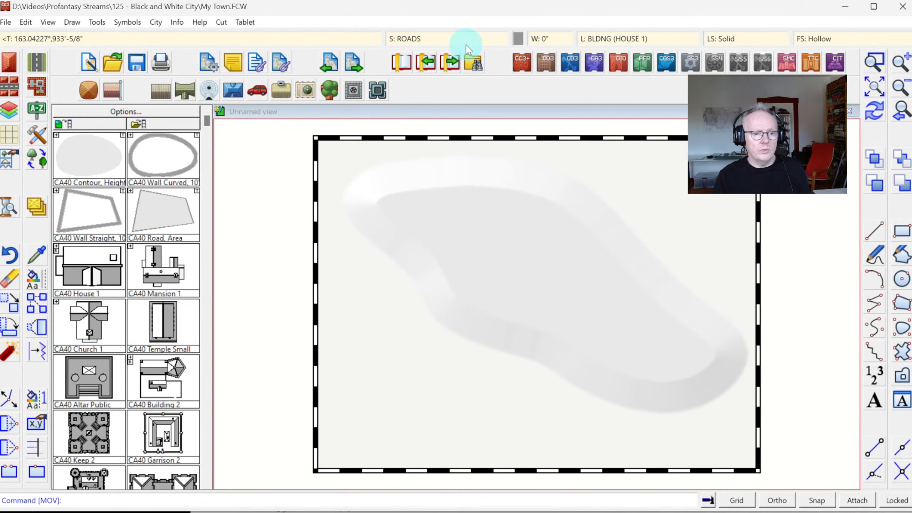
Increase the bevel size of the CONTOURS sheet's lighted bevel and accept the effect settings
left_click(518, 39)
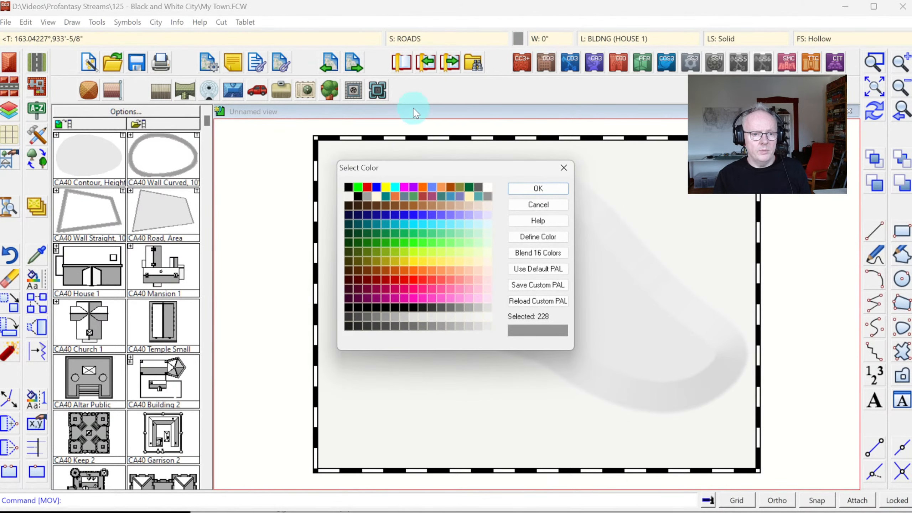
key("Return")
left_click(413, 38)
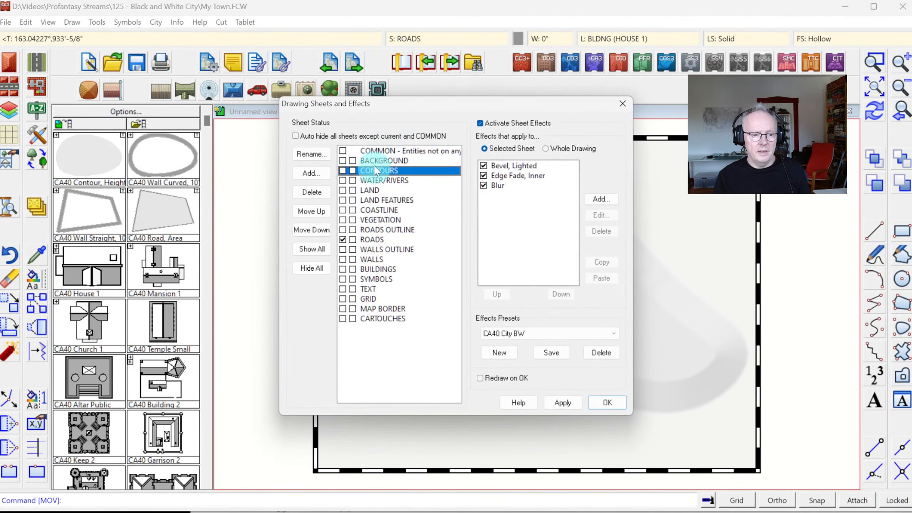
left_click(513, 166)
left_click(600, 214)
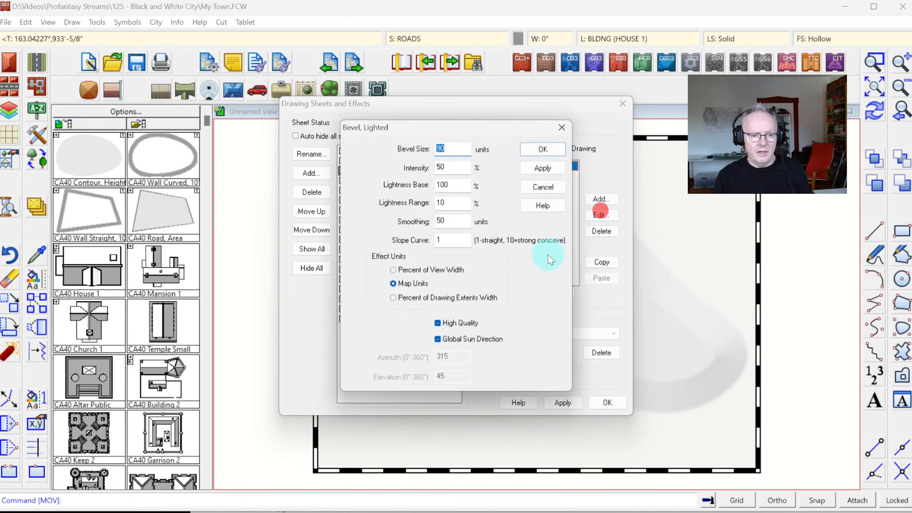
left_click(543, 149)
left_click(607, 402)
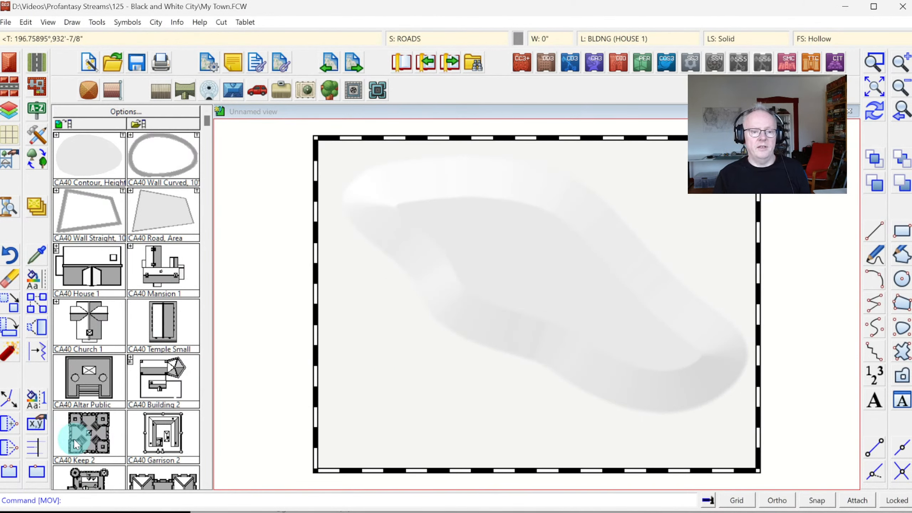
Choose the Water, Default drawing tool from the Annual City BW style
left_click(36, 208)
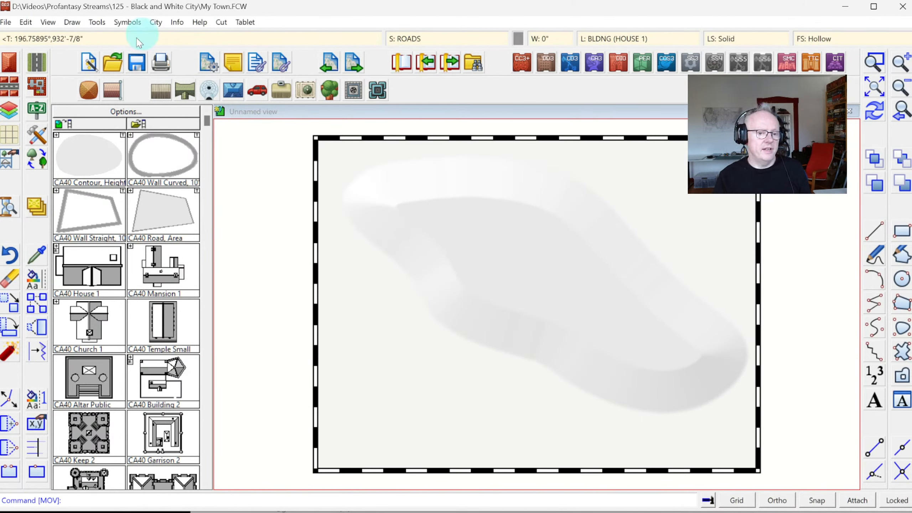
left_click(192, 145)
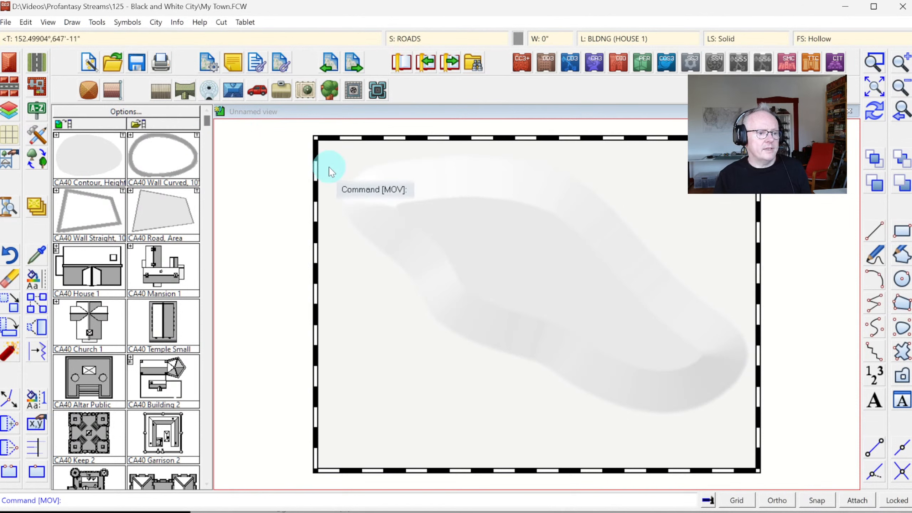
left_click(207, 338)
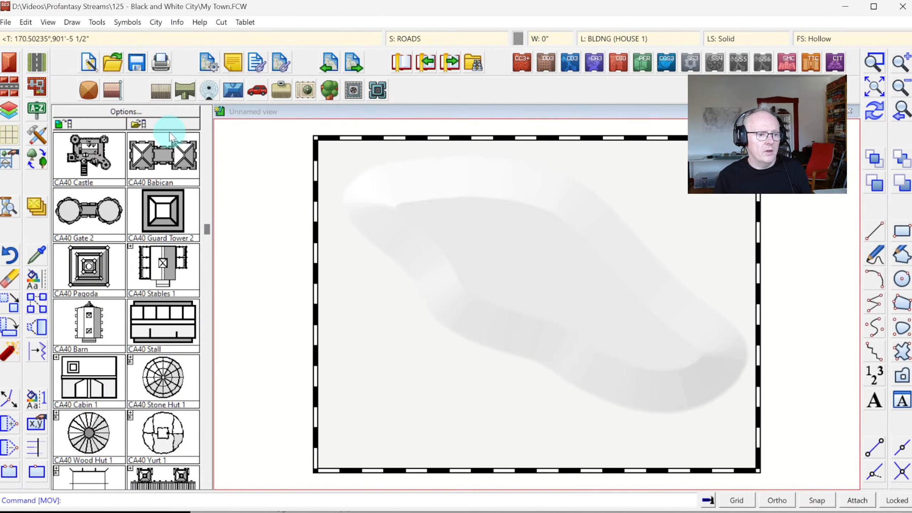
left_click(38, 136)
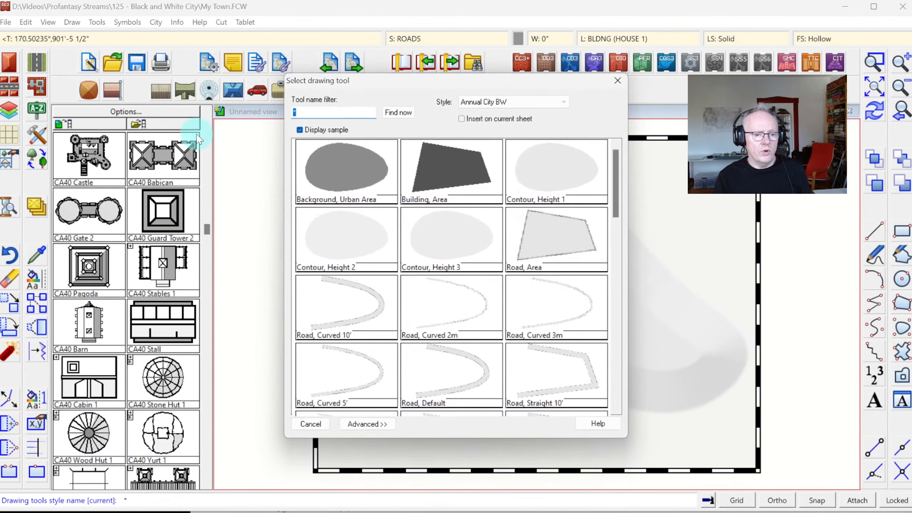
left_click_drag(618, 160, 576, 360)
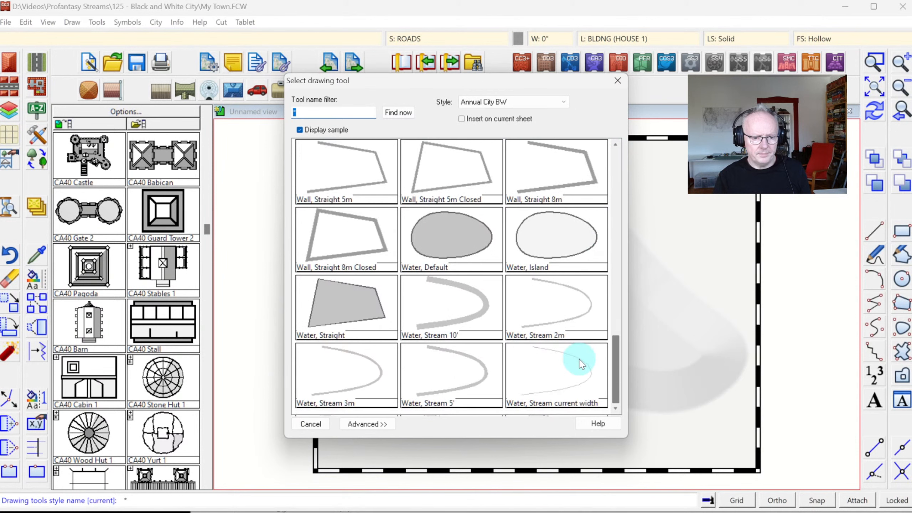
double_click(442, 232)
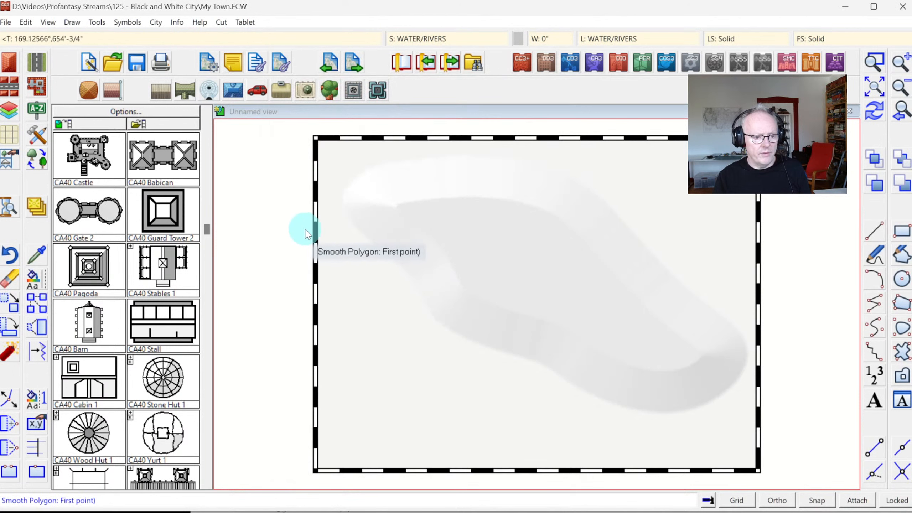
Draw the river's upper bank as a smooth curve below the hill, from the map's west border to its south-east corner area
left_click(304, 214)
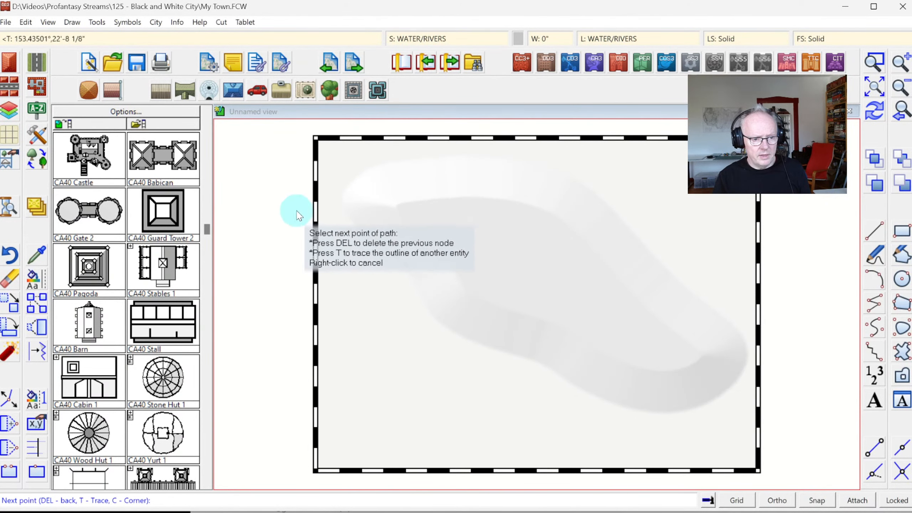
left_click(335, 229)
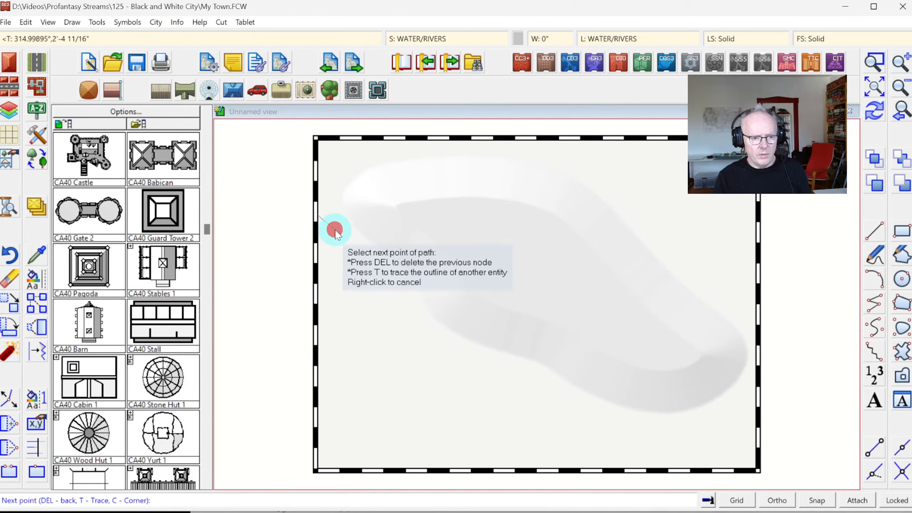
left_click(347, 237)
left_click(356, 250)
left_click(367, 262)
left_click(388, 289)
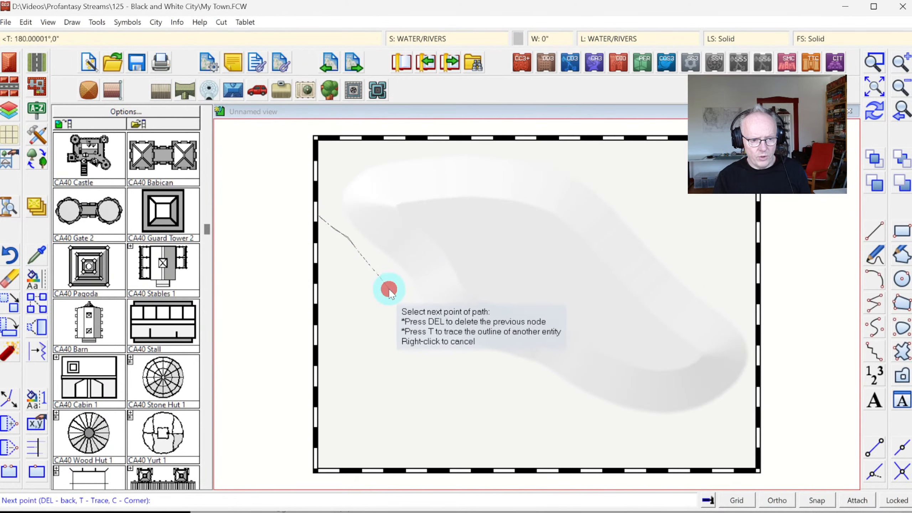
left_click(393, 308)
left_click(411, 332)
left_click(422, 342)
left_click(447, 355)
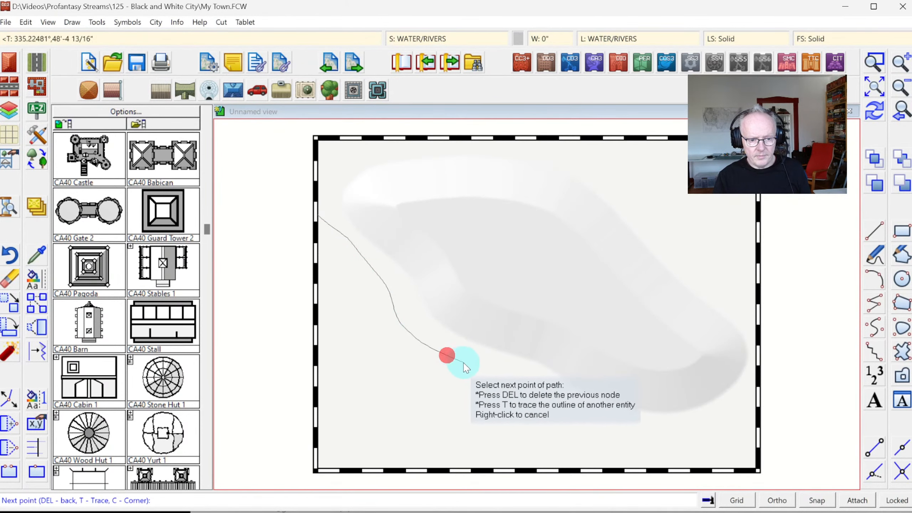
left_click(484, 367)
left_click(505, 374)
left_click(537, 385)
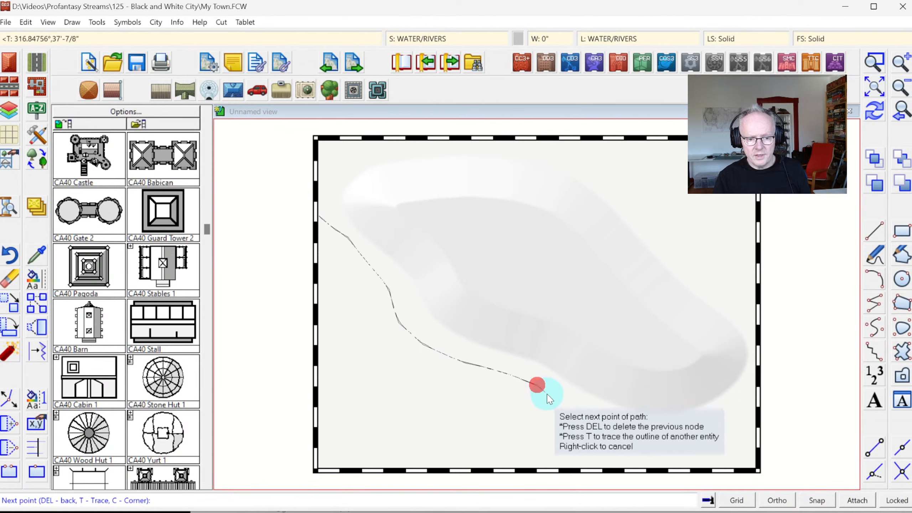
left_click(565, 408)
left_click(584, 416)
left_click(605, 422)
left_click(640, 429)
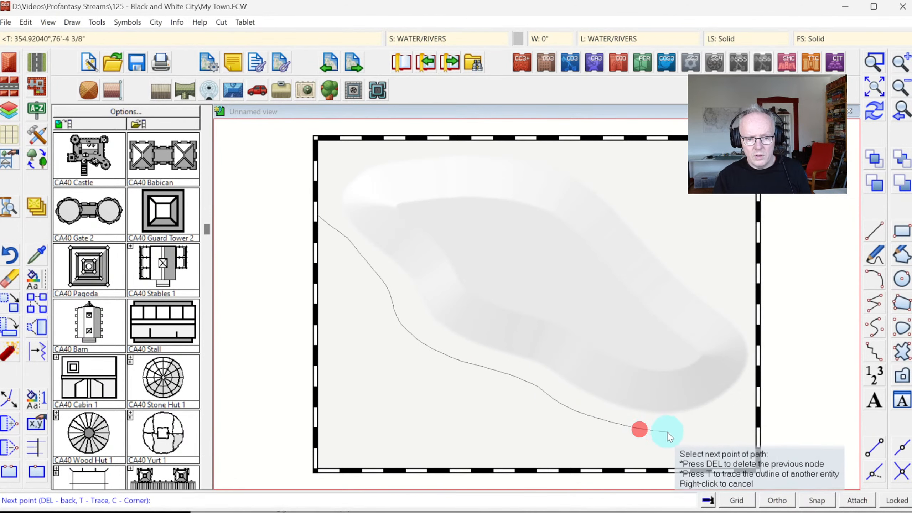
left_click(669, 432)
left_click(700, 451)
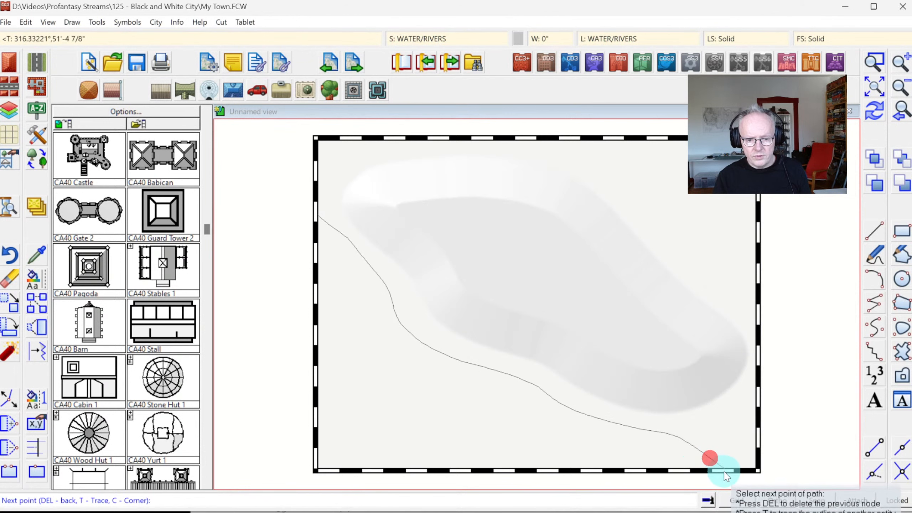
left_click(723, 470)
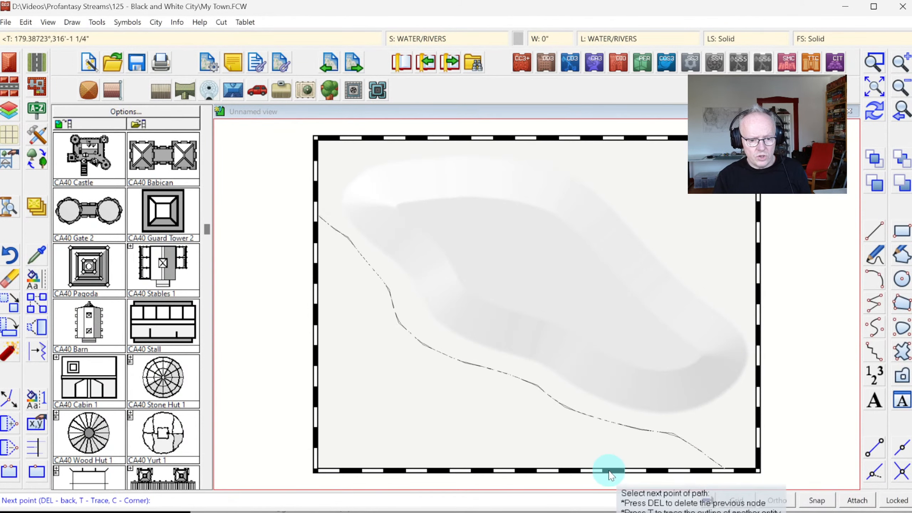
Draw the river's lower bank as a smooth curve from the south border back to the west border, close the water shape, and redraw the map
right_click(567, 461)
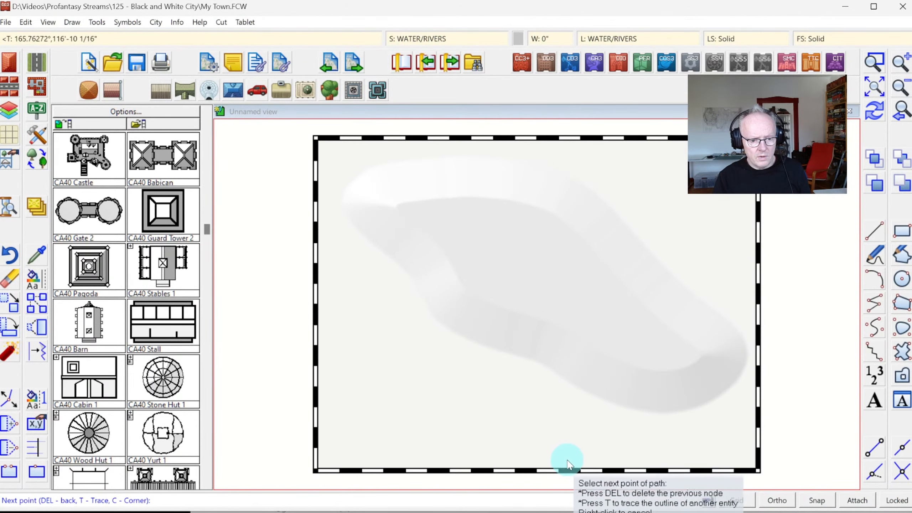
left_click(533, 450)
left_click(502, 451)
left_click(480, 444)
left_click(450, 436)
left_click(423, 431)
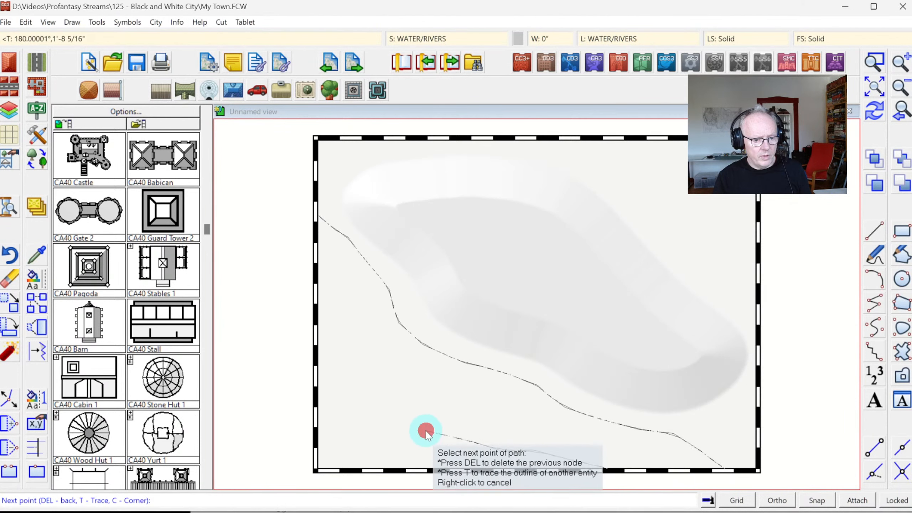
left_click(387, 423)
left_click(371, 404)
left_click(356, 380)
left_click(346, 353)
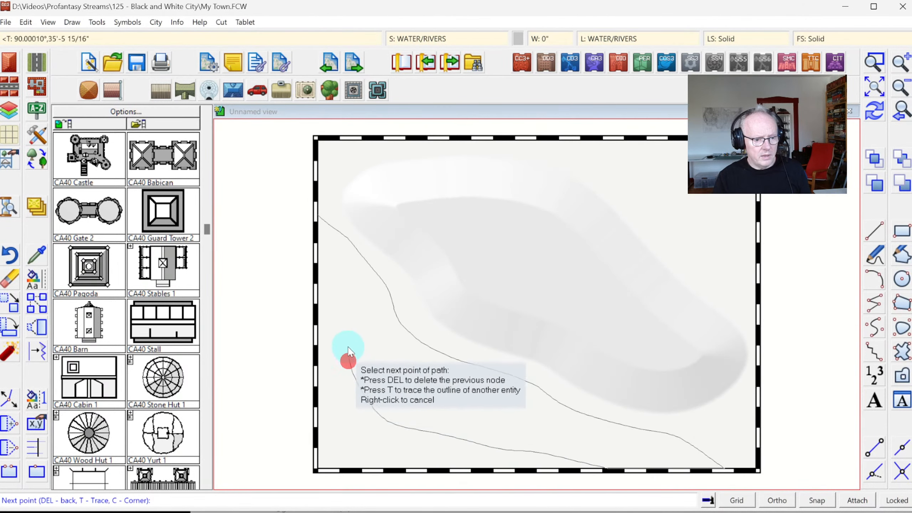
left_click(342, 329)
left_click(336, 308)
left_click(320, 300)
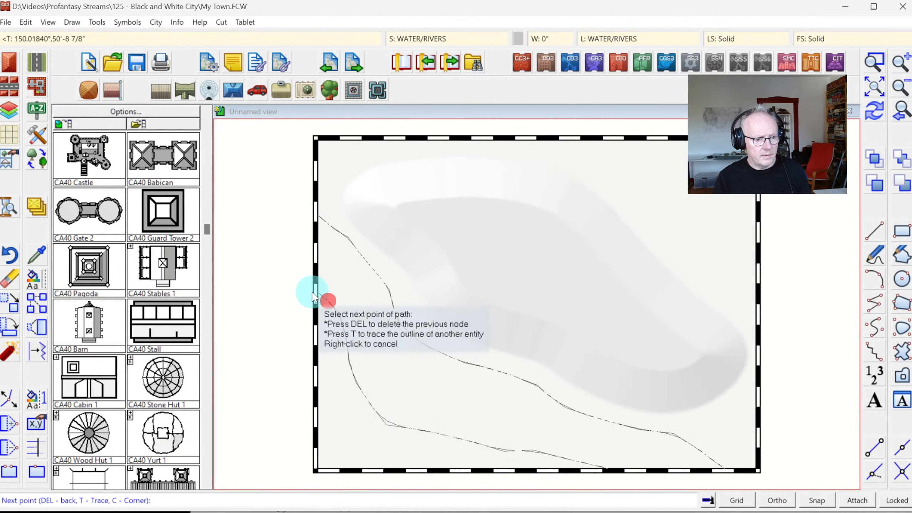
left_click(311, 291)
key("Return")
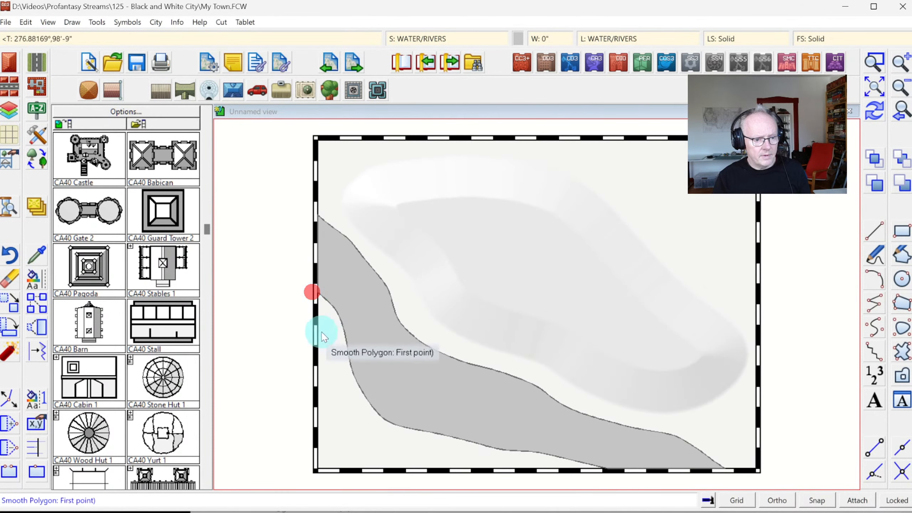
left_click(877, 110)
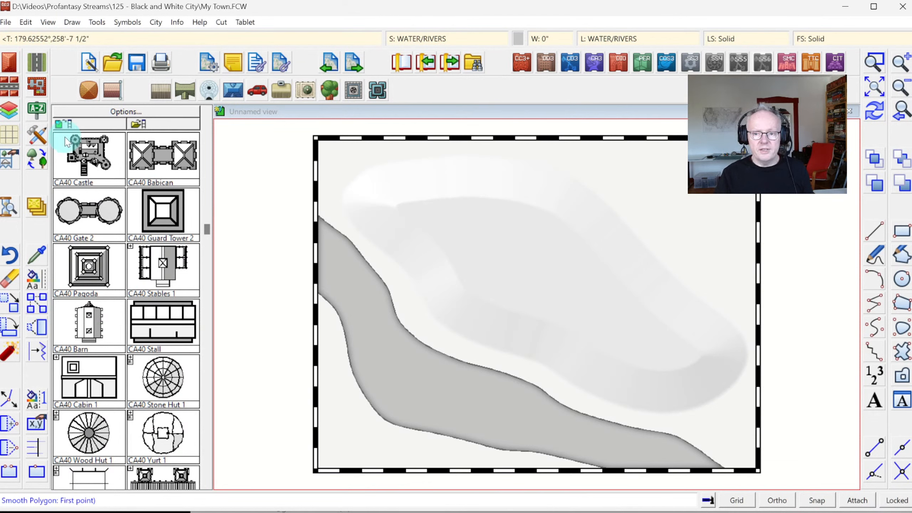
Draw a long, narrow island along the middle of the river with the Water, Island drawing tool
left_click(38, 137)
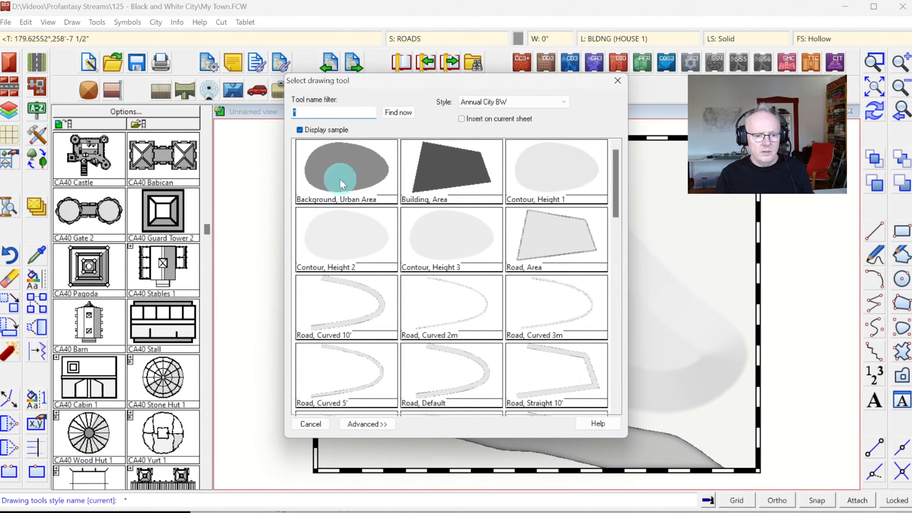
mouse_move(616, 159)
left_mouse_down()
mouse_move(600, 292)
mouse_move(605, 377)
left_mouse_up()
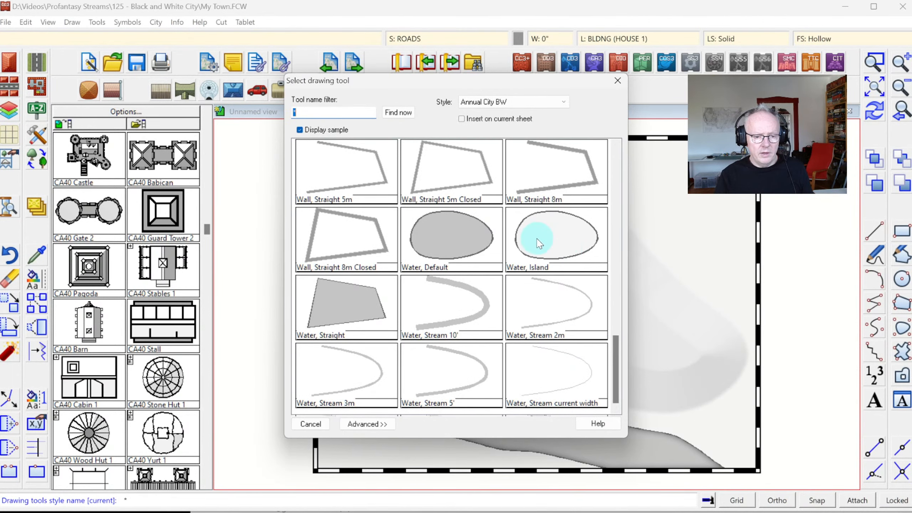
double_click(565, 244)
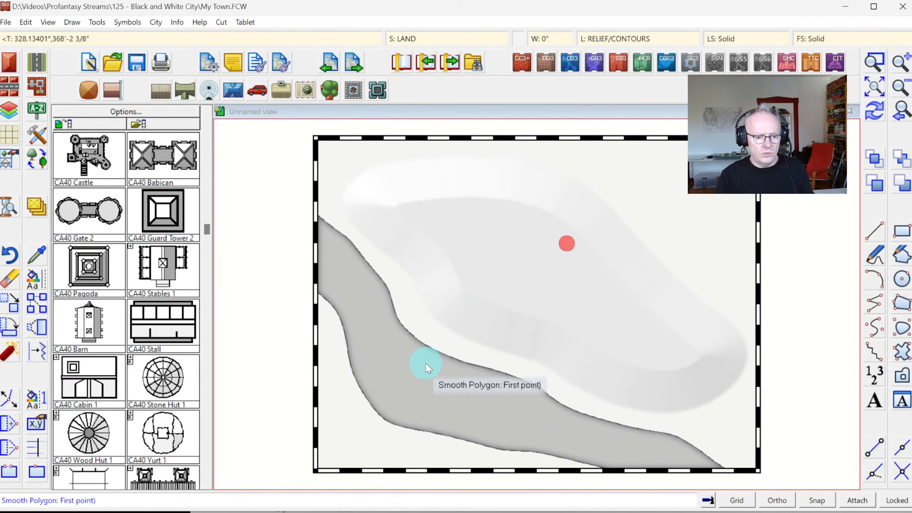
left_click(395, 365)
mouse_move(395, 366)
left_mouse_down()
mouse_move(453, 408)
mouse_move(522, 415)
mouse_move(438, 386)
mouse_move(406, 364)
left_mouse_up()
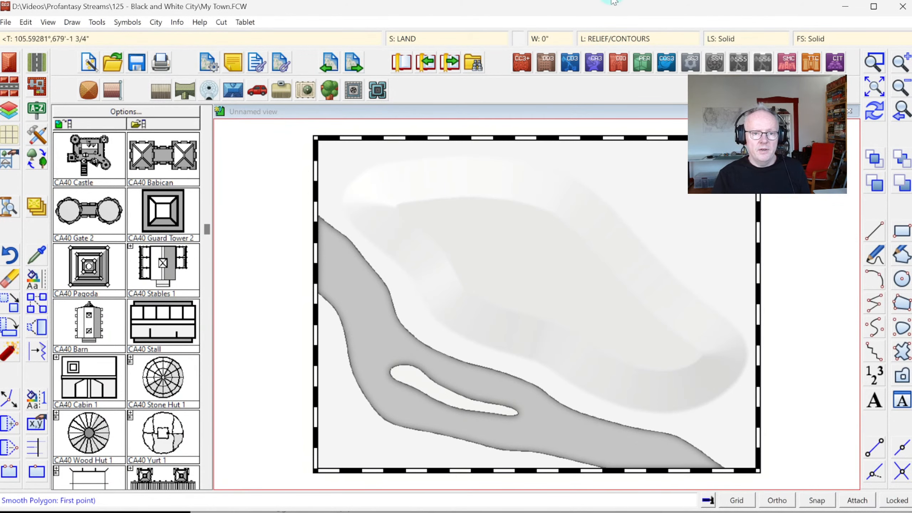
Make WALLS the current sheet and set the drawing colour to green
left_click(409, 40)
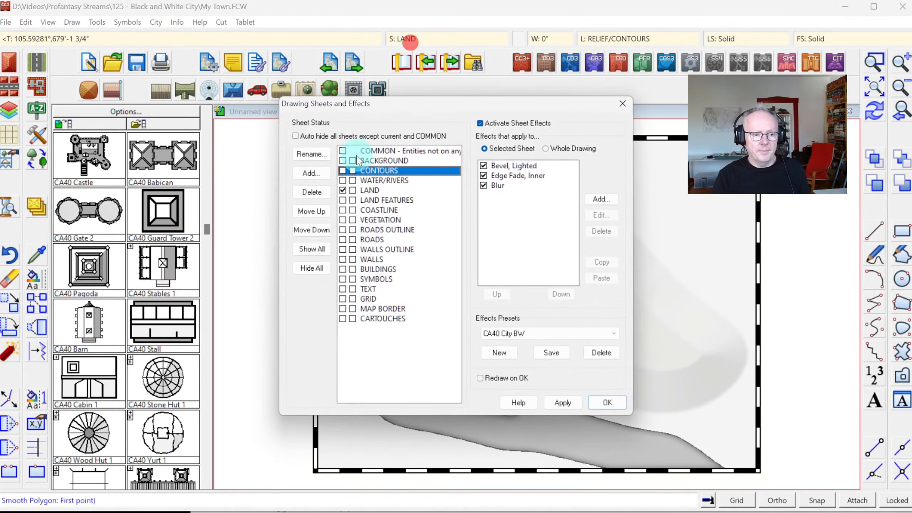
left_click(345, 240)
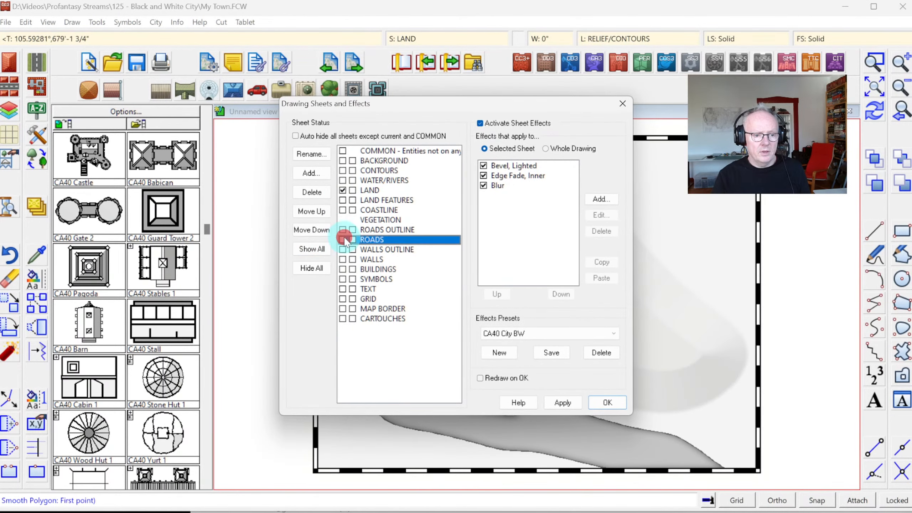
left_click(343, 259)
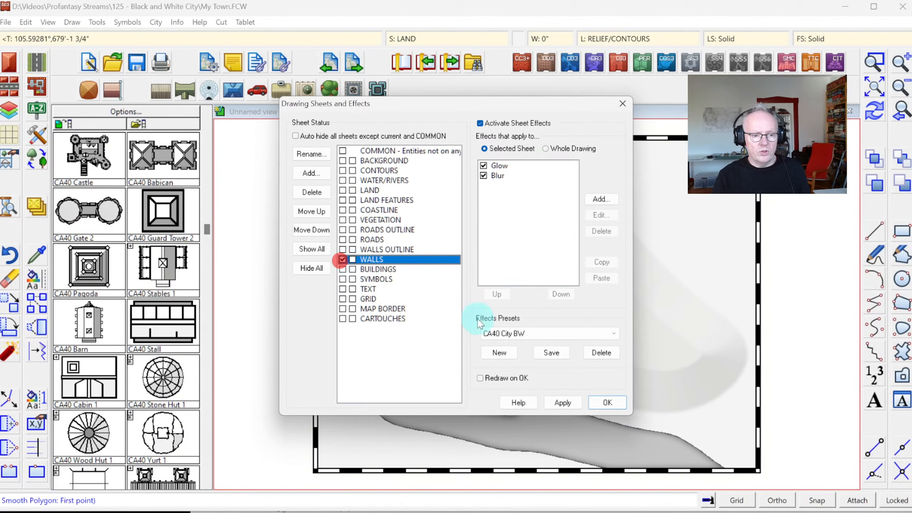
left_click(597, 400)
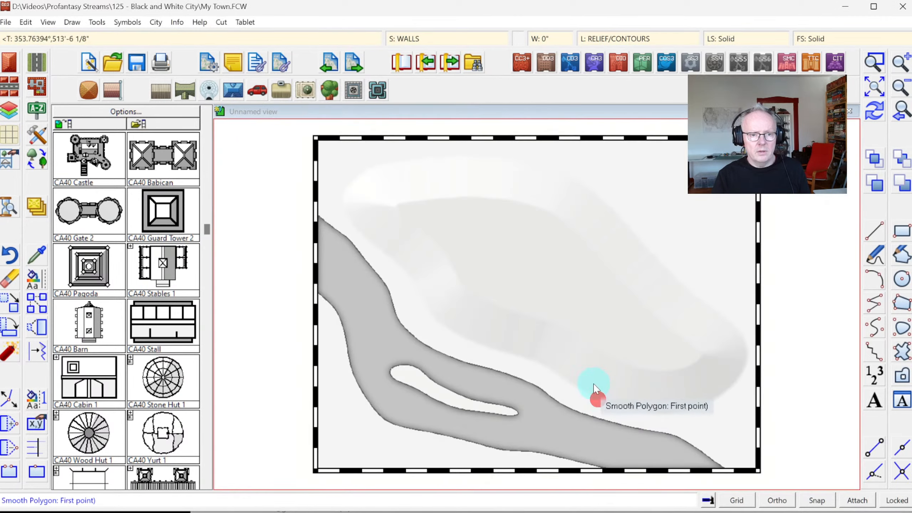
left_click(517, 40)
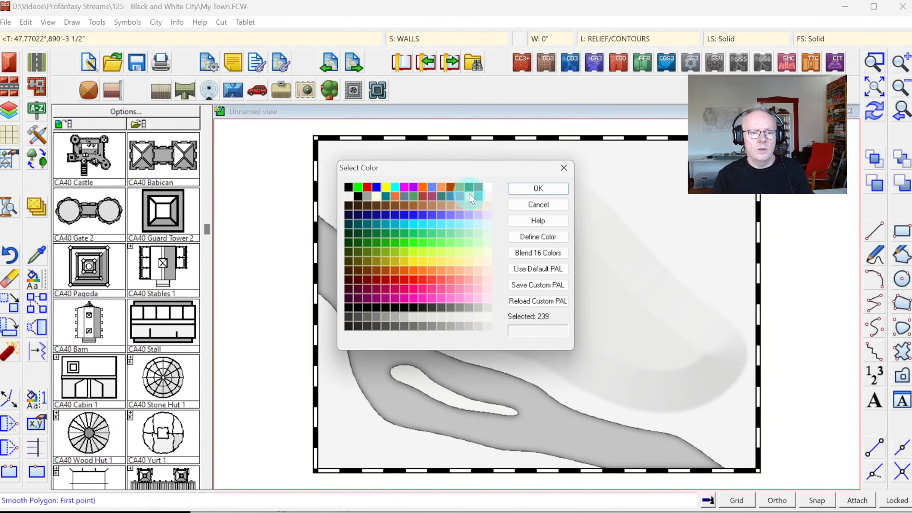
left_click(406, 240)
left_click(536, 188)
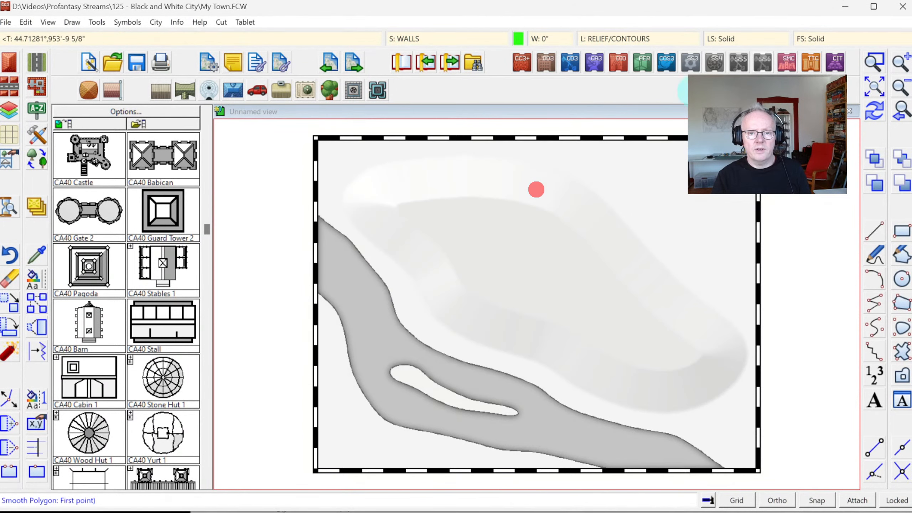
Set the fill style to Hollow and make CITY WALLS the current layer
left_click(810, 39)
left_click(392, 199)
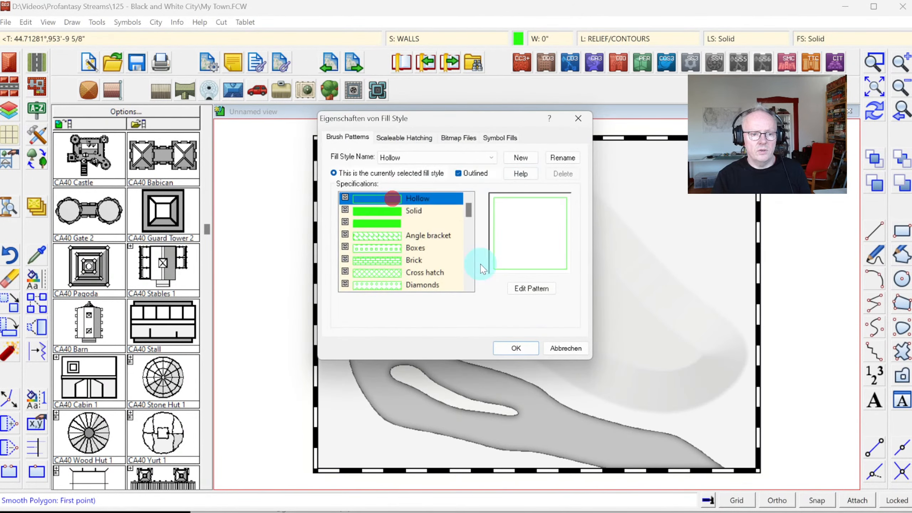
left_click(516, 348)
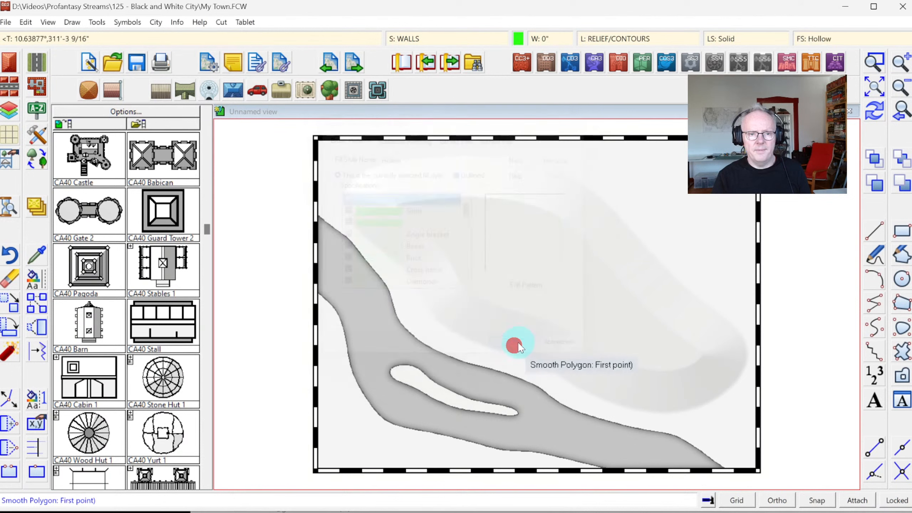
left_click(604, 38)
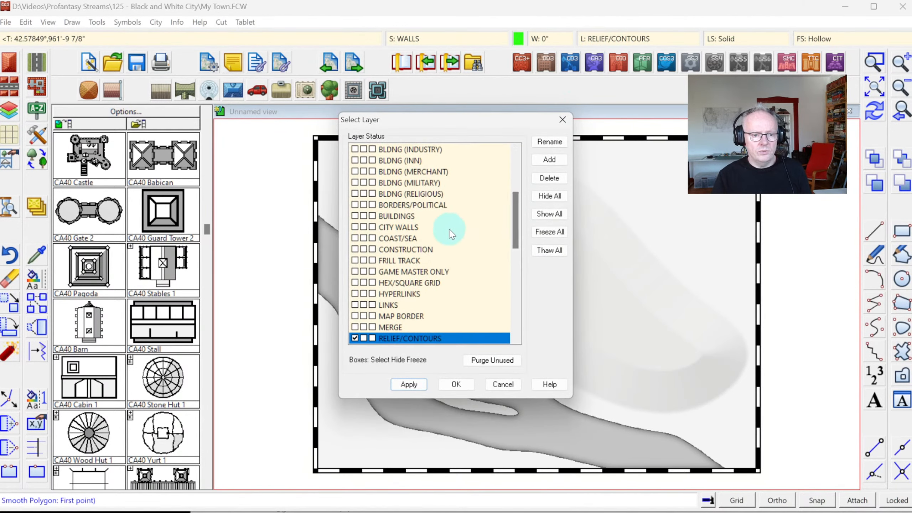
left_click(355, 227)
left_click(456, 385)
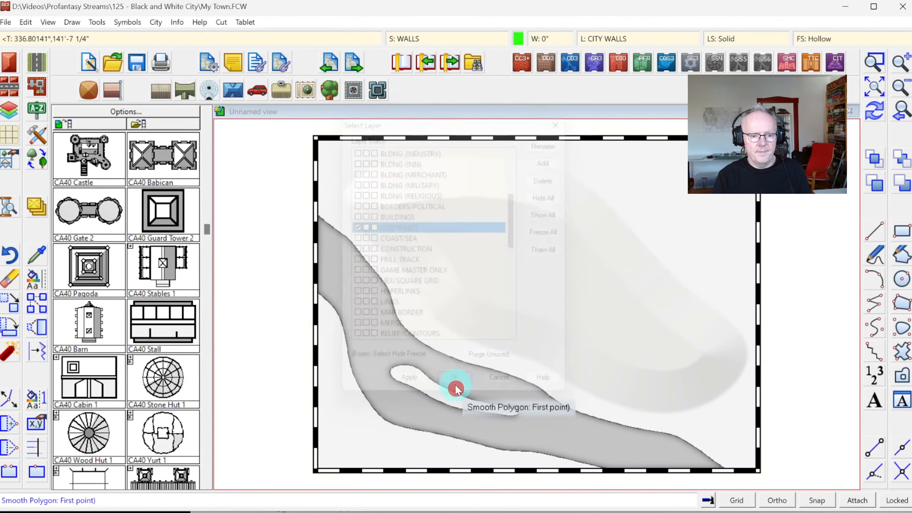
Save the map and make WALLS the current sheet
left_click(138, 63)
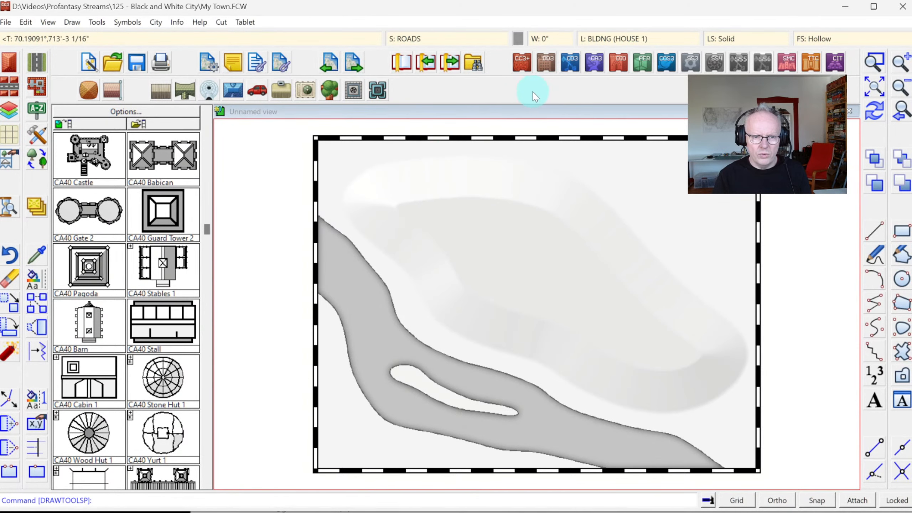
left_click(409, 38)
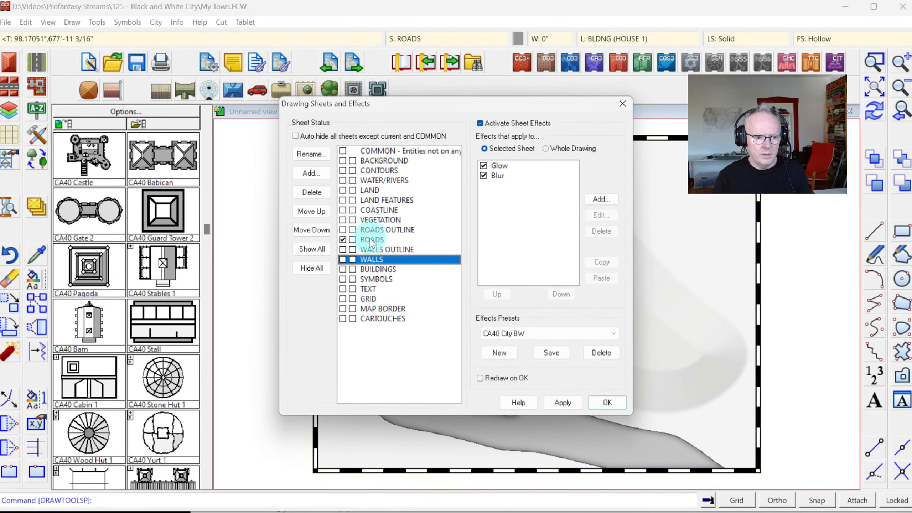
left_click(606, 402)
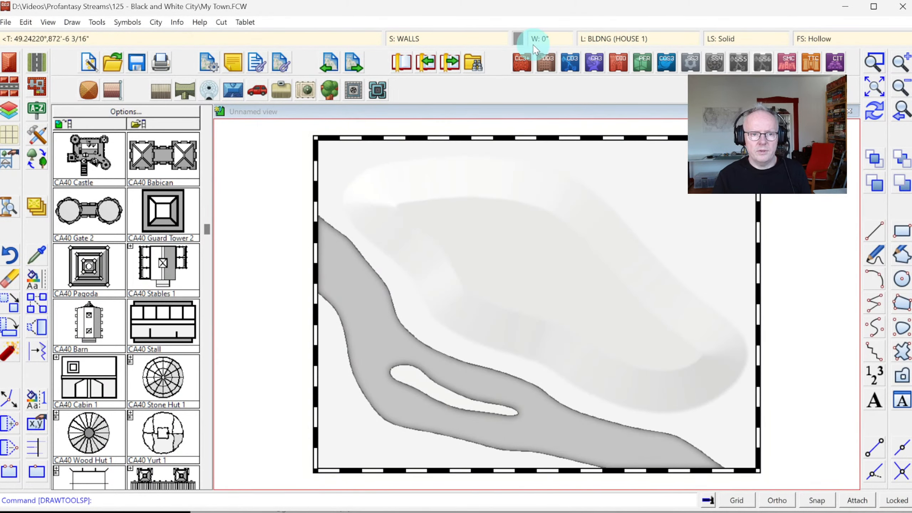
Set the drawing colour to bright green and make CITY WALLS the current layer
left_click(518, 40)
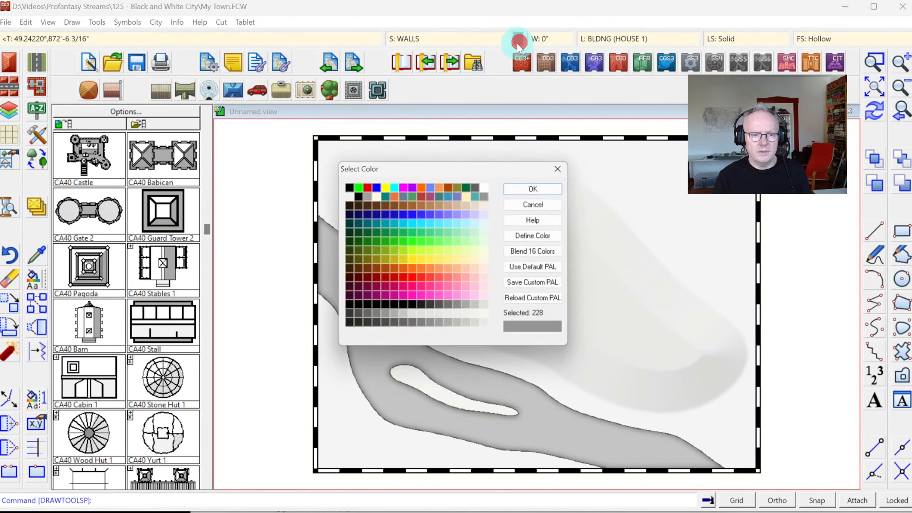
left_click(358, 186)
left_click(537, 188)
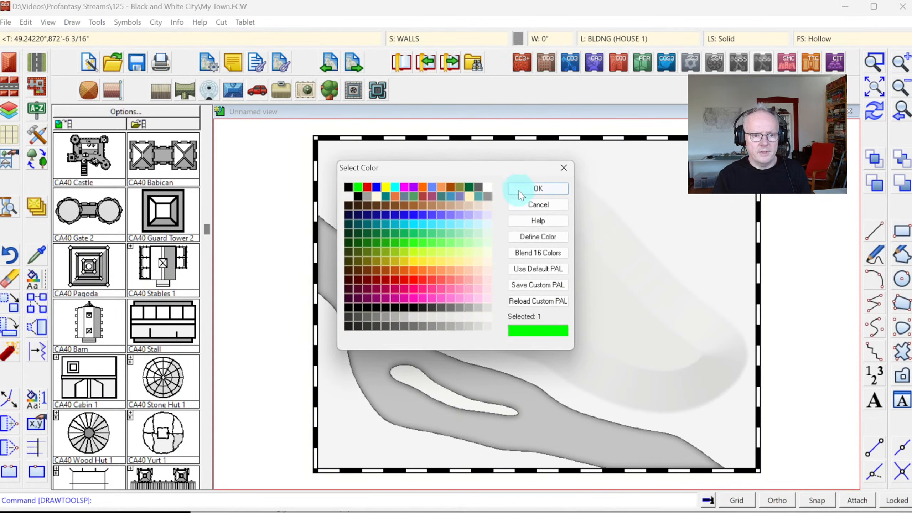
left_click(611, 39)
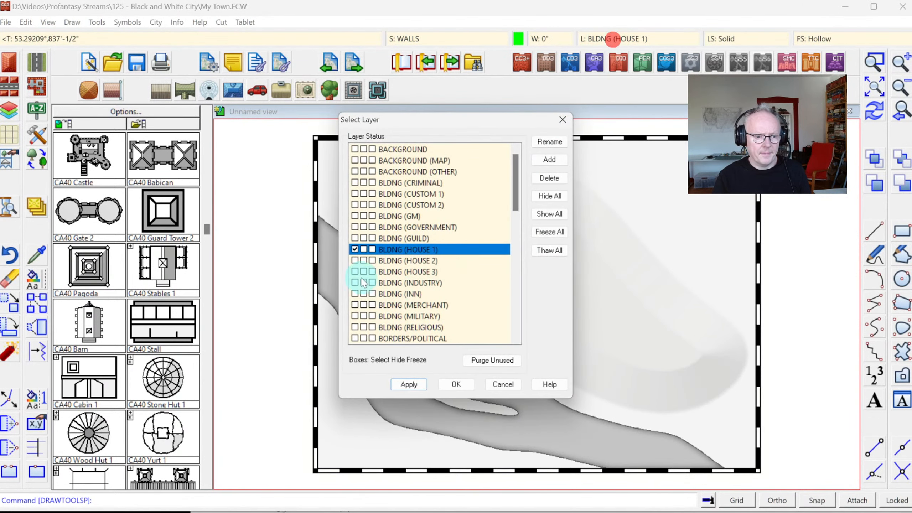
scroll(370, 262, "down", 3)
left_click(363, 226)
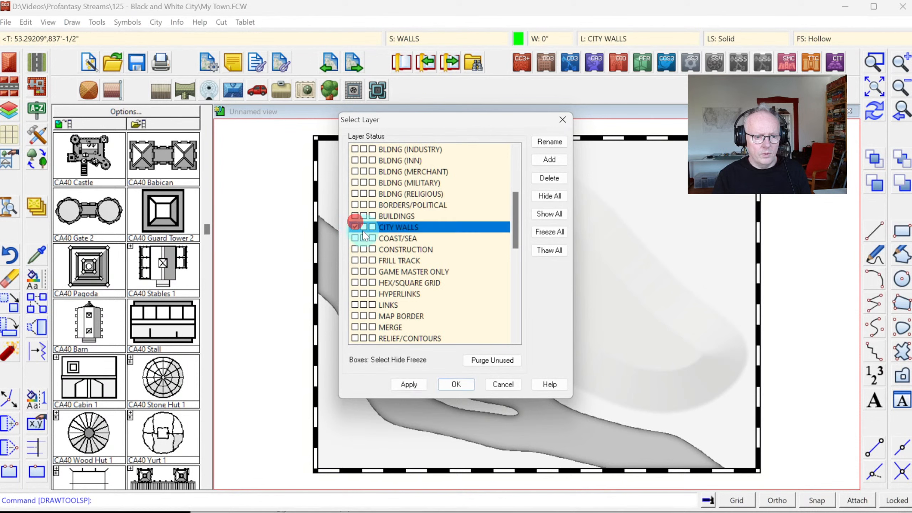
left_click(466, 381)
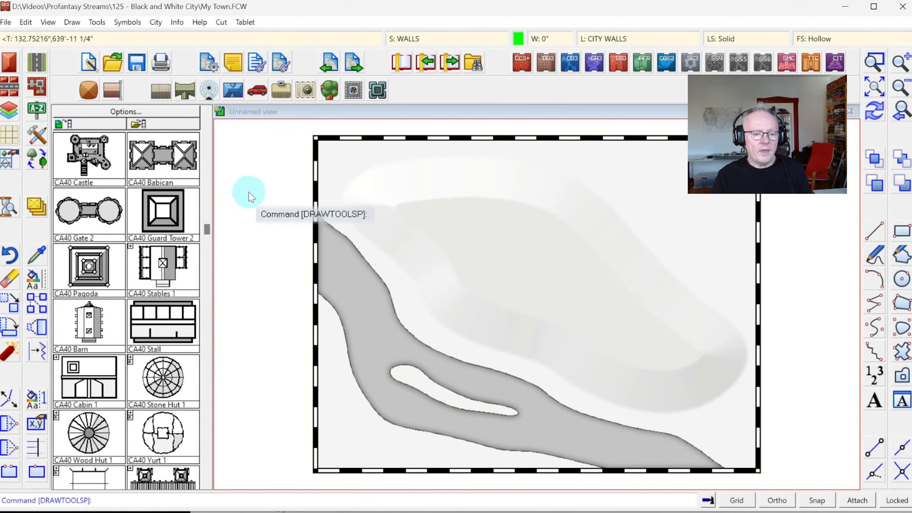
Try to offset the hill contour's outline inward by a distance of 120 using Offset One, and redraw the map
left_click(71, 22)
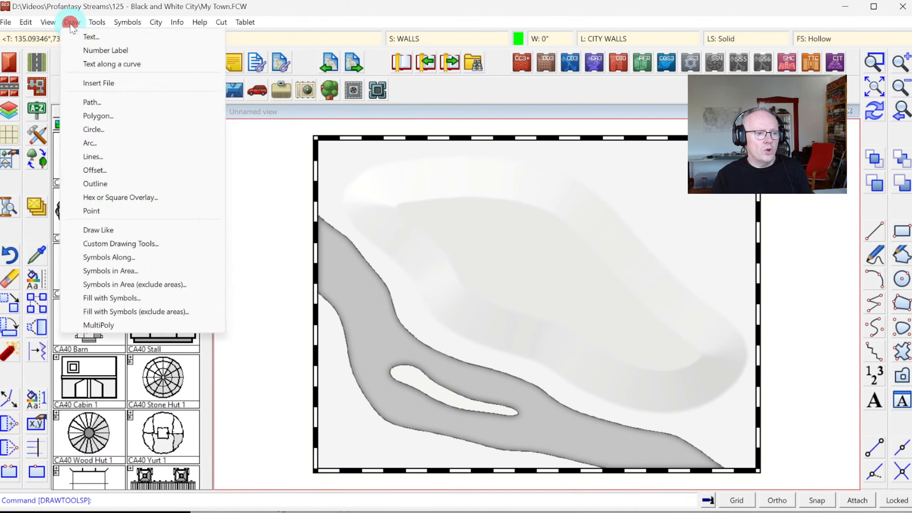
left_click(97, 170)
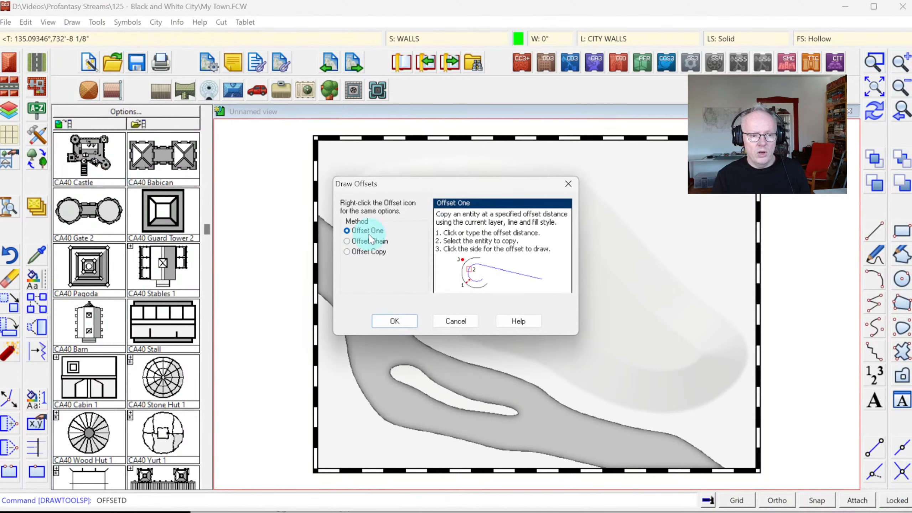
left_click(398, 320)
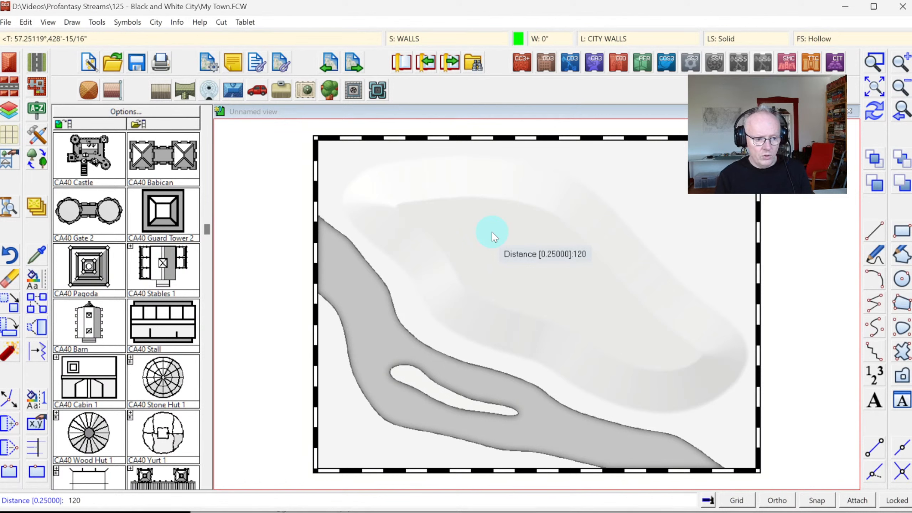
key("Return")
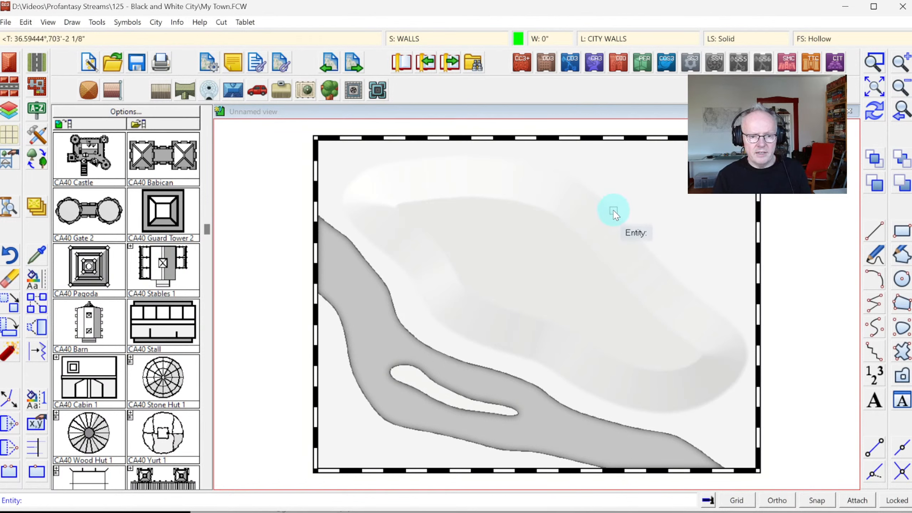
left_click(613, 211)
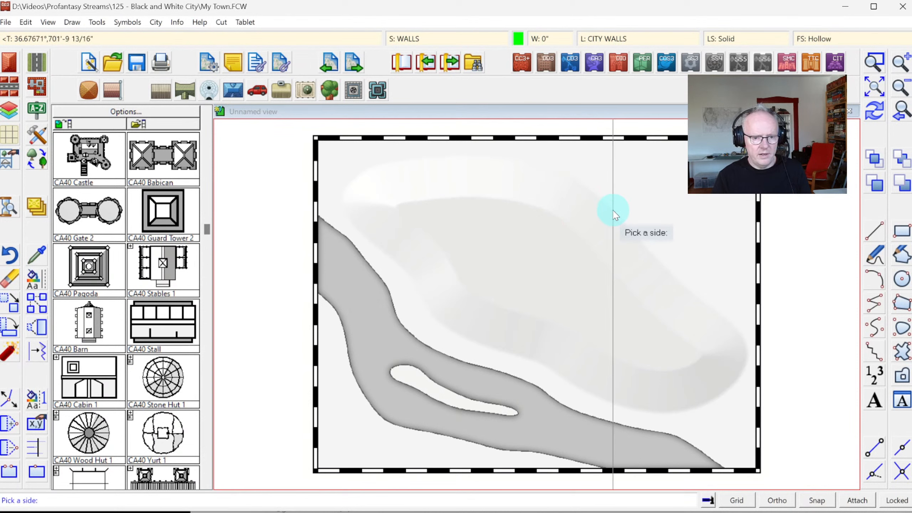
left_click(595, 222)
right_click(595, 223)
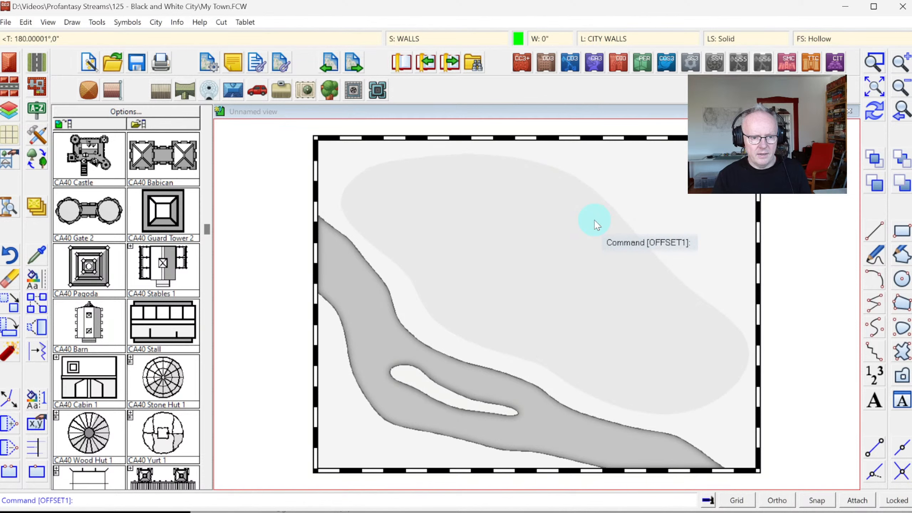
left_click(875, 113)
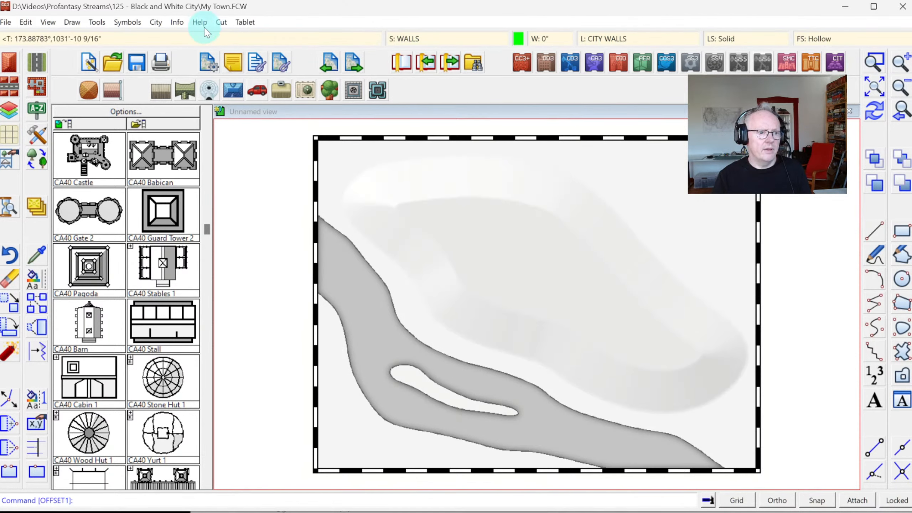
List the properties of the offset outline on the hill, then close the listing and redraw the map
left_click(182, 23)
left_click(190, 47)
left_click(464, 177)
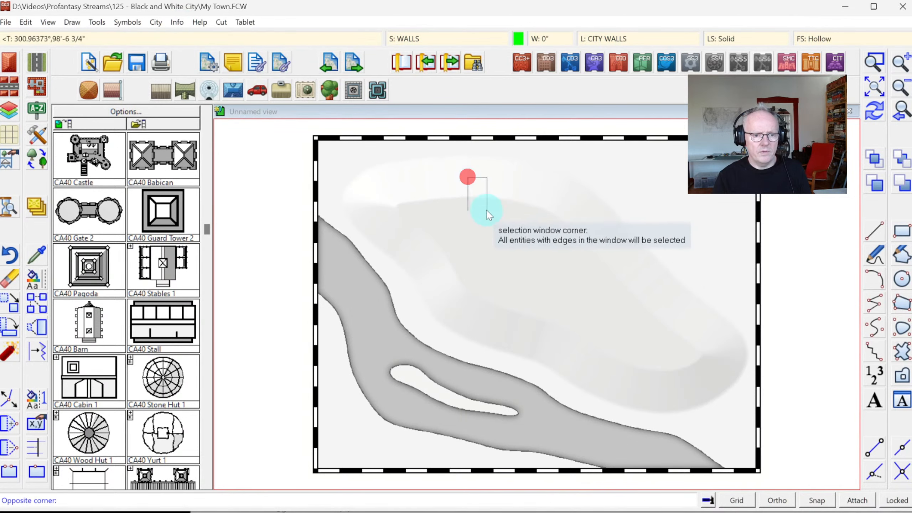
left_click(490, 222)
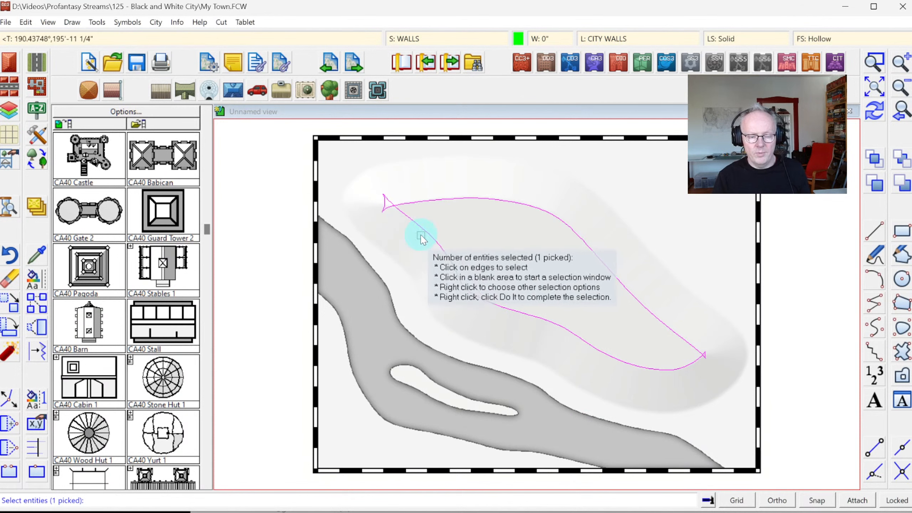
right_click(466, 237)
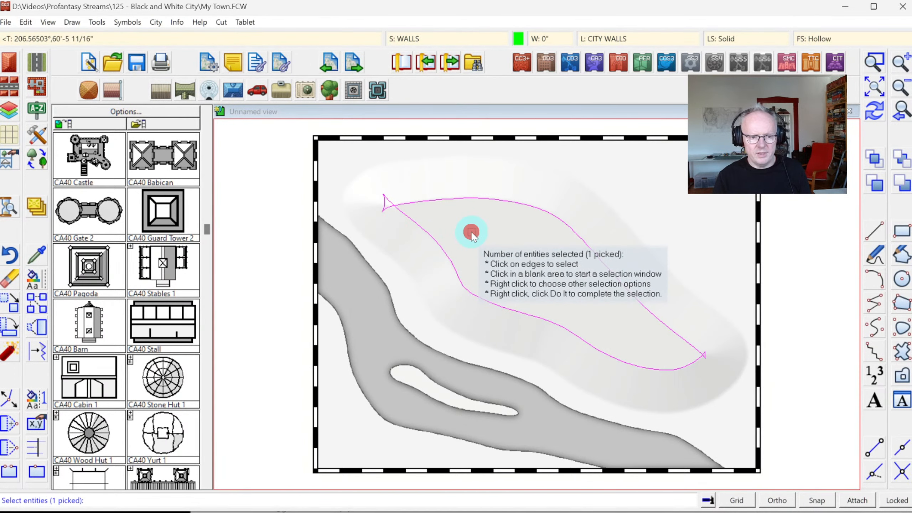
left_click(462, 238)
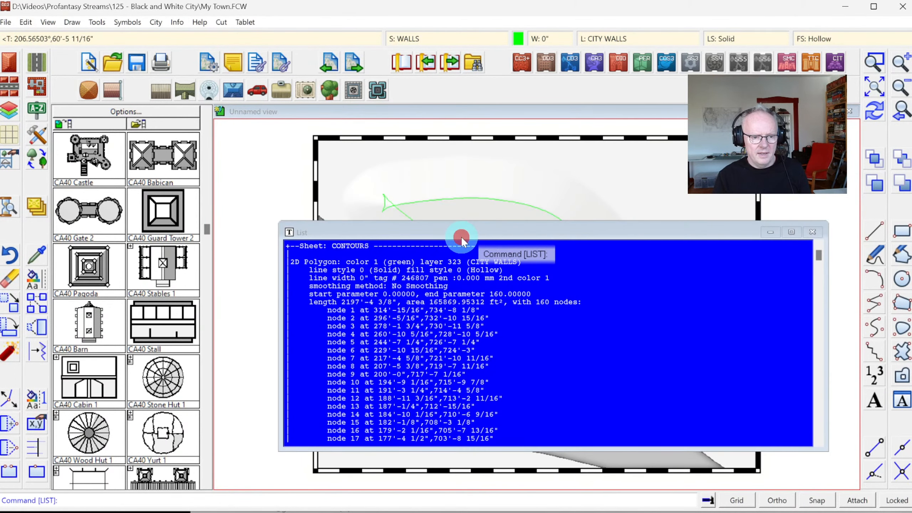
left_click(504, 269)
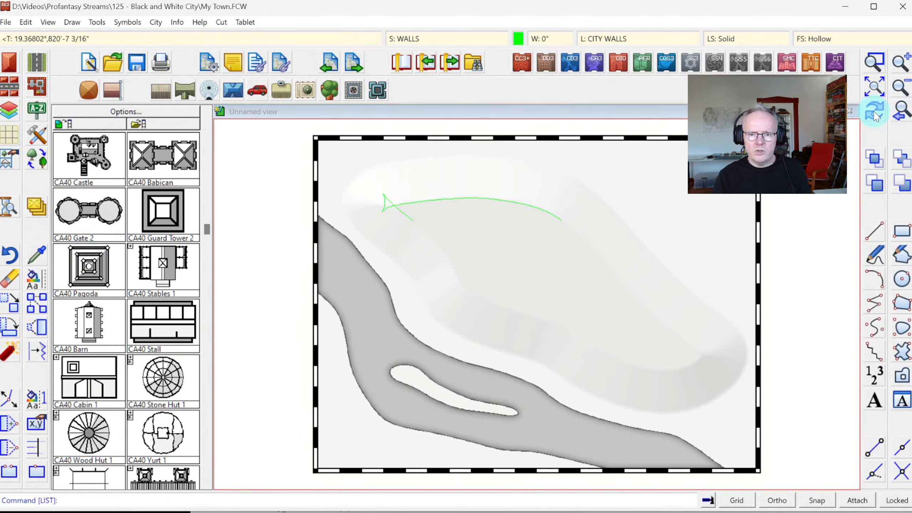
Adopt the offset outline's properties as current and move the outline to the WALLS sheet
left_click(38, 257)
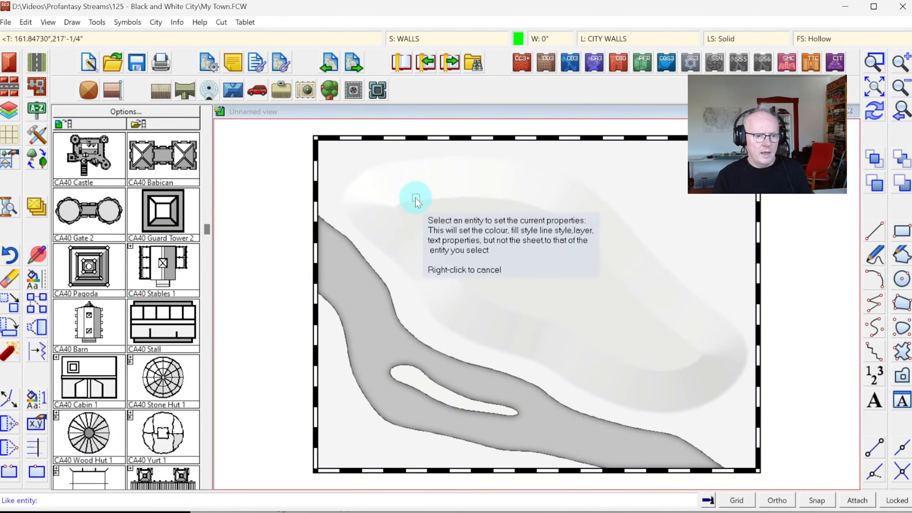
left_click(419, 205)
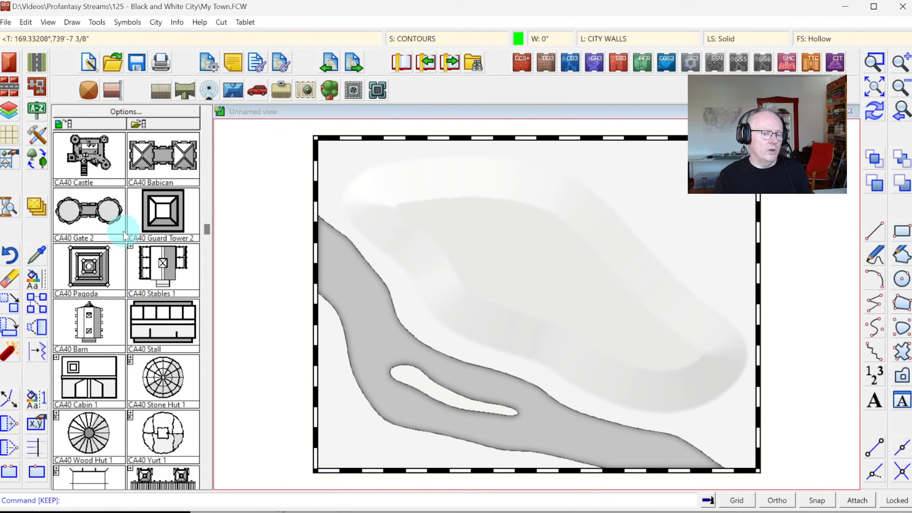
right_click(37, 211)
left_click(92, 315)
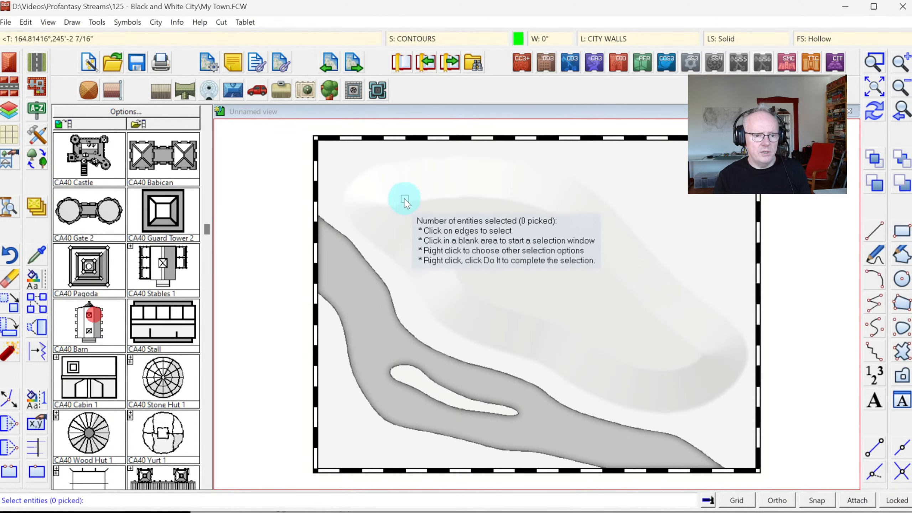
left_click(413, 185)
left_click(435, 216)
right_click(490, 231)
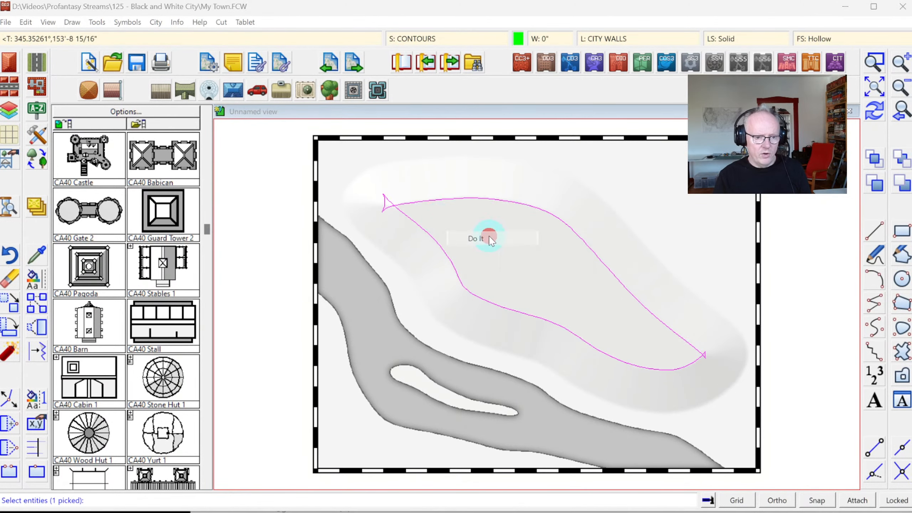
left_click(490, 239)
left_click(350, 269)
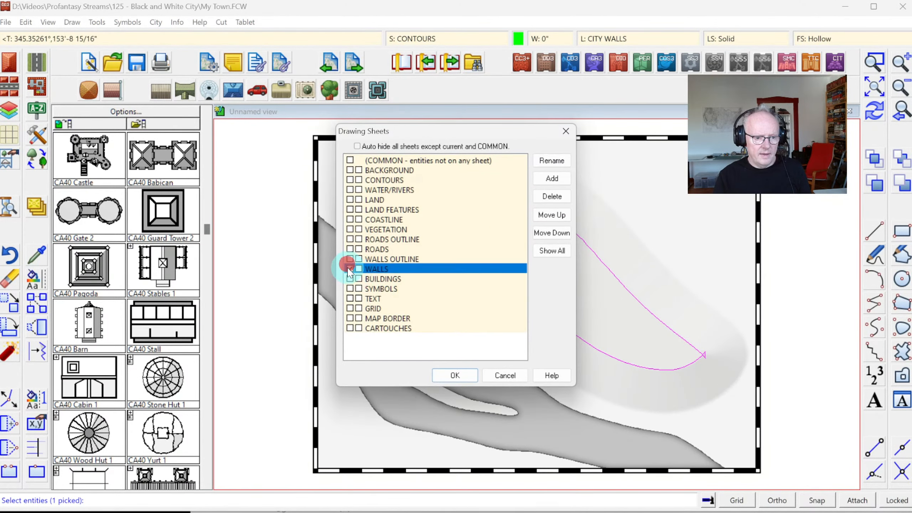
left_click(455, 374)
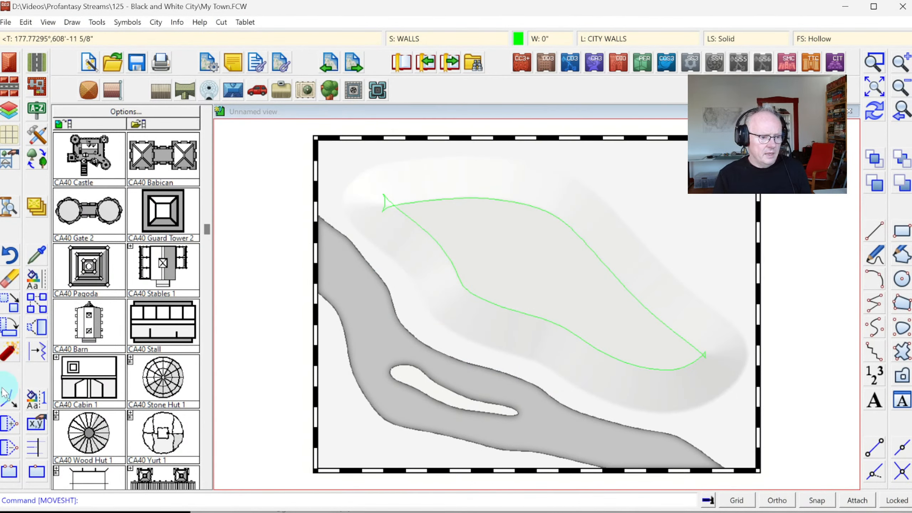
Try to delete the nodes that form the small crossed loops at both ends of the green outline
left_click(16, 452)
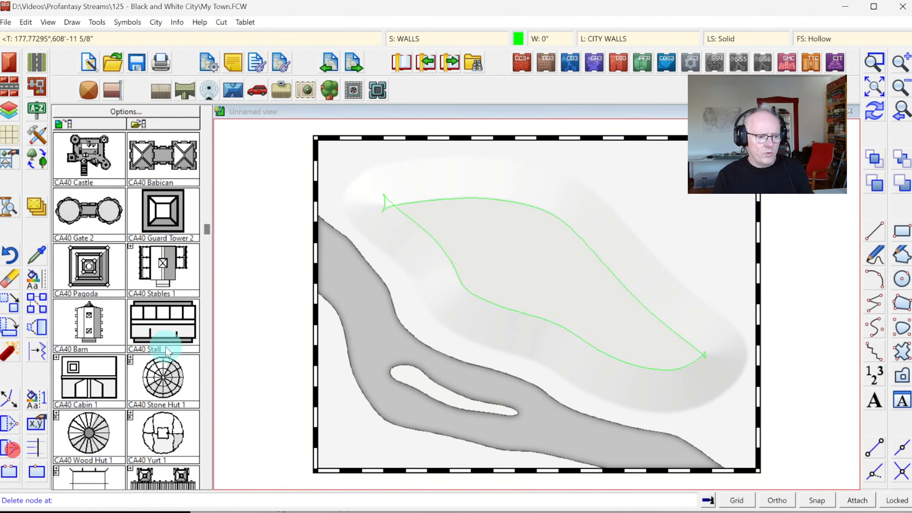
left_click(384, 196)
right_click(386, 207)
left_click(383, 206)
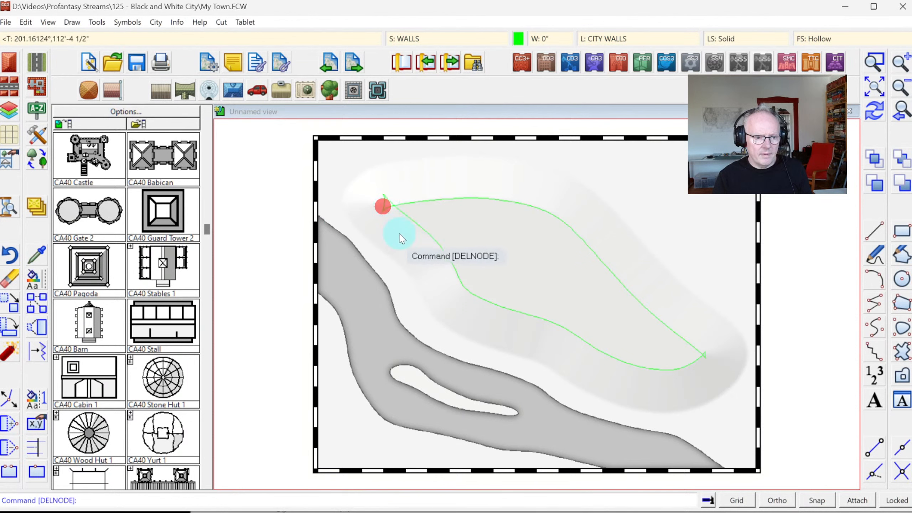
right_click(707, 350)
left_click(705, 355)
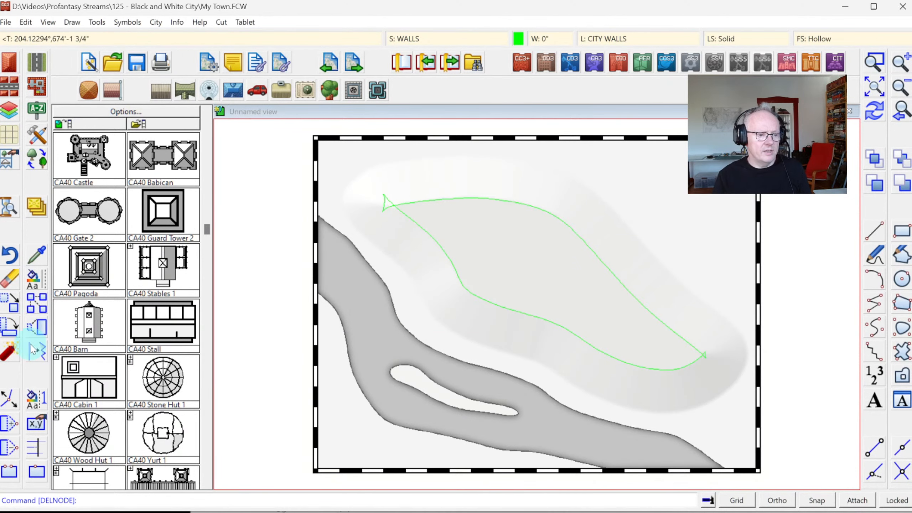
Convert the green wall outline from a smooth to a straight polygon
right_click(10, 354)
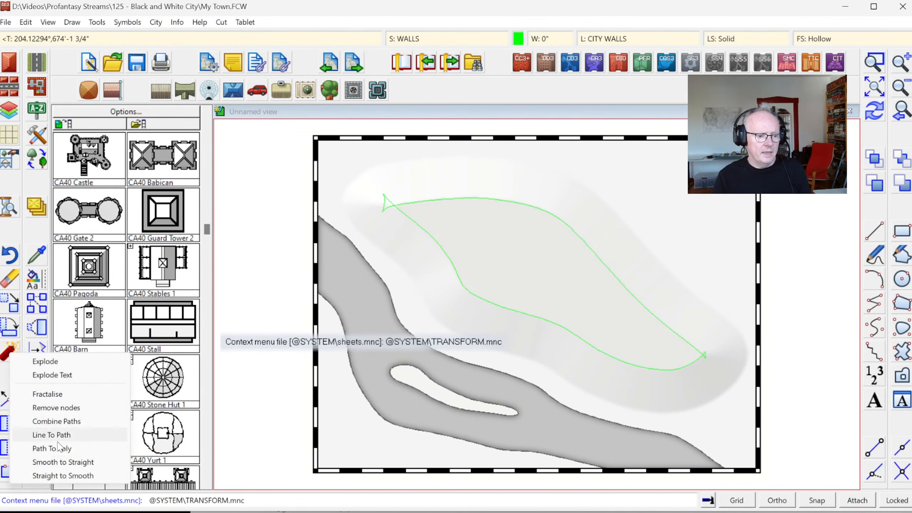
left_click(64, 462)
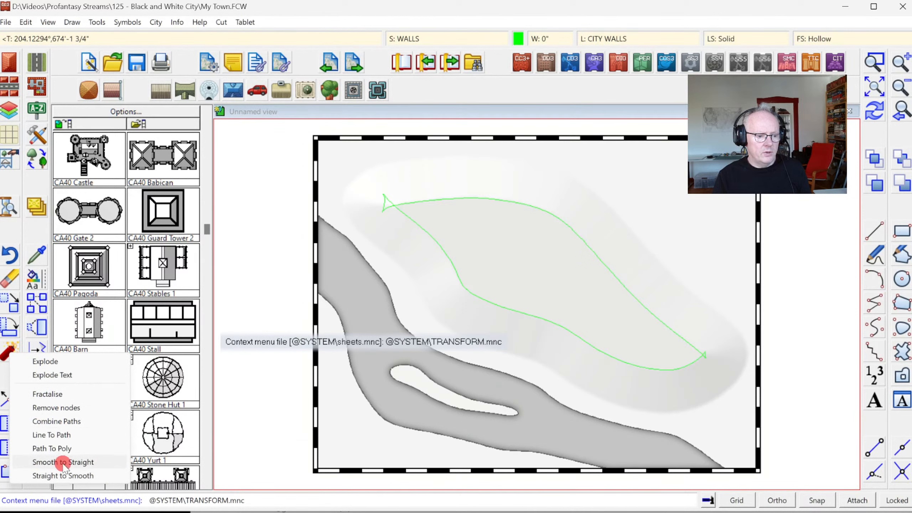
left_click(447, 256)
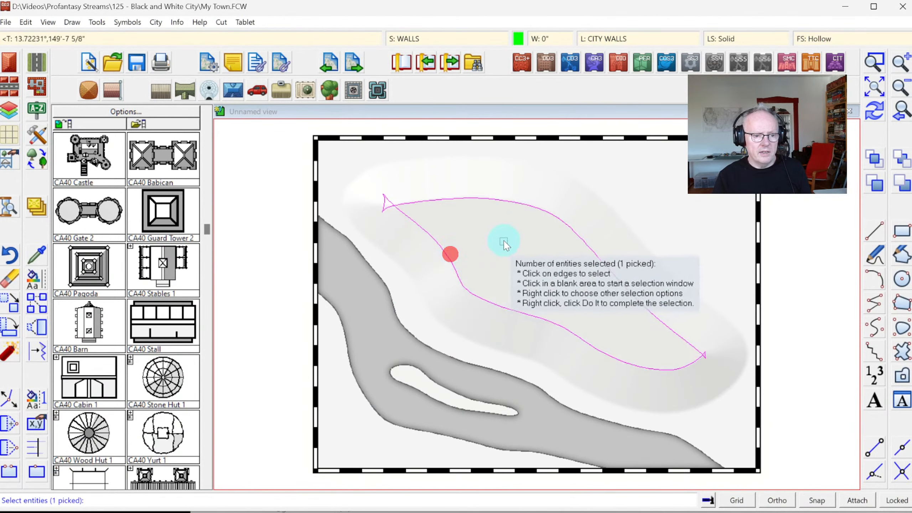
right_click(504, 236)
left_click(488, 245)
Deactivate the sheet effects and redraw the map around the crossed loop at the outline's western end
left_click(875, 83)
left_click(873, 62)
left_click(353, 179)
left_click(435, 232)
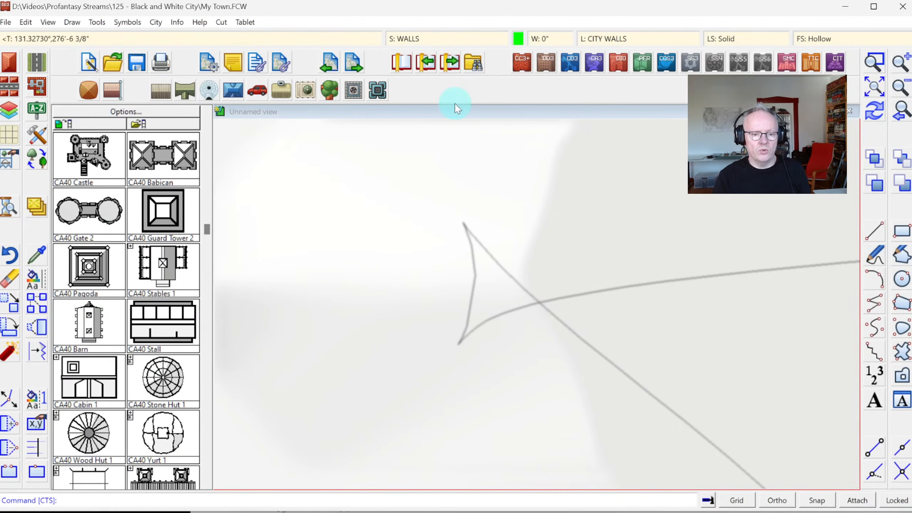
left_click(421, 39)
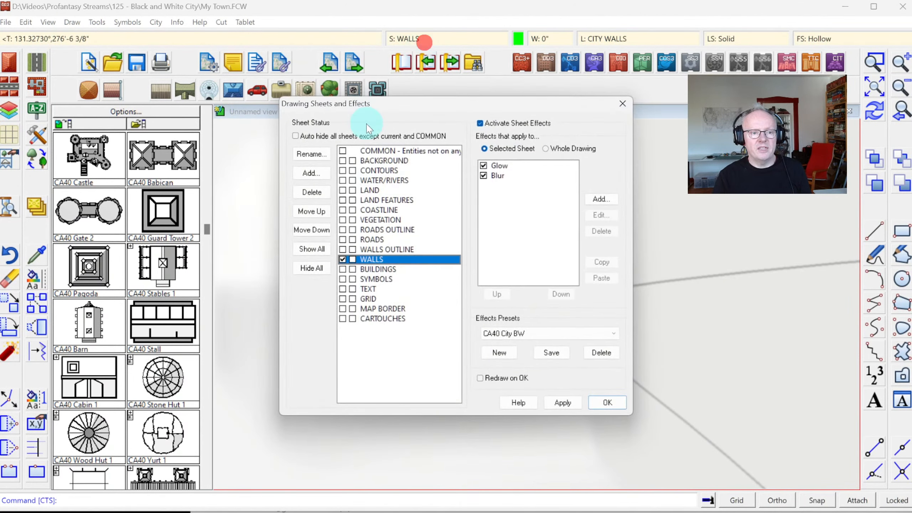
left_click(491, 119)
left_click(622, 402)
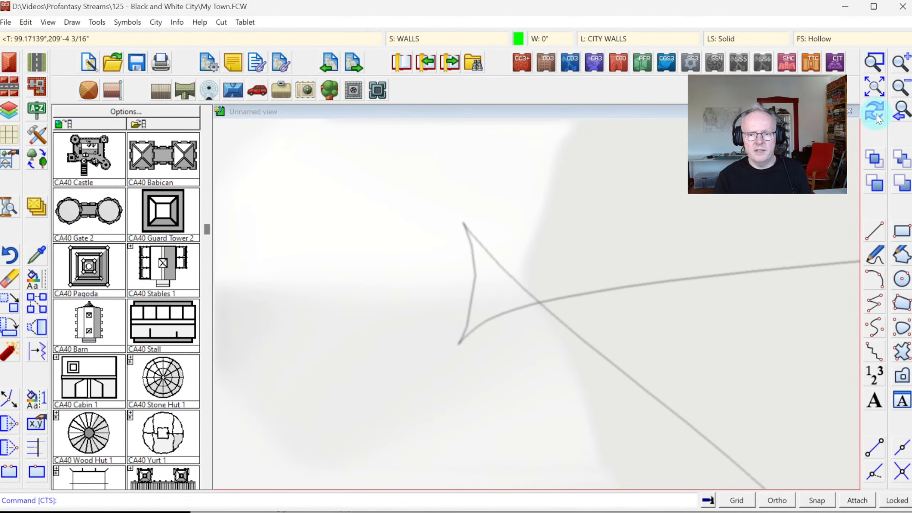
left_click(875, 114)
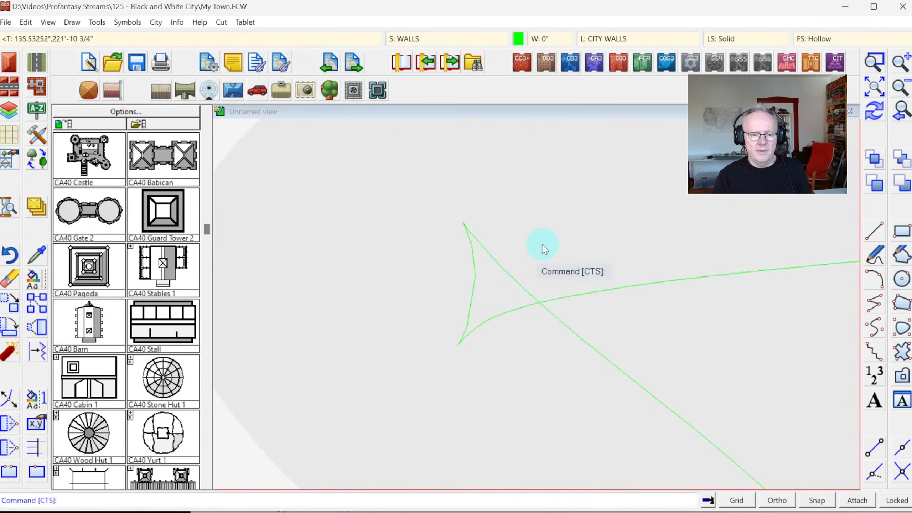
Delete the nodes along the short inward-curving edge of the crossed loop at the outline's western end
left_click(7, 447)
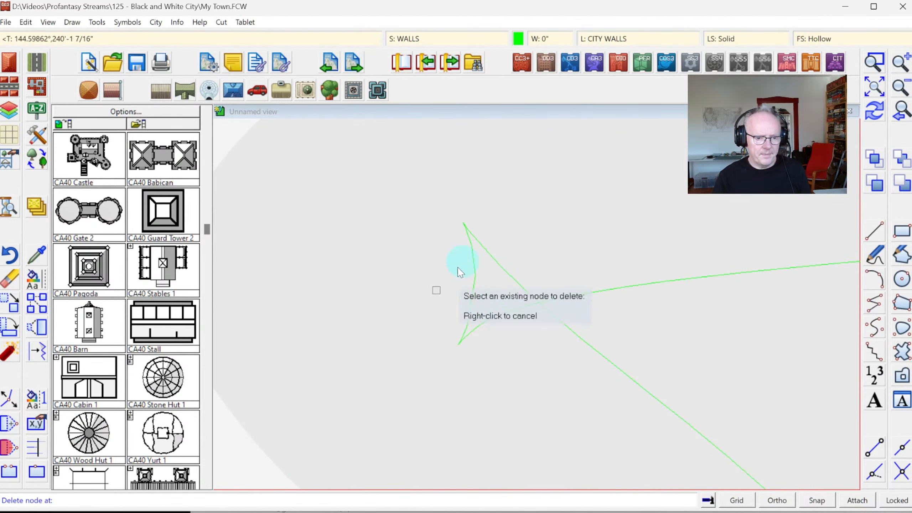
left_click(470, 244)
left_click(473, 248)
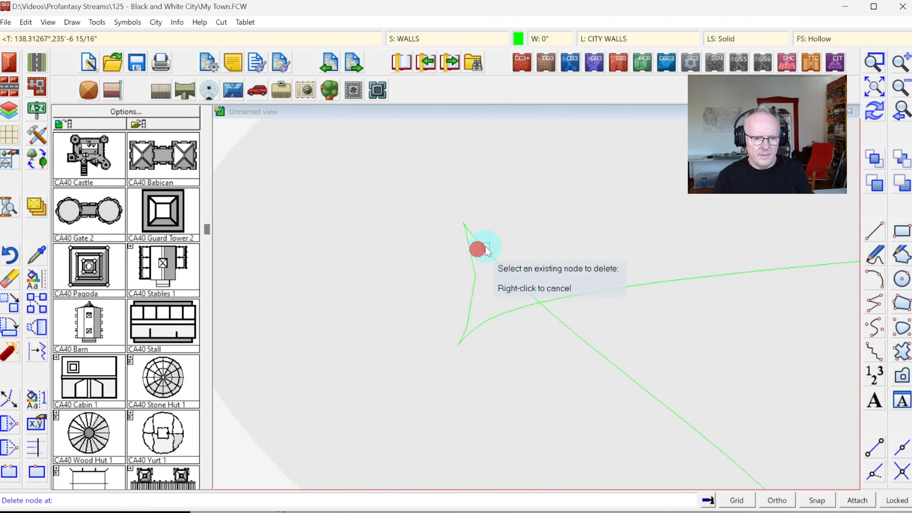
left_click(486, 247)
left_click(474, 234)
left_click(473, 232)
left_click(480, 268)
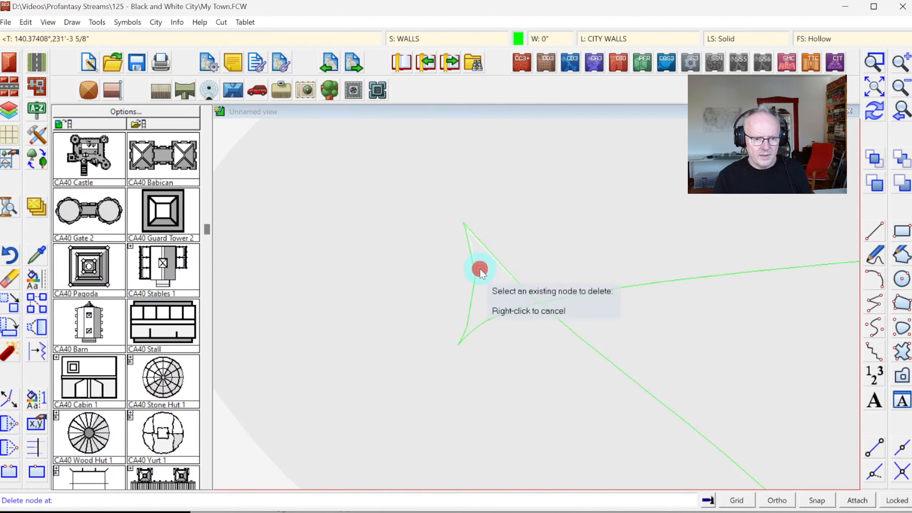
left_click(473, 285)
left_click(464, 319)
left_click(466, 324)
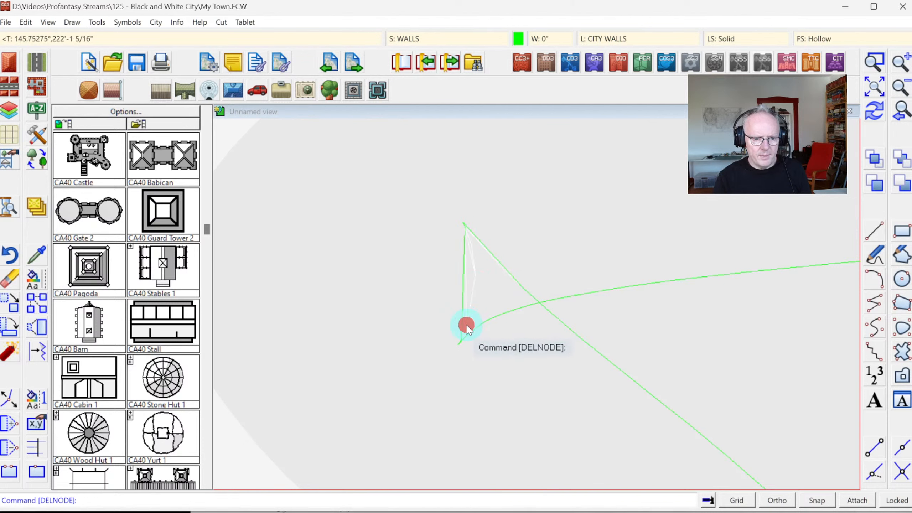
left_click(463, 334)
left_click(485, 322)
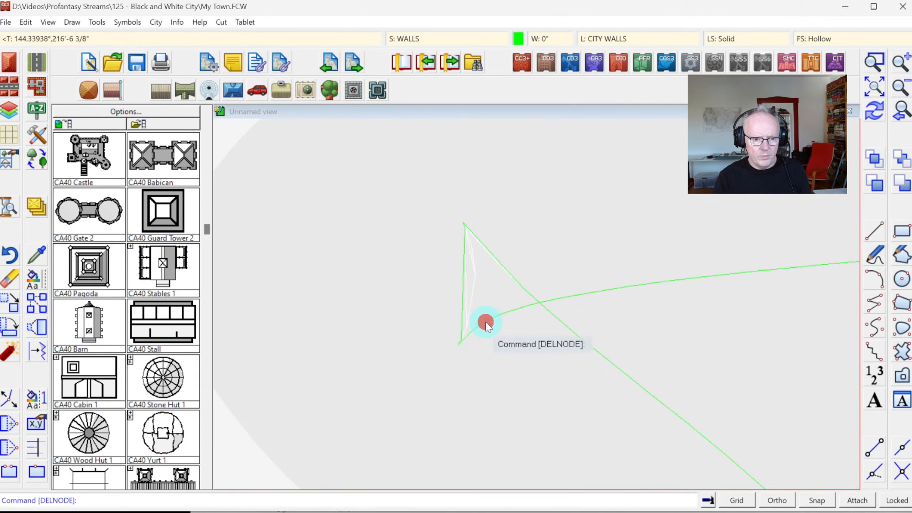
left_click(494, 315)
left_click(502, 314)
right_click(509, 308)
left_click(509, 307)
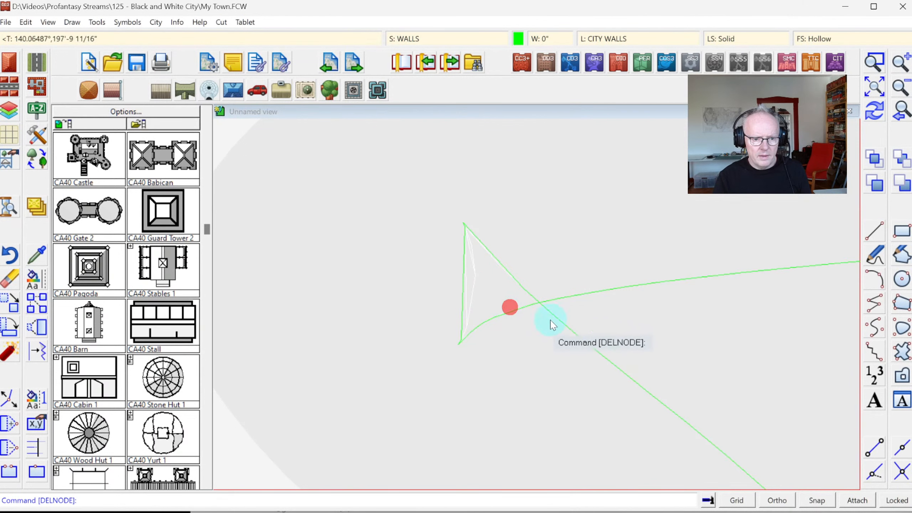
Delete the nodes at the upper corner of the crossed loop at the outline's western end
left_click(875, 93)
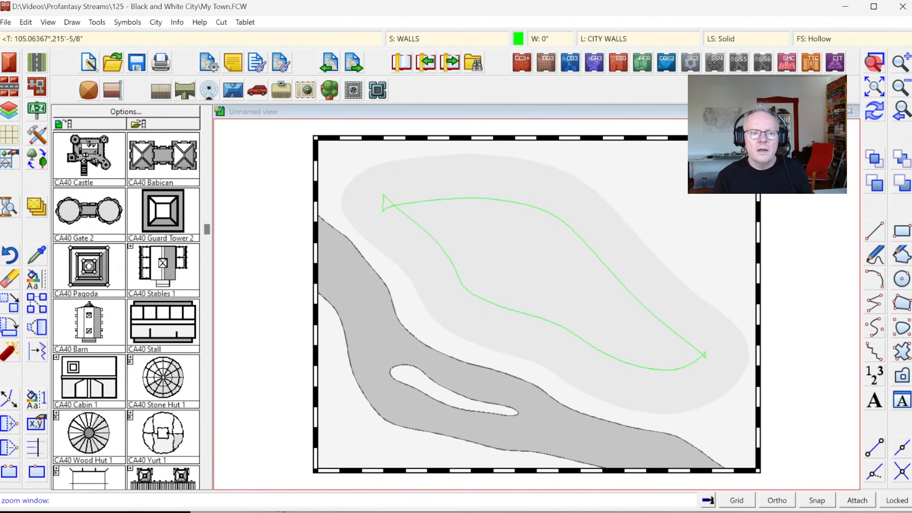
left_click(371, 188)
left_click(401, 212)
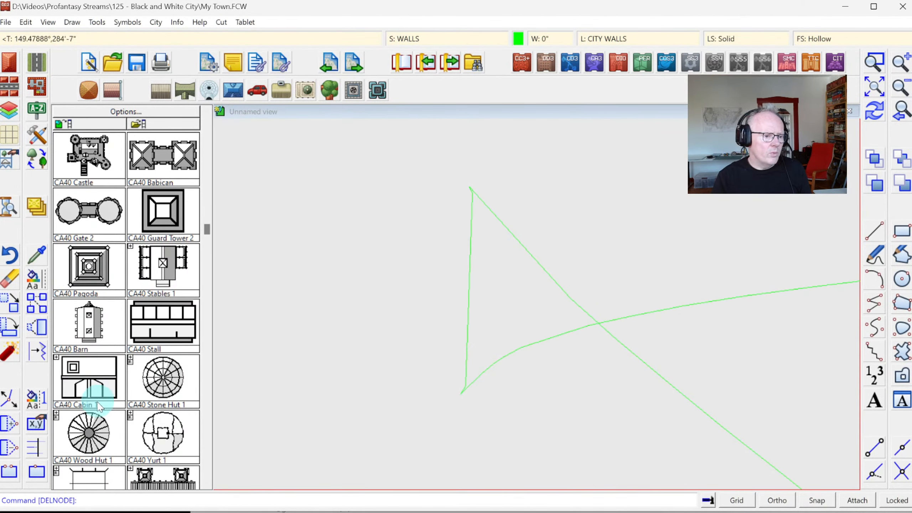
left_click(15, 450)
left_click(475, 196)
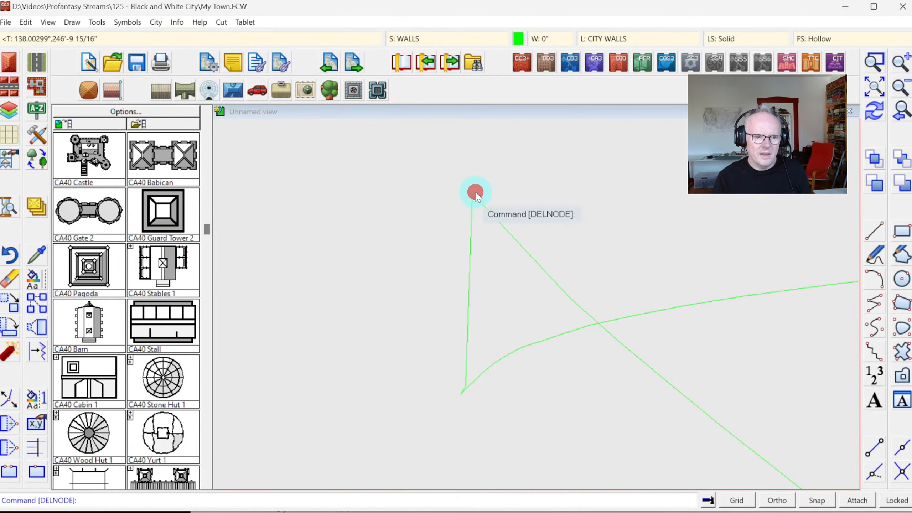
right_click(477, 198)
left_click(477, 197)
Delete the nodes from the loop's lower corner up to the crossing point, eliminating the loop at the outline's western end
right_click(474, 387)
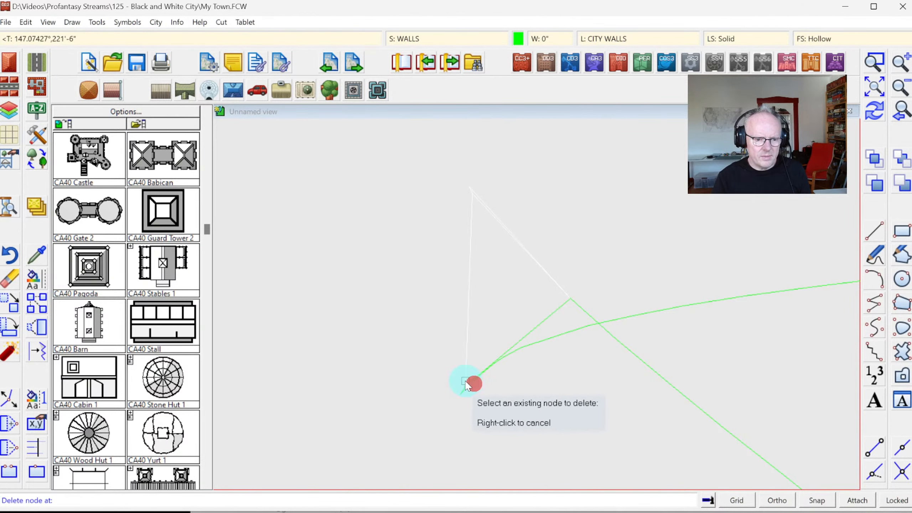
left_click(474, 386)
right_click(503, 361)
left_click(496, 361)
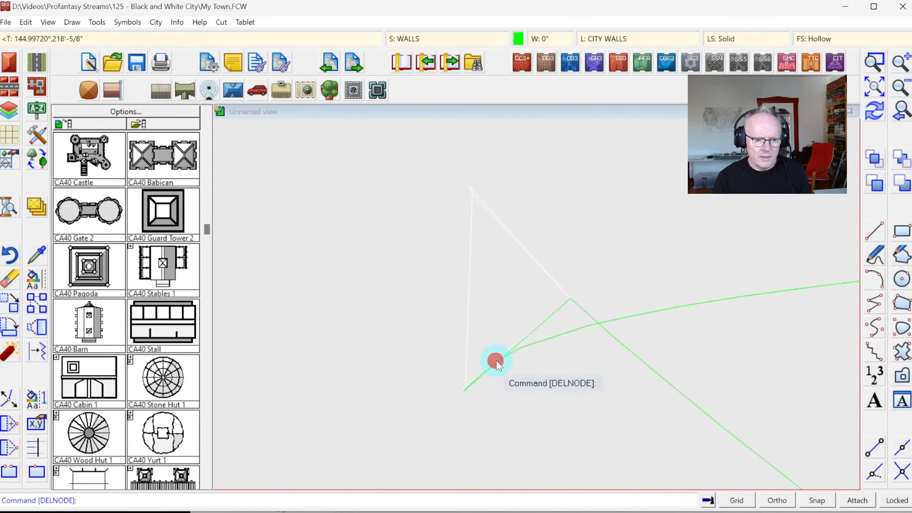
right_click(473, 383)
left_click(472, 382)
right_click(472, 383)
left_click(474, 380)
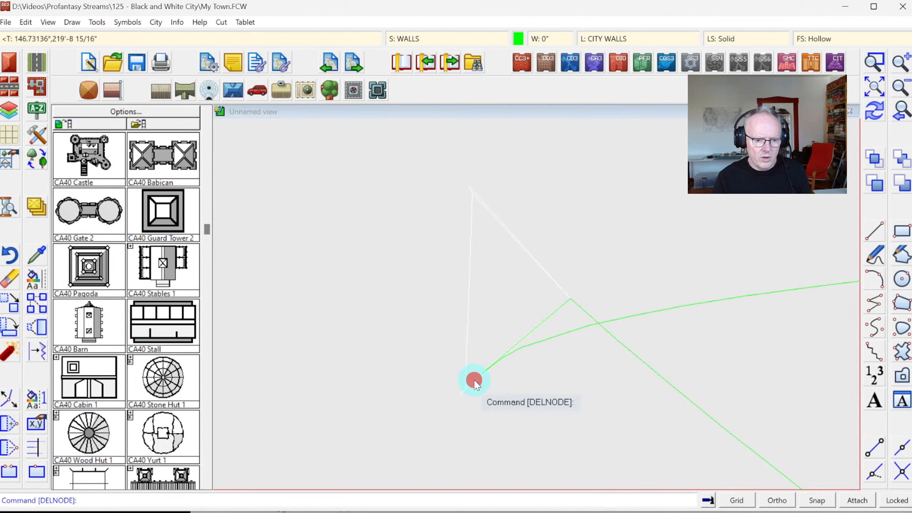
right_click(480, 376)
left_click(484, 369)
right_click(496, 363)
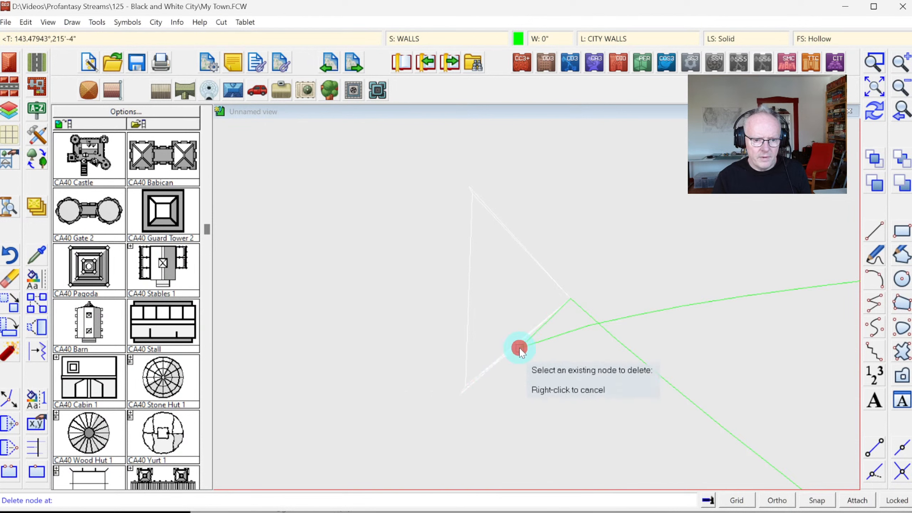
left_click(522, 348)
right_click(583, 326)
left_click(586, 326)
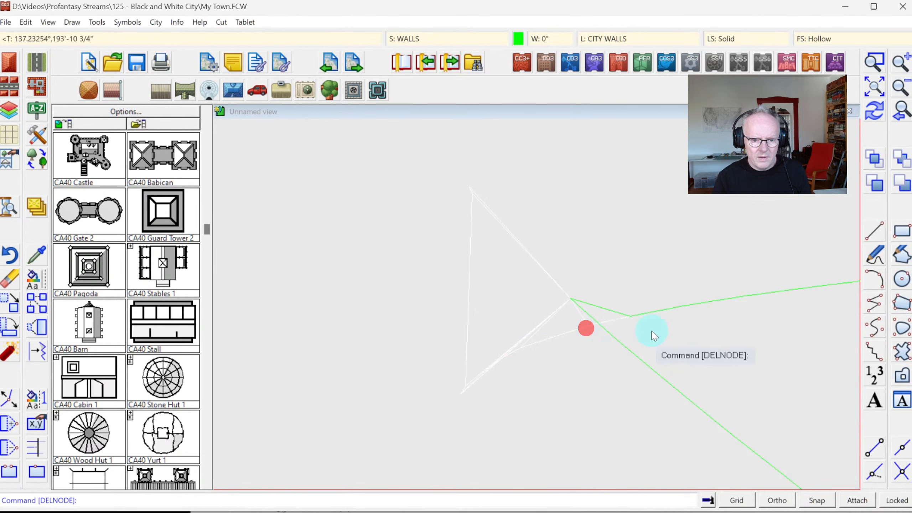
Delete the remaining kinked node just right of the former crossing at the outline's western end
right_click(644, 313)
left_click(638, 317)
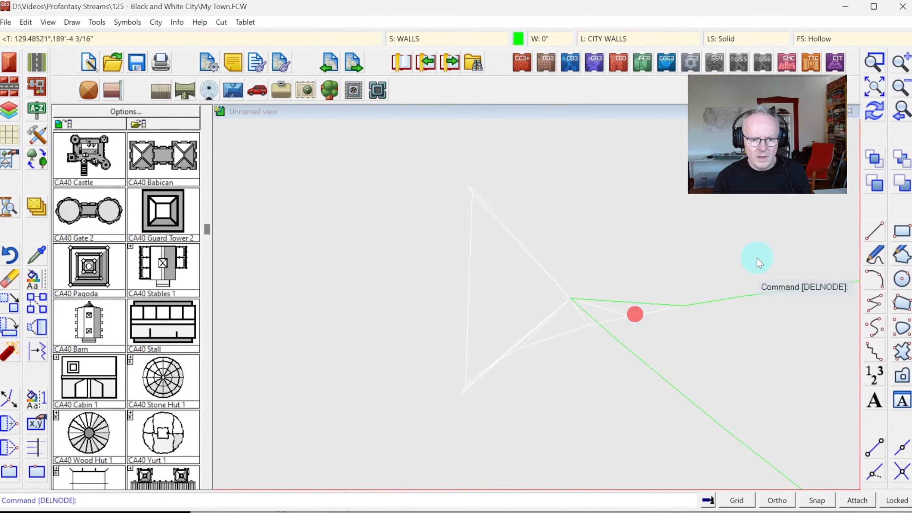
Delete the nodes at the upper corner of the crossed loop at the outline's eastern end
left_click(903, 114)
left_click(874, 62)
left_click(684, 332)
left_click(727, 377)
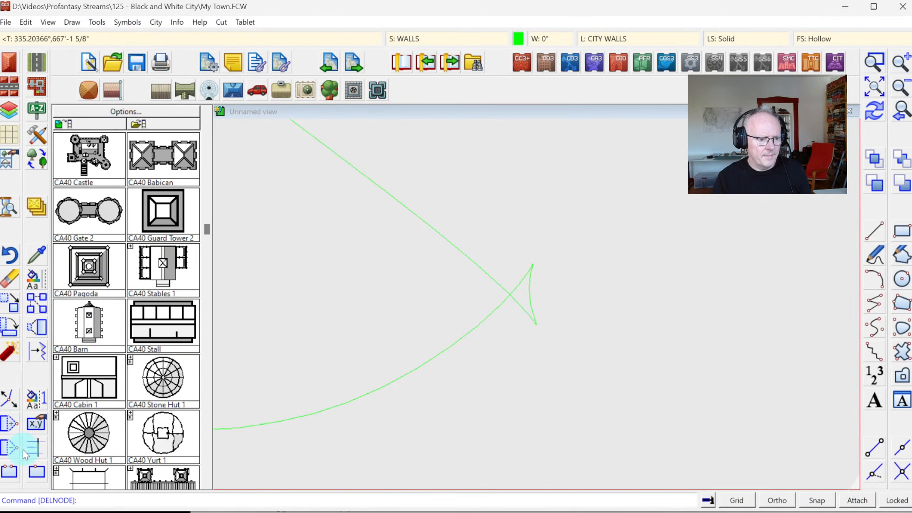
left_click(9, 449)
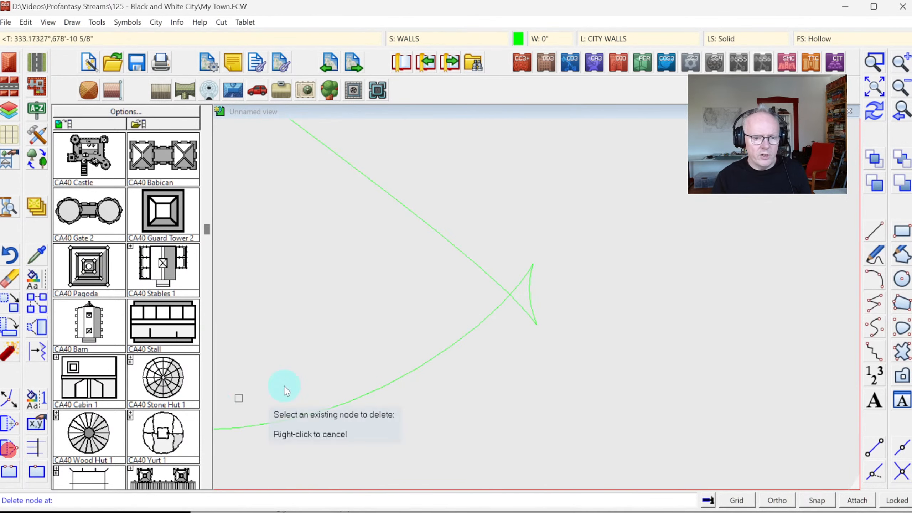
left_click(524, 305)
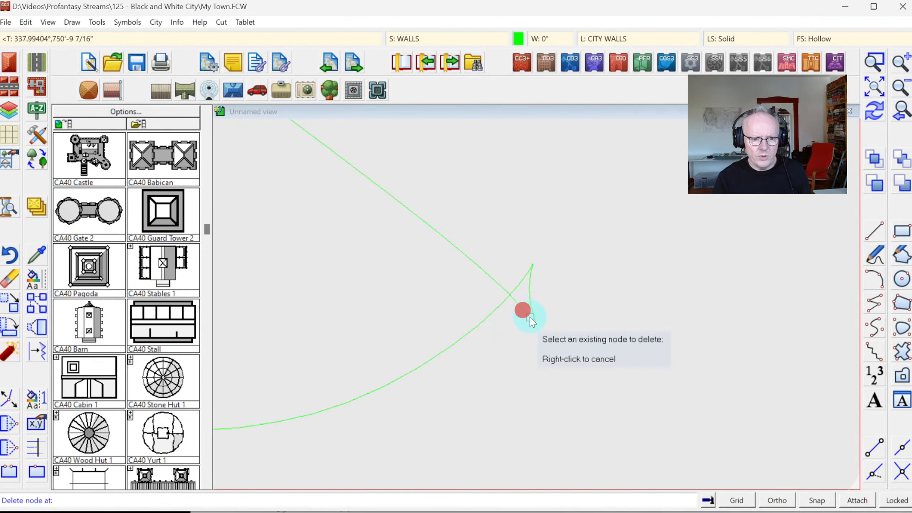
left_click(528, 308)
left_click(530, 274)
right_click(531, 274)
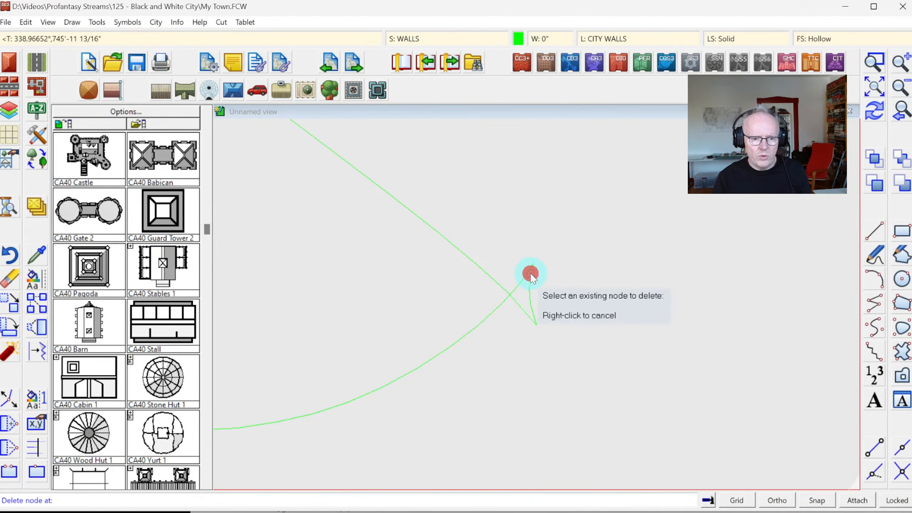
left_click(530, 273)
right_click(530, 271)
left_click(530, 271)
right_click(530, 271)
left_click(530, 270)
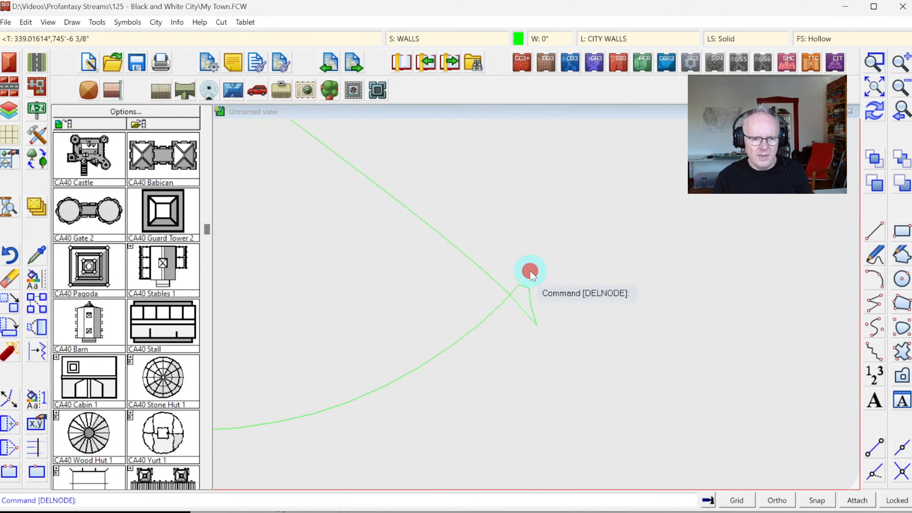
Delete the nodes from the inner edge and lower corner back to the crossing, removing the loop at the outline's eastern end
right_click(525, 288)
left_click(528, 294)
right_click(526, 306)
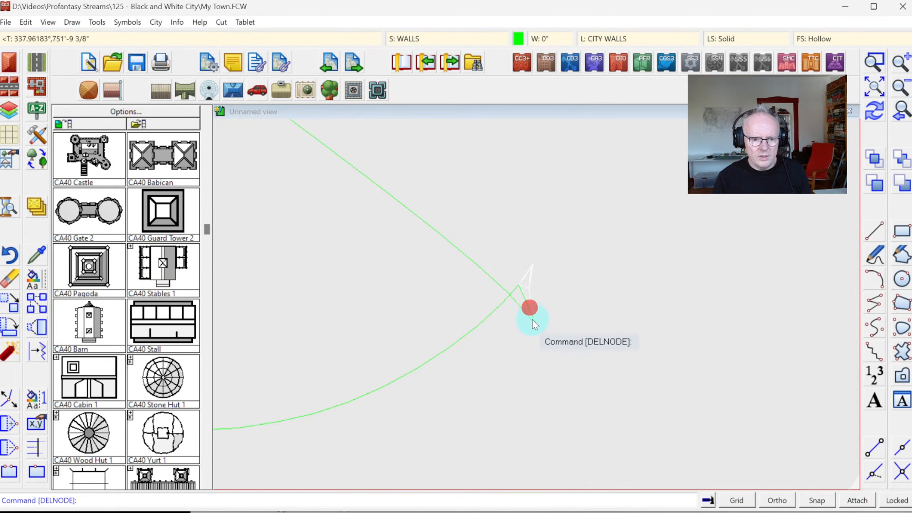
right_click(531, 316)
left_click(516, 291)
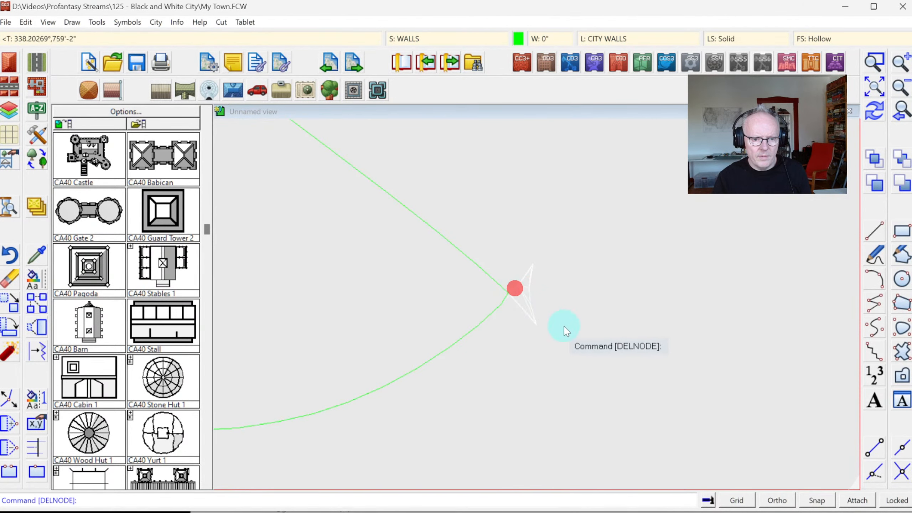
Convert the cleaned-up city wall guideline with Straight to Smooth
left_click(898, 119)
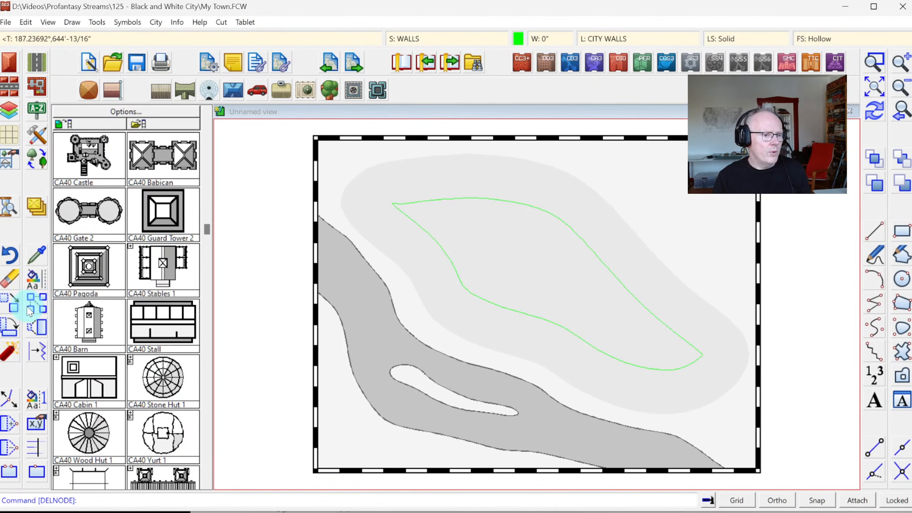
right_click(14, 356)
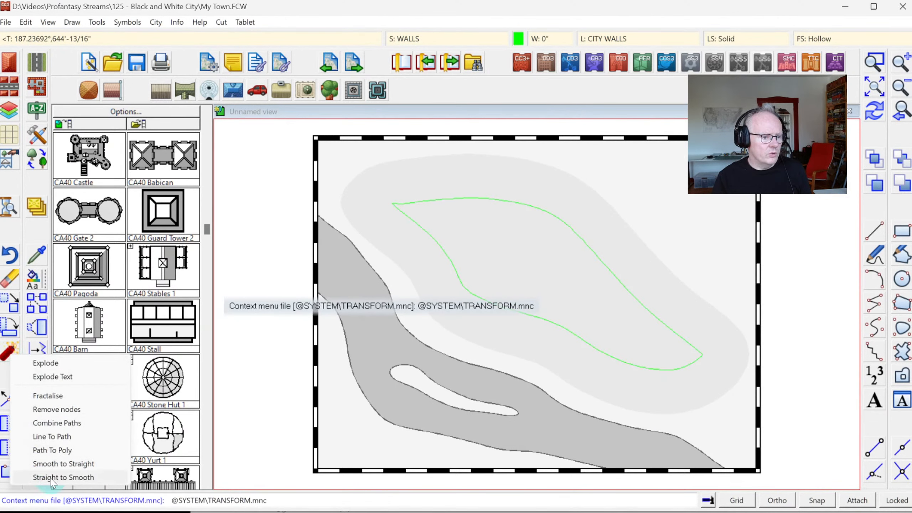
left_click(47, 464)
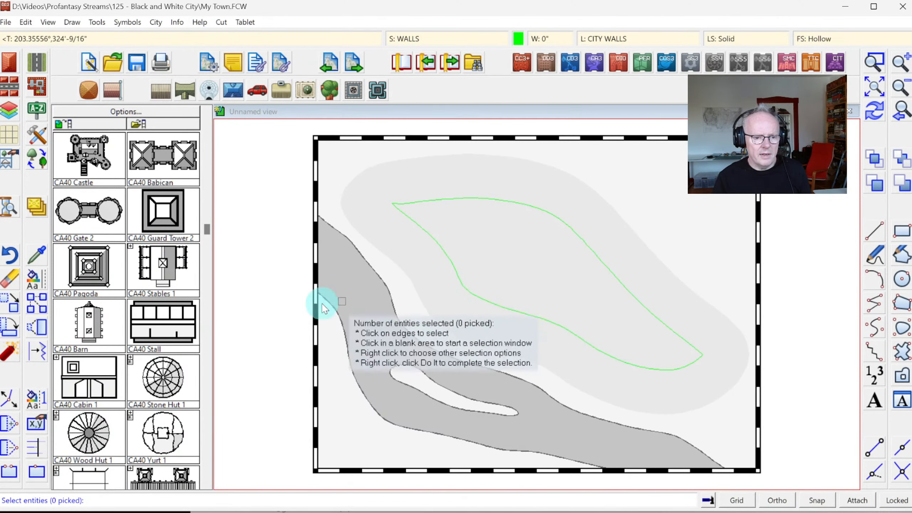
right_click(11, 357)
left_click(55, 483)
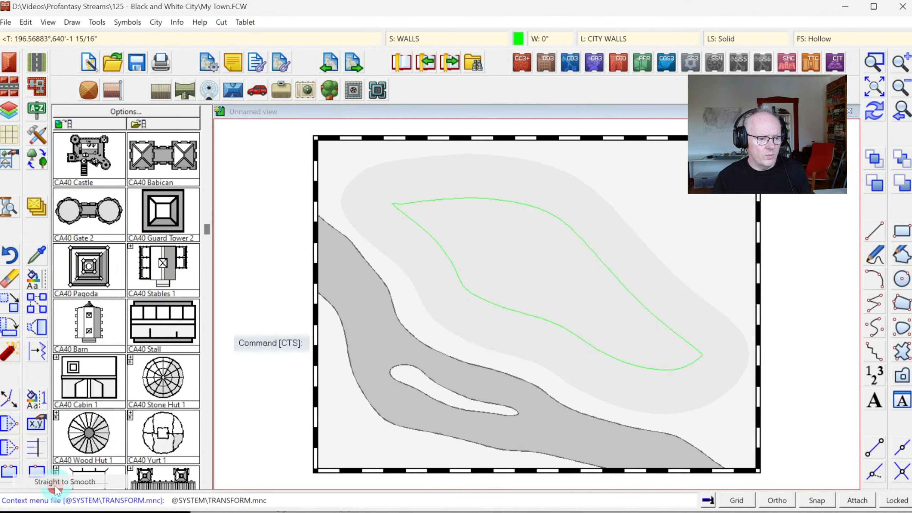
left_click(464, 290)
right_click(435, 283)
left_click(435, 284)
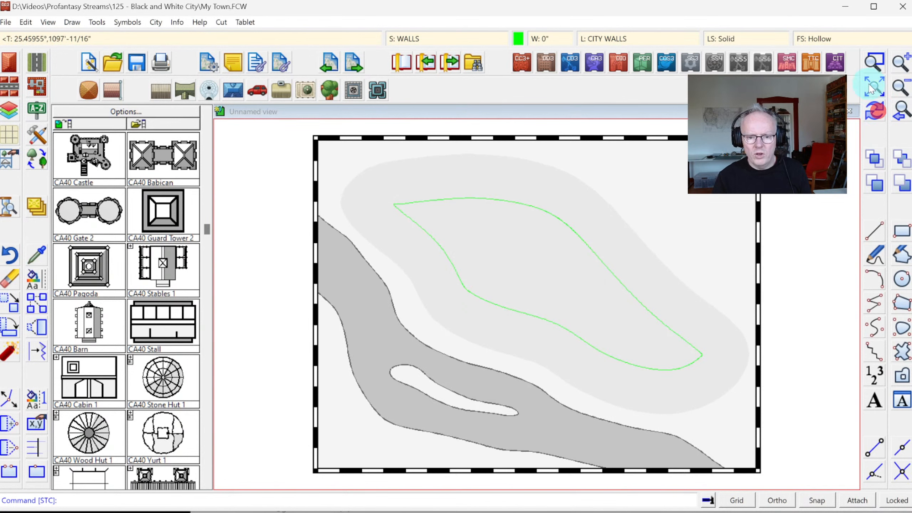
left_click(873, 62)
left_click(372, 175)
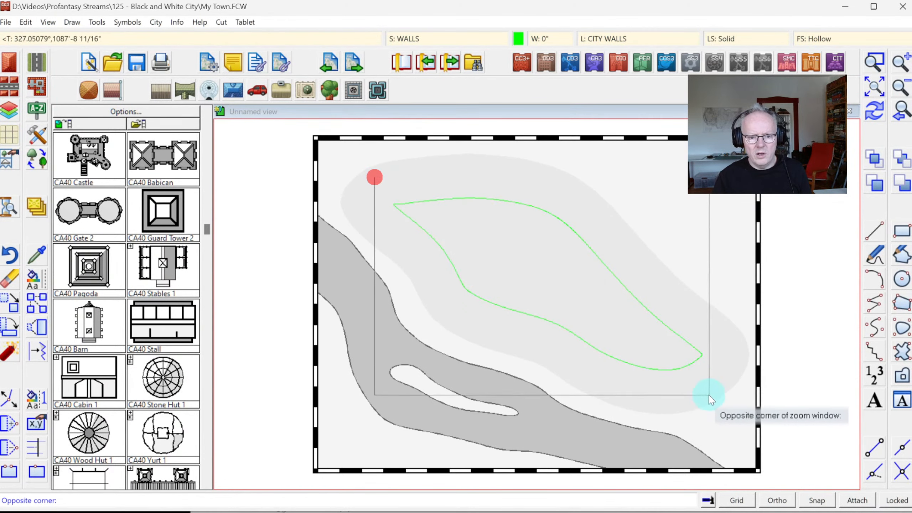
left_click(718, 404)
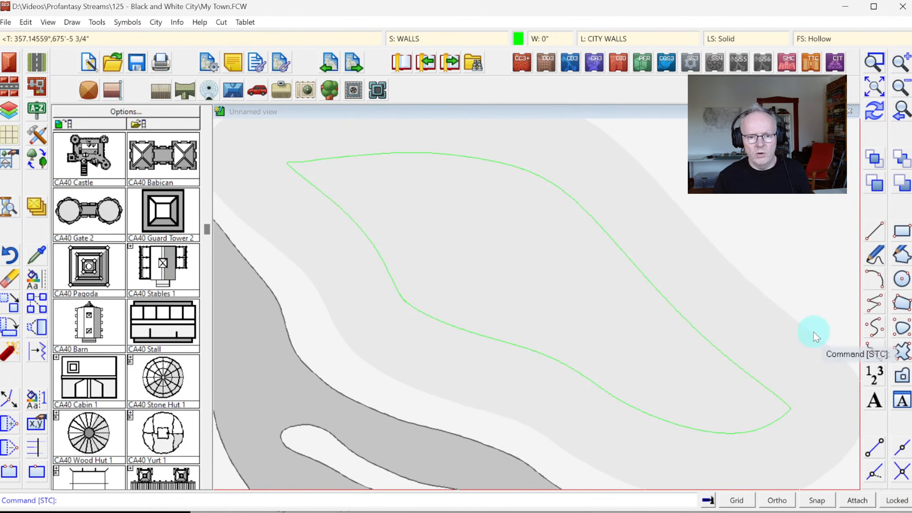
left_click(900, 112)
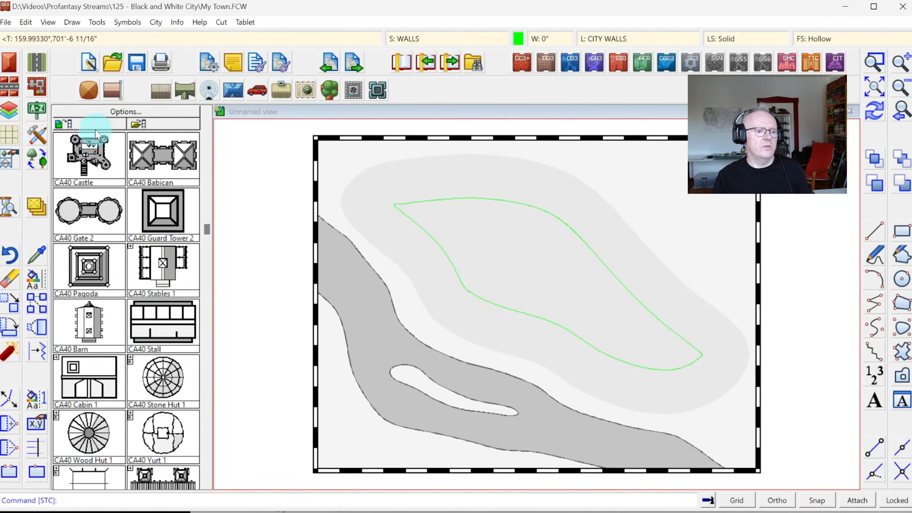
right_click(141, 69)
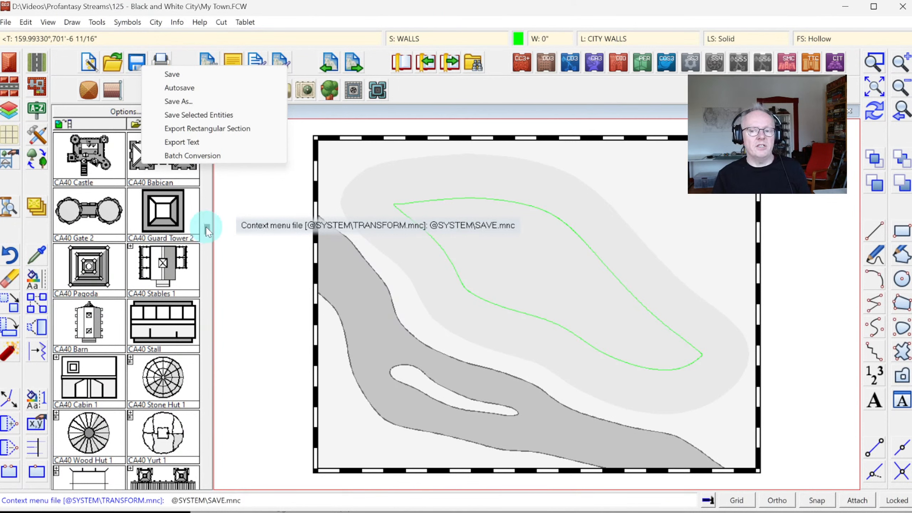
left_click(137, 70)
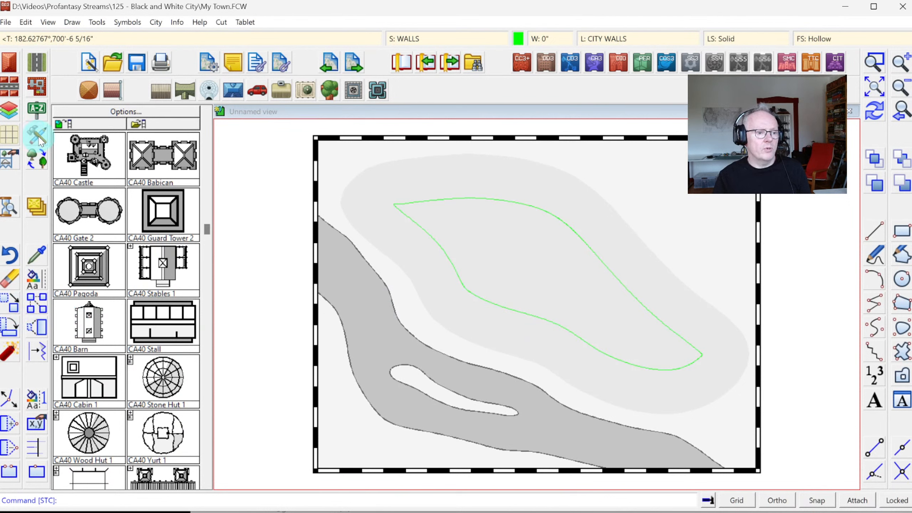
Change the city wall guideline like the drawing tool "Wall, Curved 10' Closed"
right_click(42, 285)
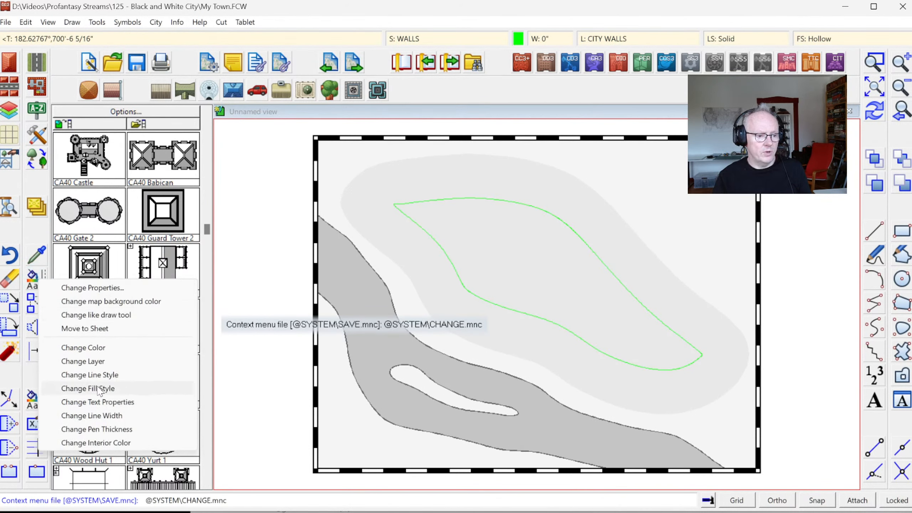
left_click(97, 316)
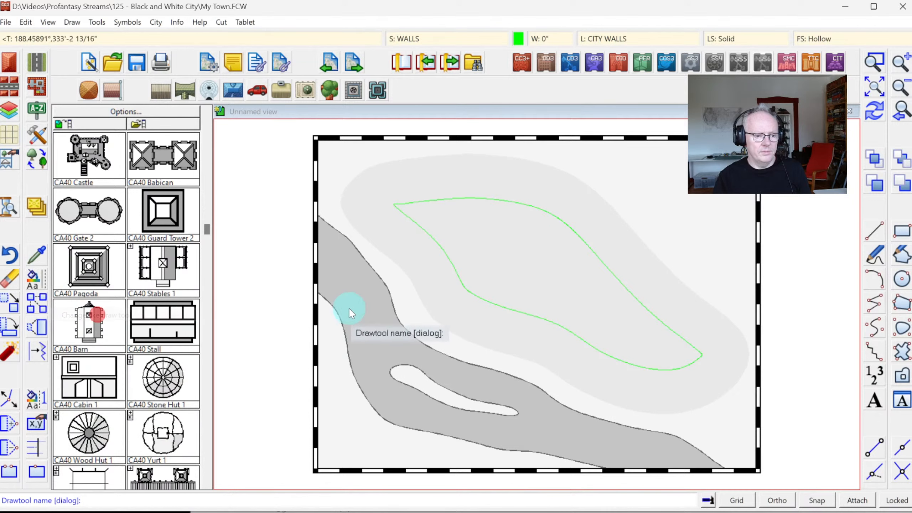
right_click(397, 289)
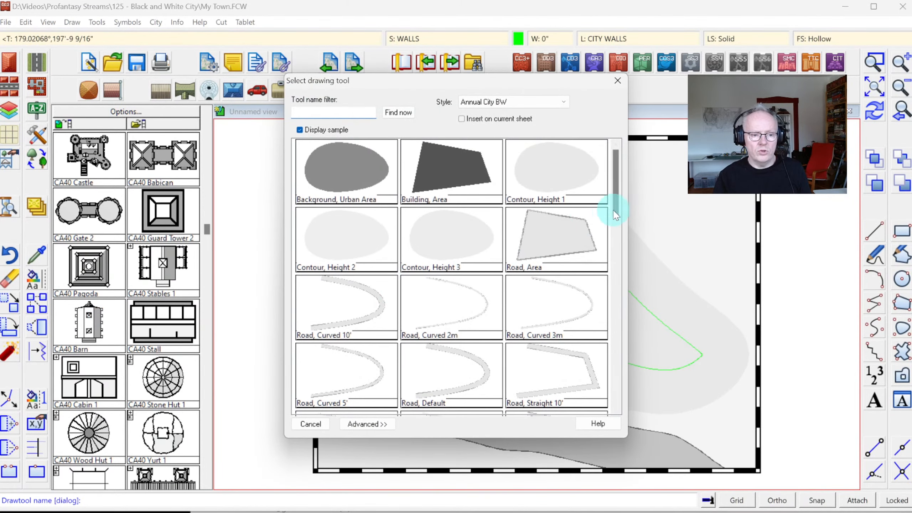
left_click_drag(615, 169, 616, 277)
left_click(346, 239)
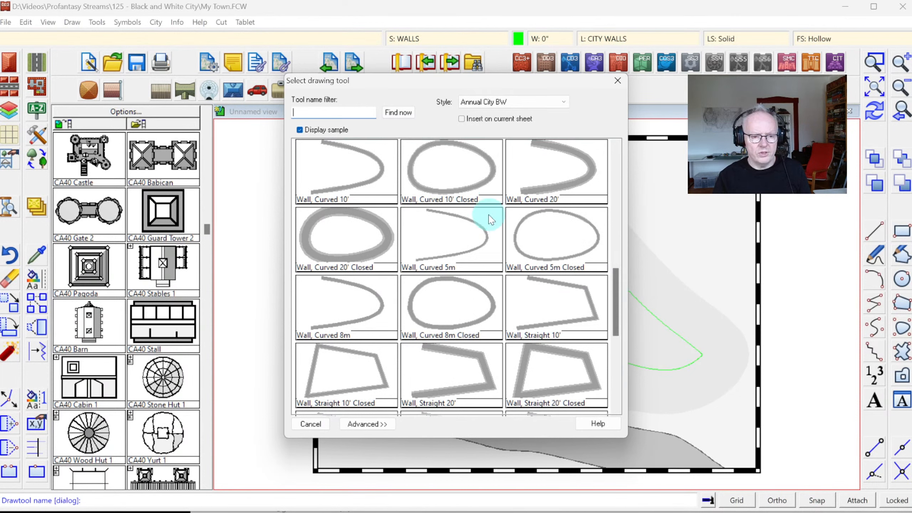
double_click(471, 182)
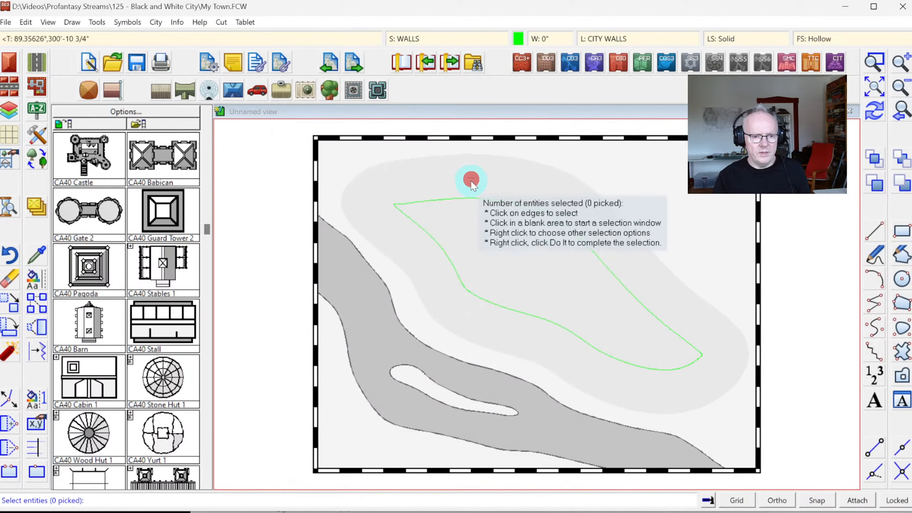
left_click(472, 297)
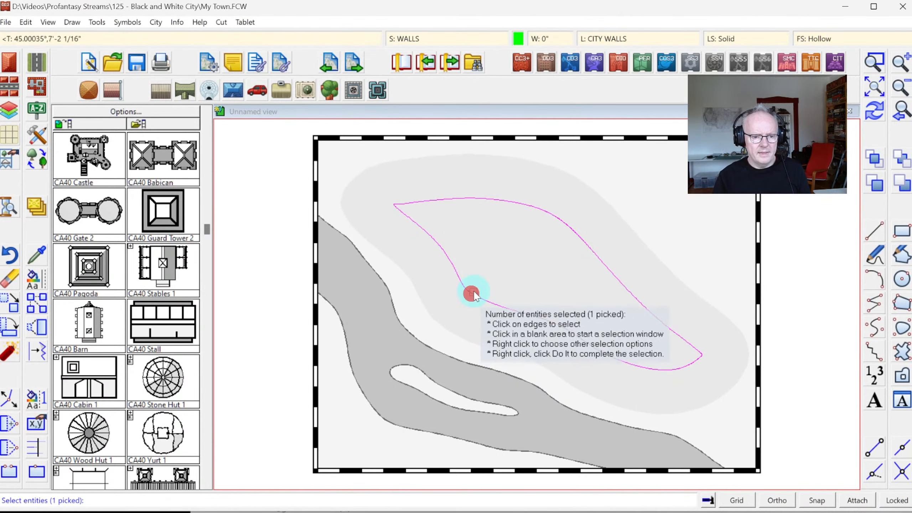
right_click(496, 243)
left_click(490, 250)
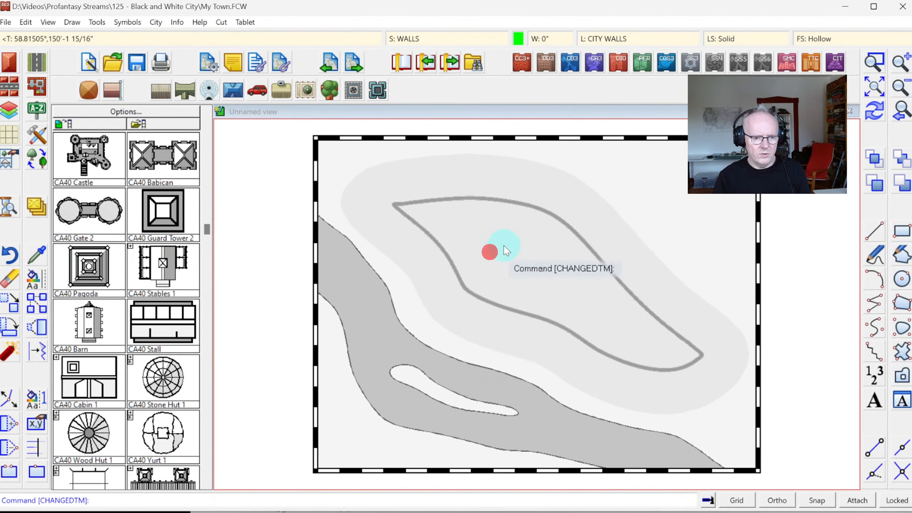
Activate the sheet effects and examine the wall's sharp western corner up close
left_click(407, 40)
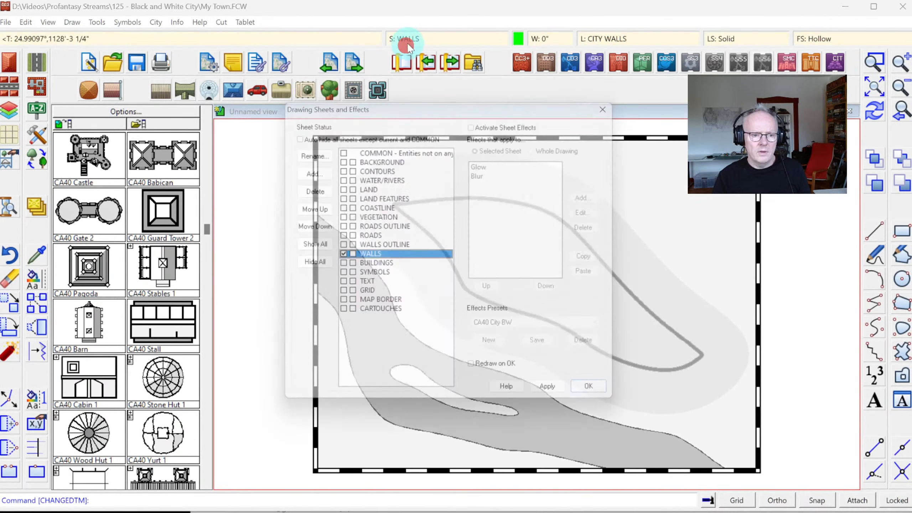
left_click(507, 123)
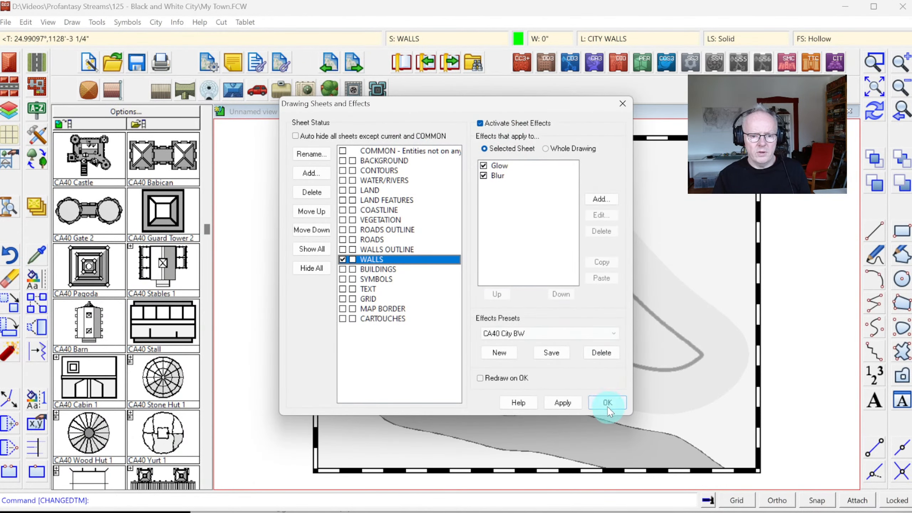
left_click(606, 403)
left_click(875, 70)
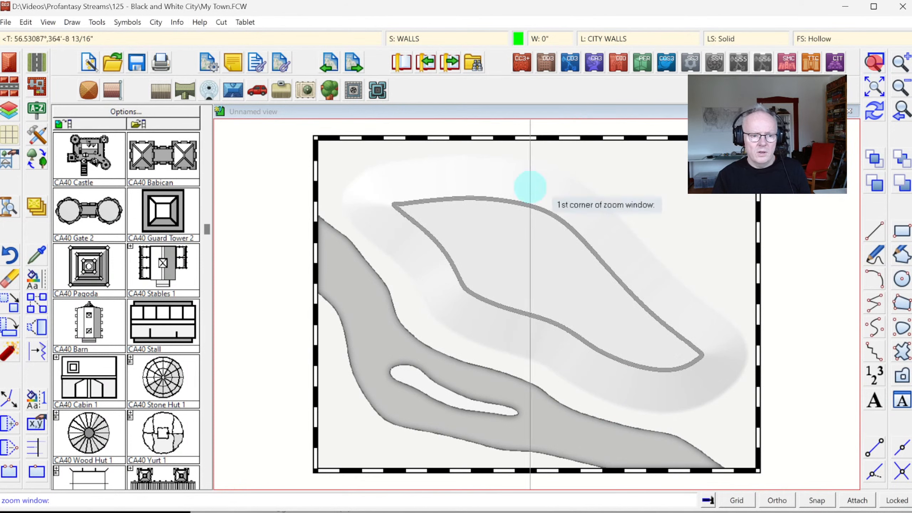
left_click(376, 194)
left_click(445, 236)
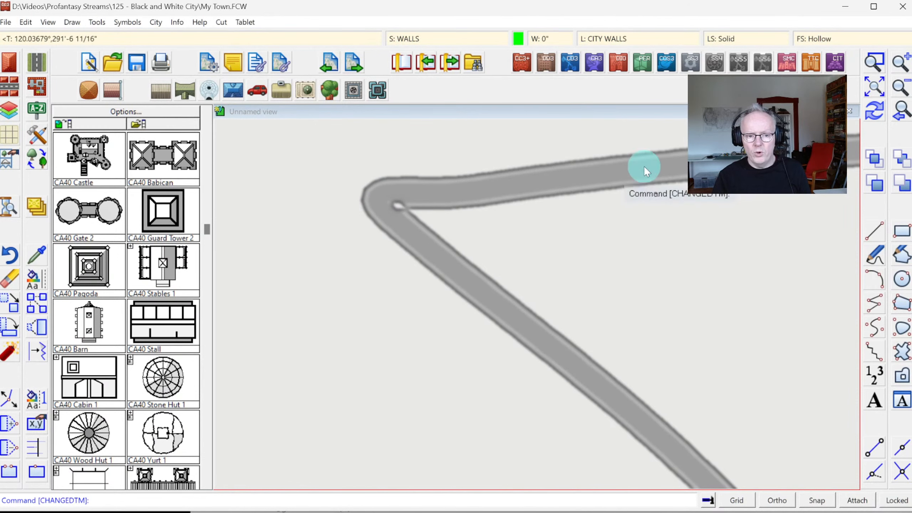
left_click(901, 112)
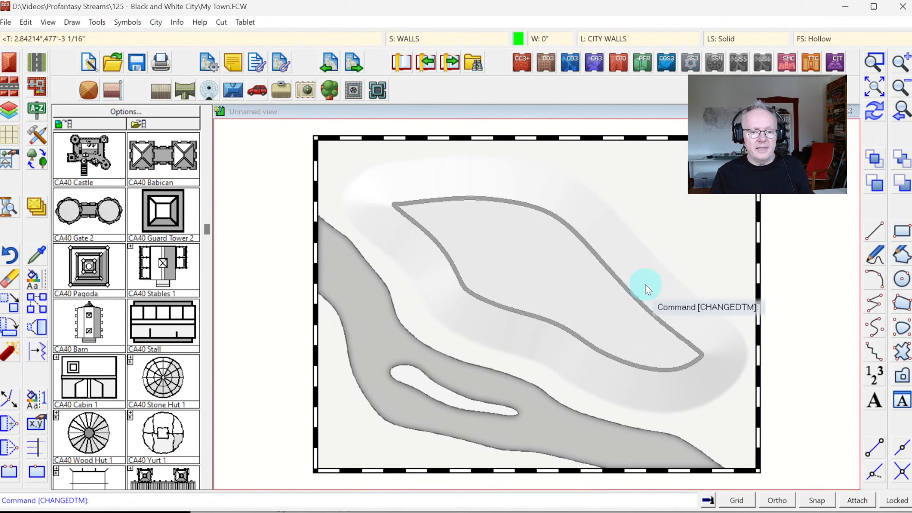
Undo the guideline's conversion to a wall and erase the city wall guideline from the hilltop
left_click(885, 60)
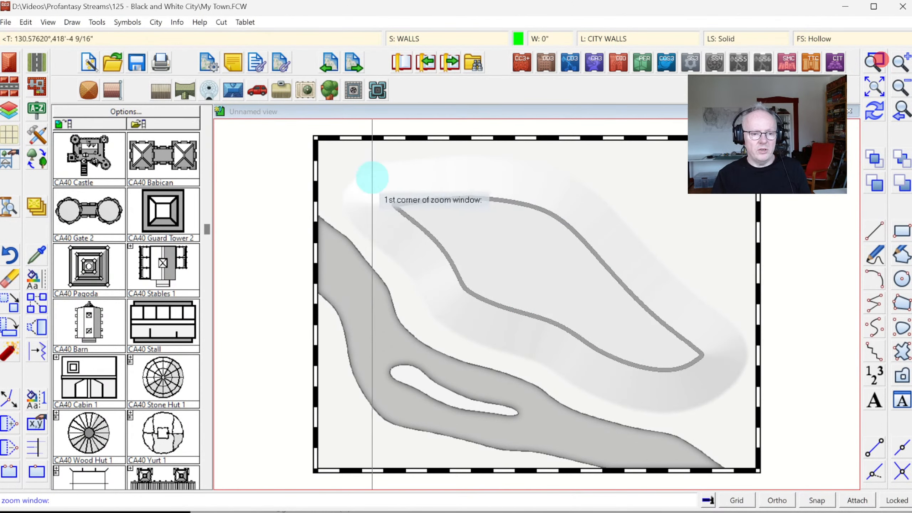
left_click(370, 177)
left_click(731, 415)
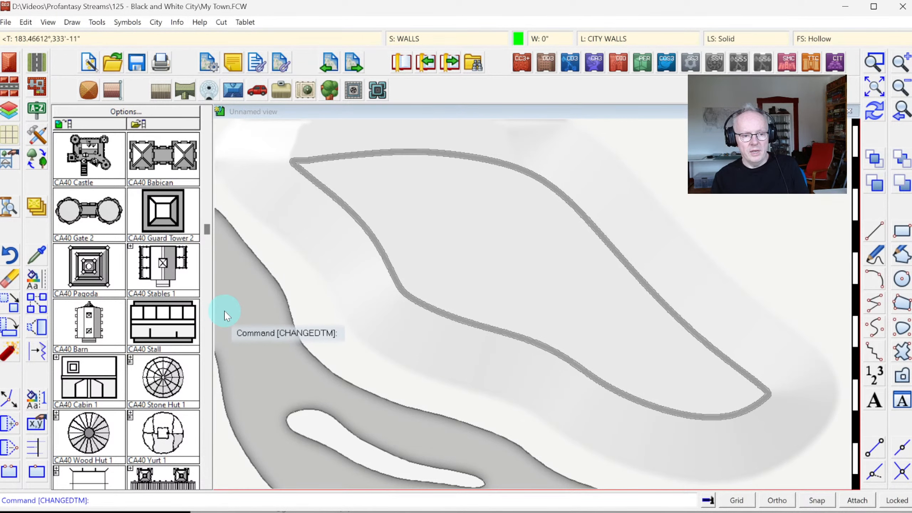
key("ctrl+e")
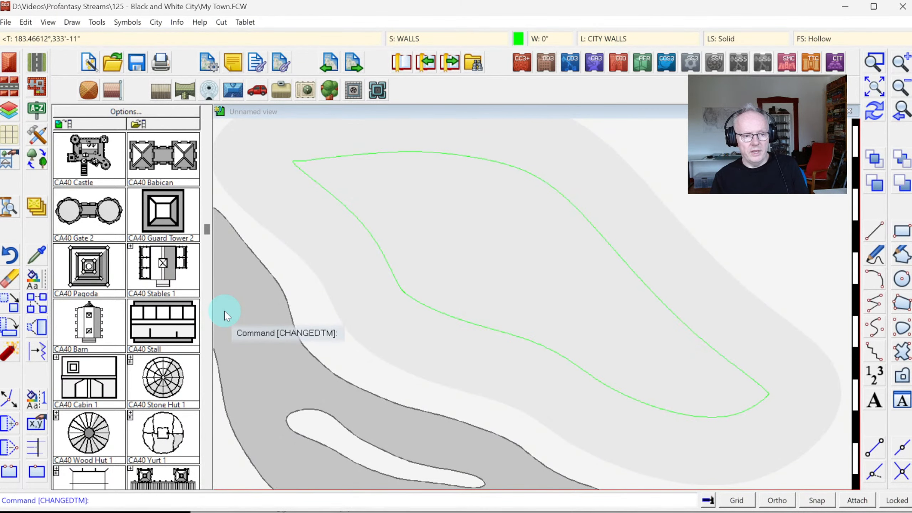
left_click(7, 282)
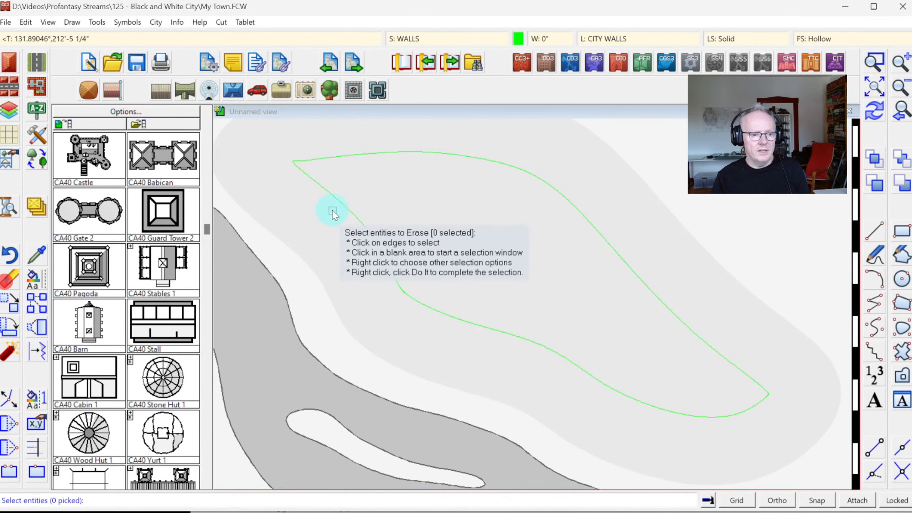
left_click(337, 200)
right_click(316, 205)
left_click(316, 216)
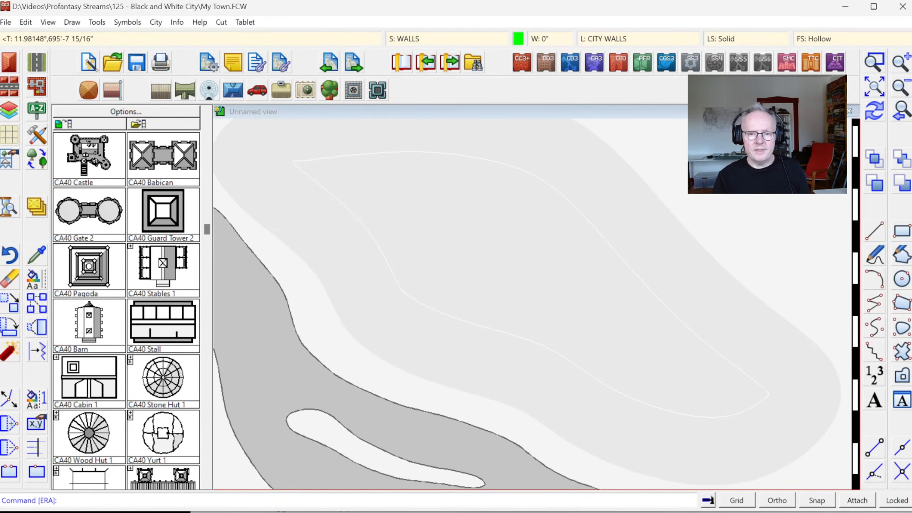
Choose the drawing tool "Wall, Straight 10' Closed" and activate the sheet effects
left_click(36, 138)
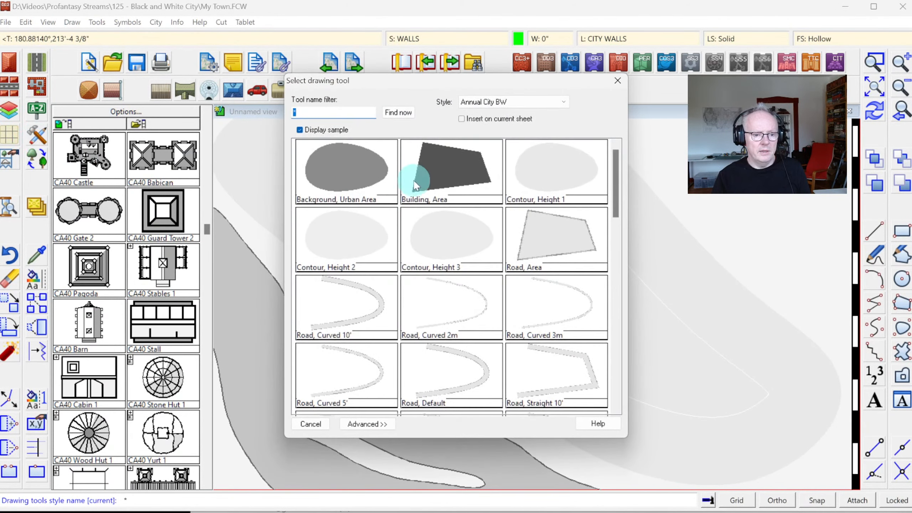
left_click_drag(618, 182, 609, 326)
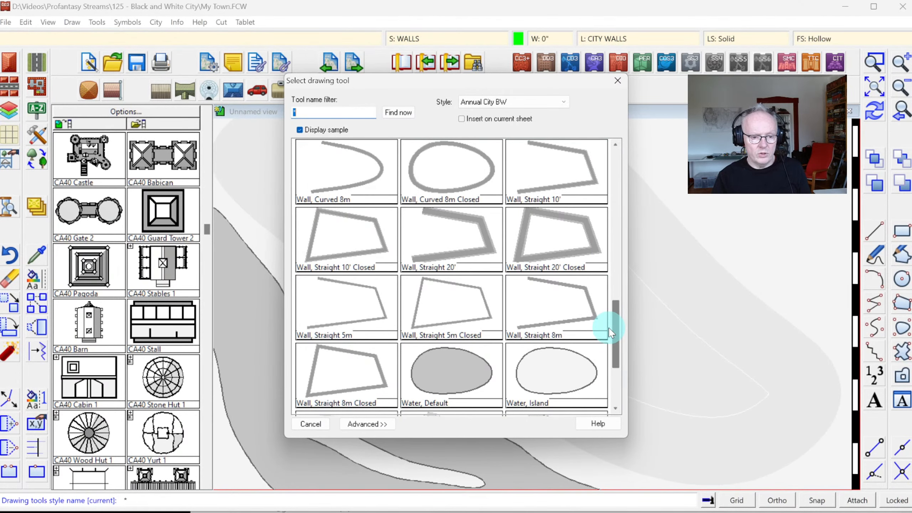
double_click(350, 227)
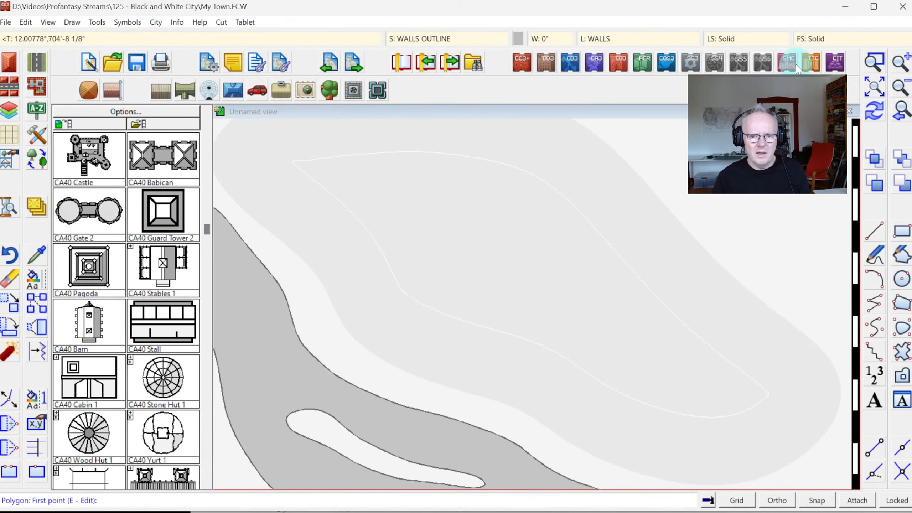
left_click(410, 39)
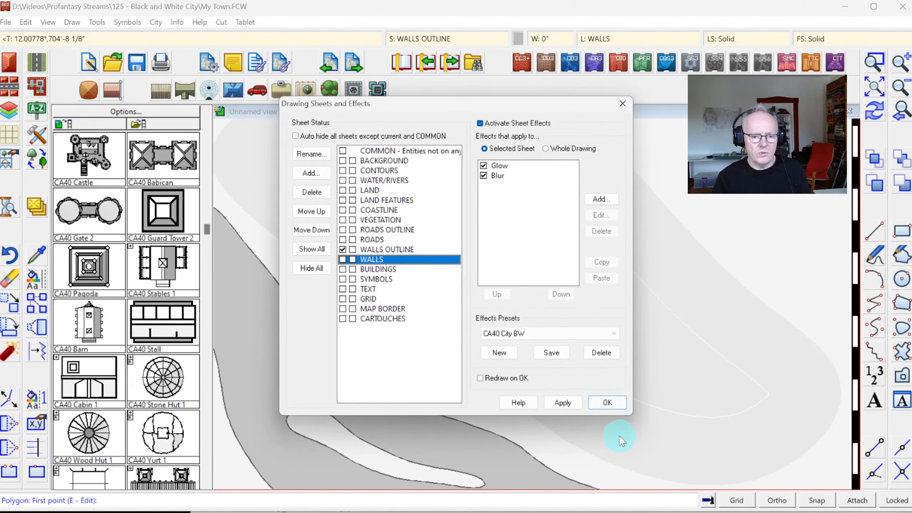
left_click(606, 403)
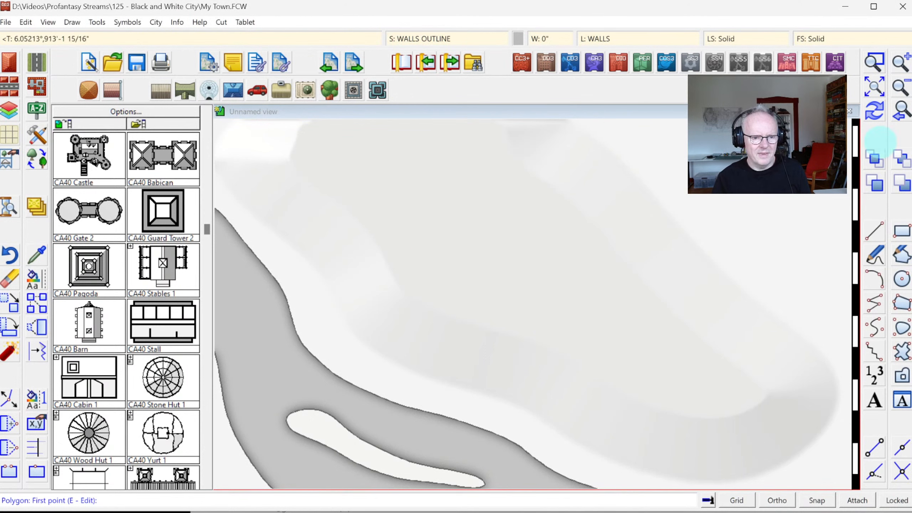
left_click(897, 86)
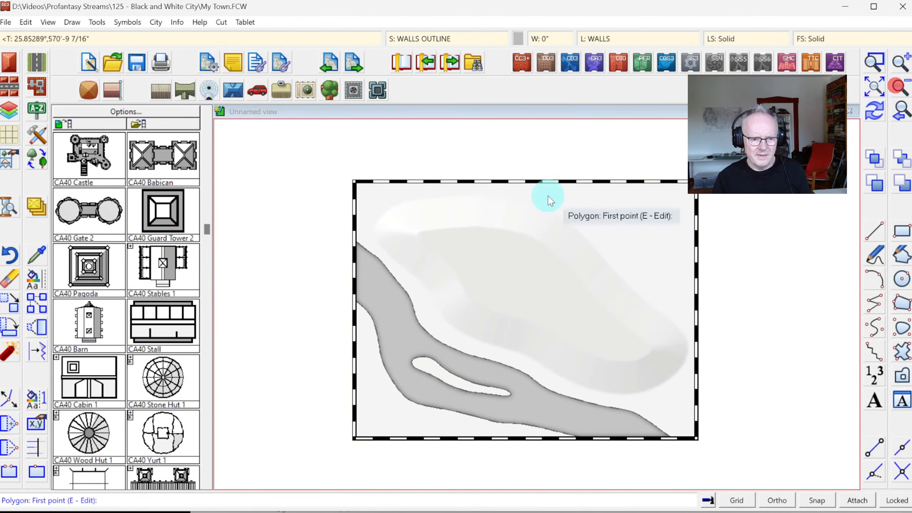
Draw a closed straight-segment city wall following the edge of the innermost hilltop contour
left_click(422, 230)
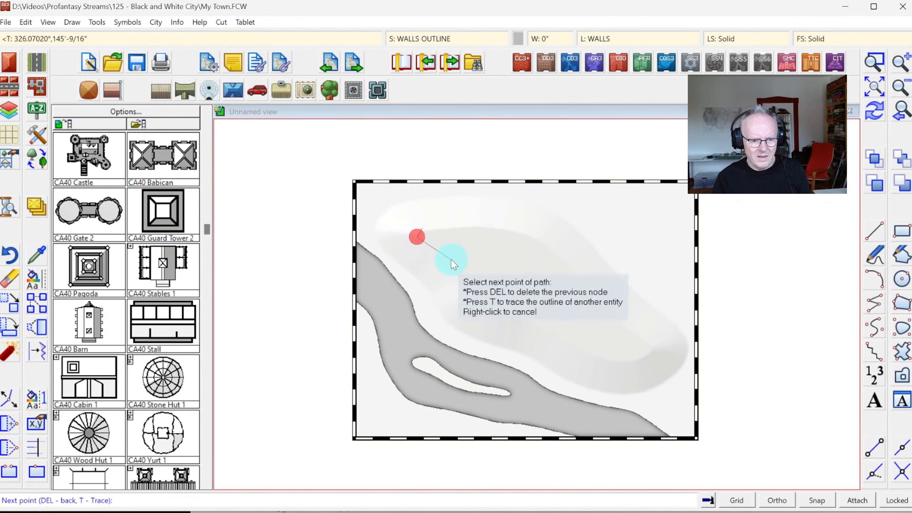
left_click(442, 266)
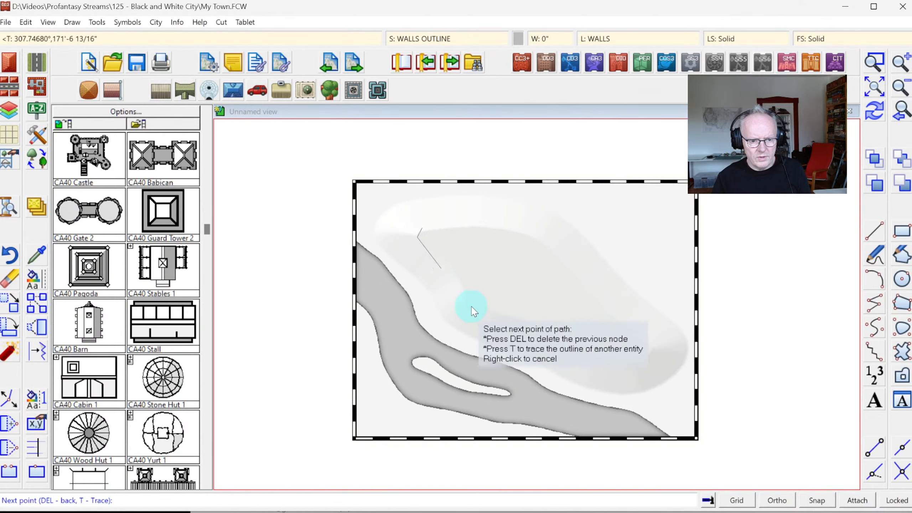
left_click(474, 306)
left_click(522, 326)
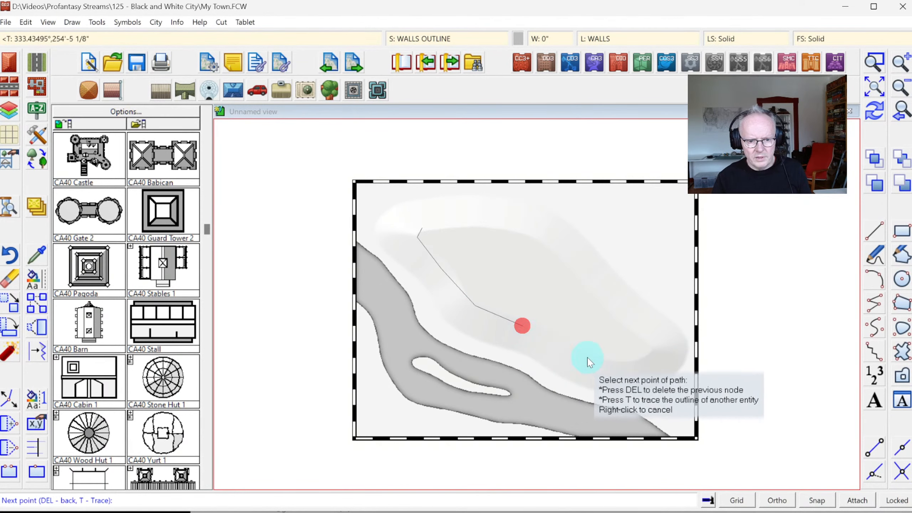
left_click(582, 355)
left_click(635, 360)
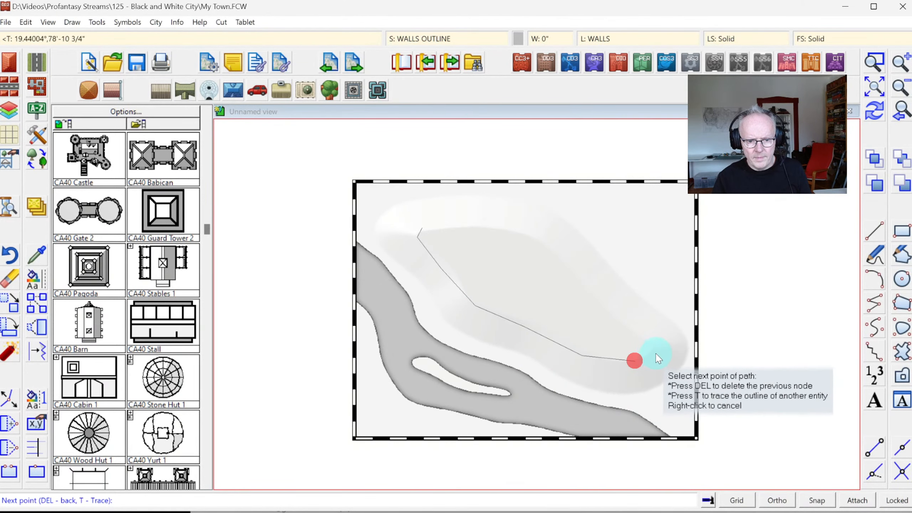
left_click(652, 351)
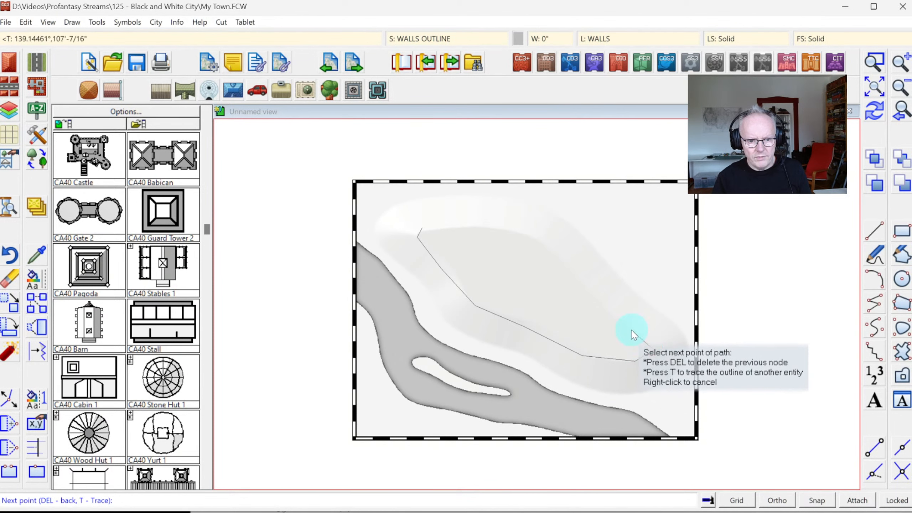
left_click(630, 328)
left_click(593, 293)
left_click(554, 244)
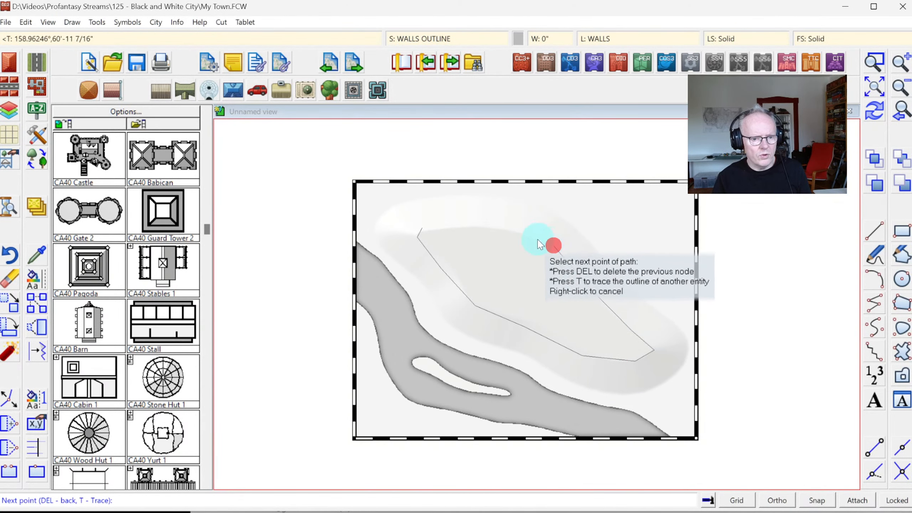
left_click(506, 228)
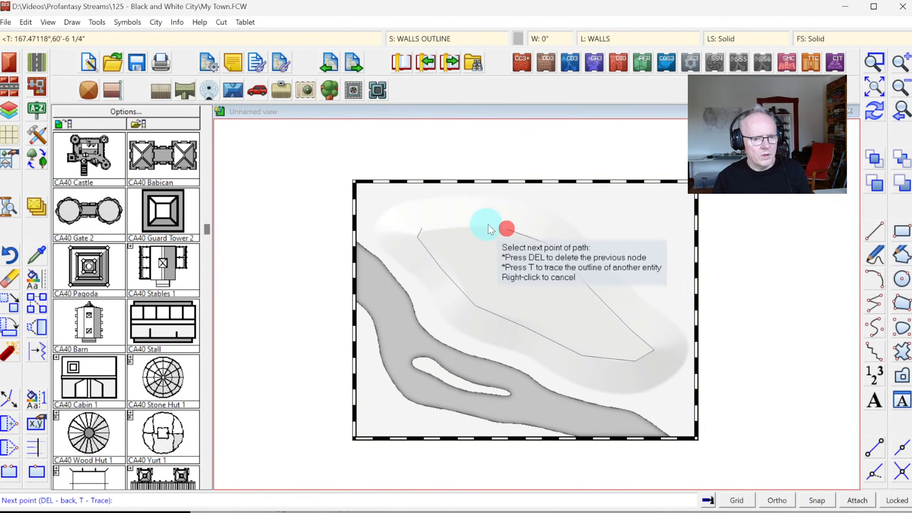
left_click(457, 227)
right_click(459, 226)
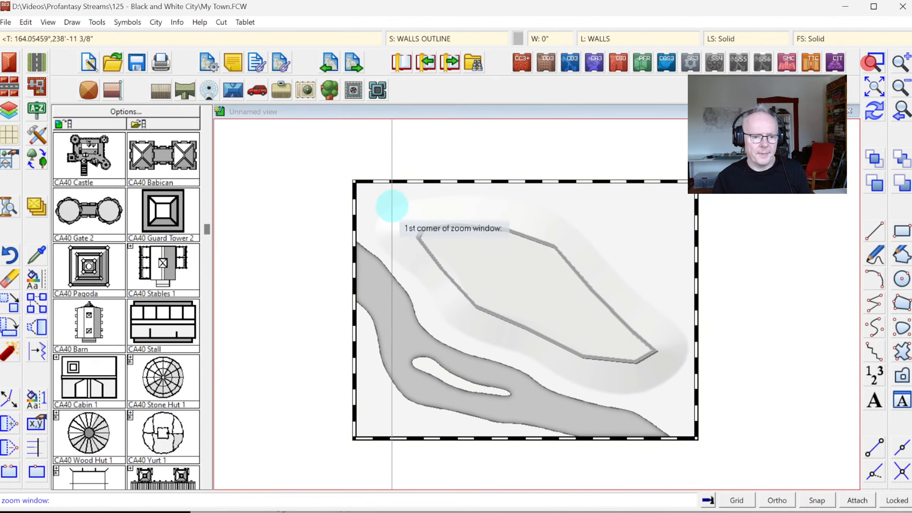
Place two CA40 Gate 2 symbols at an adjusted scale, one on the southern wall section and one on the northeastern section
left_click(371, 199)
left_click(683, 422)
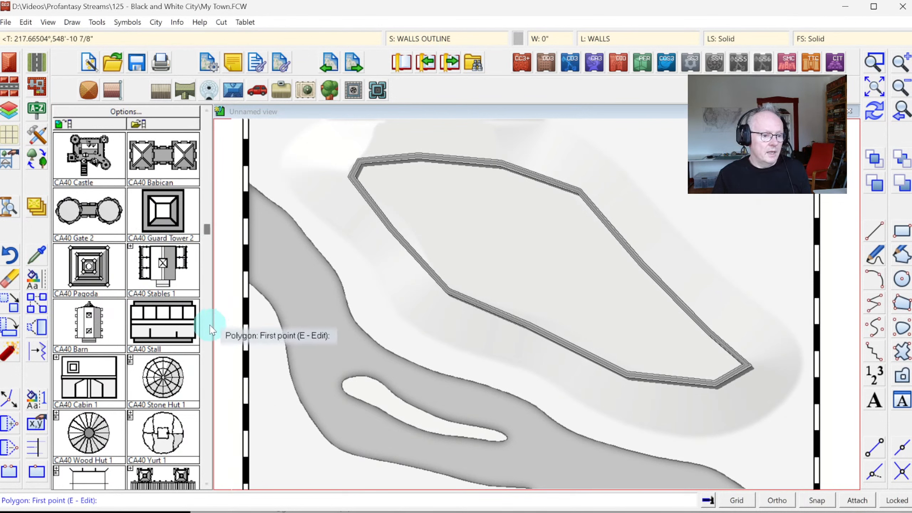
left_click(204, 311)
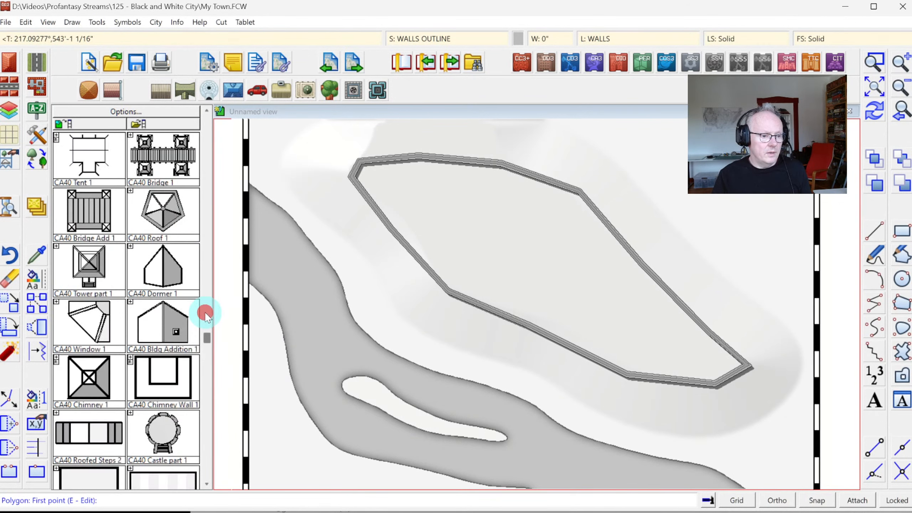
left_click(204, 311)
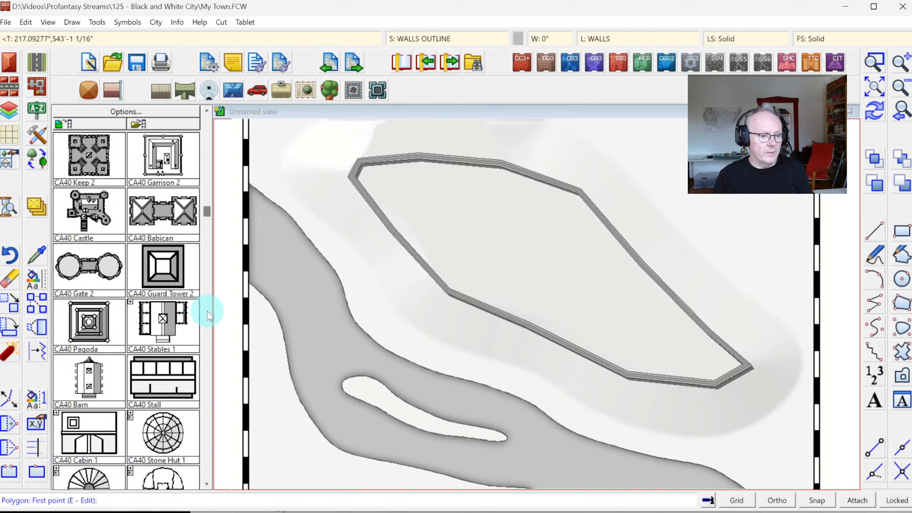
left_click(87, 262)
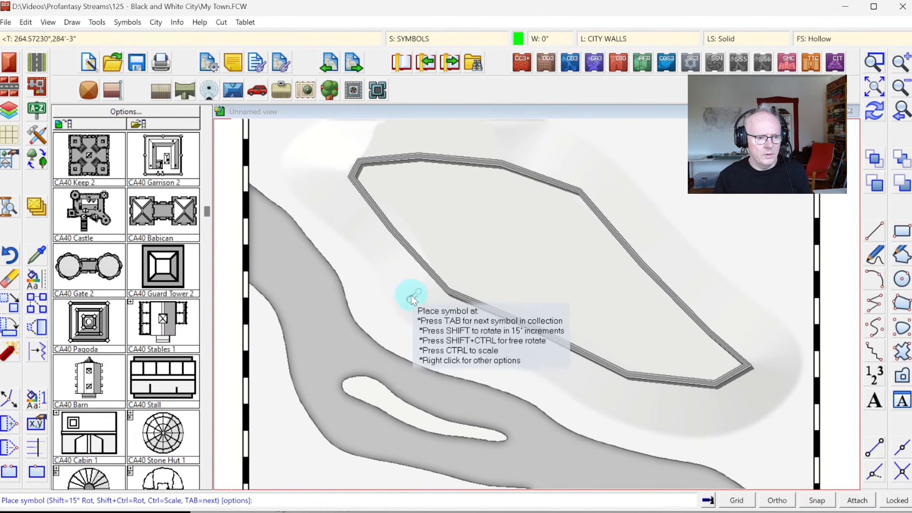
right_click(429, 303)
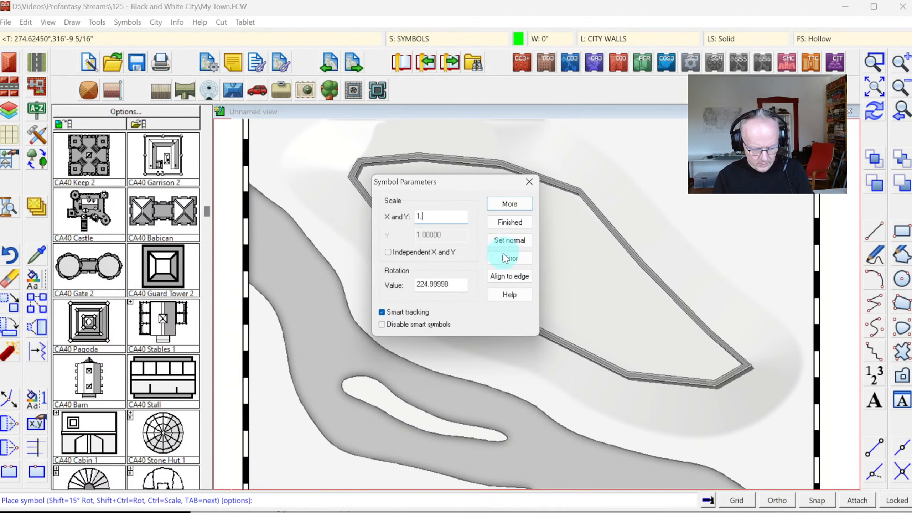
left_click(515, 208)
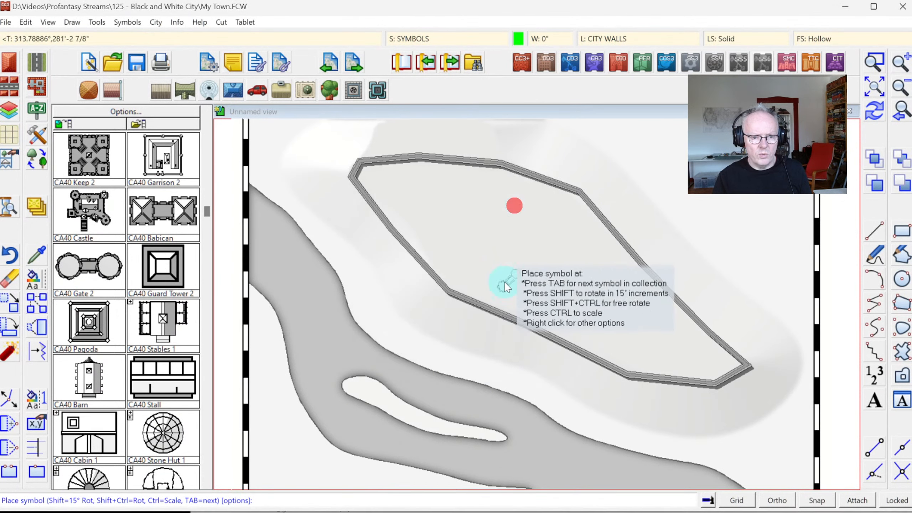
left_click(519, 319)
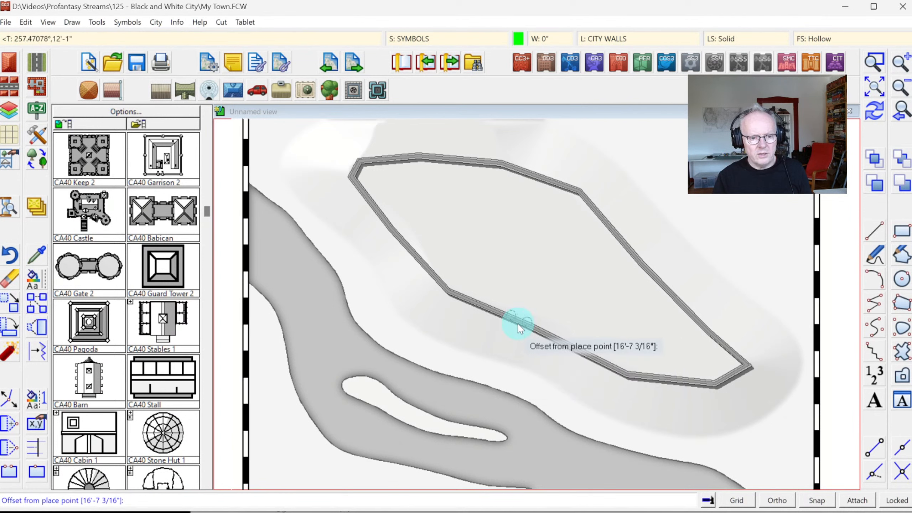
left_click(460, 325)
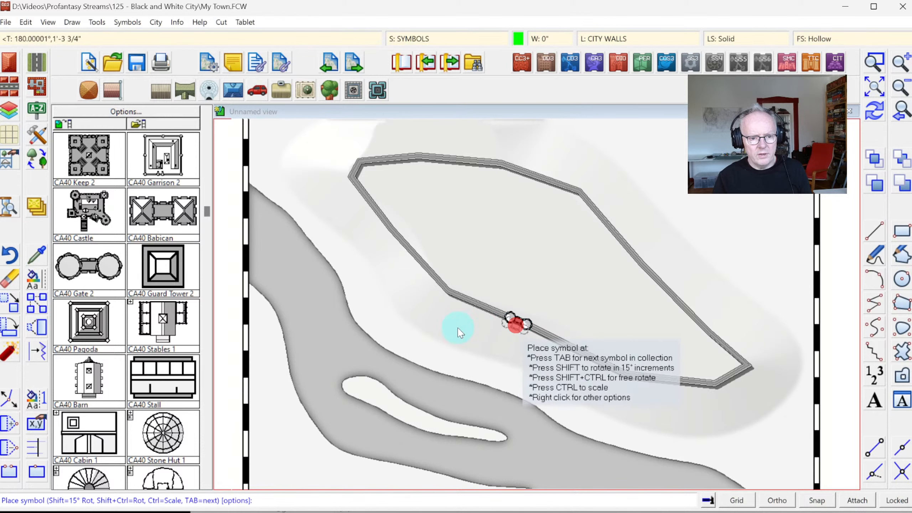
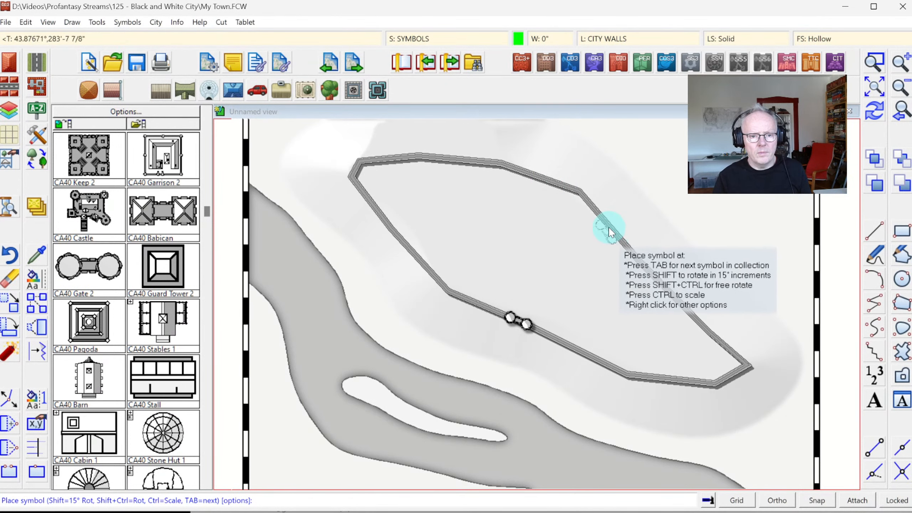
left_click(607, 224)
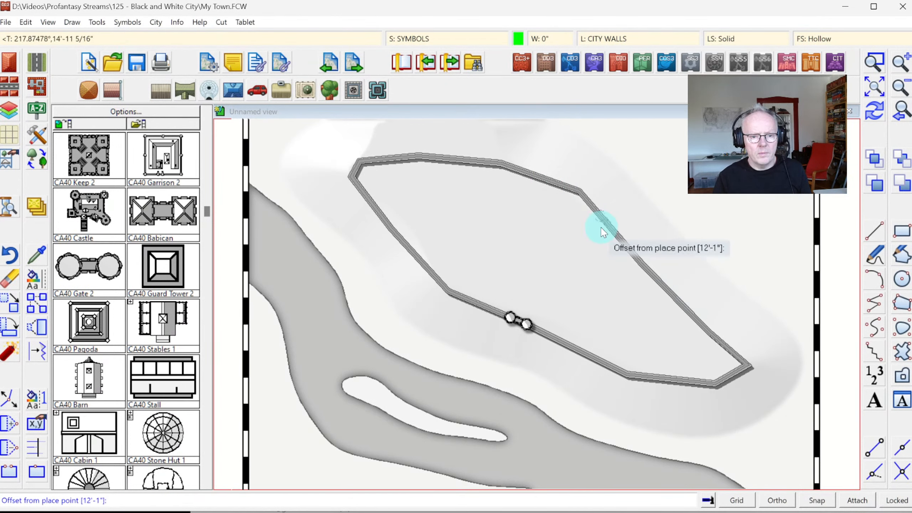
left_click(603, 230)
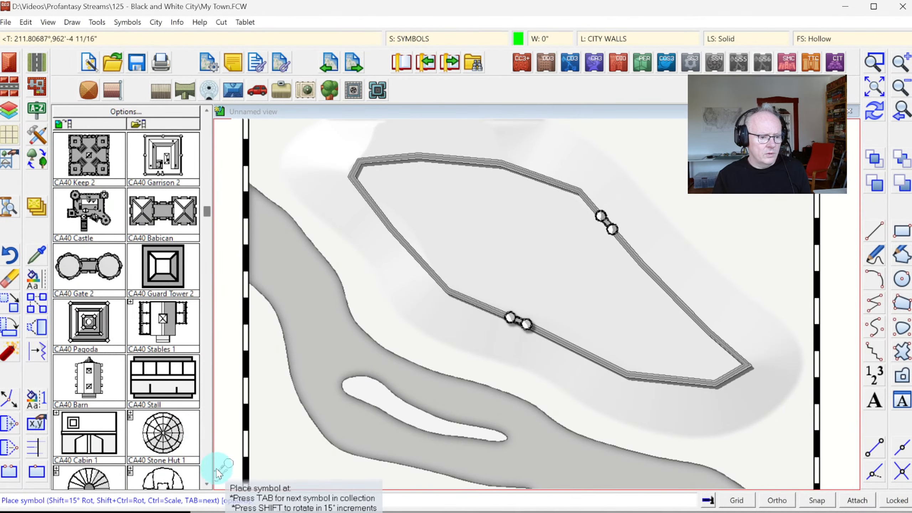
Place round CA40 Castle part 1 towers on the city wall's northwestern and southeastern corners
left_click(207, 485)
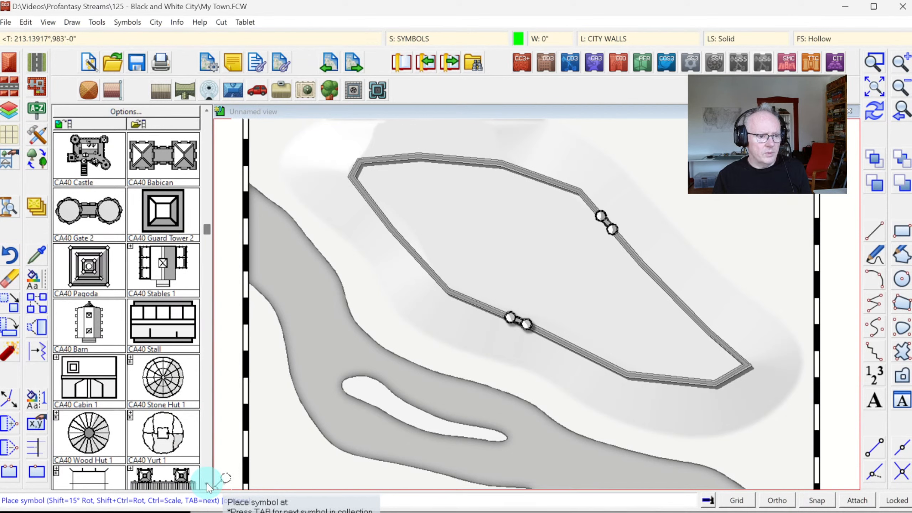
left_click(208, 485)
left_click(208, 485)
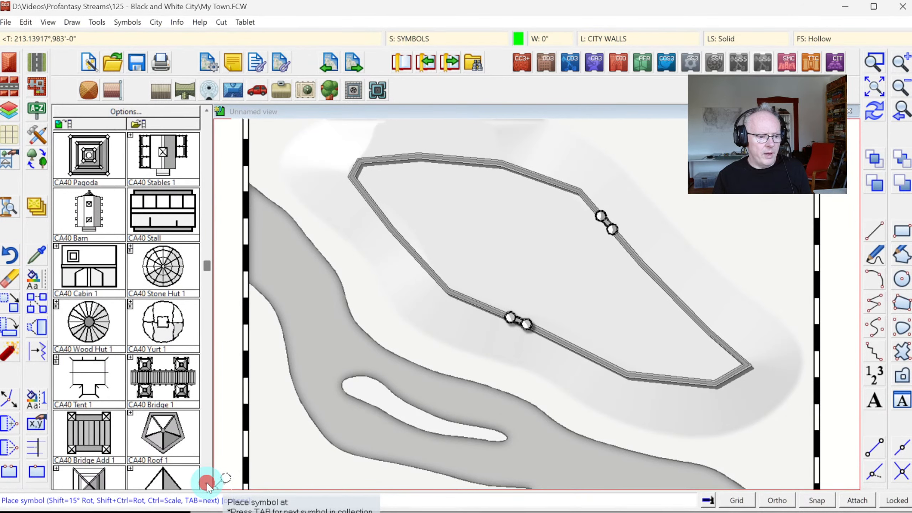
left_click(207, 484)
left_click(207, 485)
left_click(206, 481)
left_click(207, 481)
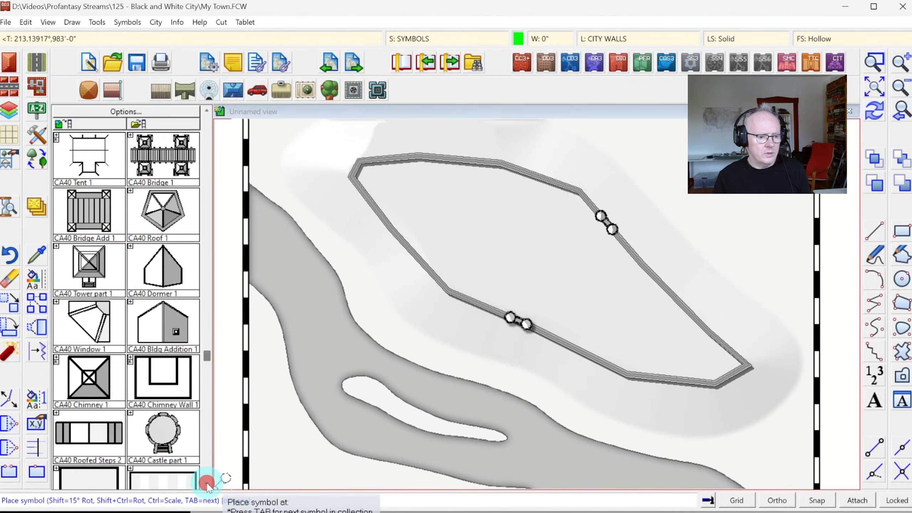
left_click(207, 481)
left_click(158, 383)
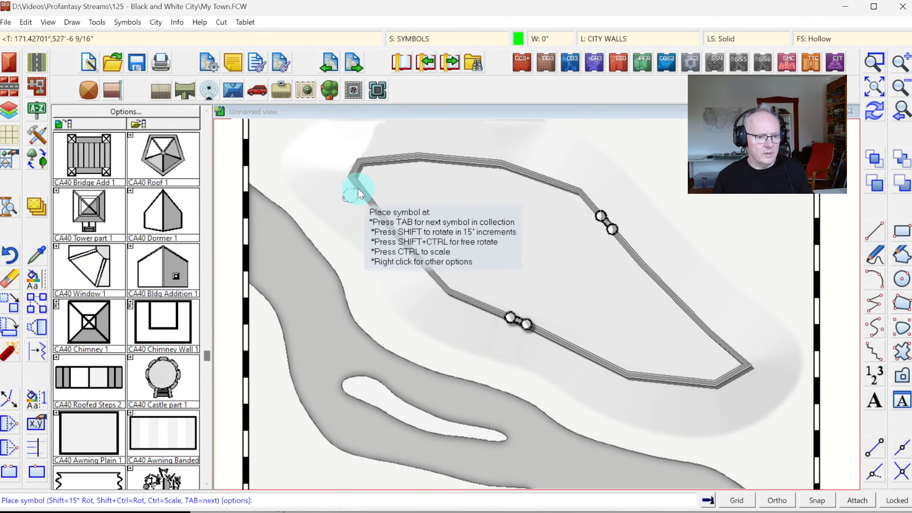
left_click(357, 161)
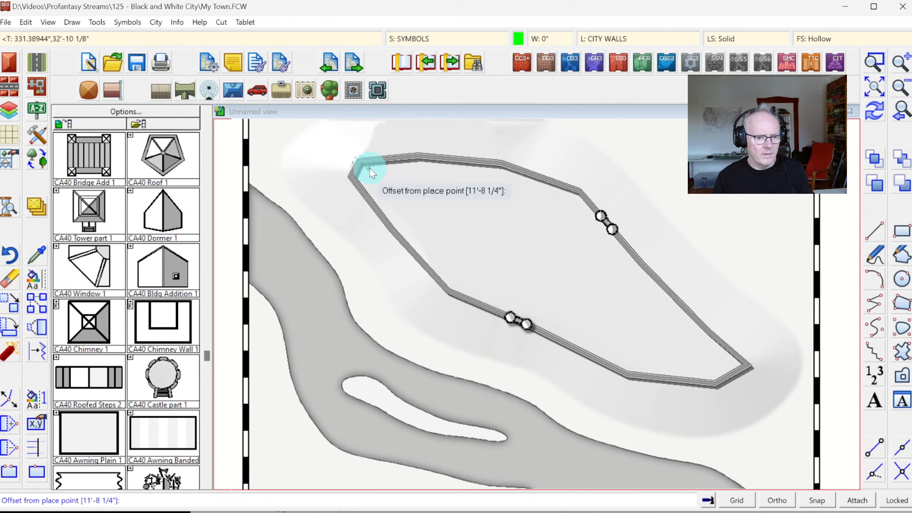
left_click(370, 169)
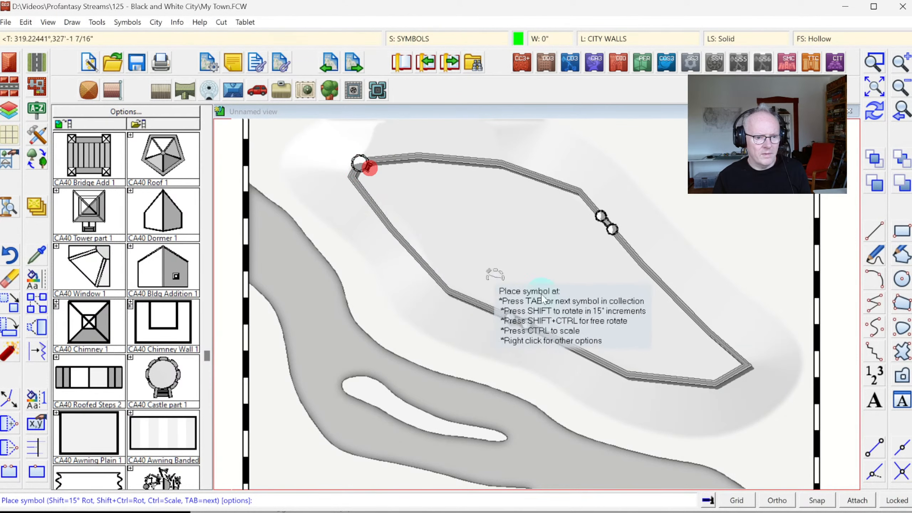
left_click(742, 371)
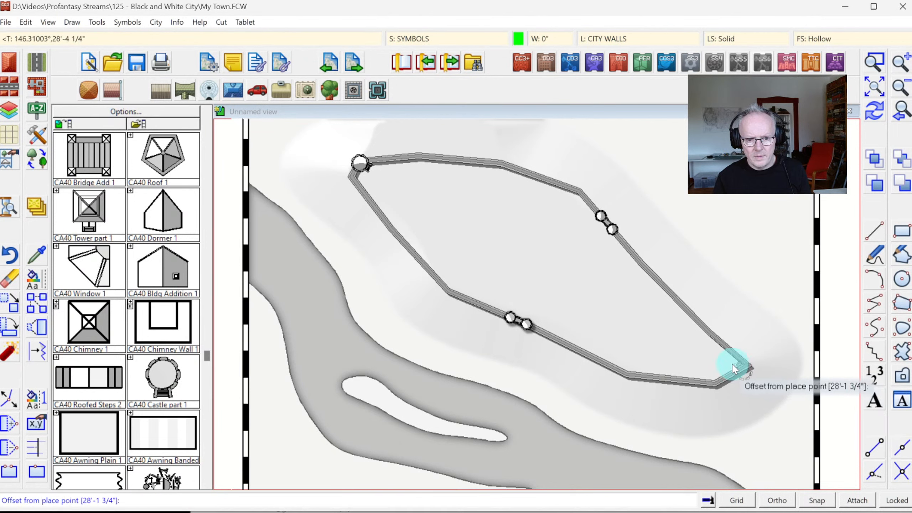
left_click(732, 363)
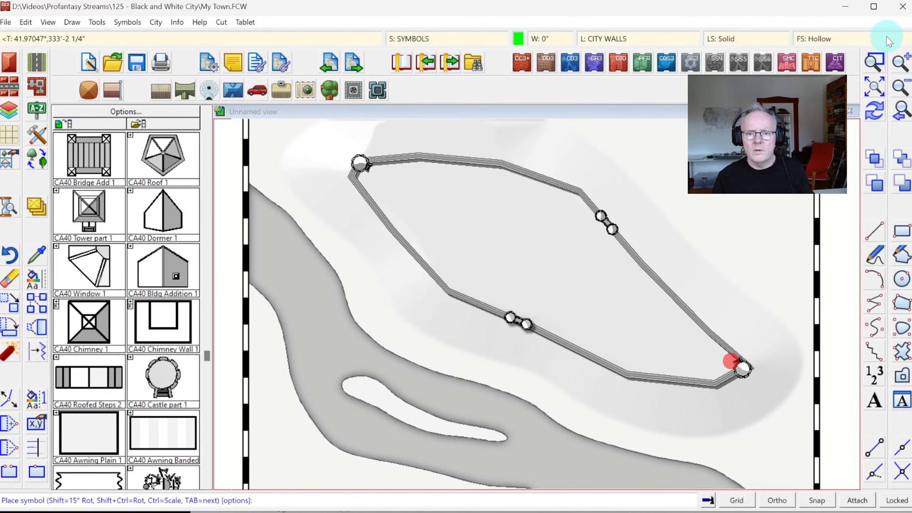
Toggle snapping, then move and rotate the southeastern corner tower so it covers the wall corner with its stairs facing into the town
left_click(879, 58)
left_click(725, 336)
left_click(764, 397)
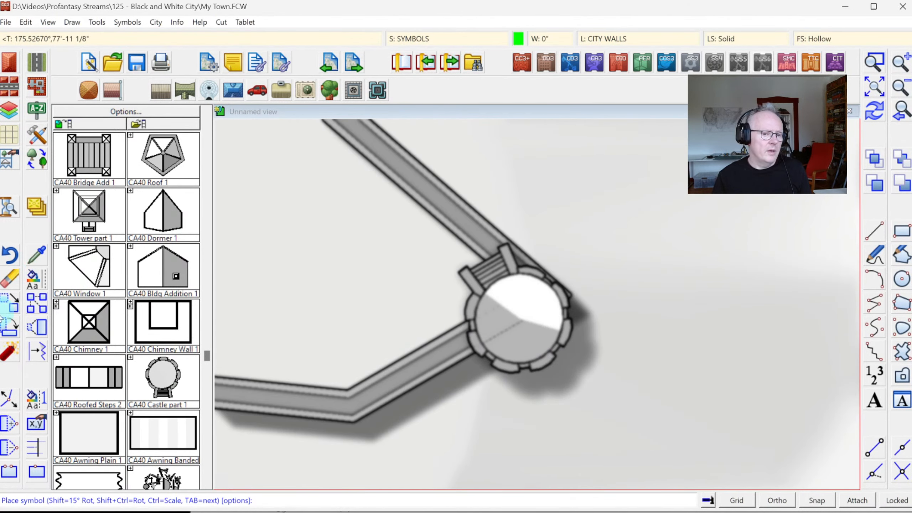
left_click(16, 299)
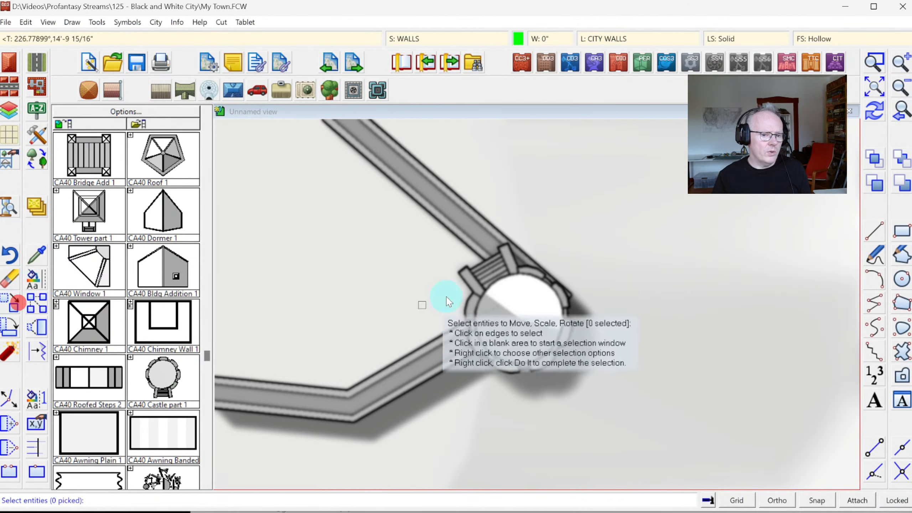
left_click(460, 274)
right_click(576, 355)
left_click(560, 355)
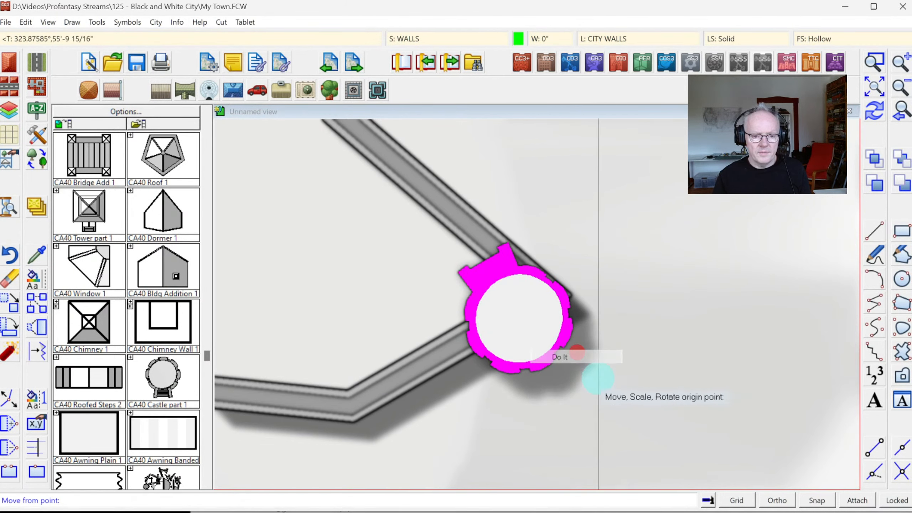
left_click(818, 502)
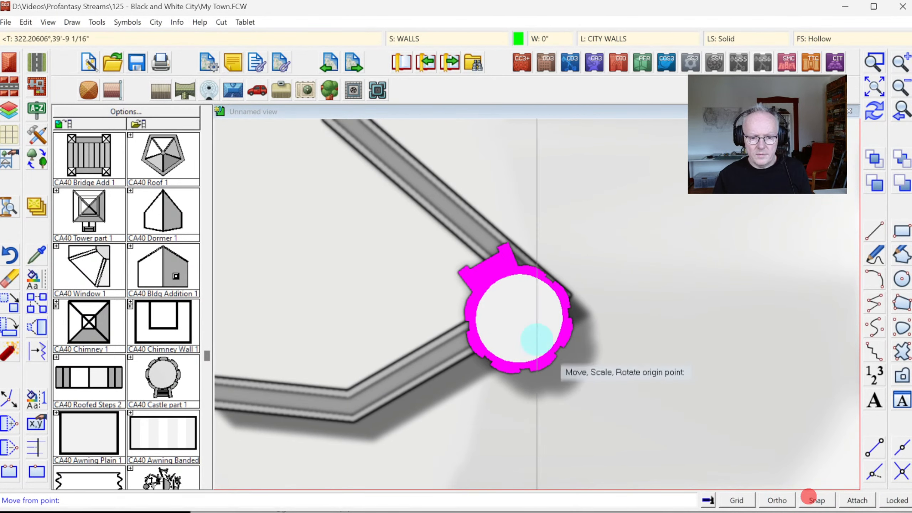
left_click(495, 309)
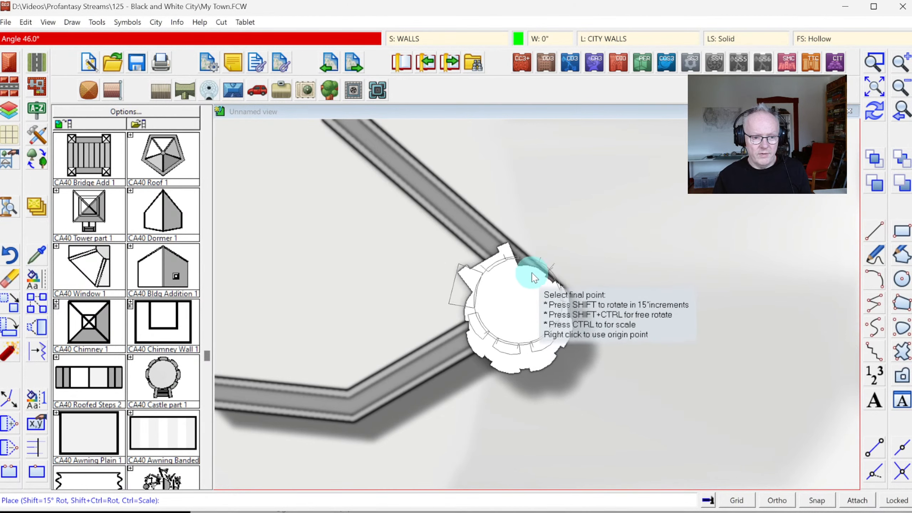
left_click(510, 311)
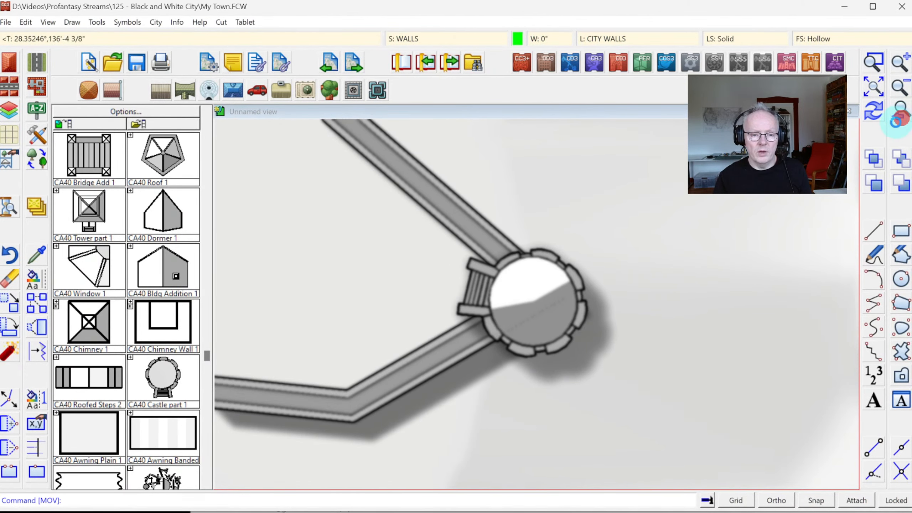
left_click(897, 117)
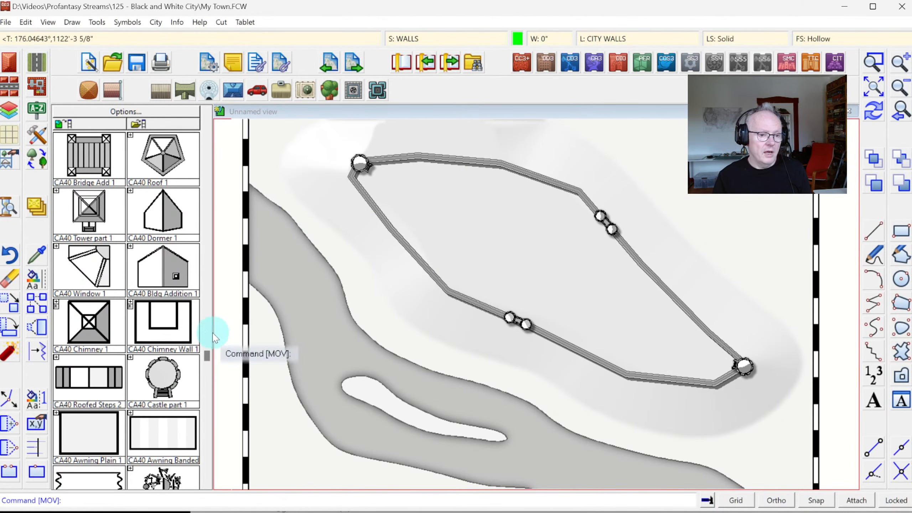
Place four more CA40 Castle part 1 towers at scale 1.5 on the wall's southwestern, northern, eastern and southern bends, stairs facing inward
left_click(156, 369)
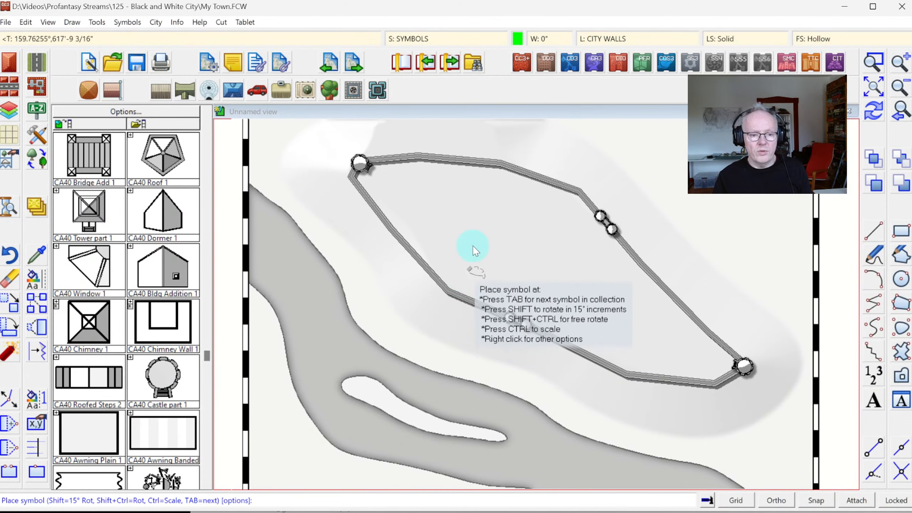
right_click(471, 213)
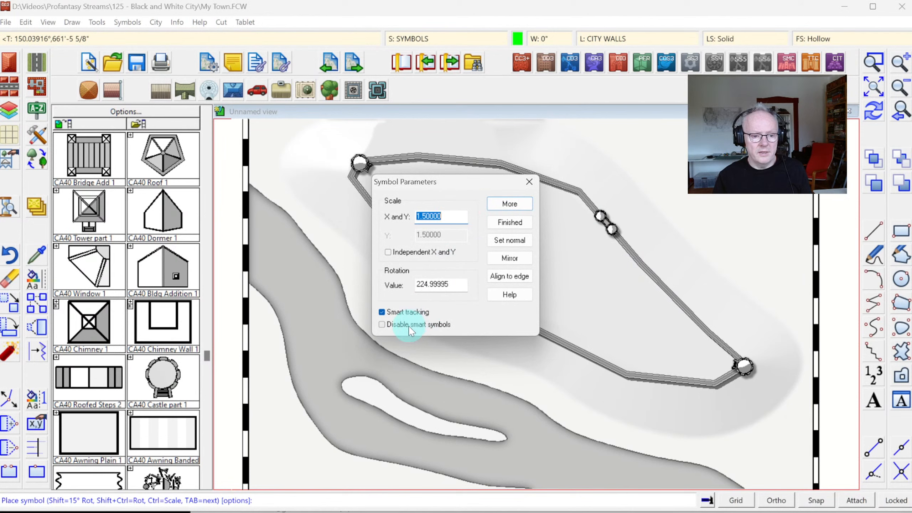
left_click(505, 219)
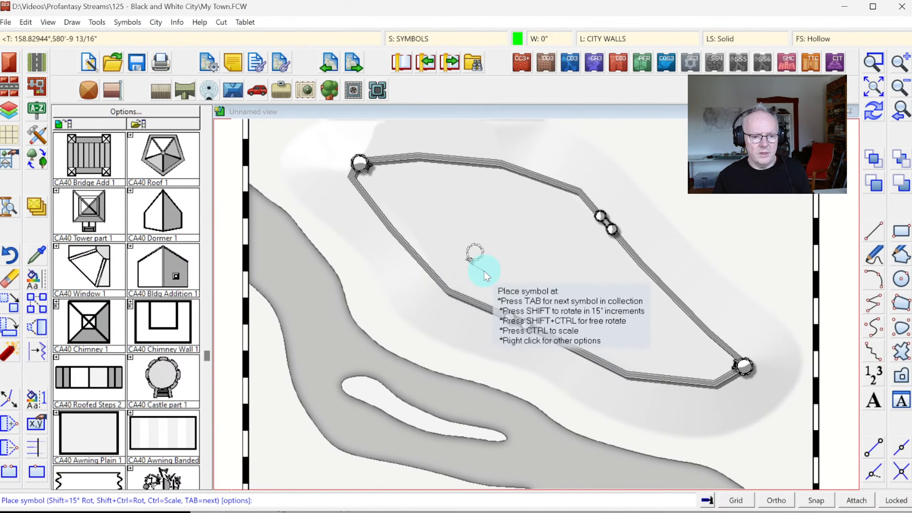
key("shift")
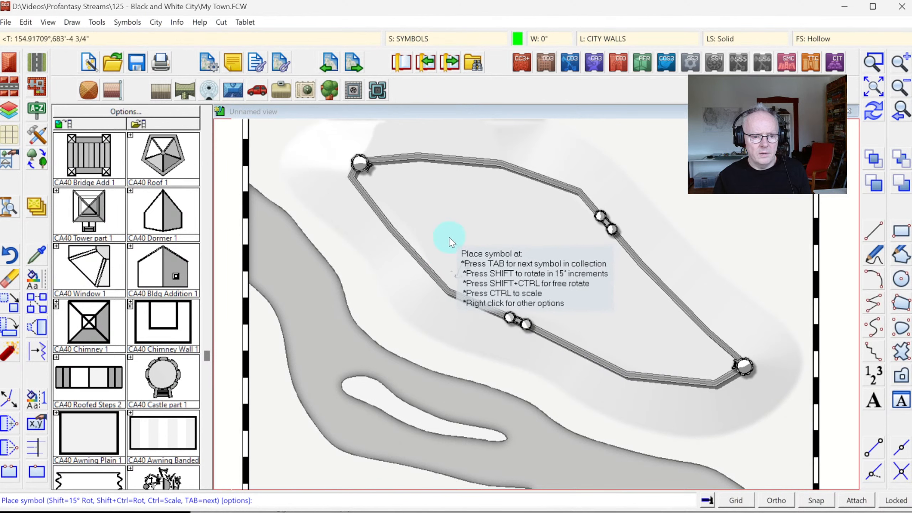
left_click(456, 284)
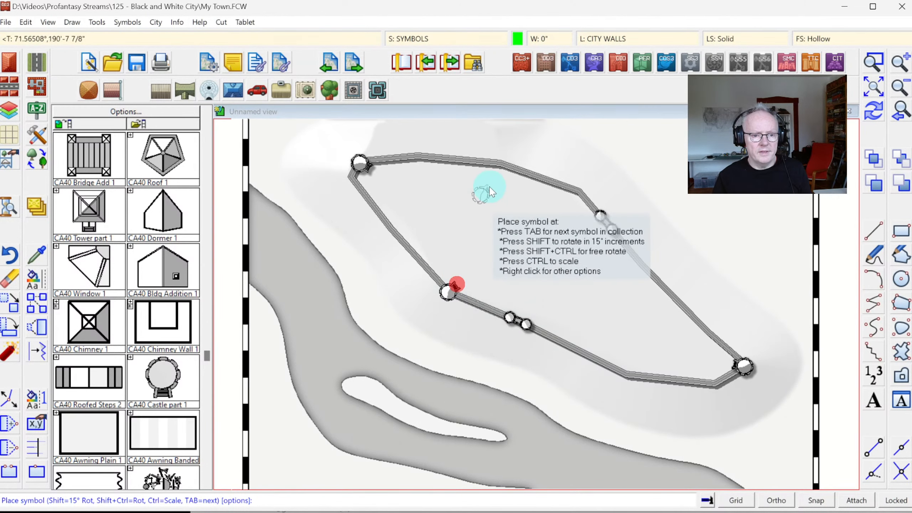
left_click(502, 168)
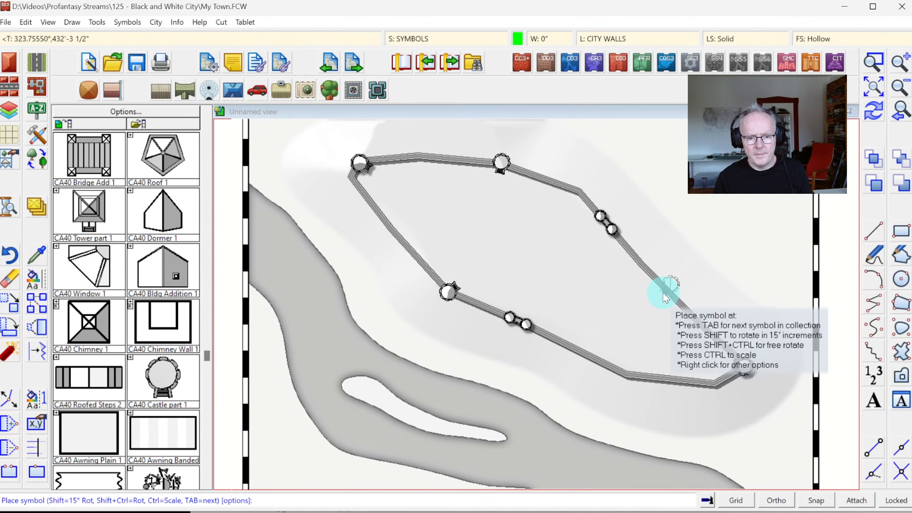
left_click(664, 301)
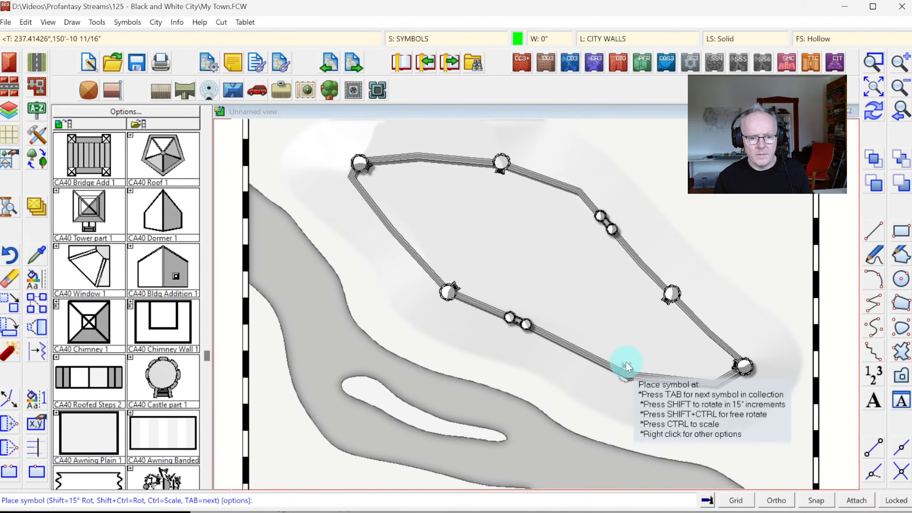
left_click(628, 365)
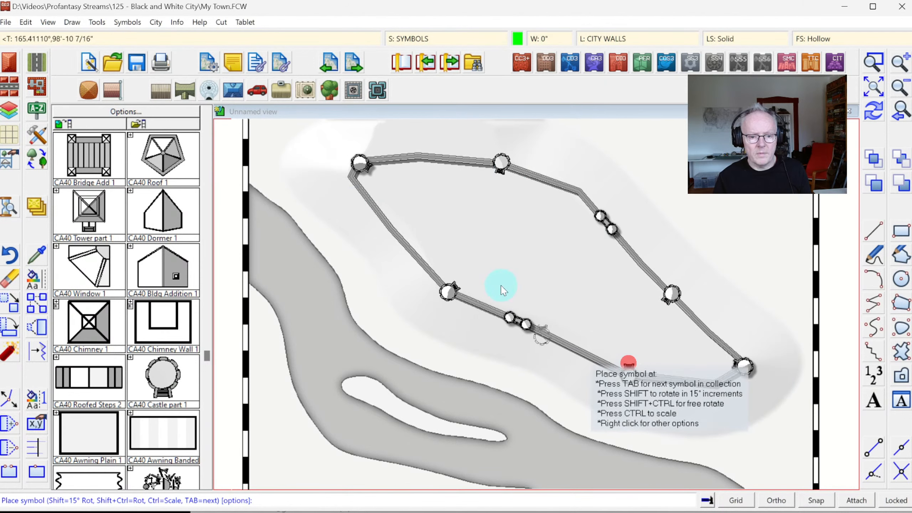
left_click(873, 114)
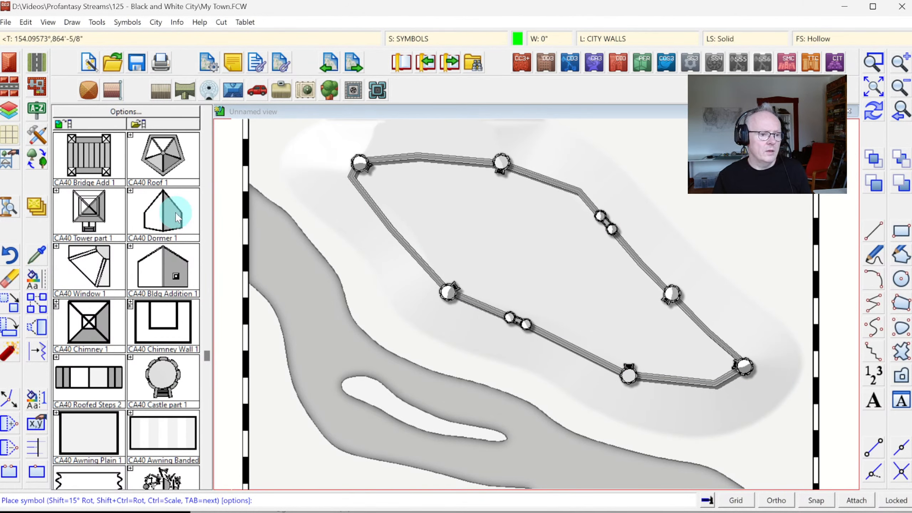
Place a CA40 Castle symbol at scale 1 and rotation 0 on the northern wall, between the northwestern tower and the next one east
left_click(207, 222)
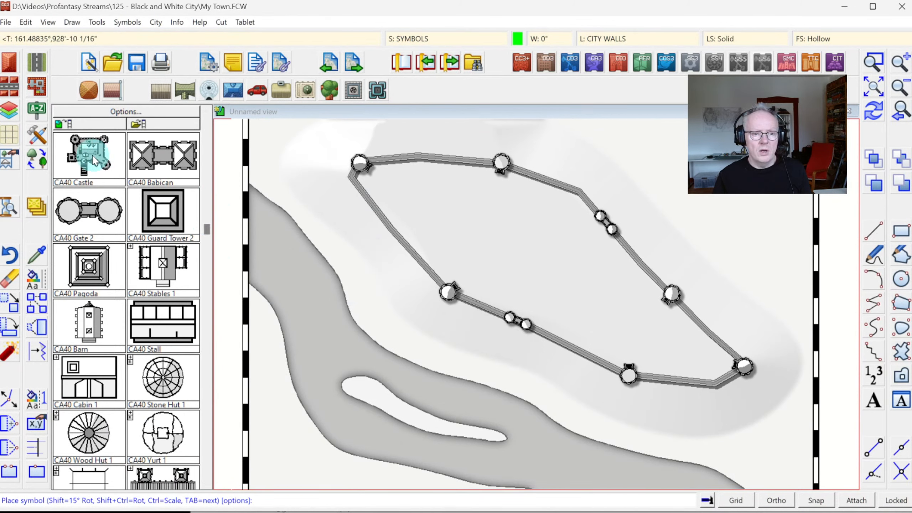
right_click(472, 180)
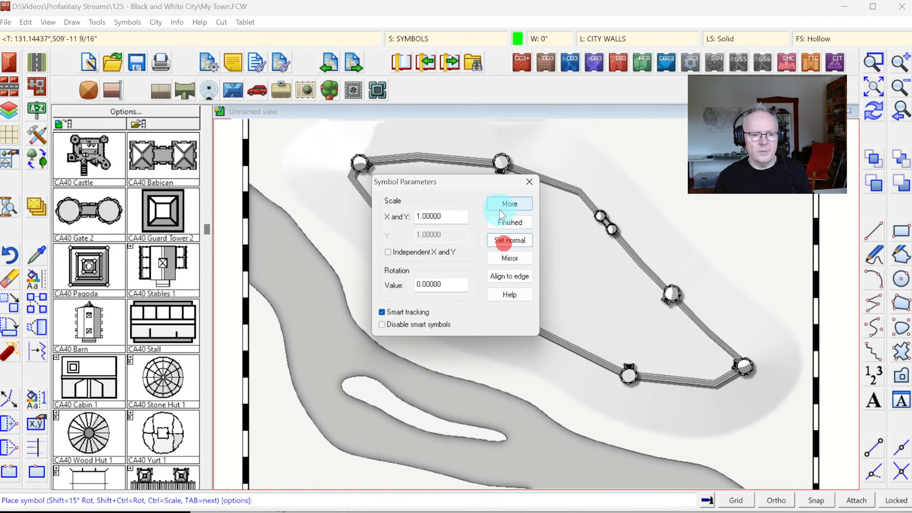
left_click(502, 203)
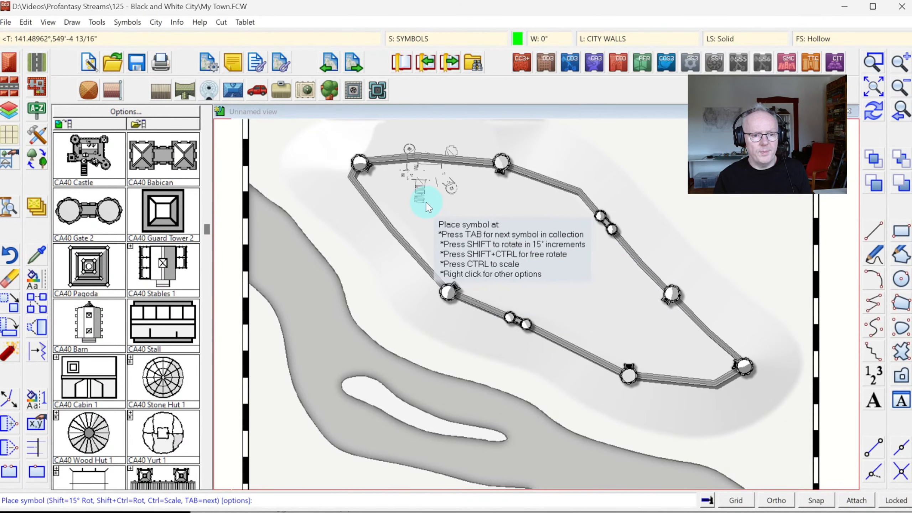
left_click(426, 206)
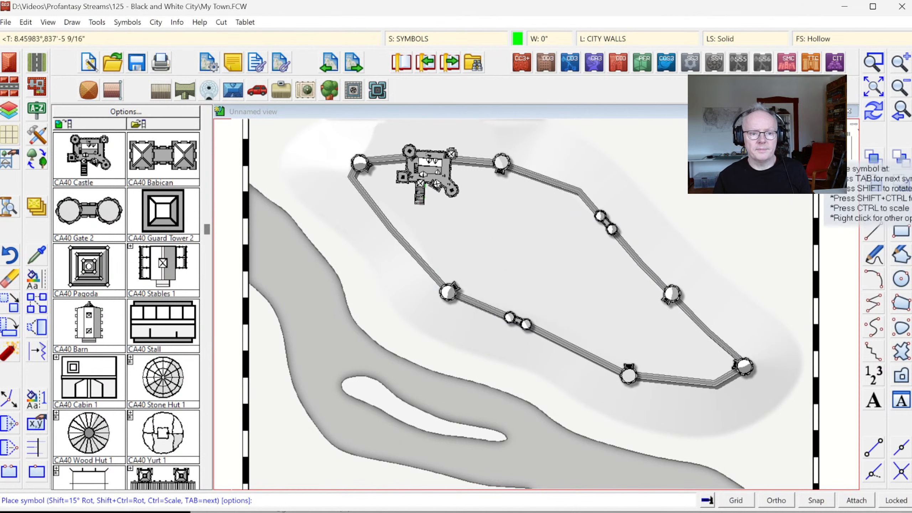
left_click(873, 112)
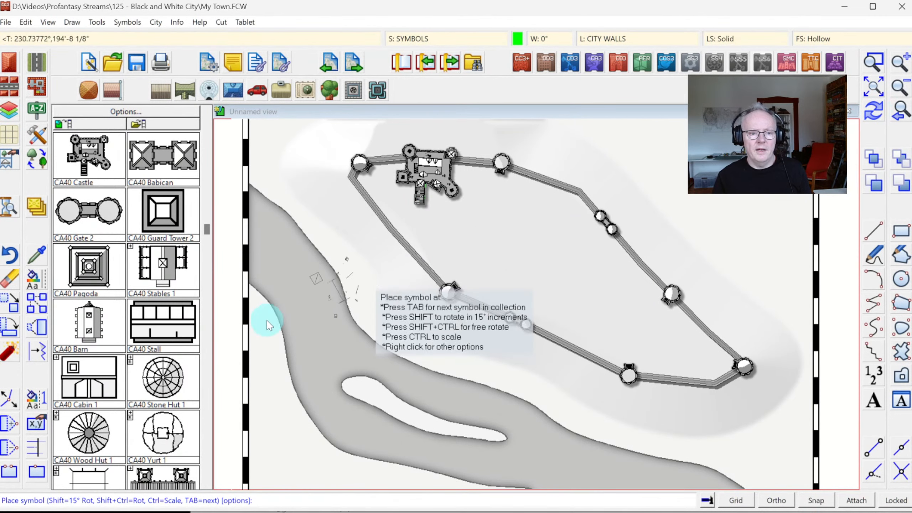
key("Escape")
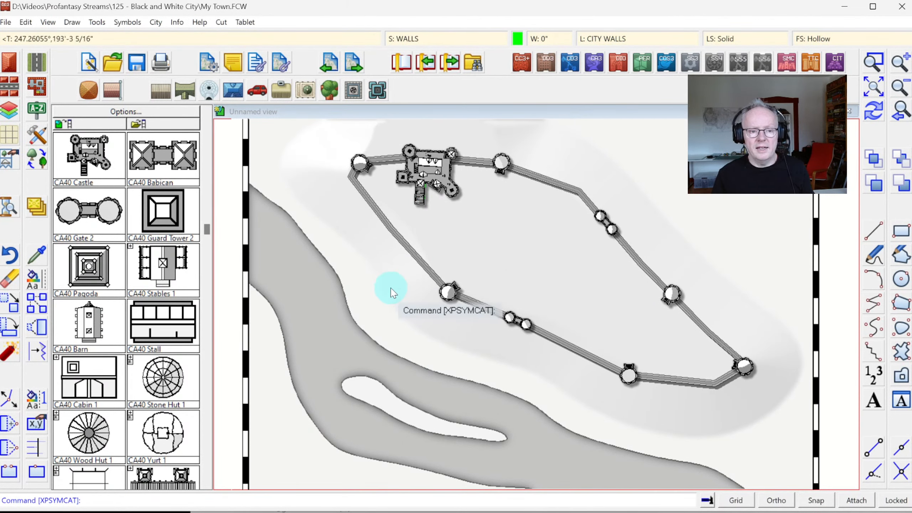
Place two rotated CA40 Bridge 1 symbols end to end, spanning both river arms across the island's eastern end
left_click(874, 90)
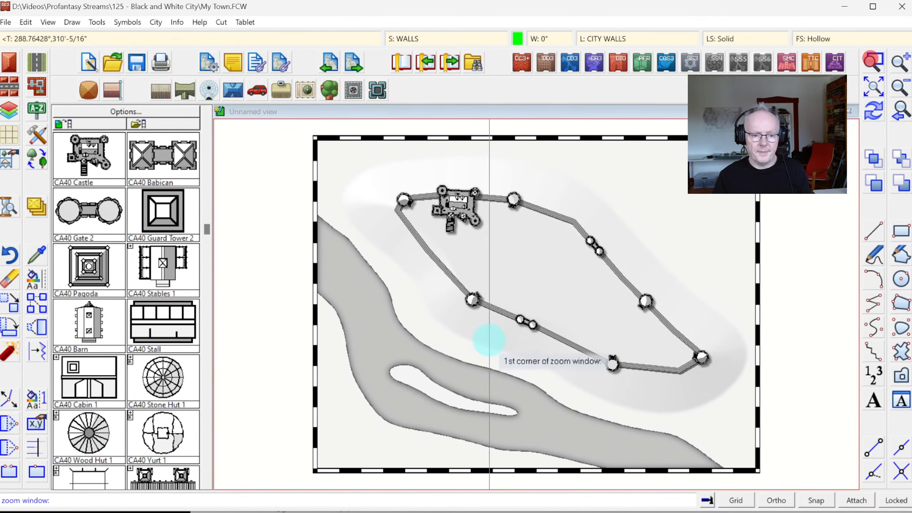
left_click(302, 295)
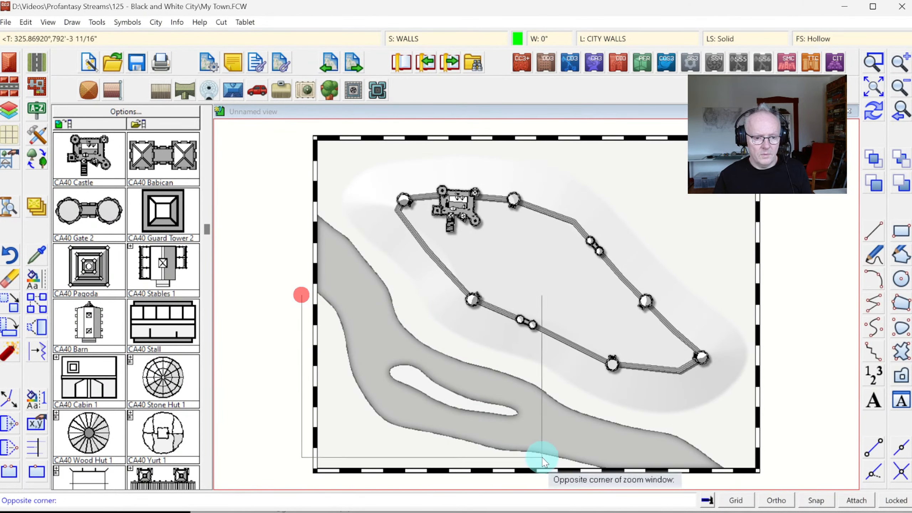
left_click(556, 471)
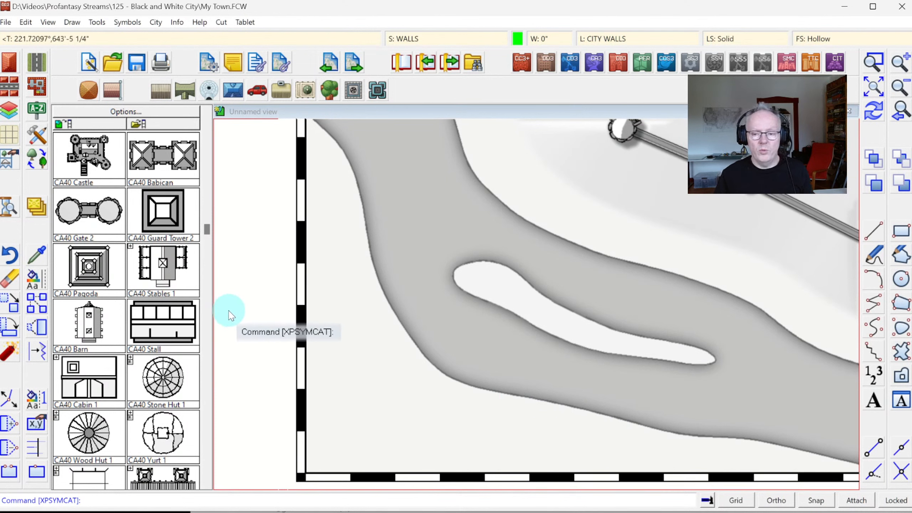
left_click(206, 301)
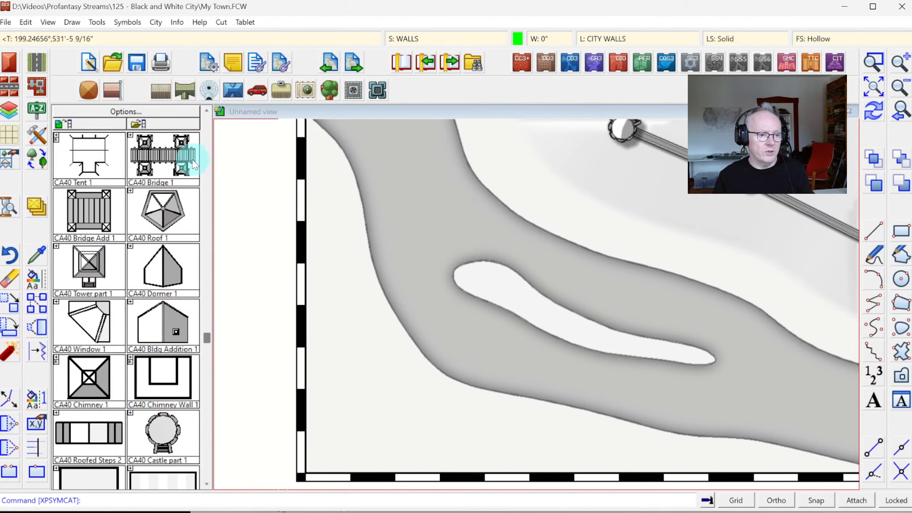
left_click(168, 161)
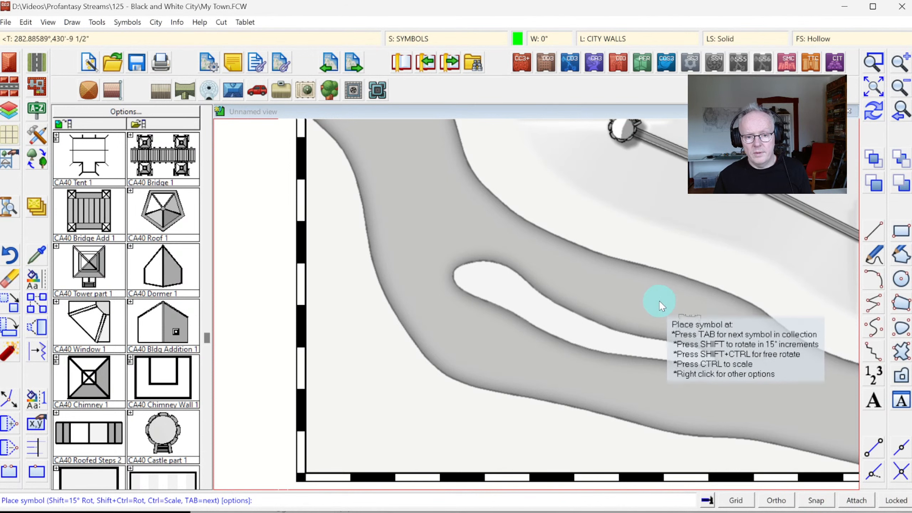
key("ctrl+shift")
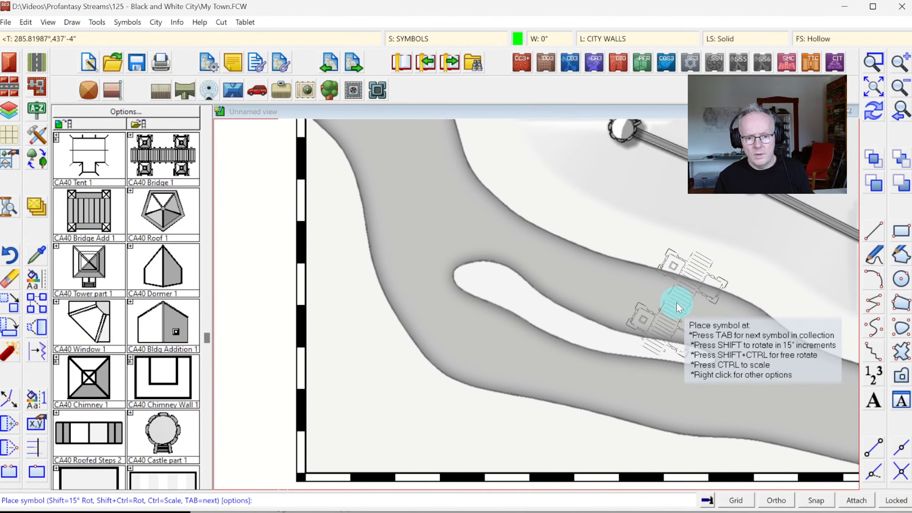
left_click(674, 307)
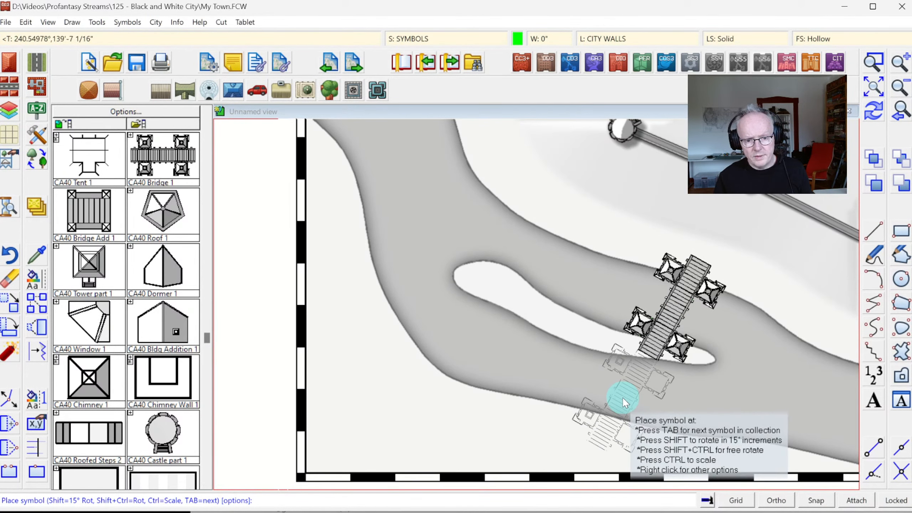
left_click(622, 396)
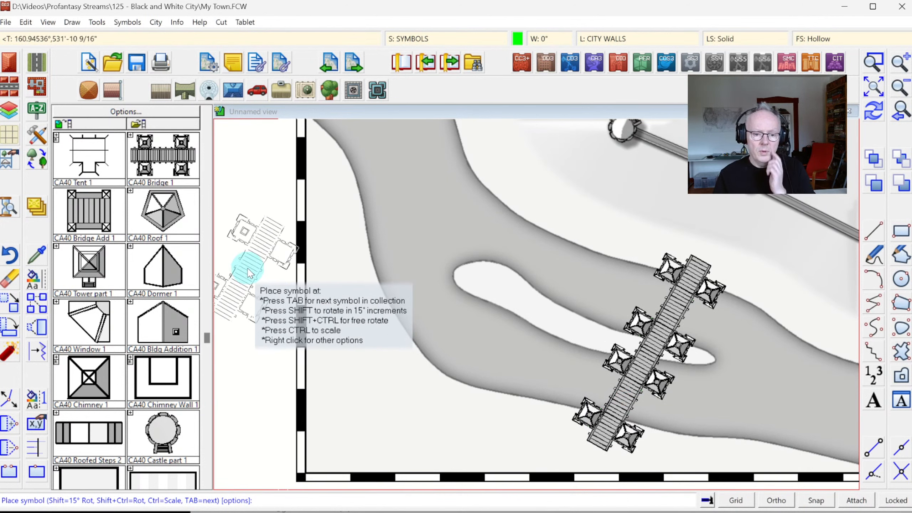
left_click(903, 111)
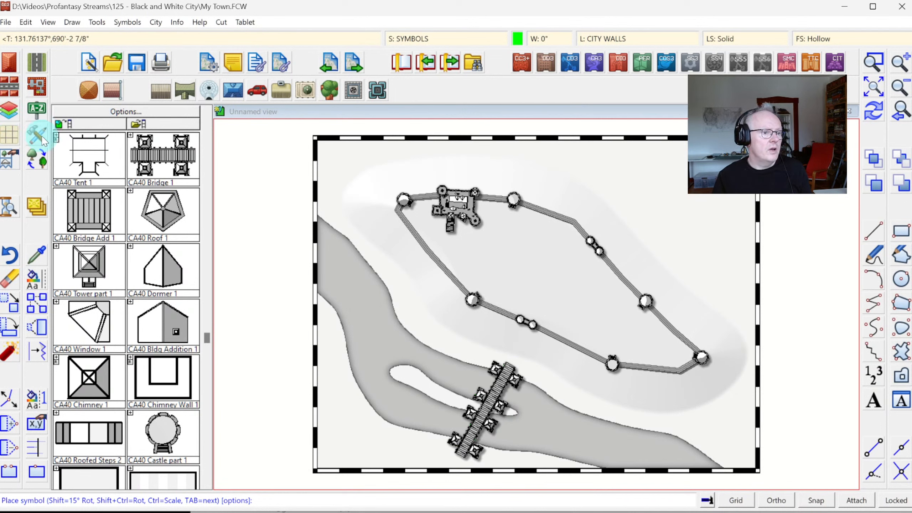
Draw a short road with the "Road, Curved 10'" drawing tool from the bridge's southern end to the map's southern border
left_click(43, 57)
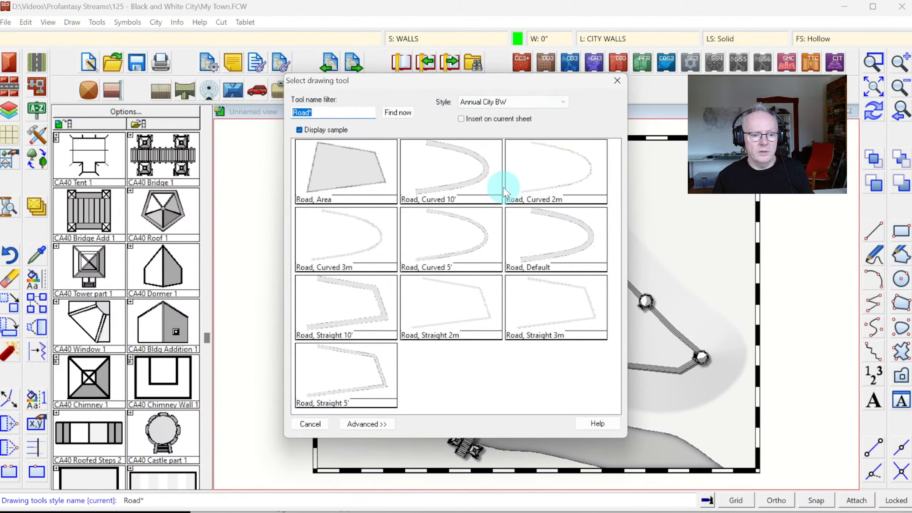
left_click(470, 175)
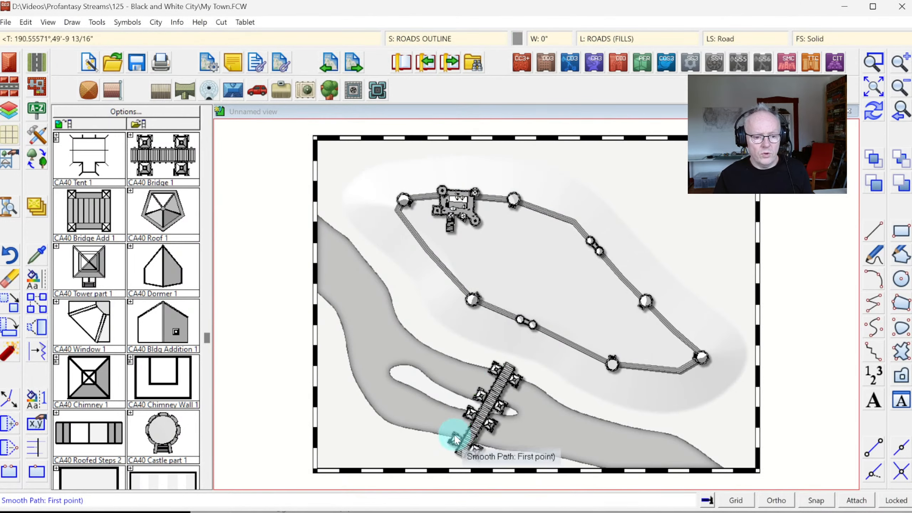
left_click(460, 452)
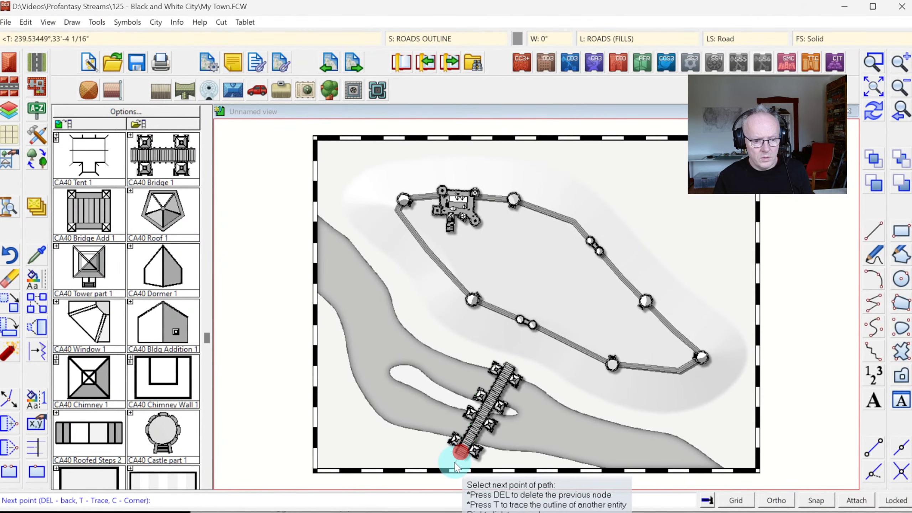
left_click(454, 464)
right_click(446, 474)
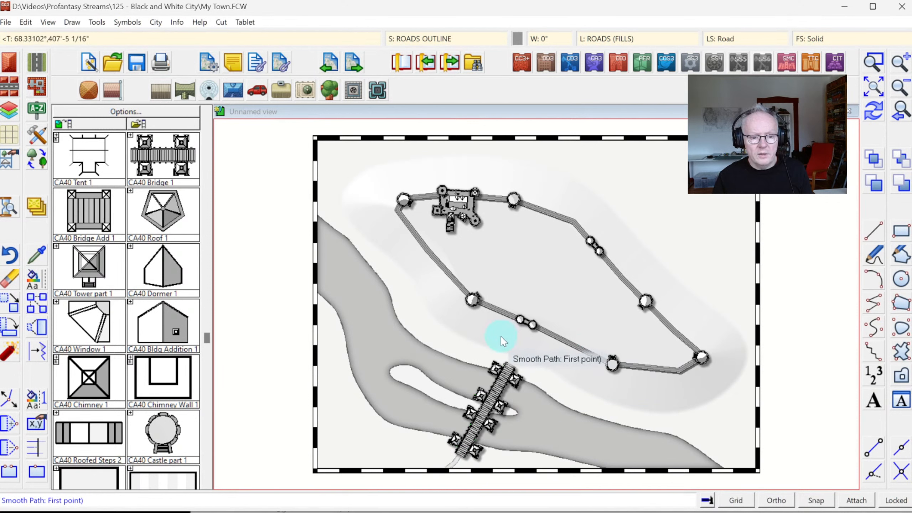
Draw a winding road from the bridge's northern end up the hill to the gate in the southern town wall
left_click(511, 372)
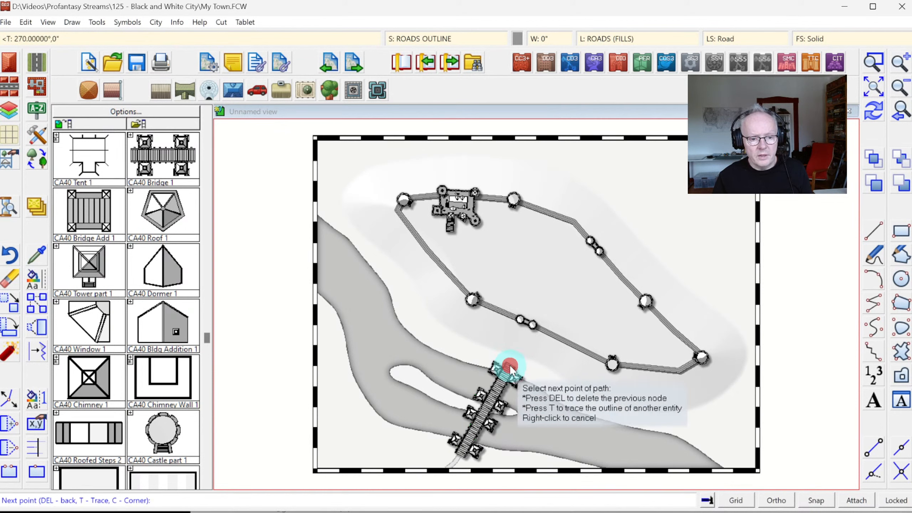
left_click(517, 358)
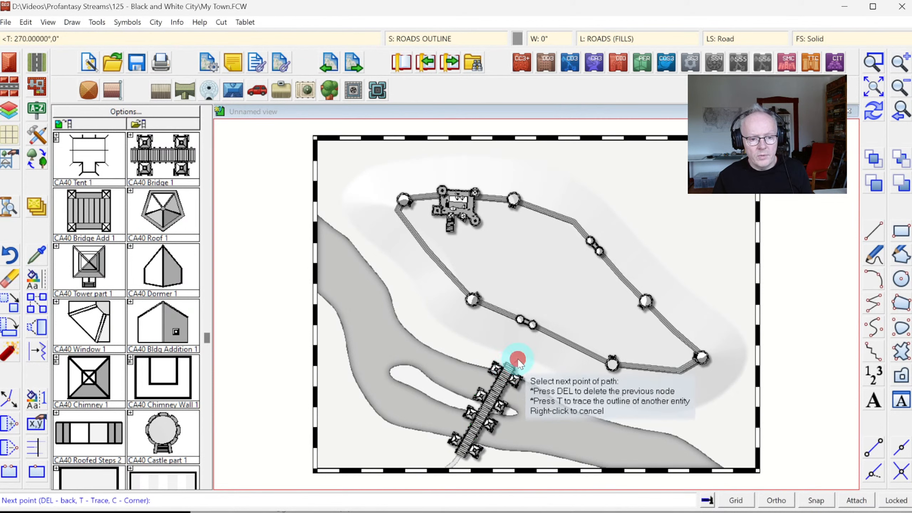
left_click(541, 351)
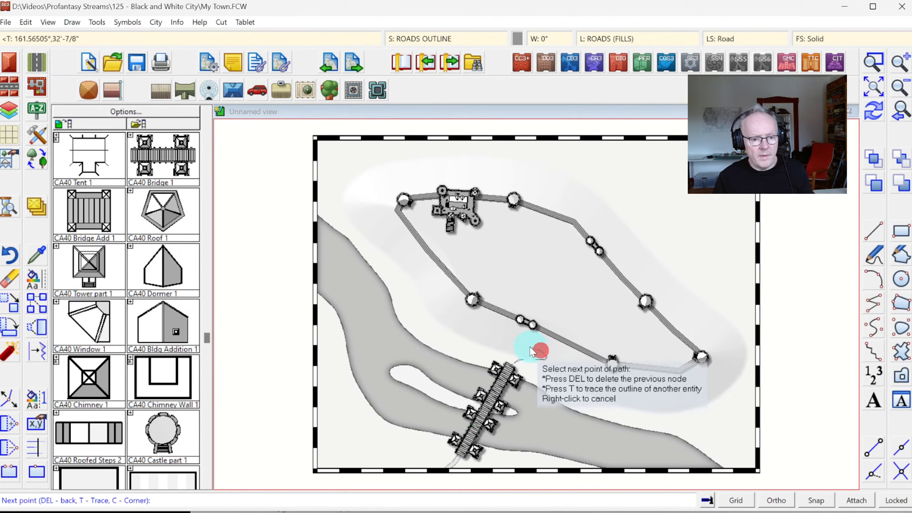
left_click(498, 333)
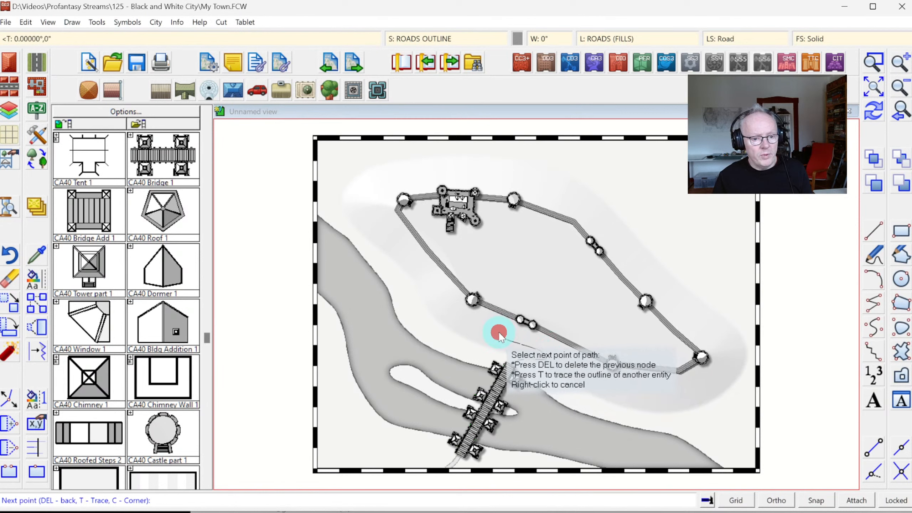
left_click(522, 327)
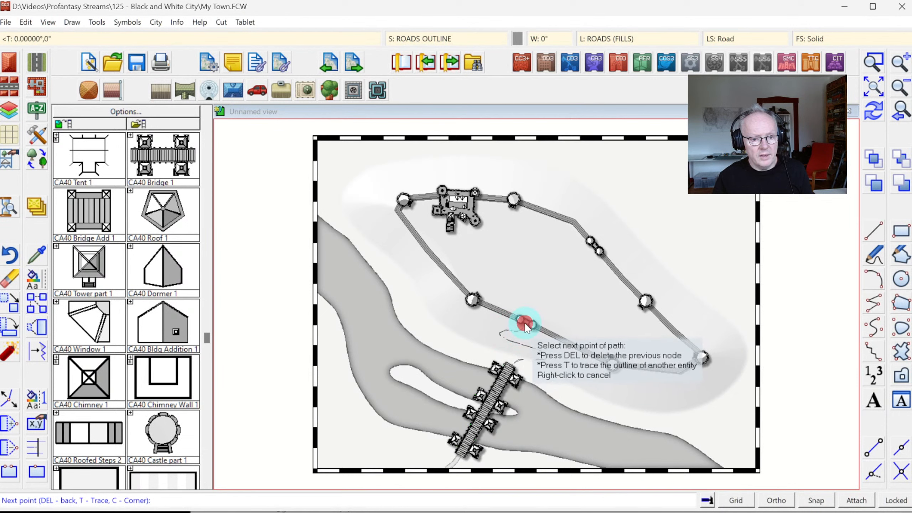
right_click(635, 335)
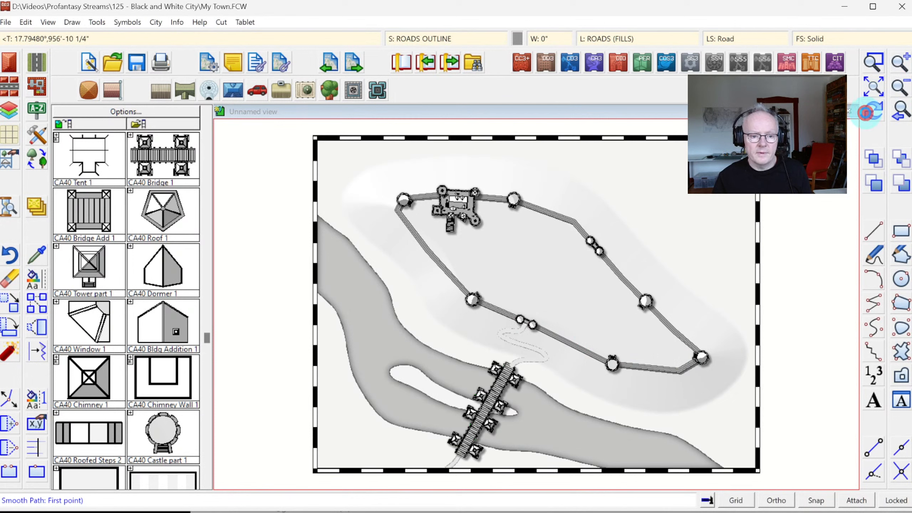
Draw a second curving road from the gate in the northeastern wall down the hill toward the map's northeastern corner
left_click(594, 245)
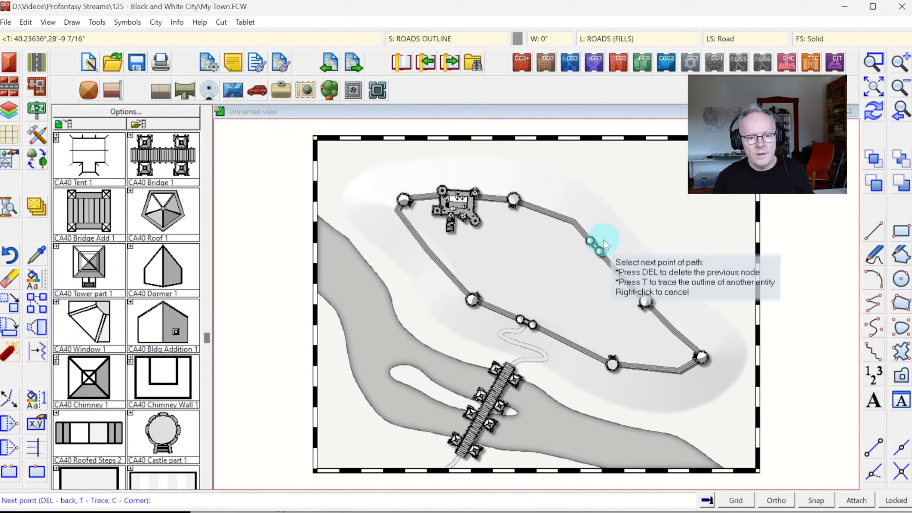
left_click(589, 213)
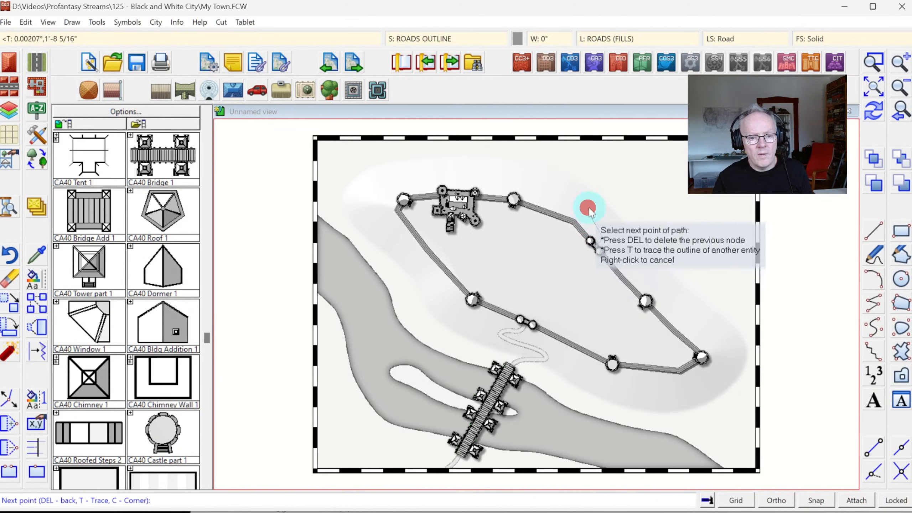
left_click(605, 216)
left_click(618, 228)
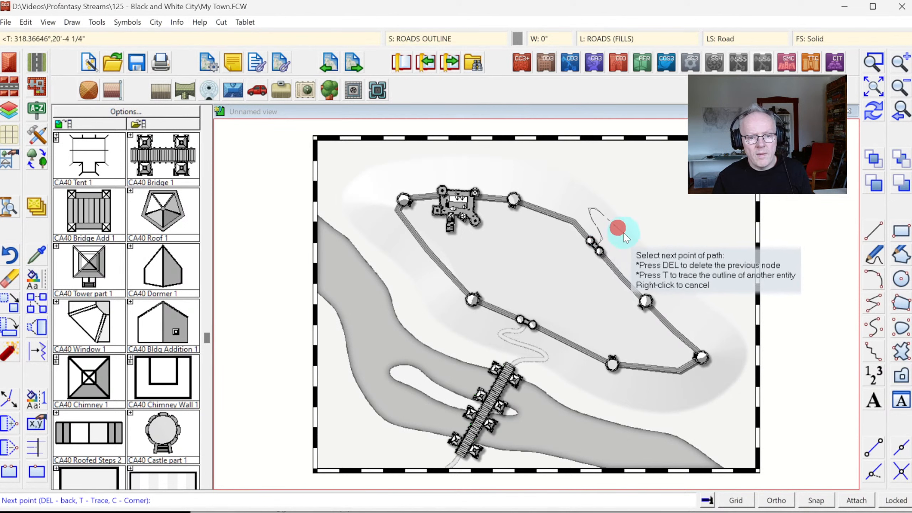
left_click(635, 236)
left_click(655, 226)
left_click(678, 202)
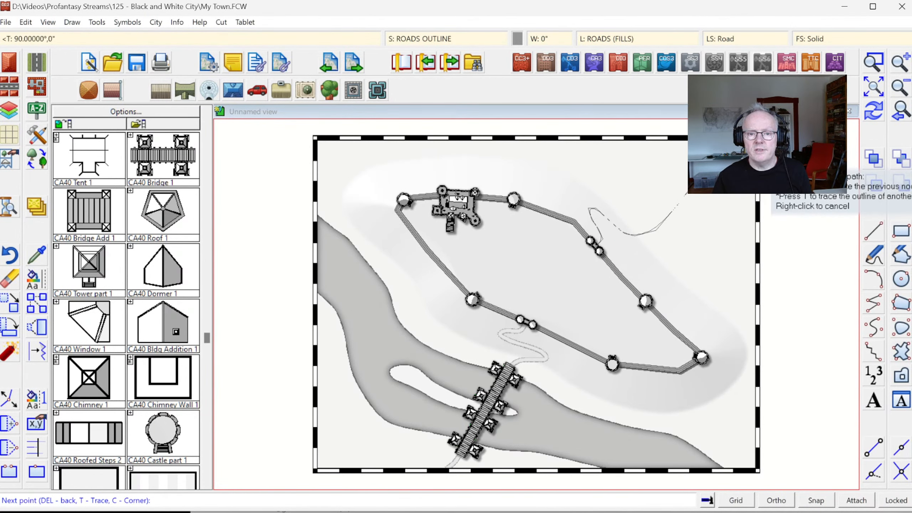
right_click(883, 119)
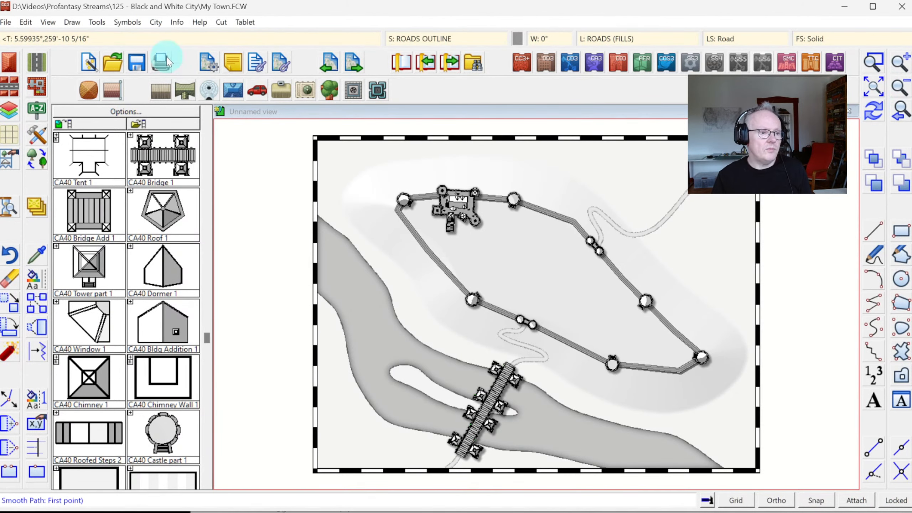
Draw a road with the Road, Curved 5' tool along the river's southwest bank, from the map's west border to the bridge's south end
left_click(37, 134)
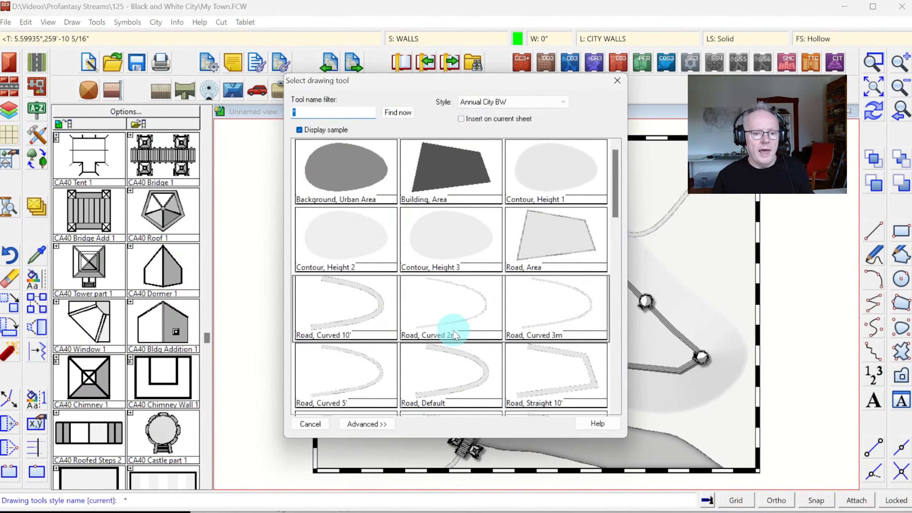
left_click(345, 363)
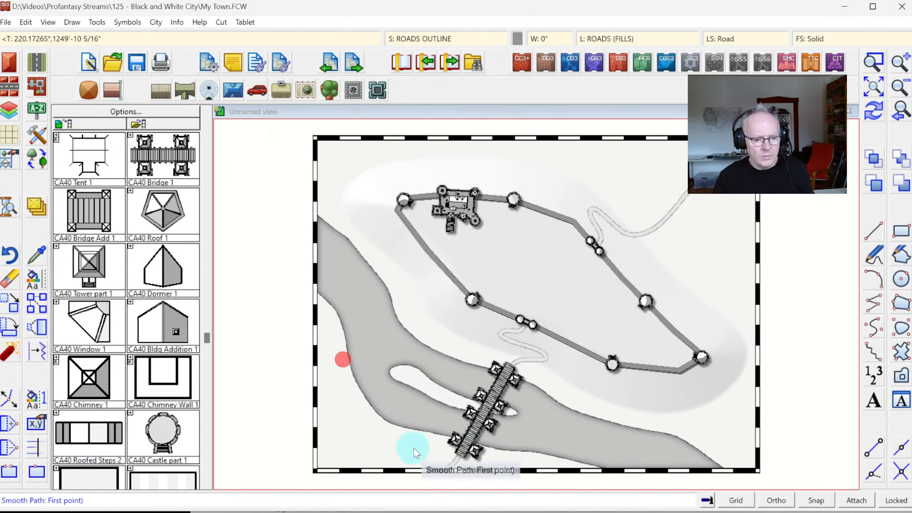
left_click(312, 315)
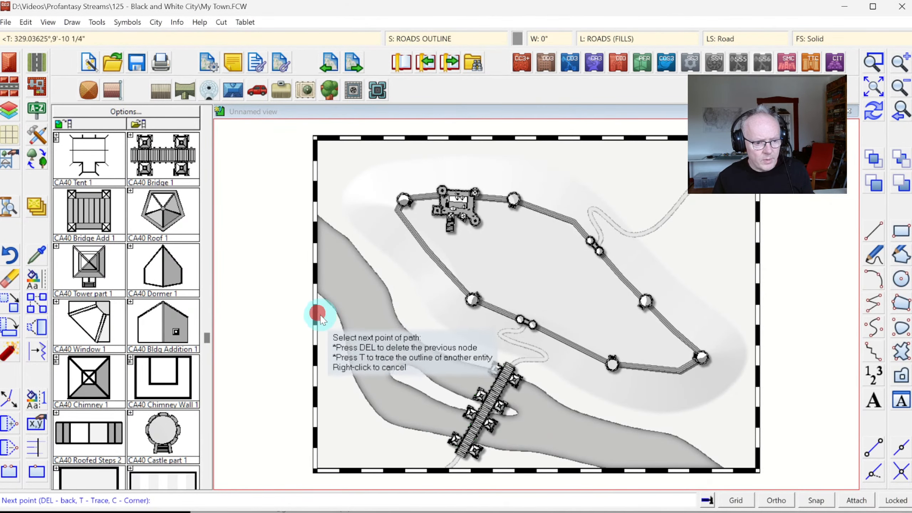
left_click(335, 371)
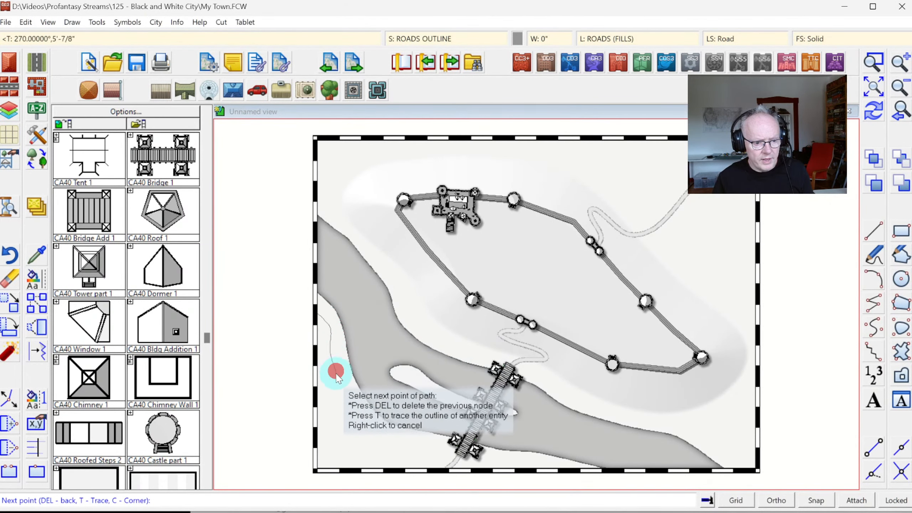
left_click(336, 388)
left_click(352, 407)
left_click(360, 419)
left_click(367, 425)
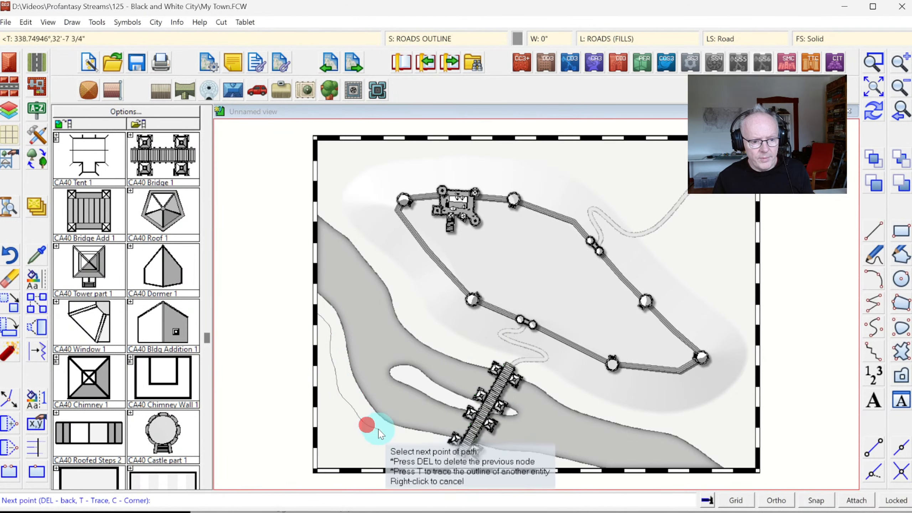
left_click(397, 438)
left_click(415, 442)
left_click(424, 446)
left_click(437, 452)
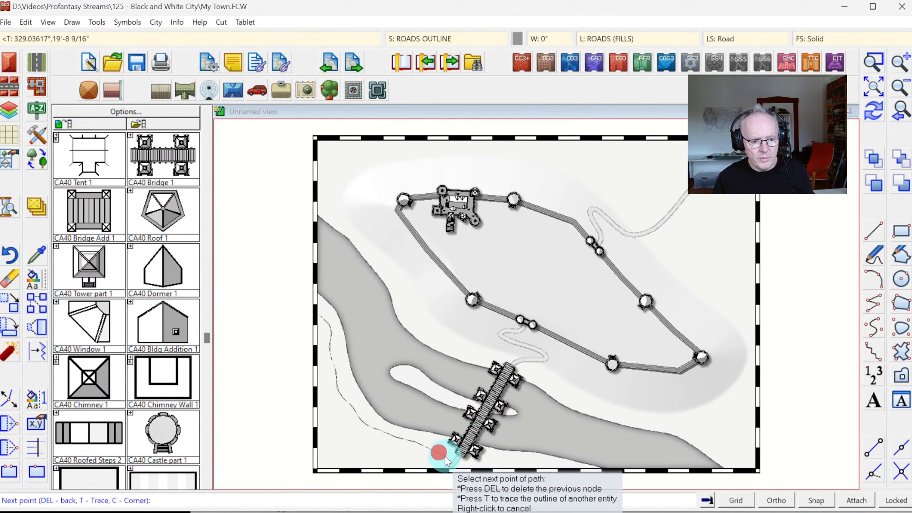
left_click(446, 457)
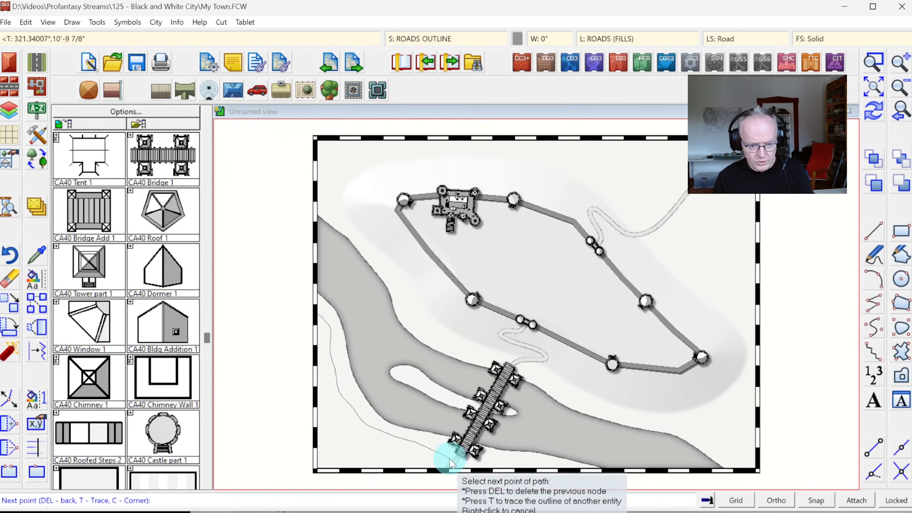
right_click(455, 467)
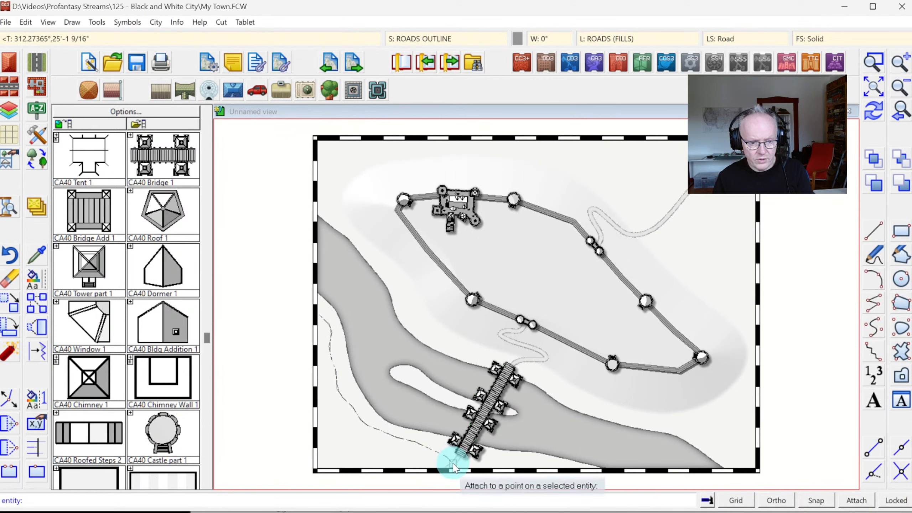
right_click(453, 466)
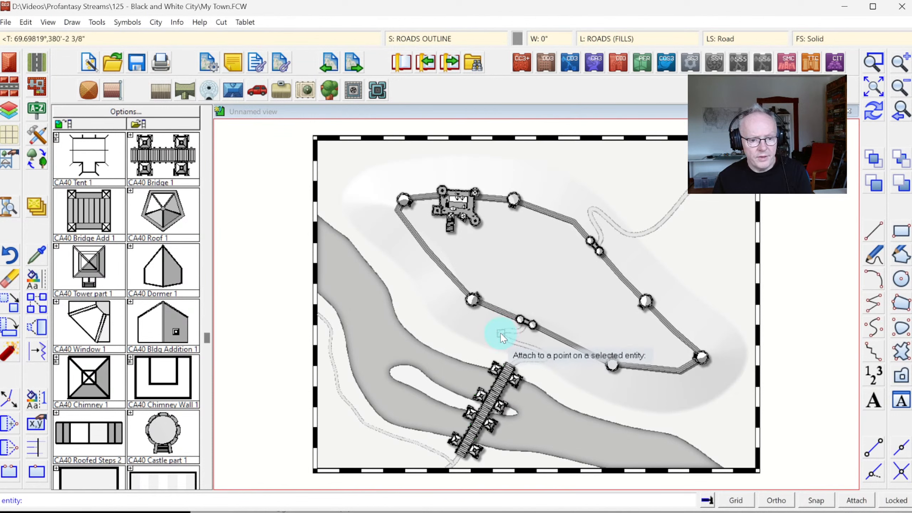
Draw a curved road outside the city wall from the south gate road around the west and north sides, attached to the northeast gate road
left_click(501, 335)
left_click(482, 326)
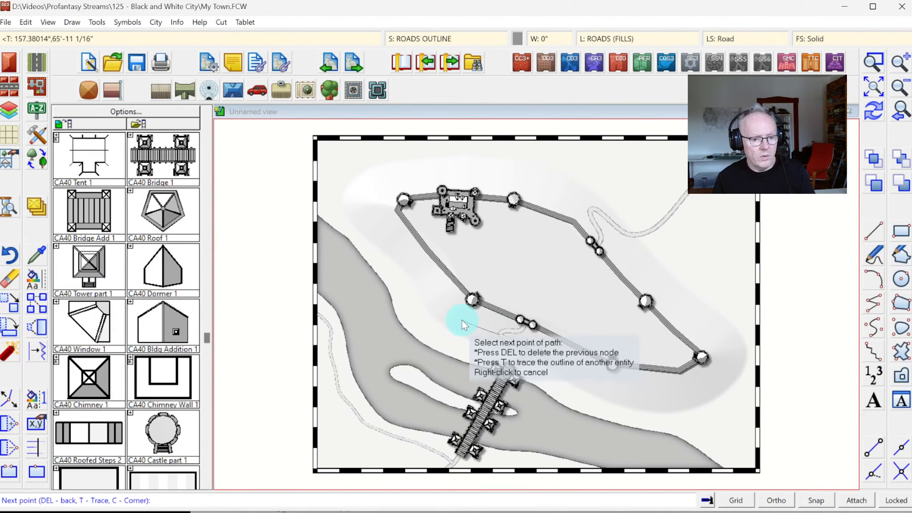
left_click(449, 311)
left_click(444, 306)
left_click(433, 292)
left_click(420, 274)
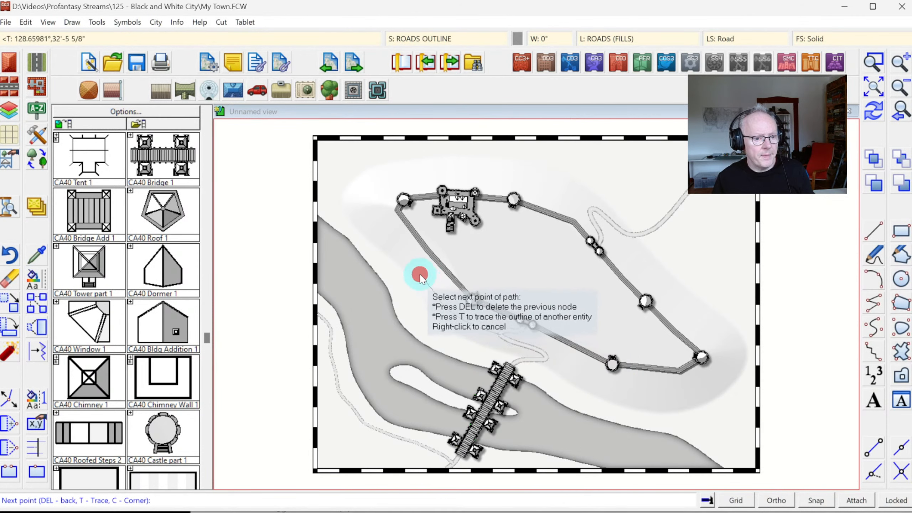
left_click(409, 261)
left_click(389, 241)
left_click(381, 230)
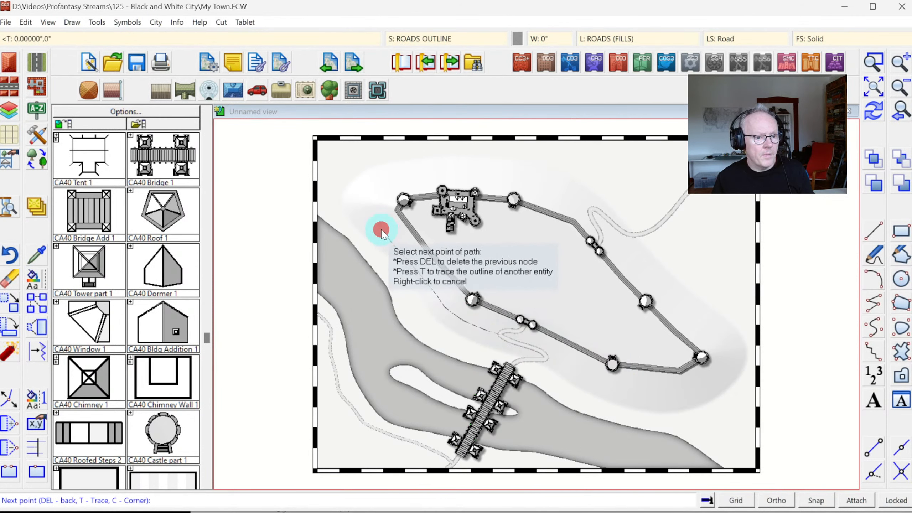
left_click(372, 213)
left_click(378, 200)
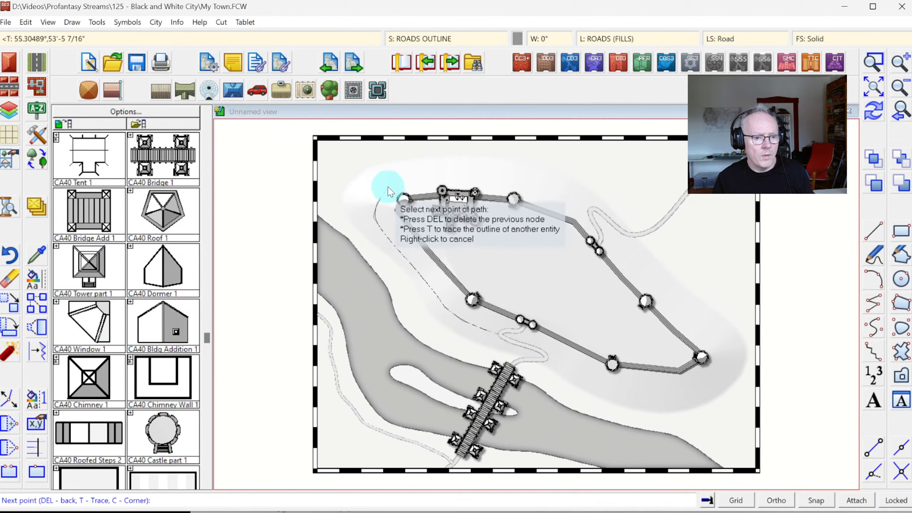
left_click(397, 178)
left_click(418, 173)
left_click(436, 173)
left_click(483, 167)
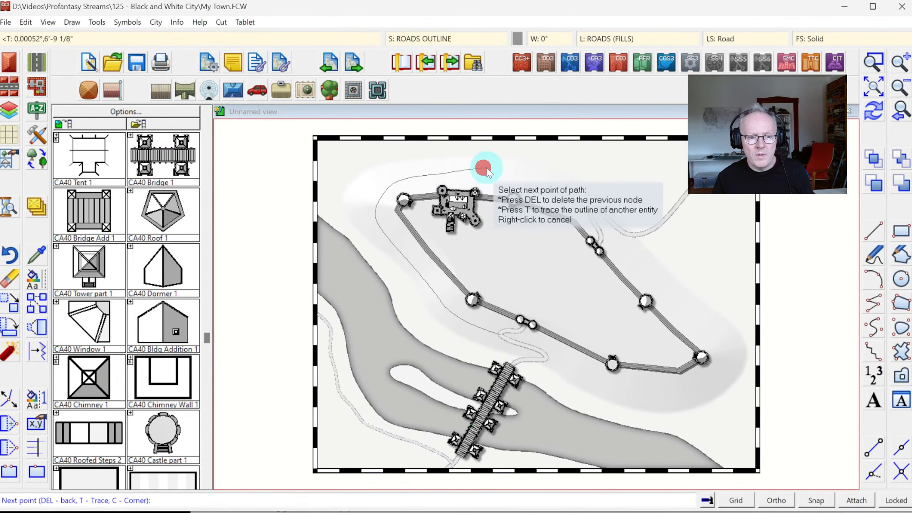
left_click(509, 174)
left_click(518, 178)
left_click(541, 185)
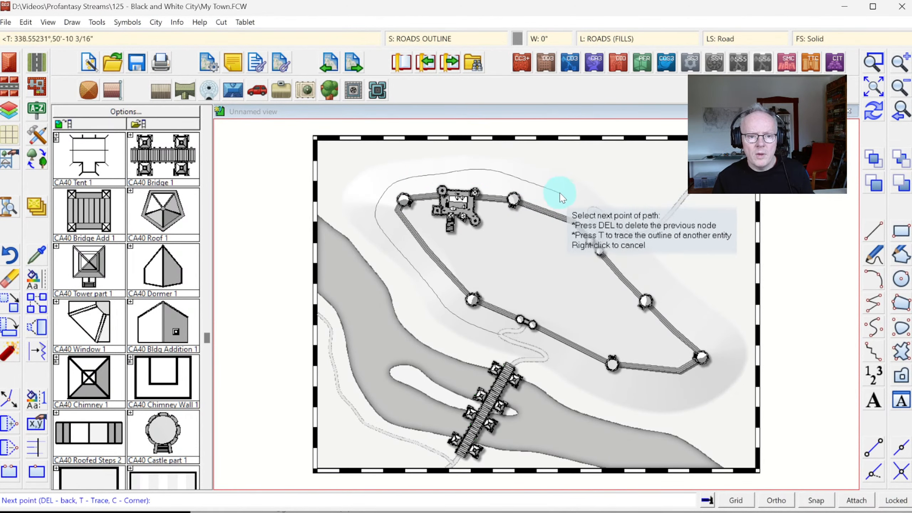
left_click(572, 197)
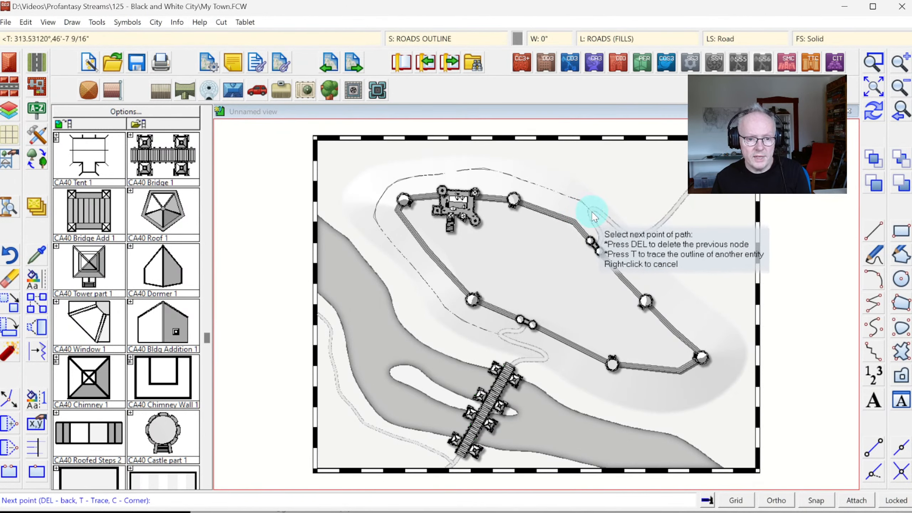
key("ctrl")
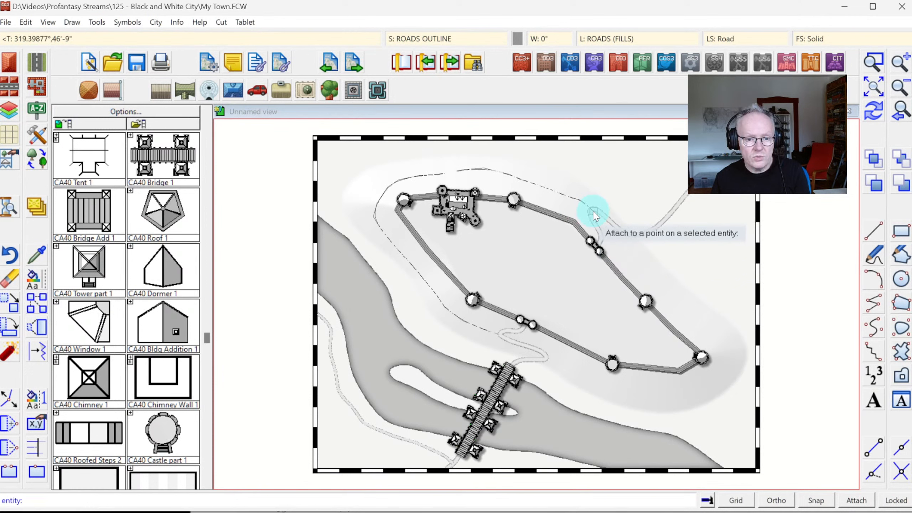
left_click(592, 211)
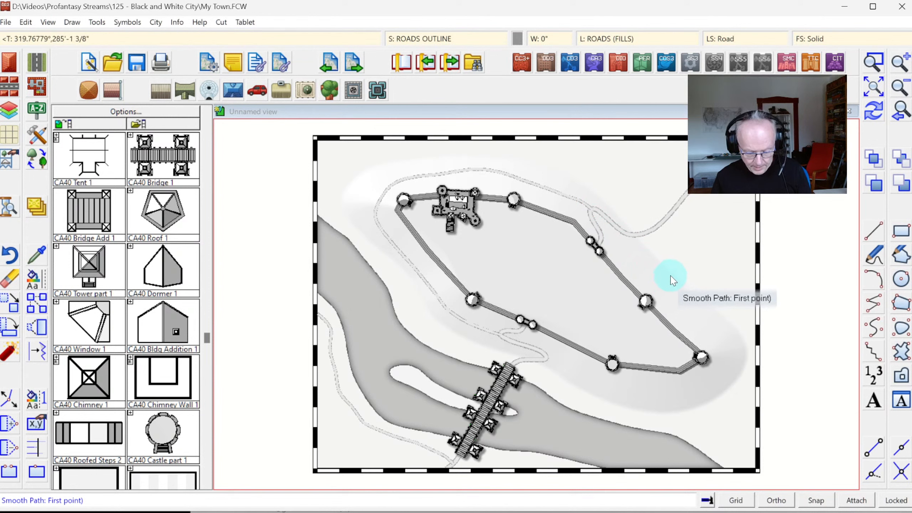
Draw a curved road from the northeast gate road around the wall's east and southeast sides, attaching both ends to the existing roads
key("F5")
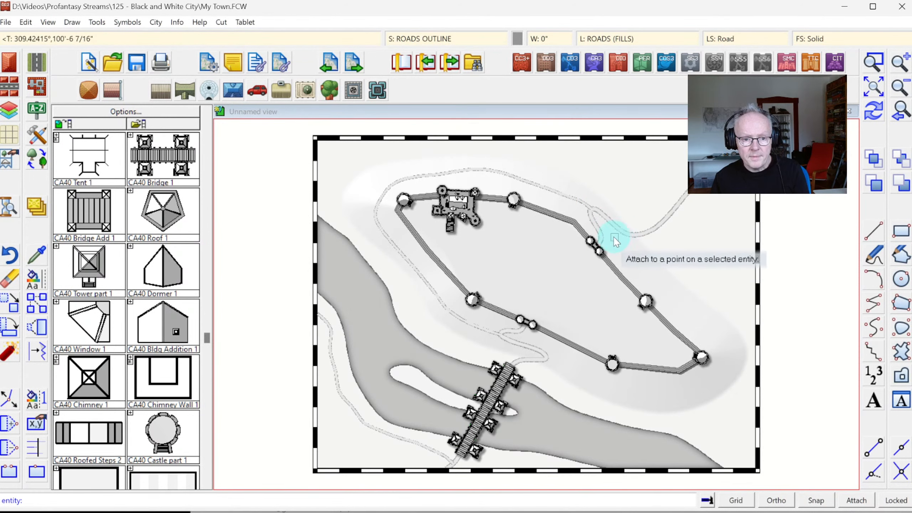
left_click(624, 238)
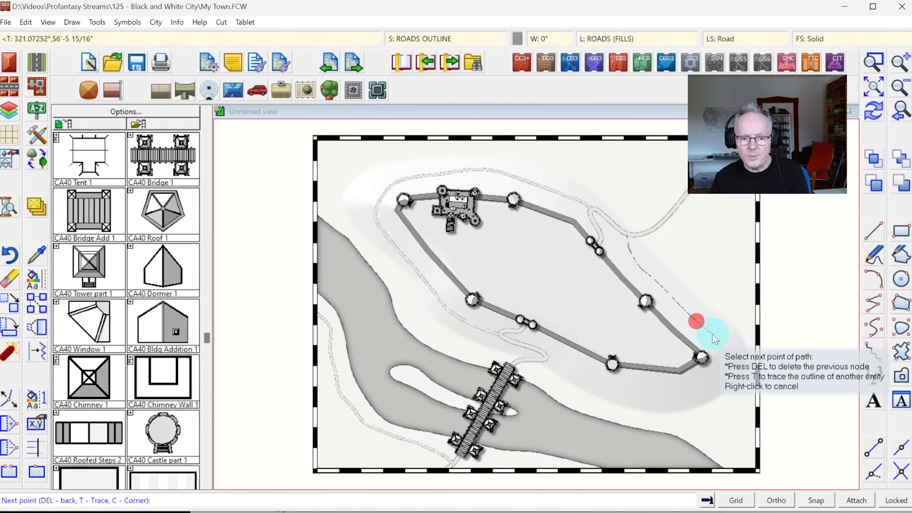
left_click(726, 354)
left_click(725, 371)
left_click(700, 389)
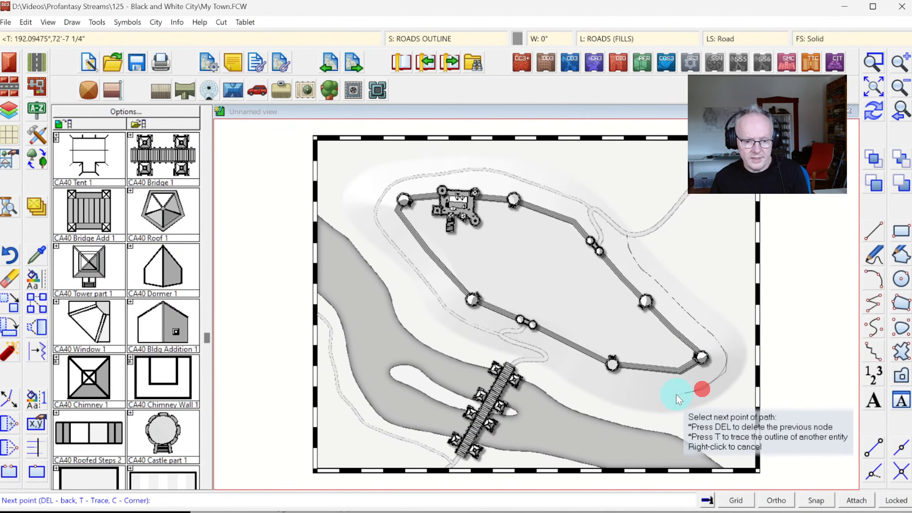
left_click(676, 394)
left_click(649, 397)
left_click(606, 381)
left_click(590, 371)
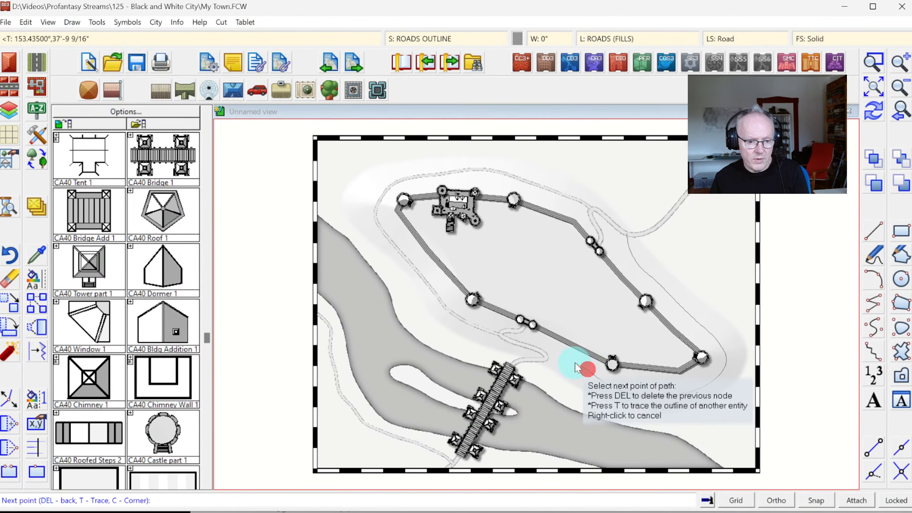
left_click(567, 360)
left_click(548, 357)
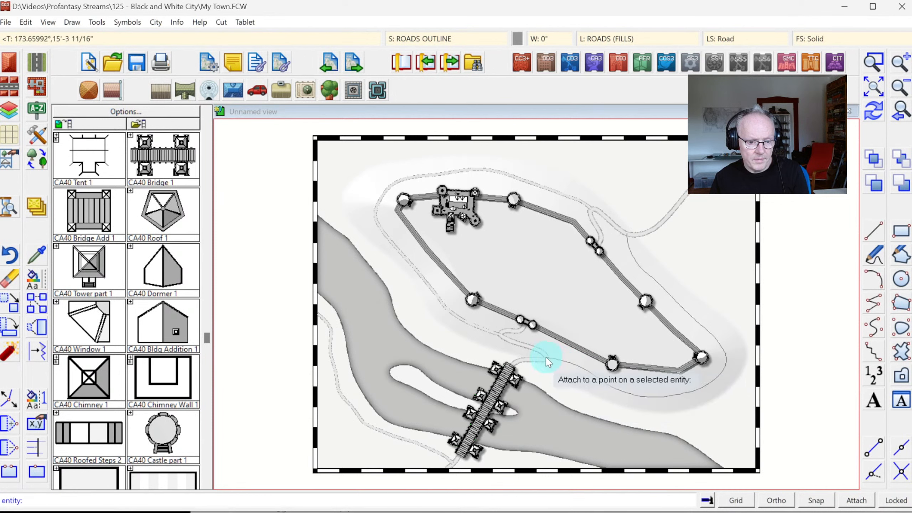
left_click(546, 356)
right_click(546, 357)
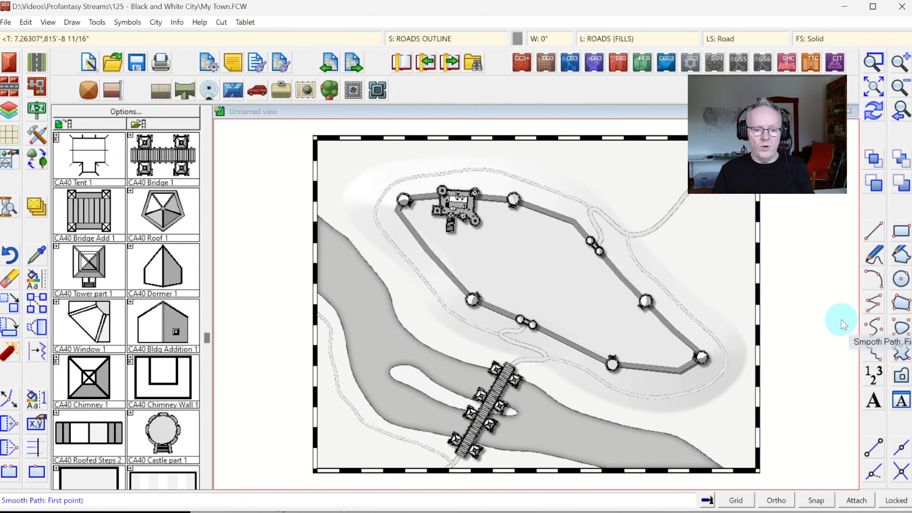
Draw a short curved road from the map's north border near the northwest corner to the ring road by the northwest tower
left_click(338, 139)
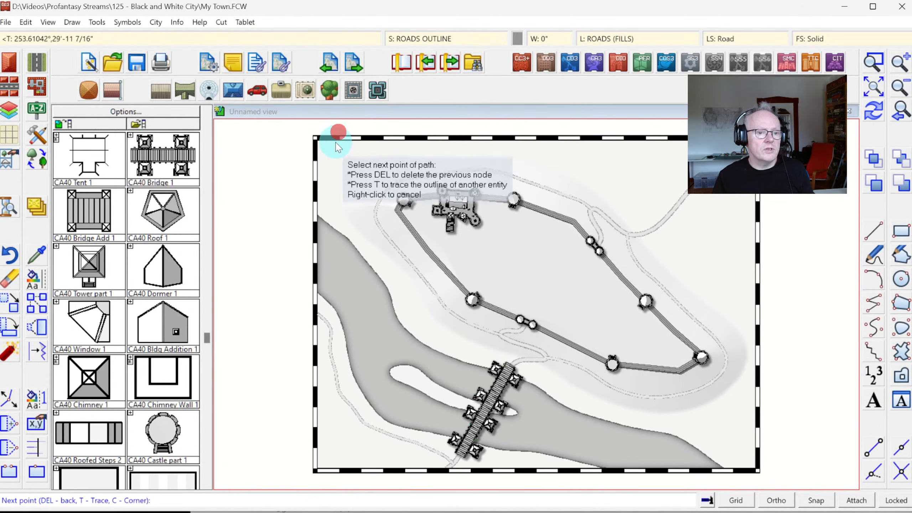
key("F7")
left_click(382, 199)
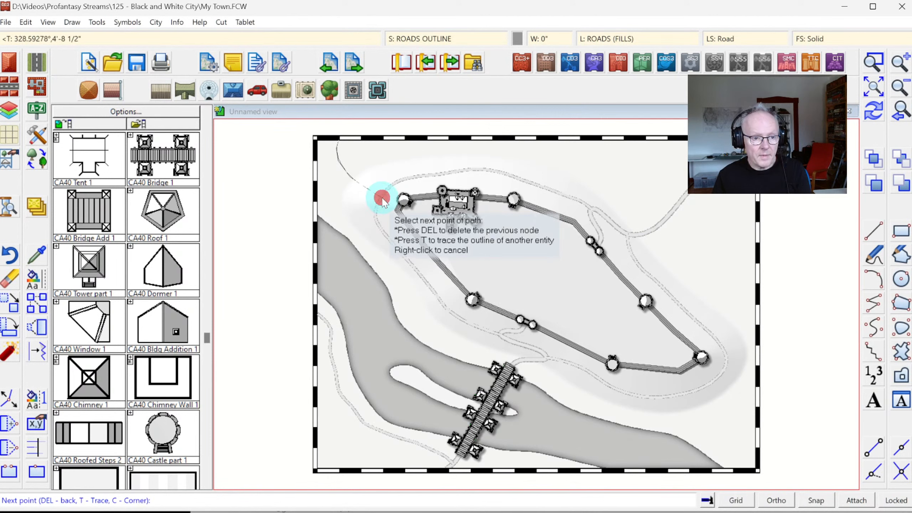
right_click(382, 199)
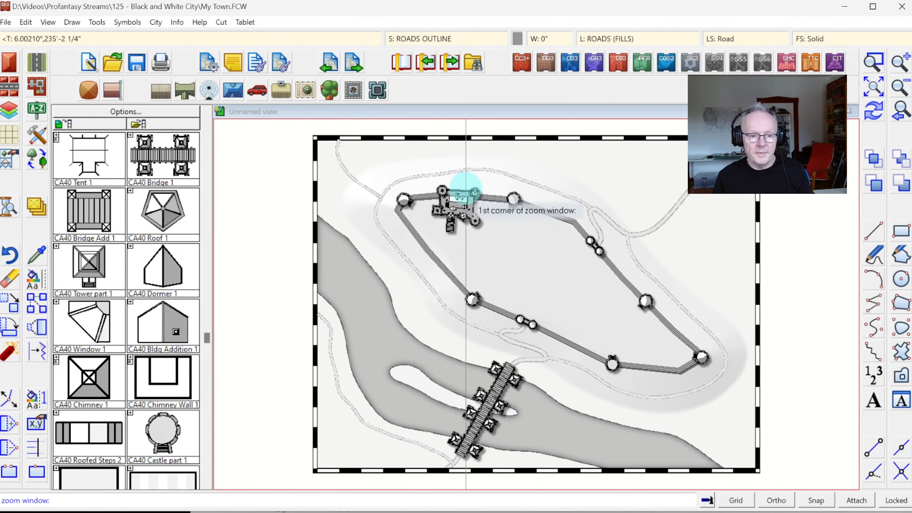
Draw a six-sided open square in the middle of the walled city with the Road, Area tool
left_click(387, 169)
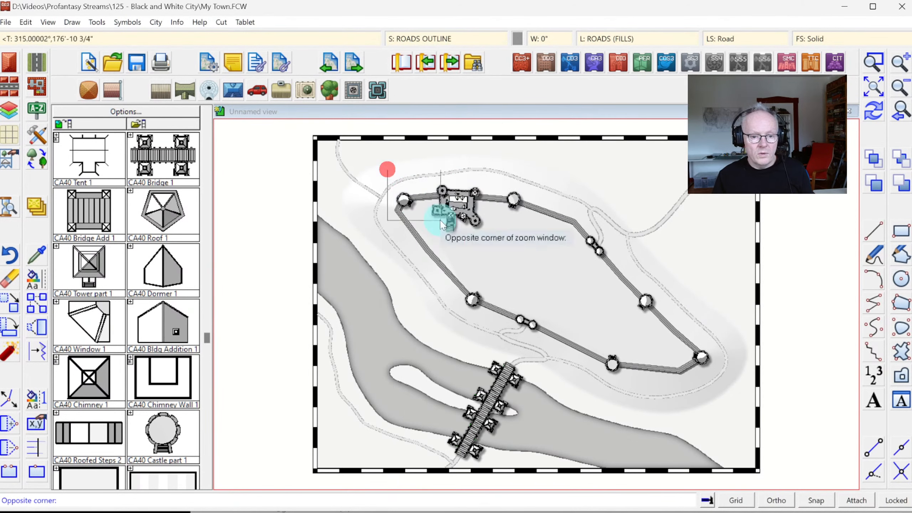
left_click(713, 401)
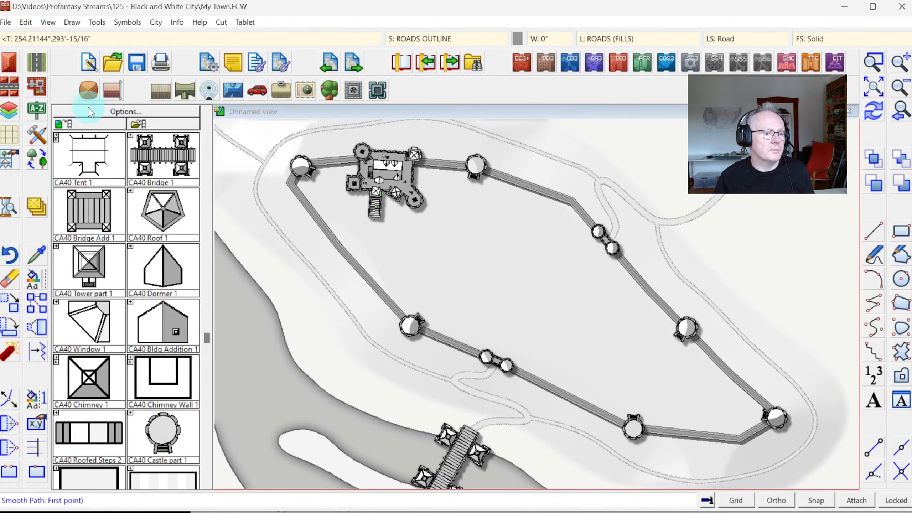
left_click(35, 65)
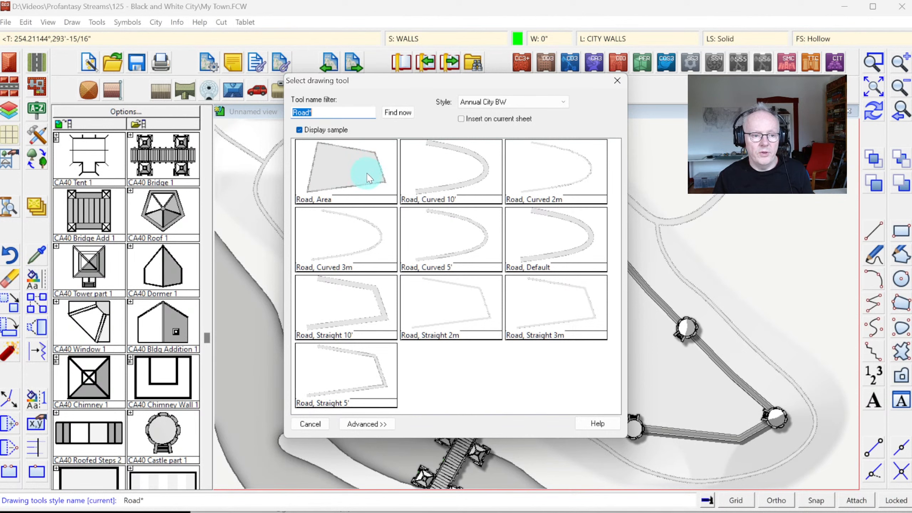
left_click(339, 166)
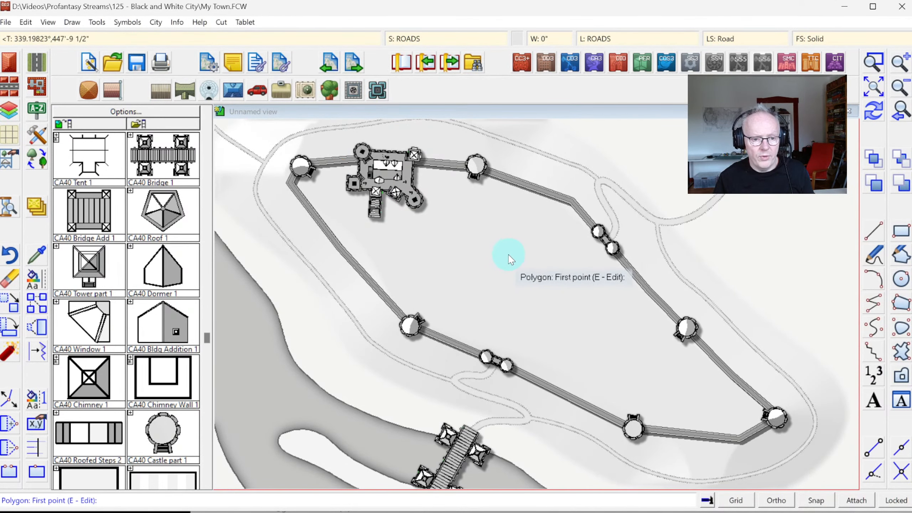
left_click(496, 247)
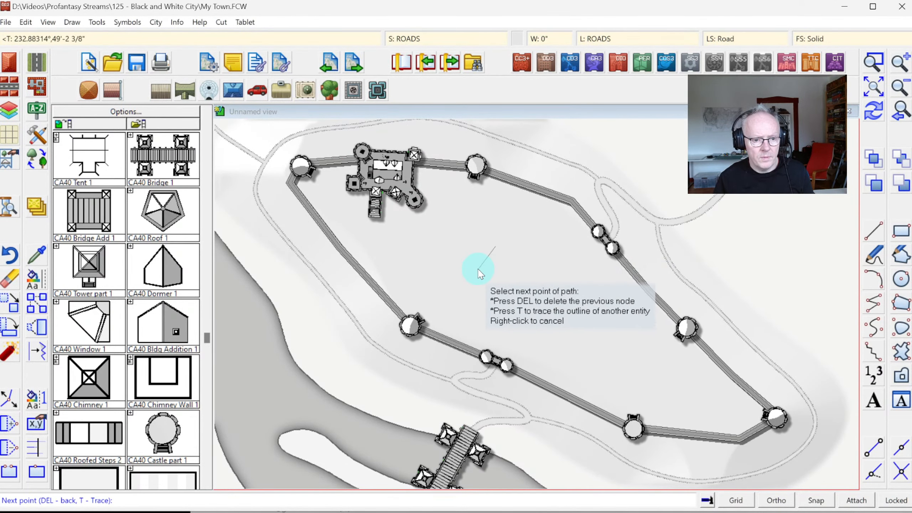
left_click(478, 268)
left_click(526, 308)
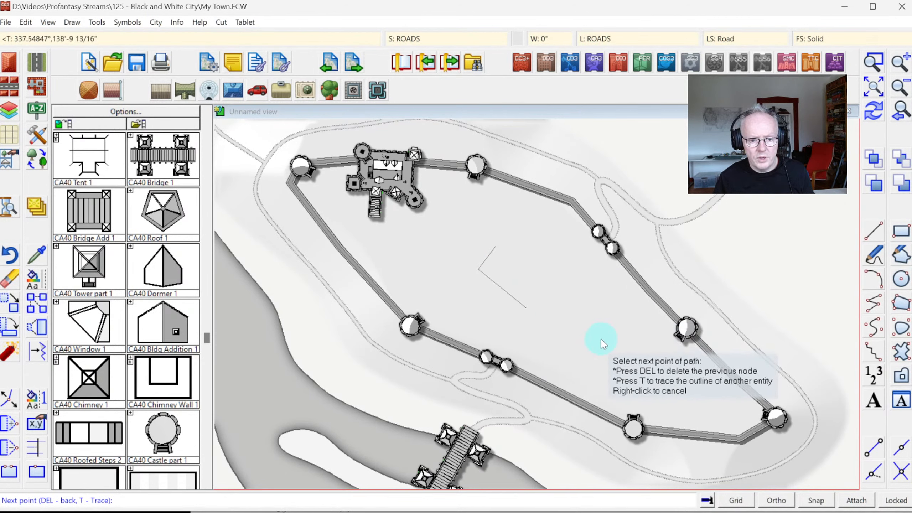
left_click(587, 332)
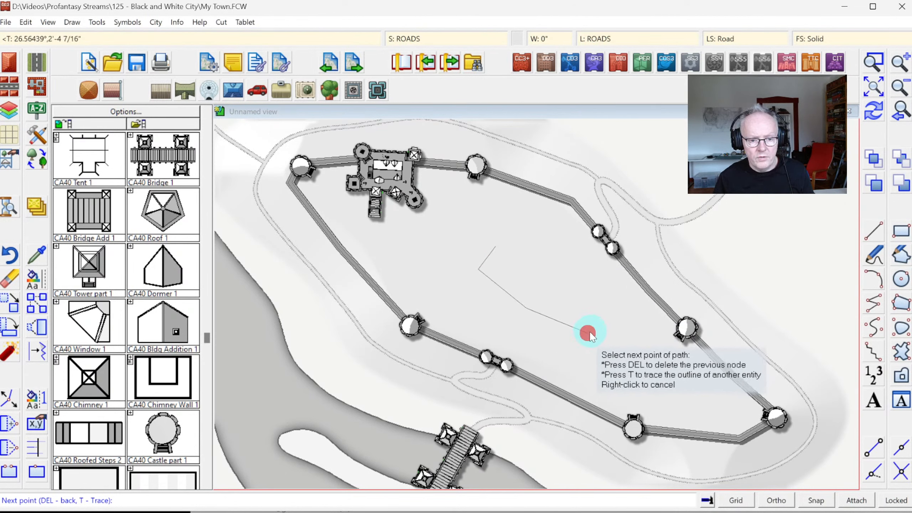
left_click(604, 311)
left_click(556, 265)
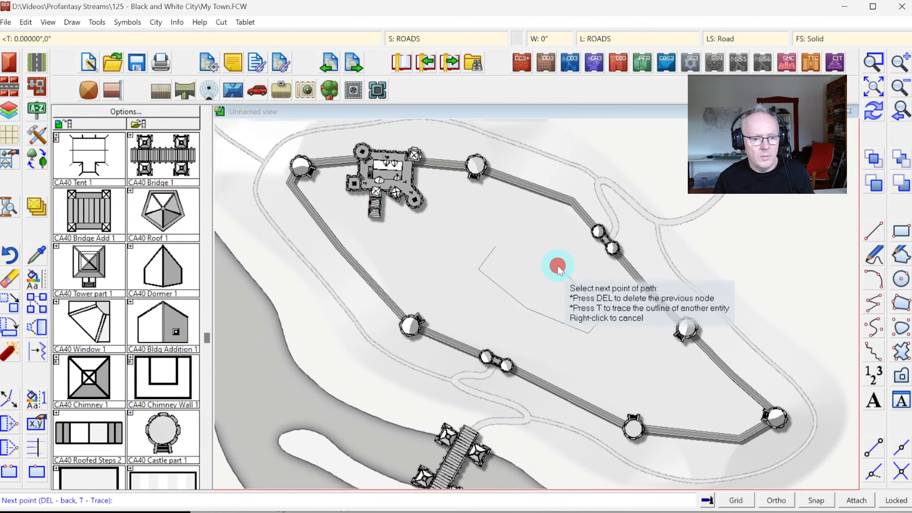
right_click(505, 248)
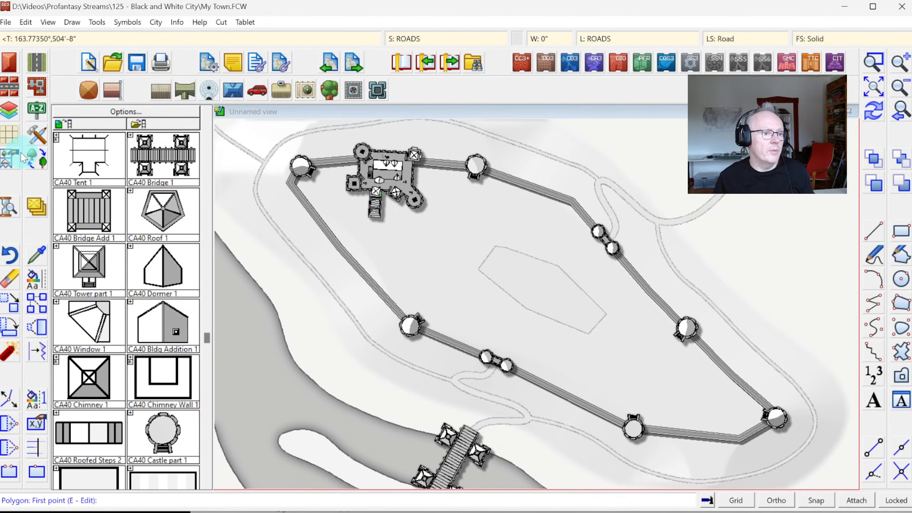
Draw a Road, Straight 10' street from the northeast gate through the central square to the south gate, bending inside the square
left_click(34, 58)
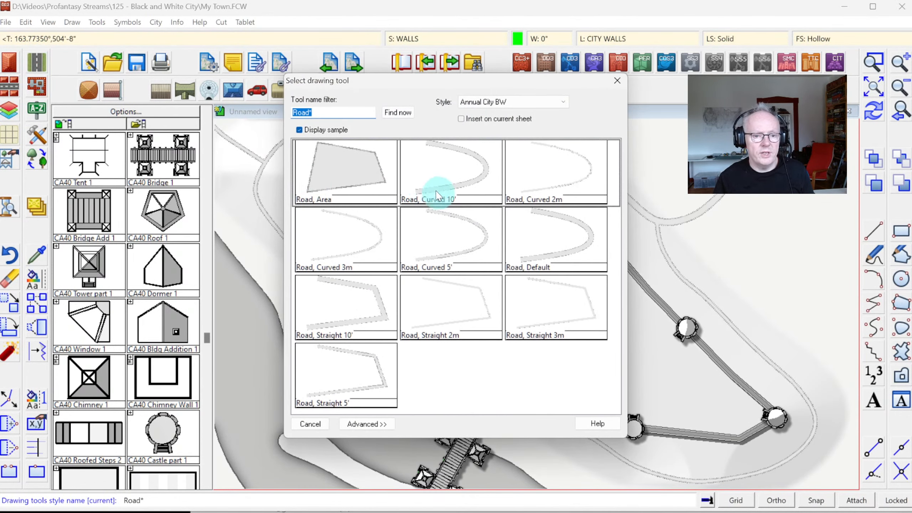
double_click(361, 307)
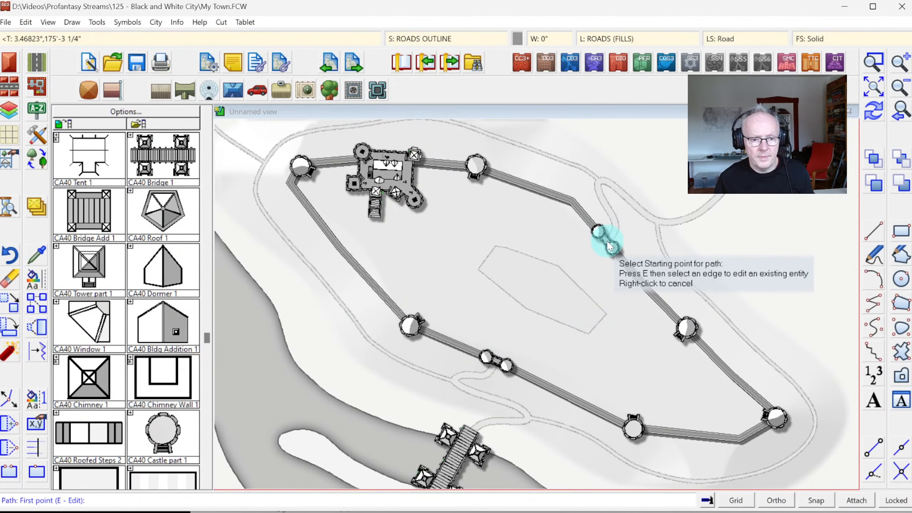
left_click(607, 243)
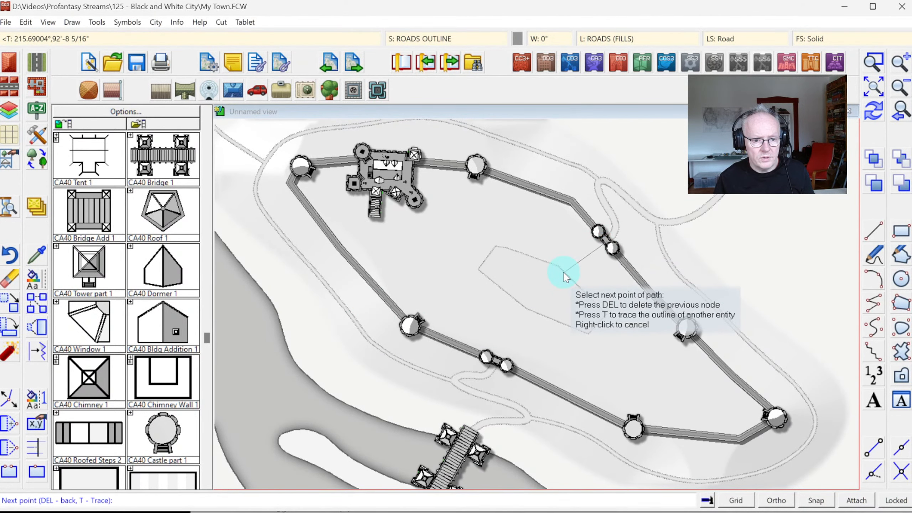
left_click(546, 284)
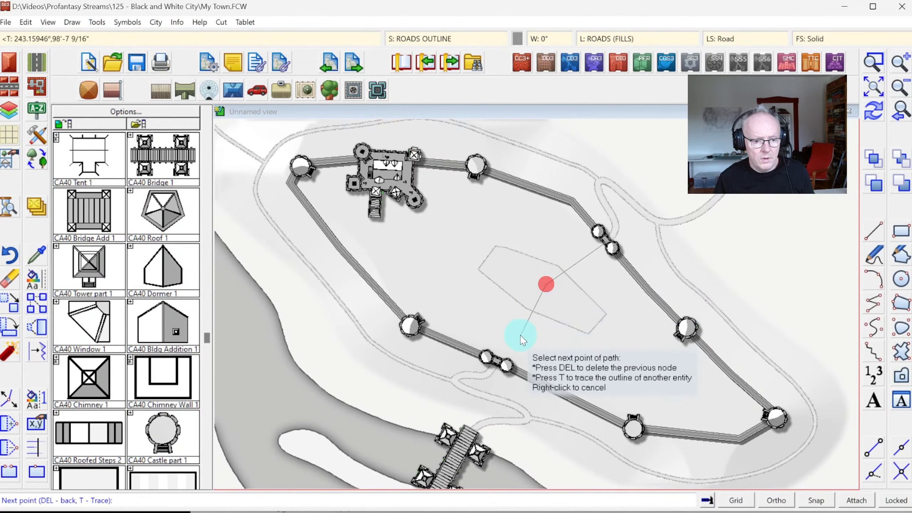
right_click(501, 359)
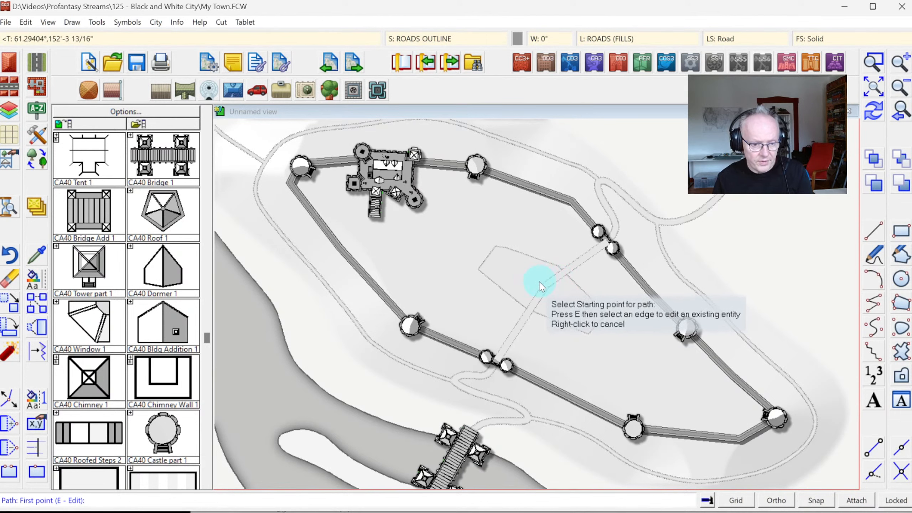
Draw a street from the gate road's bend in the central square, passing south of the castle, to the northwest corner tower
key("e")
left_click(545, 287)
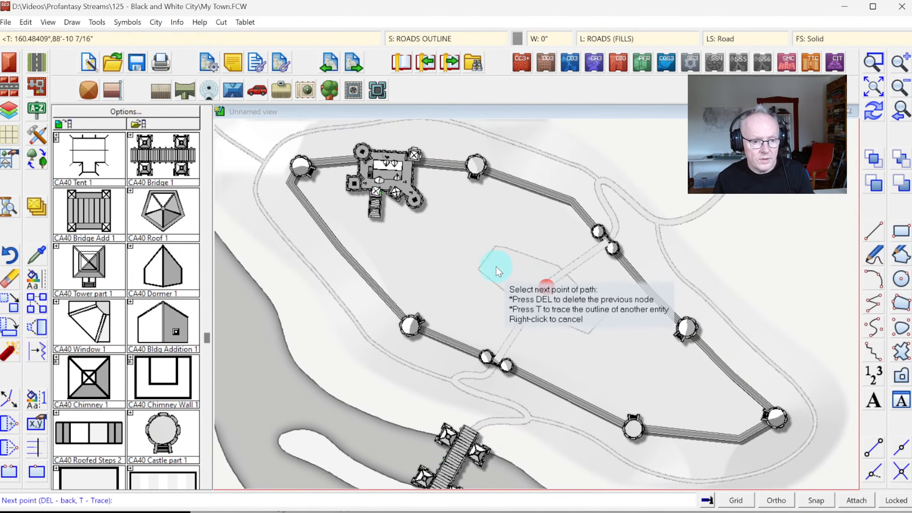
left_click(488, 258)
left_click(426, 246)
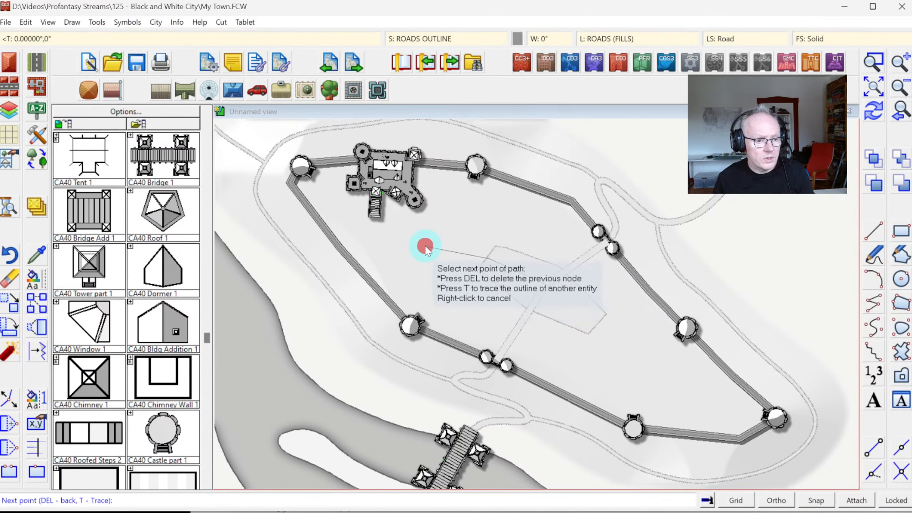
left_click(389, 231)
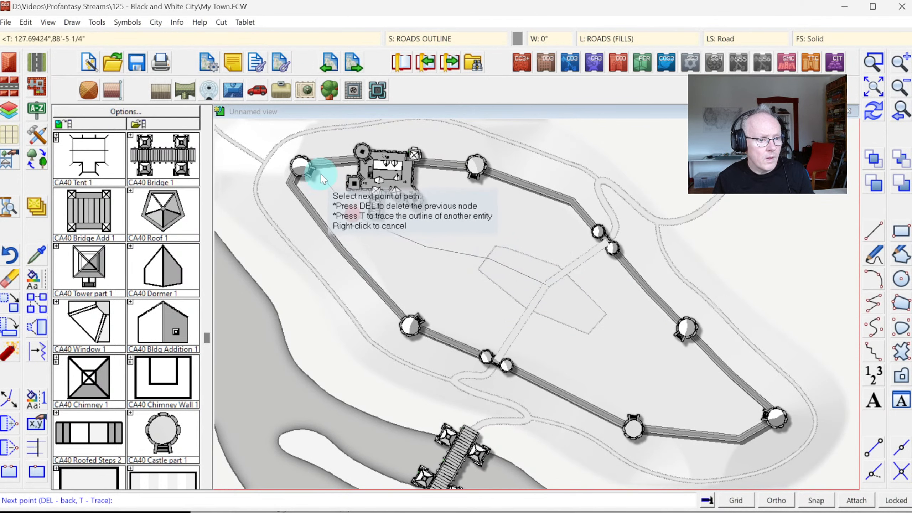
left_click(307, 170)
right_click(306, 171)
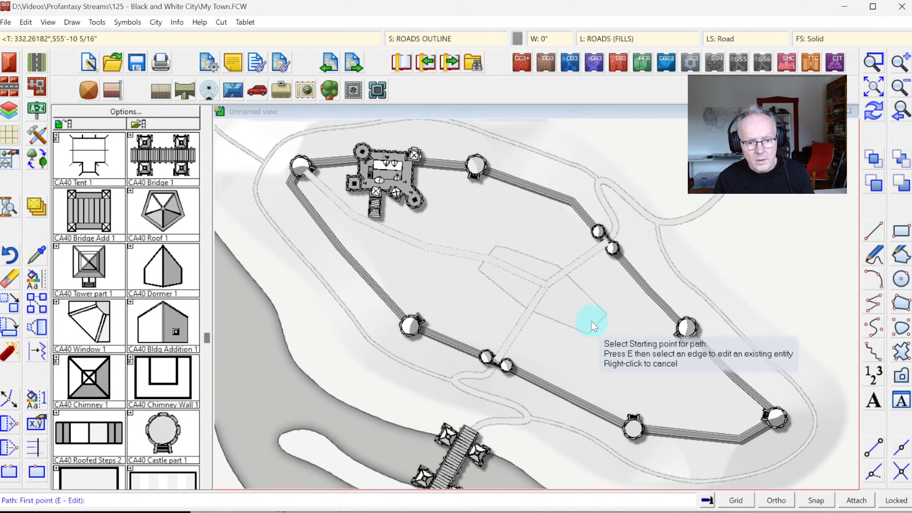
Draw a street from the gate road's bend in the central square southeast to the tower at the wall's southeast corner
key("F5")
left_click(545, 285)
left_click(576, 312)
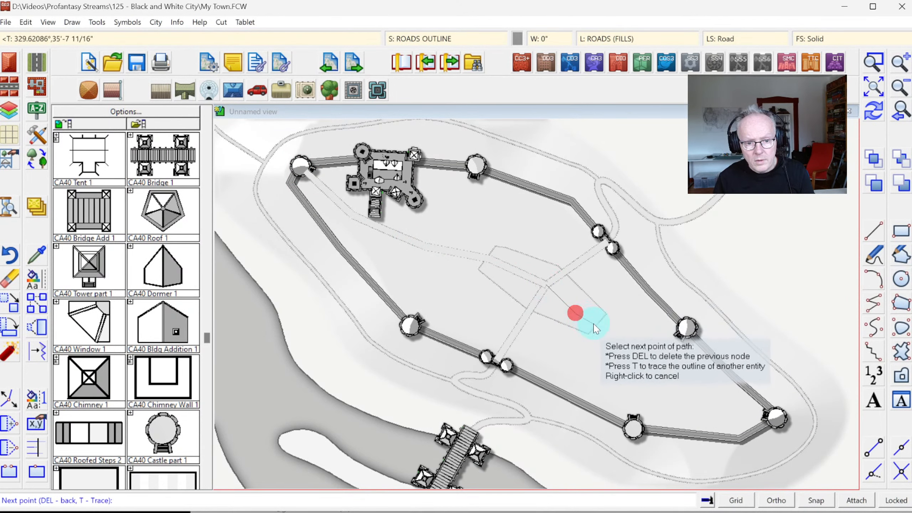
left_click(596, 326)
left_click(619, 346)
left_click(644, 360)
left_click(666, 379)
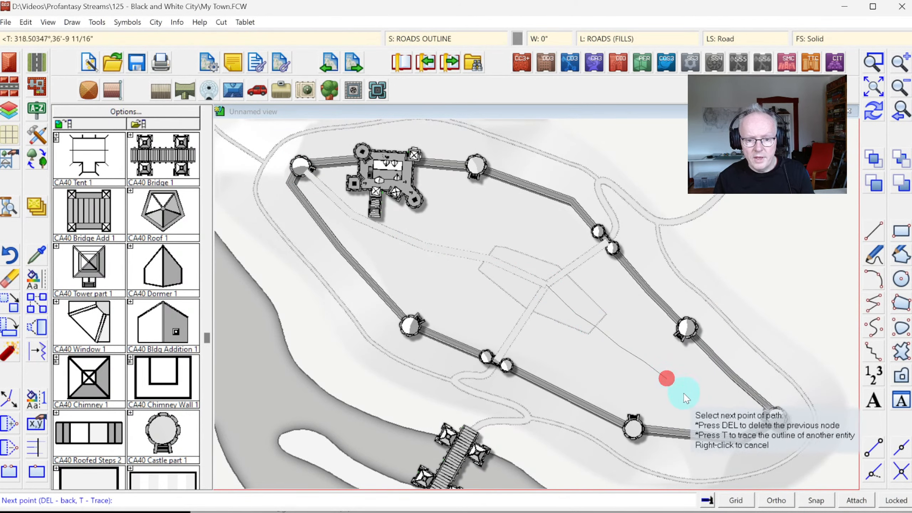
left_click(712, 406)
left_click(769, 416)
right_click(769, 416)
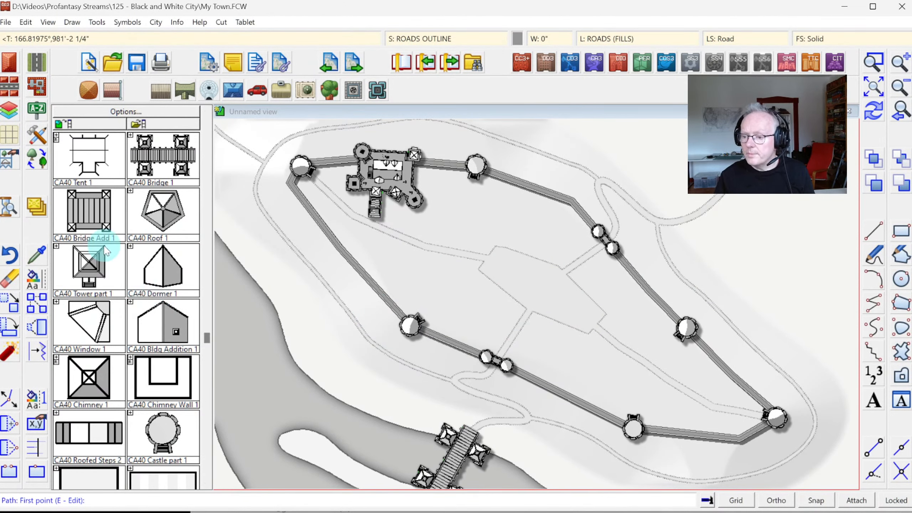
Draw a Road, Straight 5' ring street just inside the city walls, starting and ending on the northwest tower street south of the castle
right_click(34, 56)
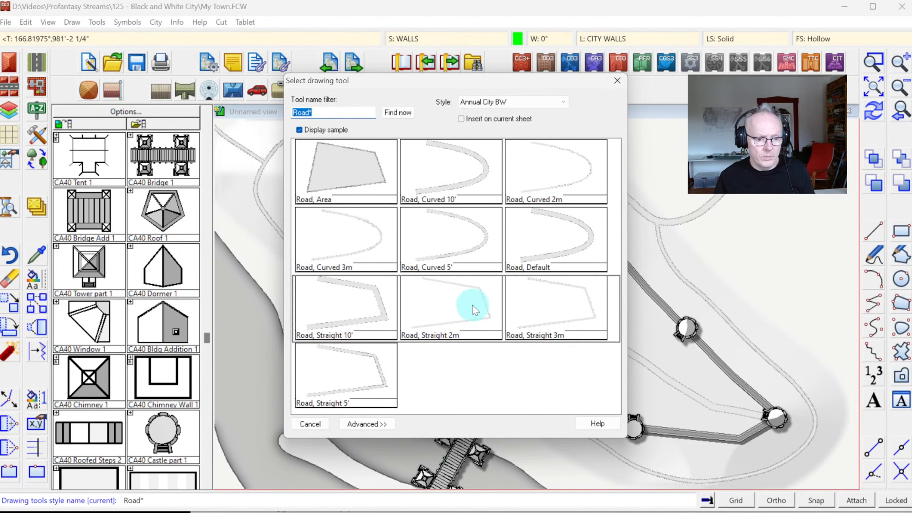
left_click(347, 367)
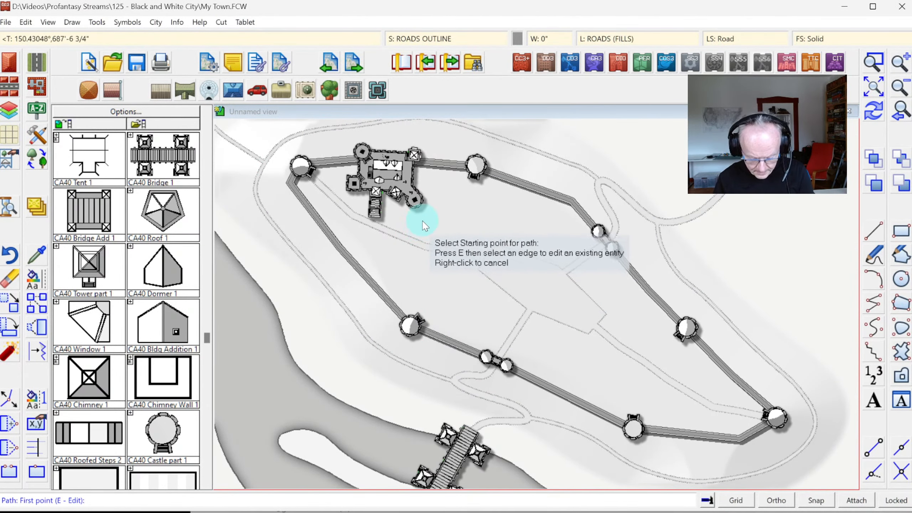
key("F7")
left_click(404, 241)
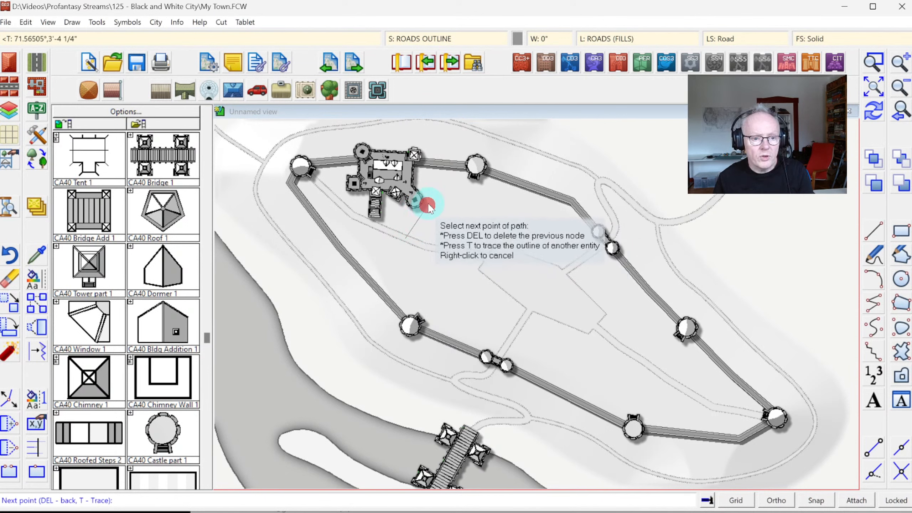
left_click(439, 183)
left_click(488, 196)
left_click(541, 208)
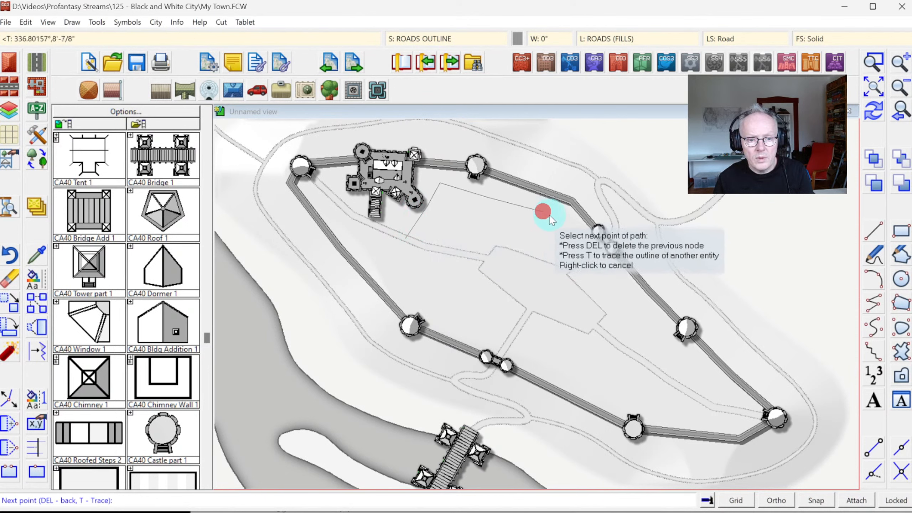
left_click(580, 239)
left_click(599, 270)
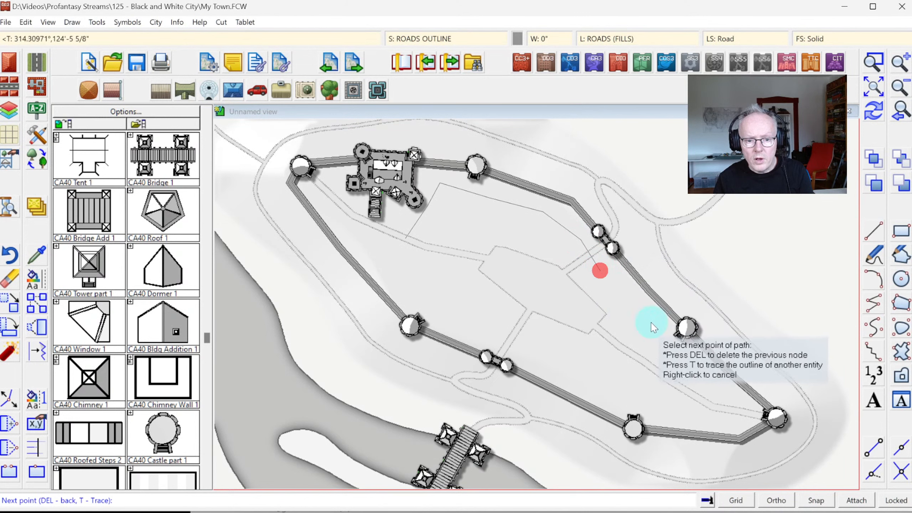
left_click(654, 325)
left_click(679, 357)
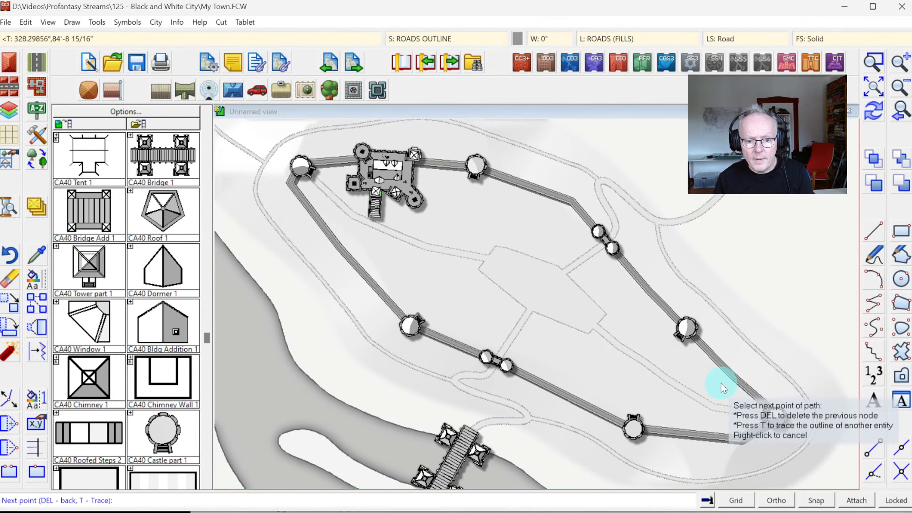
left_click(721, 382)
left_click(702, 424)
left_click(647, 415)
left_click(594, 386)
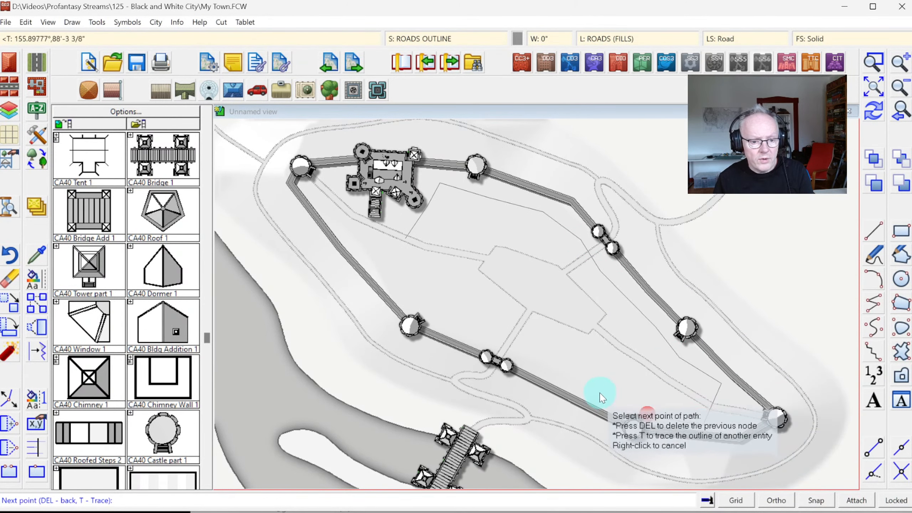
left_click(508, 337)
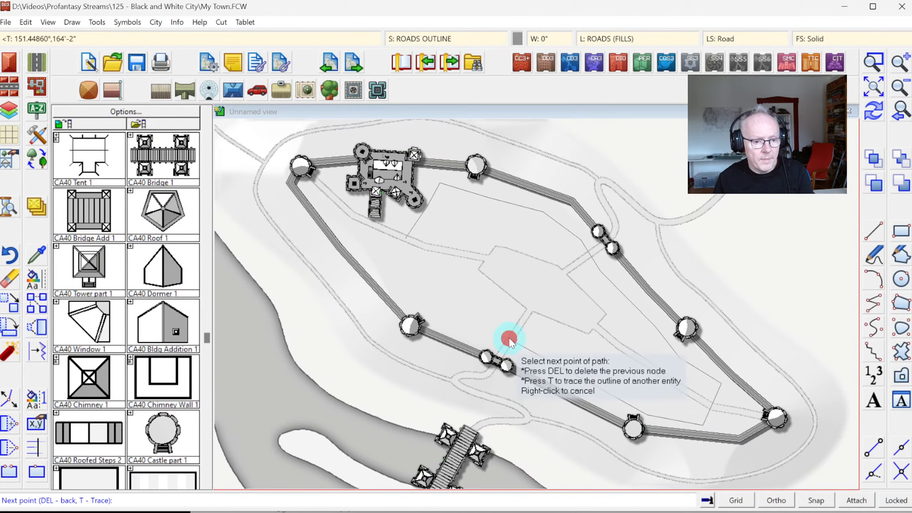
left_click(434, 306)
left_click(381, 261)
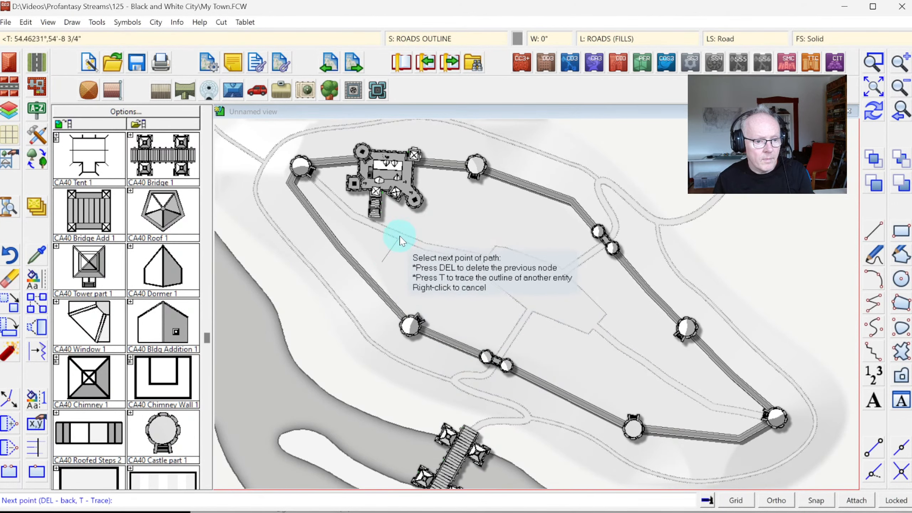
right_click(398, 236)
Draw a short side street from the ring street's southwest side to the central square's southwest edge, attached at both ends
key("F7")
left_click(464, 319)
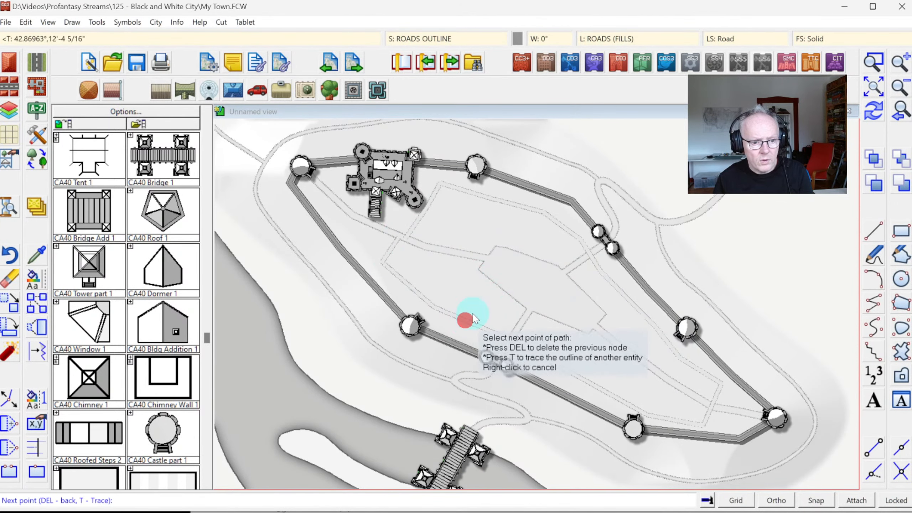
key("F7")
left_click(496, 287)
right_click(494, 288)
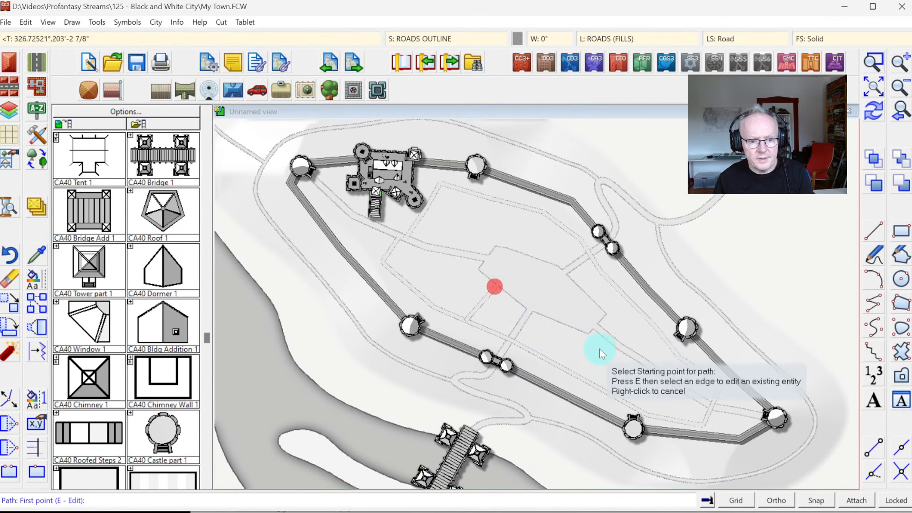
Draw a short side street from the southeast tower street to the ring street's southwest side, attached at both ends
key("F7")
left_click(626, 350)
key("F7")
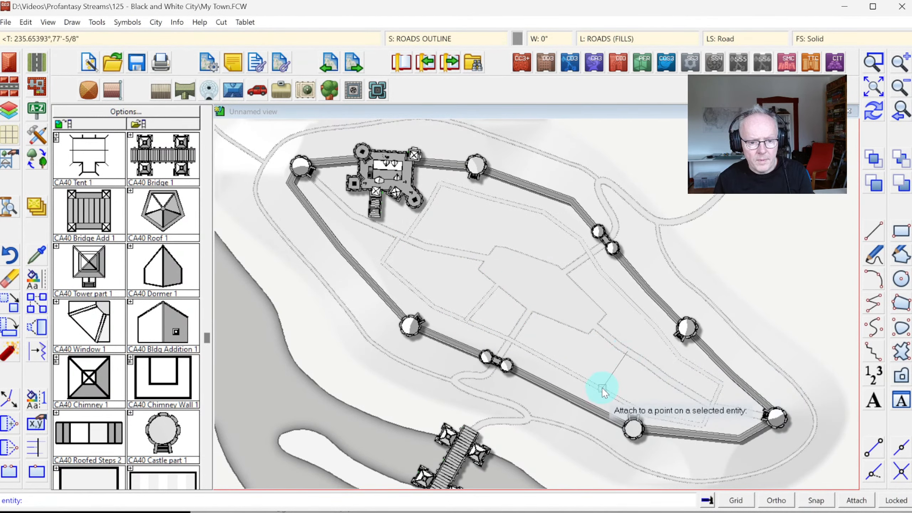
left_click(602, 389)
right_click(601, 388)
Draw a short side street from the central square's north edge to the ring street's north side, attached at both ends
key("F7")
left_click(511, 250)
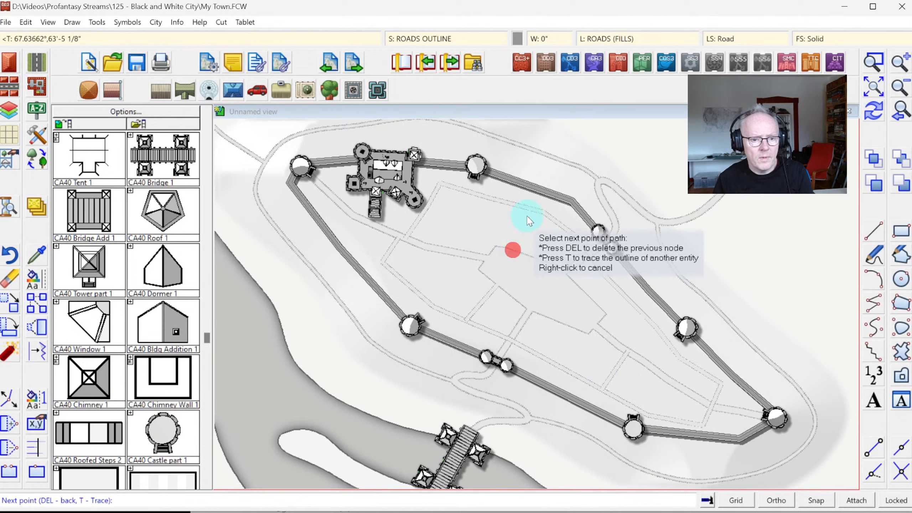
key("F7")
left_click(527, 206)
right_click(527, 206)
Draw a short side street from the ring street's northeast side near the east tower to the southeast tower street, attached at both ends
key("F7")
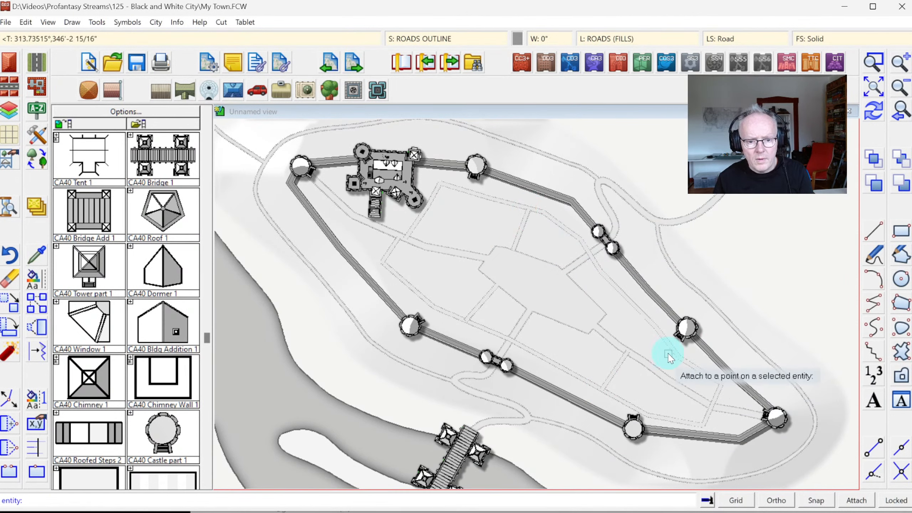
left_click(677, 354)
key("F7")
left_click(662, 375)
right_click(662, 376)
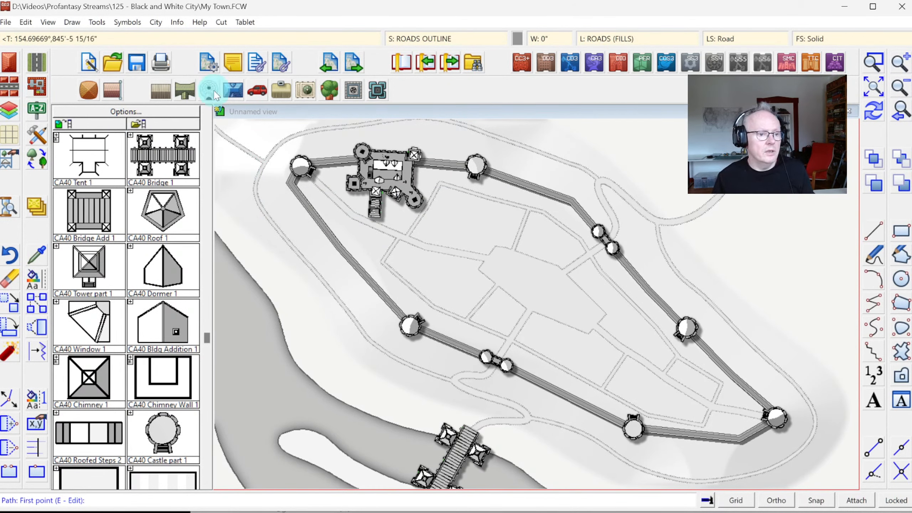
Place a CA40 Church 1 symbol at the west end of the central square, aligned with the square's edge
left_click(207, 124)
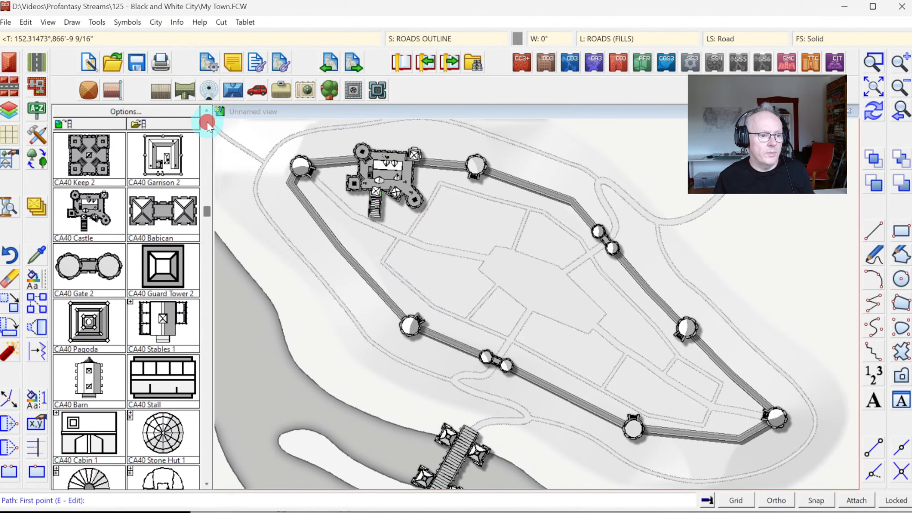
left_click(207, 124)
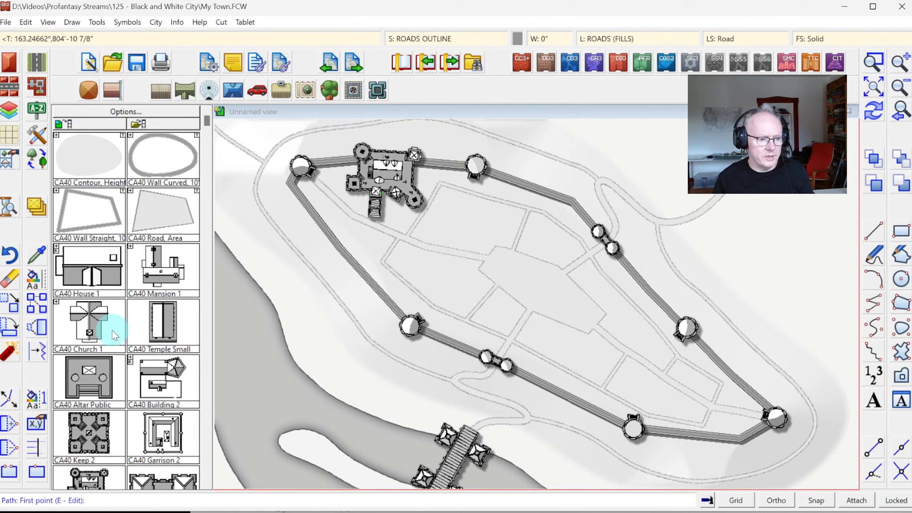
left_click(92, 325)
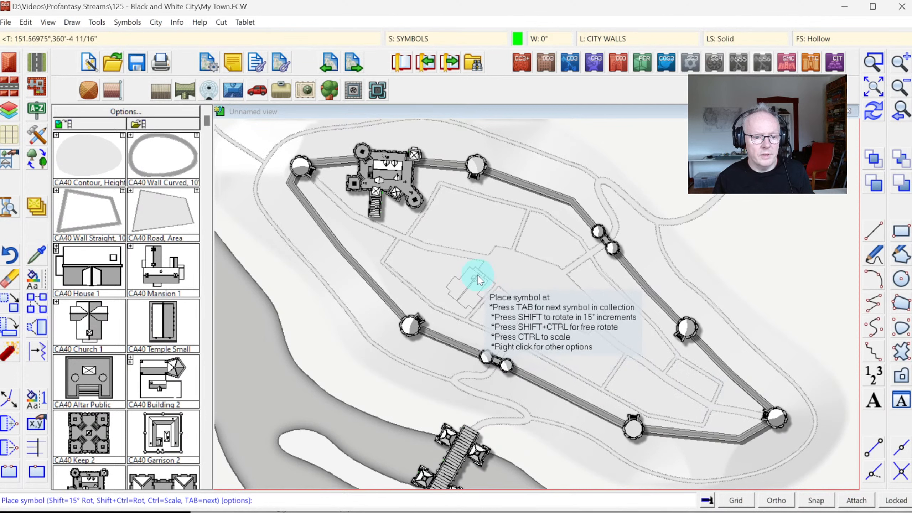
left_click(478, 279)
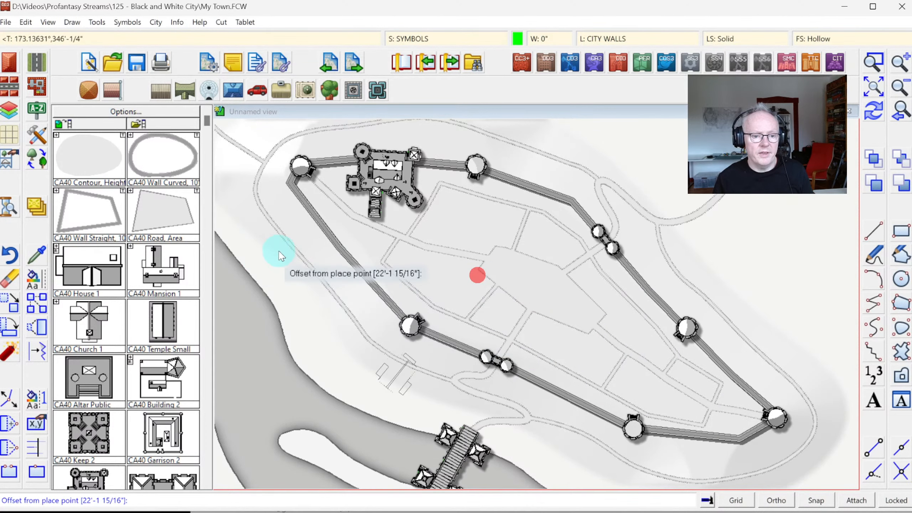
right_click(463, 249)
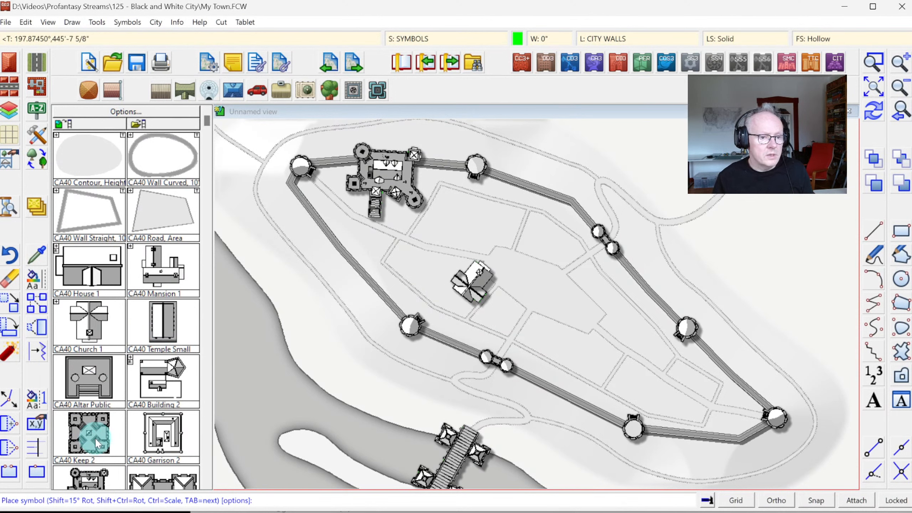
Place a CA40 Mansion 1 symbol in the block east of the castle, along the ring street
left_click(109, 270)
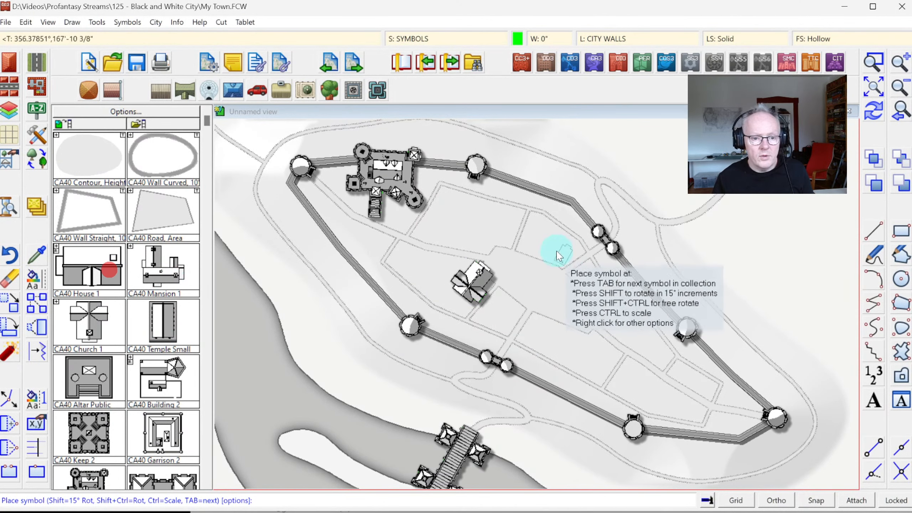
left_click(166, 270)
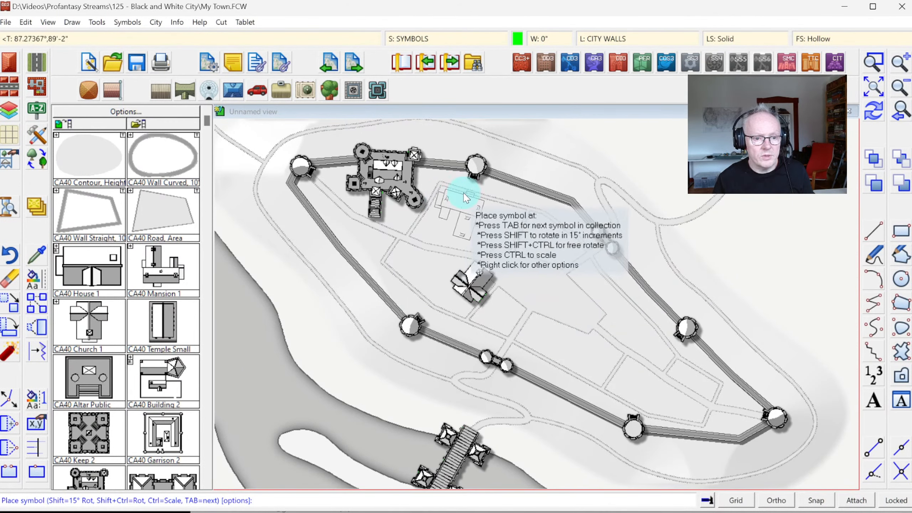
left_click(464, 196)
left_click(465, 194)
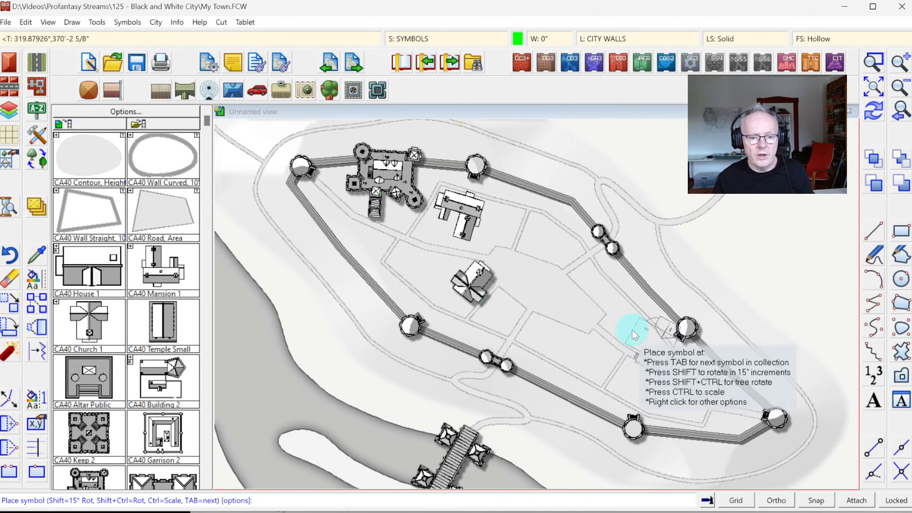
Place a house from the CA40 House 1 collection on the central square's north edge, just east of the side street
double_click(207, 482)
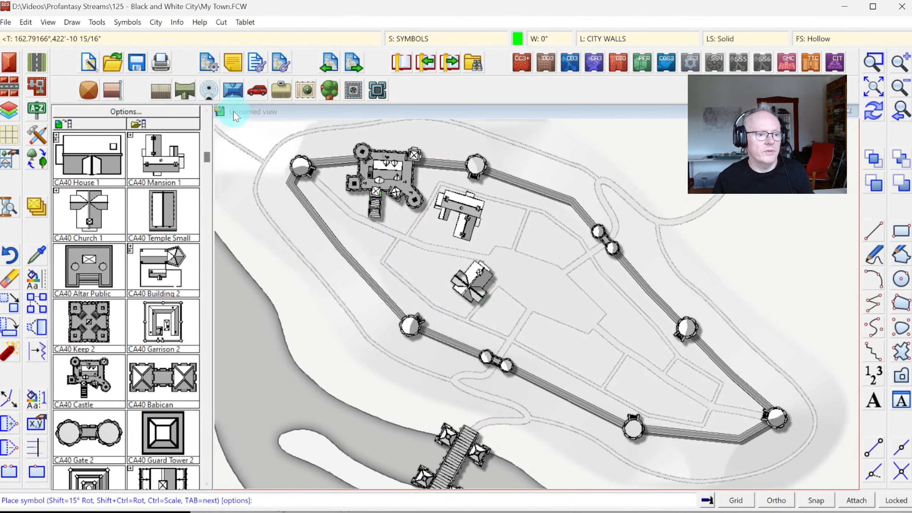
left_click(207, 110)
left_click(207, 110)
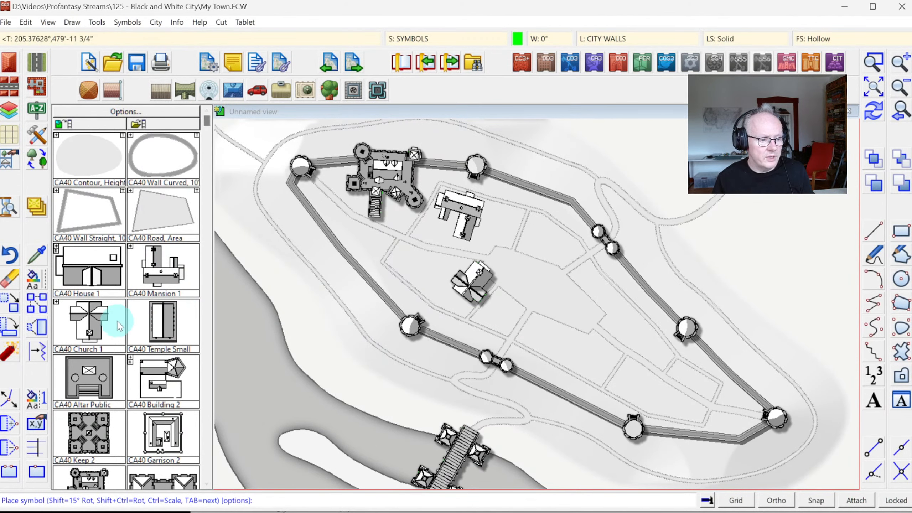
left_click(90, 276)
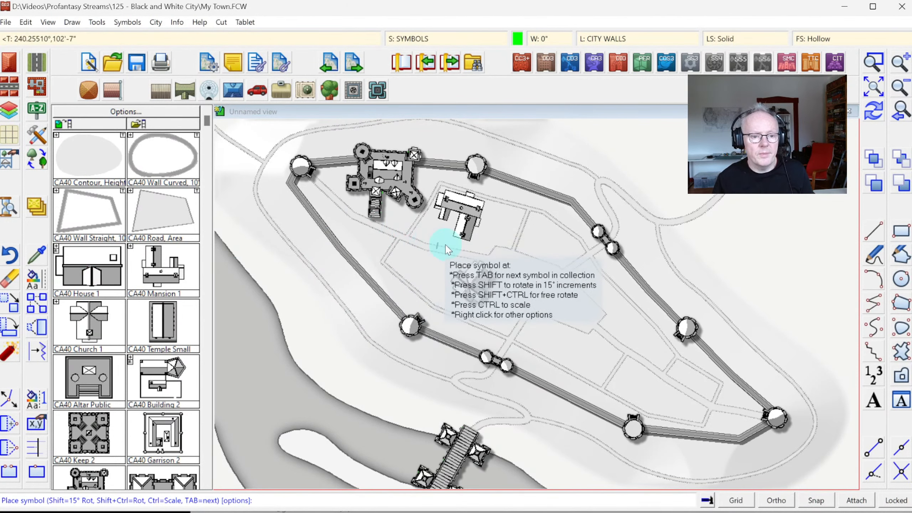
left_click(527, 254)
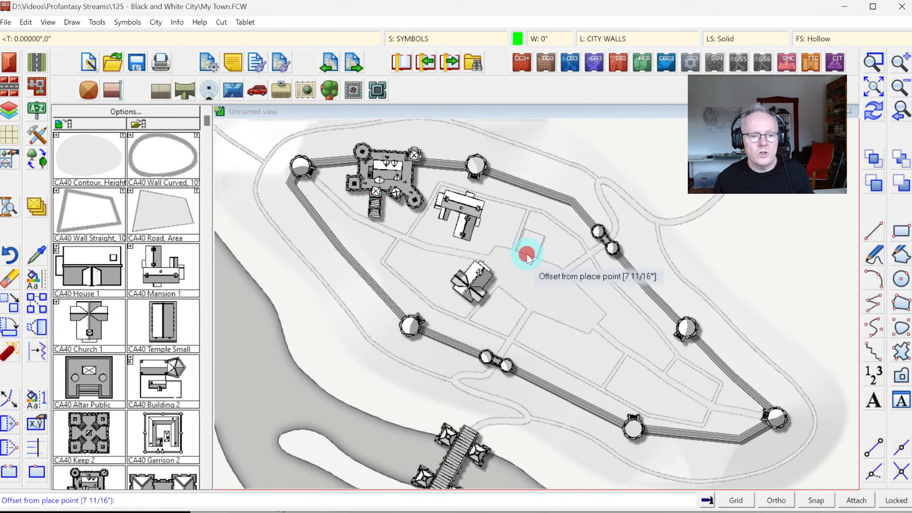
left_click(528, 255)
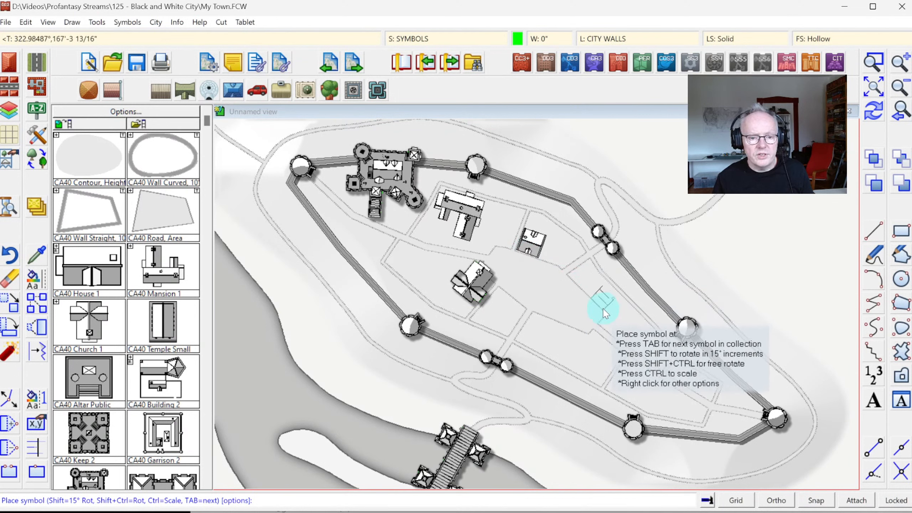
Place two more houses side by side along the central square's northeast edge
left_click(606, 312)
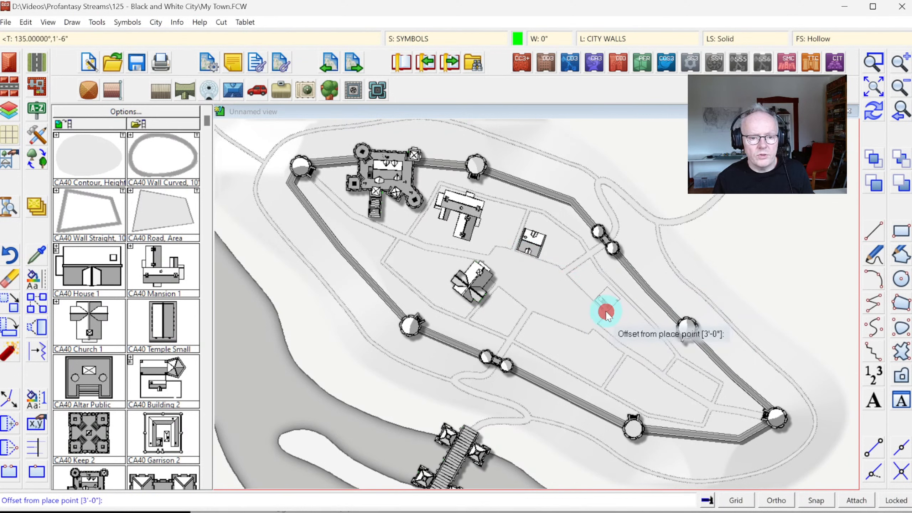
left_click(609, 315)
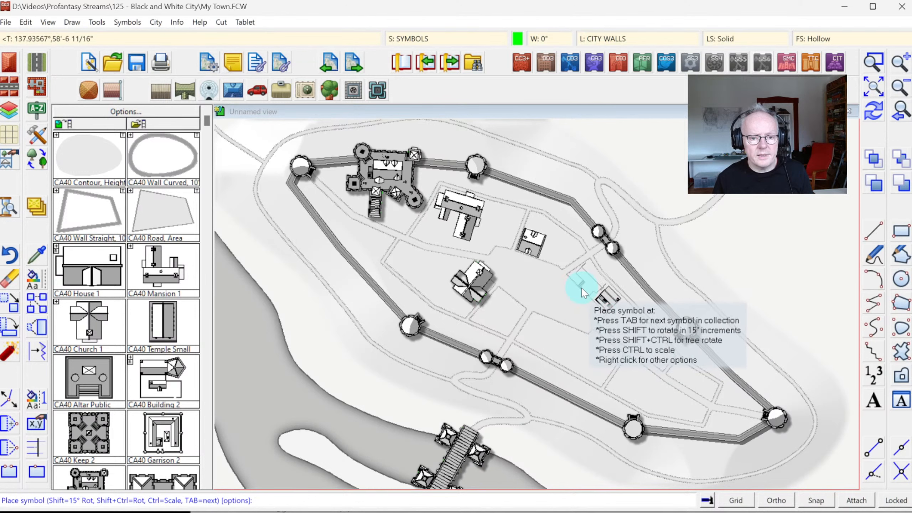
left_click(581, 287)
left_click(583, 289)
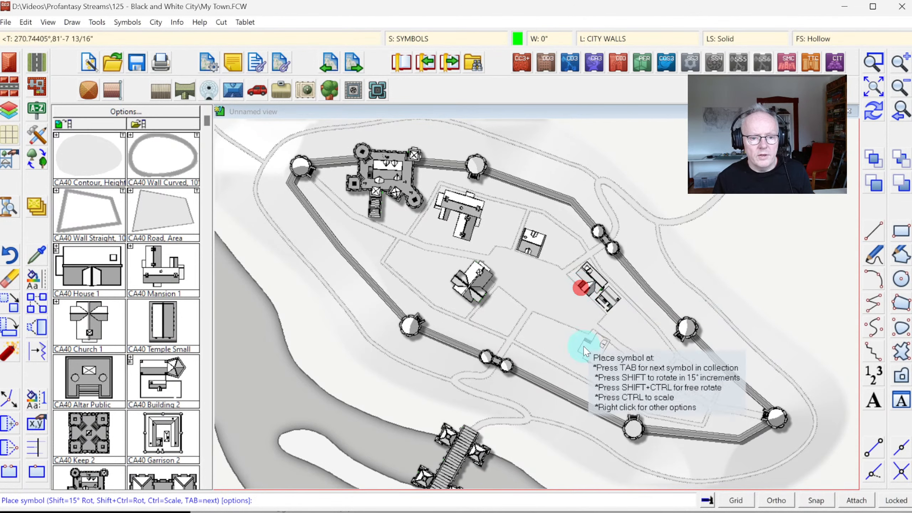
Place three houses along the central square's southwest edge and a small one west of the house on its north edge
left_click(546, 317)
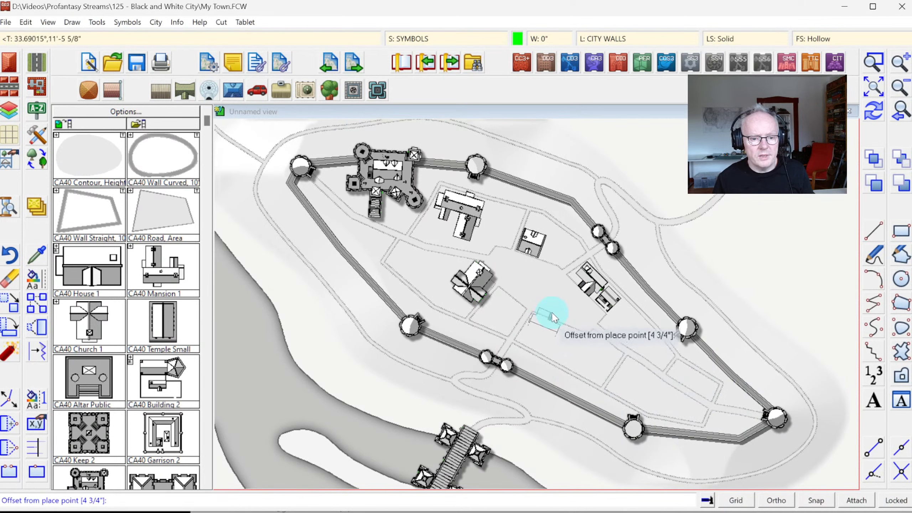
left_click(554, 318)
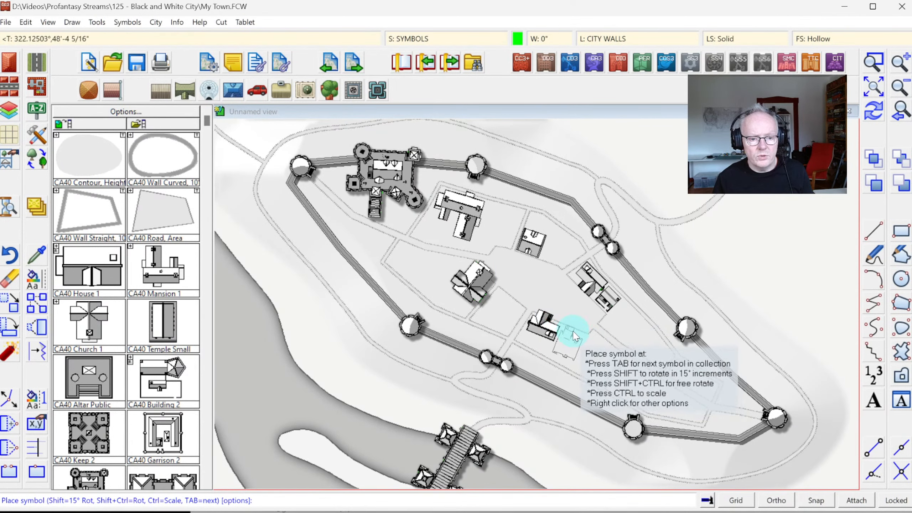
left_click(574, 334)
left_click(573, 322)
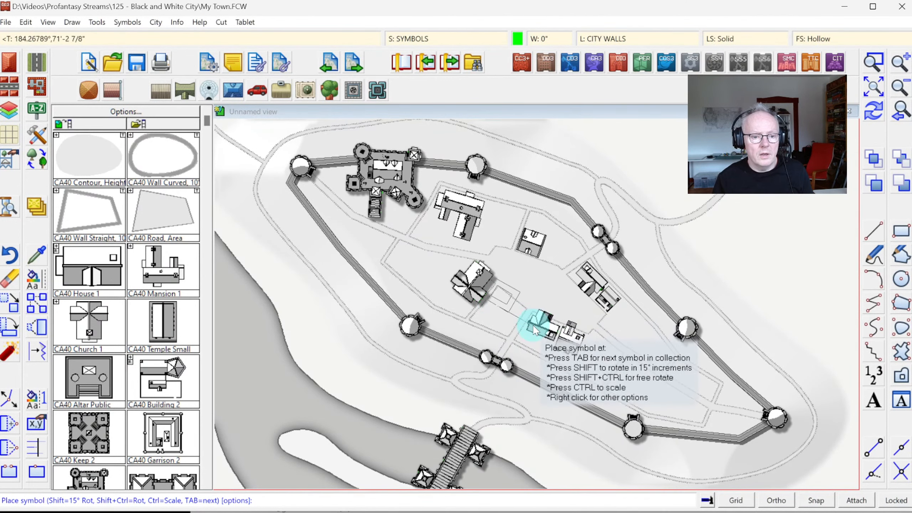
left_click(500, 317)
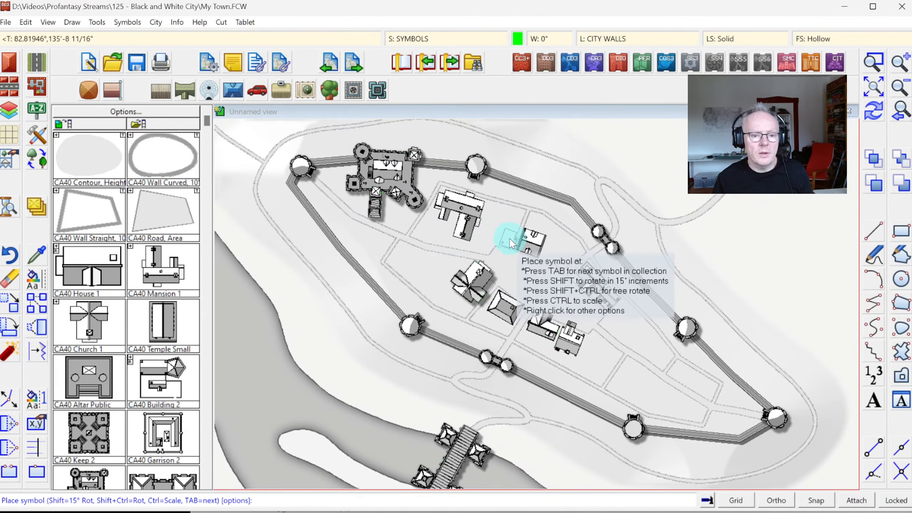
left_click(507, 239)
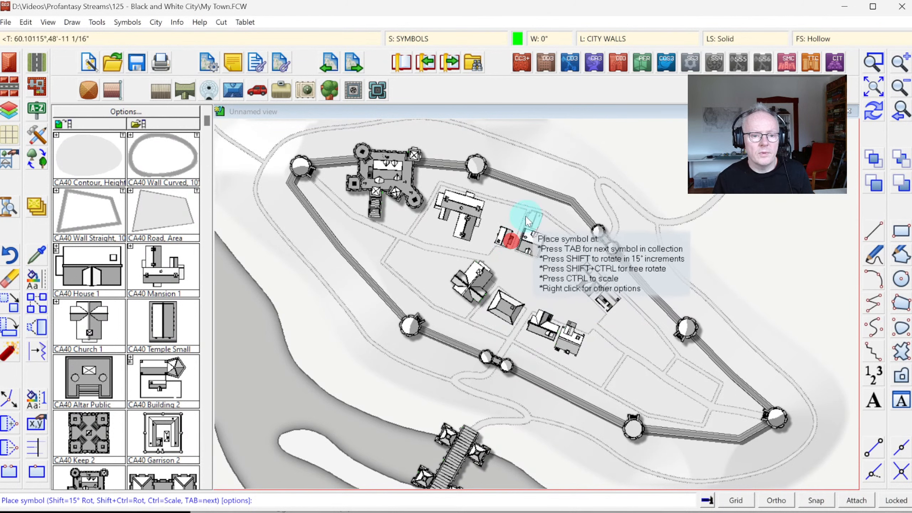
Expand the CA40 House collection and place another house at the southeast end of the row along the square's northeast edge
left_click(58, 248)
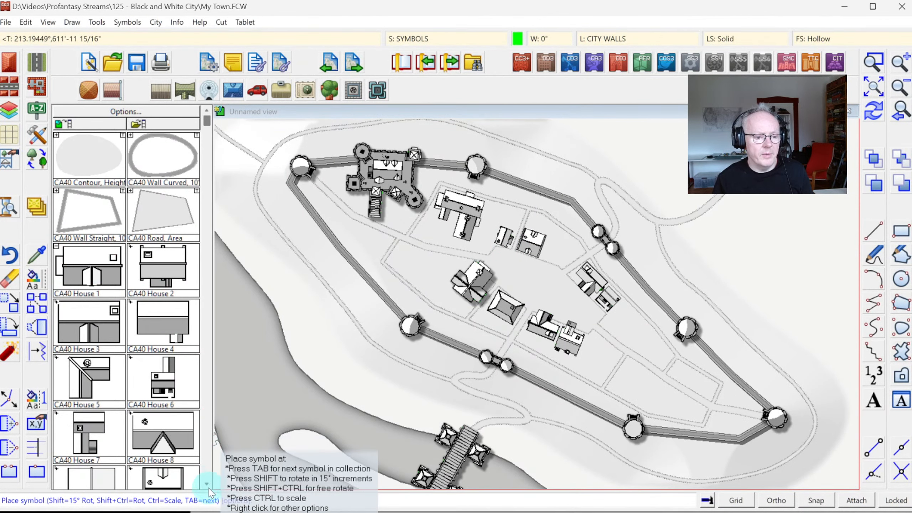
left_click(207, 483)
left_click(207, 484)
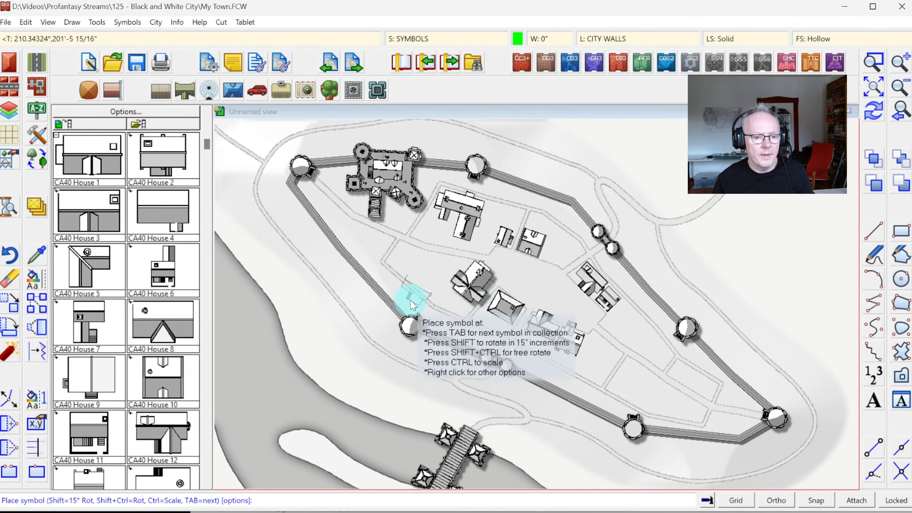
left_click(493, 362)
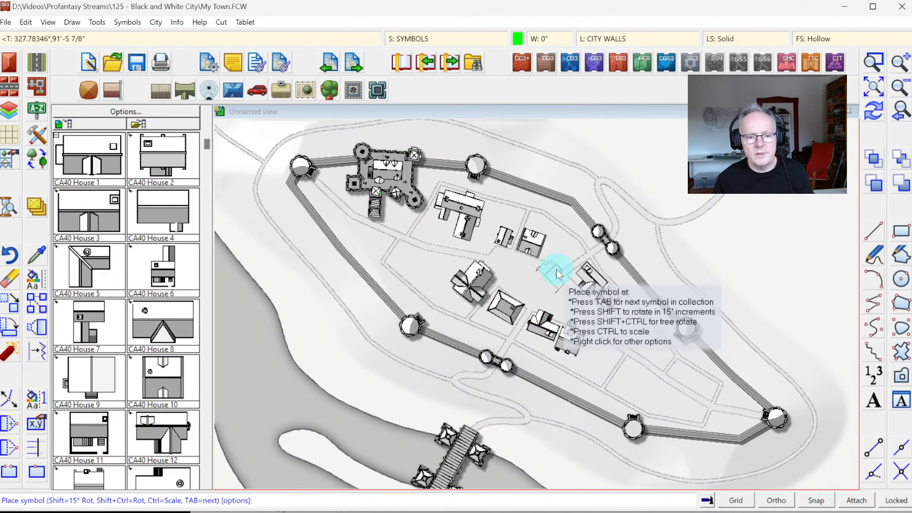
left_click(609, 339)
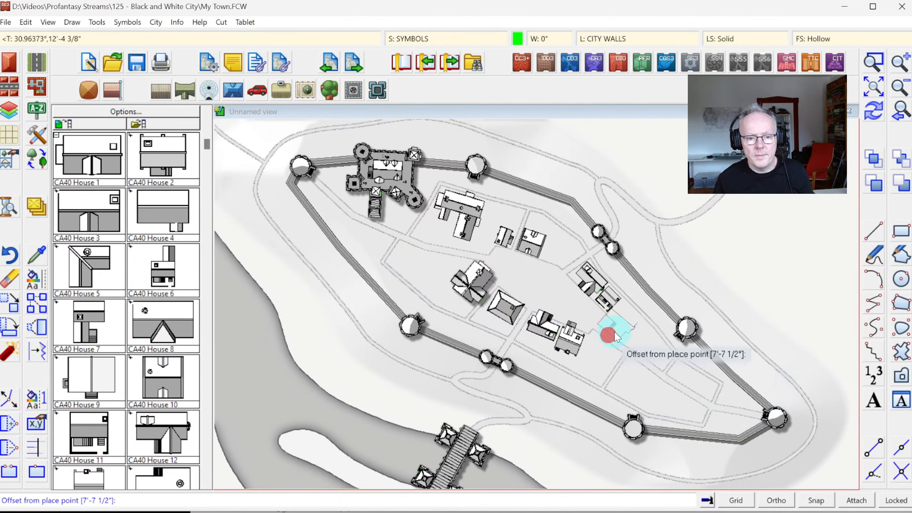
left_click(616, 337)
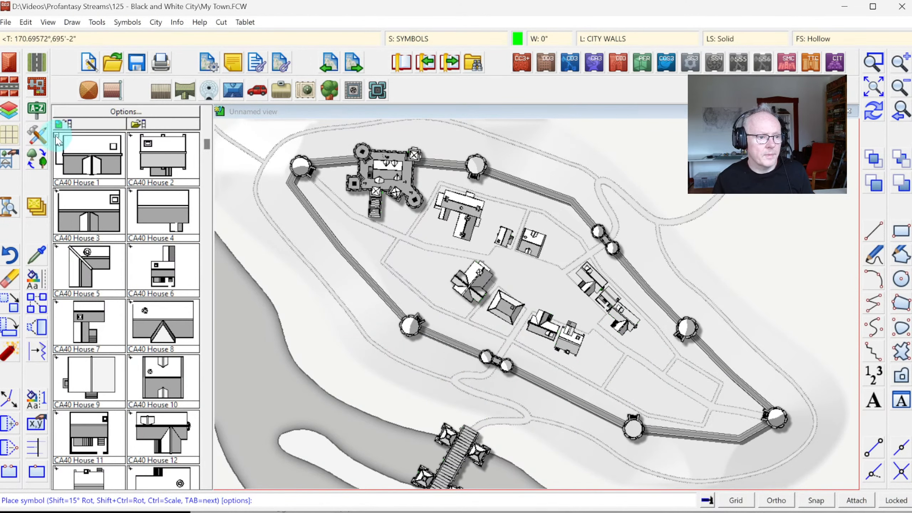
Collapse the house collection and place a large CA40 House 1 collection house at the square's south corner and a small one farther east
left_click(56, 137)
left_click(93, 159)
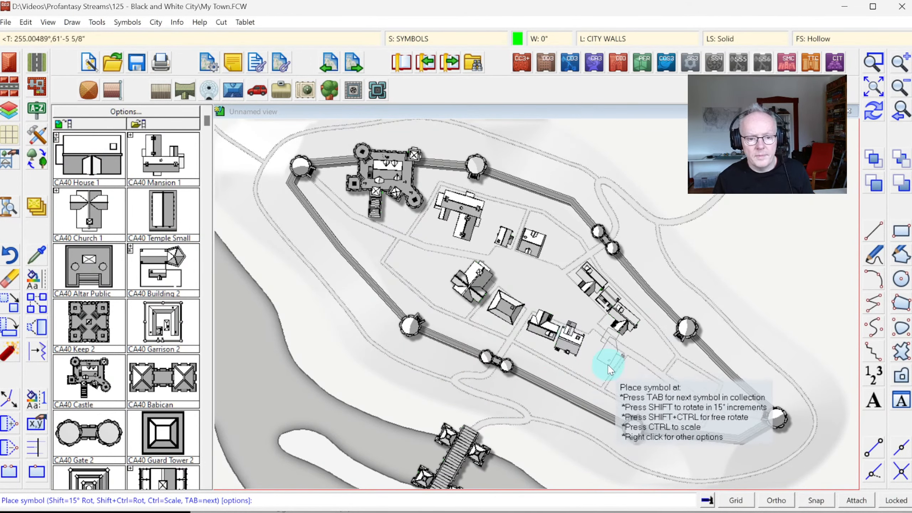
left_click(606, 345)
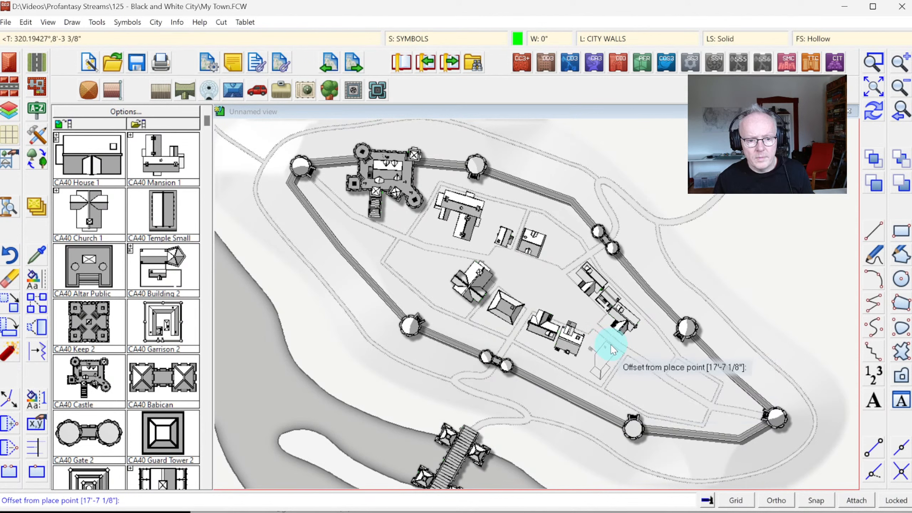
left_click(612, 349)
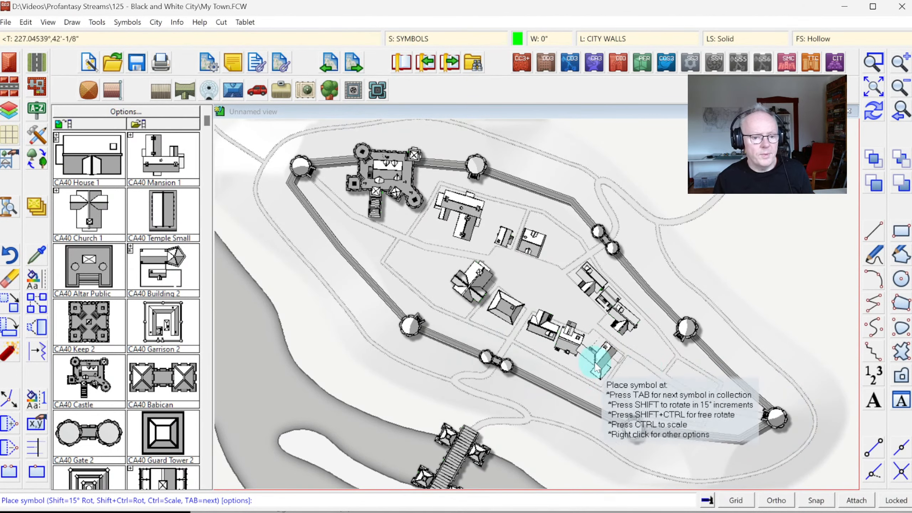
left_click(639, 367)
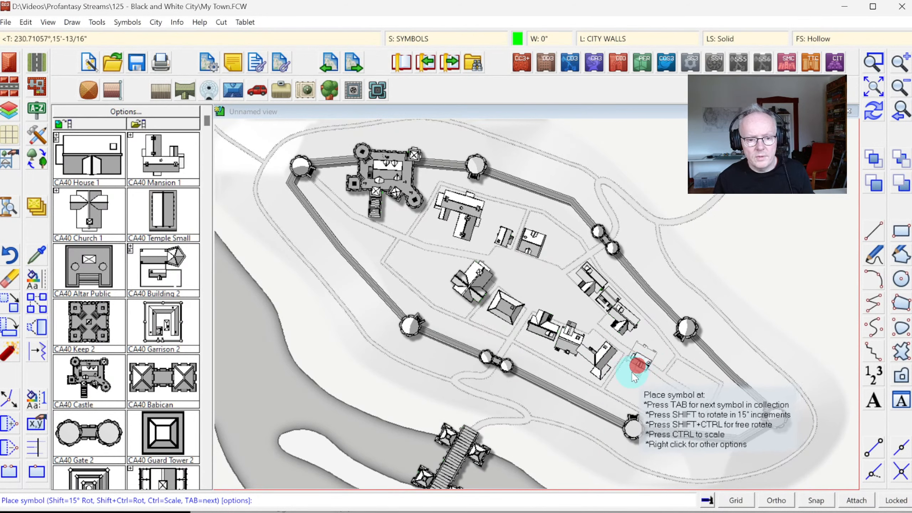
Move the small house east of the square's south corner slightly southwest
left_click(6, 312)
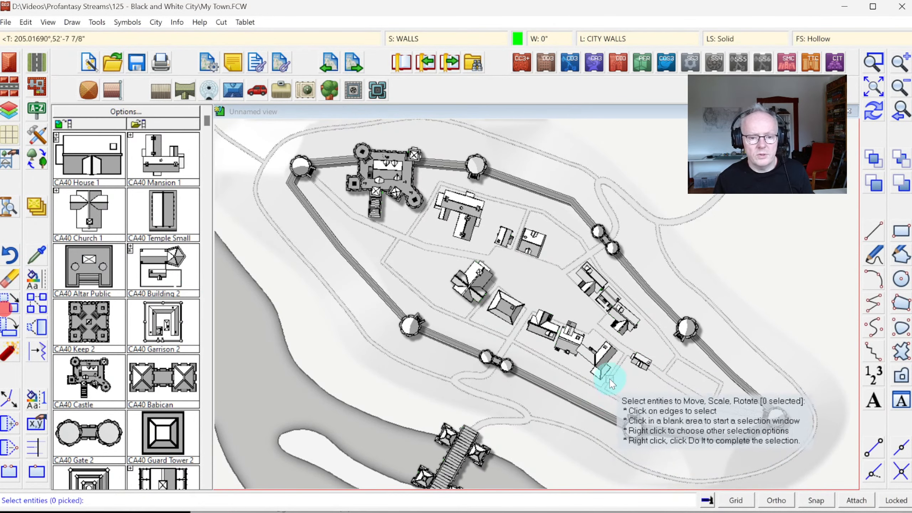
left_click(638, 368)
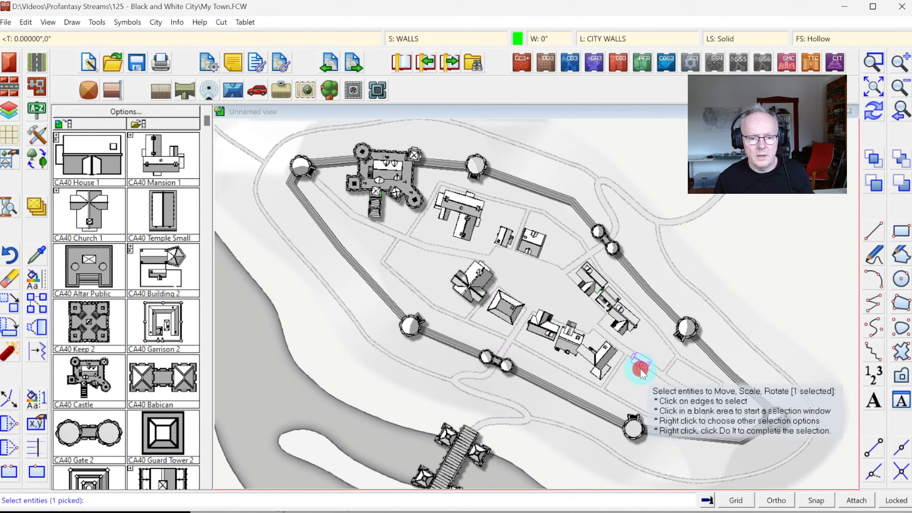
key("d")
left_click(638, 362)
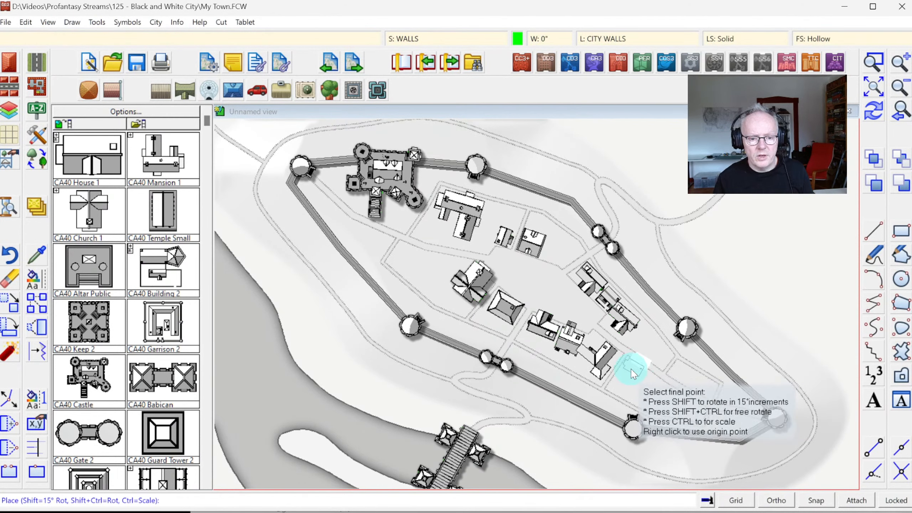
left_click(631, 374)
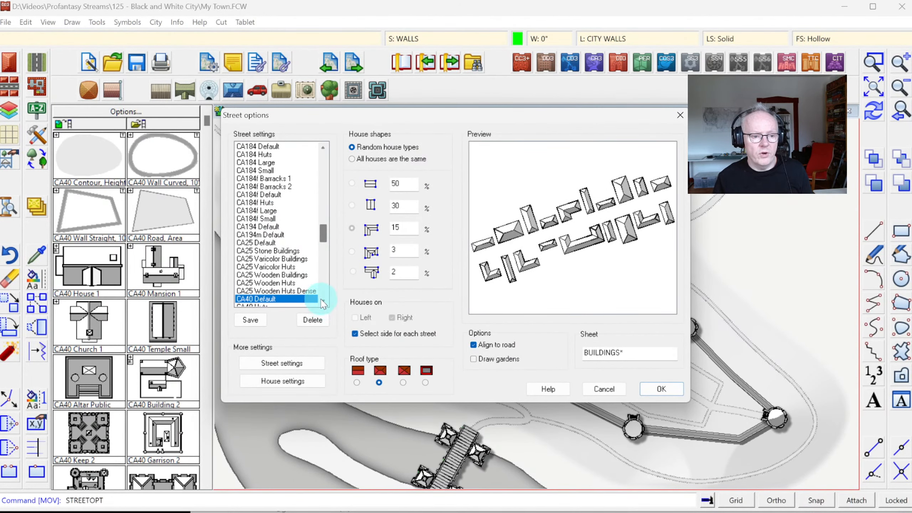
Compare the CA40 street presets in the street options and apply the CA40 Huts setting
scroll(322, 300, "down", 5)
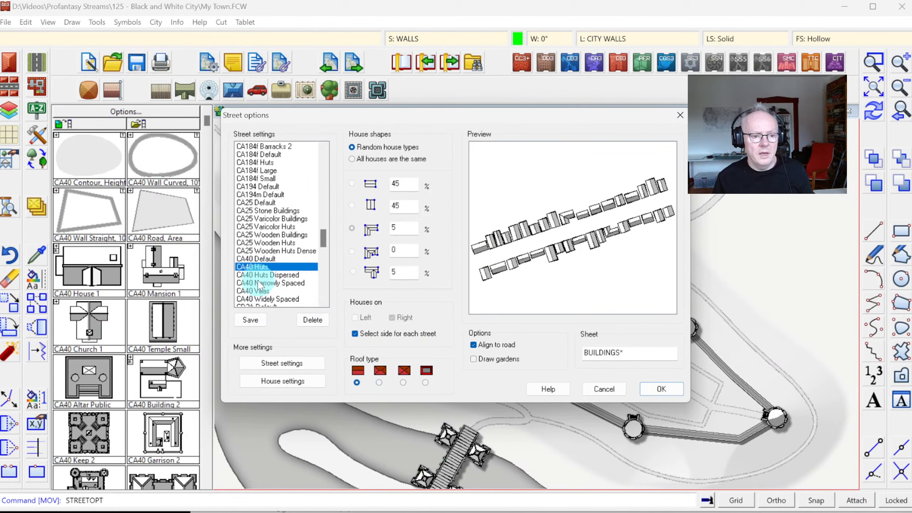
left_click(254, 275)
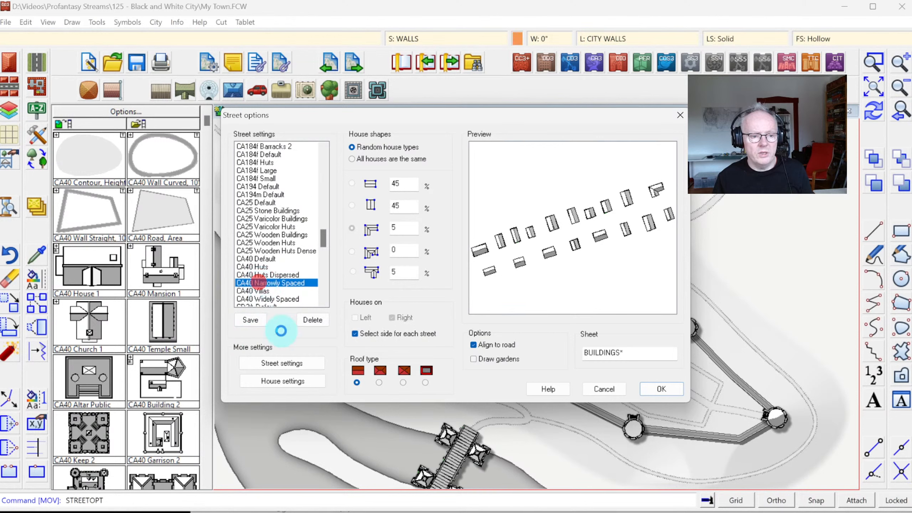
left_click(262, 299)
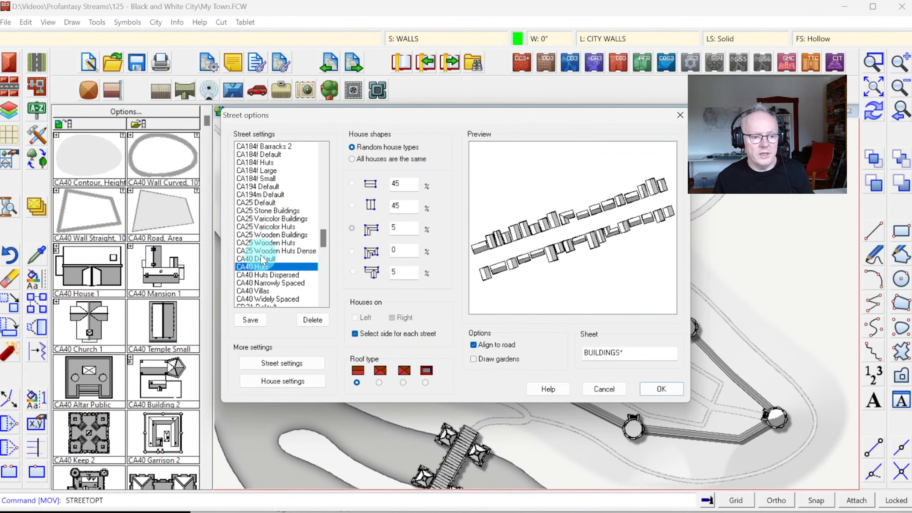
left_click(654, 393)
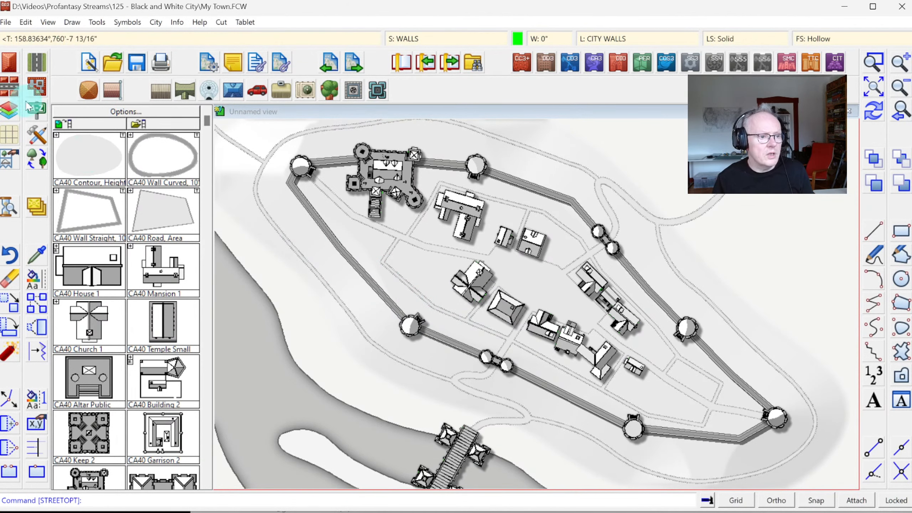
left_click(11, 93)
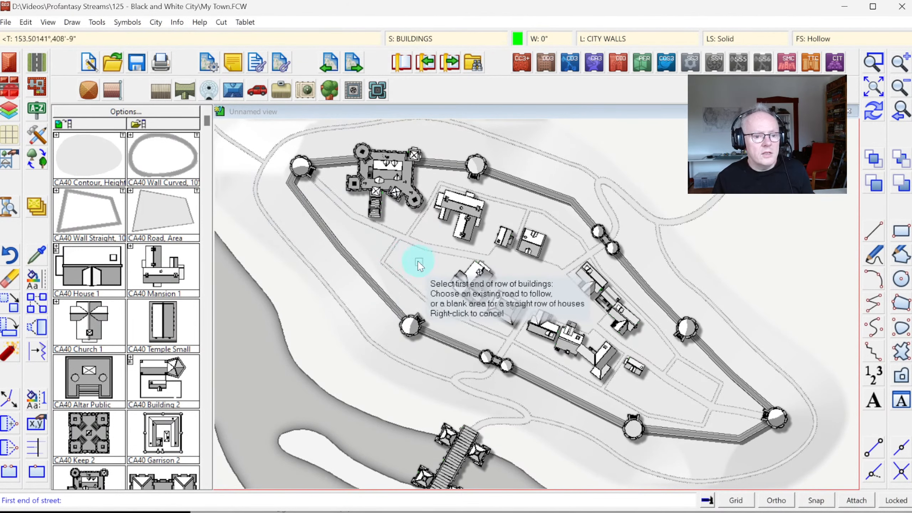
left_click(377, 267)
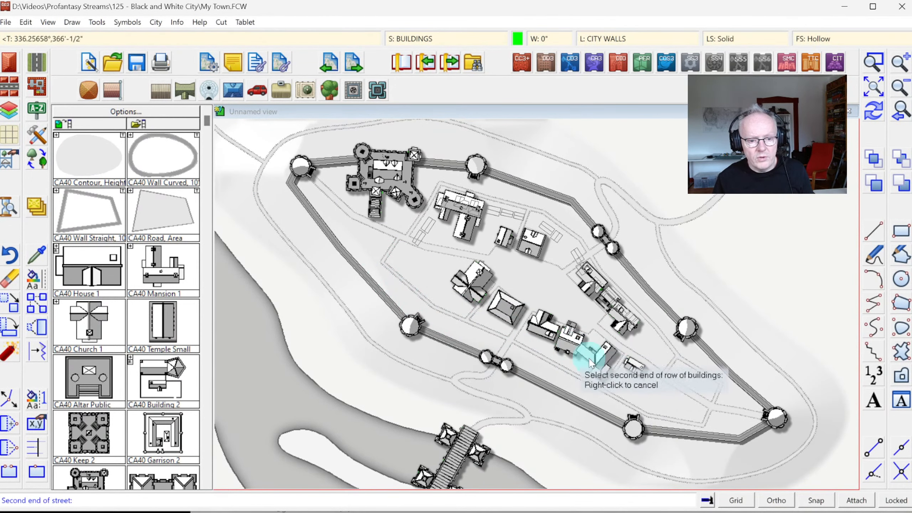
right_click(438, 200)
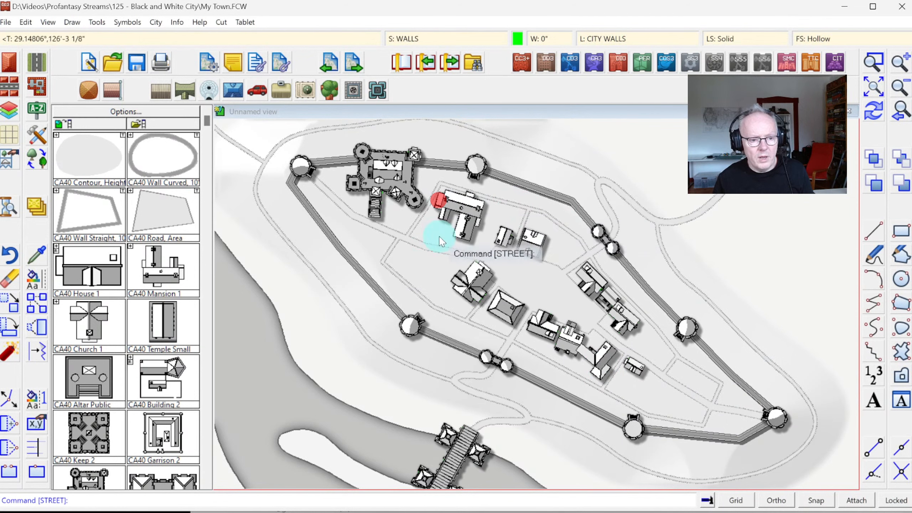
Place a row of huts beside the southwest wall tower, along the wall side of the street below the church
right_click(446, 318)
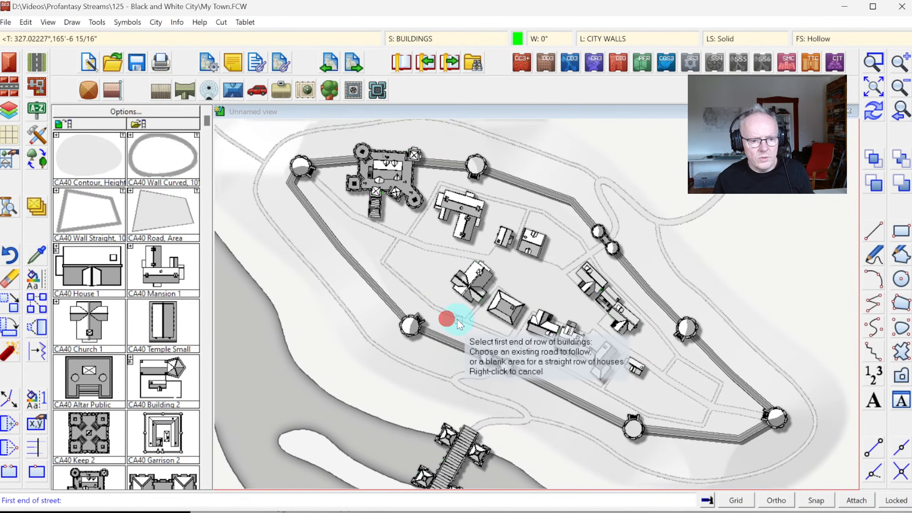
left_click(456, 322)
left_click(453, 321)
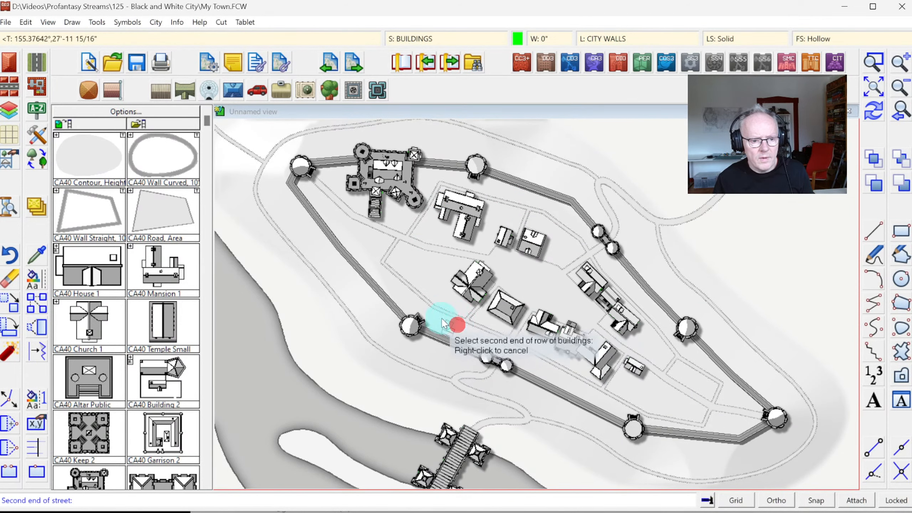
left_click(392, 287)
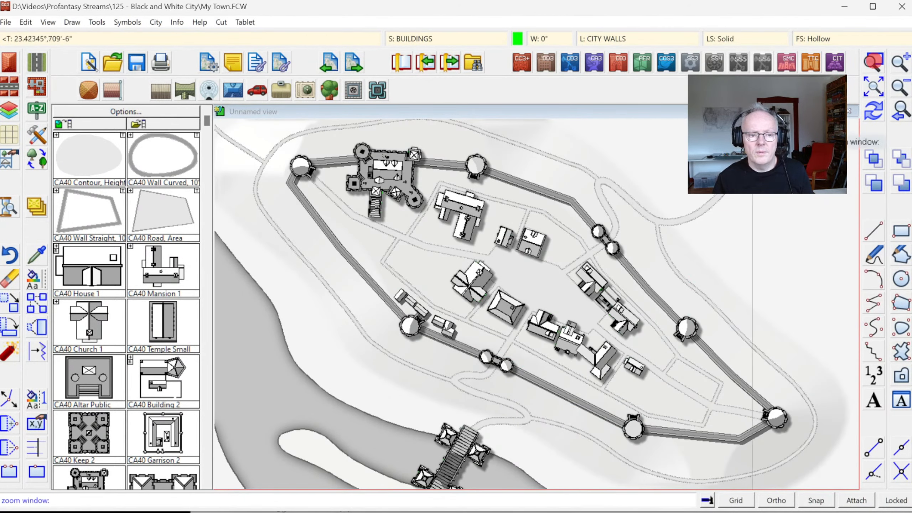
Add a second row of huts on the wall side of the same street, ending just before the southwest gate
left_click(326, 200)
left_click(549, 379)
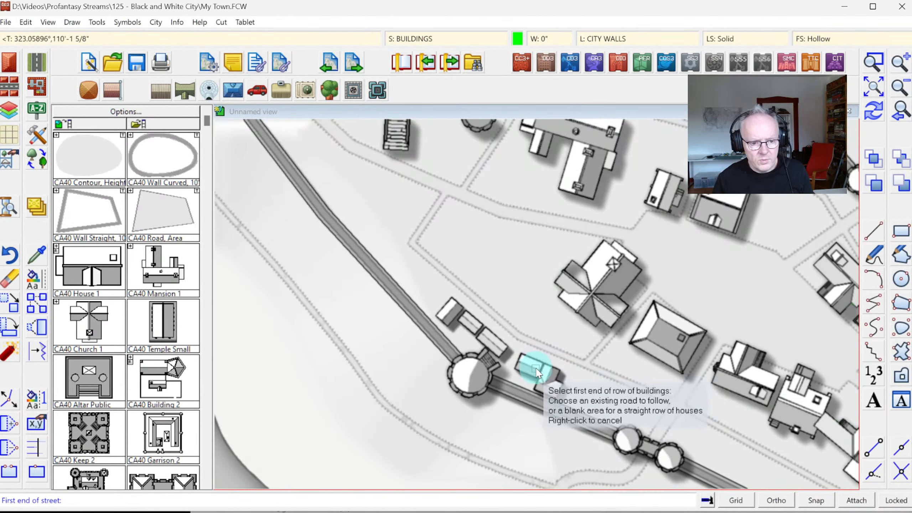
left_click(656, 413)
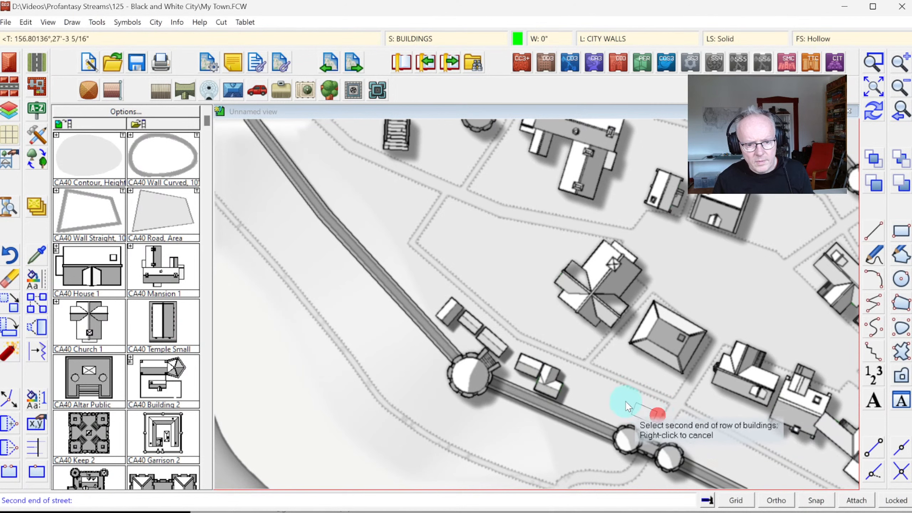
left_click(582, 389)
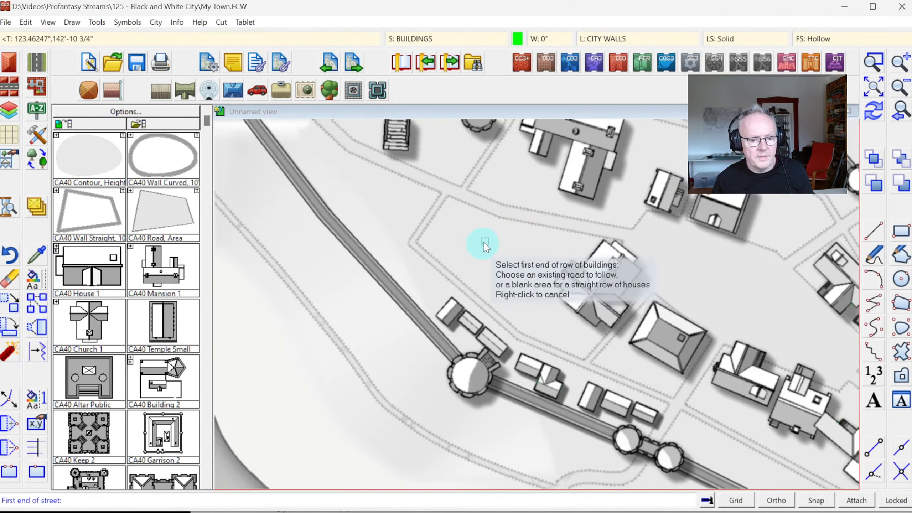
Place a row of huts on the inner side of that street, from the block's west corner to just below the church
left_click(449, 275)
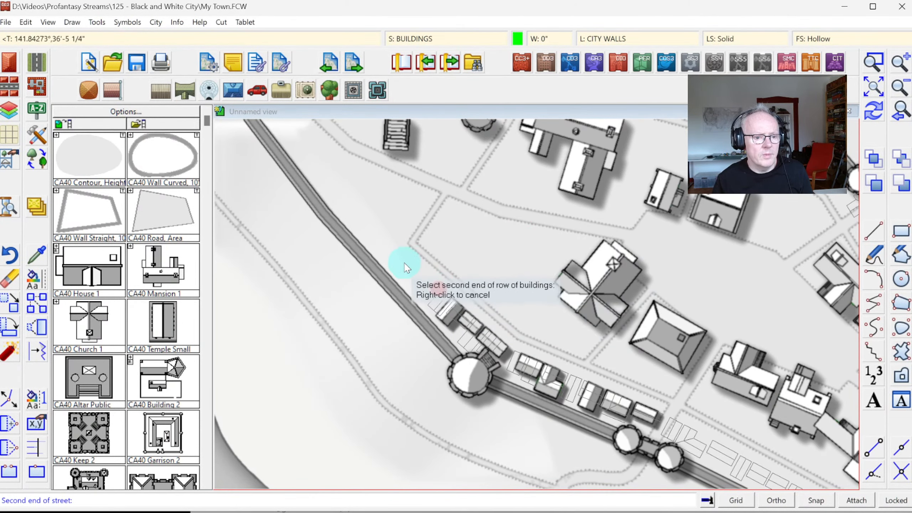
left_click(432, 274)
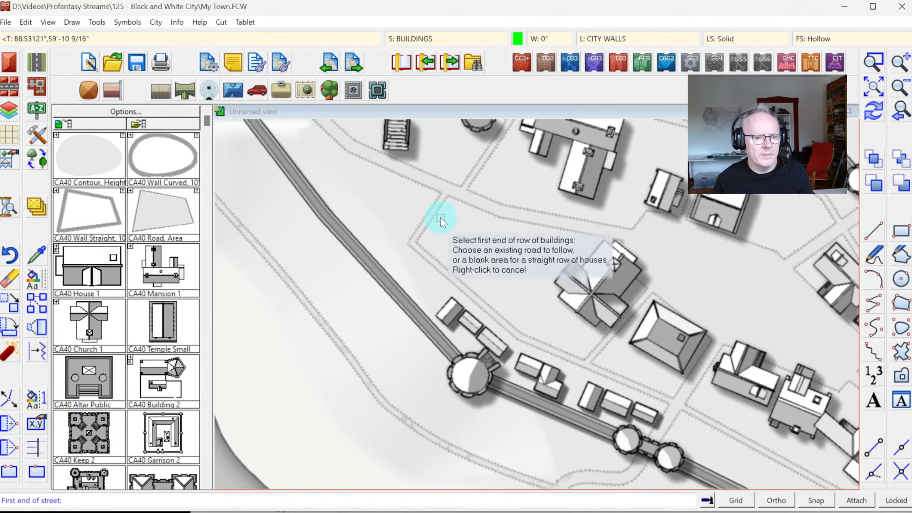
left_click(434, 203)
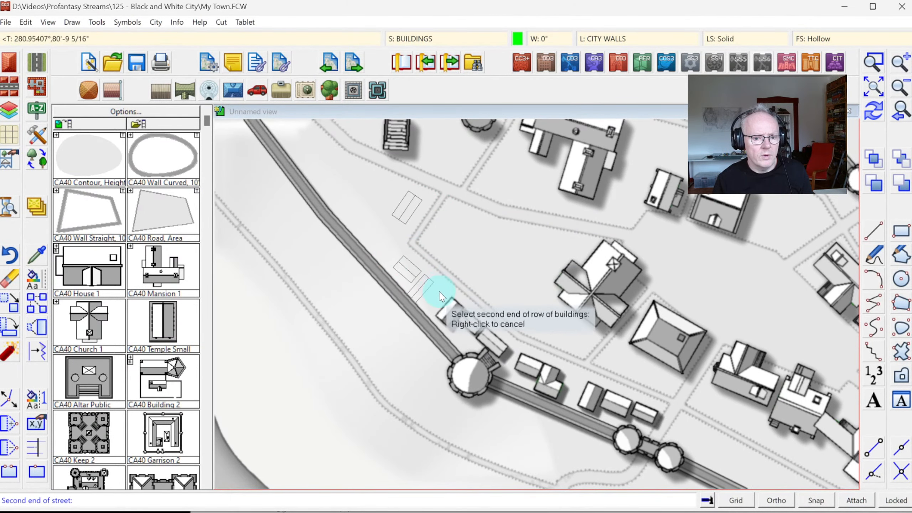
left_click(584, 346)
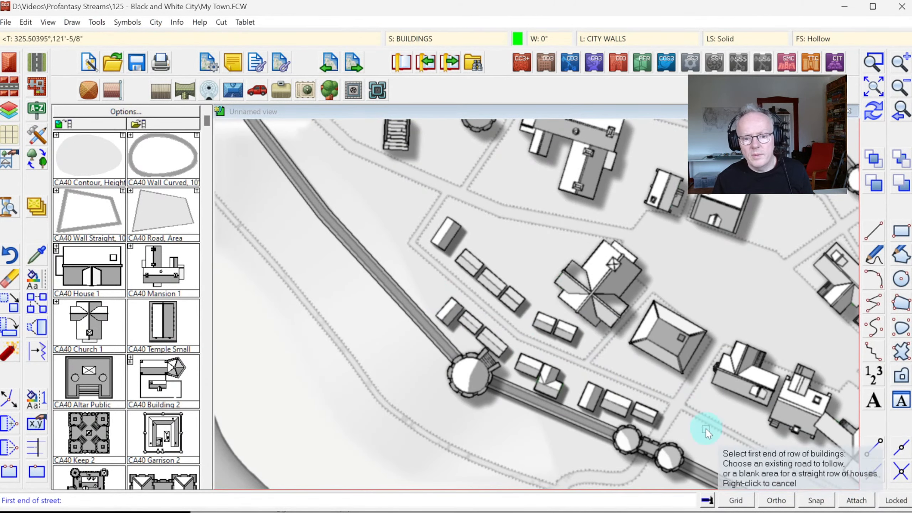
Place a row of huts along the street inside the wall, from the southwest gate to the south wall tower
left_click(683, 431)
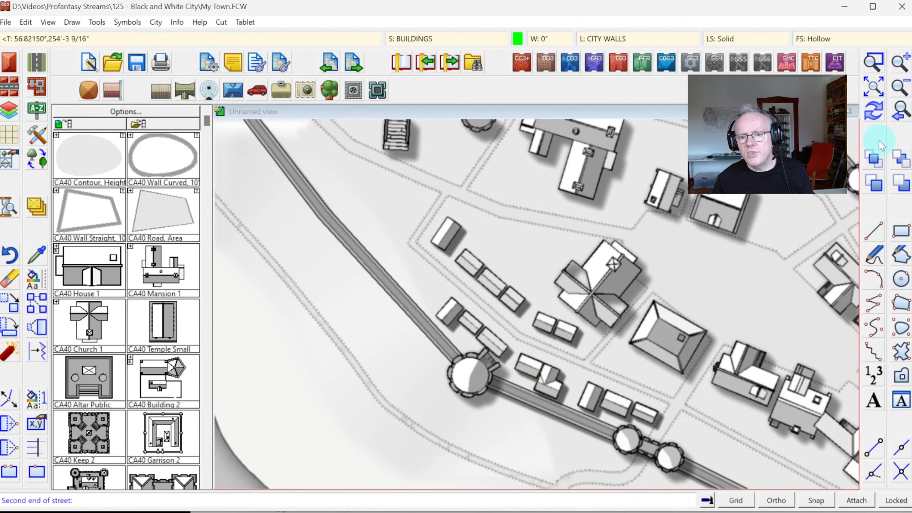
left_click(900, 87)
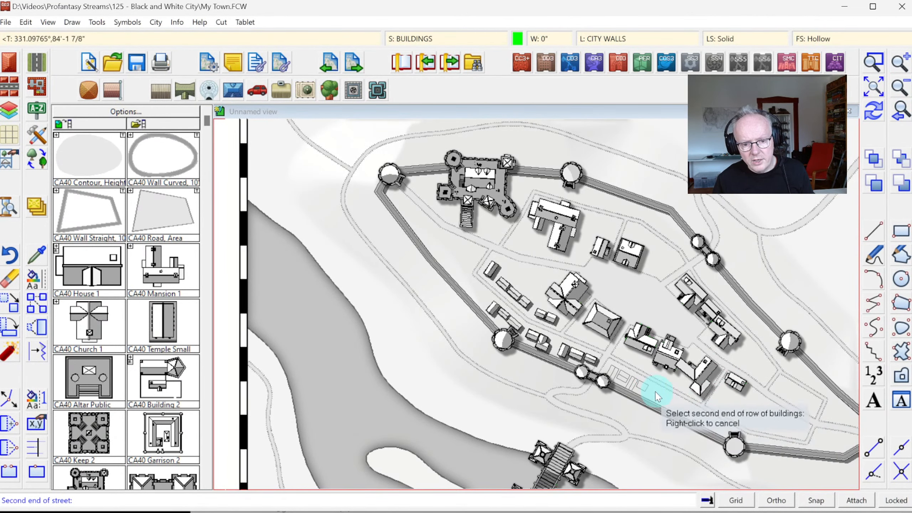
left_click(724, 433)
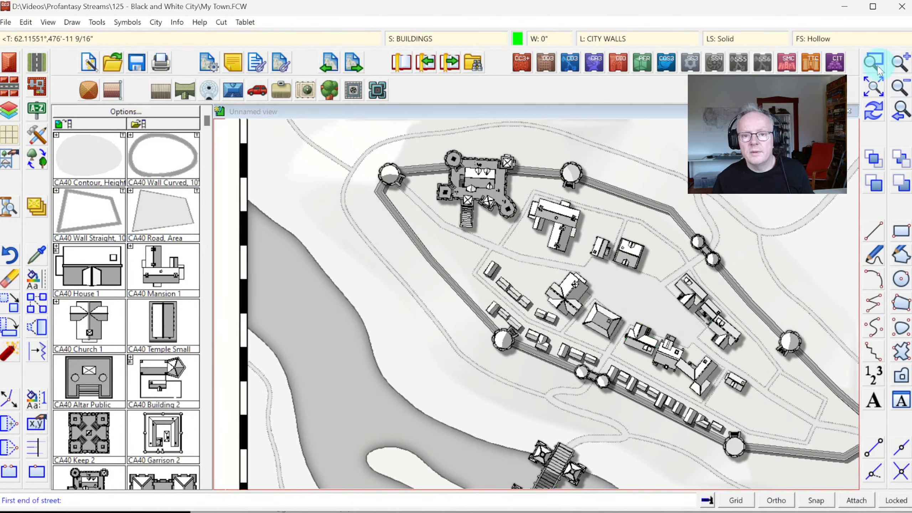
Select the row of huts just placed and move it slightly north, away from the city wall
left_click(11, 306)
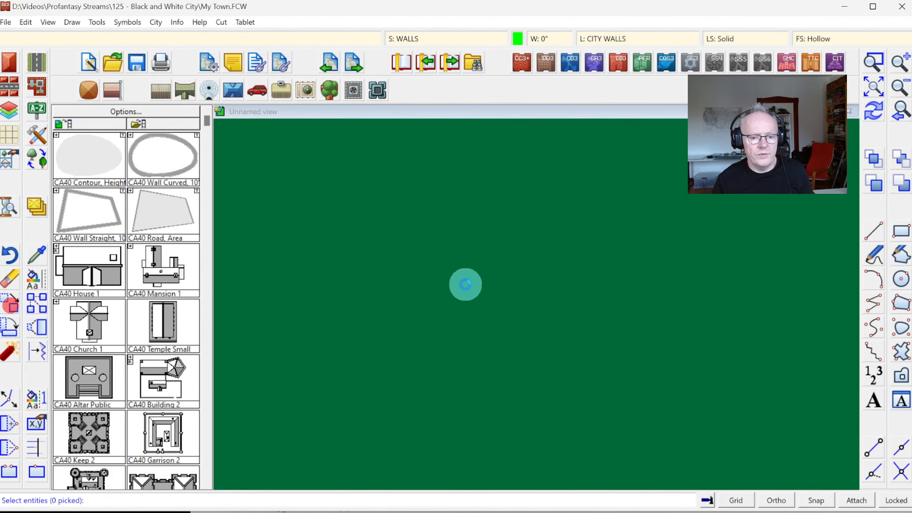
right_click(464, 286)
left_click(448, 349)
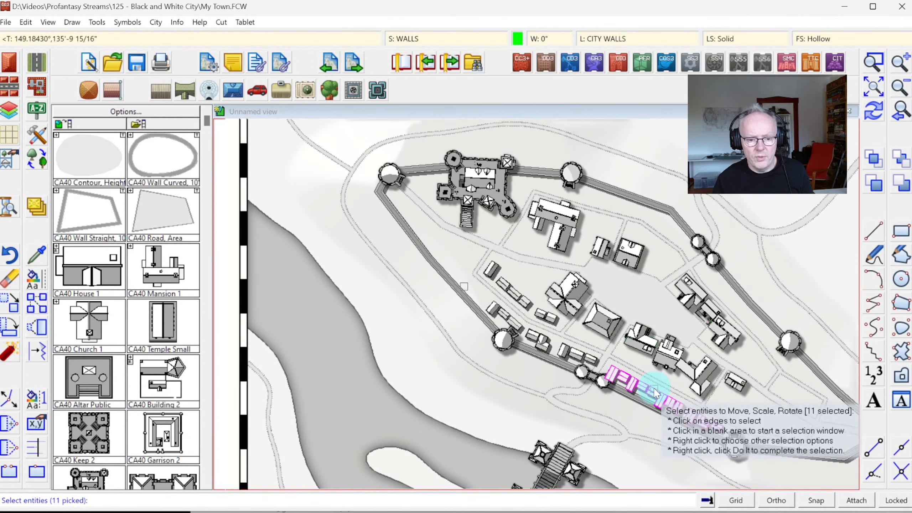
right_click(654, 382)
left_click(654, 392)
left_click(655, 394)
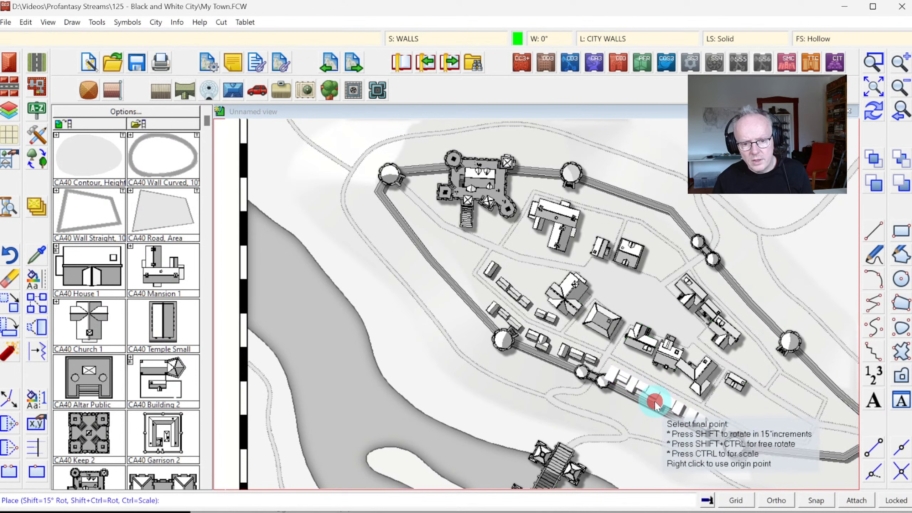
left_click(656, 397)
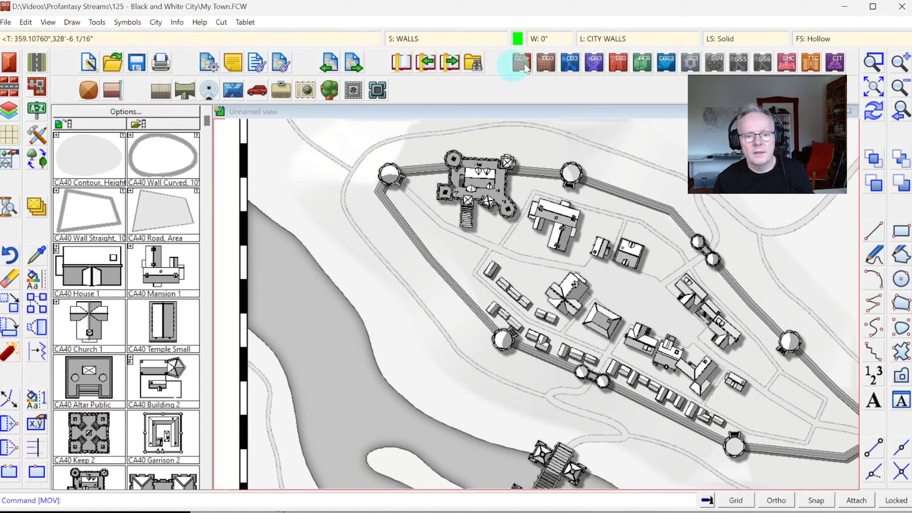
Place a row of huts on the wall side of the northern street, from the northeast gate to the north wall tower
left_click(9, 87)
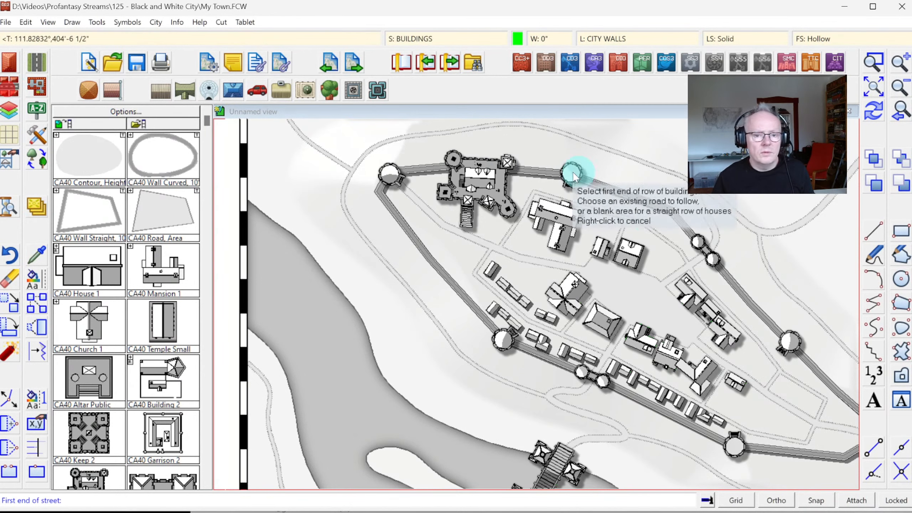
left_click(684, 248)
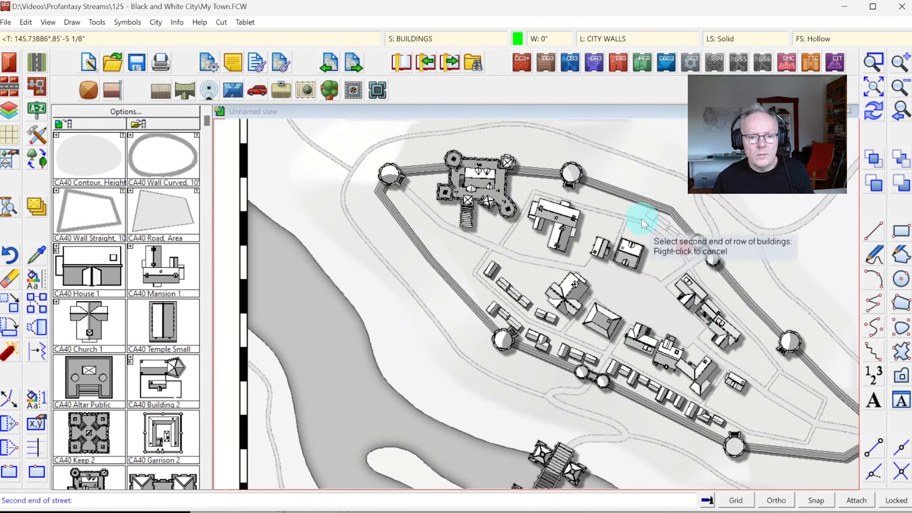
left_click(581, 198)
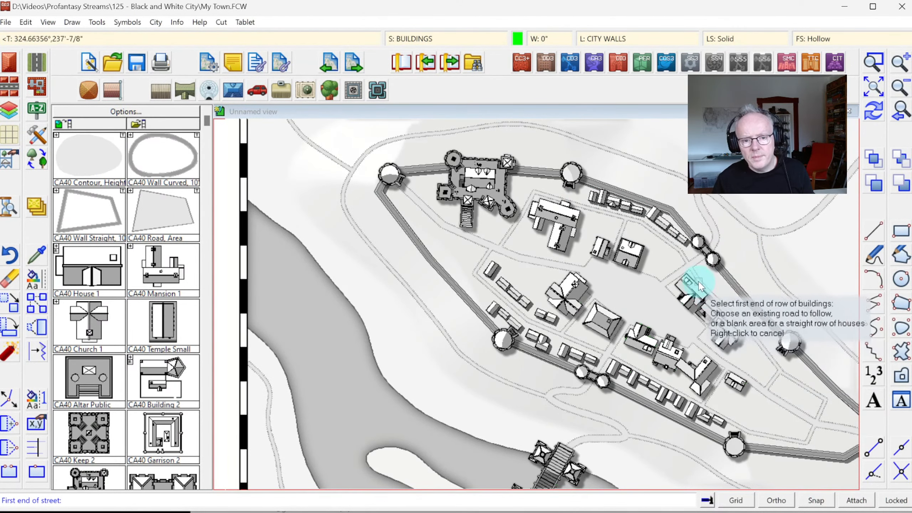
Place a row of huts along the street between the northeast gate and east tower, and a short row northeast of the south tower
left_click(694, 276)
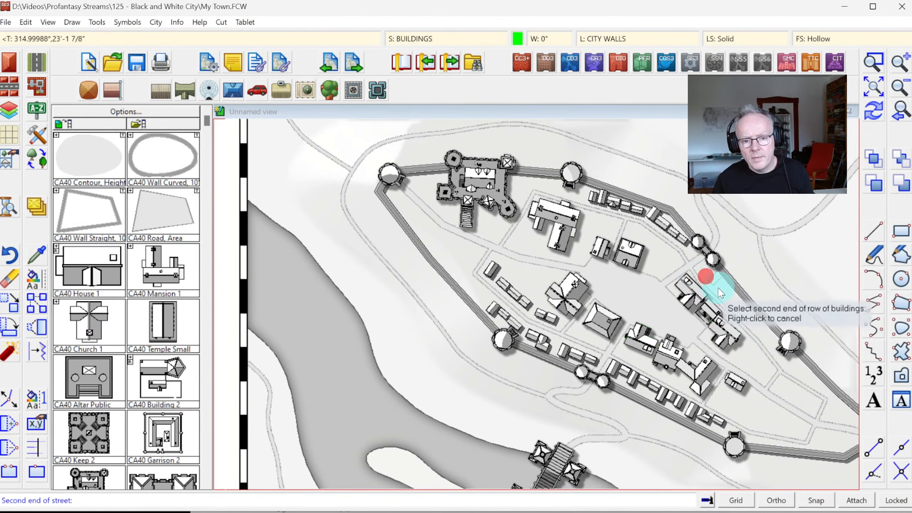
left_click(774, 345)
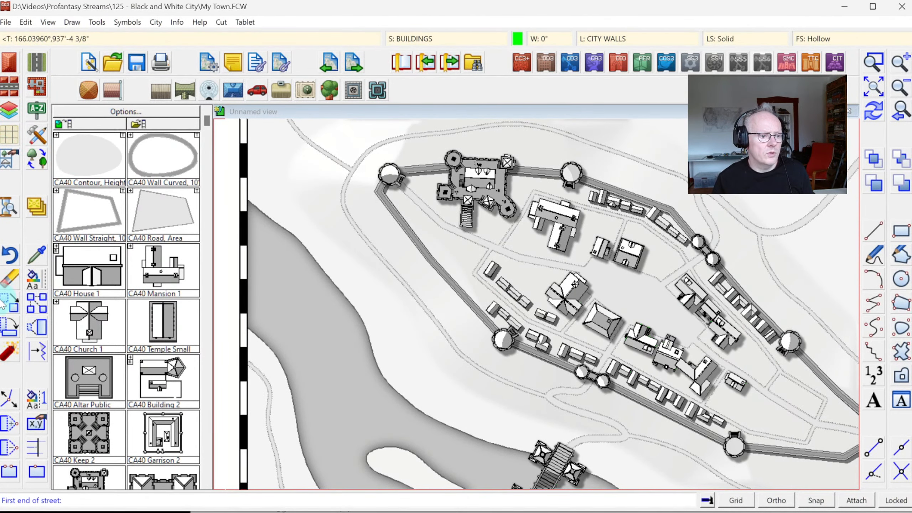
left_click(753, 423)
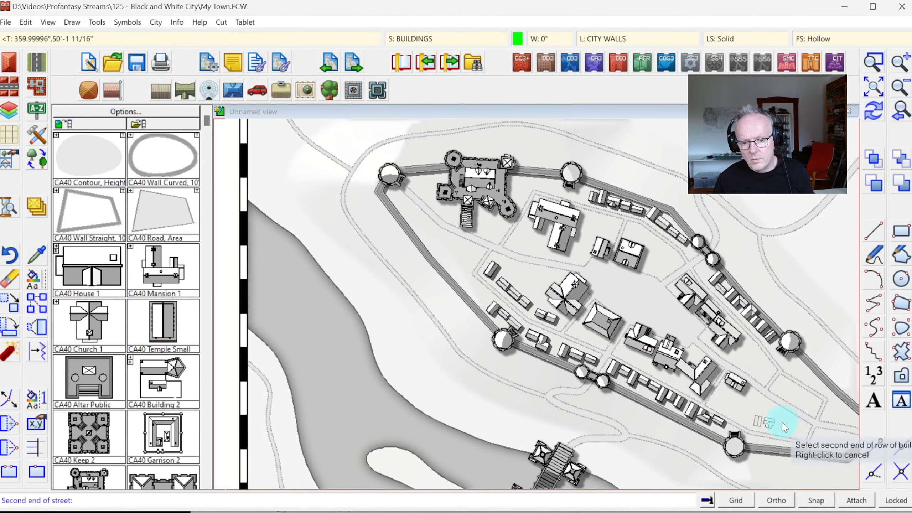
left_click(793, 425)
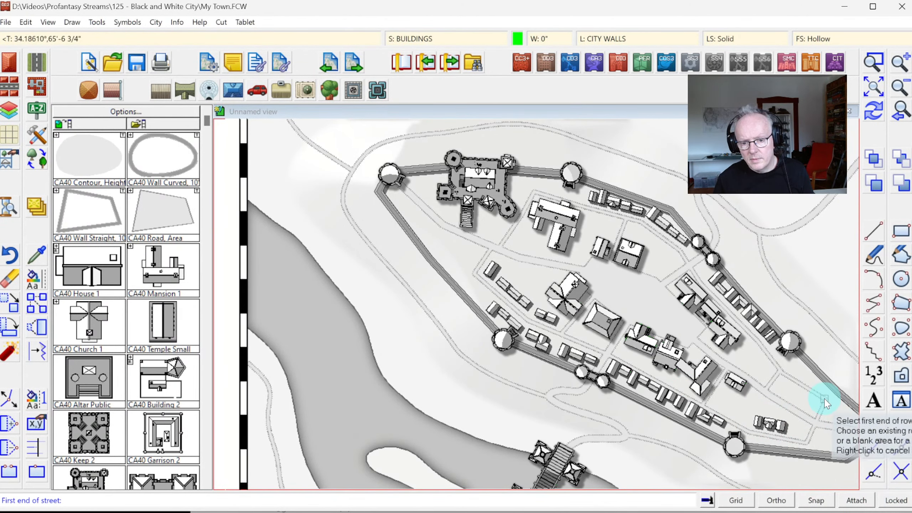
Place a short row of huts along the street at the eastern end of the city, southeast of the east tower
left_click(821, 398)
left_click(817, 398)
left_click(779, 383)
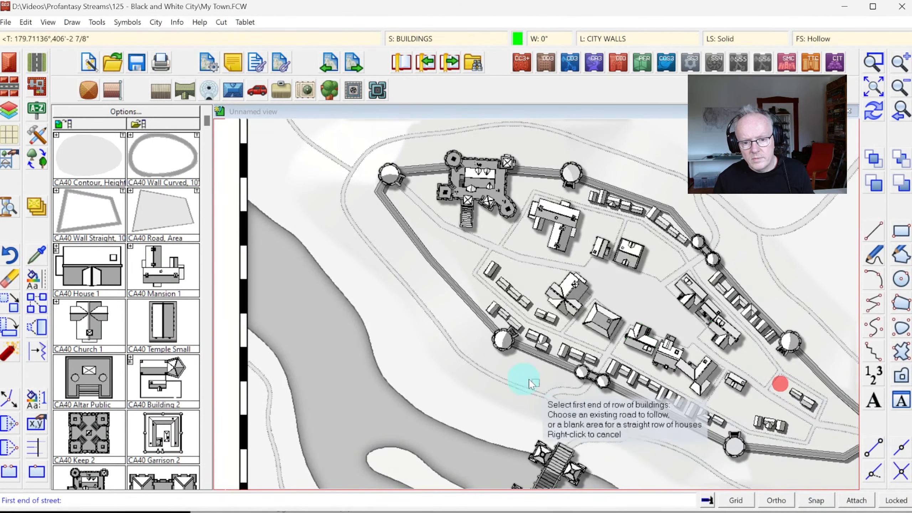
Place a row of huts on the wall side of the western street, from the northwest tower to just past the keep's stairs
left_click(401, 198)
left_click(402, 199)
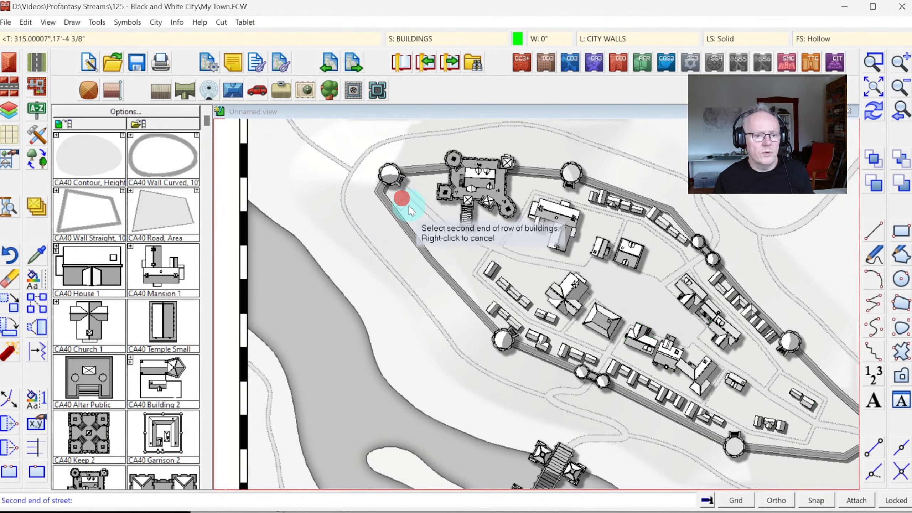
left_click(479, 255)
left_click(427, 249)
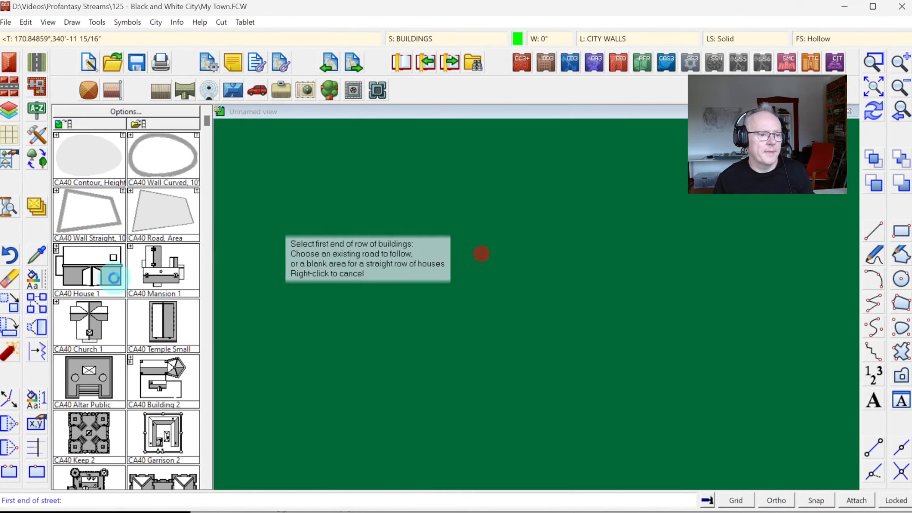
left_click(83, 267)
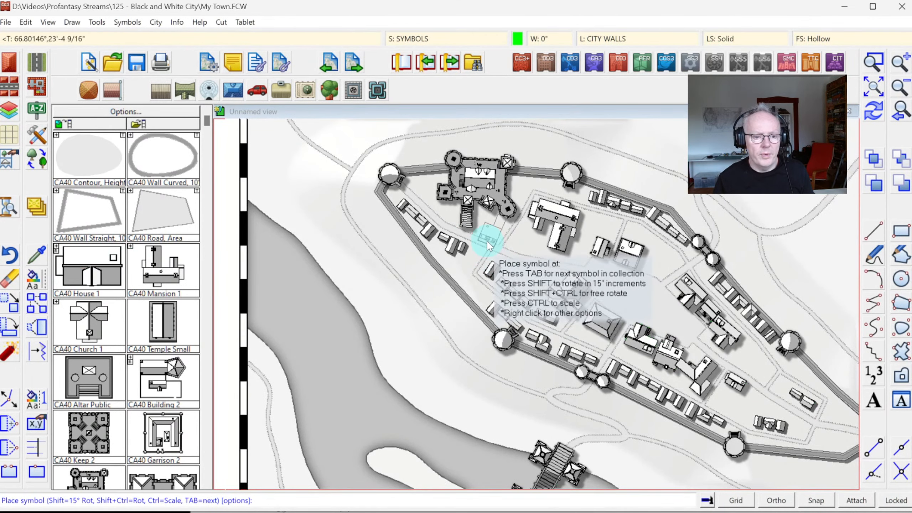
left_click(479, 251)
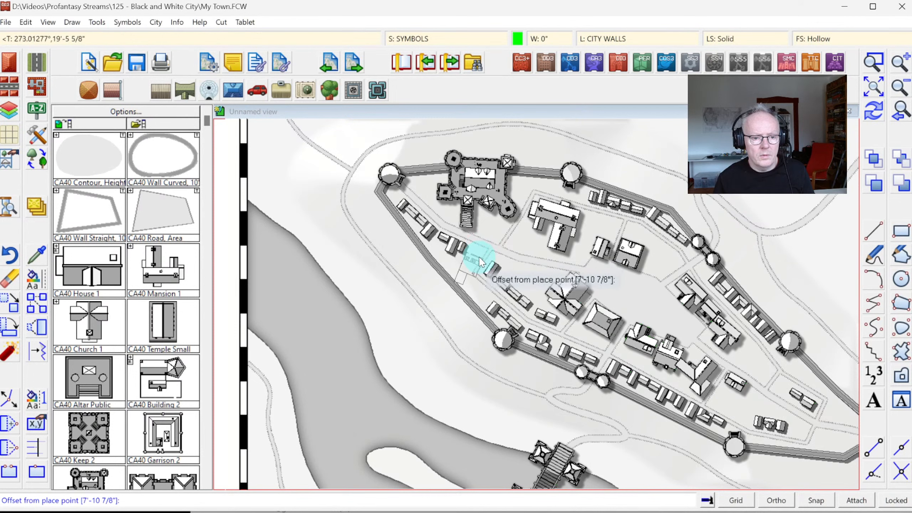
key("Escape")
Place two CA40 House 1 collection symbols in the gaps between the hut rows near the western wall
left_click(60, 264)
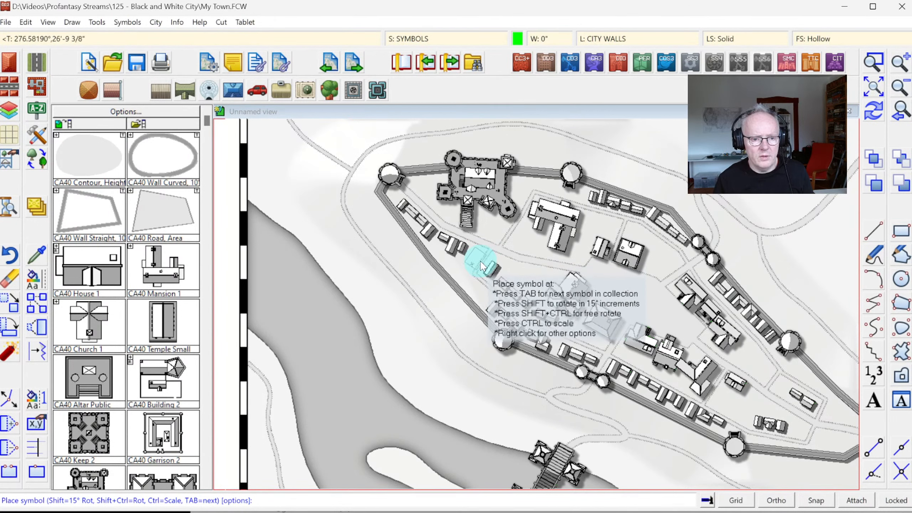
left_click(480, 264)
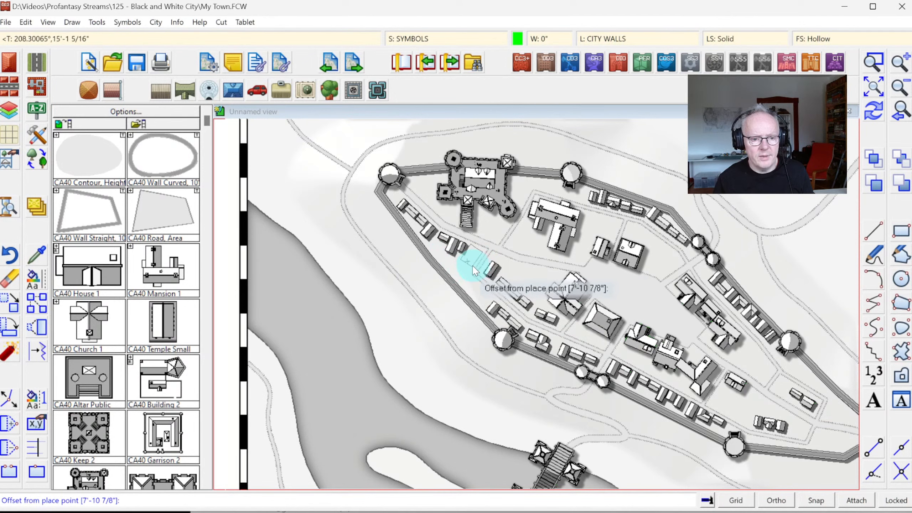
left_click(478, 272)
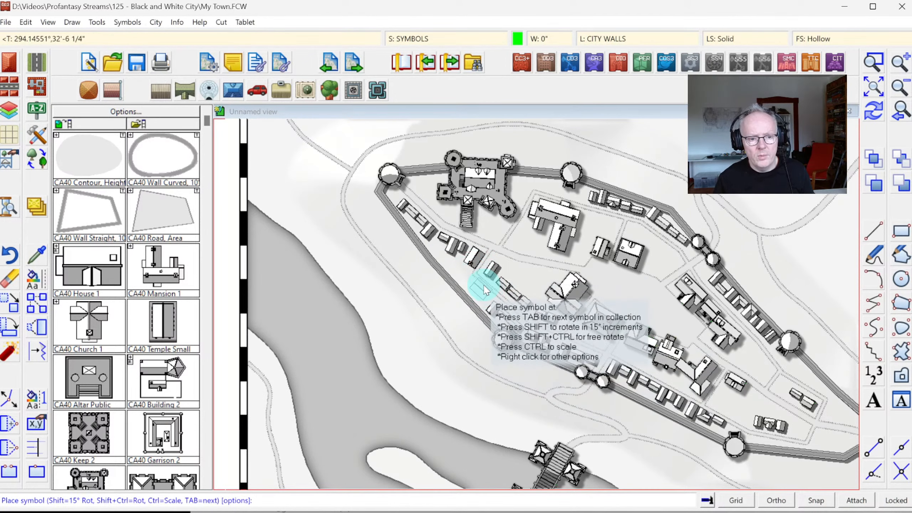
left_click(471, 291)
left_click(473, 288)
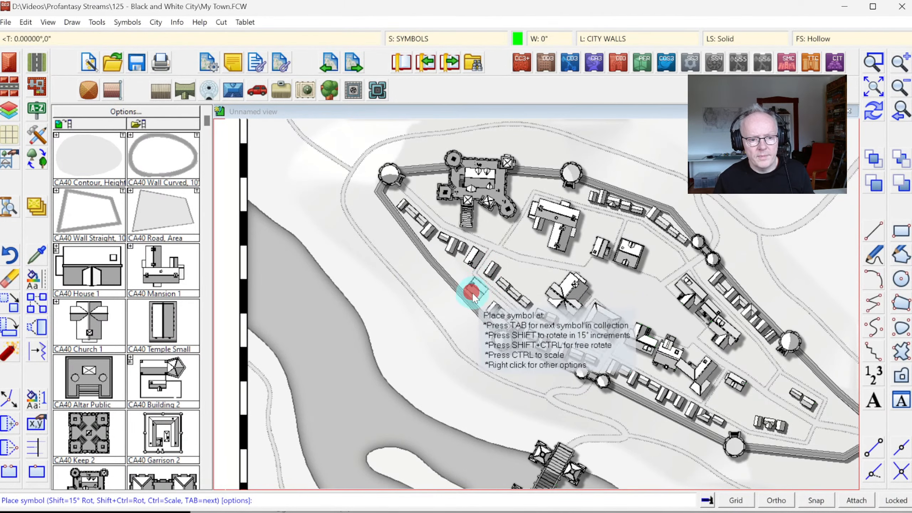
Place one house north of the western hut row, one beside the northern mansion, and one inside the northeast gate
left_click(538, 261)
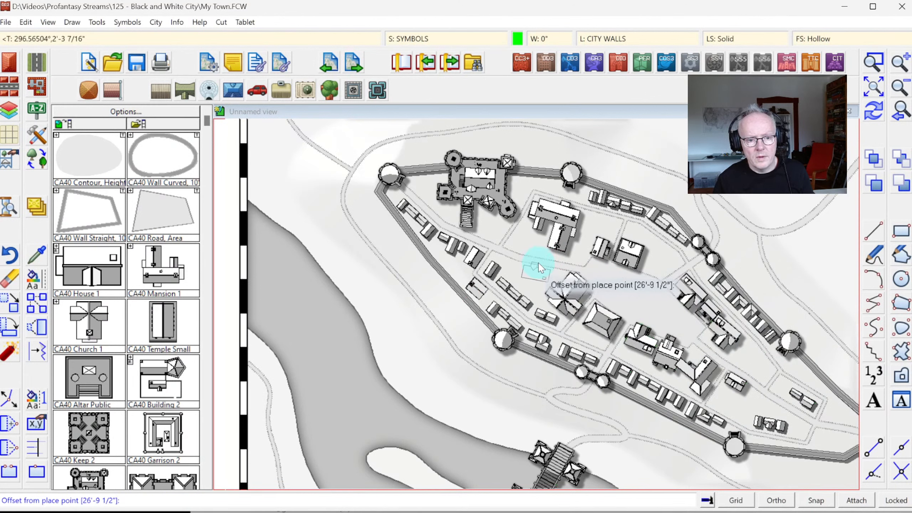
left_click(516, 253)
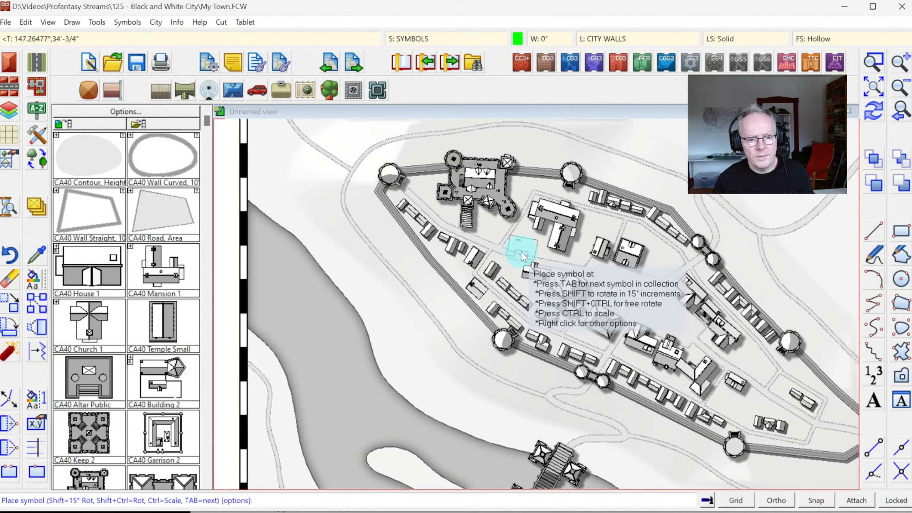
left_click(525, 253)
left_click(527, 255)
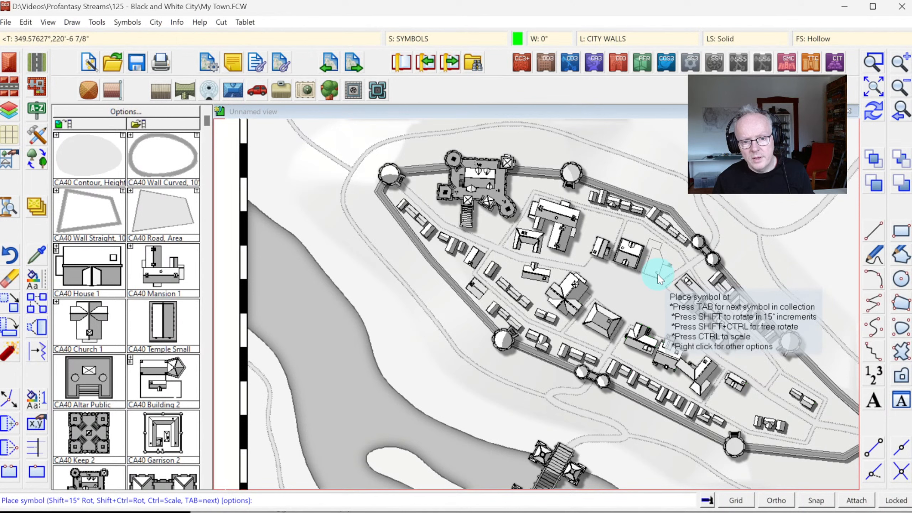
left_click(660, 279)
left_click(659, 283)
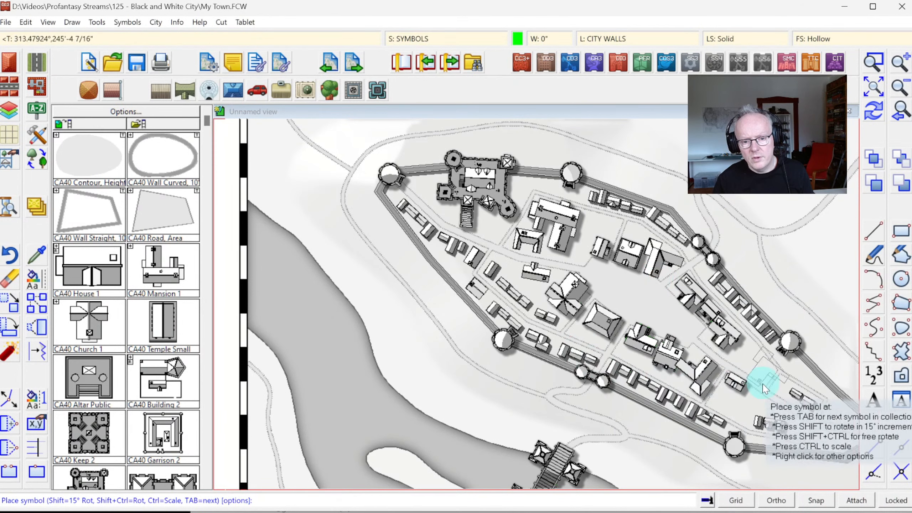
Place three houses southwest and south of the east tower, filling the blocks on both sides of the street there
left_click(740, 371)
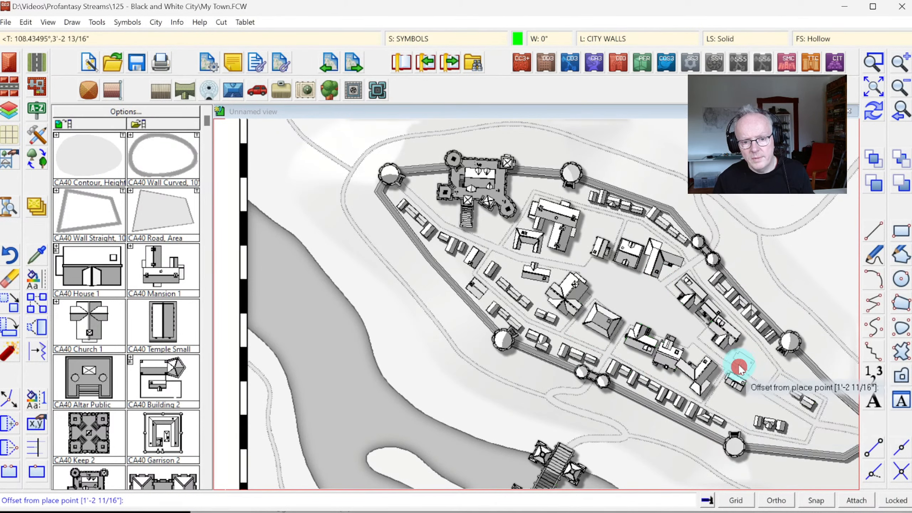
left_click(740, 370)
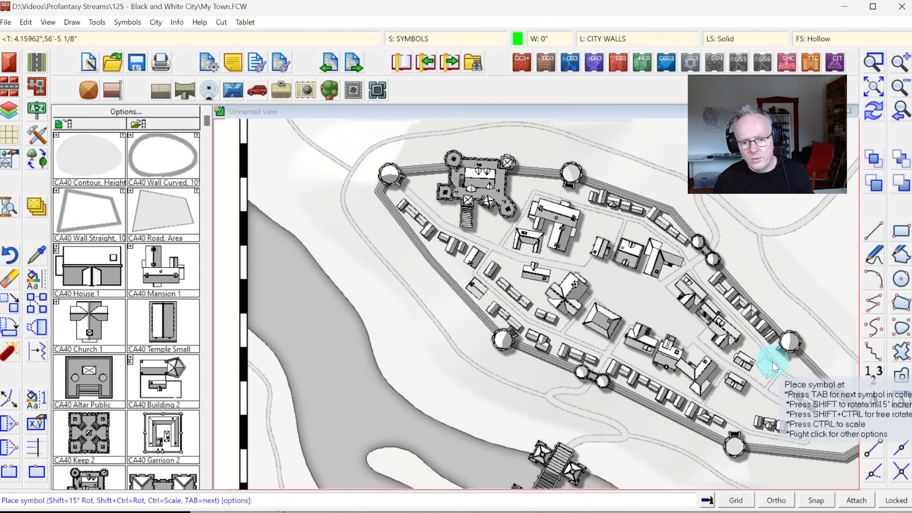
left_click(772, 362)
left_click(772, 362)
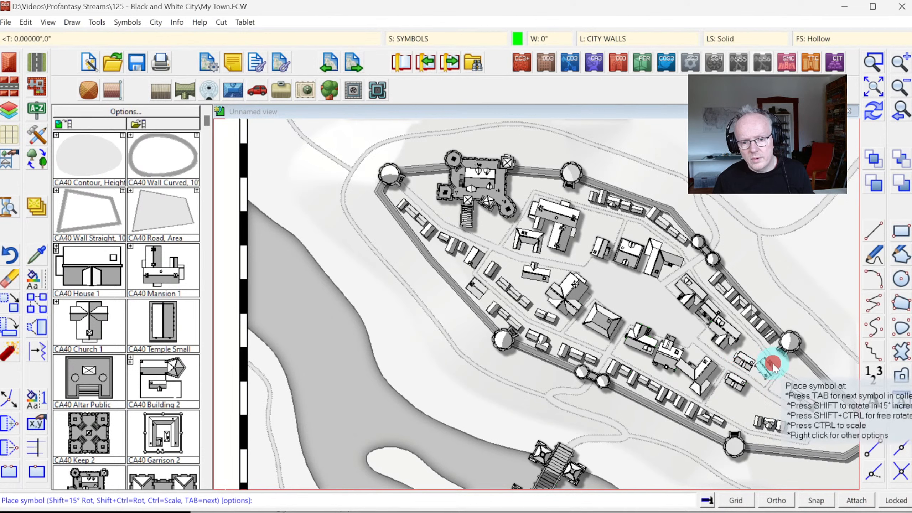
left_click(759, 390)
left_click(758, 391)
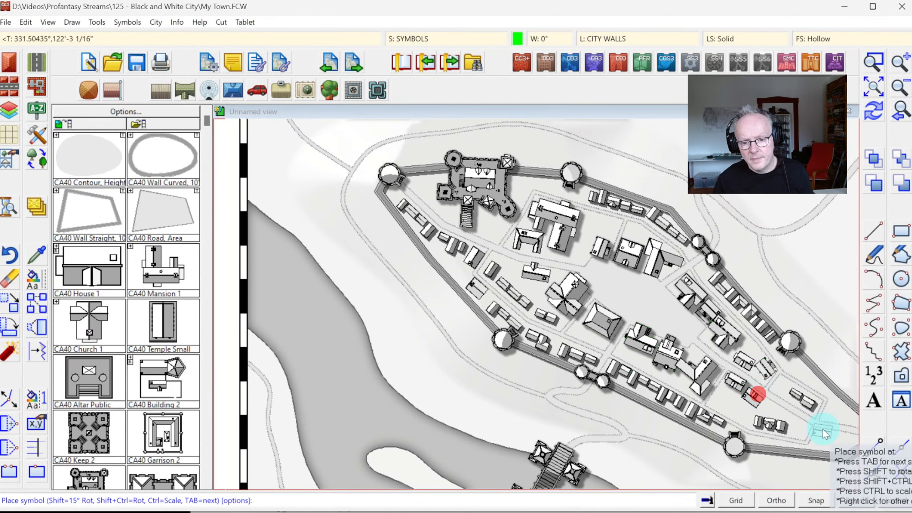
Place four houses in the southeastern part of the city, at the ends of the southern hut rows and near the eastern wall
left_click(804, 433)
left_click(805, 433)
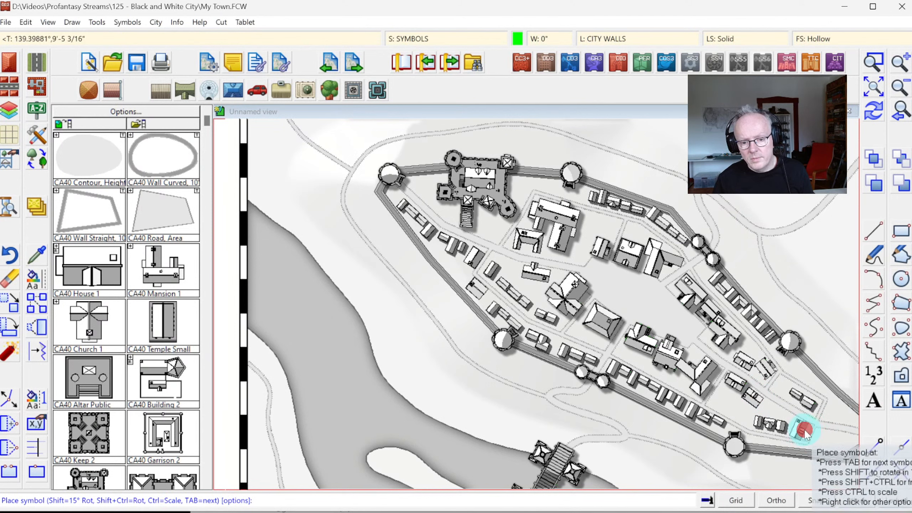
left_click(720, 414)
left_click(721, 410)
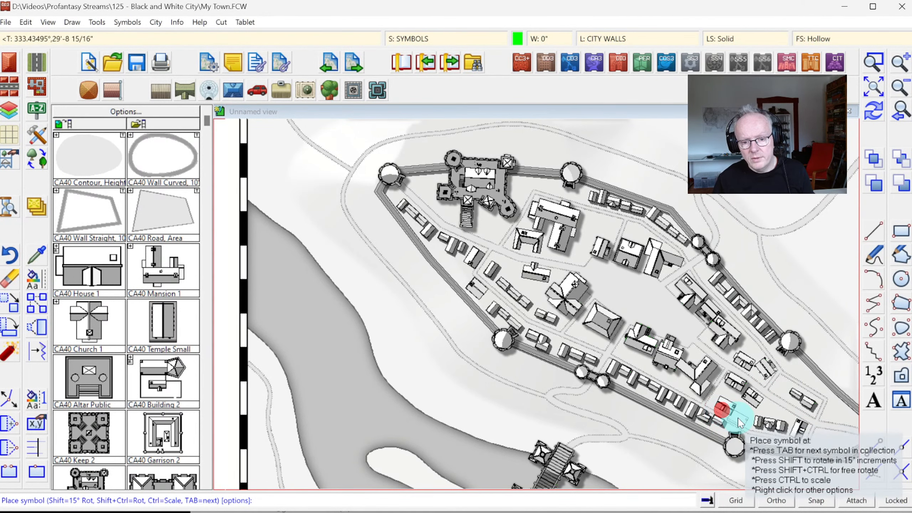
left_click(831, 426)
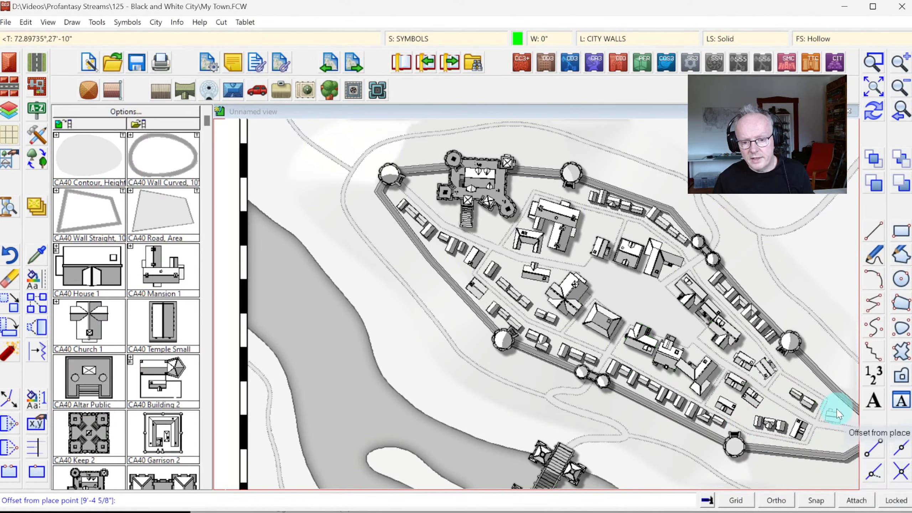
left_click(836, 414)
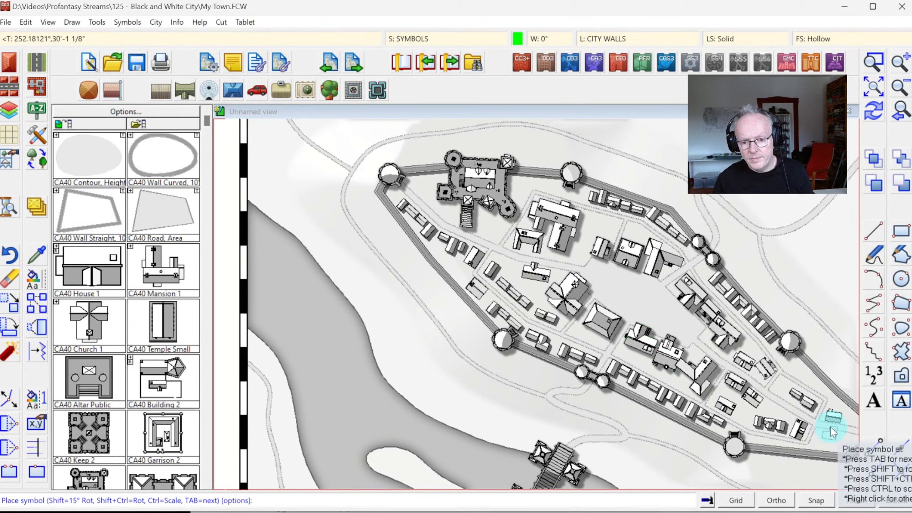
left_click(829, 428)
left_click(829, 435)
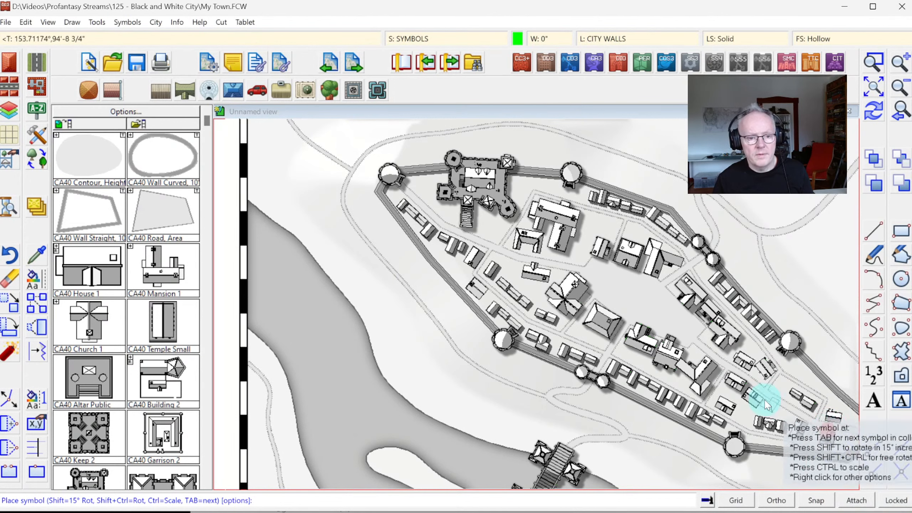
Place single houses southeast of the keep's stairs, south of the east tower, and in the block beside the northern mansion
left_click(494, 240)
left_click(495, 244)
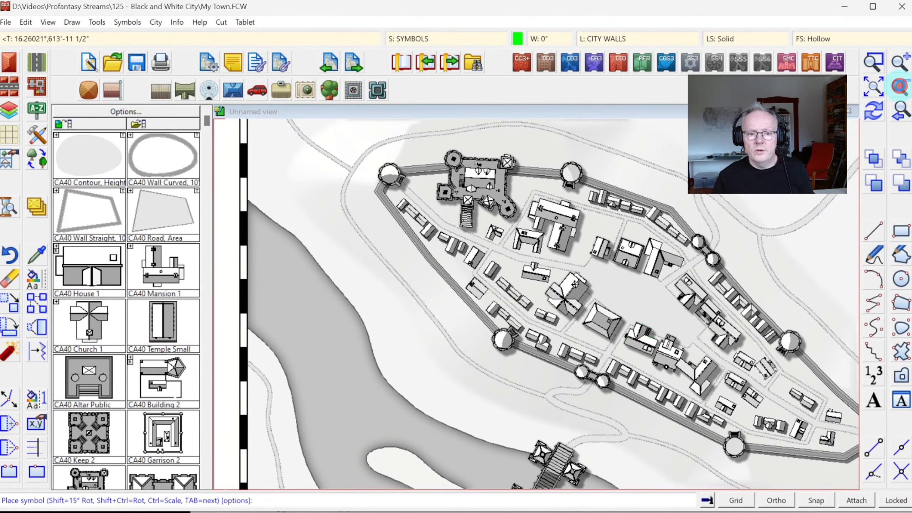
left_click(899, 86)
left_click(869, 52)
left_click(443, 203)
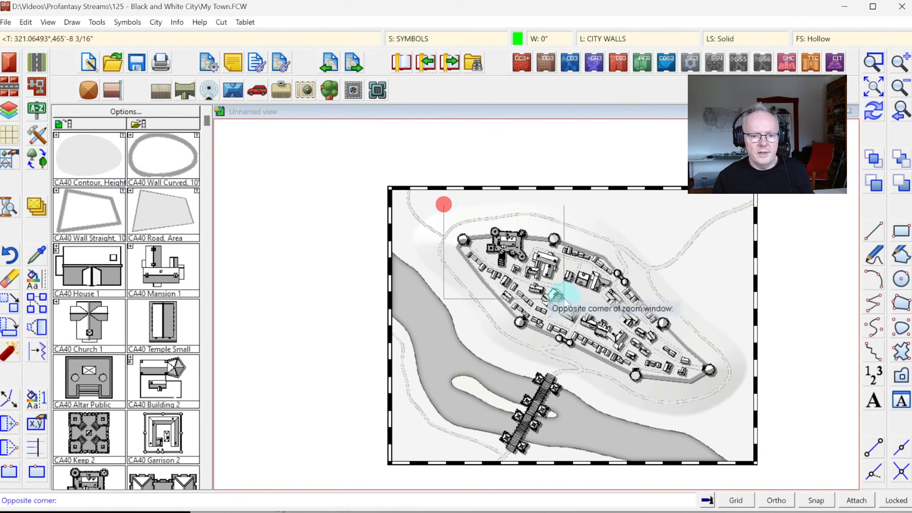
left_click(724, 410)
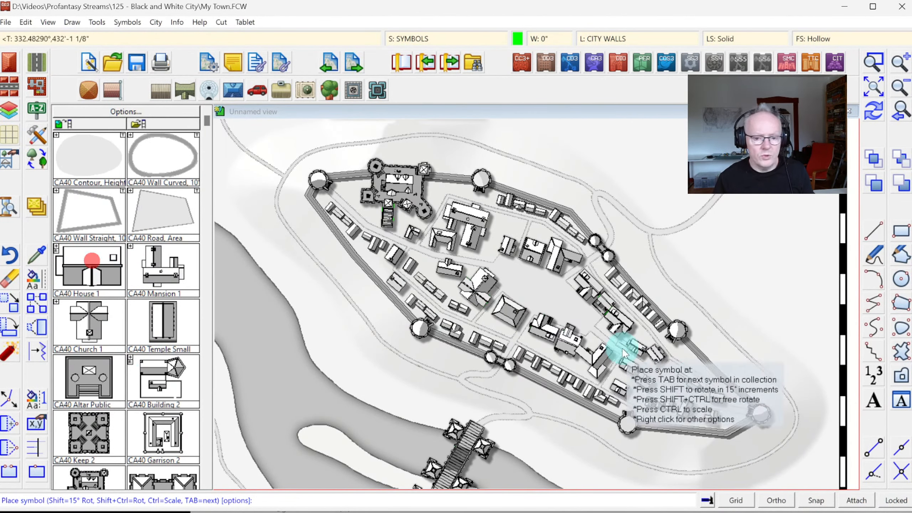
left_click(683, 361)
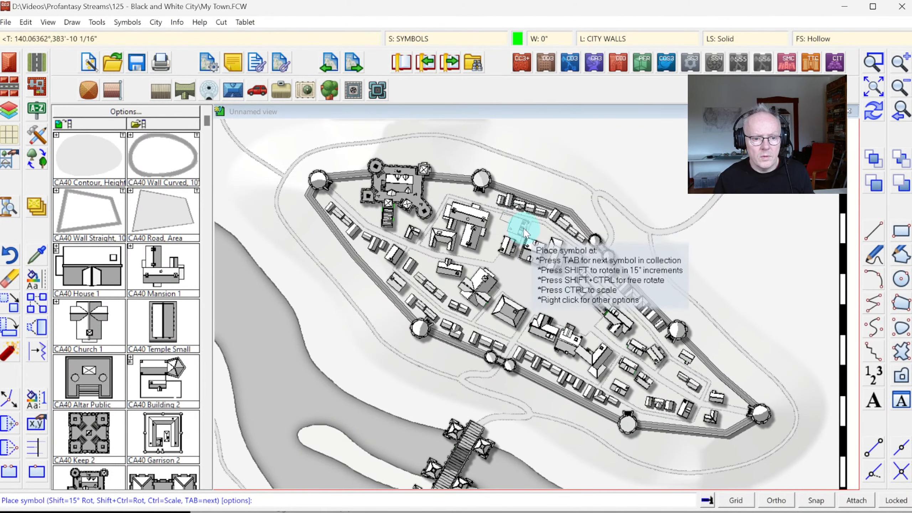
left_click(524, 233)
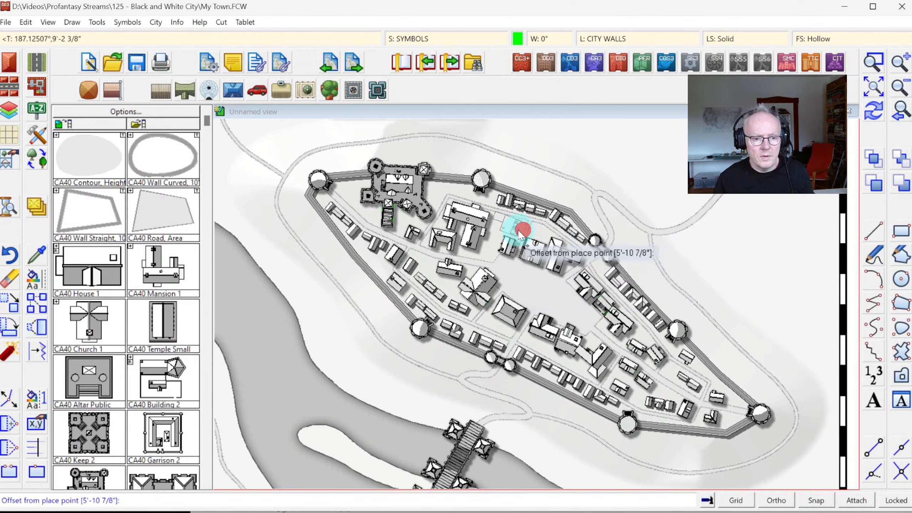
left_click(524, 234)
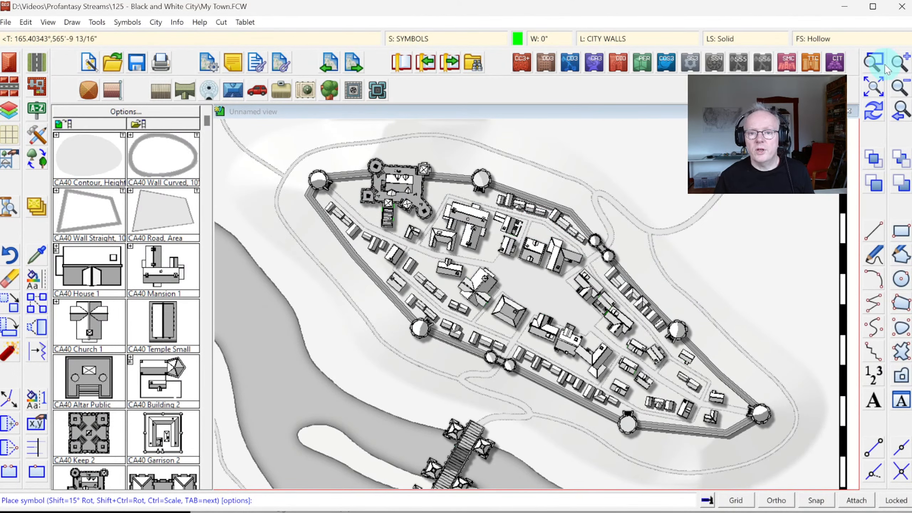
Draw an irregular T-shaped house with the CA40 Default settings on the empty plot just north of the two large buildings by the northeast gate
left_click(873, 66)
left_click(494, 203)
left_click(590, 288)
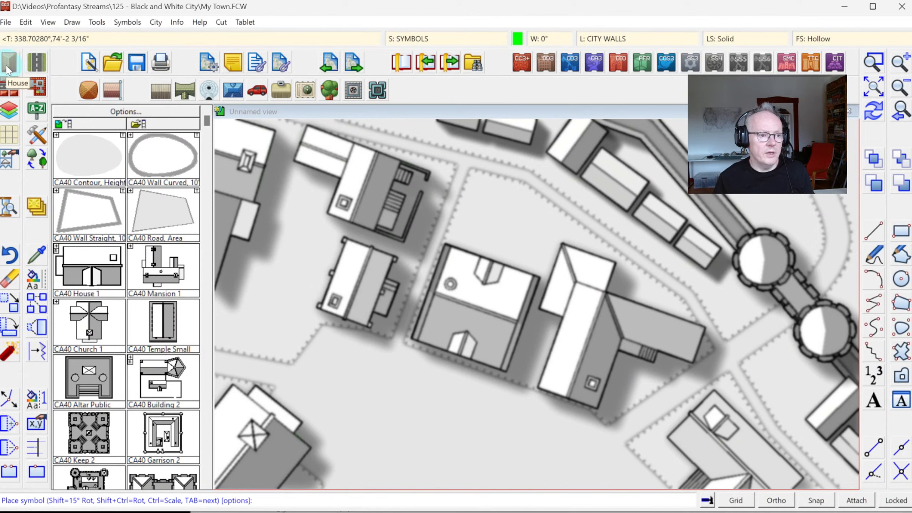
left_click(7, 65)
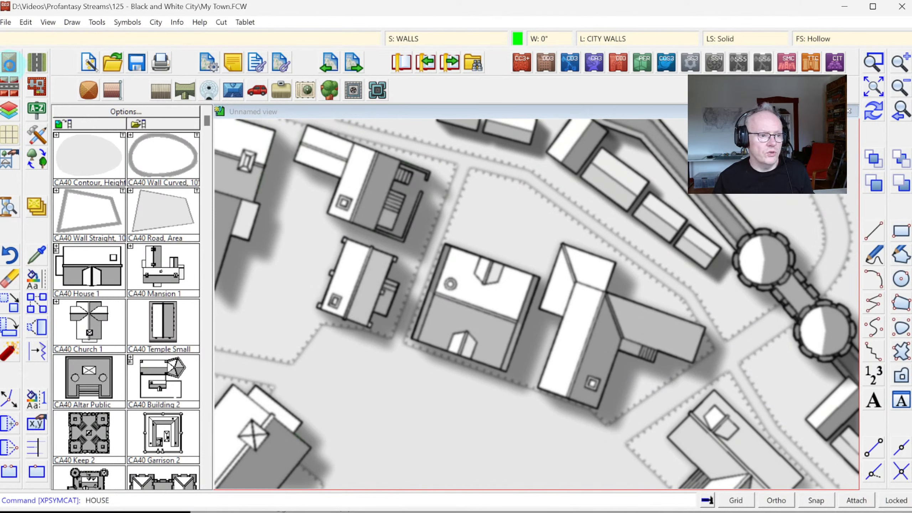
left_click(428, 266)
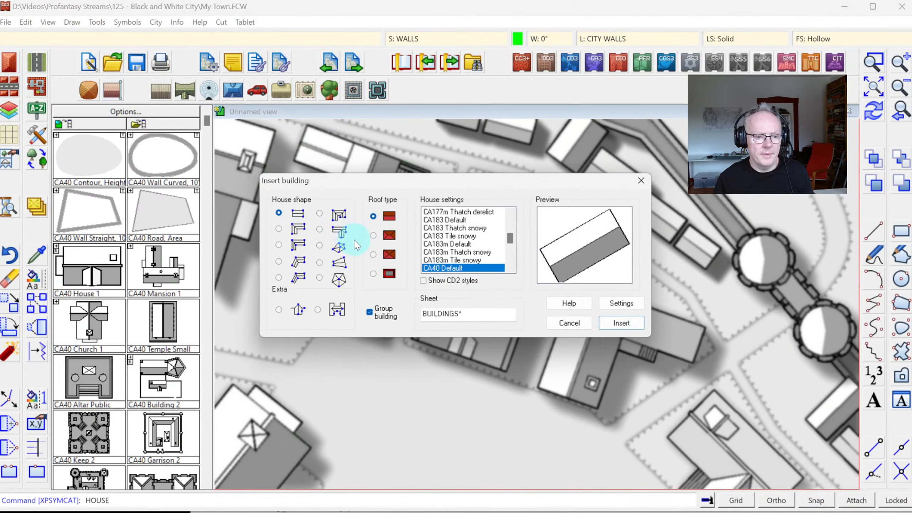
left_click(321, 230)
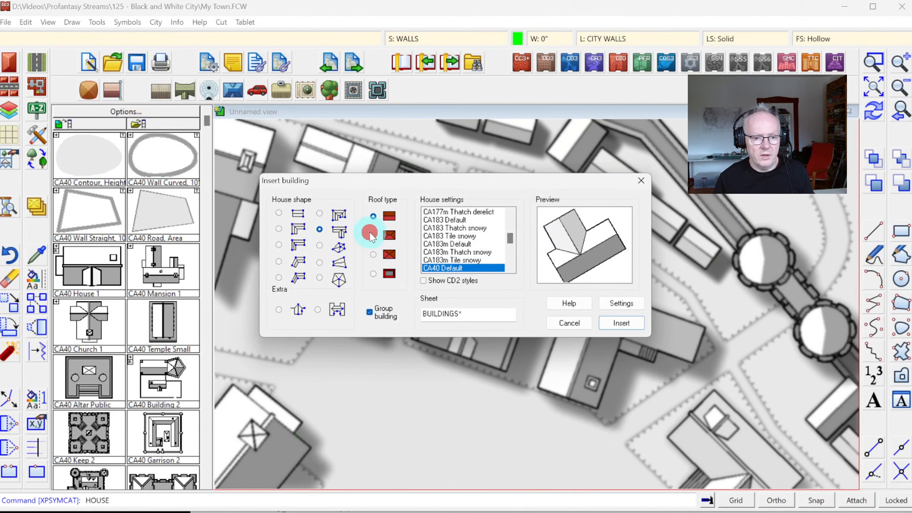
left_click(625, 324)
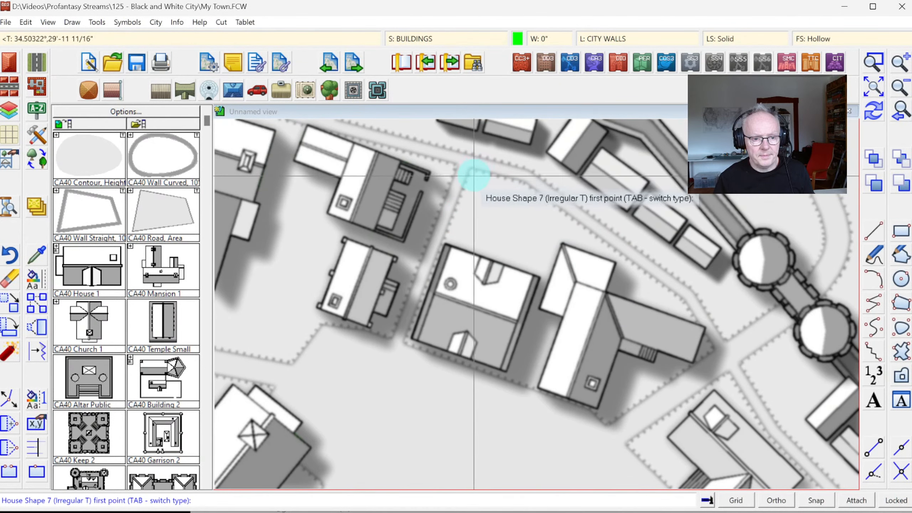
left_click(473, 175)
left_click(569, 220)
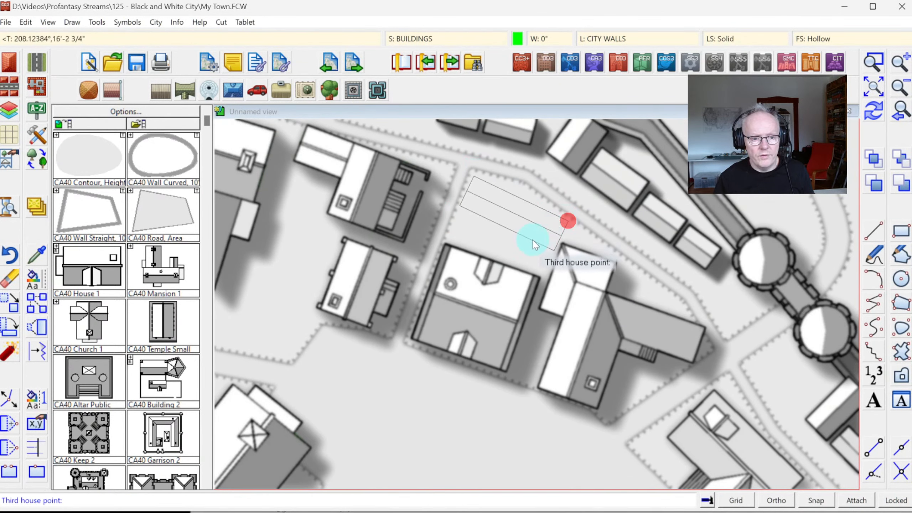
left_click(531, 244)
left_click(492, 250)
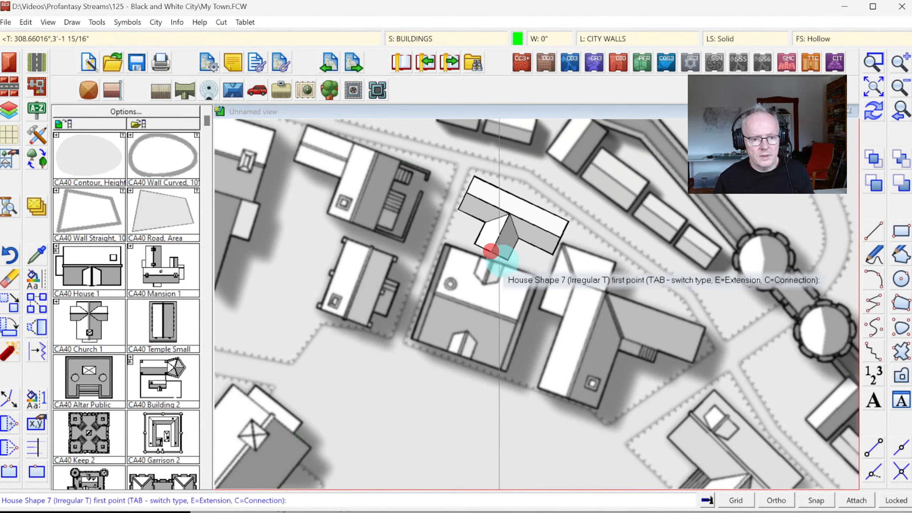
left_click(899, 110)
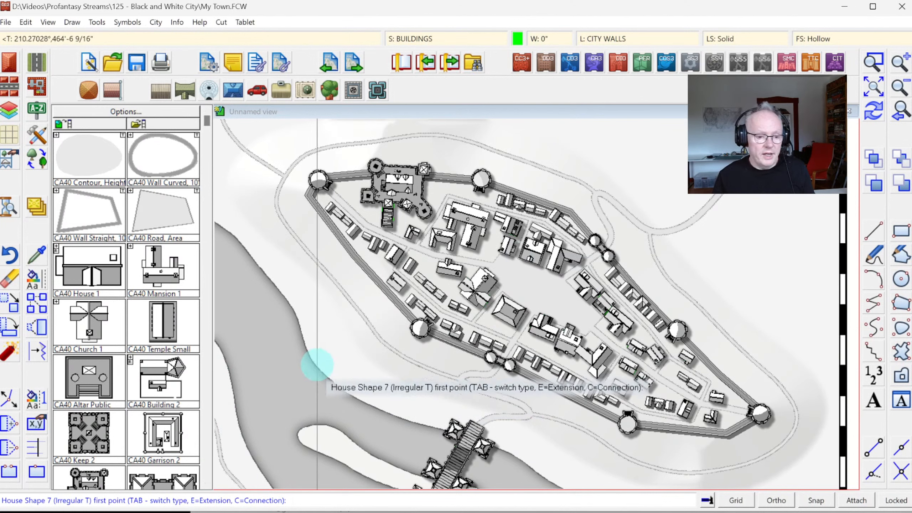
left_click(164, 453)
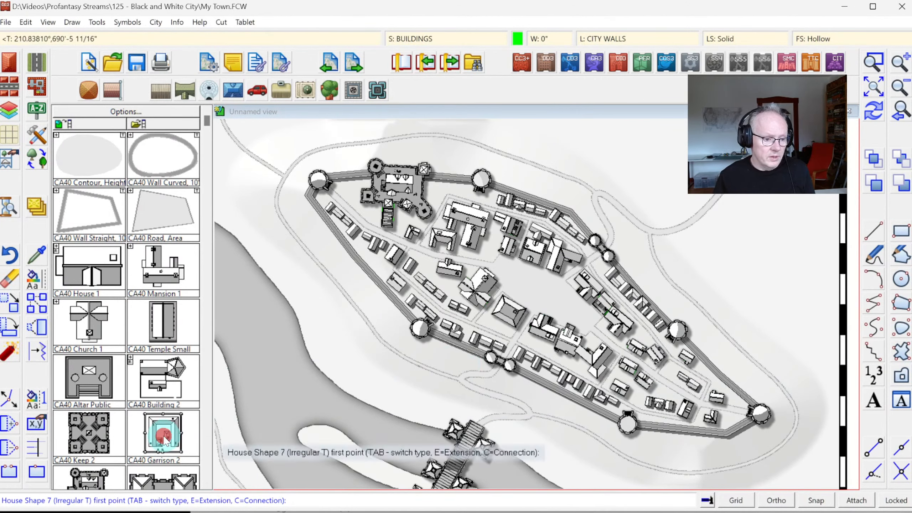
left_click(900, 85)
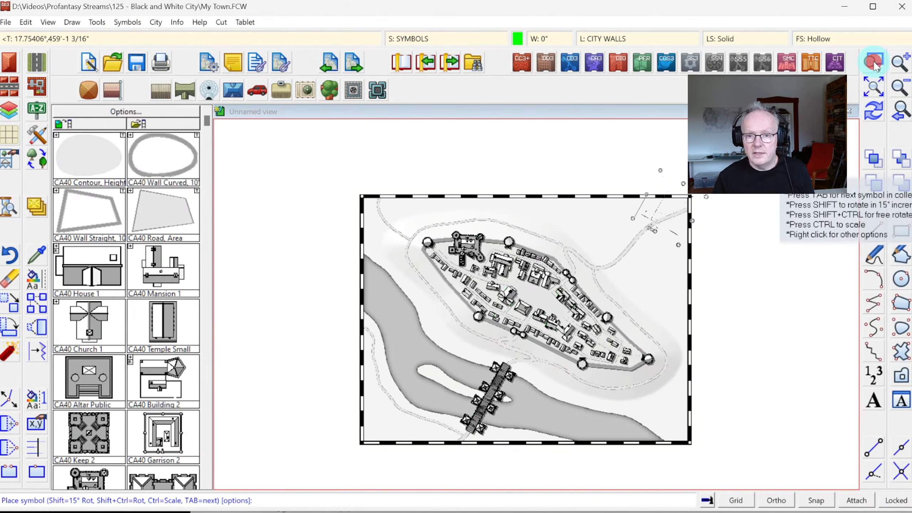
left_click(873, 61)
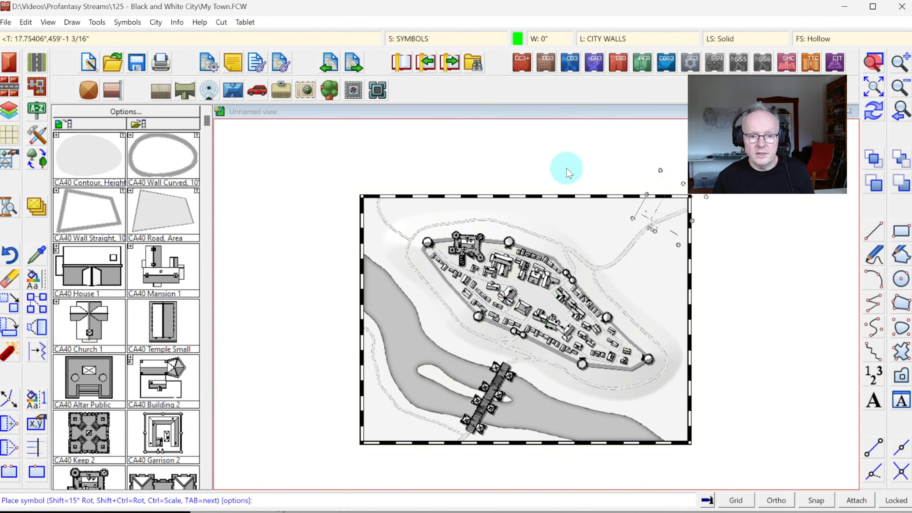
left_click(545, 179)
key("Escape")
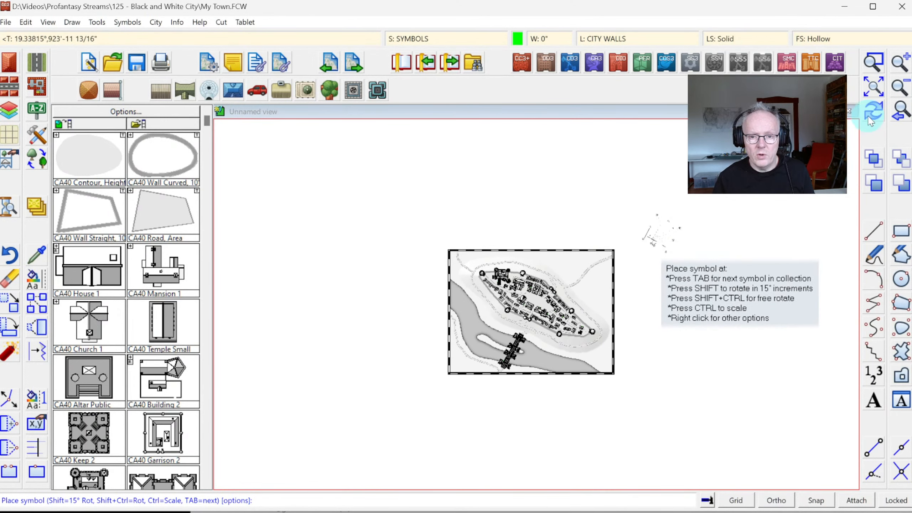
Place a CA40 Garrison 2 symbol, scaled to 0.75 and rotated to face the road, outside the walls in the map's northeast corner
left_click(874, 63)
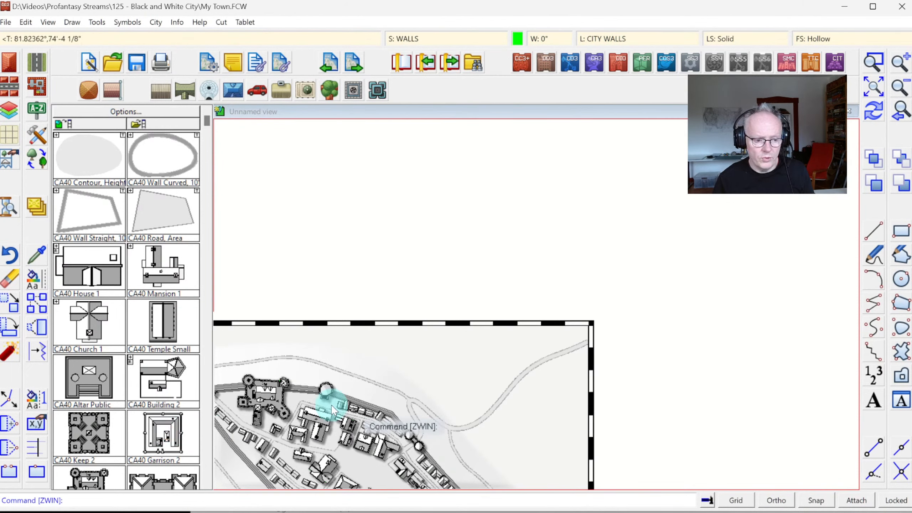
left_click(167, 438)
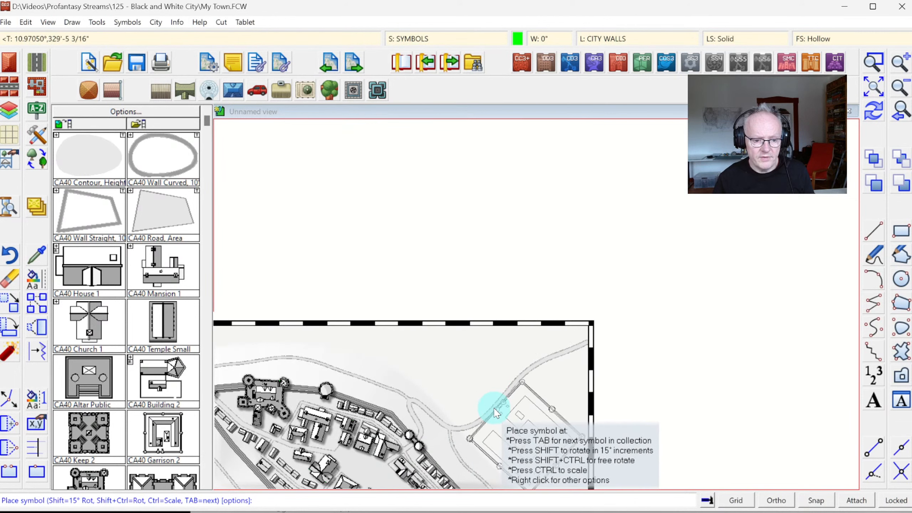
right_click(495, 411)
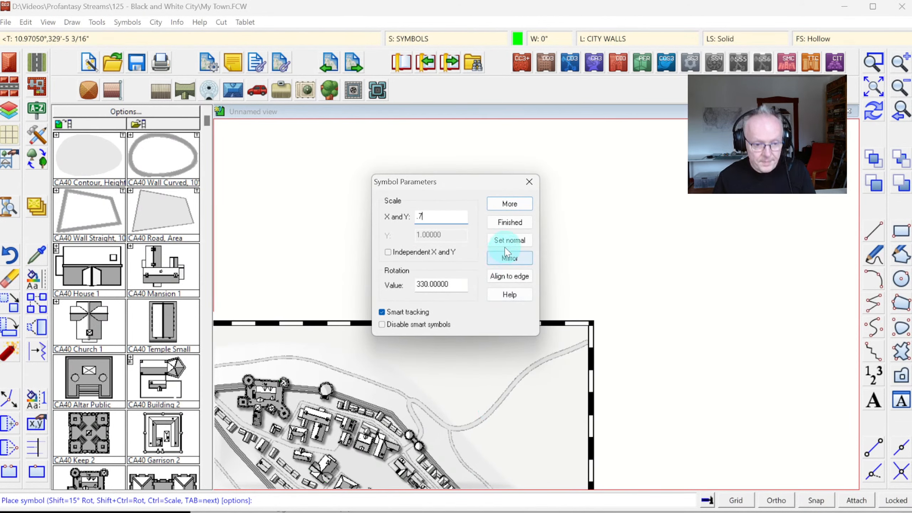
left_click(509, 210)
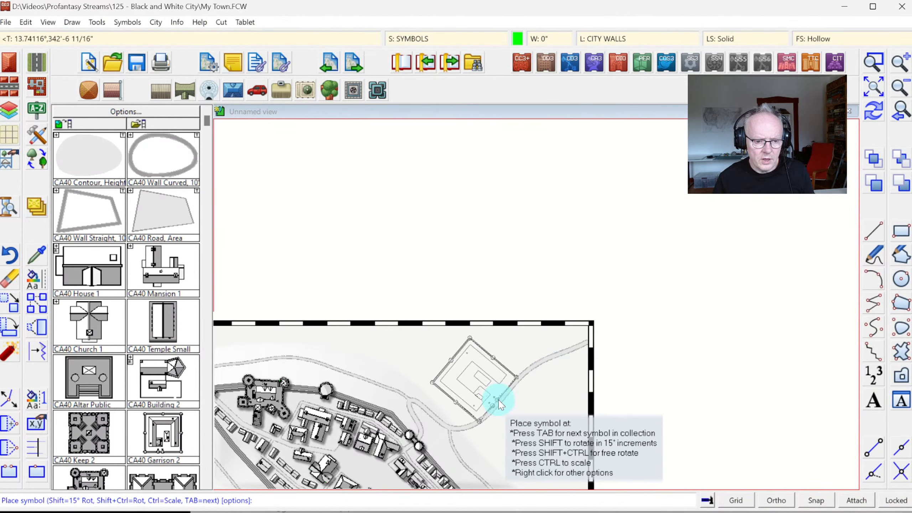
left_click(498, 399)
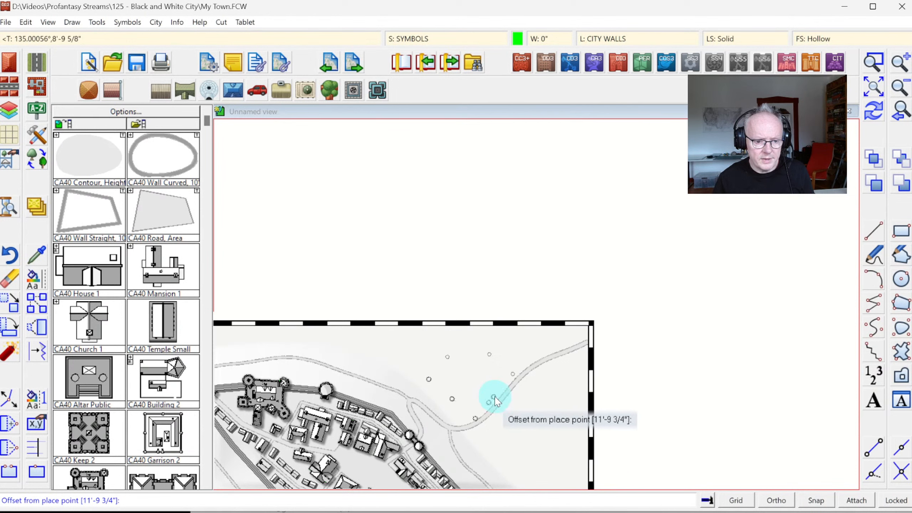
left_click(495, 397)
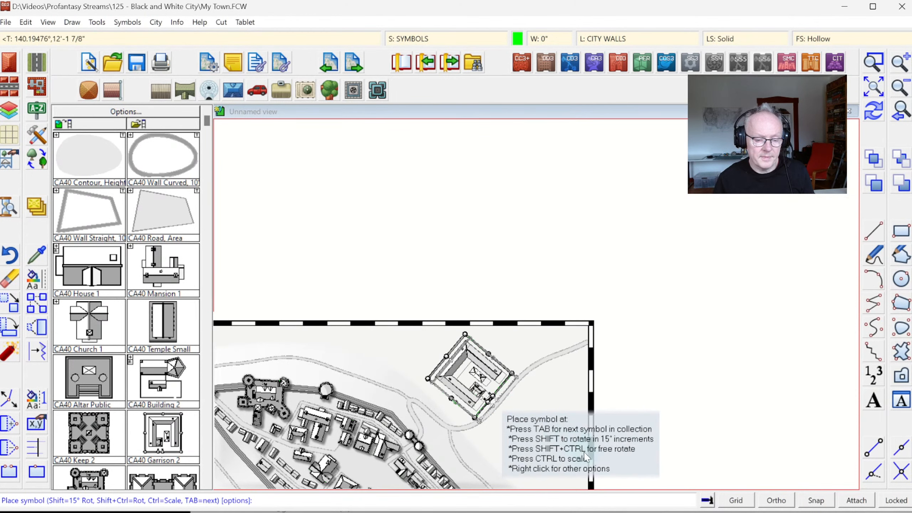
key("Escape")
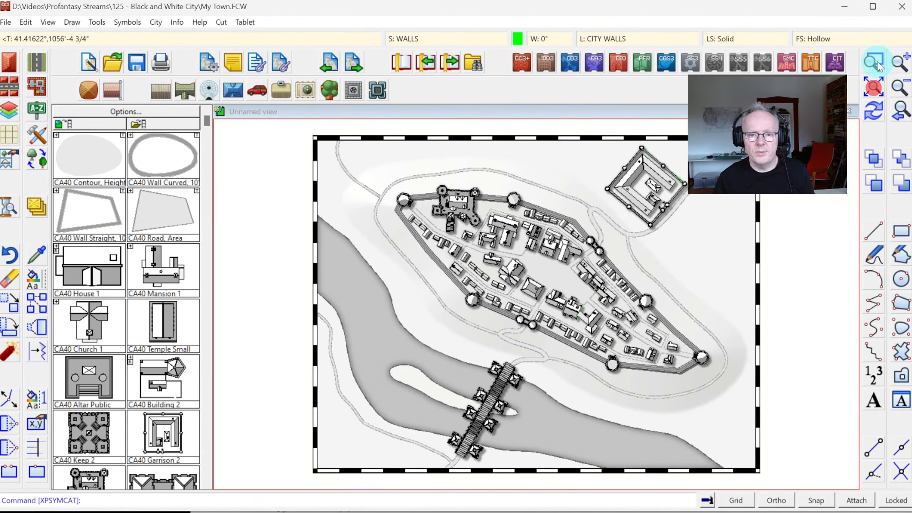
left_click(877, 61)
key("Escape")
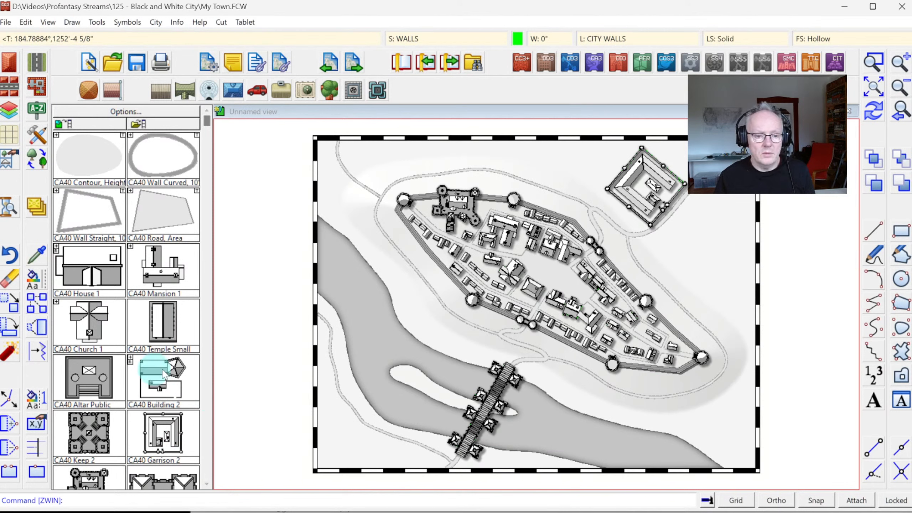
Place a CA40 Stables 1 symbol and another building along the road just southeast of the garrison
left_click(207, 451)
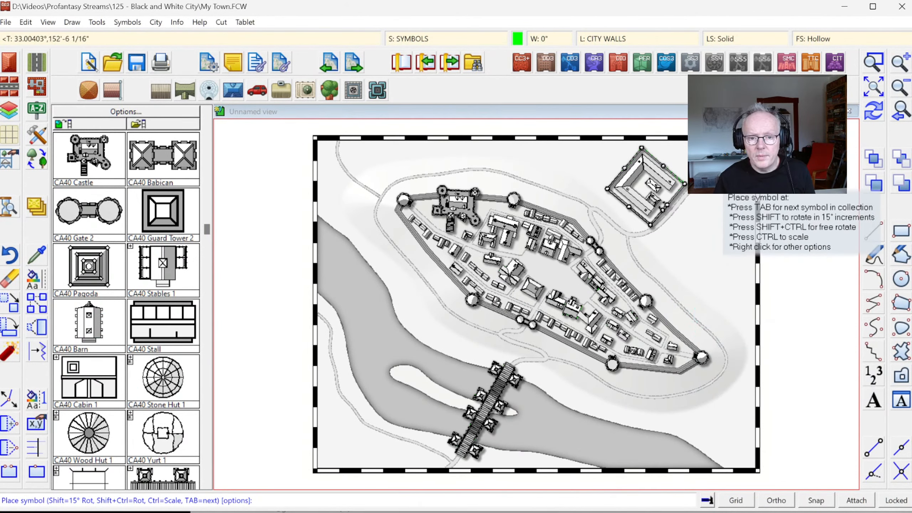
left_click(153, 332)
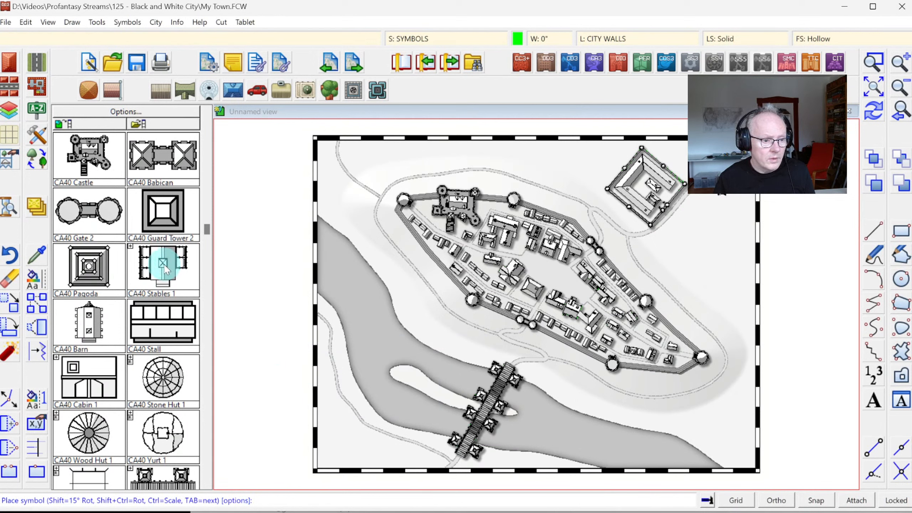
left_click(702, 196)
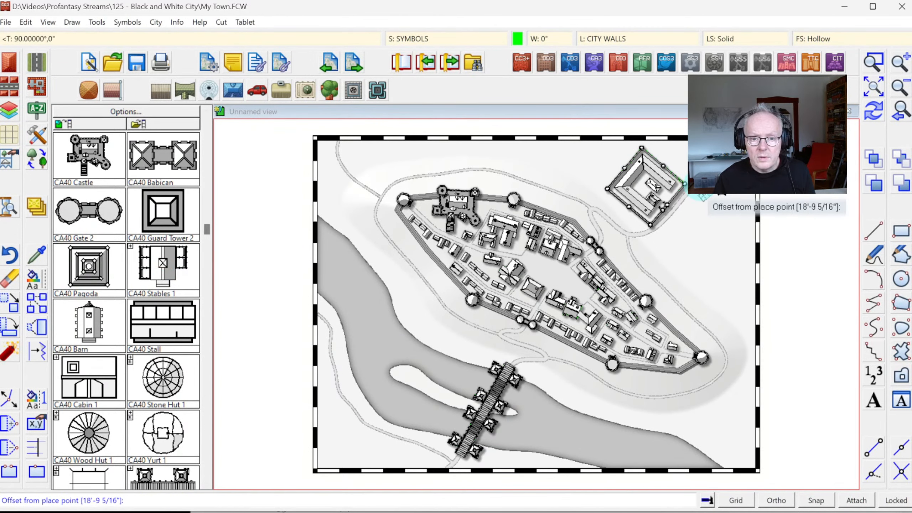
left_click(700, 195)
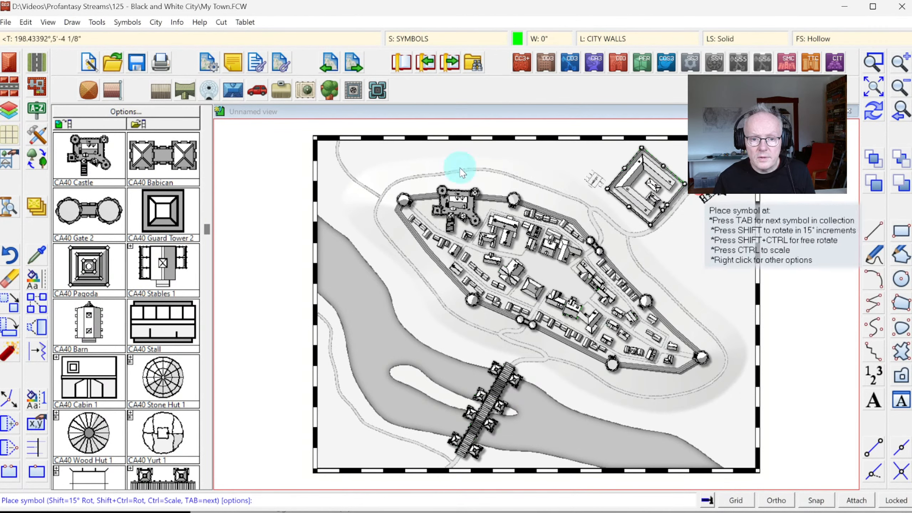
left_click(207, 138)
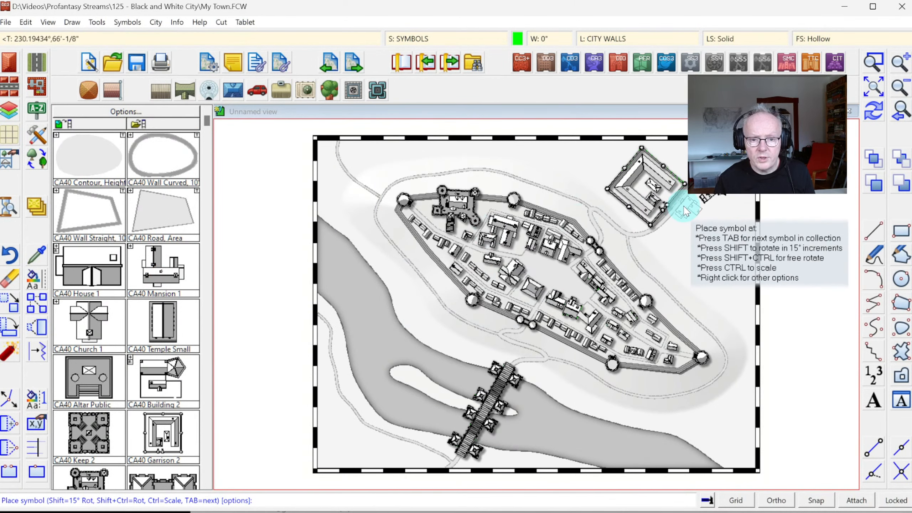
left_click(685, 207)
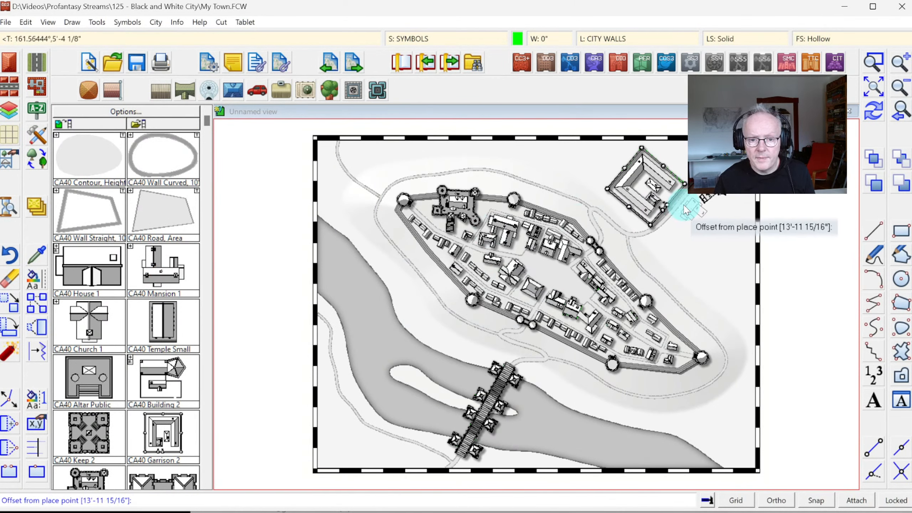
left_click(685, 209)
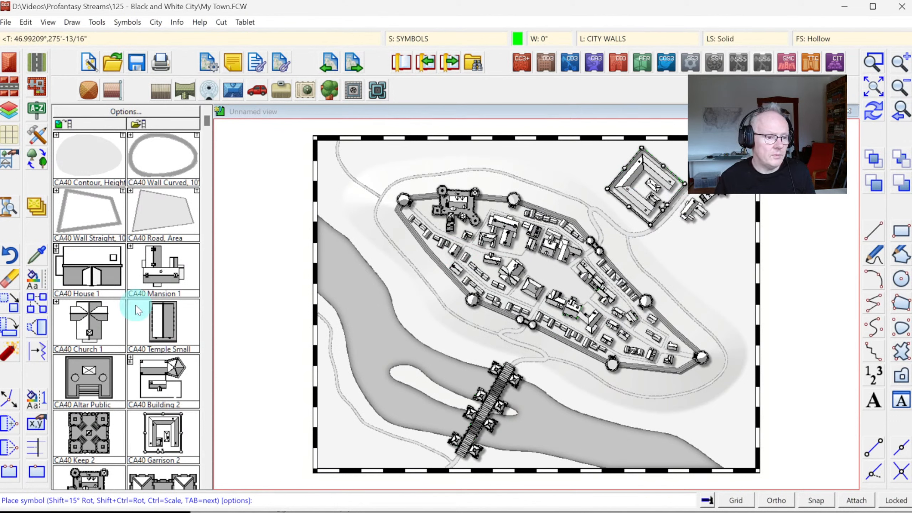
Place a cluster of three small cabins on the riverbank just east of the bridge's northern end
left_click(208, 414)
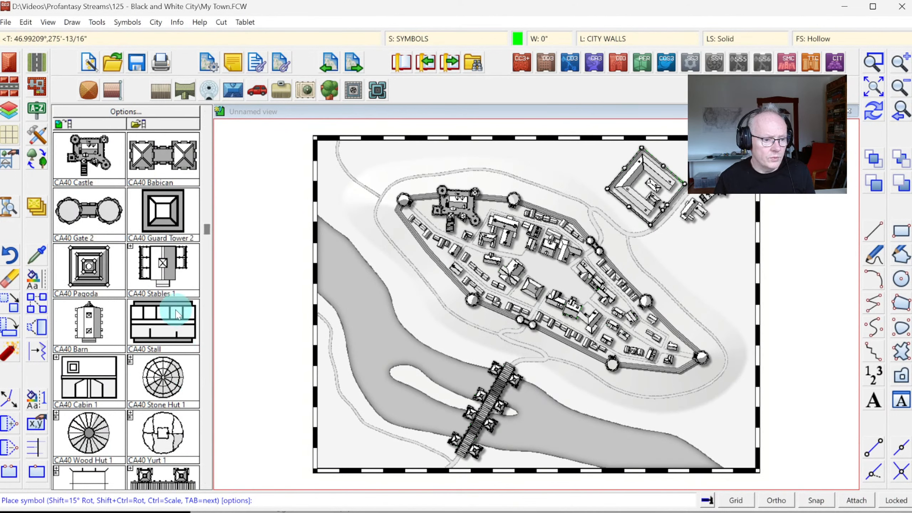
left_click(533, 378)
left_click(535, 380)
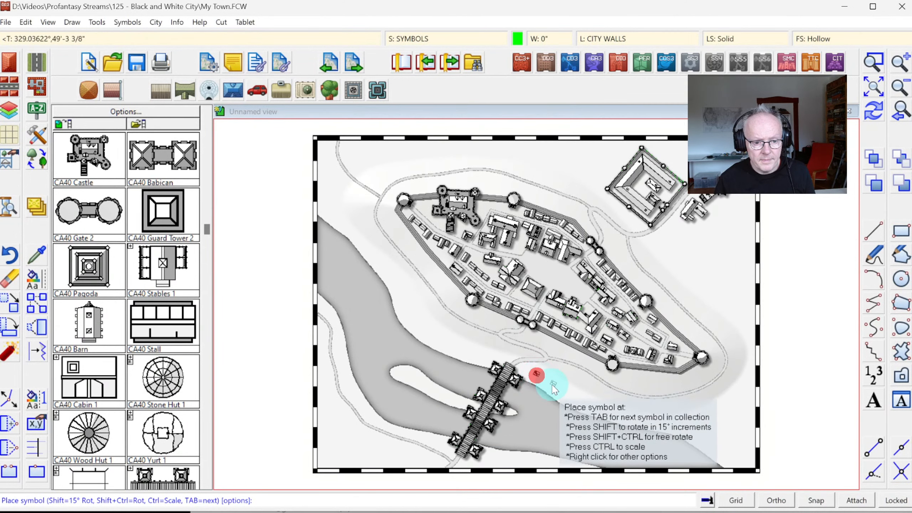
left_click(545, 381)
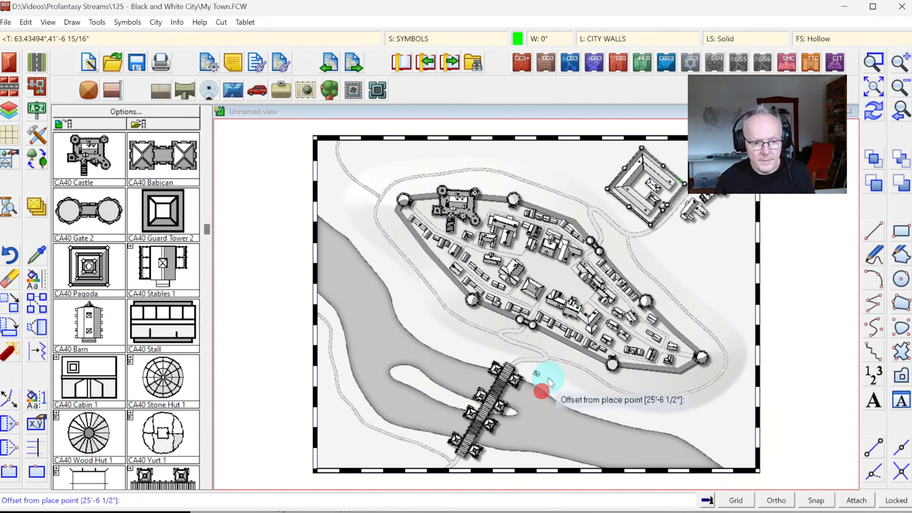
left_click(547, 378)
left_click(535, 381)
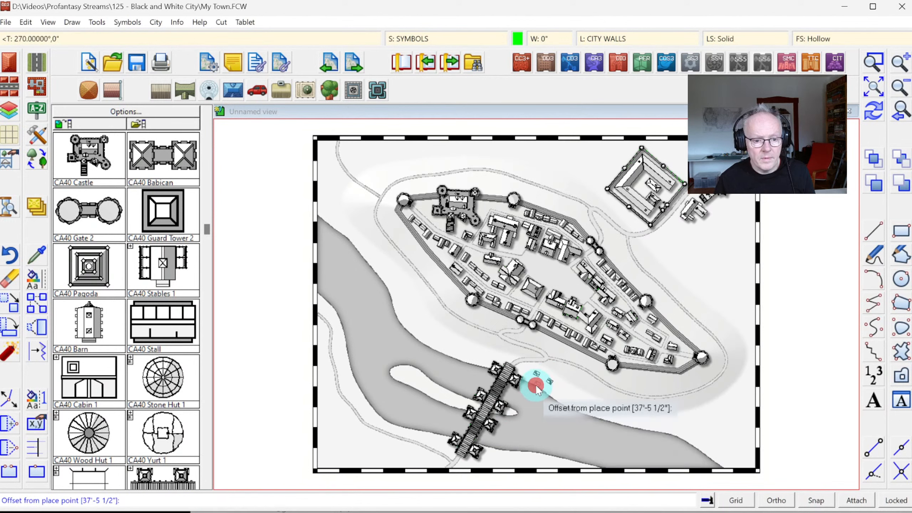
left_click(538, 382)
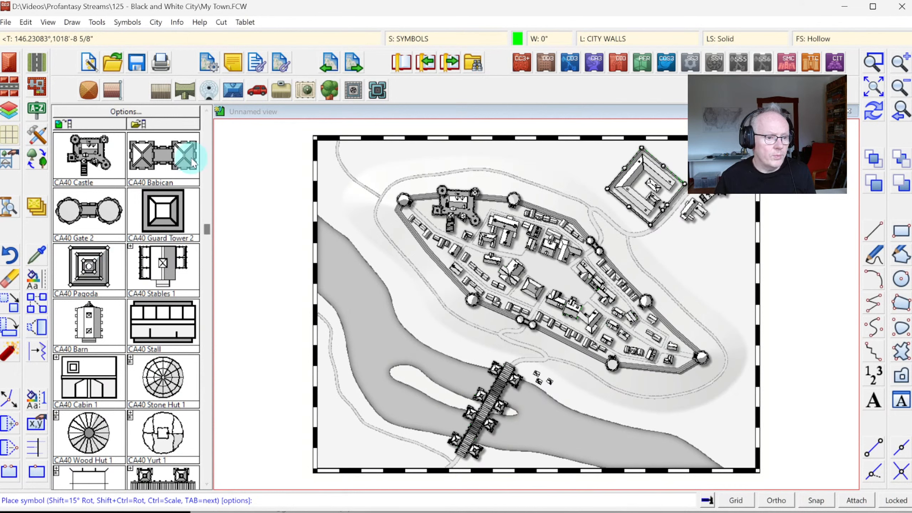
Place a CA40 House 22 symbol beside the road at the bridge's southern end, near the map's lower border
left_click(206, 128)
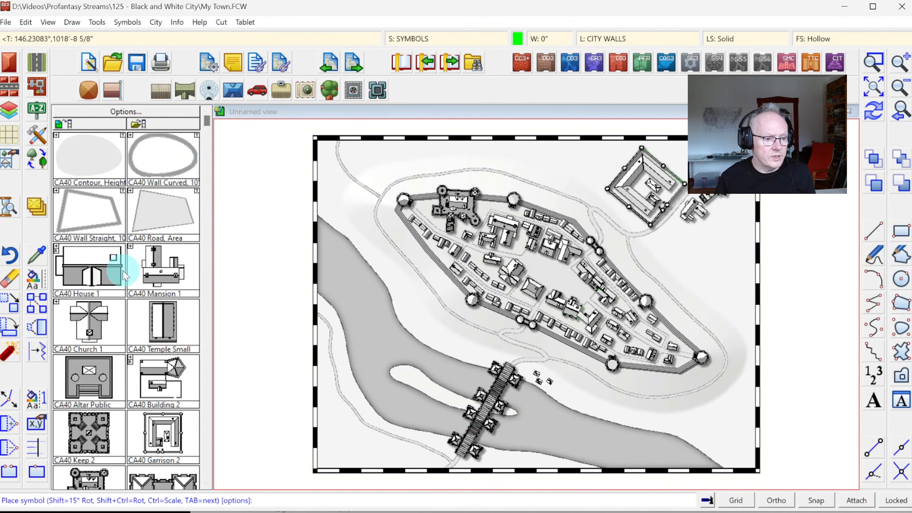
left_click(57, 247)
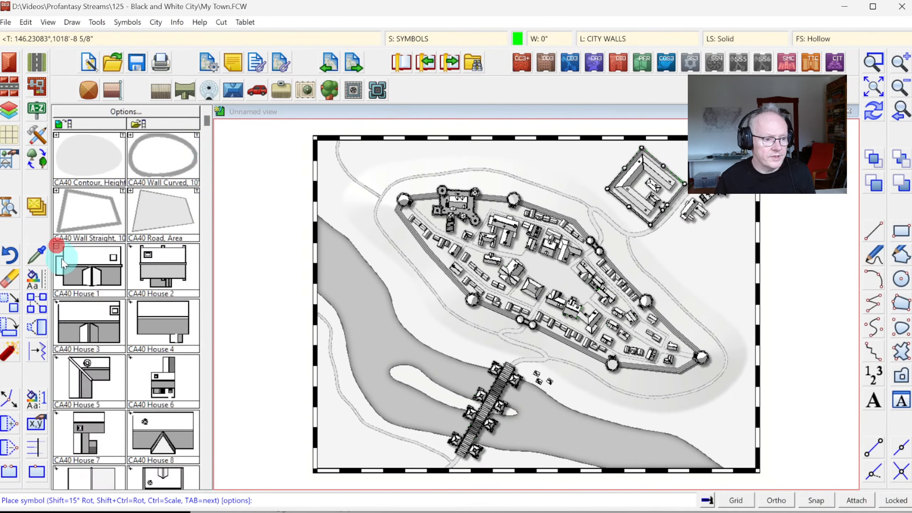
left_click(207, 437)
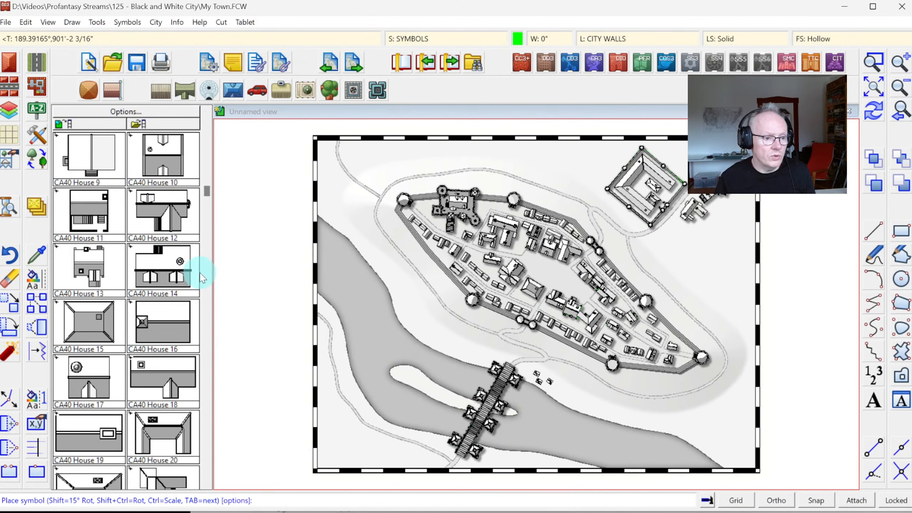
left_click(209, 325)
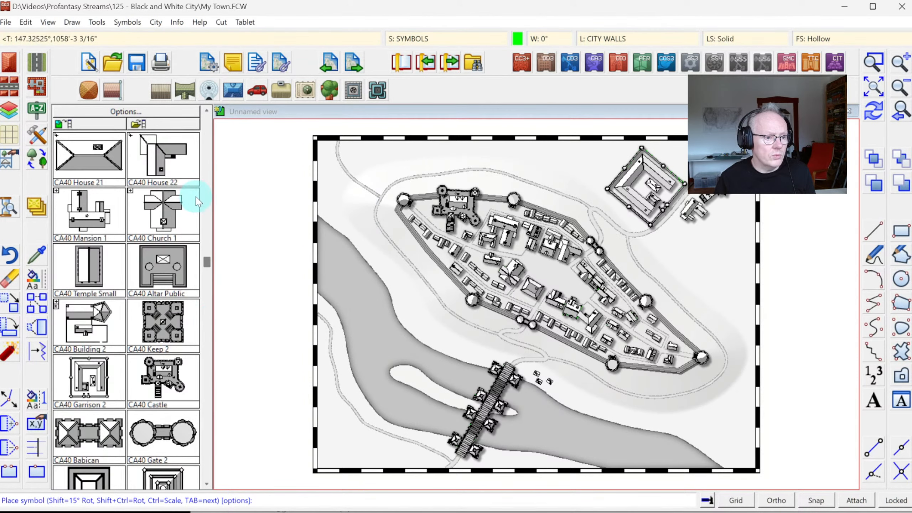
left_click(164, 176)
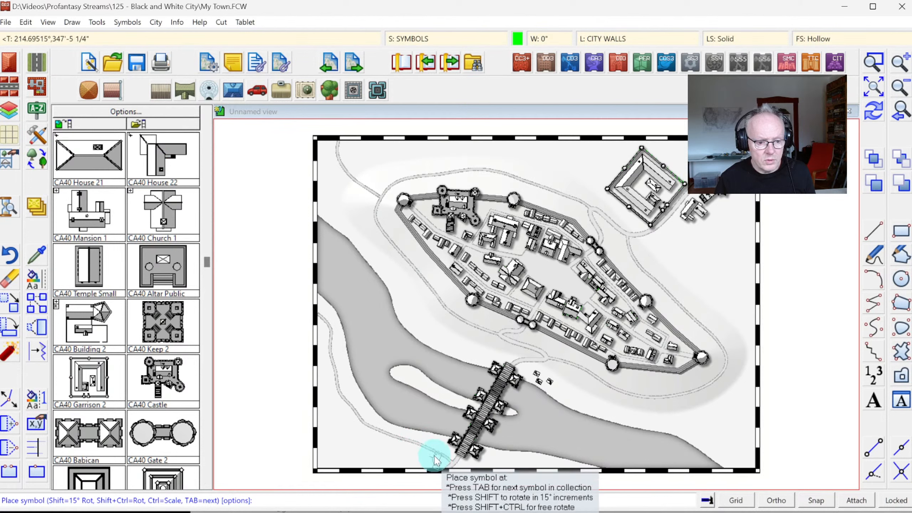
left_click(413, 385)
right_click(419, 382)
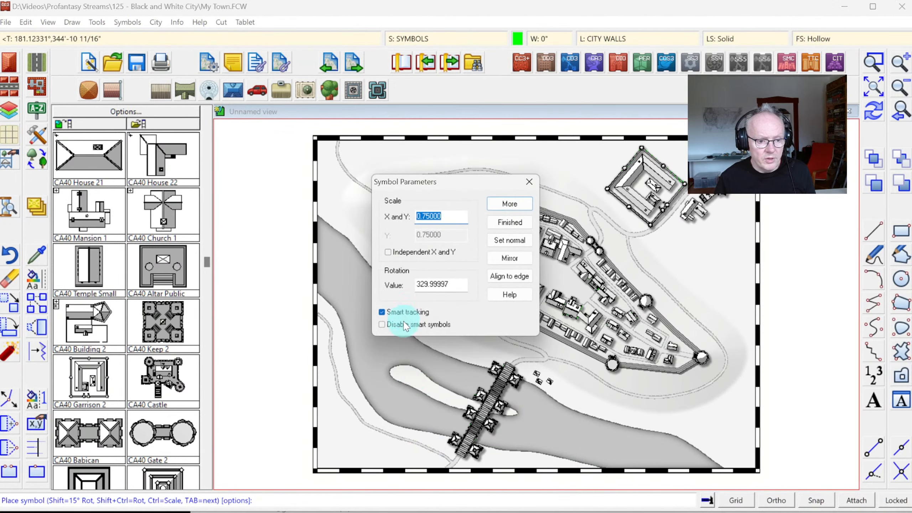
left_click(506, 204)
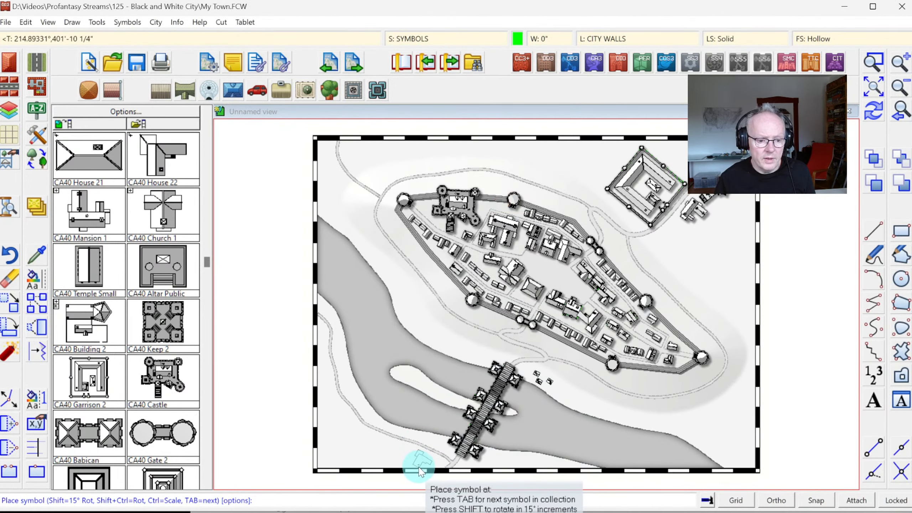
left_click(441, 473)
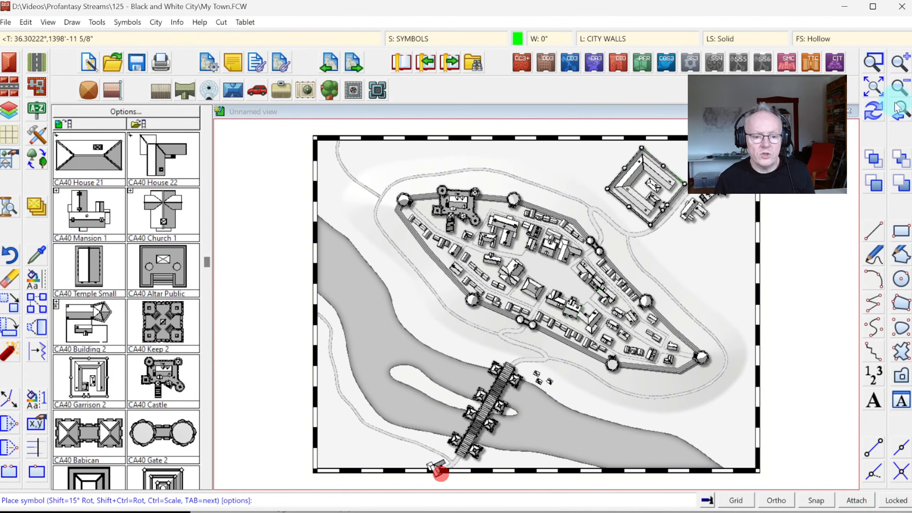
left_click(241, 90)
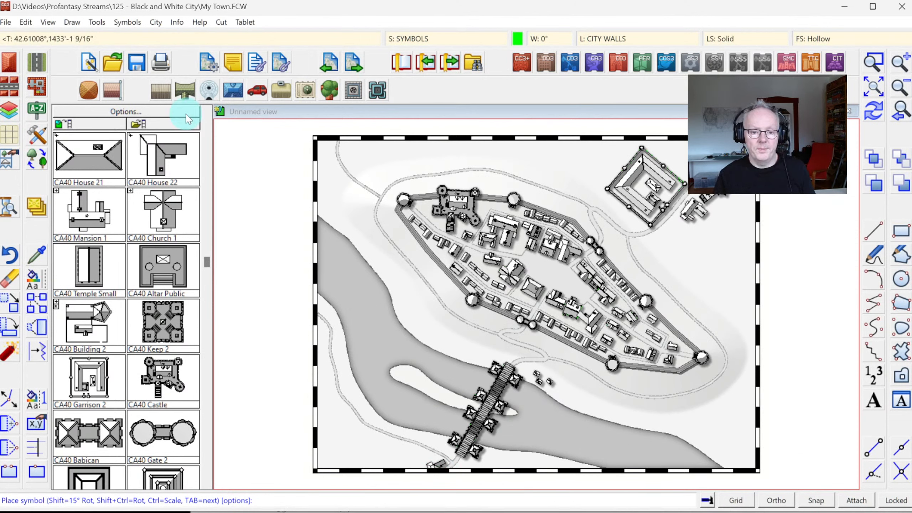
key("Escape")
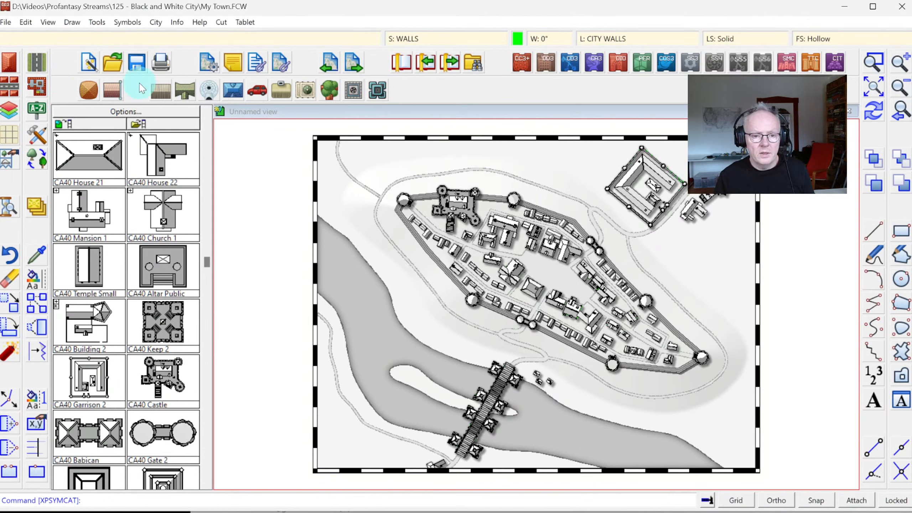
Try to reorder the drawing sheets so that WALLS comes after BUILDINGS and SYMBOLS, directly before TEXT
left_click(876, 65)
left_click(387, 184)
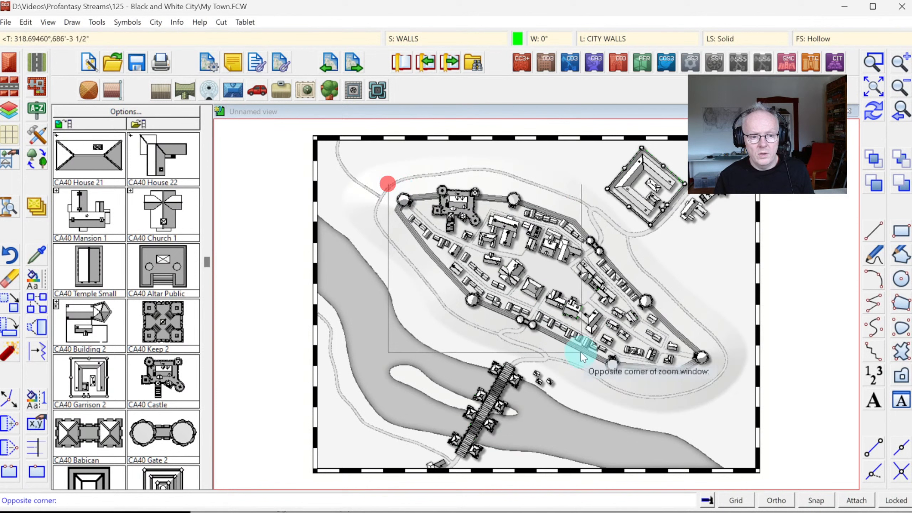
left_click(737, 397)
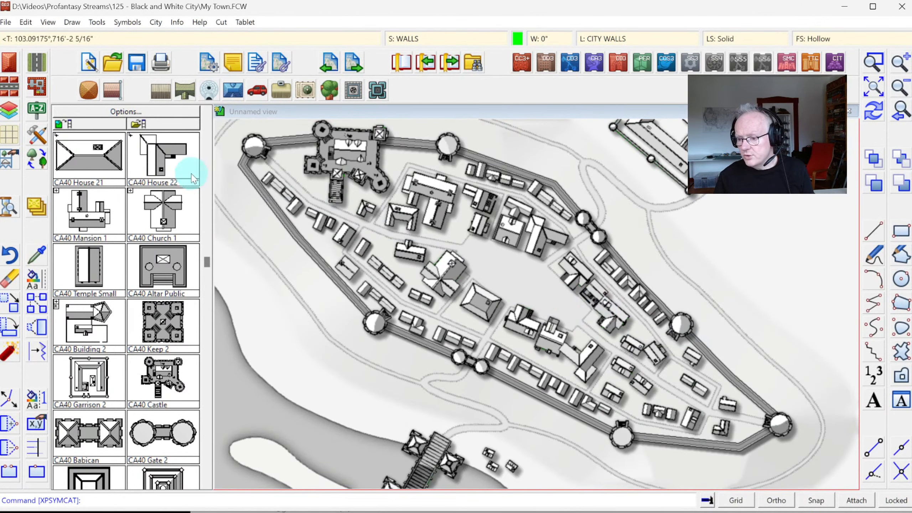
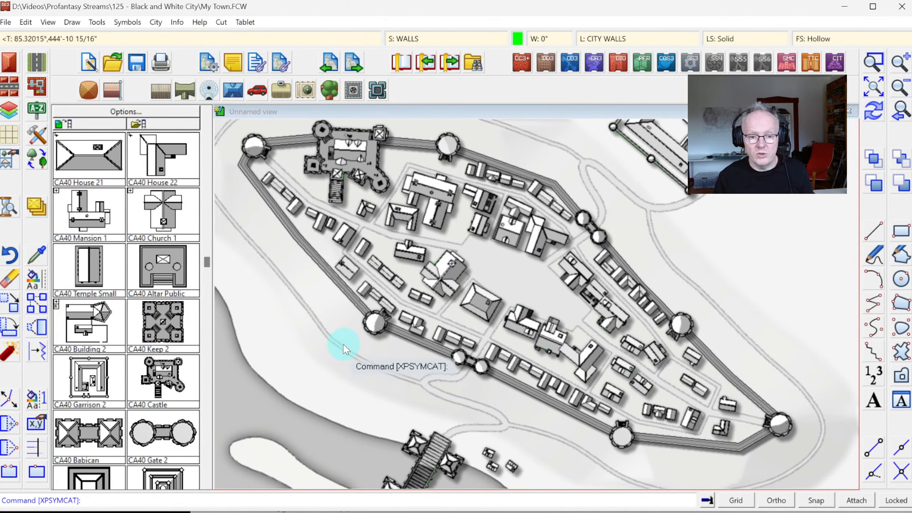
left_click(424, 39)
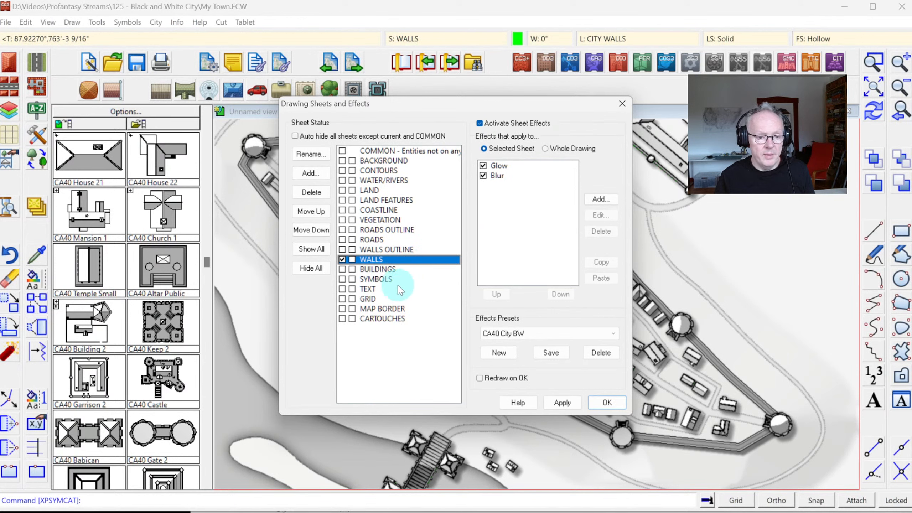
left_click(310, 212)
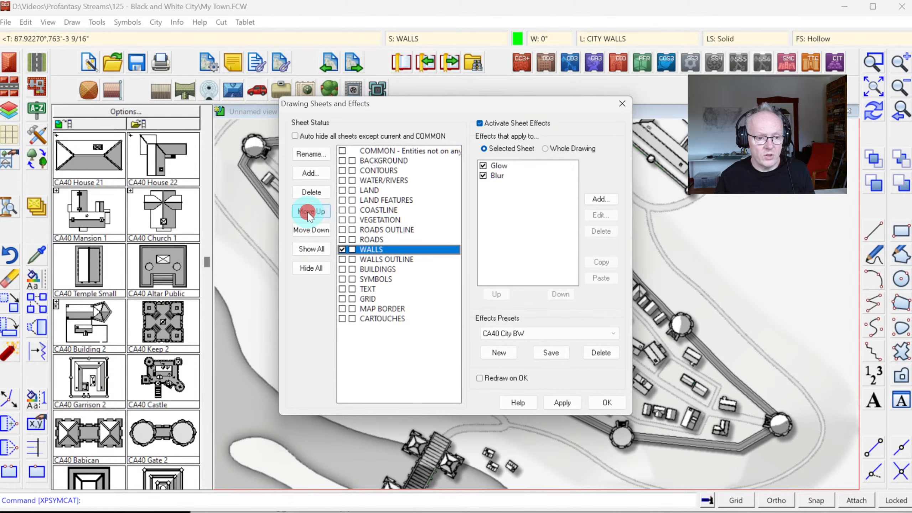
left_click(311, 231)
left_click(310, 232)
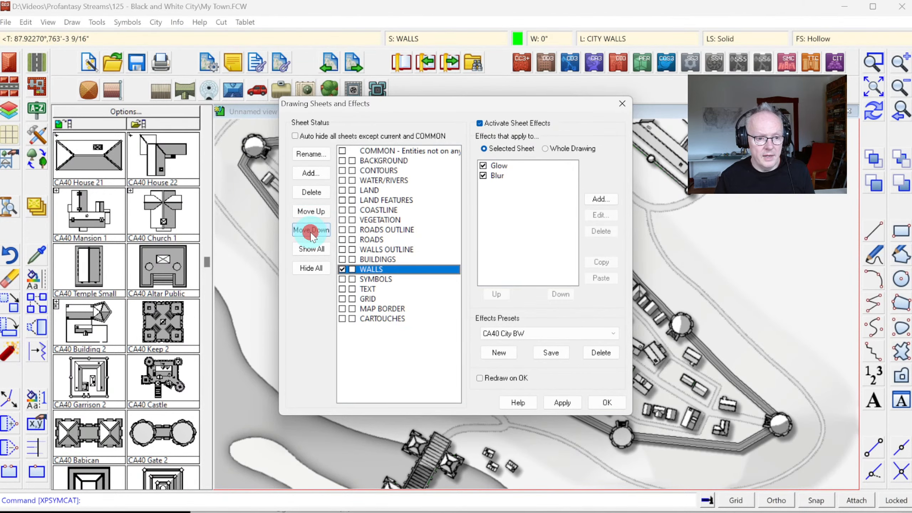
left_click(311, 233)
left_click(610, 404)
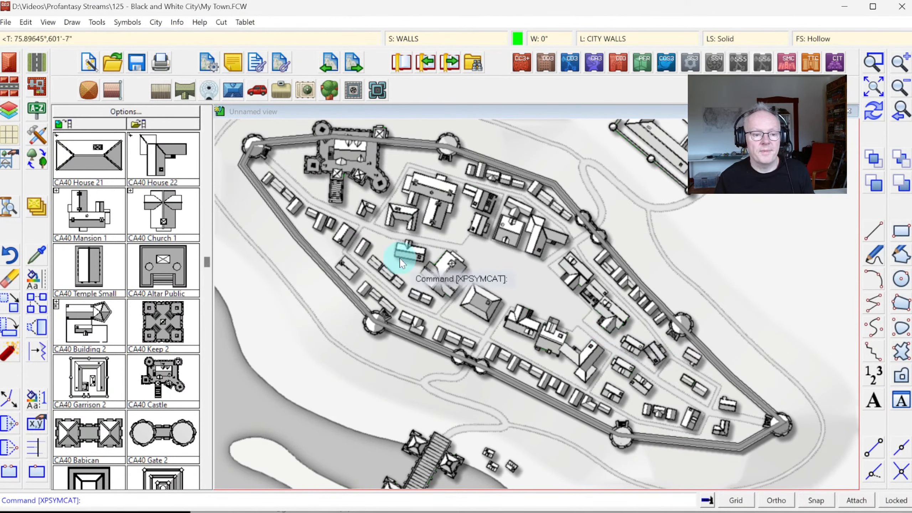
Return the WALLS sheet to its place between WALLS OUTLINE and BUILDINGS in the sheet order
left_click(418, 39)
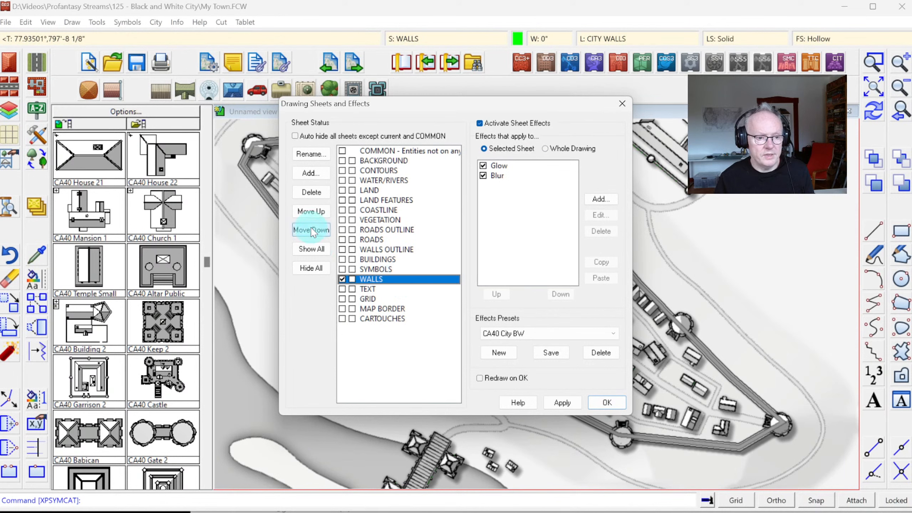
left_click(311, 212)
left_click(311, 212)
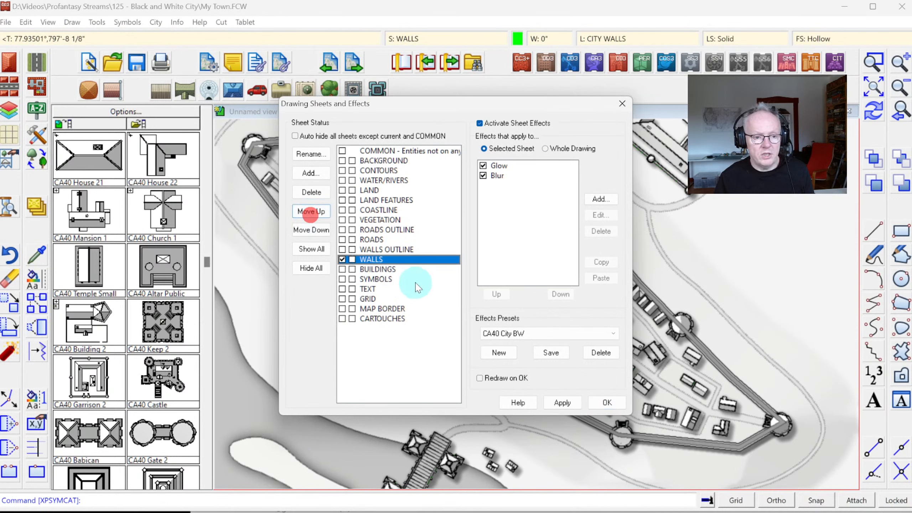
left_click(379, 249)
left_click(376, 259)
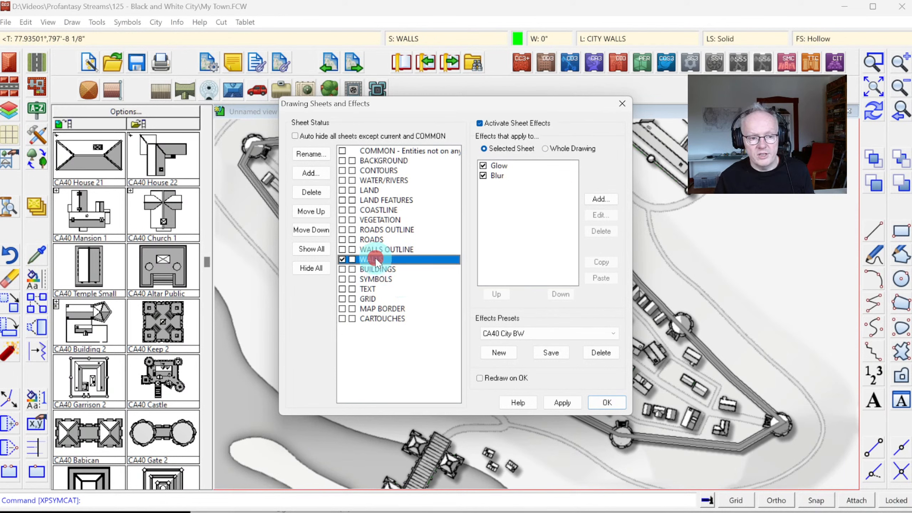
left_click(377, 249)
left_click(376, 260)
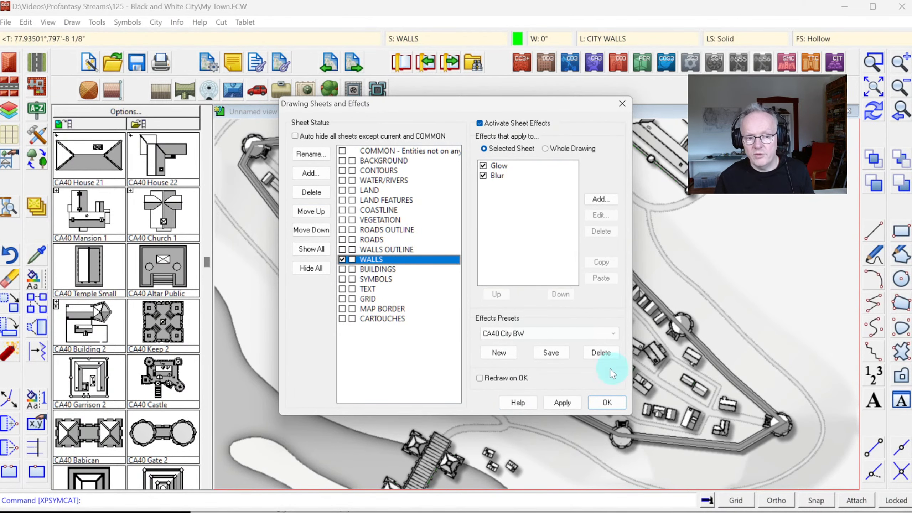
left_click(598, 401)
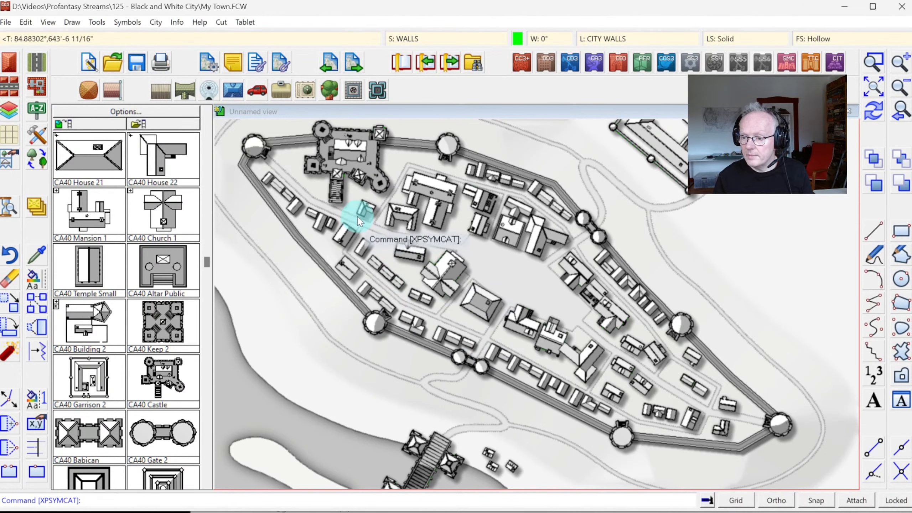
Draw a small smooth field area with the Terrain, Fields drawing tool beside the stables, reaching the map's east border
left_click(395, 212)
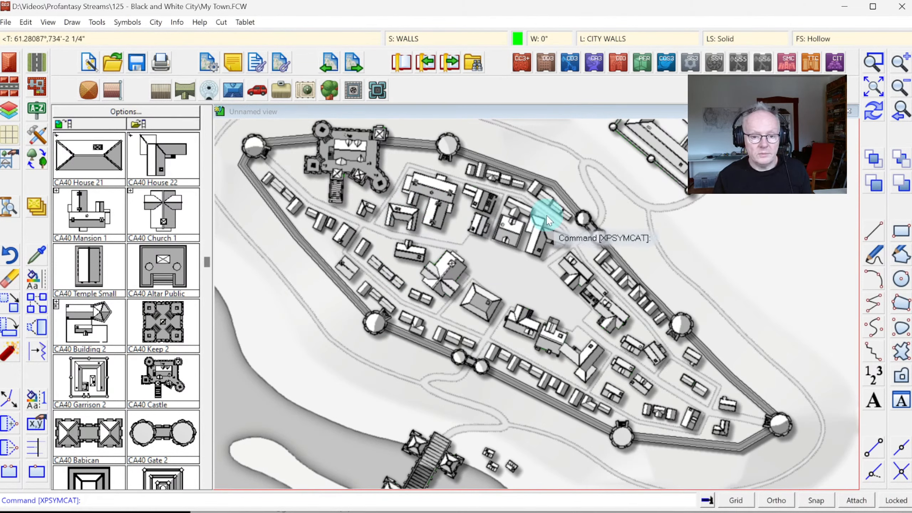
left_click(873, 90)
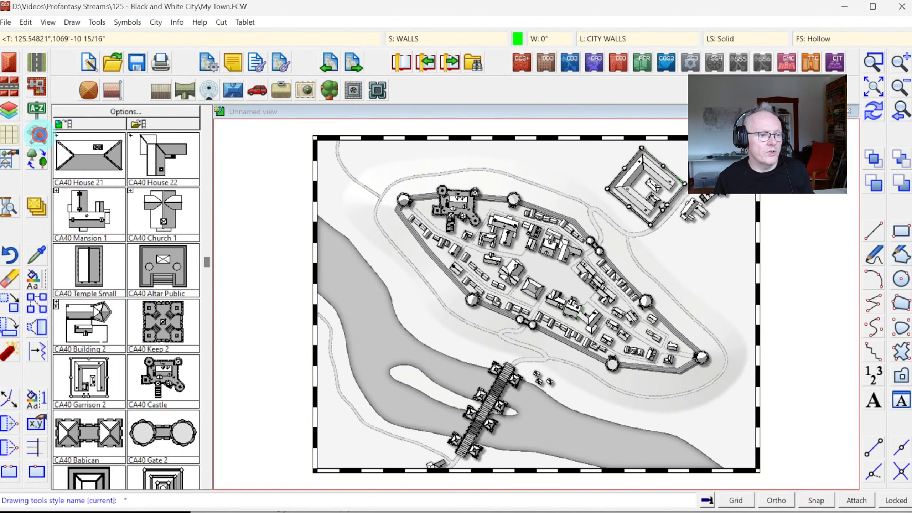
left_click(39, 135)
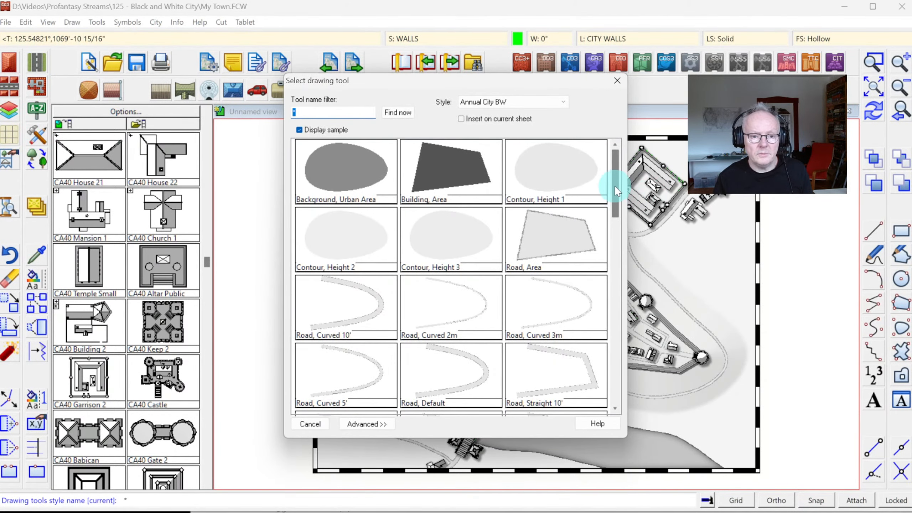
left_click_drag(616, 180, 629, 234)
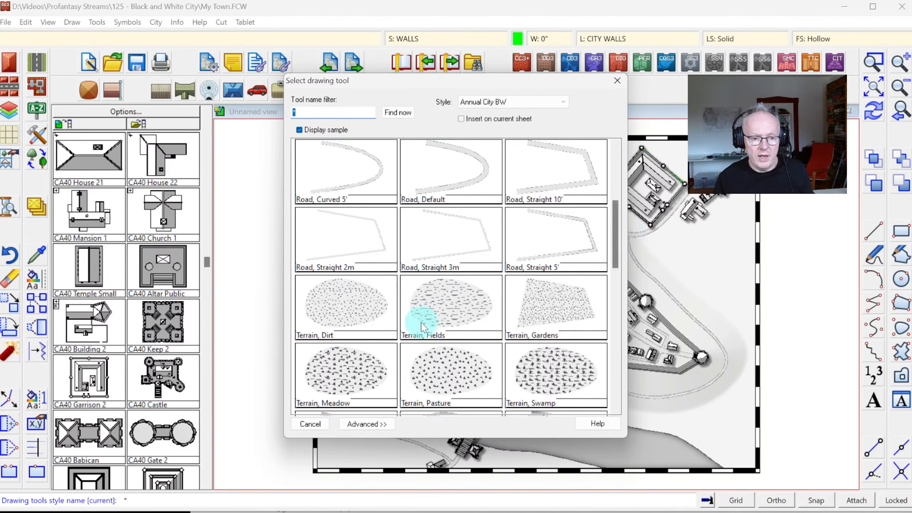
left_click(446, 312)
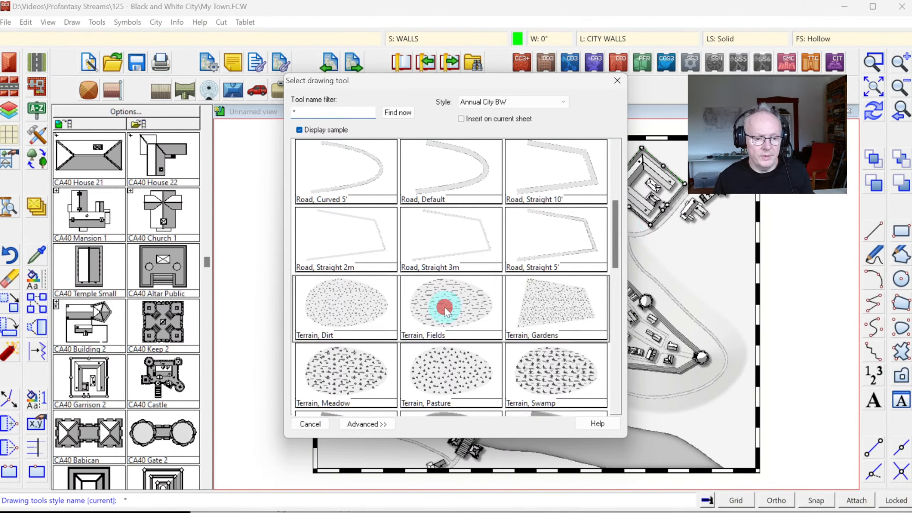
left_click(755, 197)
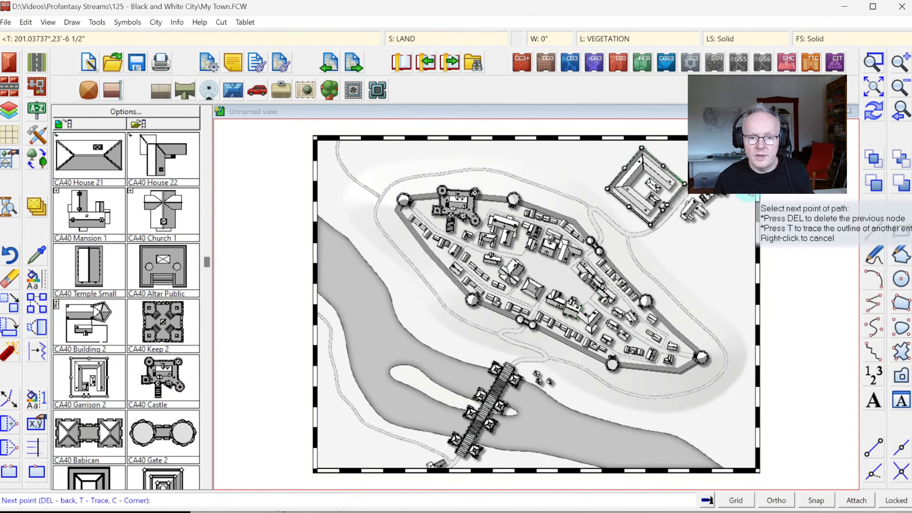
left_click(729, 195)
left_click(719, 198)
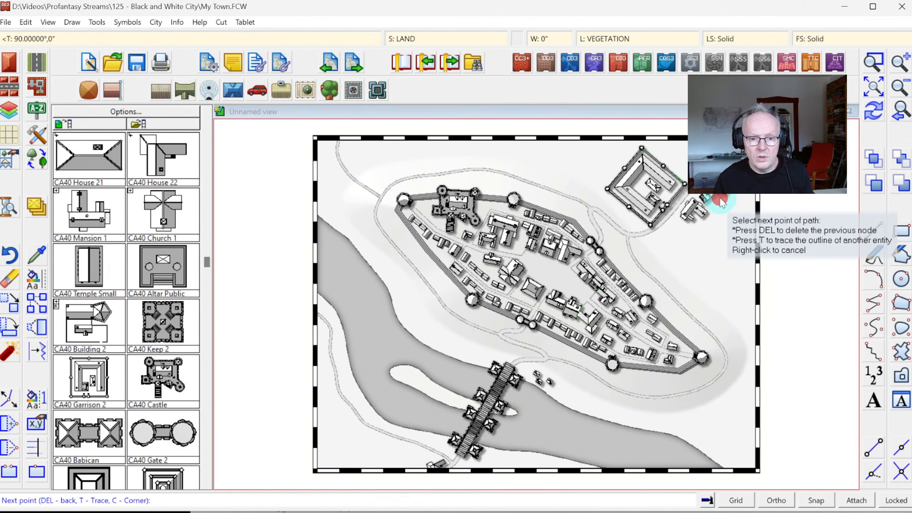
left_click(712, 203)
left_click(714, 210)
left_click(724, 214)
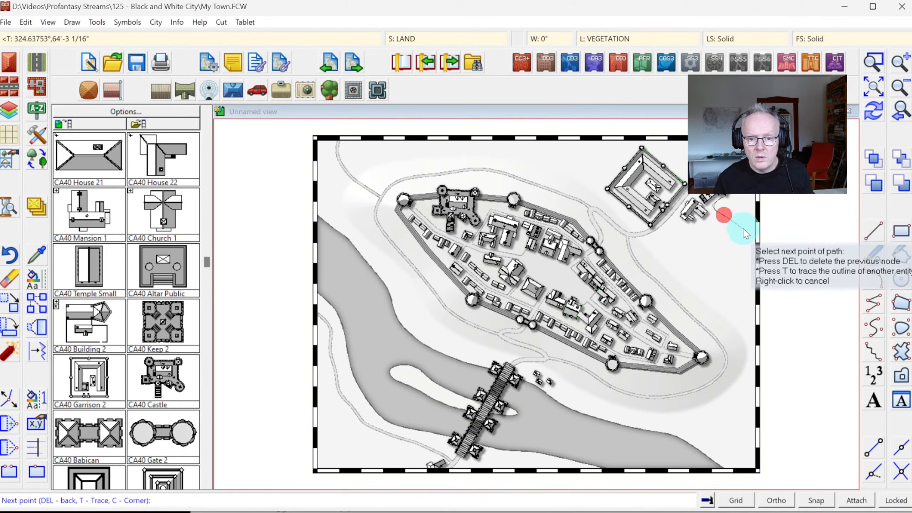
left_click(743, 228)
left_click(763, 241)
right_click(762, 241)
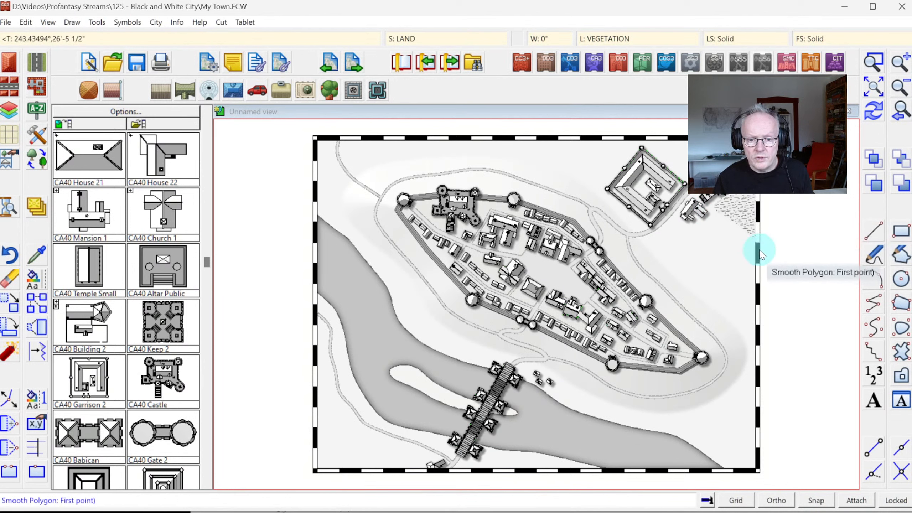
Draw a second Terrain, Fields area just south of the first, from below the stables to the east border, leaving a narrow gap
left_click(755, 248)
left_click(739, 233)
left_click(725, 220)
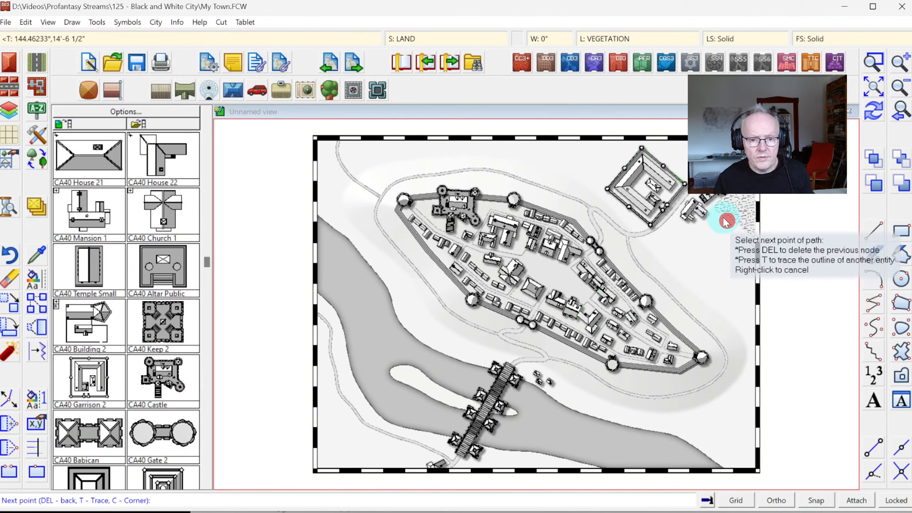
left_click(714, 213)
left_click(703, 225)
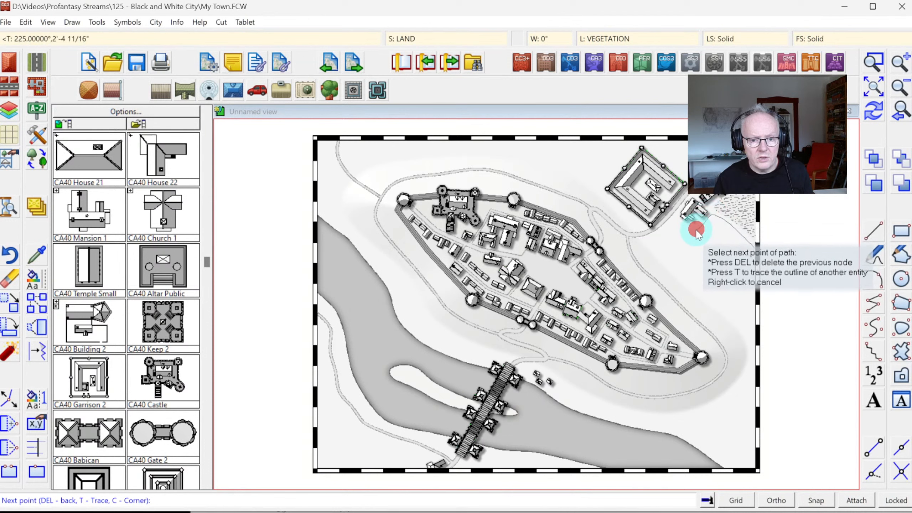
left_click(689, 238)
left_click(722, 264)
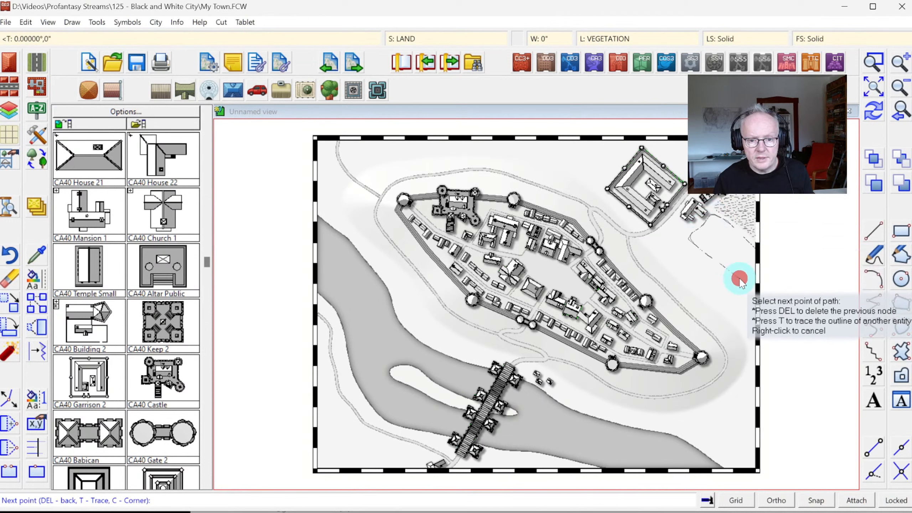
right_click(760, 297)
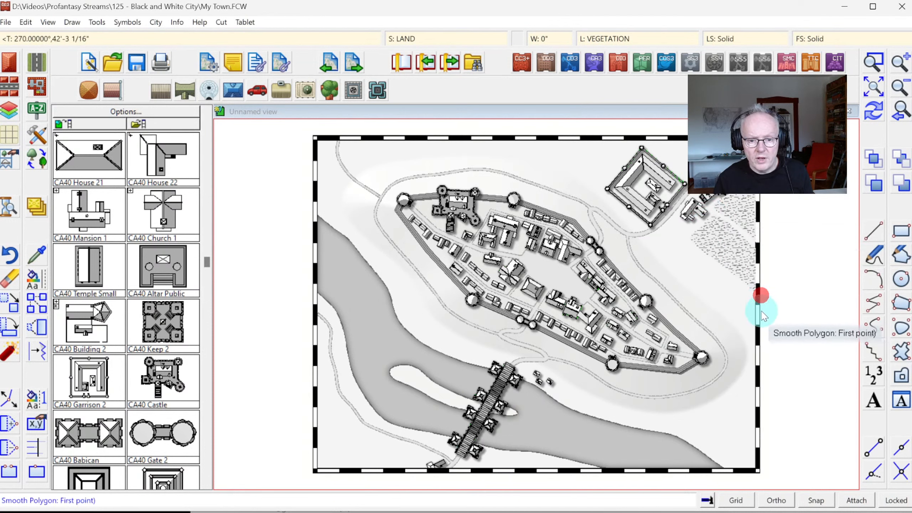
left_click(737, 290)
right_click(737, 289)
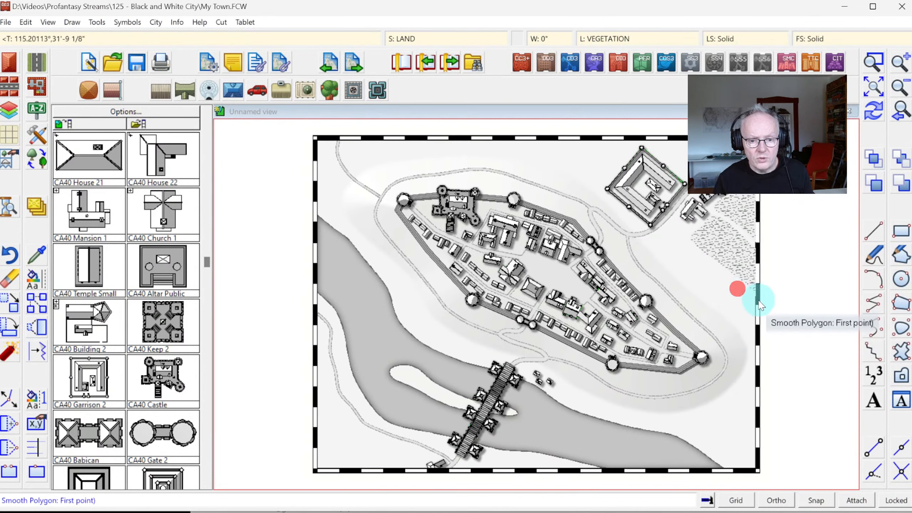
Draw a third, longer Terrain, Fields strip southwest of the second field, from near the road junction to the east border
left_click(757, 301)
left_click(732, 283)
left_click(709, 264)
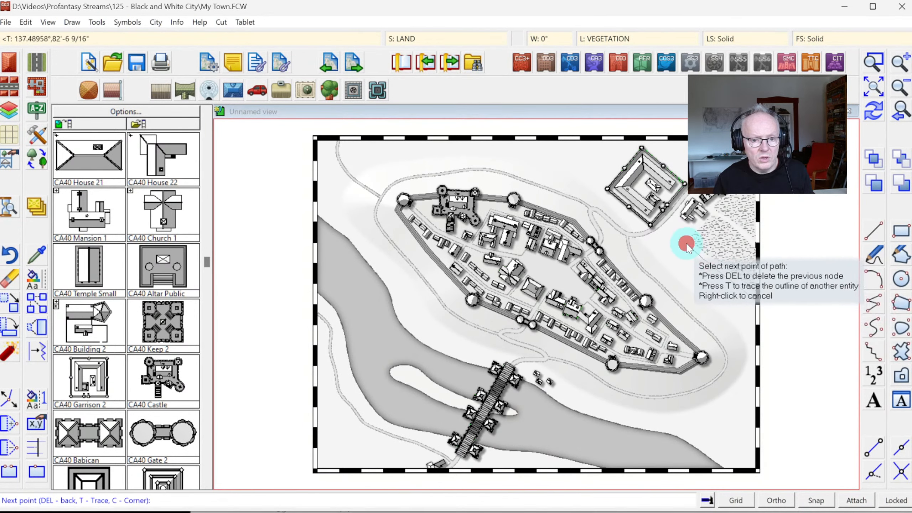
left_click(659, 238)
left_click(650, 247)
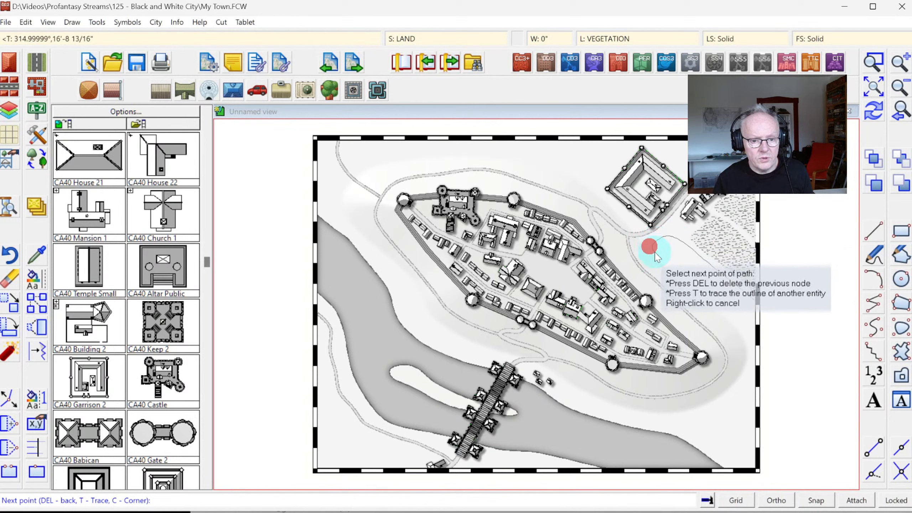
left_click(662, 258)
left_click(679, 272)
left_click(702, 288)
left_click(713, 302)
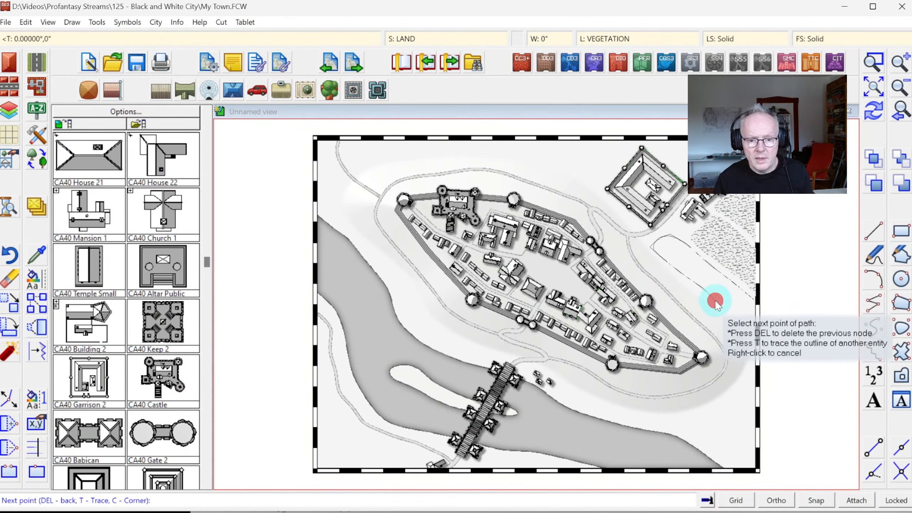
left_click(726, 314)
left_click(741, 323)
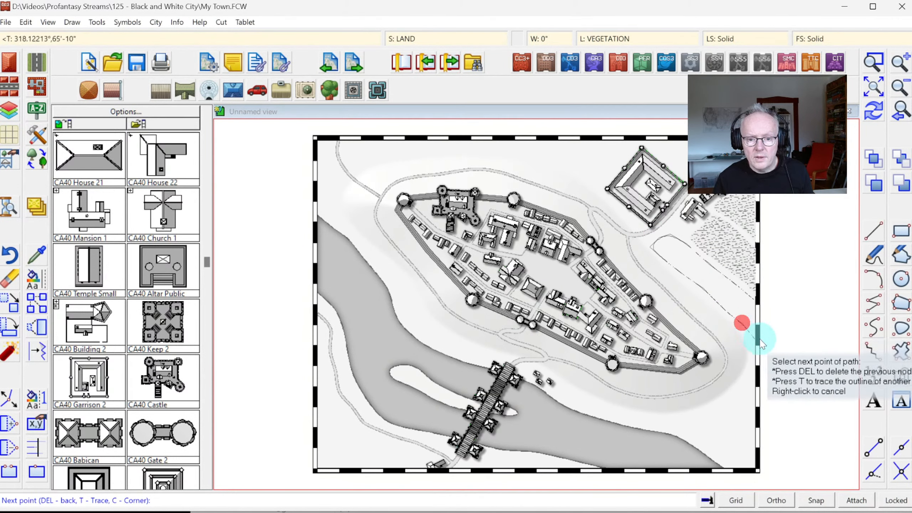
right_click(758, 340)
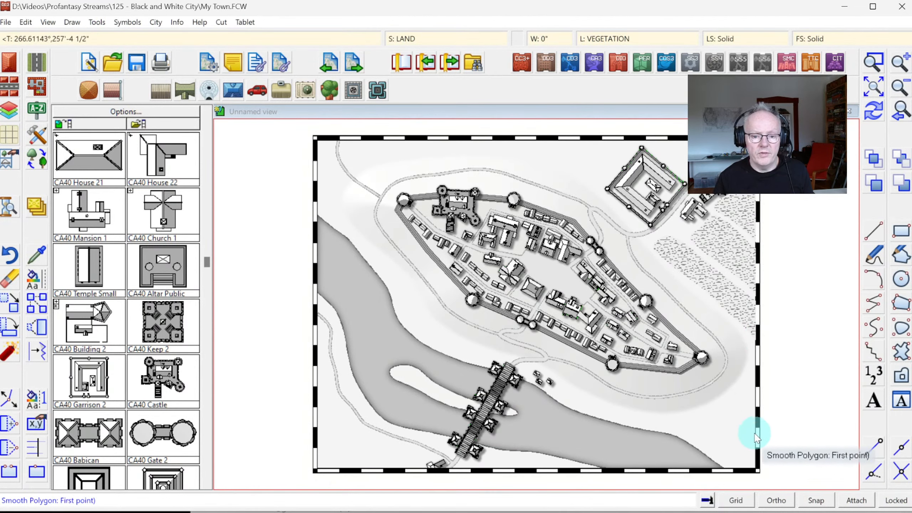
Draw a small Terrain, Fields area on the east border, southeast of the road loop around the city walls
left_click(755, 376)
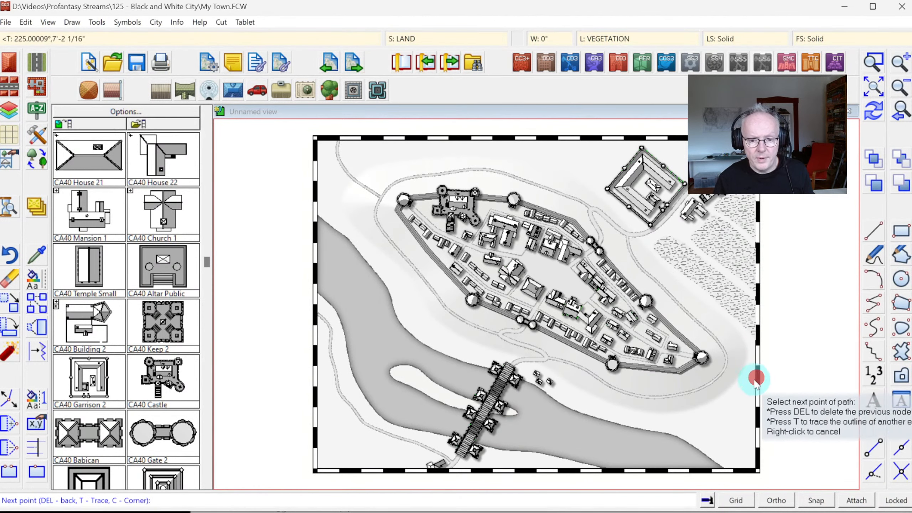
left_click(725, 405)
left_click(717, 415)
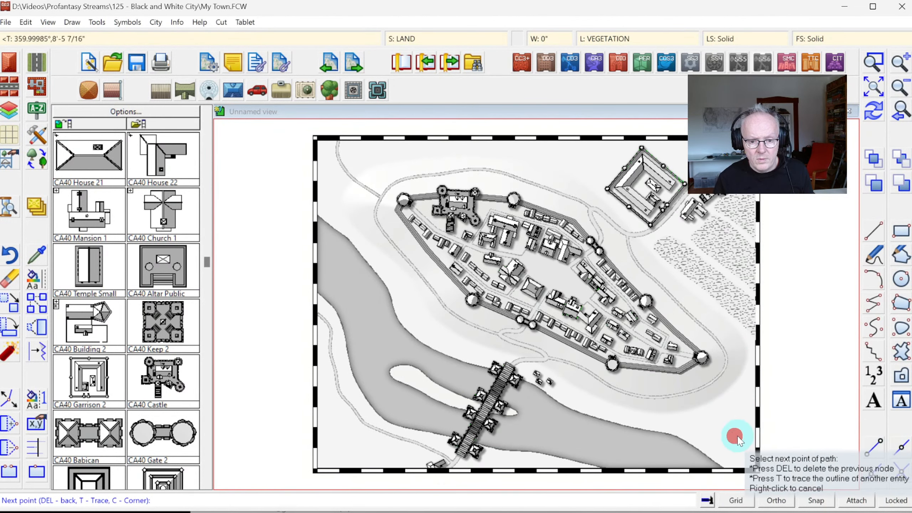
right_click(747, 436)
Draw a small Terrain, Fields area in the southeast corner of the map, along the east border
left_click(750, 438)
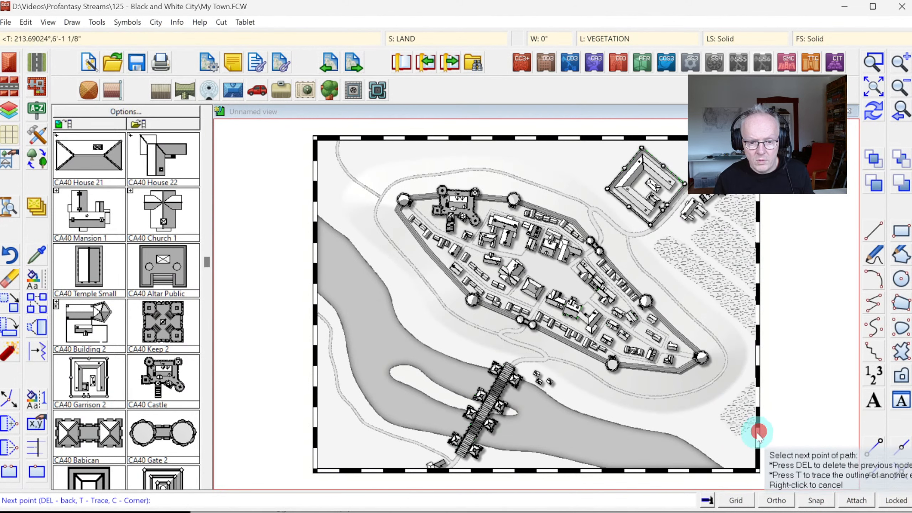
left_click(741, 452)
left_click(756, 466)
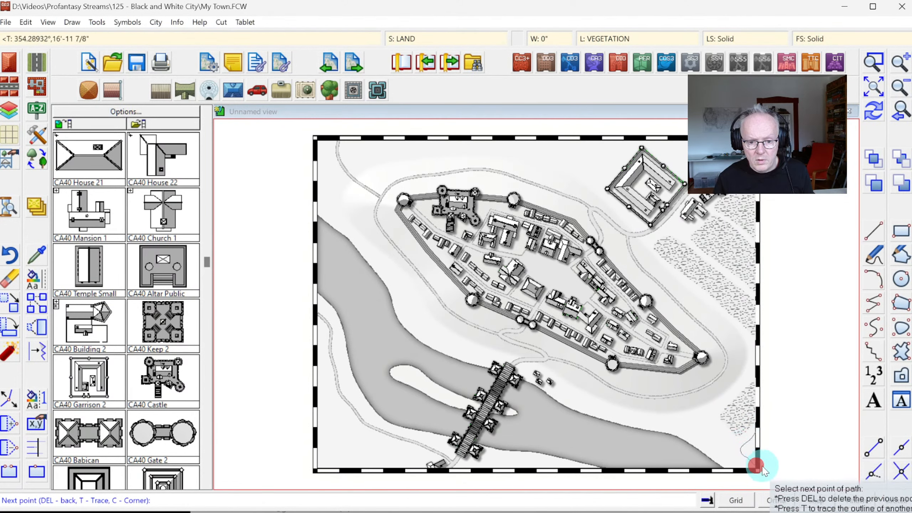
left_click(771, 461)
right_click(772, 462)
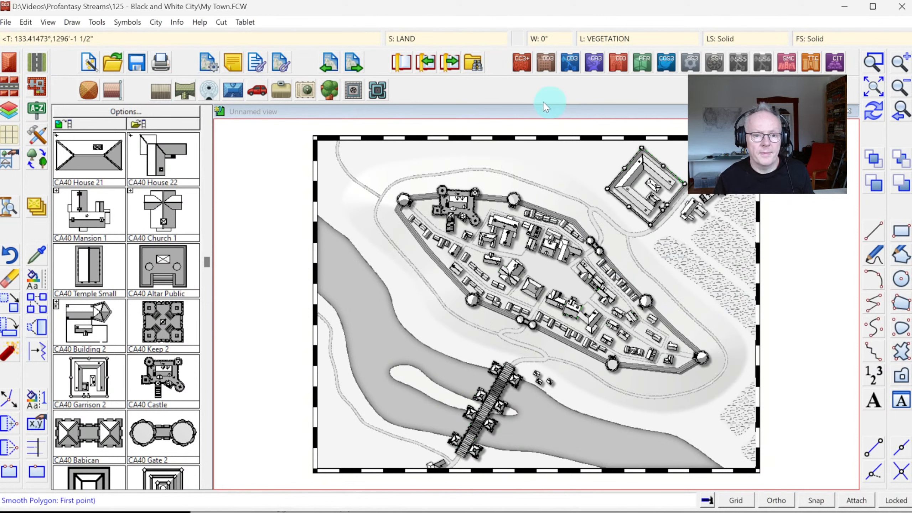
Draw a Terrain, Fields area along the north border, just northwest of the large walled garrison
left_click(626, 146)
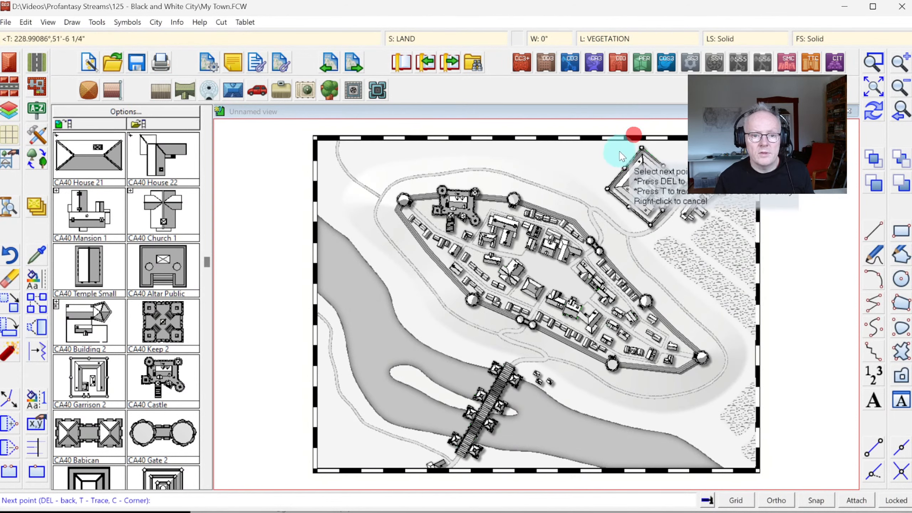
left_click(590, 192)
left_click(551, 171)
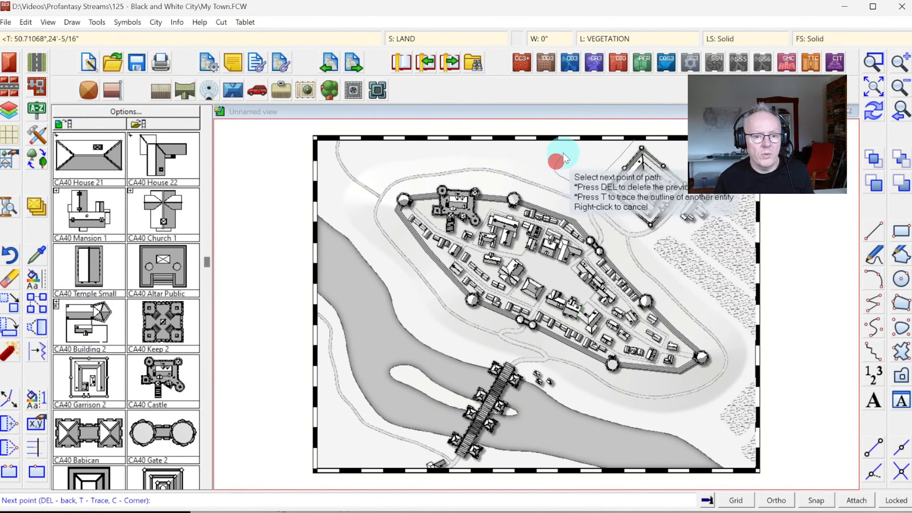
left_click(578, 134)
right_click(579, 135)
Draw a second Terrain, Fields area along the north border, west of the first one, leaving a narrow gap
left_click(566, 138)
left_click(555, 146)
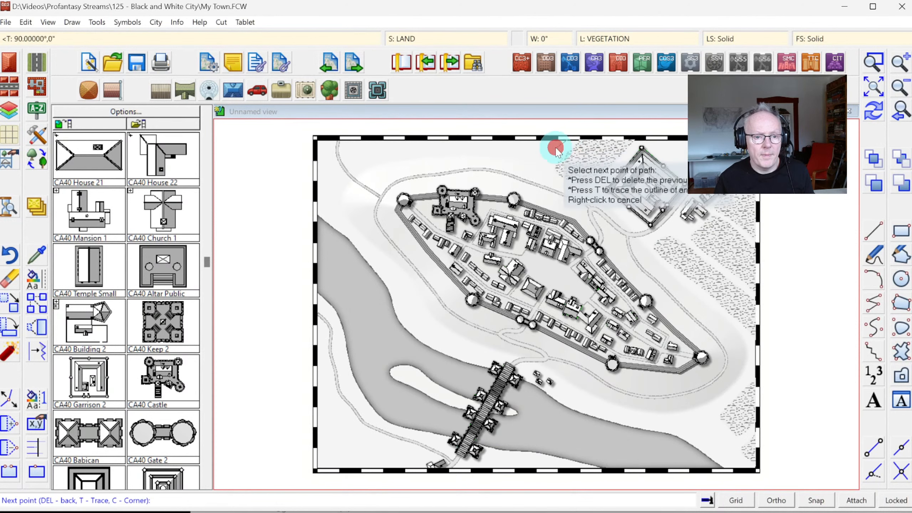
left_click(549, 166)
left_click(505, 158)
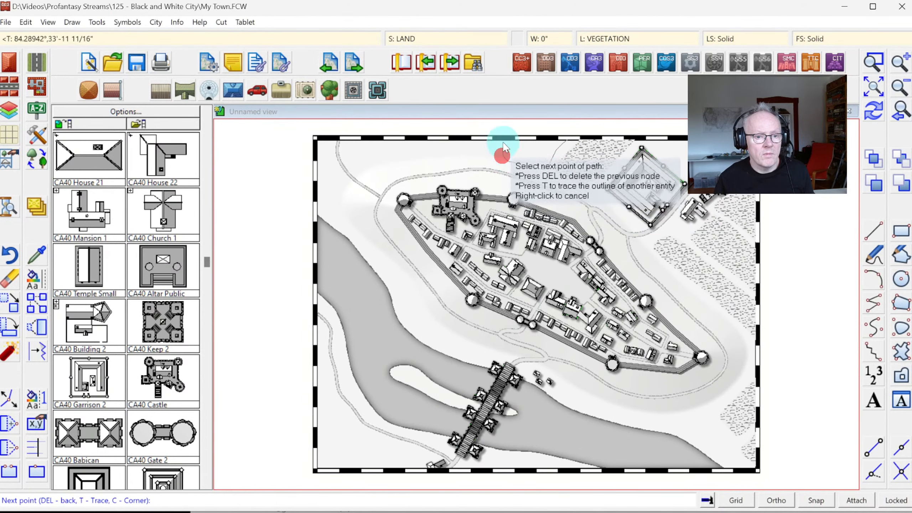
right_click(505, 132)
Draw a third Terrain, Fields area along the north border, between the road loop north of the castle and the map edge
left_click(495, 132)
left_click(493, 149)
left_click(491, 159)
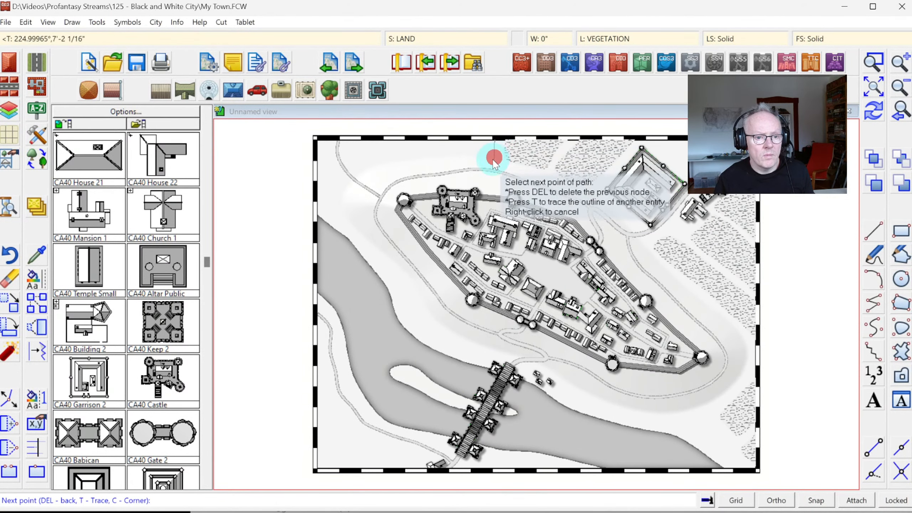
left_click(458, 159)
left_click(444, 163)
left_click(438, 146)
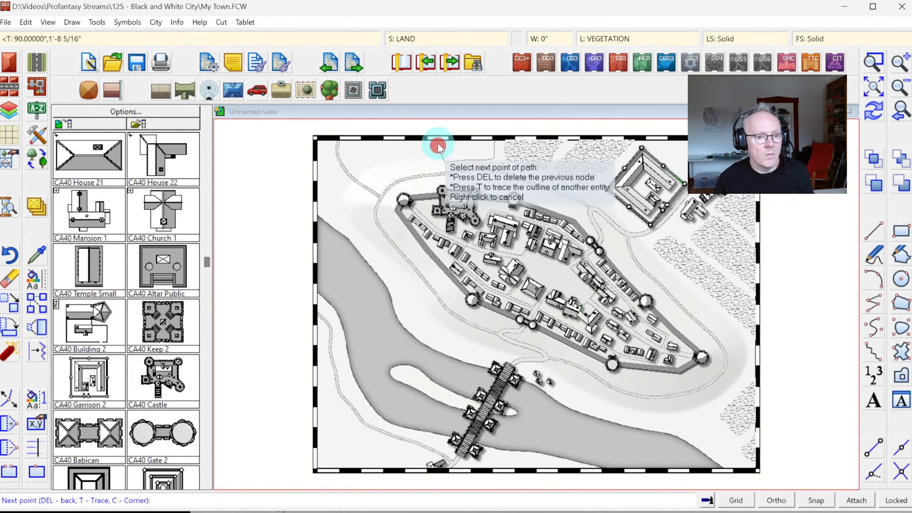
left_click(435, 135)
right_click(434, 136)
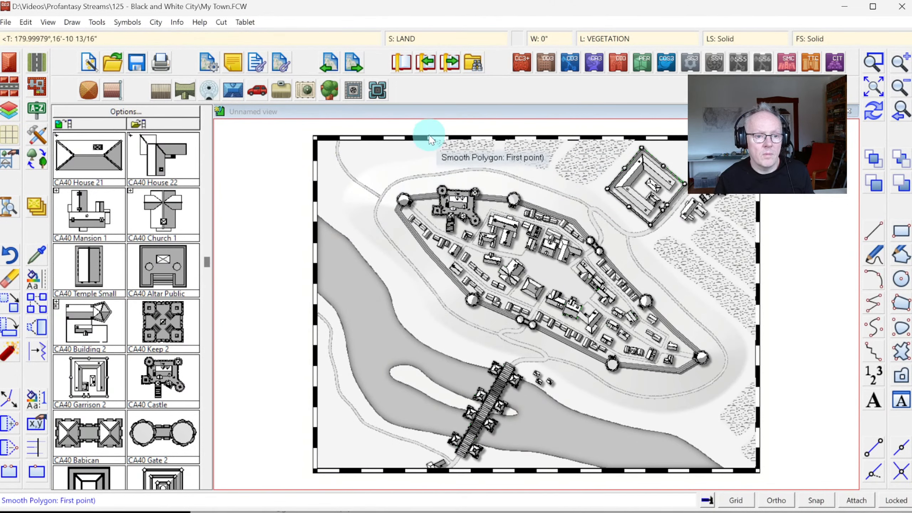
Draw a fourth Terrain, Fields area along the north border, reaching close to the road in the northwest
left_click(431, 150)
left_click(434, 159)
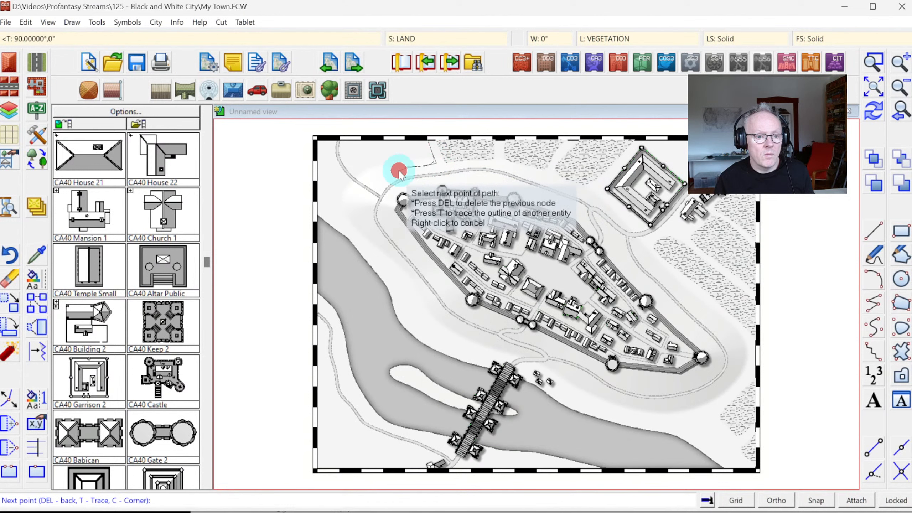
right_click(378, 157)
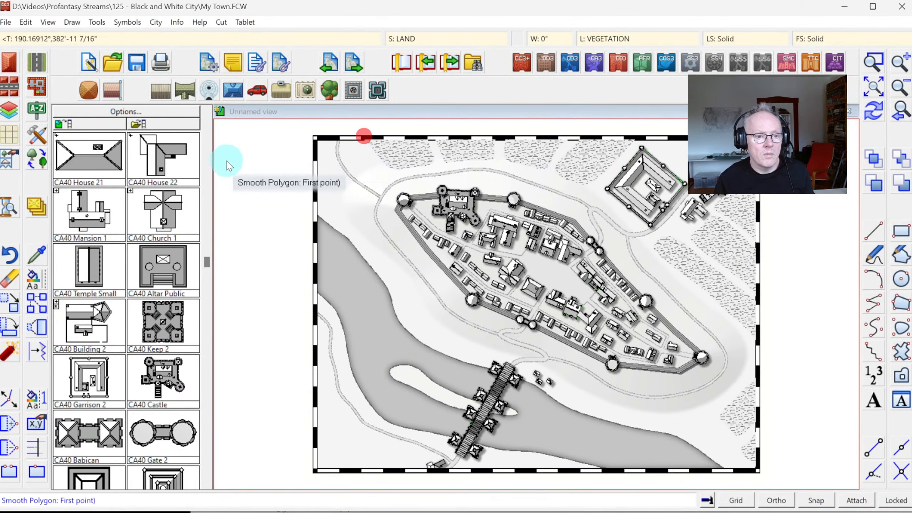
Fill the river island with the Terrain, Swamp drawing tool by tracing the island's outline, and refresh the map
left_click(39, 129)
left_click_drag(616, 179, 614, 224)
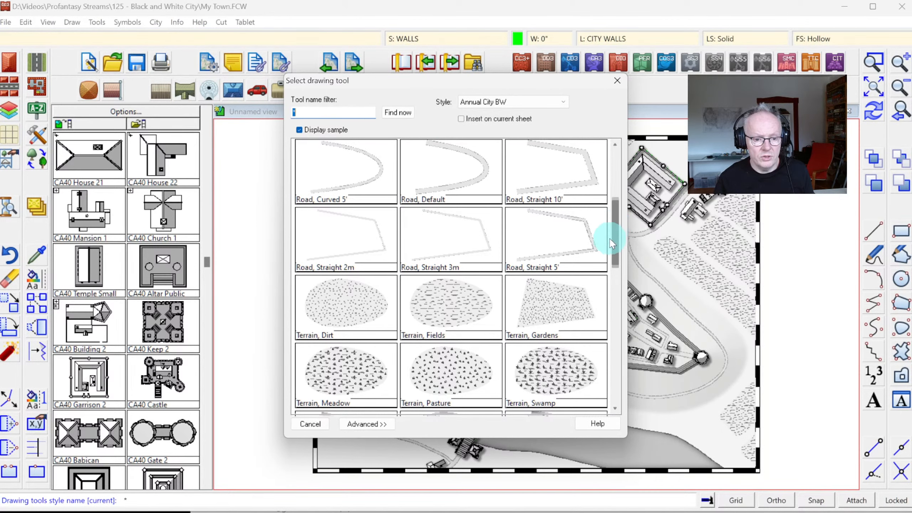
left_click(560, 367)
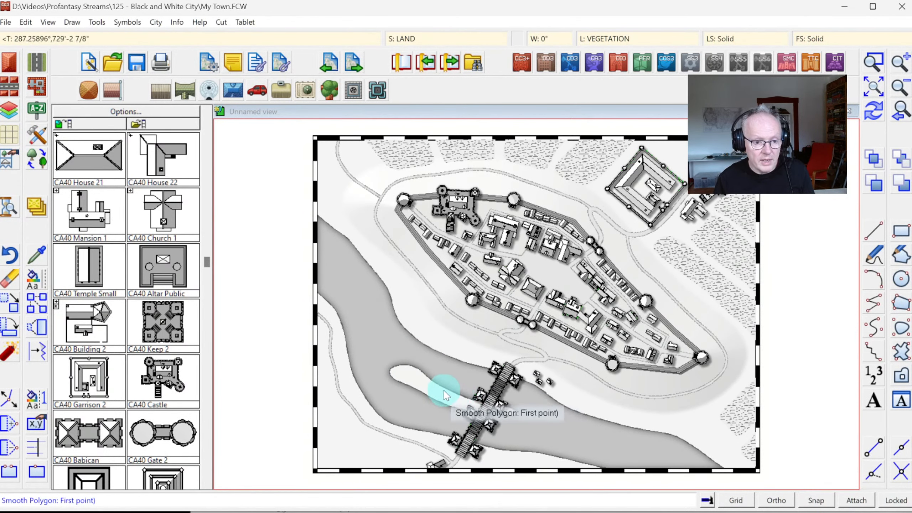
left_click(422, 373)
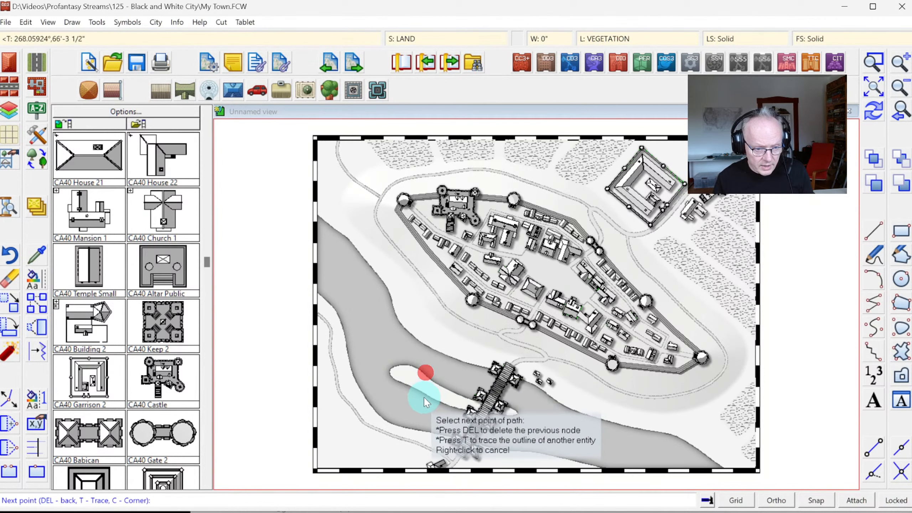
left_click(409, 371)
left_click(400, 372)
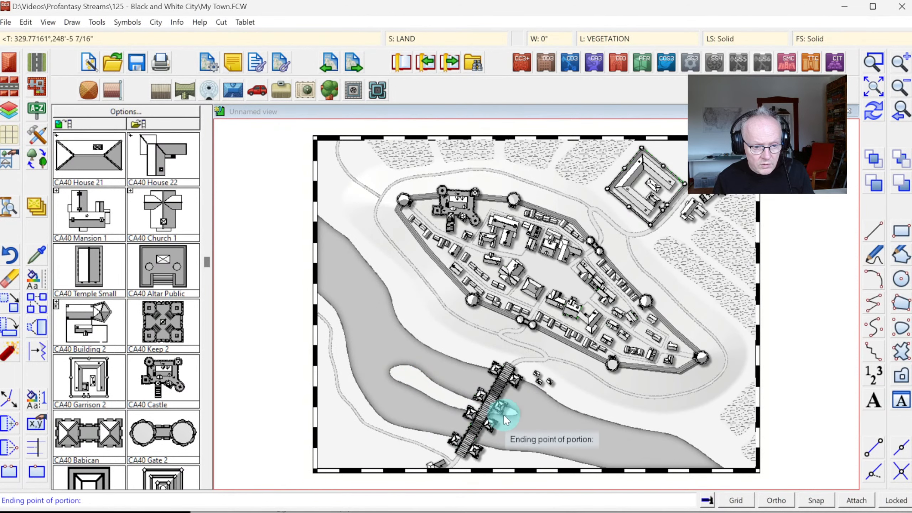
left_click(429, 375)
right_click(429, 375)
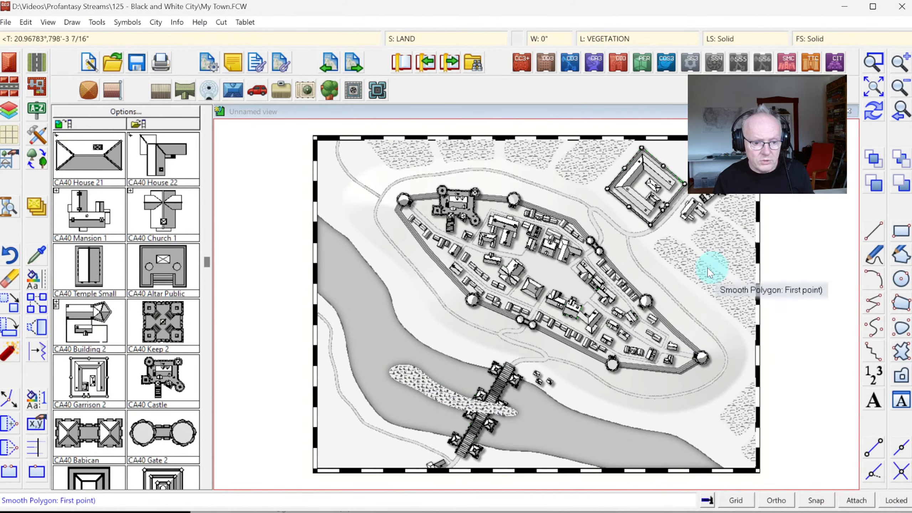
left_click(873, 110)
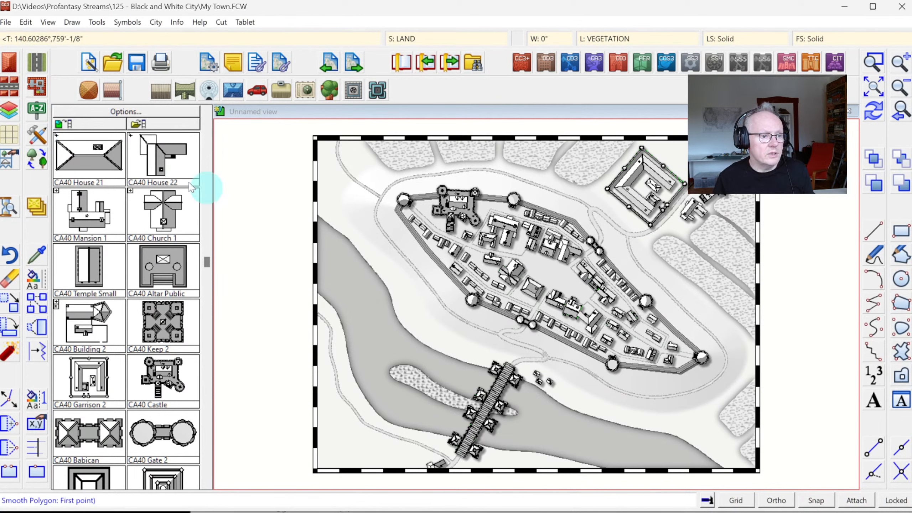
Draw a Terrain, Swamp strip along the river's north bank up to the bridge, tracing the river outline for its water side
left_click(392, 279)
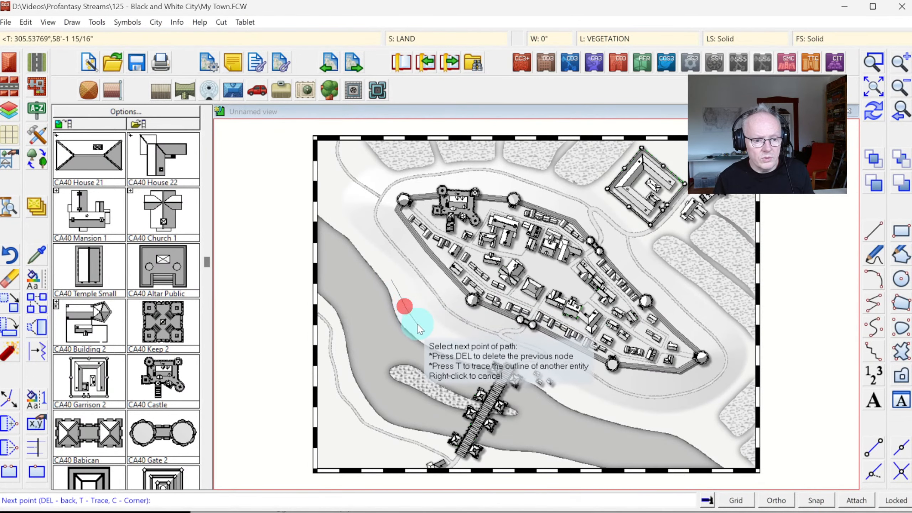
left_click(419, 325)
left_click(441, 342)
left_click(464, 349)
left_click(476, 359)
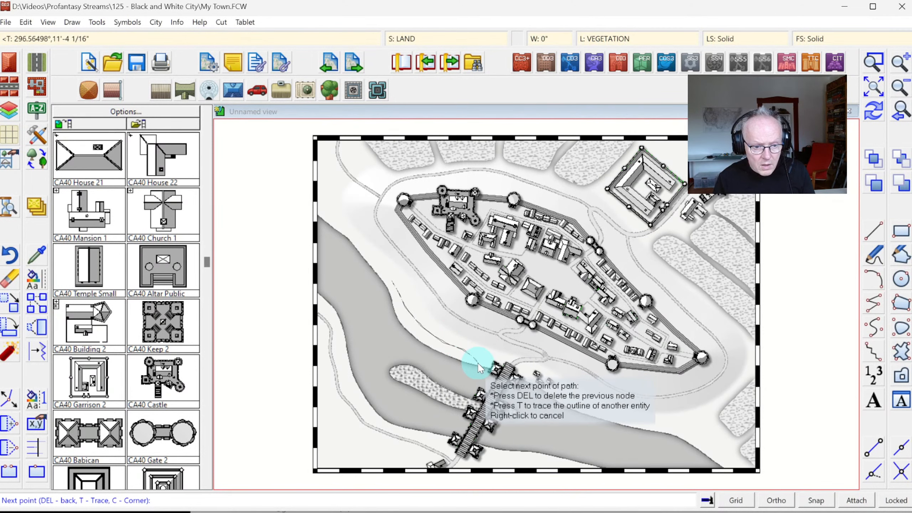
key("t")
left_click(461, 360)
left_click(481, 366)
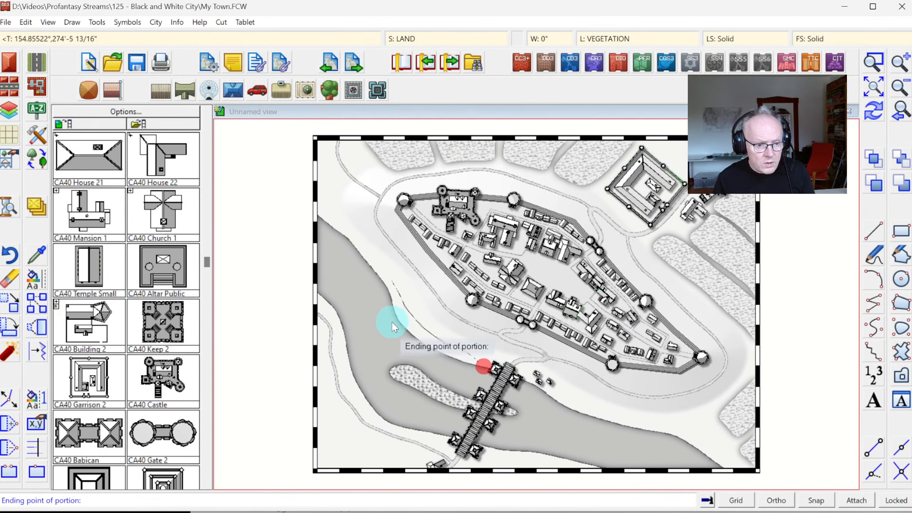
left_click(345, 239)
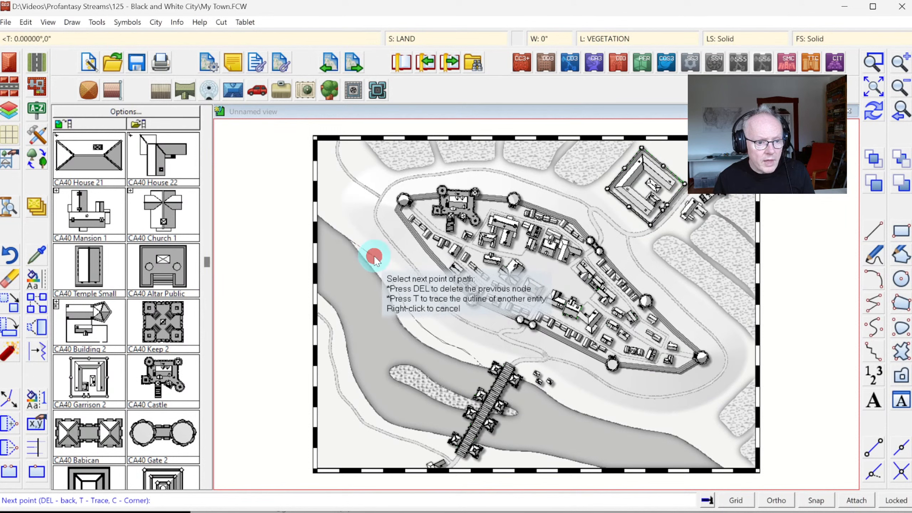
left_click(372, 255)
left_click(389, 279)
right_click(391, 282)
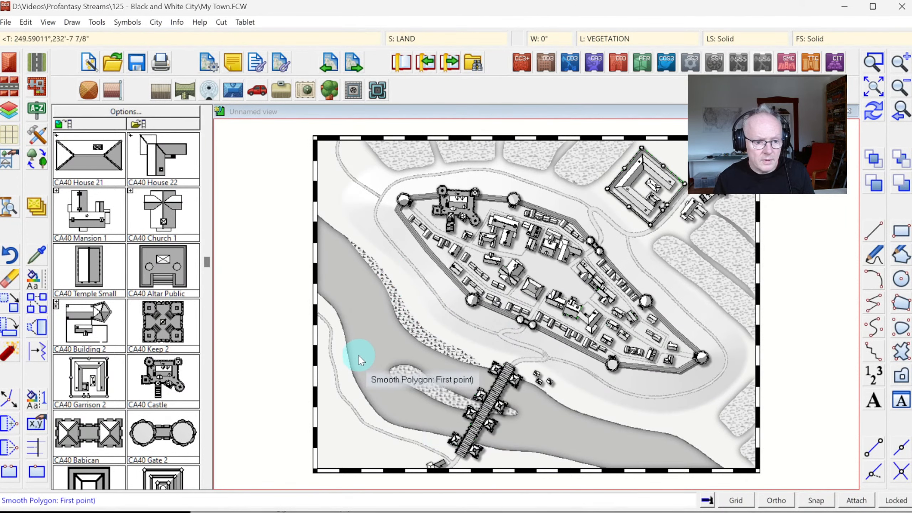
Draw a Terrain, Swamp strip between the southwest road and the river, from the west border to the bridge, tracing the riverbank; refresh the map
left_click(326, 309)
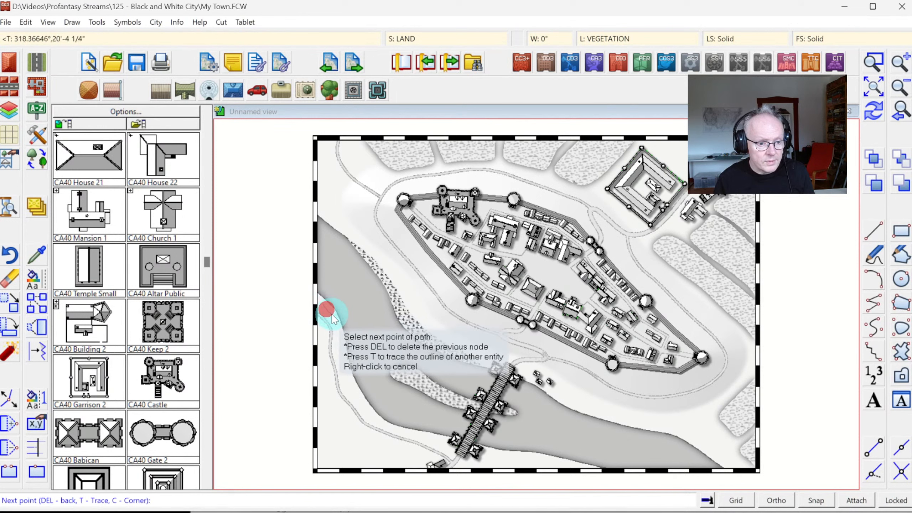
left_click(332, 319)
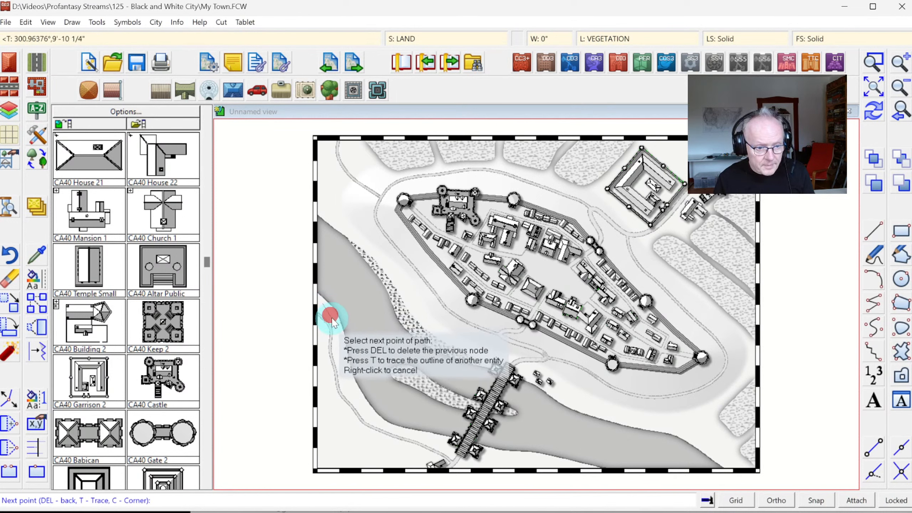
left_click(336, 324)
left_click(340, 339)
left_click(342, 364)
left_click(346, 381)
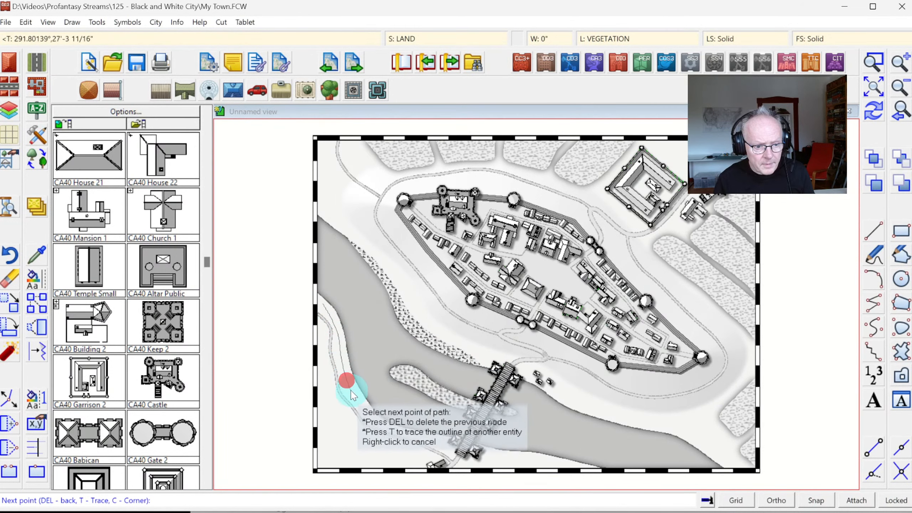
left_click(350, 393)
left_click(370, 415)
left_click(383, 425)
left_click(405, 430)
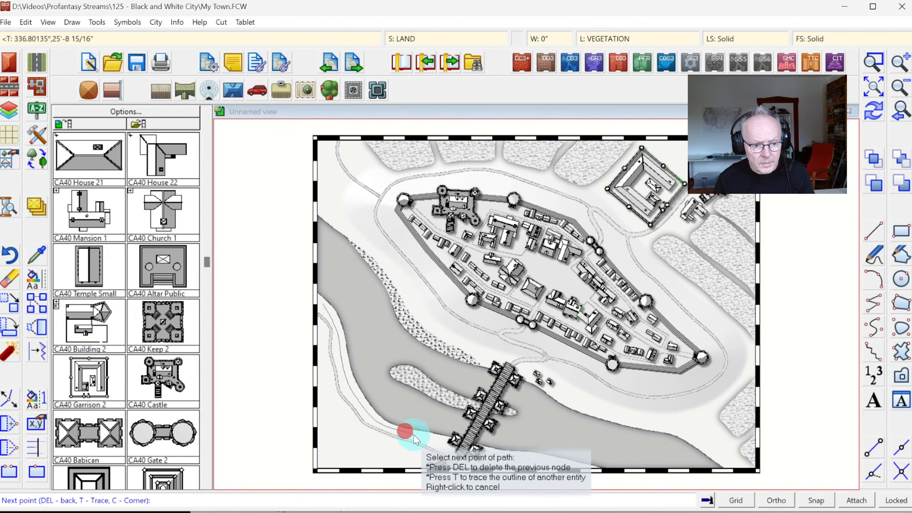
left_click(423, 435)
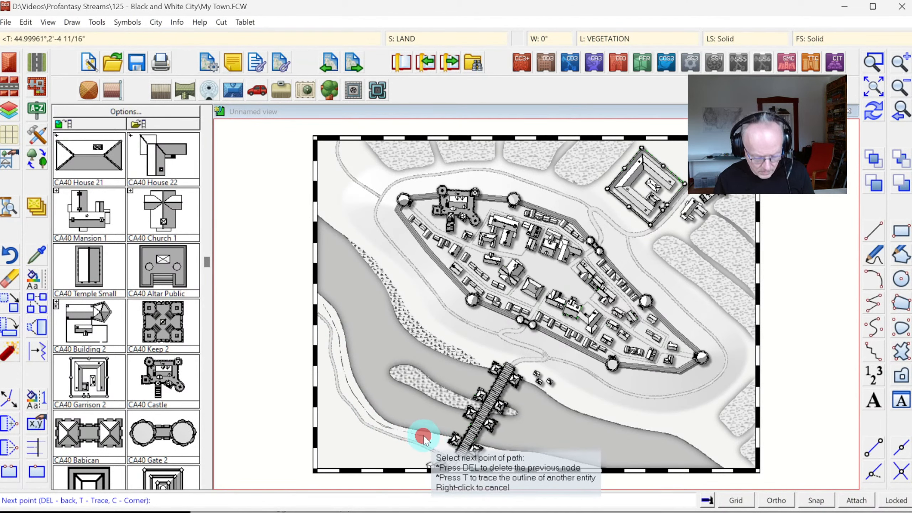
key("t")
left_click(421, 433)
left_click(439, 432)
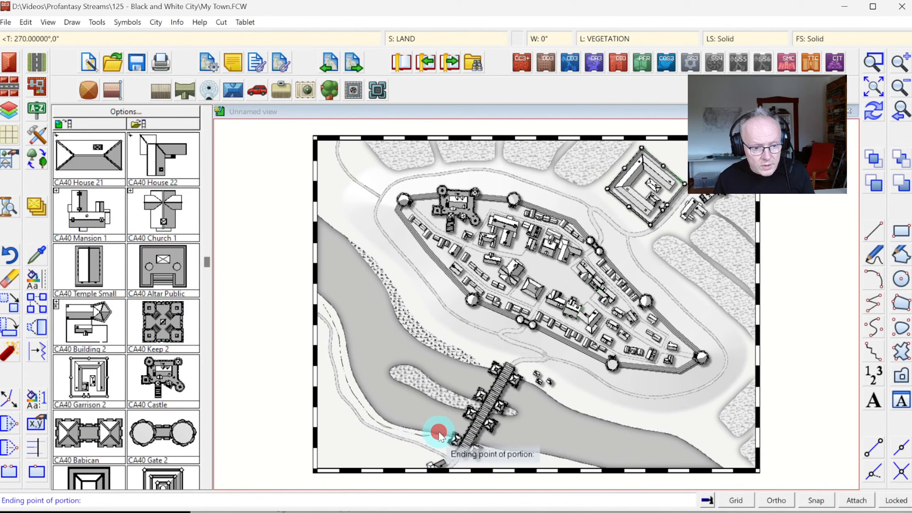
left_click(311, 289)
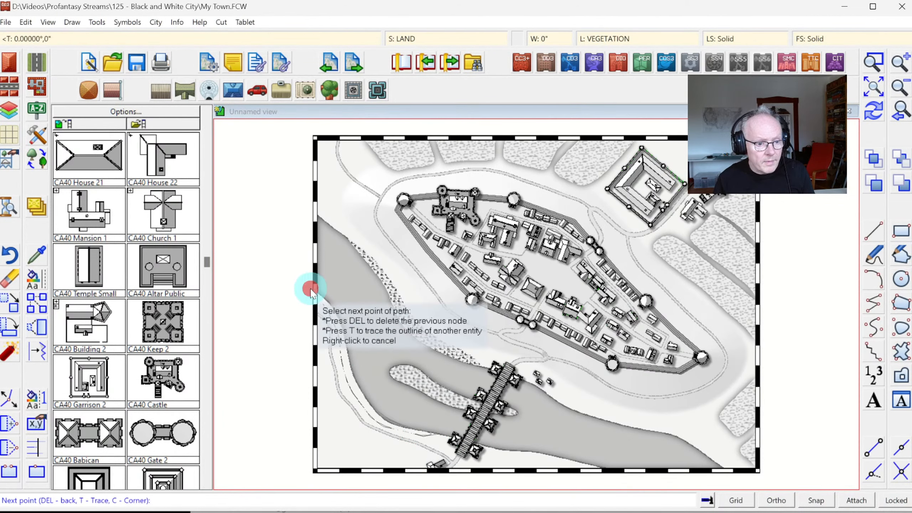
right_click(437, 315)
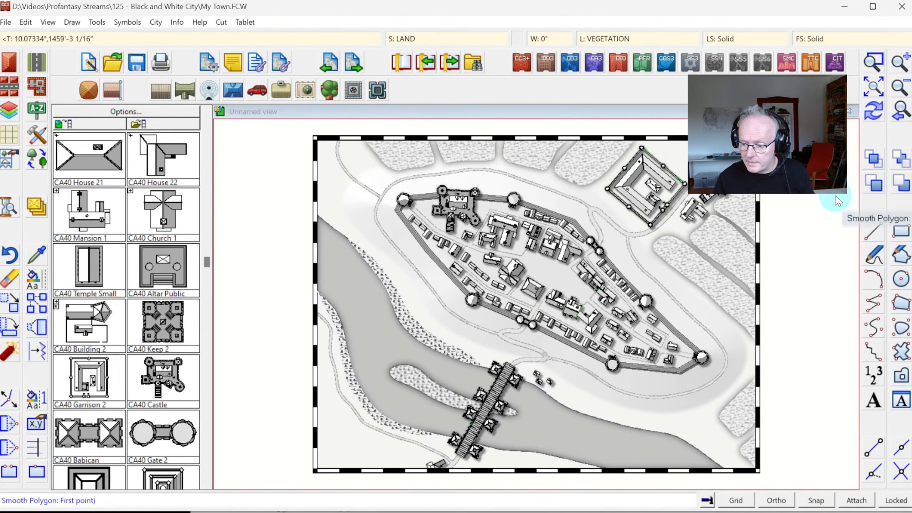
left_click(867, 114)
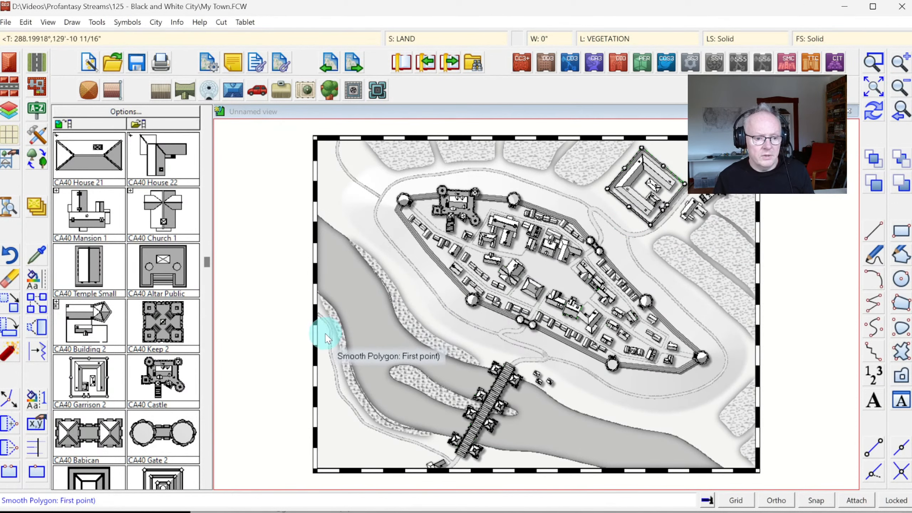
Erase the Terrain, Swamp strip between the southwest road and the river, and refresh the map
key("Escape")
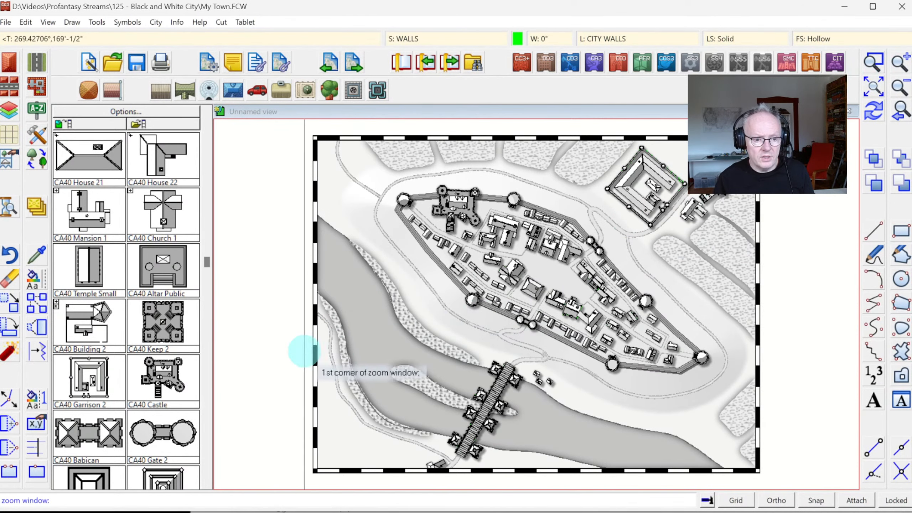
left_click(300, 356)
left_click(491, 467)
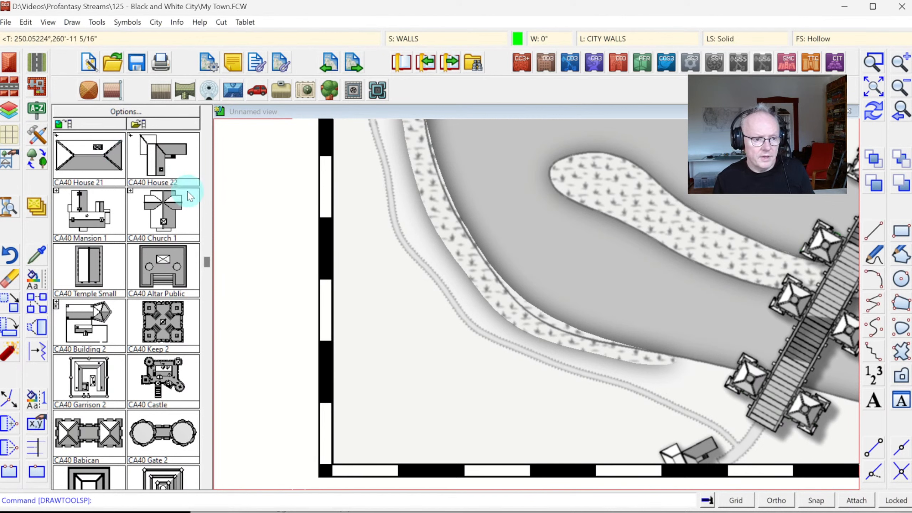
left_click(16, 283)
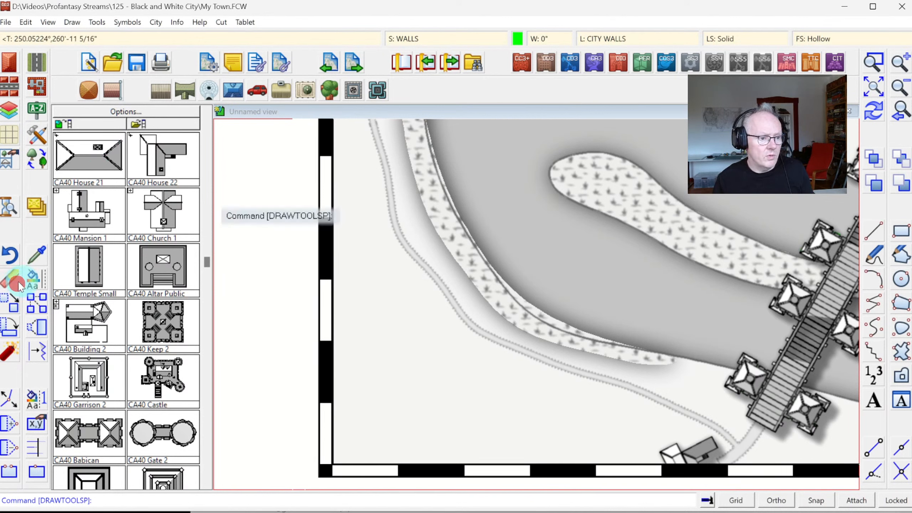
left_click(497, 316)
right_click(466, 296)
left_click(467, 300)
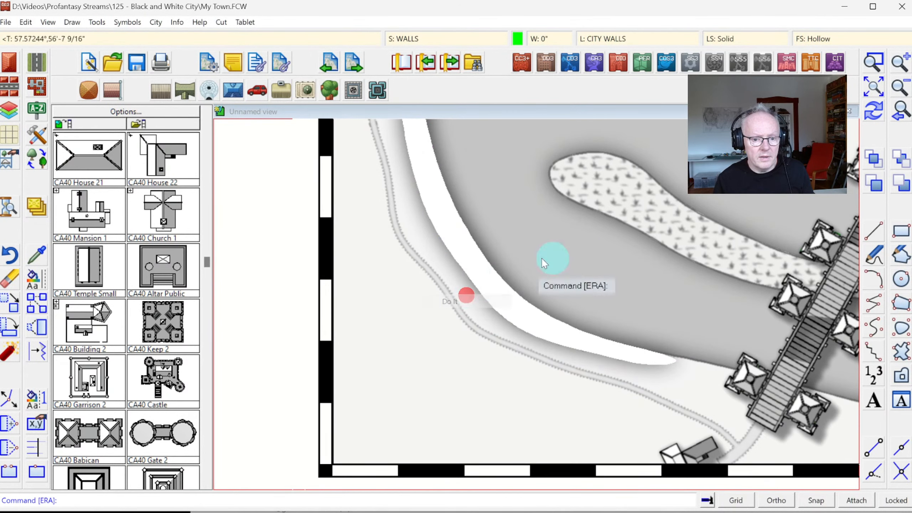
left_click(867, 114)
left_click(108, 220)
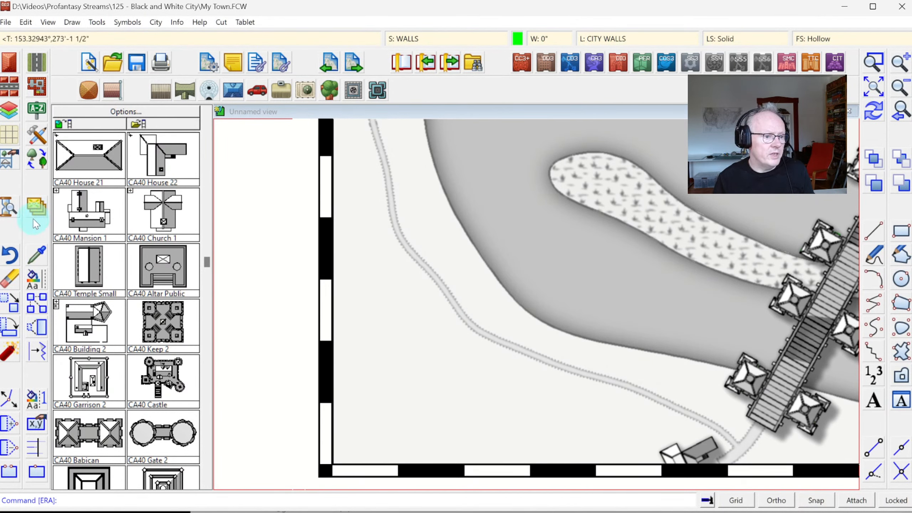
Draw a shorter Terrain, Swamp strip on the southwest riverbank, tracing the river outline for its water side and following the road inland; refresh the map
left_click(36, 133)
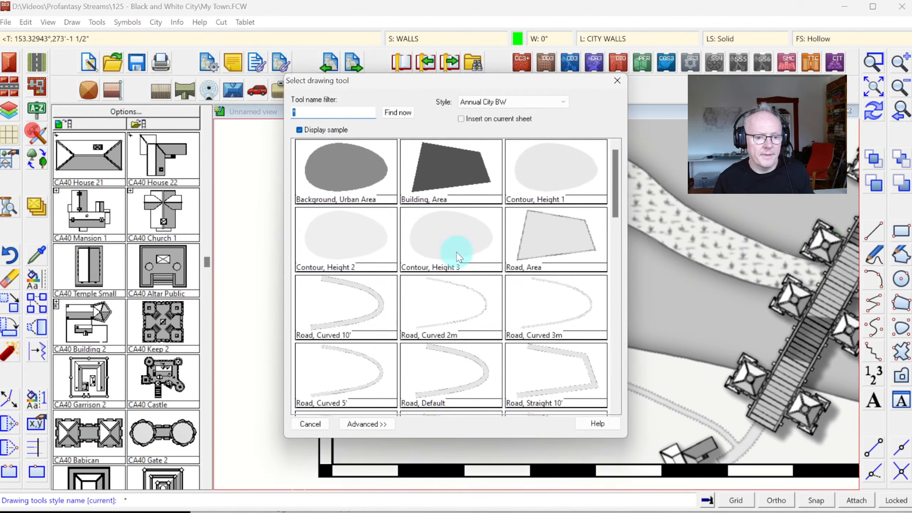
left_click_drag(616, 180, 628, 247)
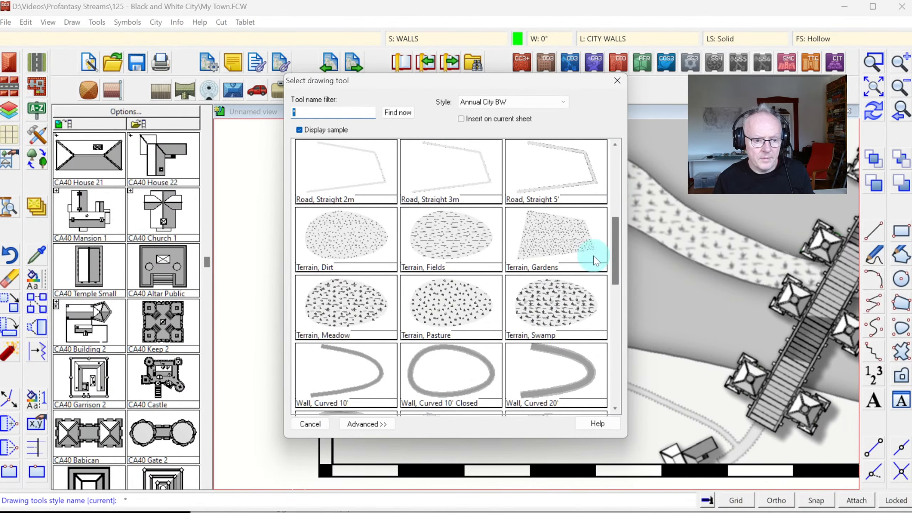
left_click(556, 300)
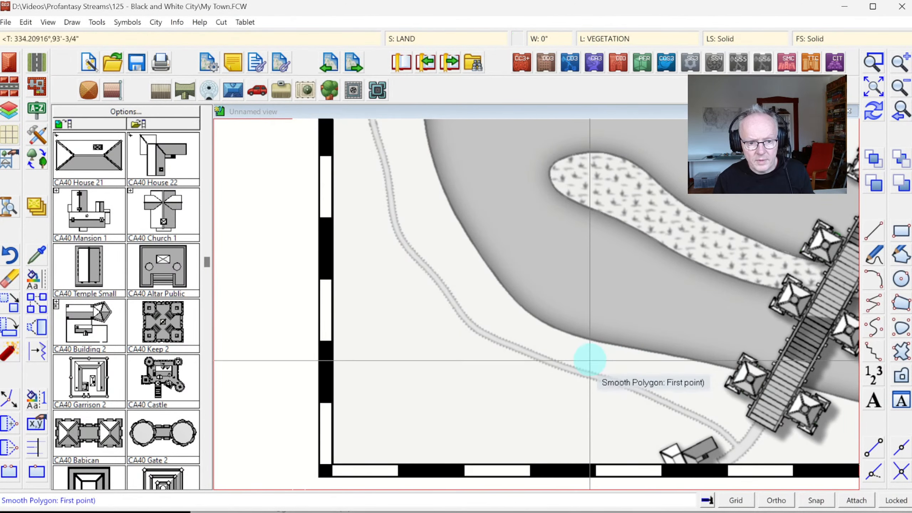
left_click(621, 360)
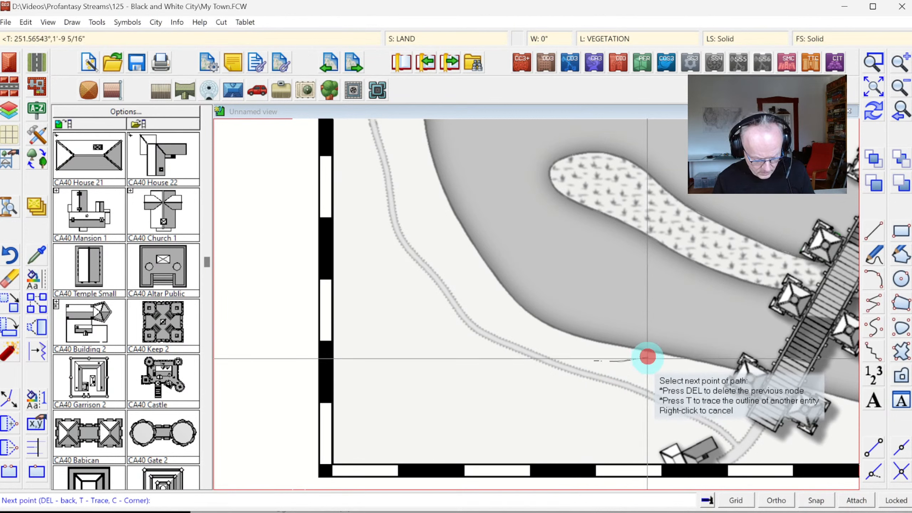
key("t")
left_click(630, 346)
left_click(630, 345)
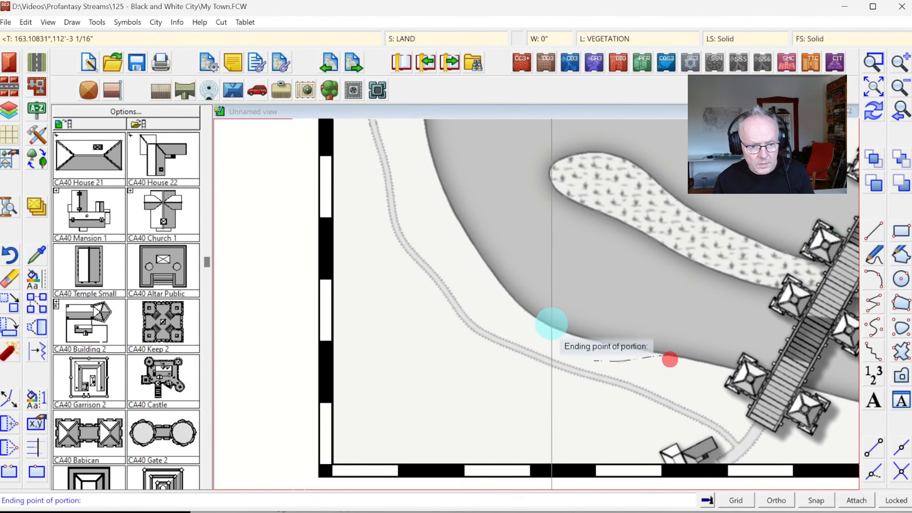
left_click(519, 307)
left_click(418, 182)
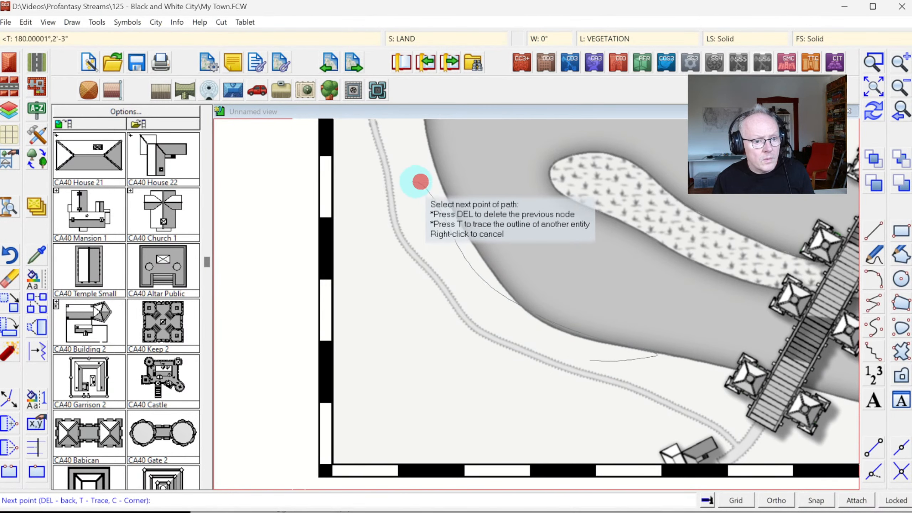
left_click(400, 198)
left_click(491, 318)
left_click(538, 346)
right_click(613, 362)
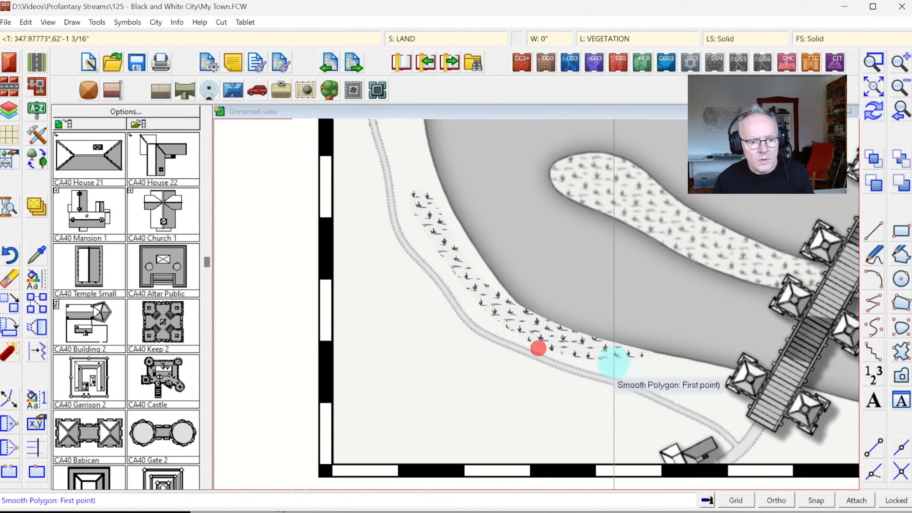
left_click(868, 112)
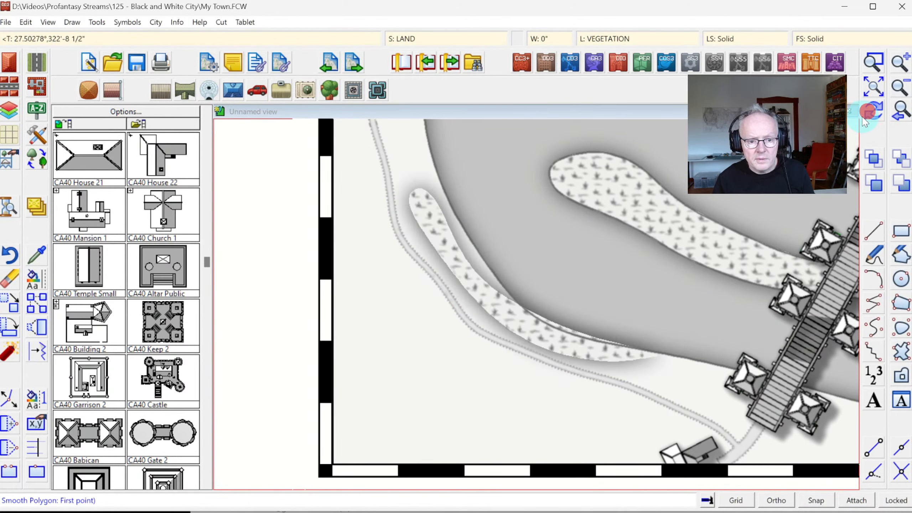
Insert a node on the water-side edge of the southwest swamp strip, placing it back on the river outline; refresh the map
left_click(873, 62)
left_click(510, 290)
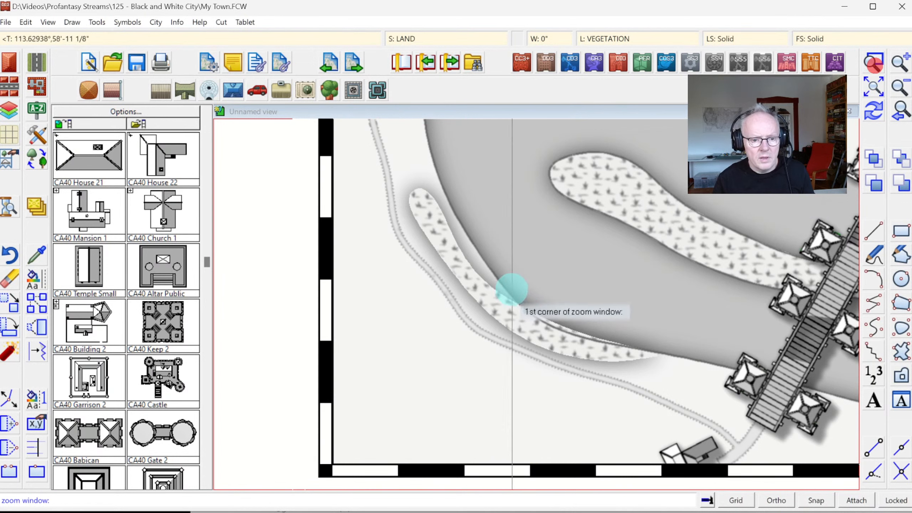
left_click(634, 369)
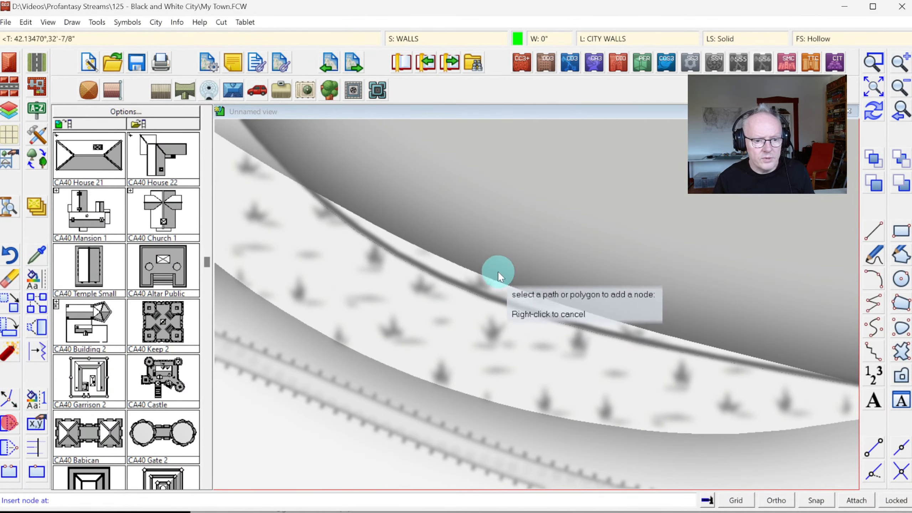
left_click(465, 264)
left_click(453, 296)
left_click(453, 295)
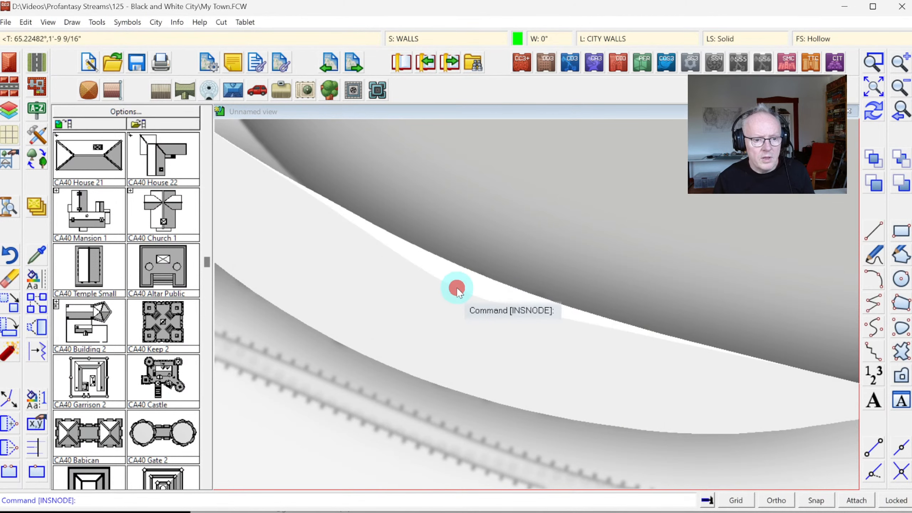
right_click(457, 288)
left_click(878, 111)
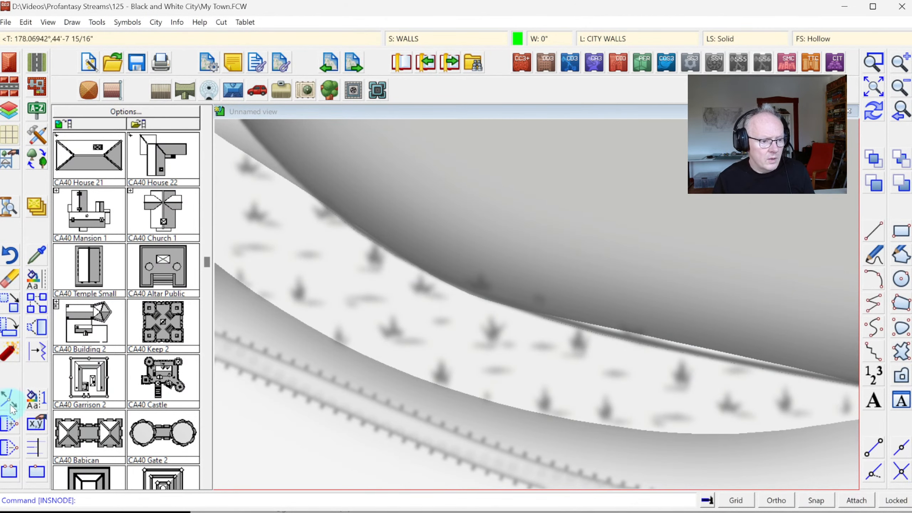
Pull the remaining overlapping part of the southwest swamp strip's water-side edge back to the river outline, and show the whole map
left_click(659, 336)
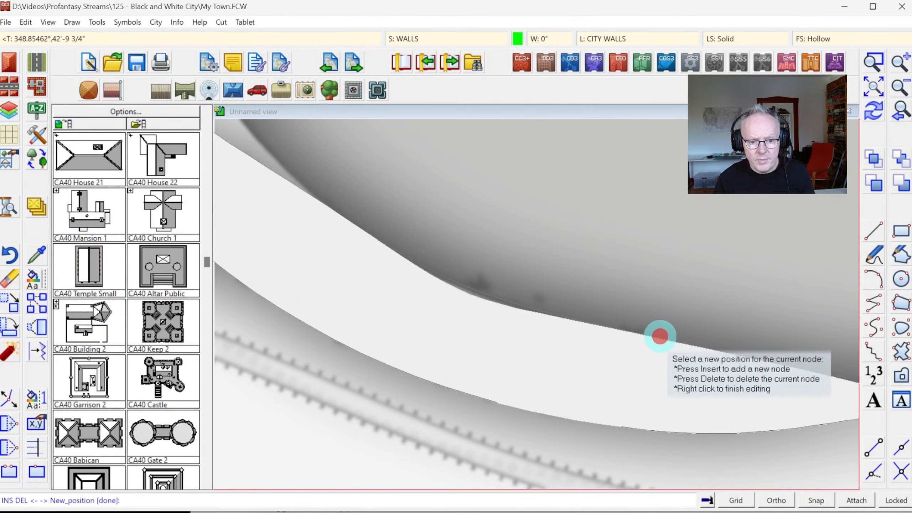
left_click(647, 350)
right_click(808, 267)
left_click(900, 115)
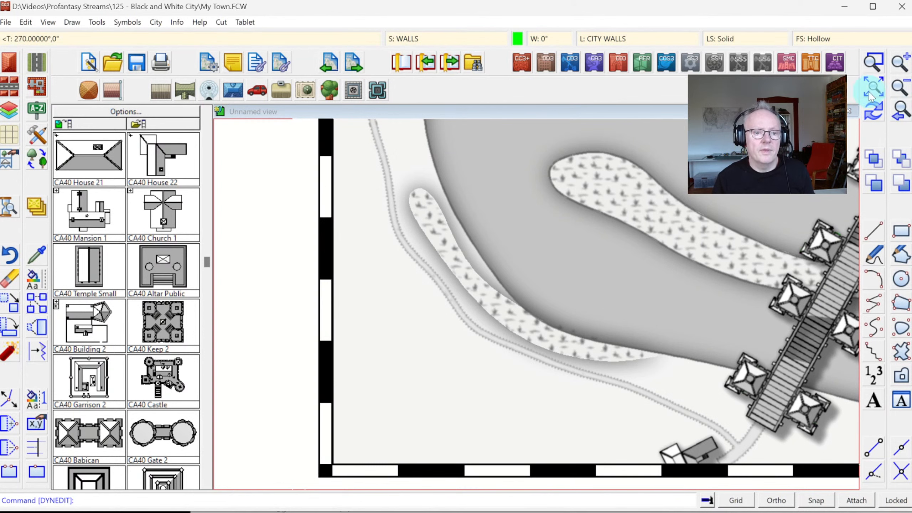
left_click(872, 86)
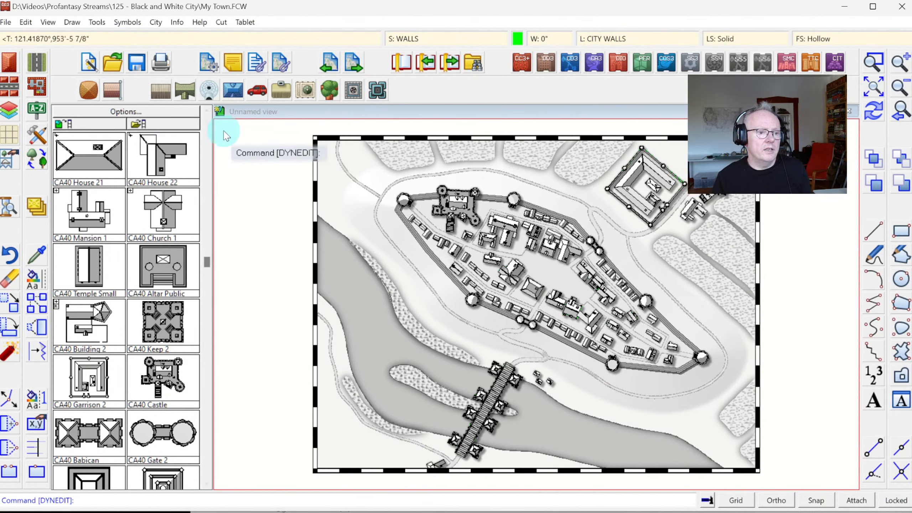
Load the CA40 Trees.FSC symbol catalog from the Cities folder and pick the CA40 Tree 1 symbol for placement
left_click(150, 121)
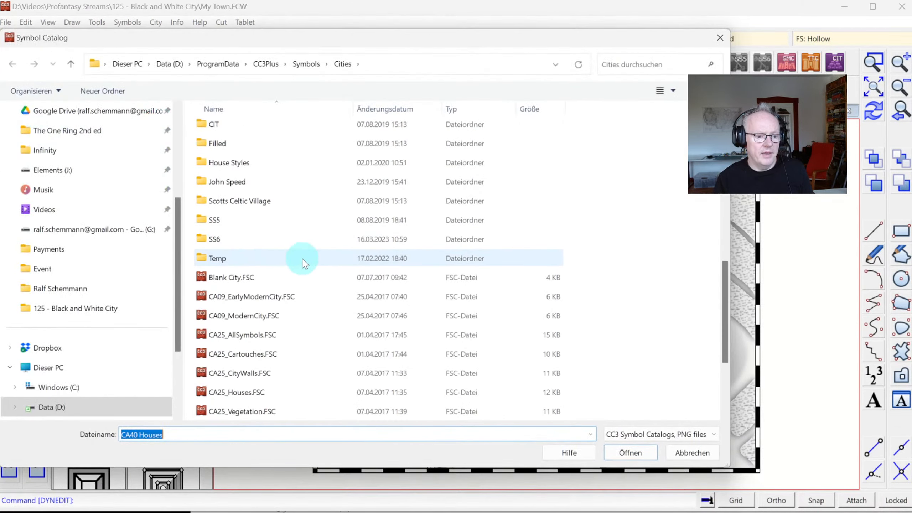
scroll(303, 262, "down", 3)
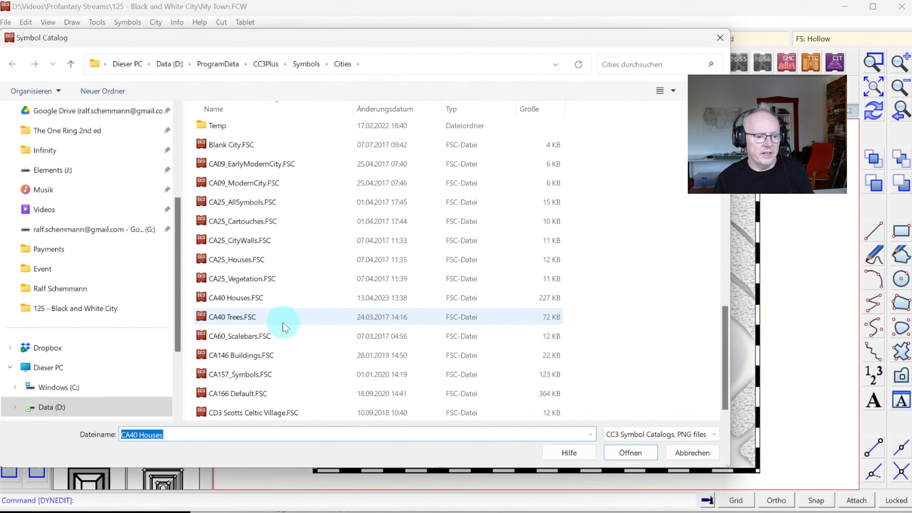
double_click(230, 317)
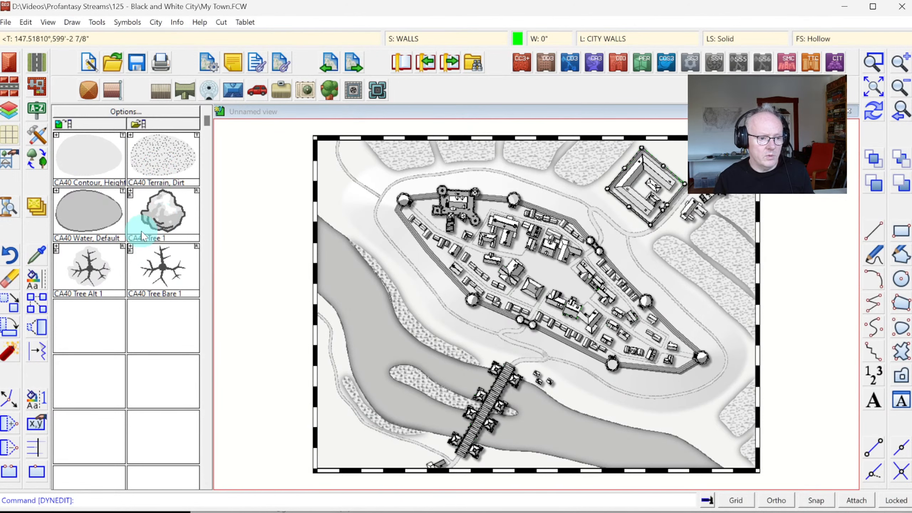
left_click(158, 225)
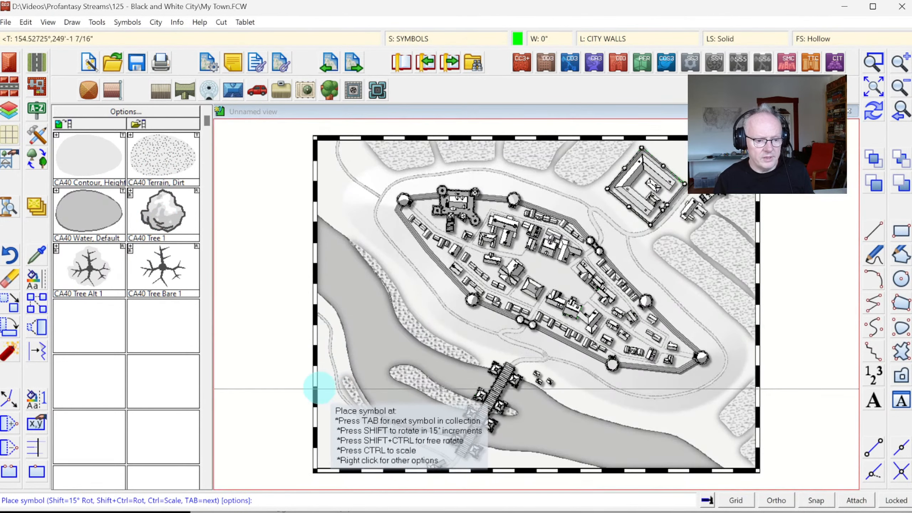
Try placing a loose row of trees between the western map border and the riverside road in the southwest corner
left_click(316, 394)
left_click(322, 395)
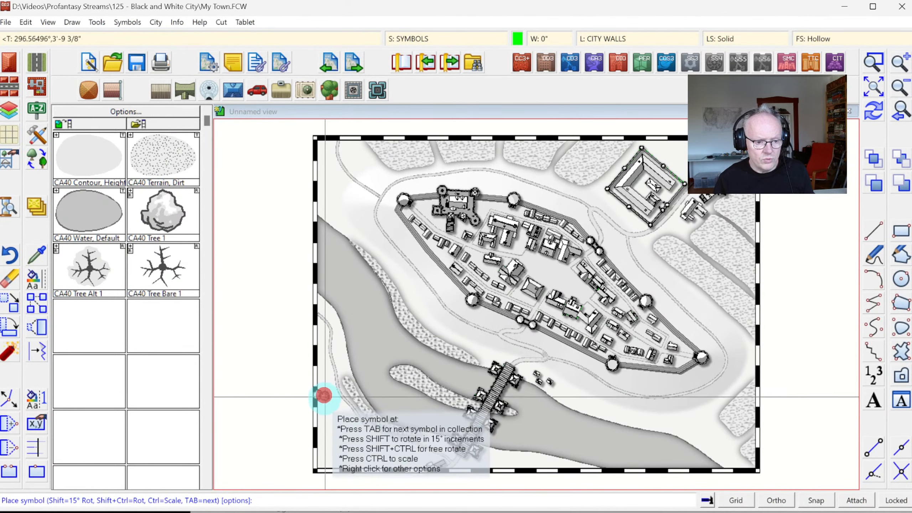
left_click(322, 401)
left_click(330, 408)
left_click(331, 413)
left_click(325, 420)
left_click(338, 424)
left_click(344, 433)
left_click(334, 441)
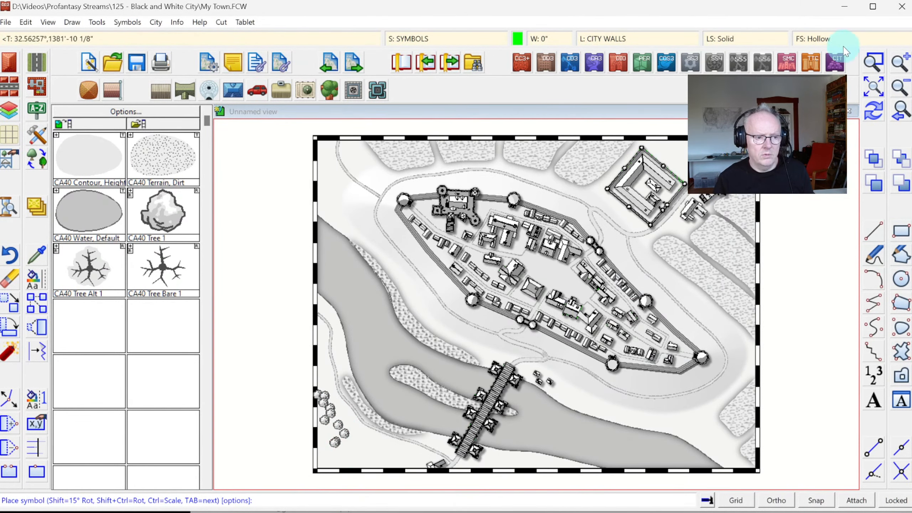
Try three more trees using the next symbol variant, and undo the trees placed in the southwest corner
left_click(280, 371)
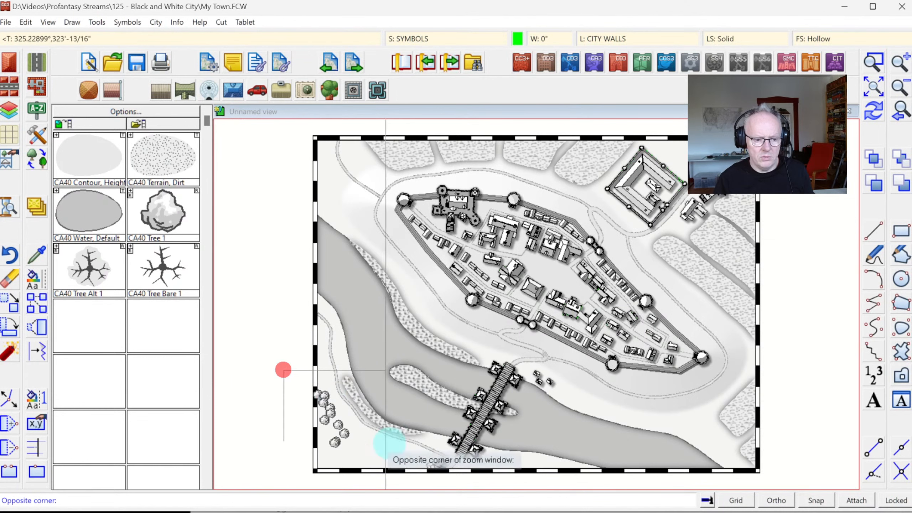
left_click(453, 477)
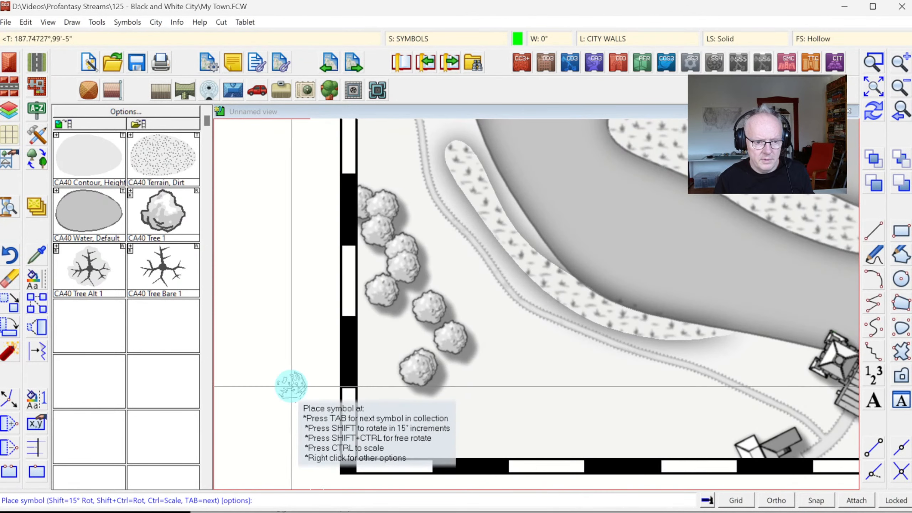
key("Tab")
left_click(480, 397)
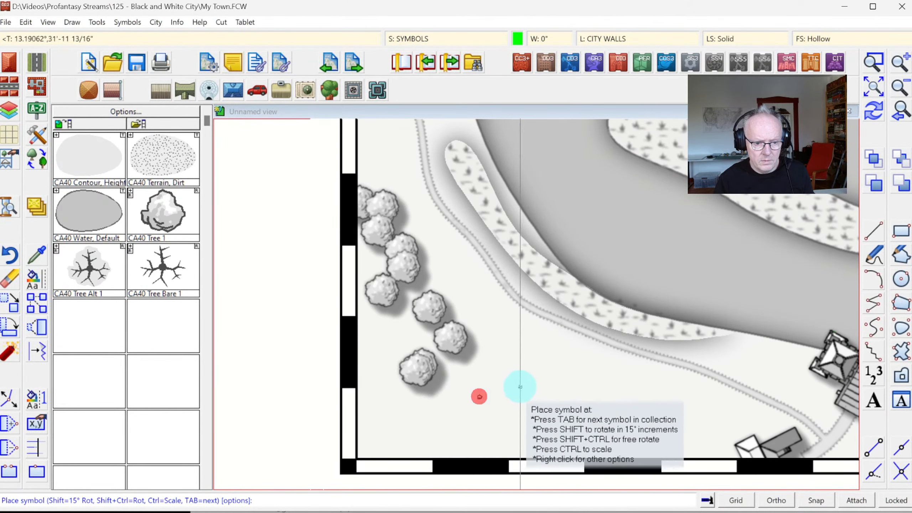
left_click(507, 381)
left_click(465, 371)
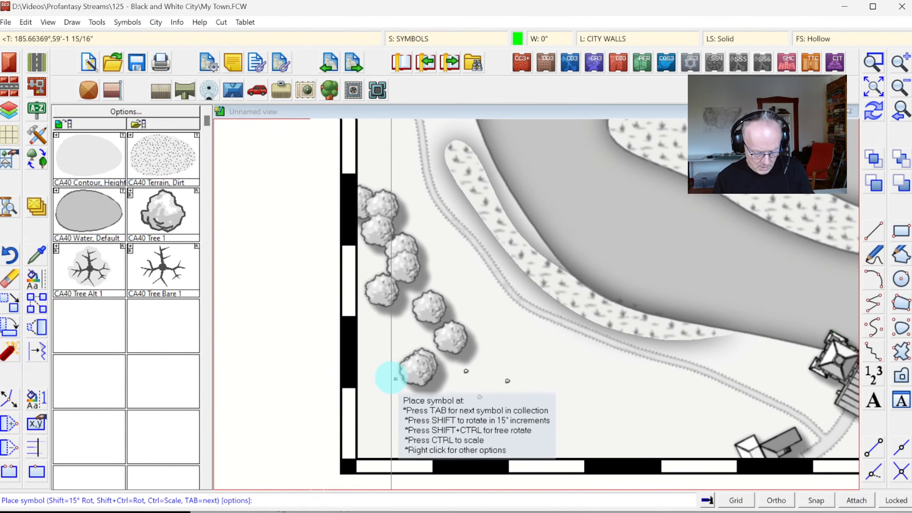
key("Escape")
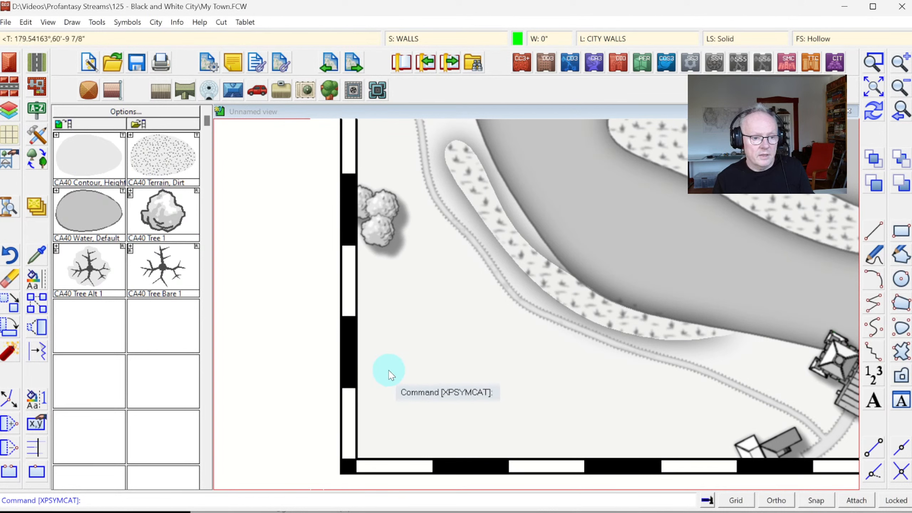
key("ctrl+z")
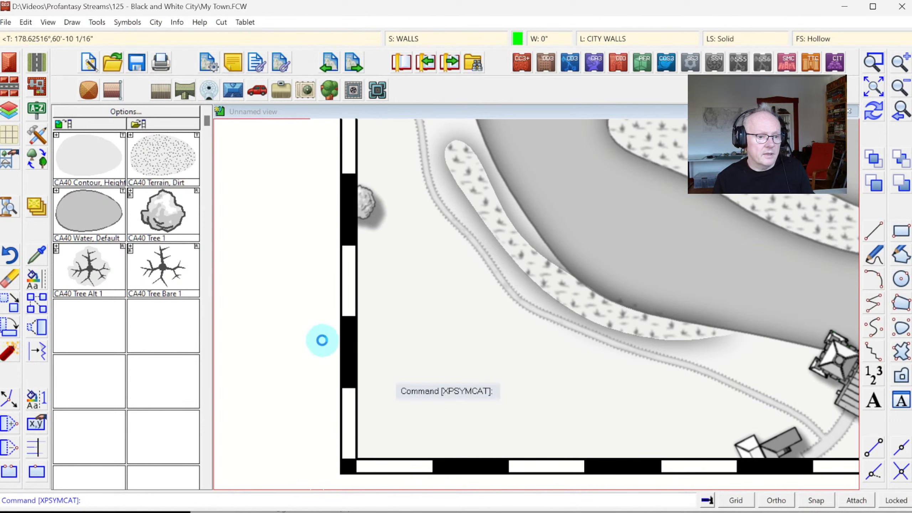
Start placing the CA40 Tree 1 symbol with smart symbols enabled and its scale and rotation set to normal
left_click(160, 220)
right_click(277, 280)
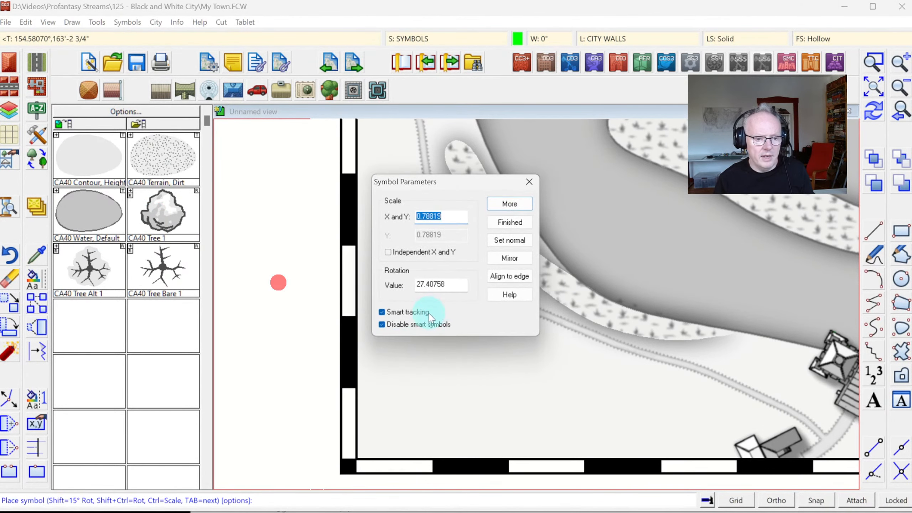
left_click(498, 204)
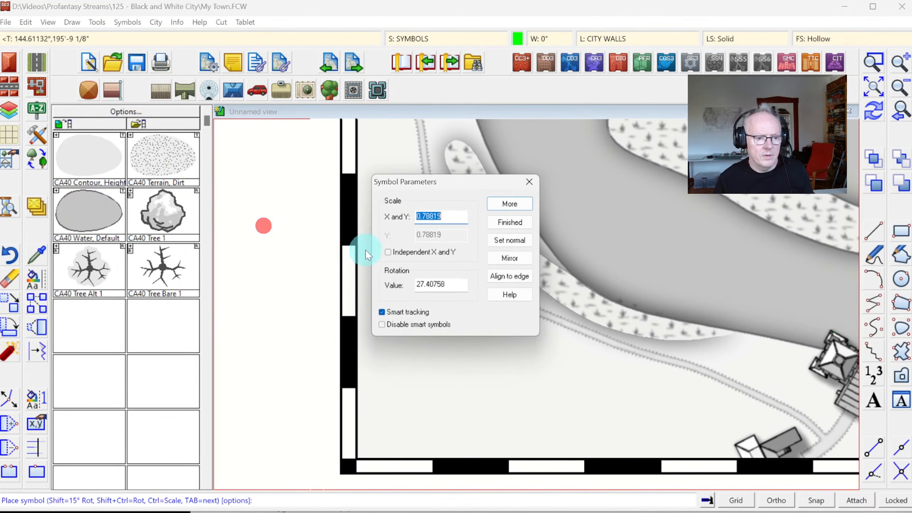
left_click(509, 240)
right_click(503, 199)
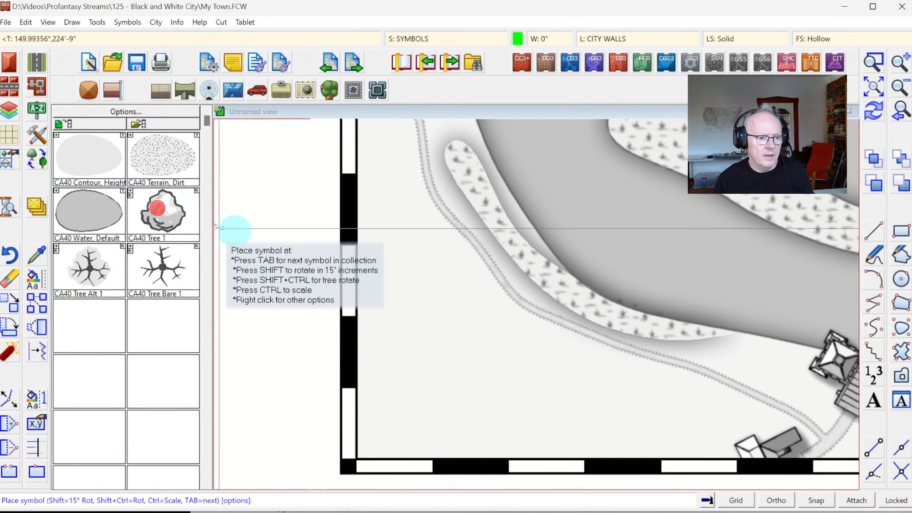
Place ten Tree 1 symbols from near the western border down around the corner and along the southern border
left_click(409, 287)
left_click(408, 351)
left_click(435, 385)
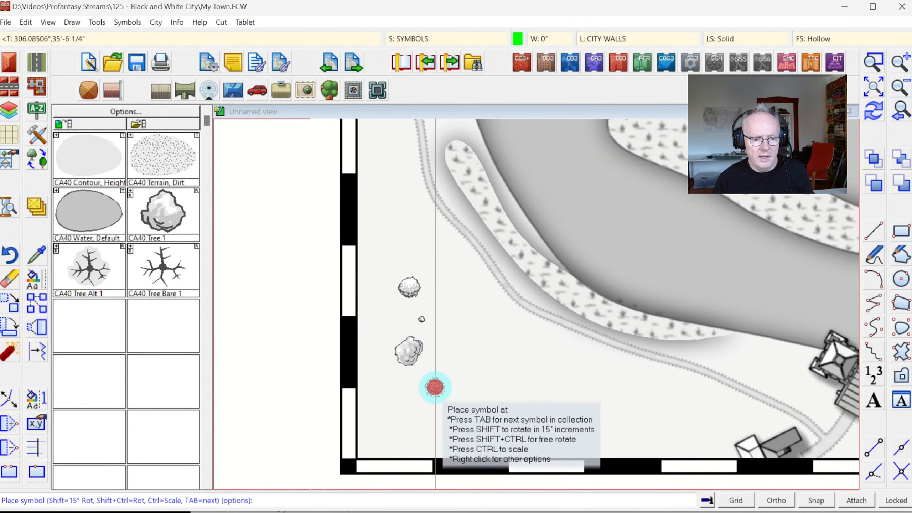
left_click(397, 397)
left_click(412, 416)
left_click(452, 422)
left_click(490, 422)
left_click(542, 431)
left_click(582, 442)
left_click(612, 433)
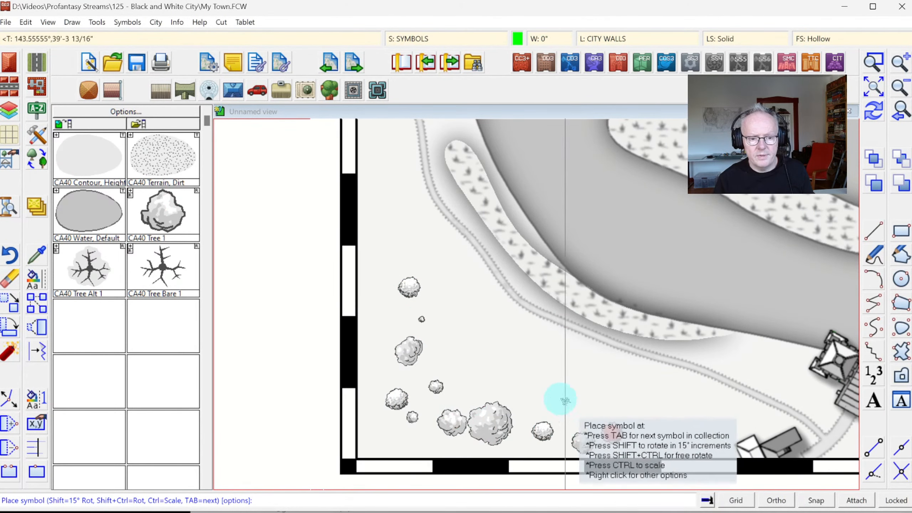
Place seven more trees on the road side of the first row, working from the southern edge back to the northwest
left_click(555, 397)
left_click(489, 383)
left_click(461, 379)
left_click(456, 342)
left_click(445, 319)
left_click(436, 295)
left_click(409, 244)
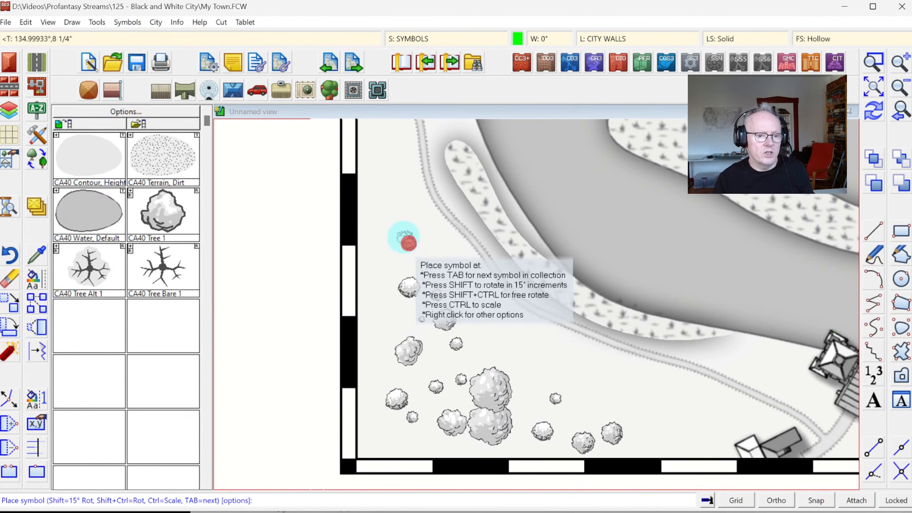
Place trees along the western map border down to the southwest corner
left_click(373, 227)
left_click(385, 255)
left_click(368, 265)
left_click(357, 282)
left_click(375, 304)
left_click(387, 328)
left_click(359, 342)
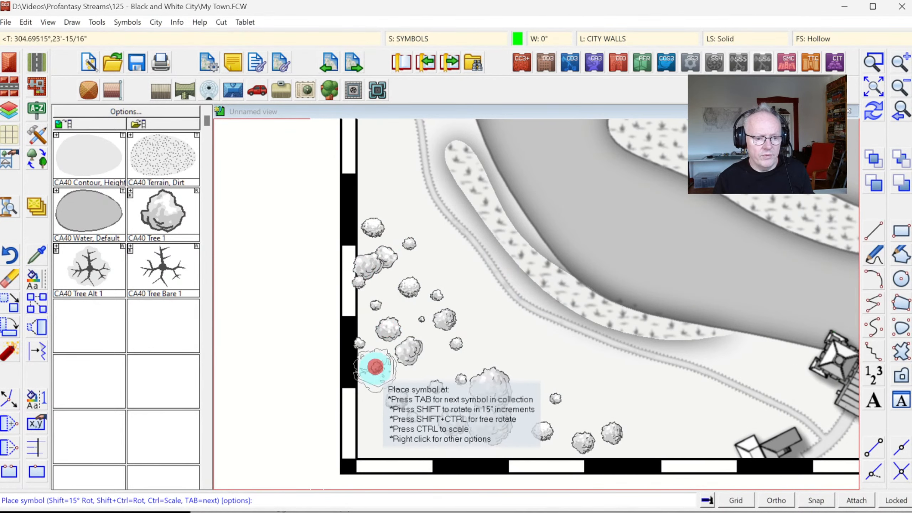
left_click(376, 366)
left_click(359, 394)
left_click(366, 417)
left_click(372, 438)
Extend the tree cover along the southern border from the corner toward the building beside the road
left_click(410, 439)
left_click(487, 462)
left_click(522, 457)
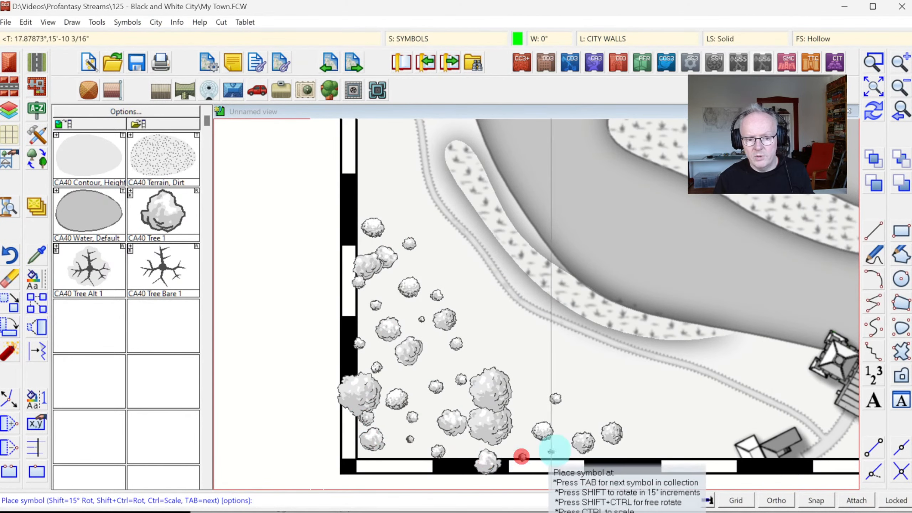
left_click(573, 455)
left_click(606, 459)
left_click(635, 462)
left_click(663, 419)
left_click(622, 414)
left_click(688, 445)
left_click(671, 454)
left_click(600, 402)
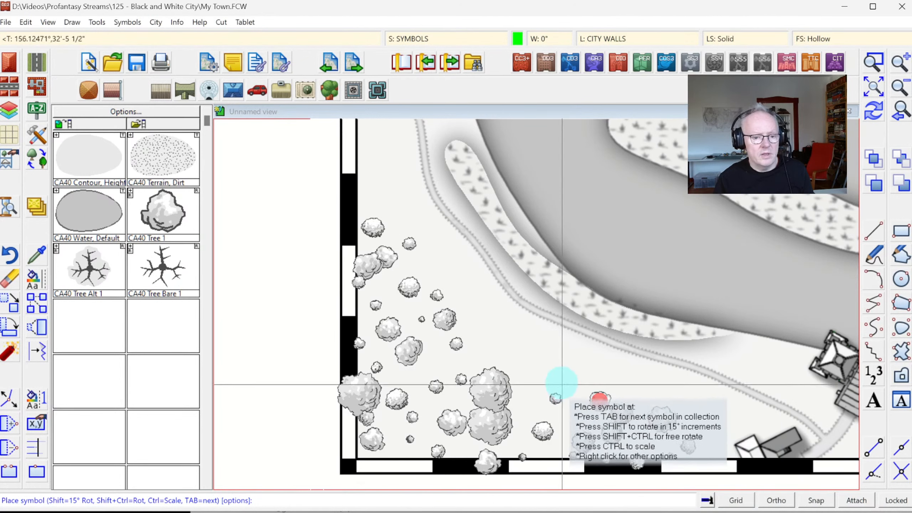
Add four trees along the edge of the wood that faces the riverside road
left_click(561, 383)
left_click(514, 356)
left_click(481, 351)
left_click(476, 323)
Set the tree symbol scale to 2 and place larger trees in the middle and southern parts of the wood
right_click(365, 249)
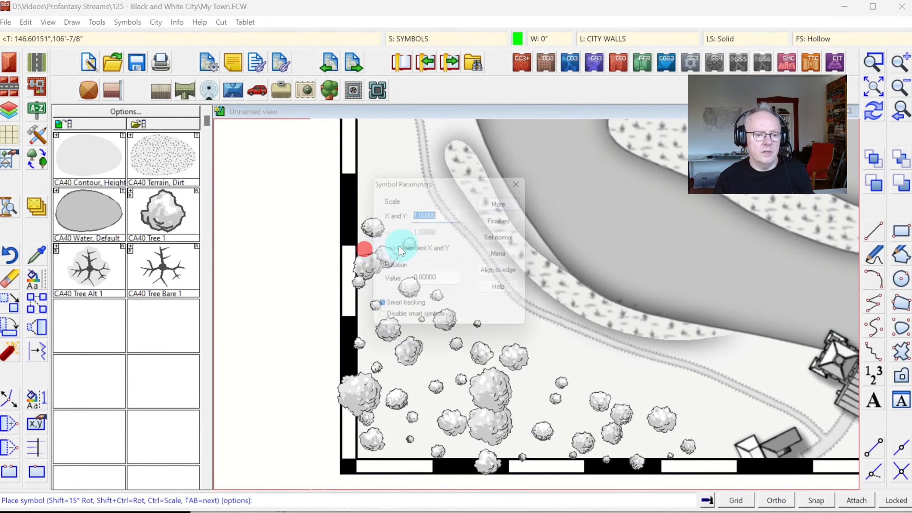
type("2")
left_click(507, 204)
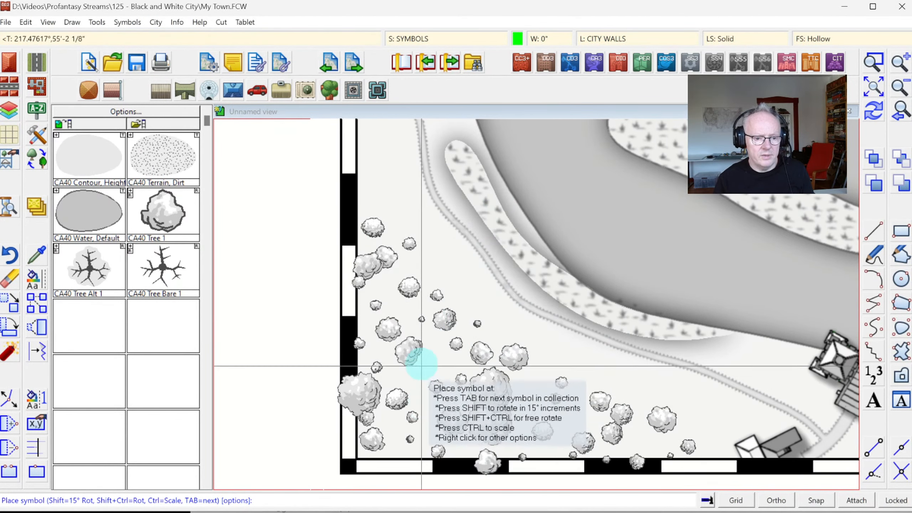
left_click(421, 353)
left_click(435, 413)
left_click(401, 431)
left_click(520, 459)
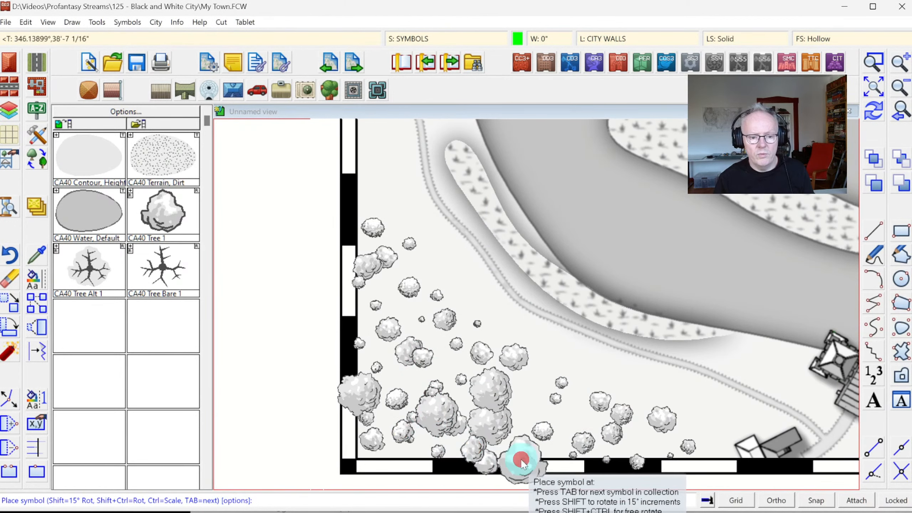
left_click(527, 369)
left_click(474, 342)
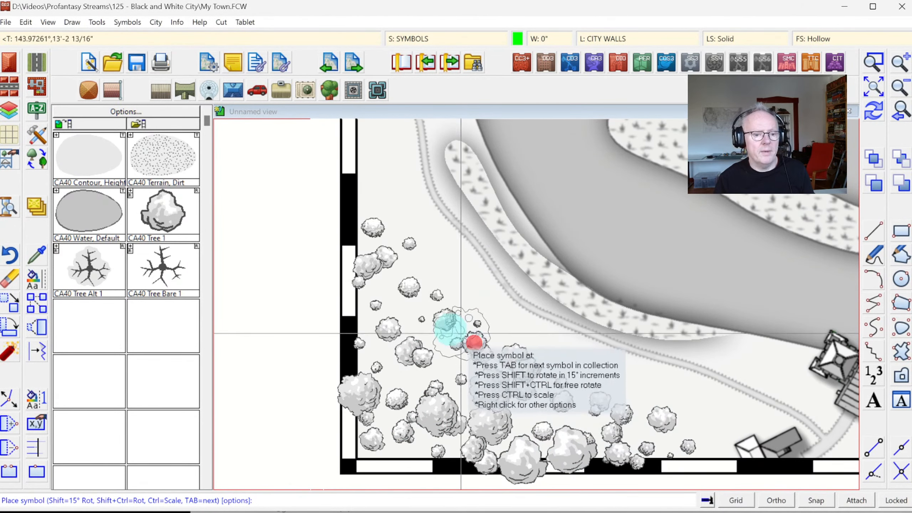
Add larger trees to the northwestern part of the wood and along the western border
left_click(429, 295)
left_click(396, 276)
left_click(390, 246)
left_click(377, 218)
left_click(363, 183)
left_click(364, 297)
left_click(377, 321)
left_click(374, 370)
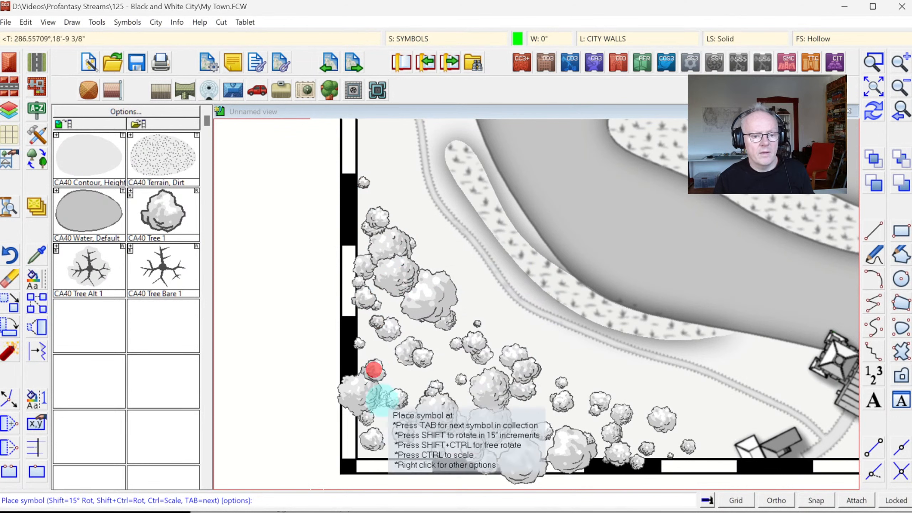
Fill gaps in the wood's southwest corner with larger trees and add more at its eastern end near the building
left_click(380, 411)
left_click(417, 439)
left_click(419, 448)
left_click(428, 367)
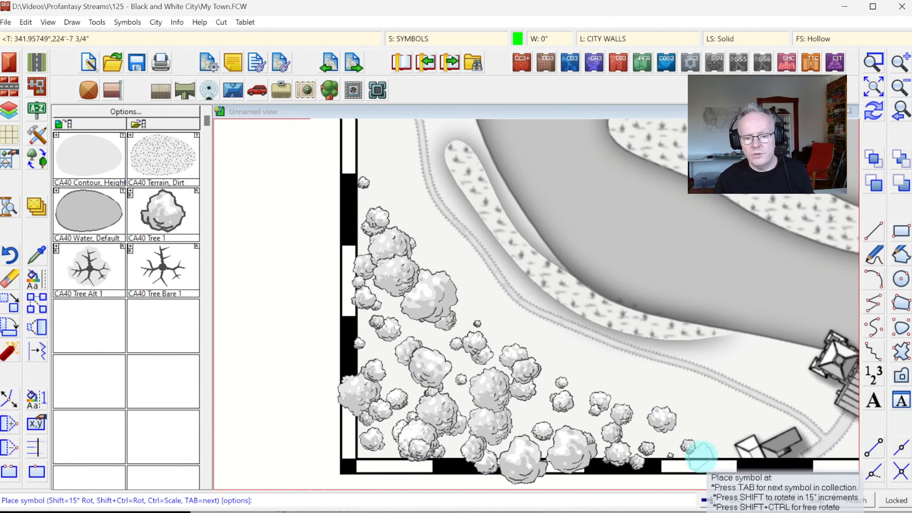
left_click(702, 453)
left_click(594, 374)
left_click(639, 392)
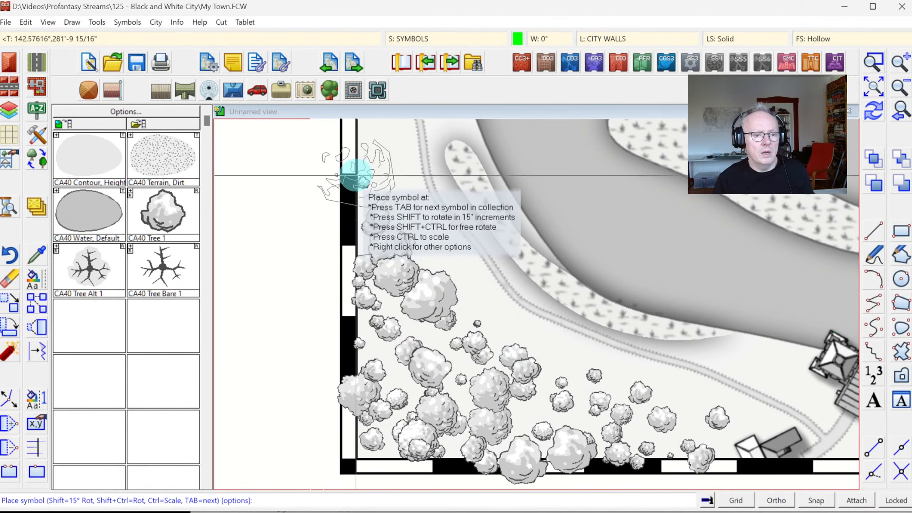
Place one very large tree in the middle of the wood and finish placing symbols
left_click(456, 376)
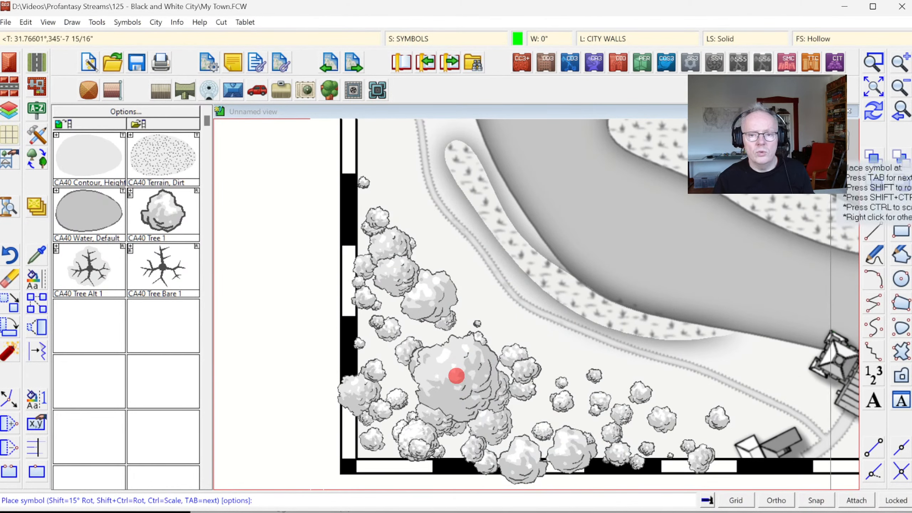
left_click(900, 114)
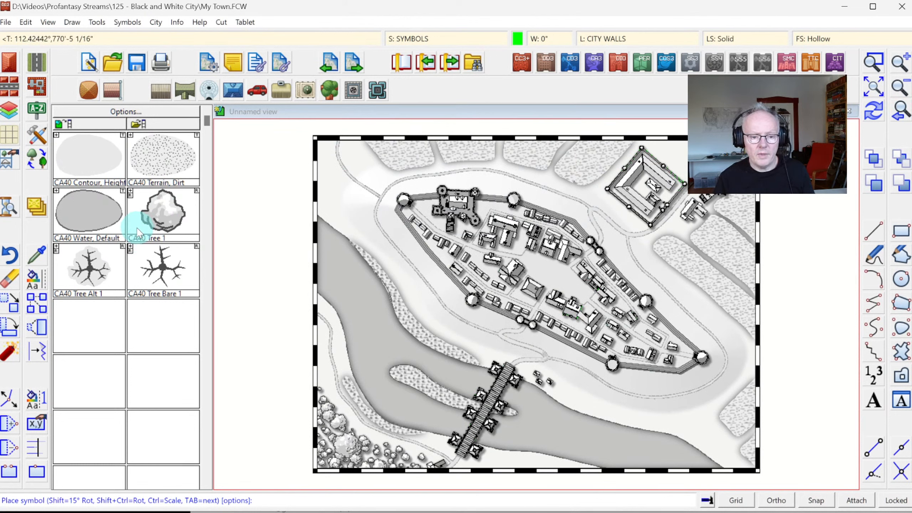
key("Escape")
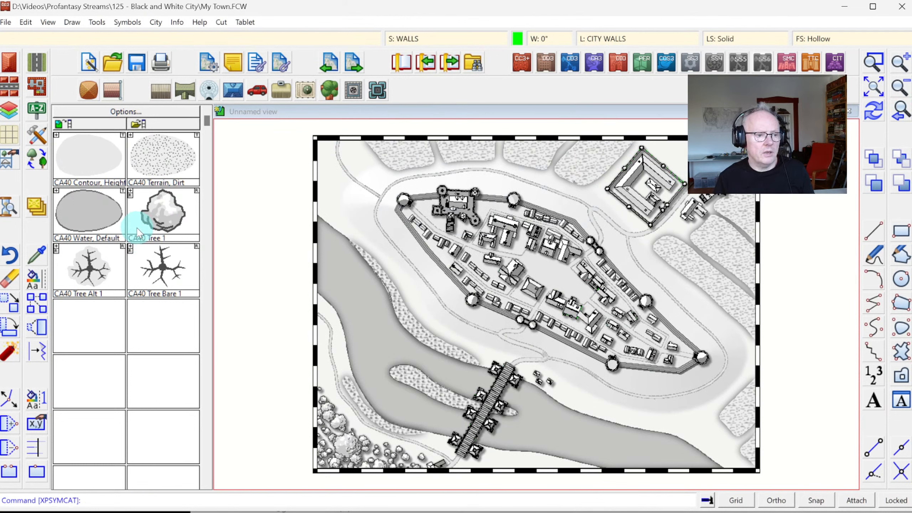
Browse the Annual City BW drawing tools and open the advanced settings for the Terrain, Swamp tool
left_click(130, 136)
left_click(130, 135)
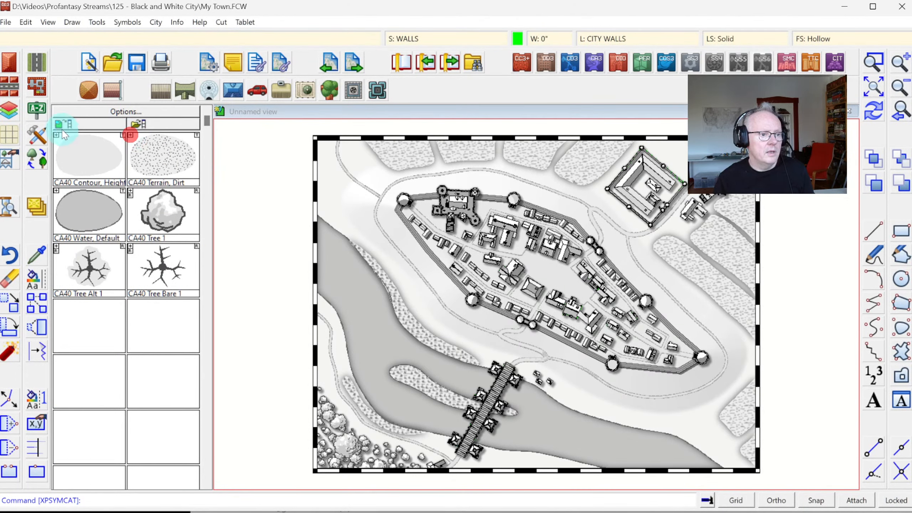
left_click(35, 139)
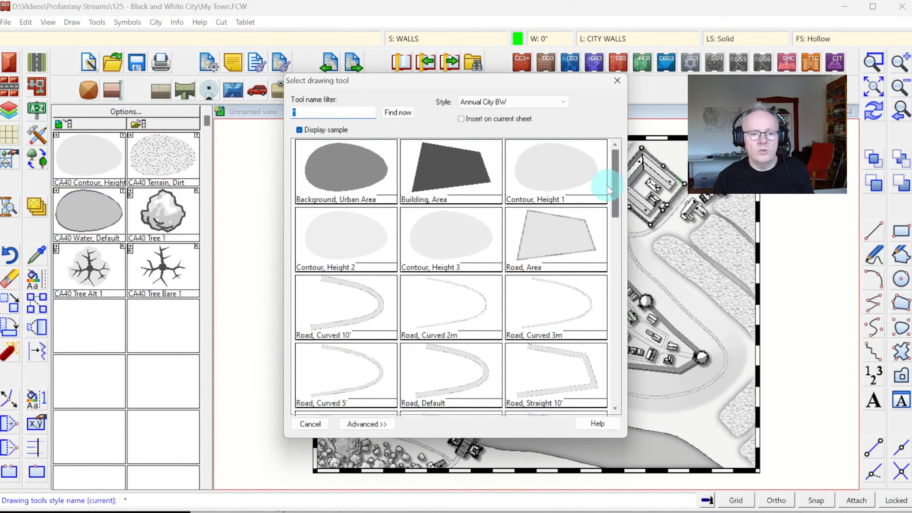
left_click_drag(620, 179, 611, 245)
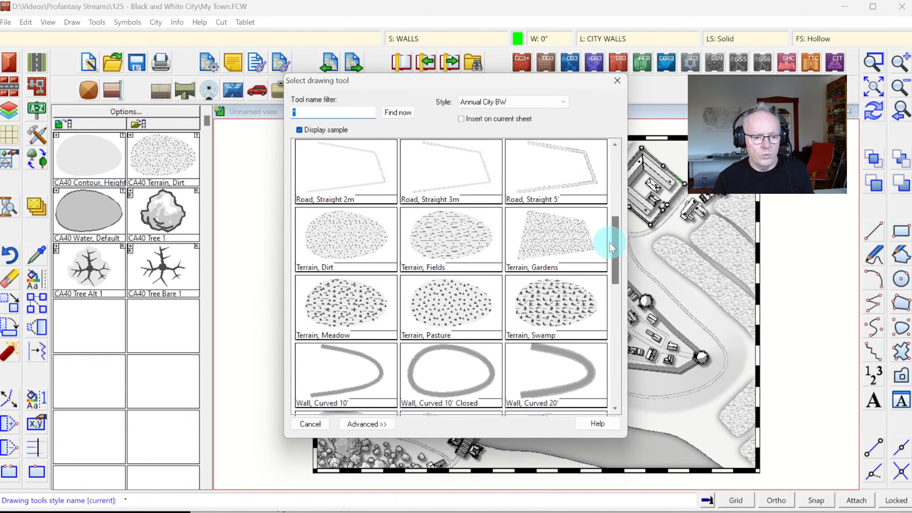
left_click(366, 424)
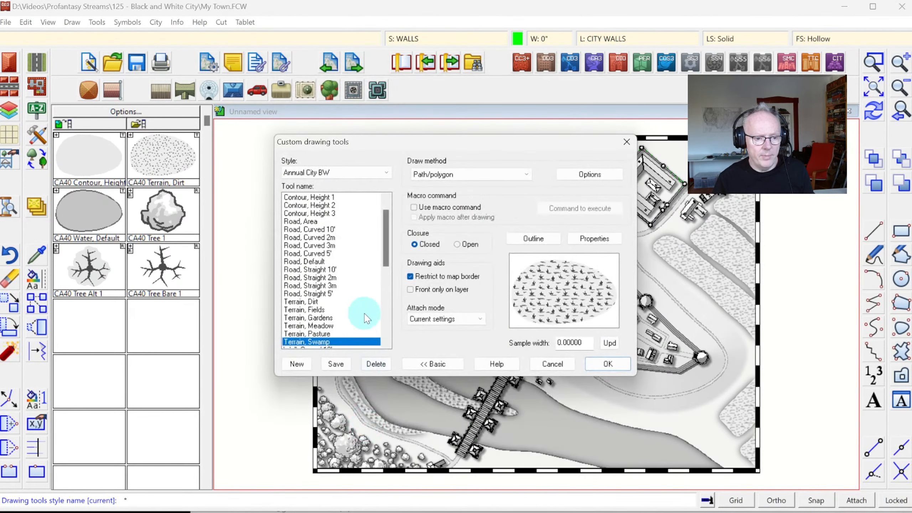
left_click_drag(391, 247, 392, 277)
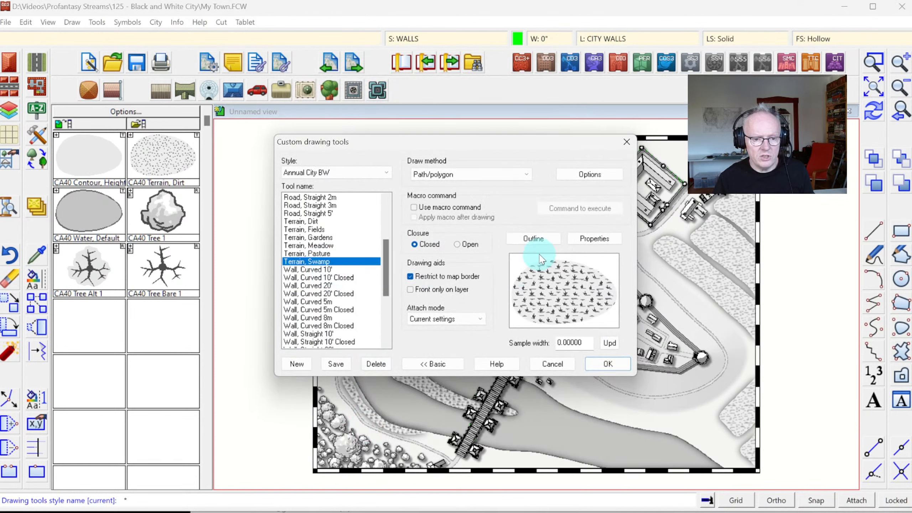
Examine the Terrain, Swamp tool's fill properties and the hatch properties of its extra outline entity
left_click(590, 239)
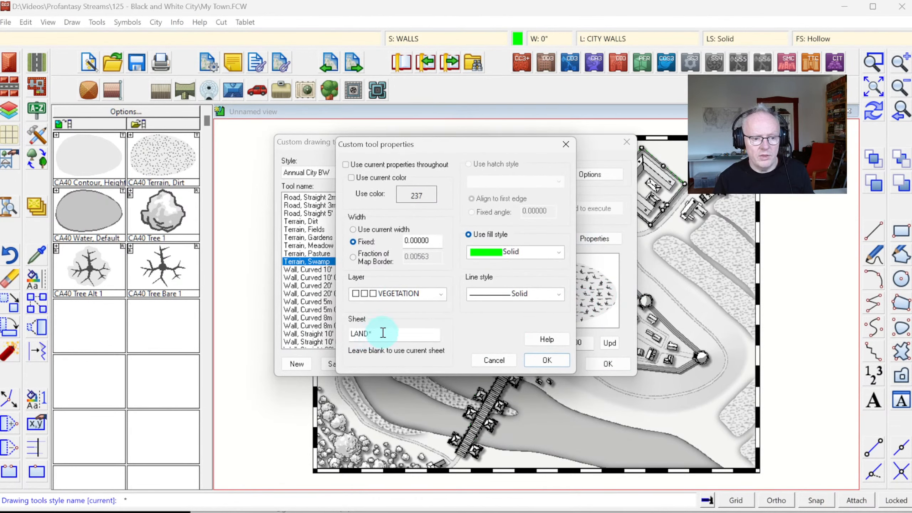
left_click(415, 196)
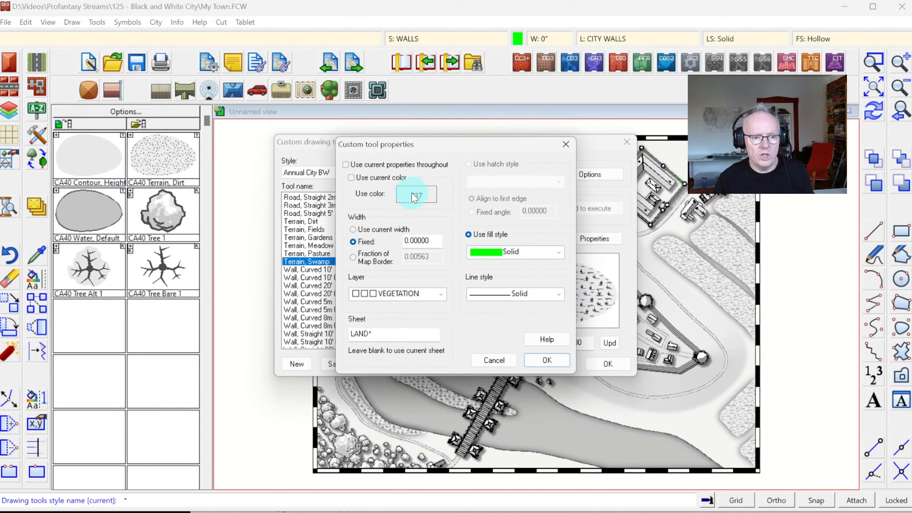
left_click(544, 357)
left_click(525, 239)
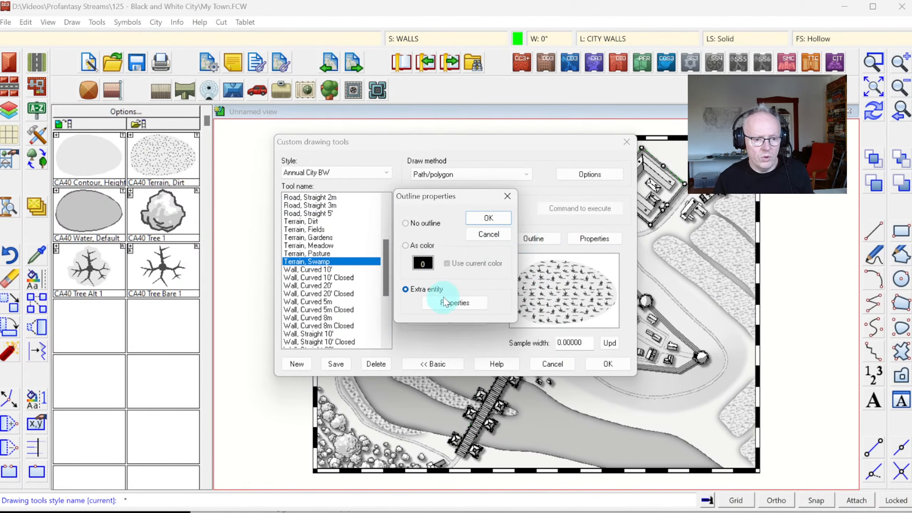
left_click(444, 302)
left_click(471, 212)
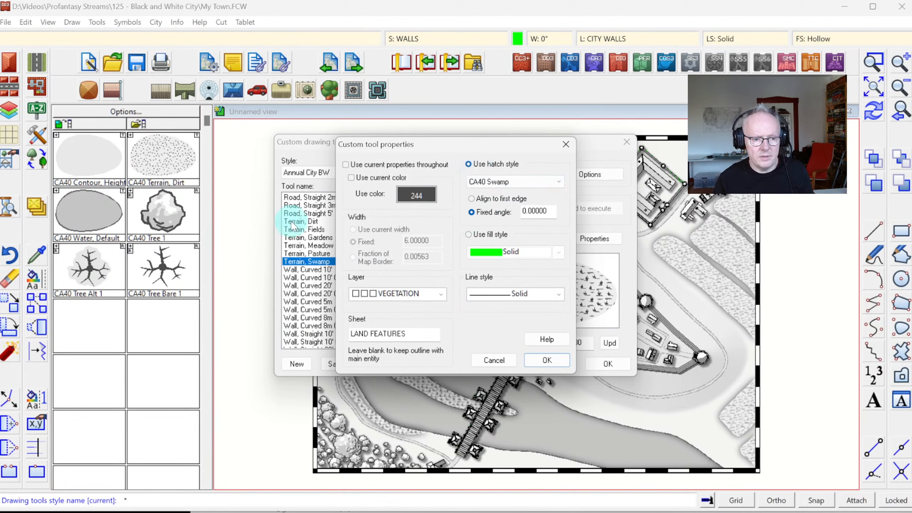
left_click(495, 357)
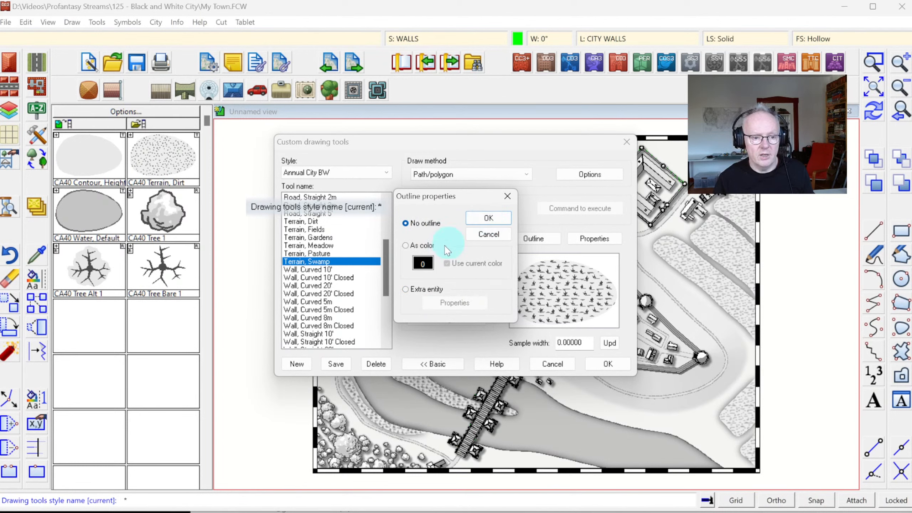
Set the Terrain, Swamp tool to No outline, save its settings and start drawing with it
left_click(489, 219)
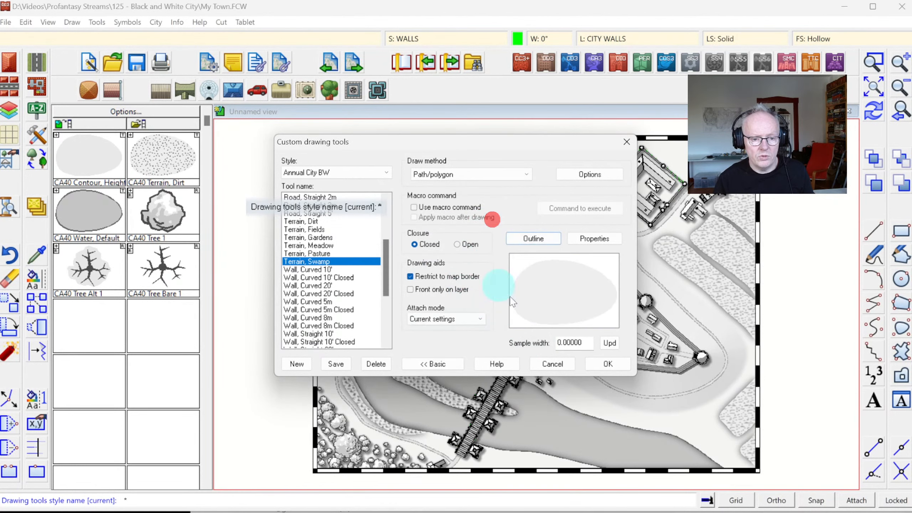
left_click(605, 366)
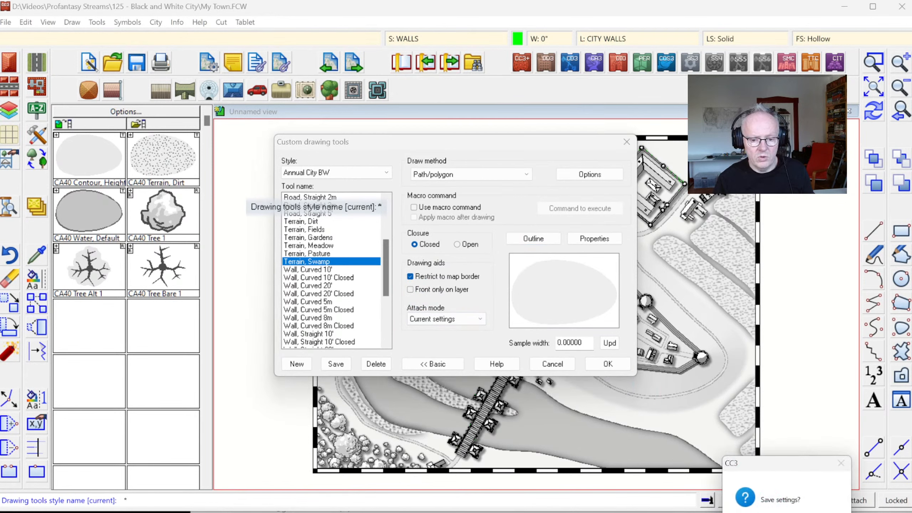
left_click(816, 512)
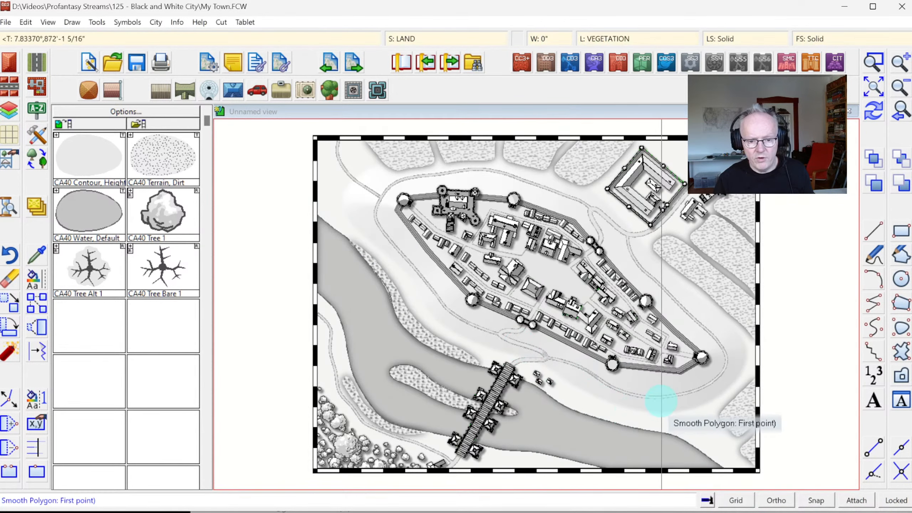
Draw an elongated smooth polygon between the southeastern road and the river's northern bank as a wood area
left_click(647, 402)
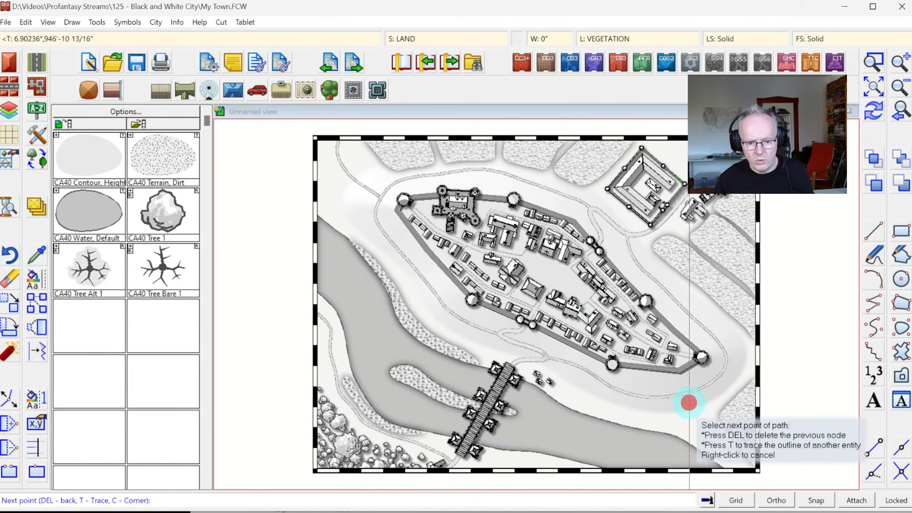
left_click(621, 401)
left_click(608, 408)
left_click(626, 419)
left_click(667, 424)
left_click(693, 432)
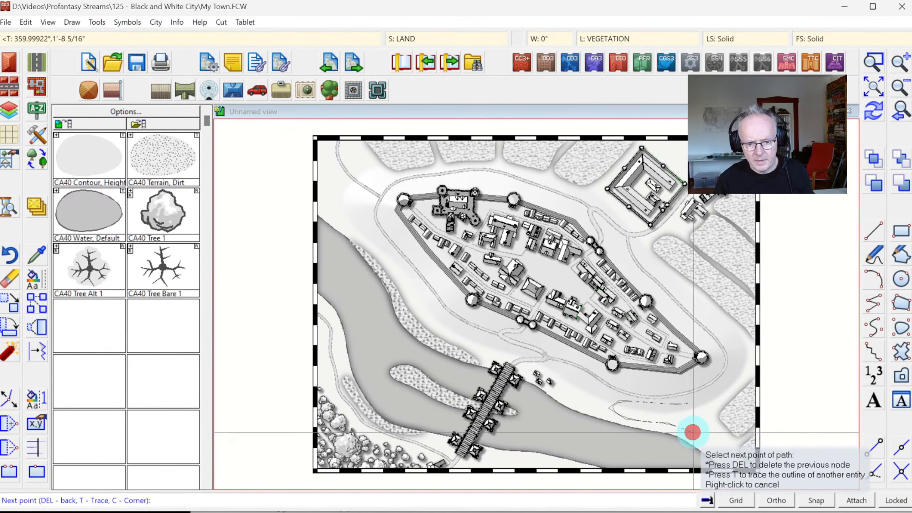
left_click(702, 432)
left_click(709, 414)
left_click(694, 406)
right_click(695, 406)
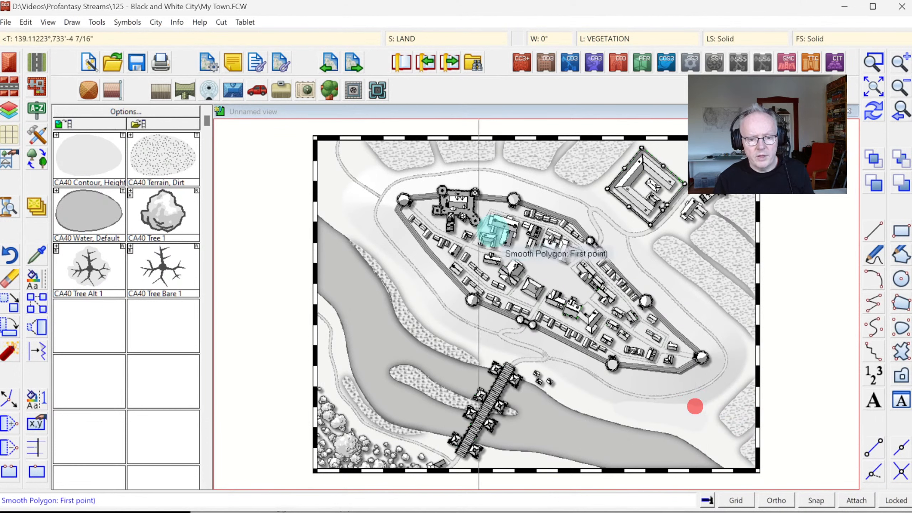
Start Symbols in Area and load the CA40 Trees catalog from the Cities symbols folder
left_click(72, 22)
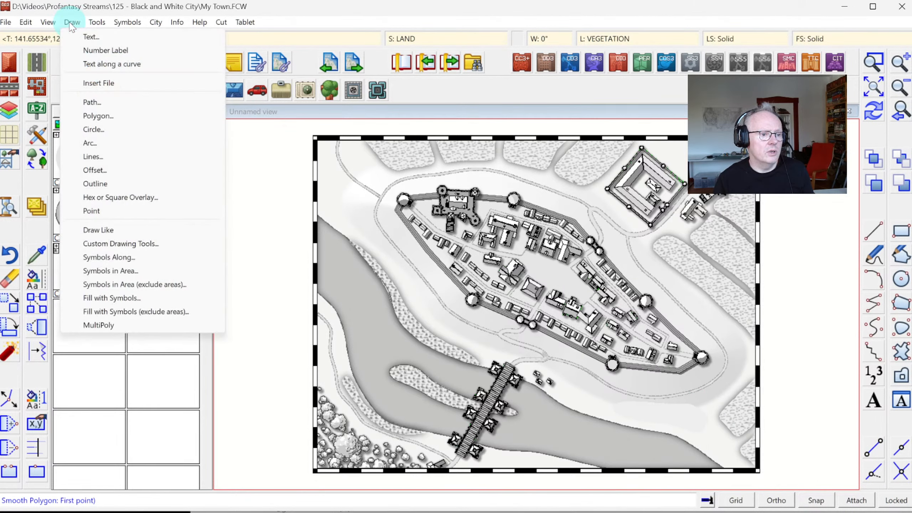
left_click(114, 272)
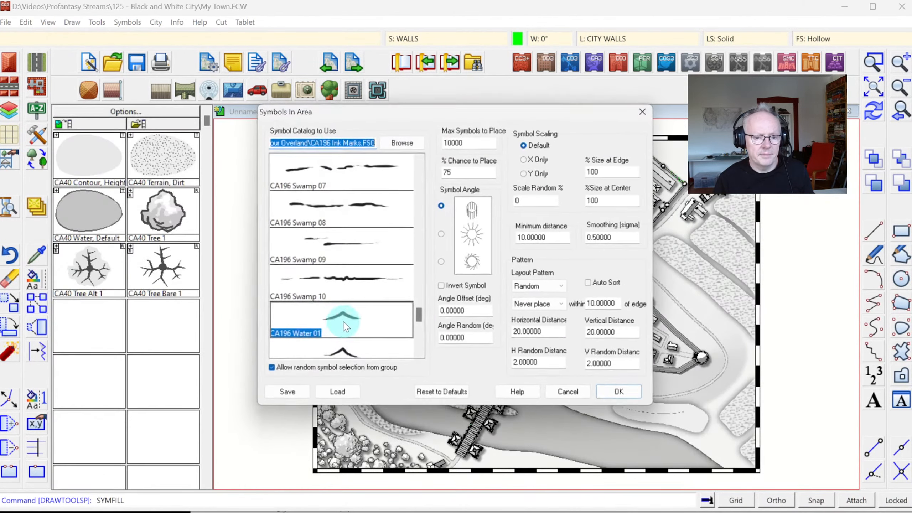
left_click(402, 142)
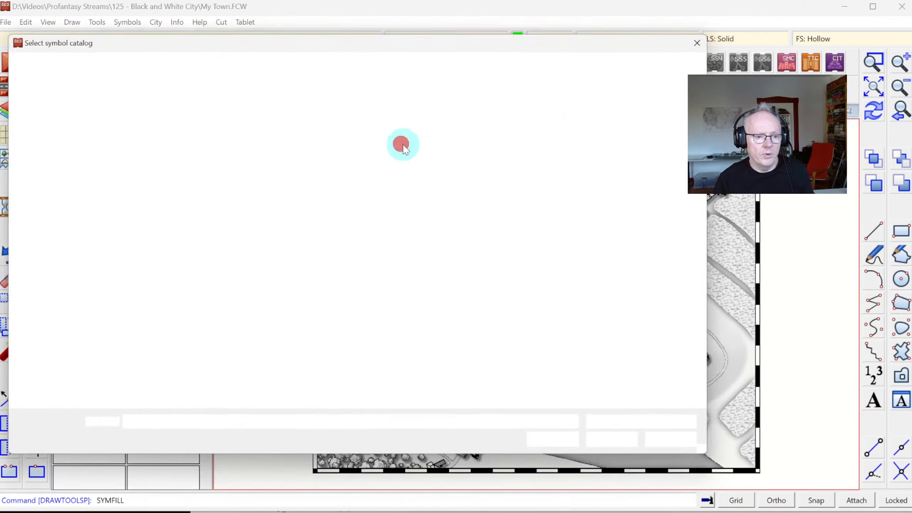
left_click(343, 63)
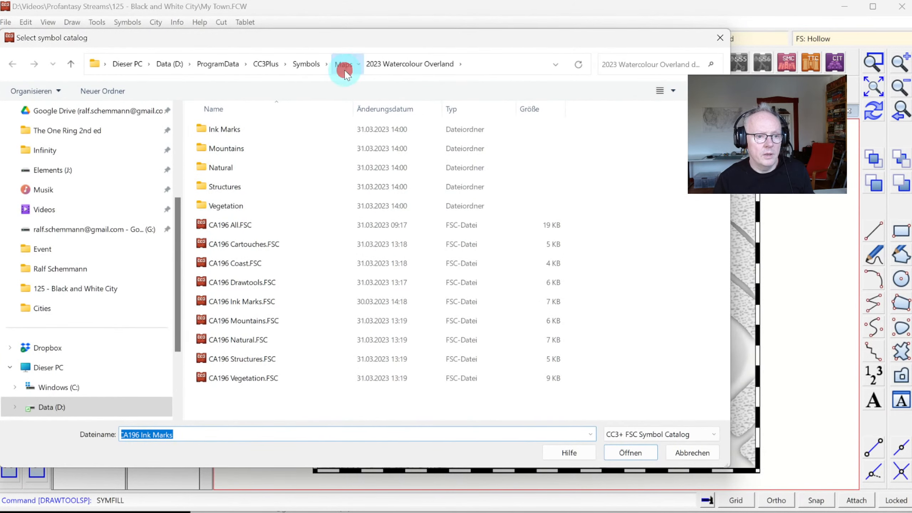
left_click(313, 63)
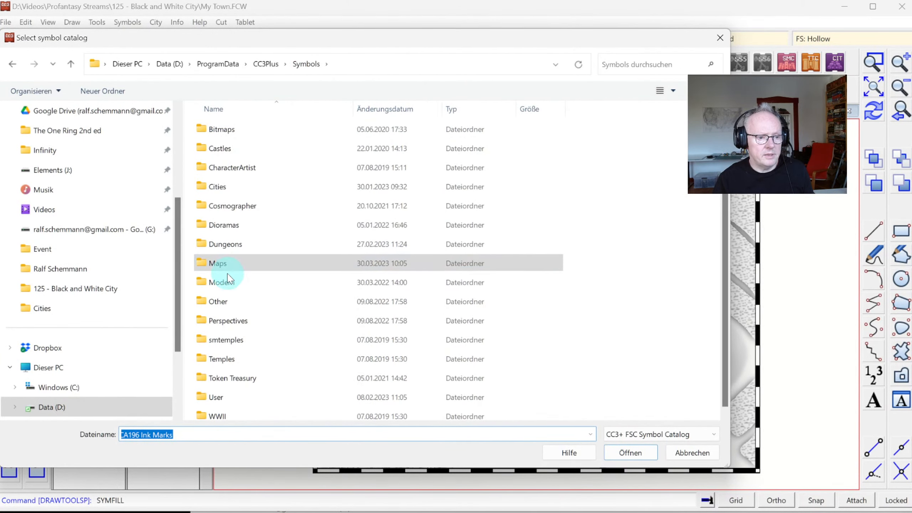
left_click(214, 187)
double_click(215, 187)
scroll(265, 279, "down", 10)
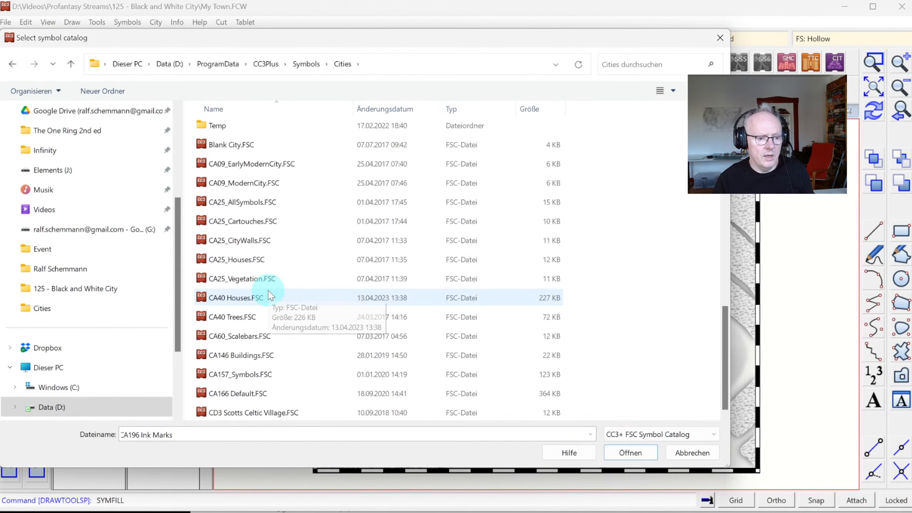
double_click(244, 318)
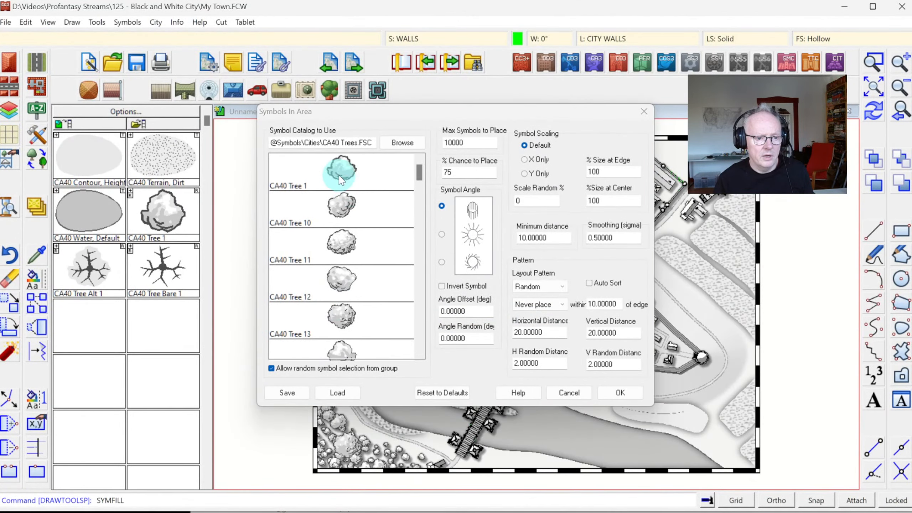
Fill the new polygon by the river with CA40 Tree 1, keeping random symbol selection from the group
left_click(339, 172)
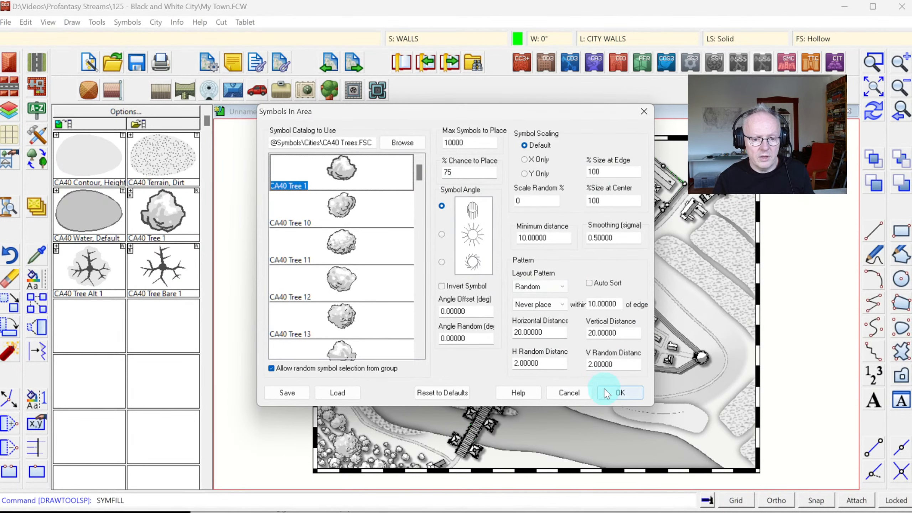
left_click(612, 394)
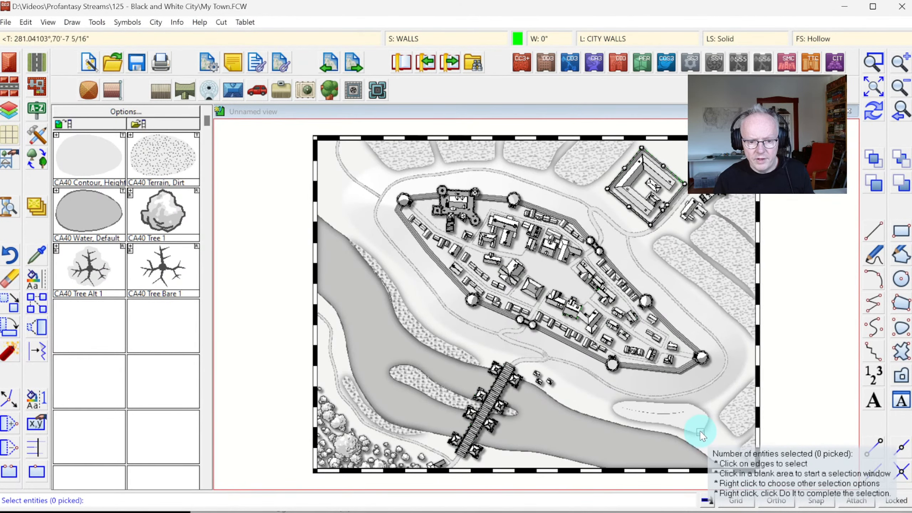
left_click(701, 432)
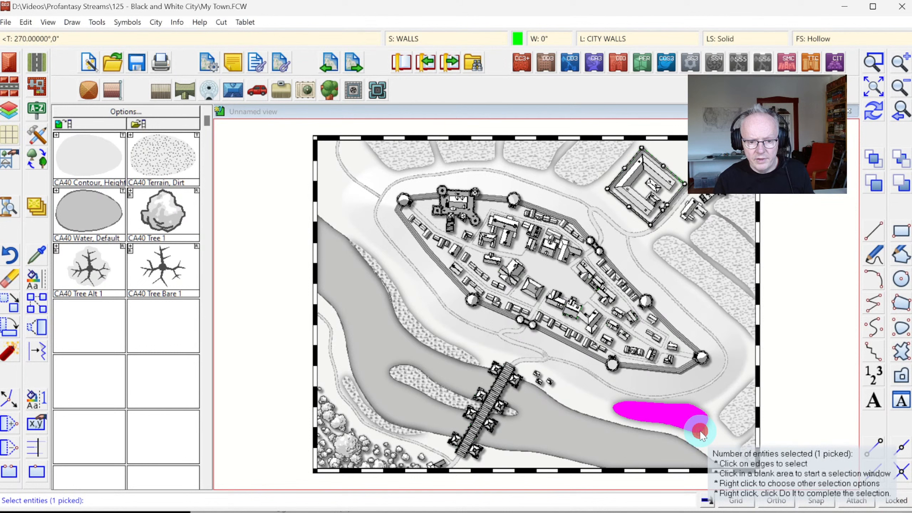
right_click(702, 286)
left_click(703, 287)
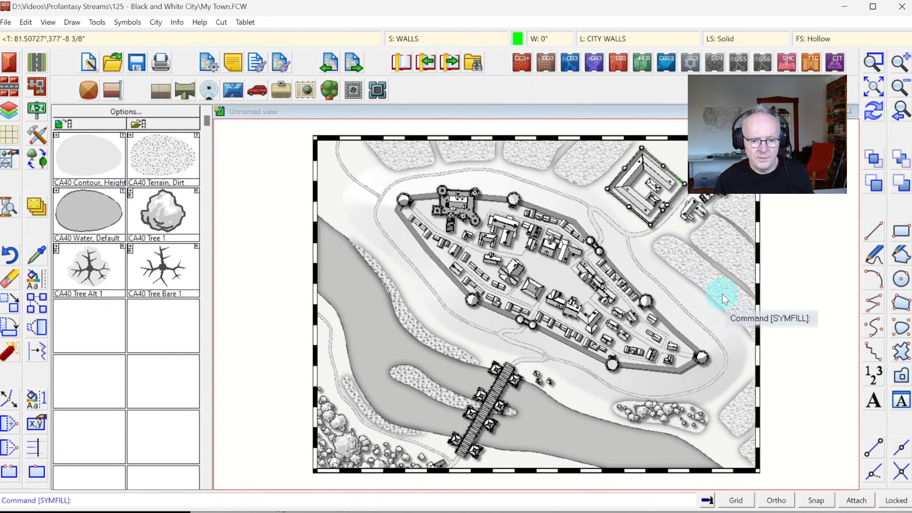
Erase the polygon under the new riverside trees, leaving only the tree symbols
left_click(881, 68)
left_click(594, 367)
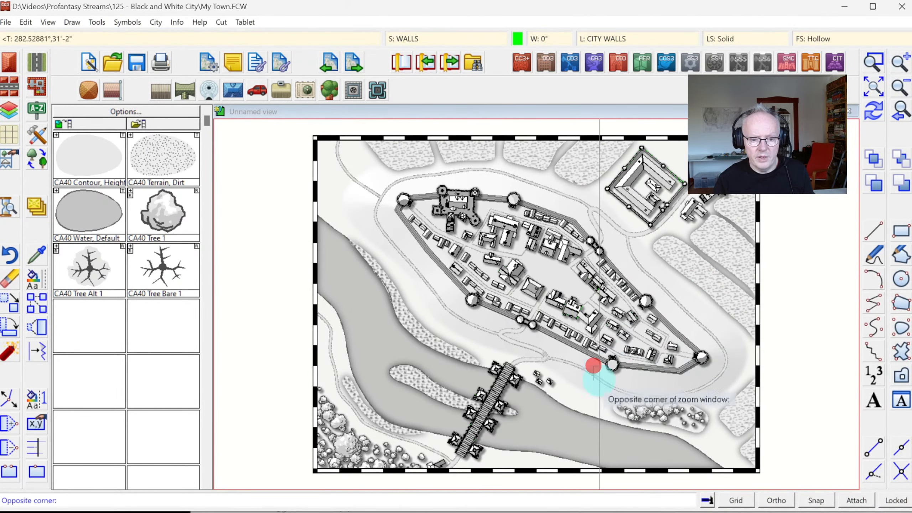
left_click(729, 452)
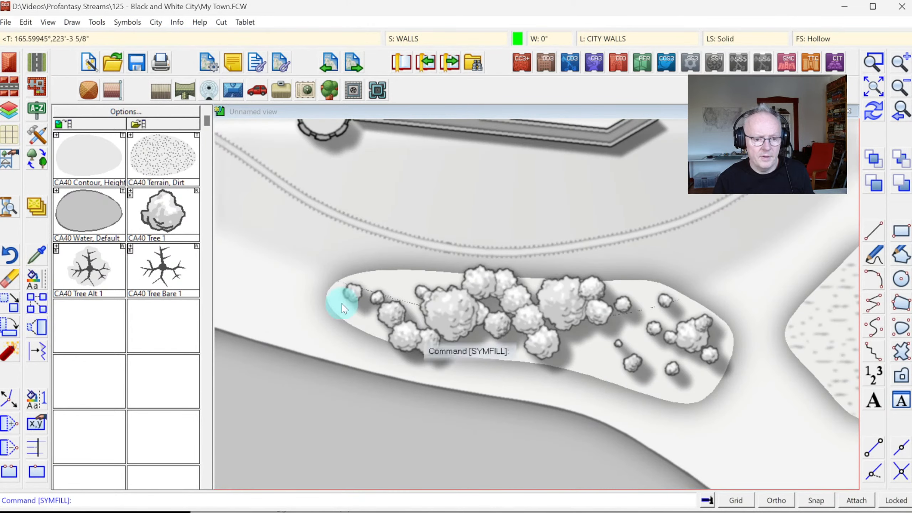
left_click(8, 283)
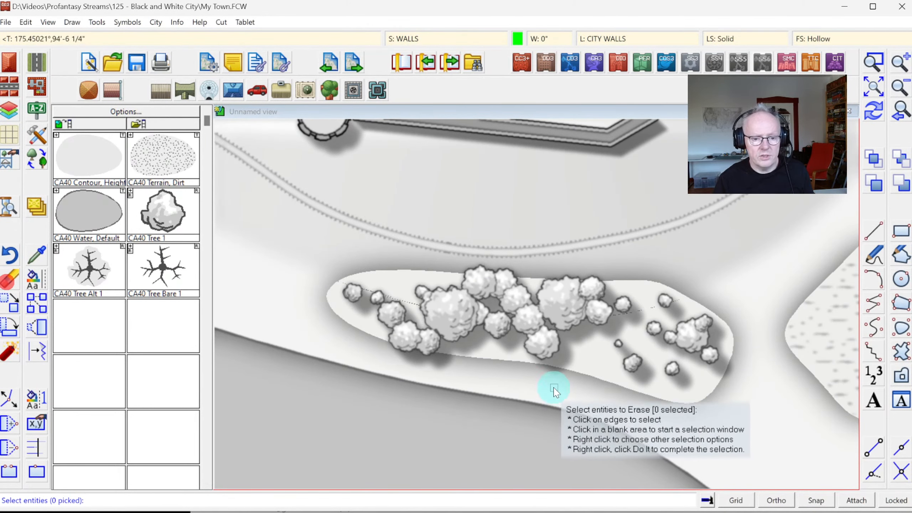
left_click(582, 377)
right_click(573, 378)
left_click(556, 387)
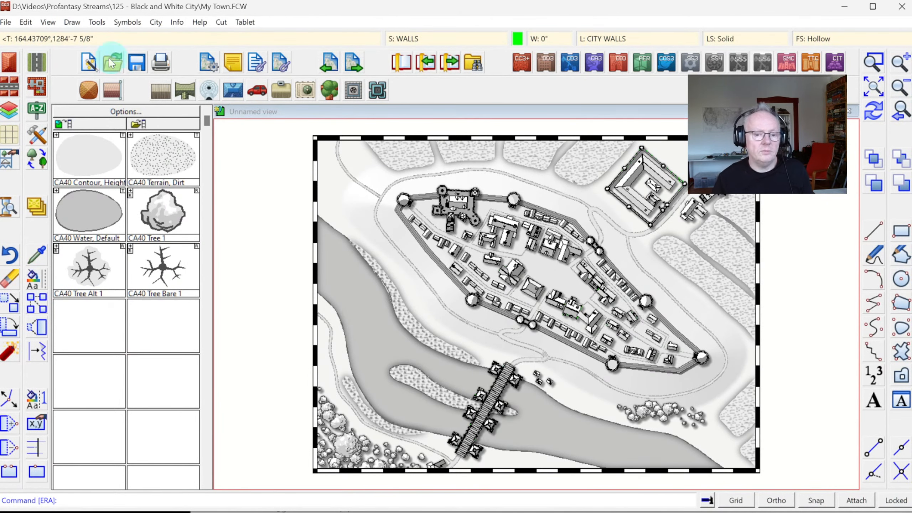
Restore the Terrain, Swamp tool's outline to an extra entity with the CA40 Swamp hatch style
left_click(37, 137)
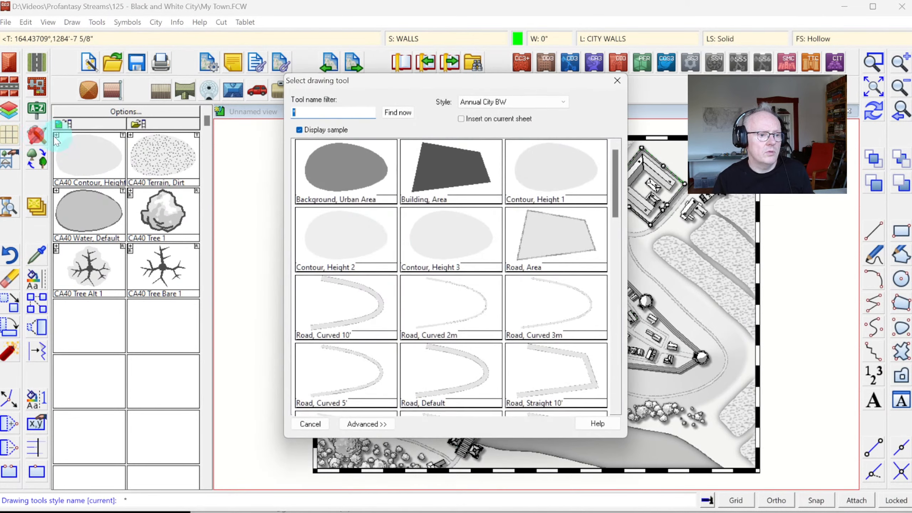
left_click_drag(623, 182, 603, 262)
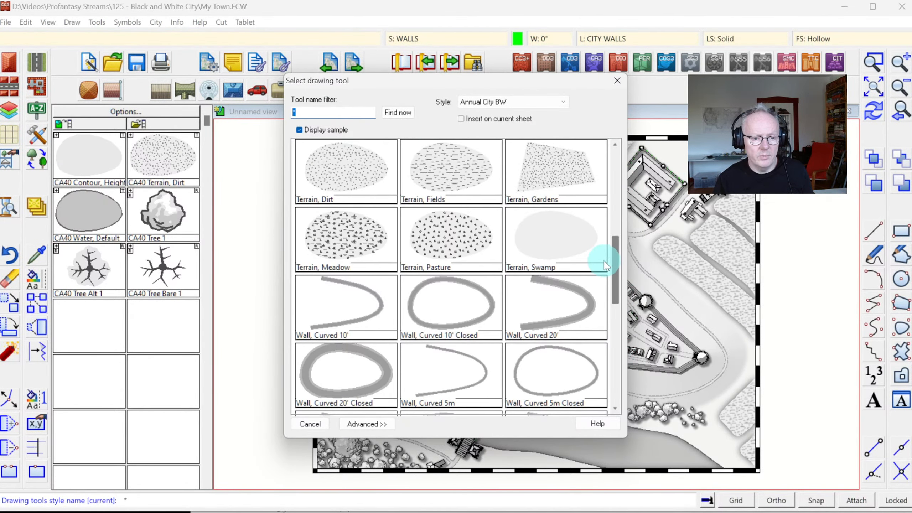
left_click(366, 423)
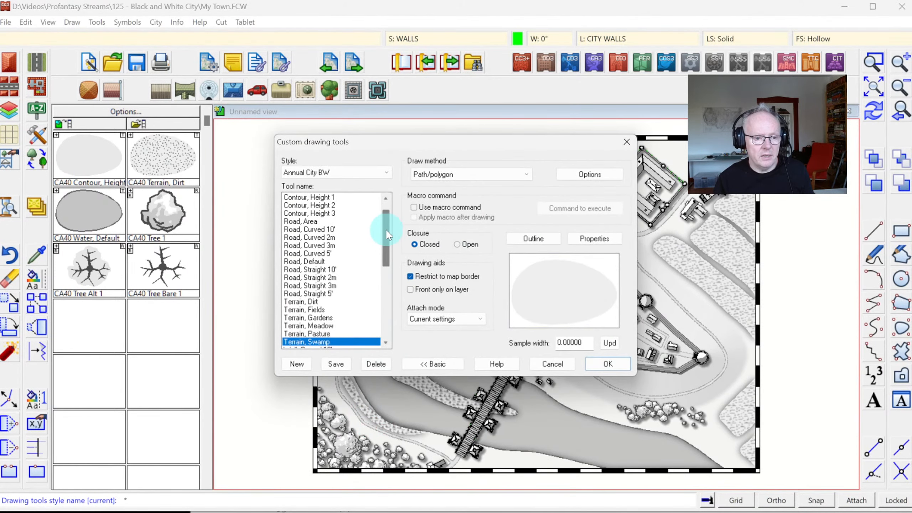
scroll(385, 234, "down", 2)
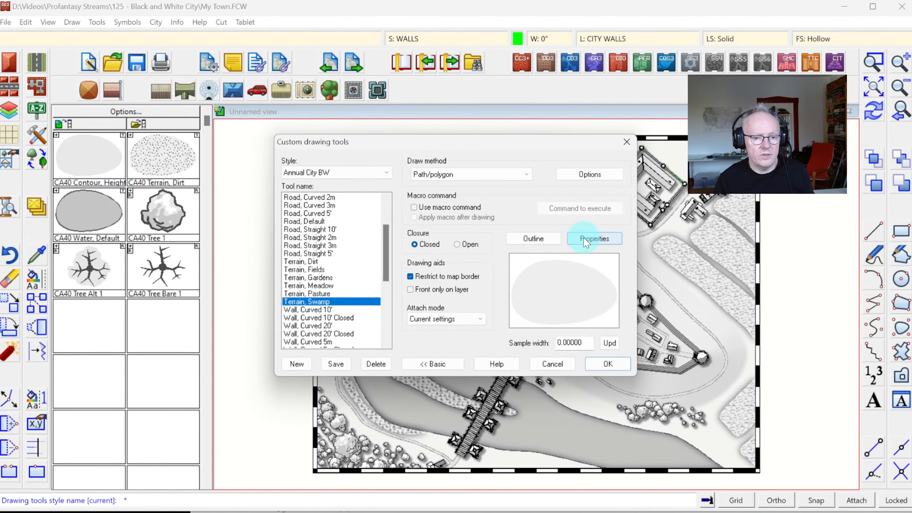
left_click(543, 240)
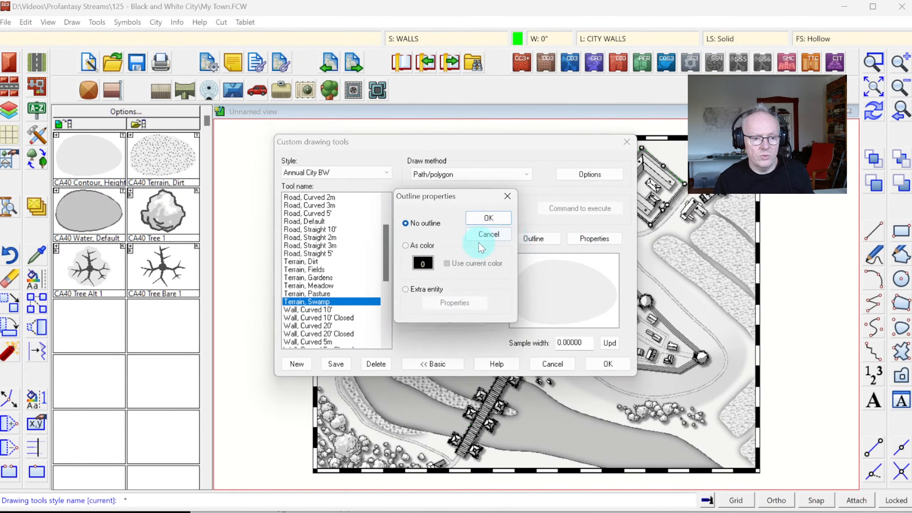
left_click(419, 291)
left_click(454, 302)
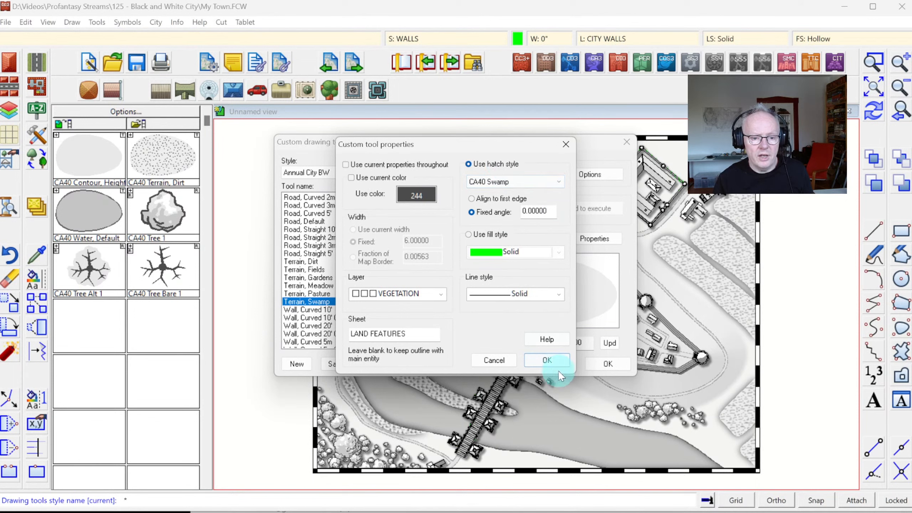
left_click(546, 359)
left_click(484, 216)
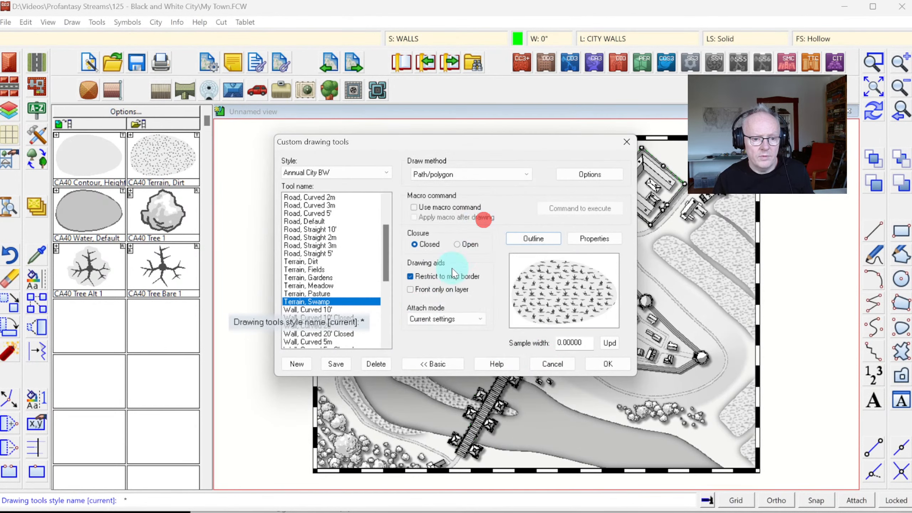
Create a new drawing tool named Terrain, Woods from the Terrain, Swamp settings
left_click(297, 363)
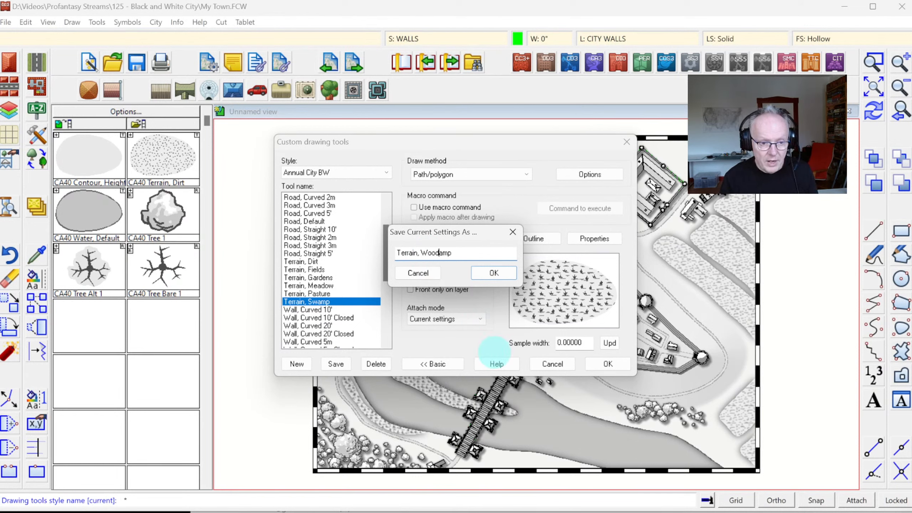
key("Return")
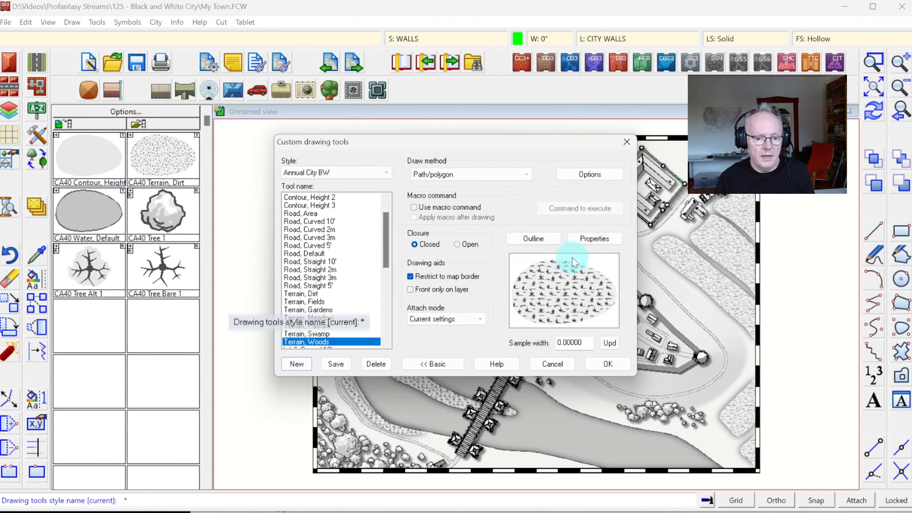
Set the Terrain, Woods tool to No outline and accept the custom drawing tool settings
left_click(534, 241)
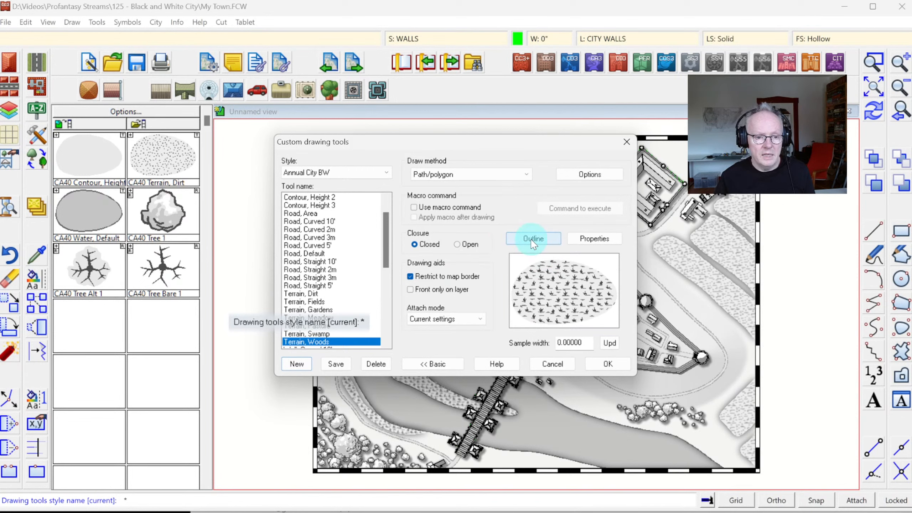
left_click(534, 239)
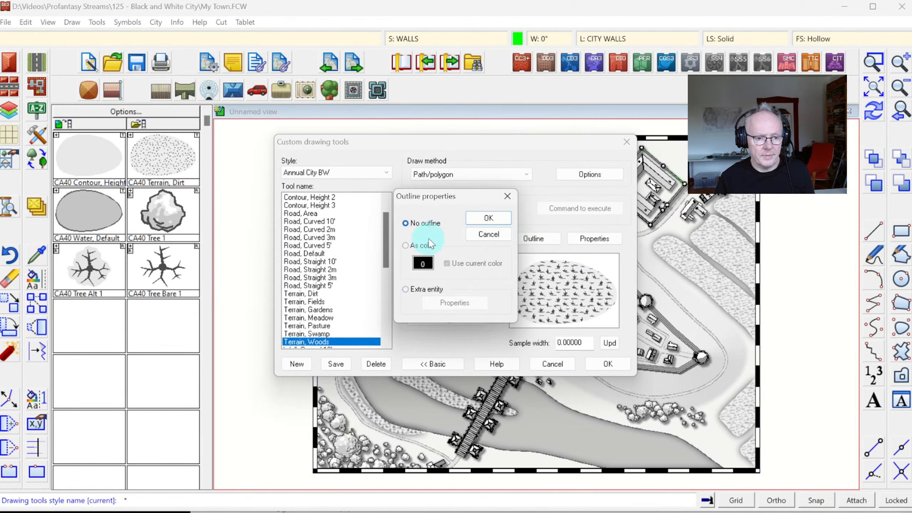
left_click(496, 222)
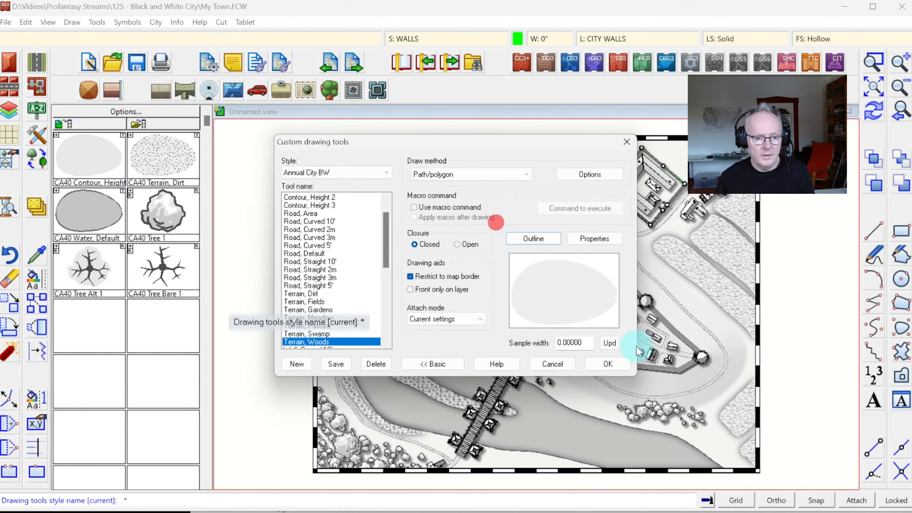
left_click(606, 364)
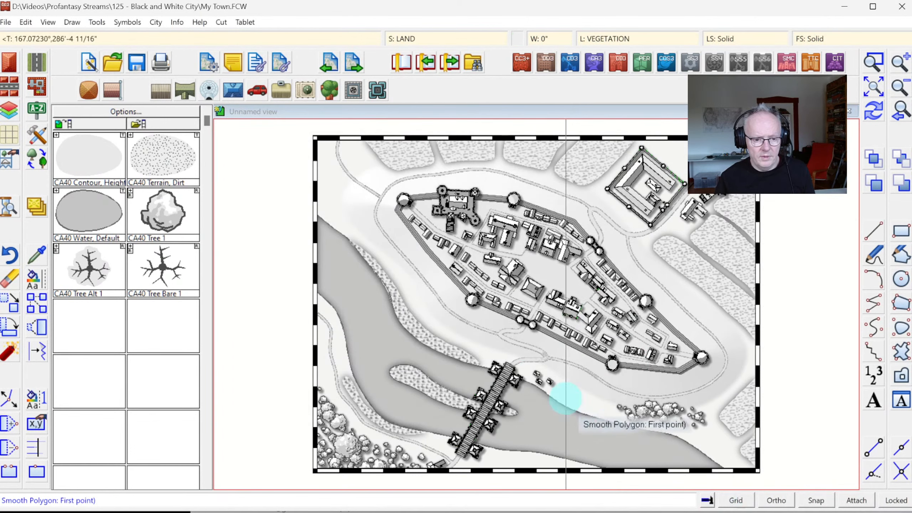
Draw a smooth Terrain, Woods polygon in the map's northwest corner, between the road and the river, extending past the western border
left_click(325, 173)
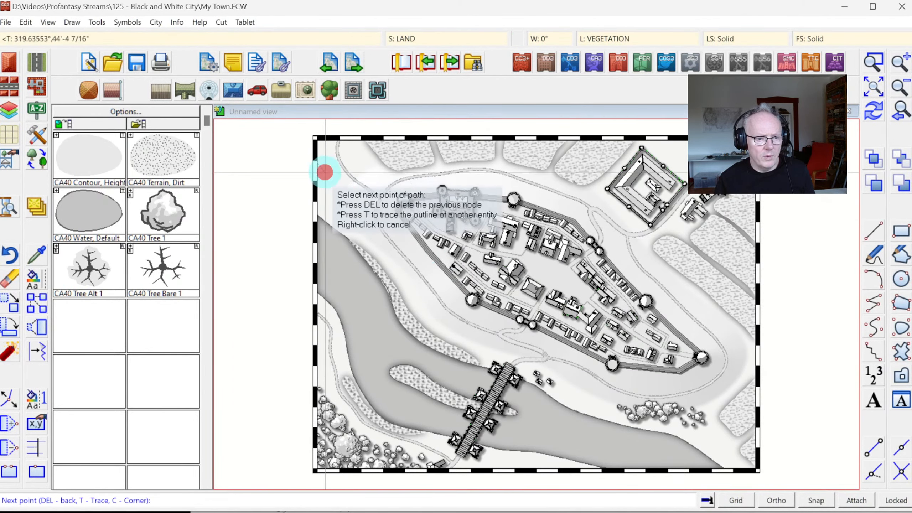
left_click(340, 181)
left_click(356, 195)
left_click(356, 214)
left_click(366, 226)
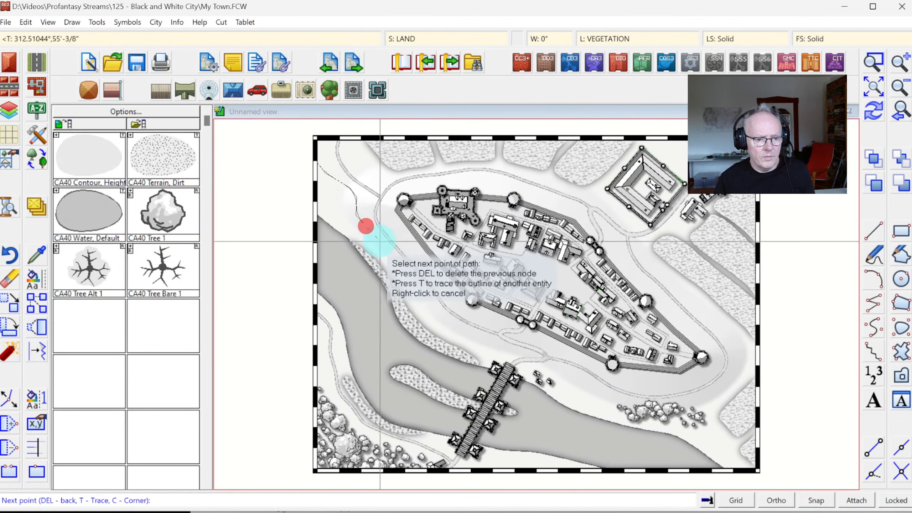
left_click(329, 211)
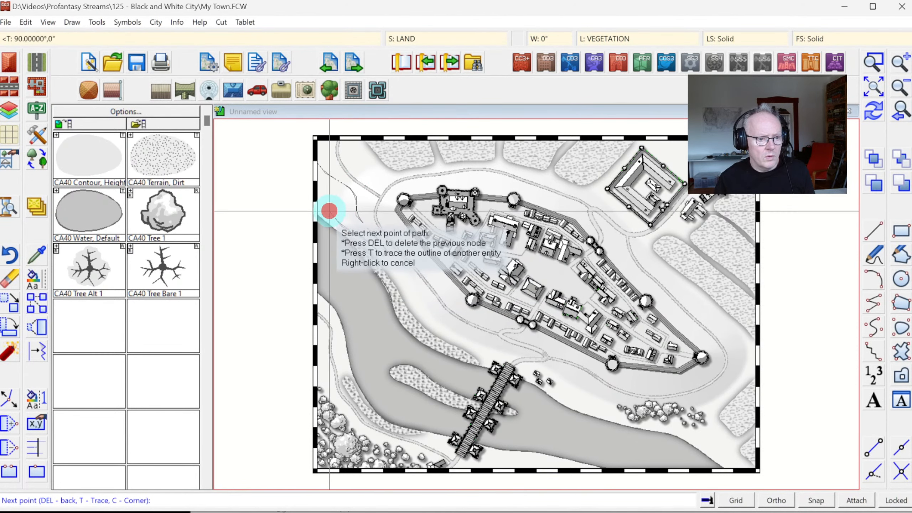
left_click(301, 207)
right_click(302, 207)
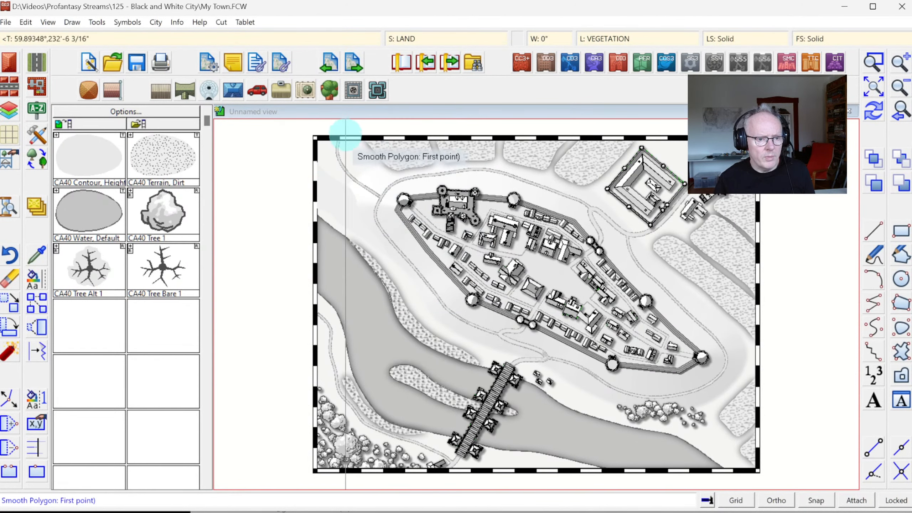
Draw a small Terrain, Woods polygon in the northwest between the road and the nearest field
left_click(351, 147)
left_click(370, 177)
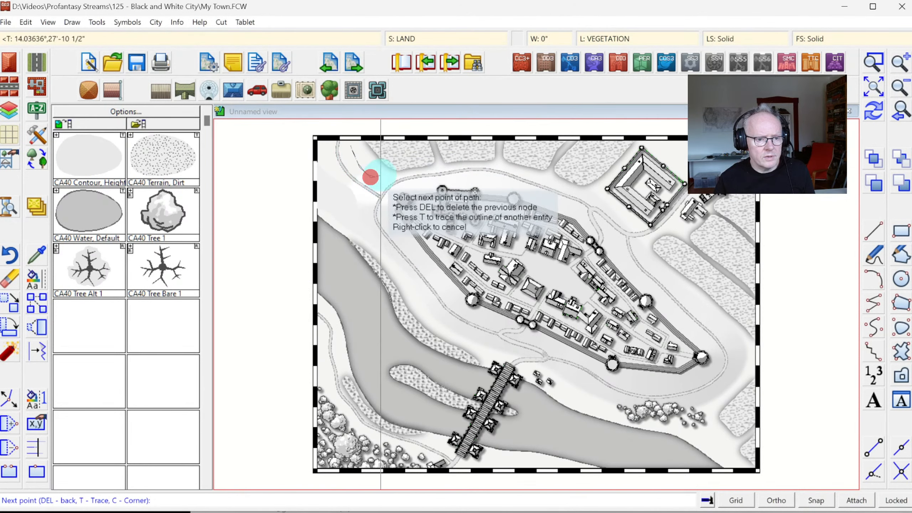
left_click(380, 175)
left_click(375, 163)
left_click(368, 152)
right_click(366, 150)
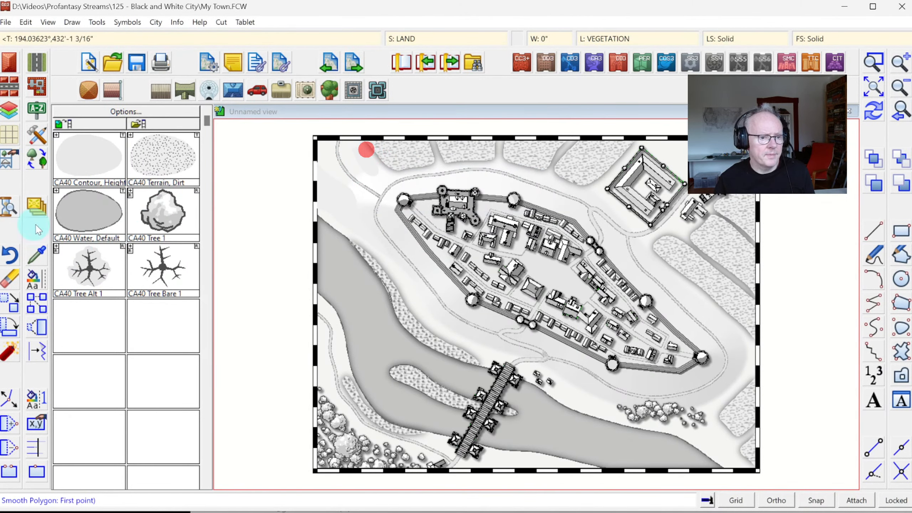
Fill the northwestern riverside woods polygon with CA40 Tree 1 using Symbols in Area, with random symbol selection from the group
left_click(72, 22)
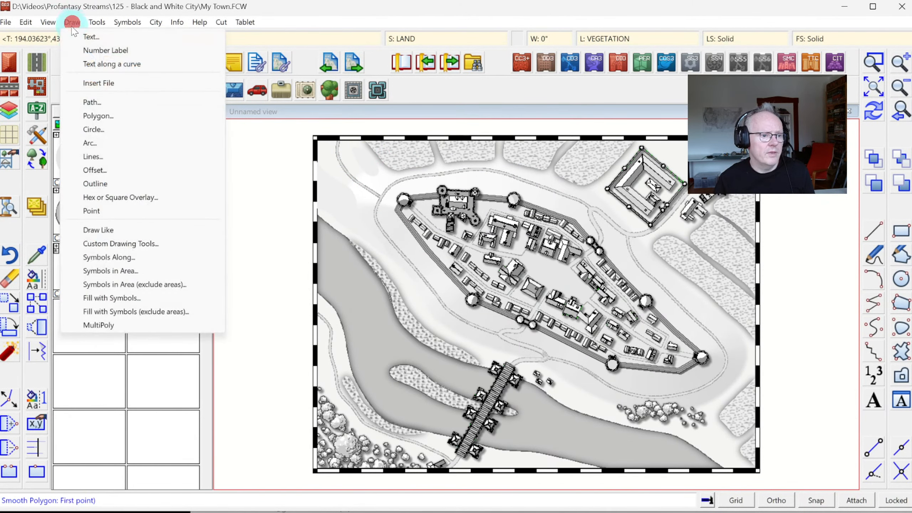
left_click(134, 271)
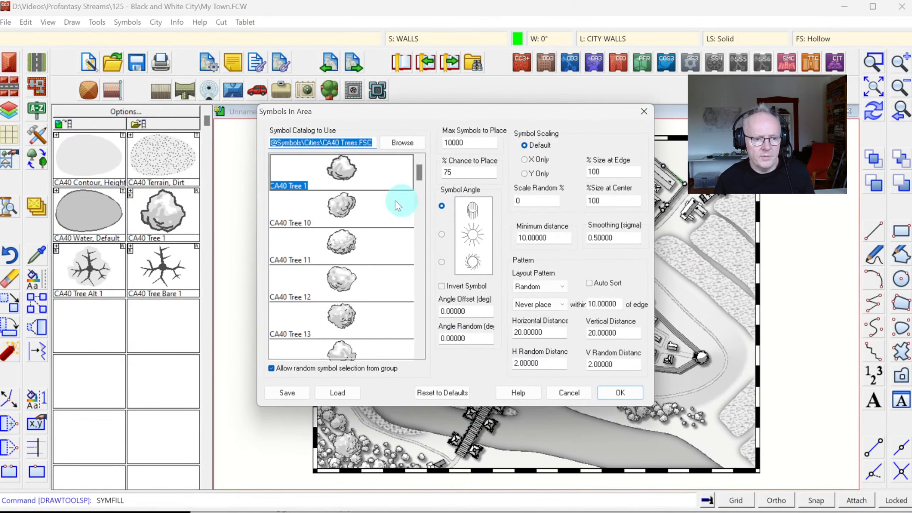
left_click(605, 395)
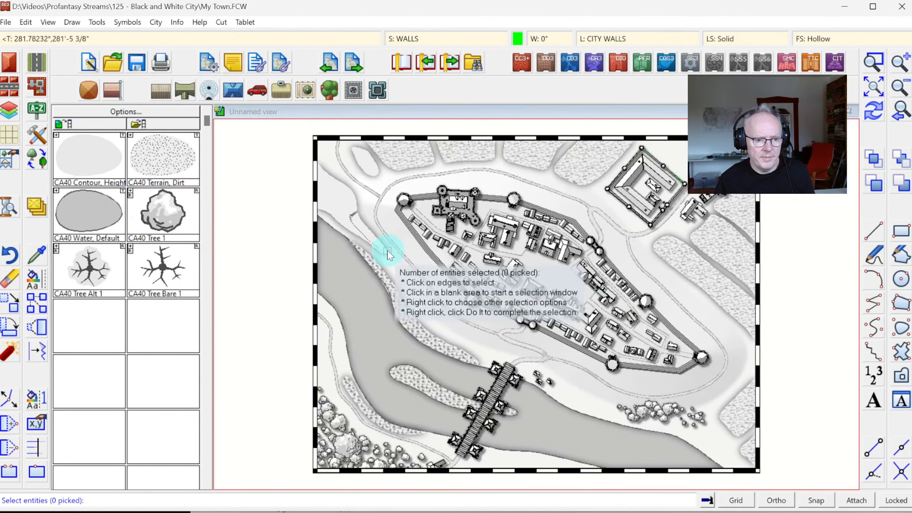
left_click(350, 196)
right_click(352, 197)
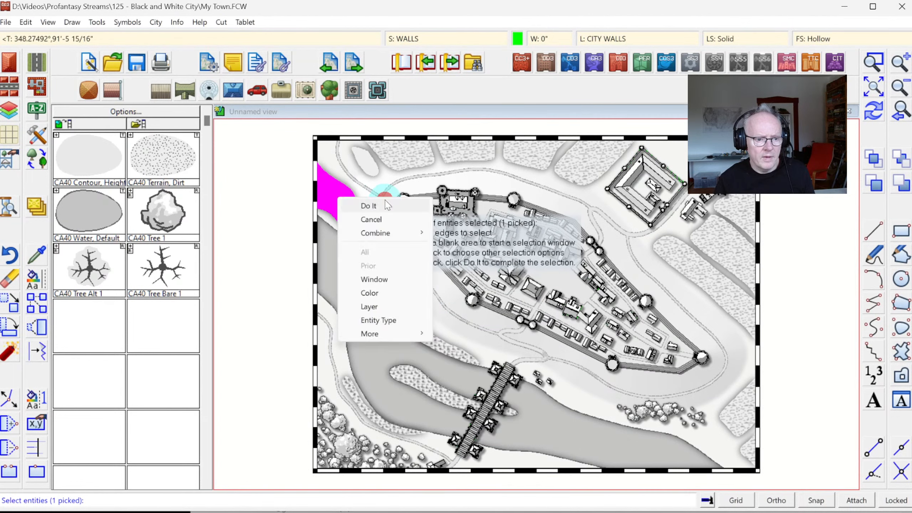
left_click(373, 204)
Repeat the symbol fill on the small polygon beside the northwest road, excluding the large contour area from the selection
right_click(369, 176)
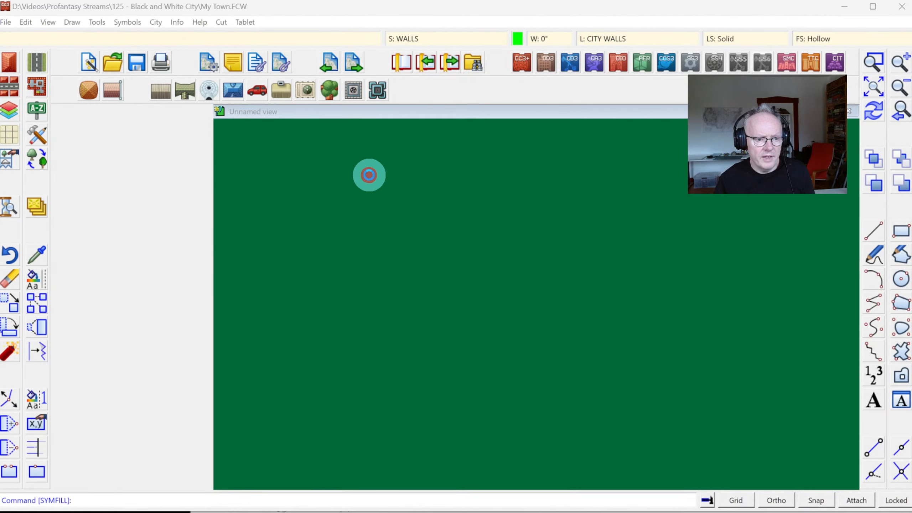
left_click(630, 393)
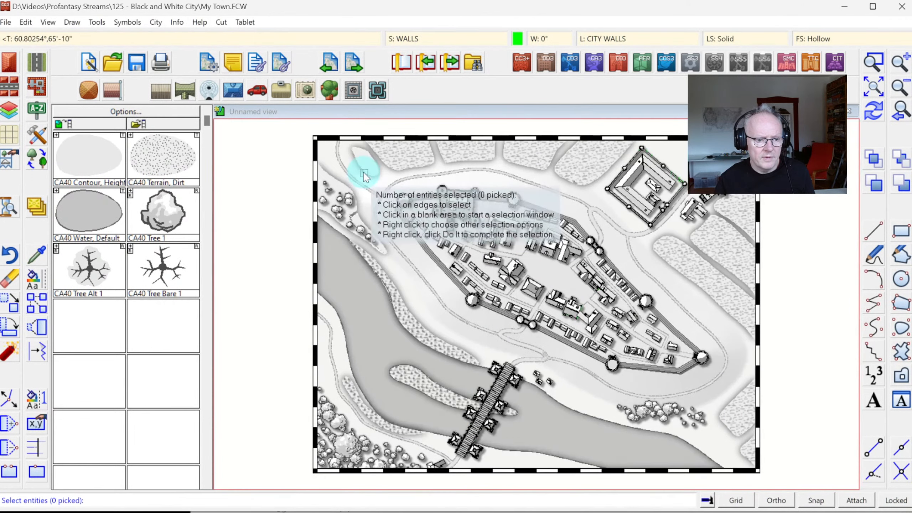
left_click(361, 173)
right_click(396, 179)
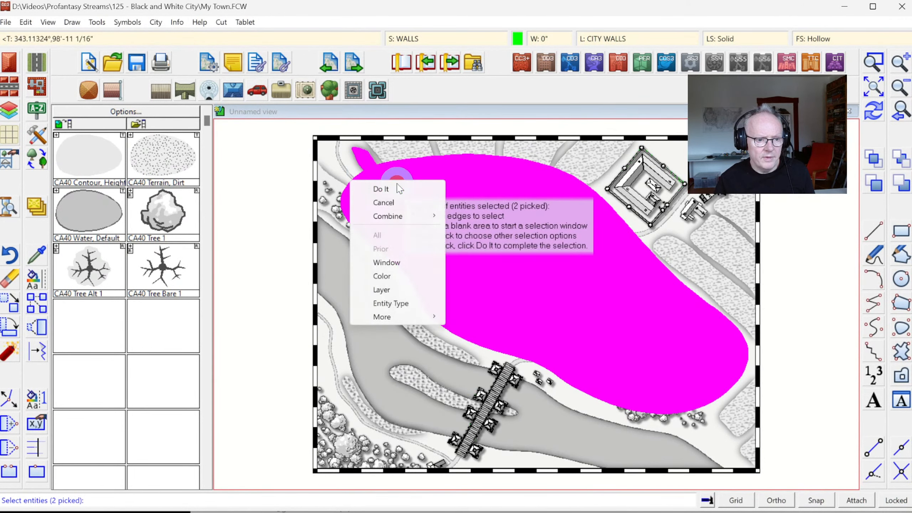
left_click(470, 244)
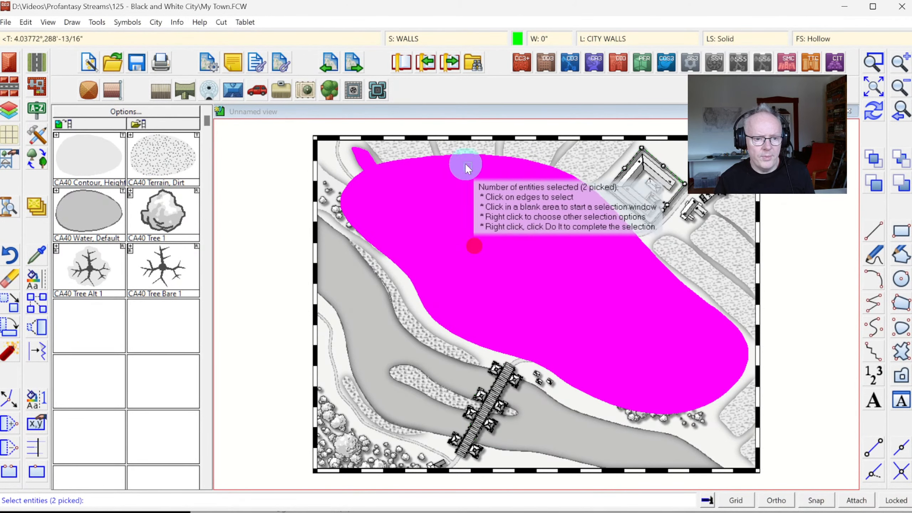
left_click(462, 152)
right_click(524, 190)
left_click(508, 200)
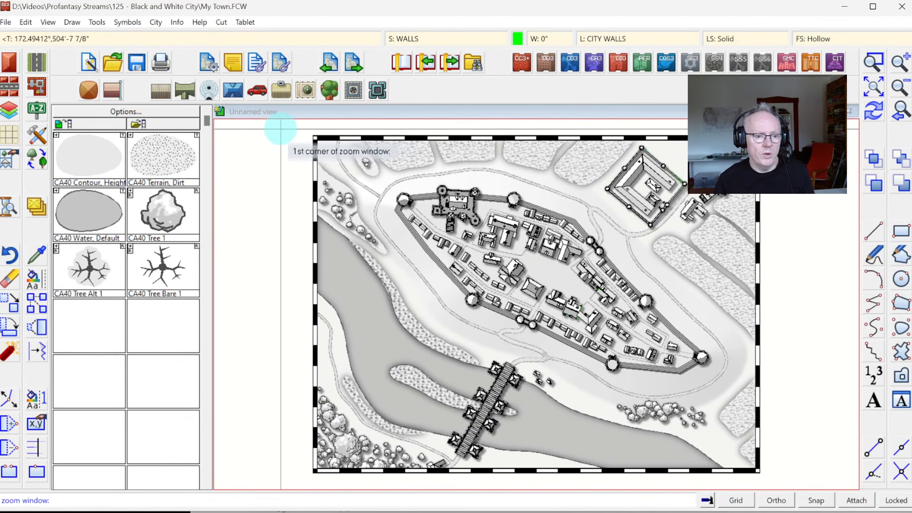
Erase both northwestern woods polygons, leaving only their tree symbols
left_click(279, 128)
left_click(504, 302)
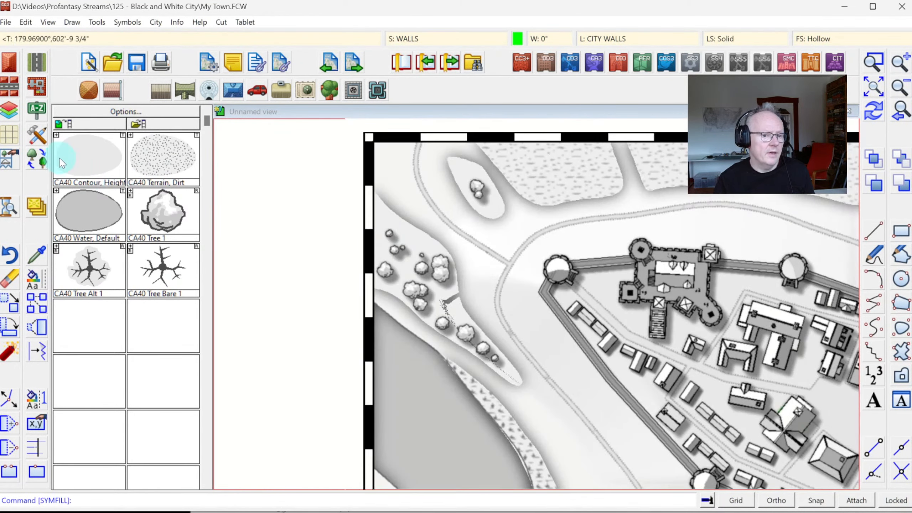
left_click(7, 282)
left_click(398, 212)
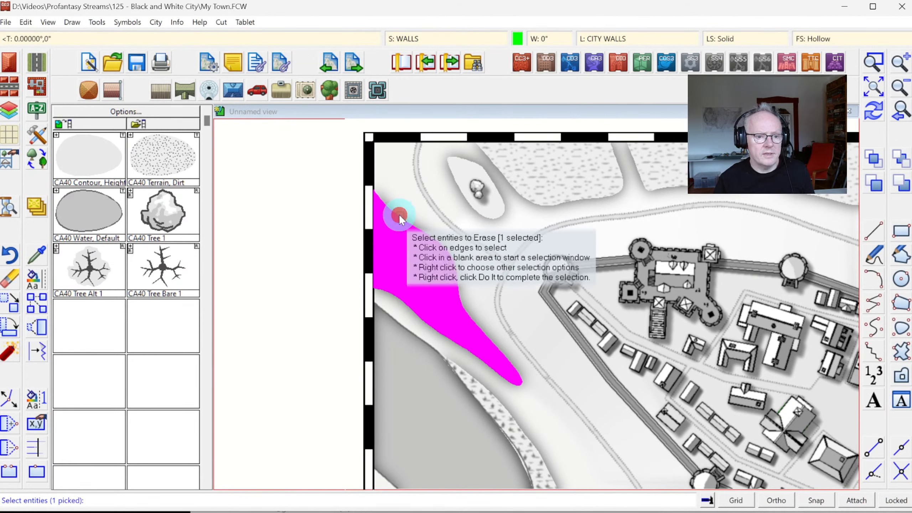
right_click(451, 186)
left_click(451, 186)
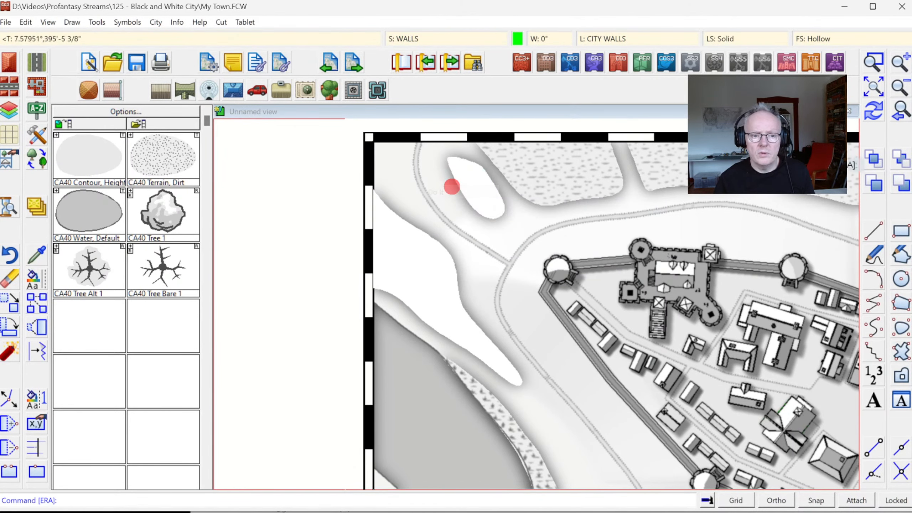
left_click(898, 108)
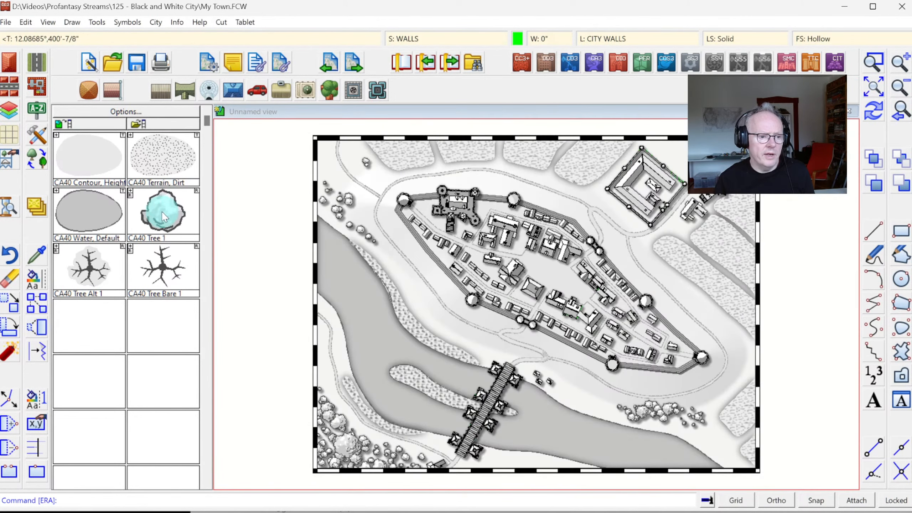
Place individual CA40 Tree 1 symbols among the buildings inside the city walls and around the castle
left_click(162, 212)
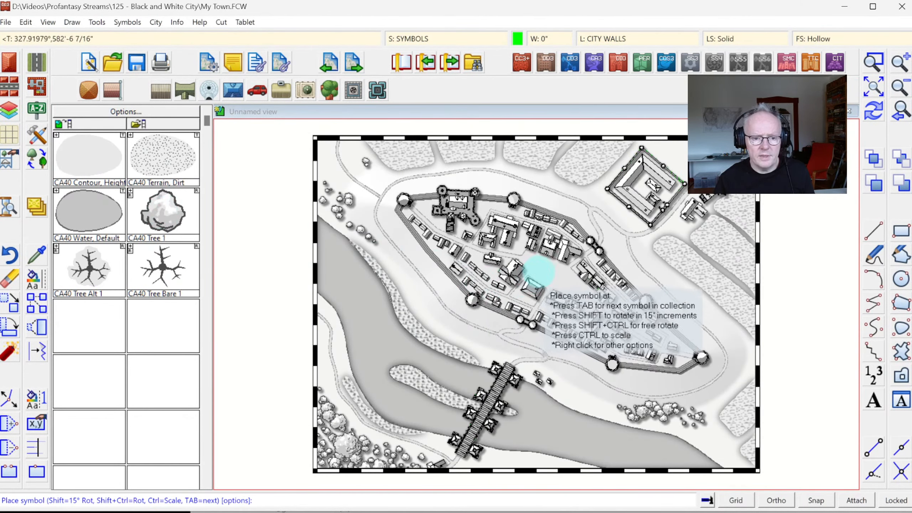
left_click(516, 245)
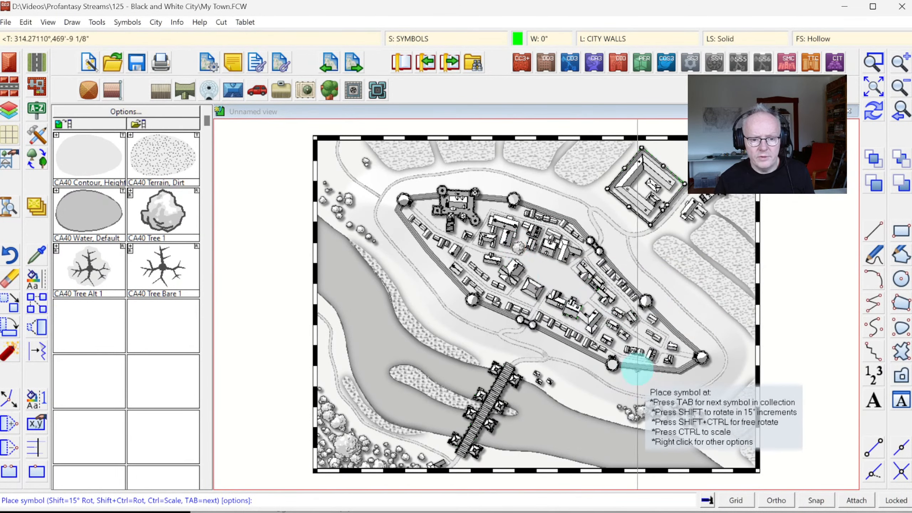
left_click(442, 254)
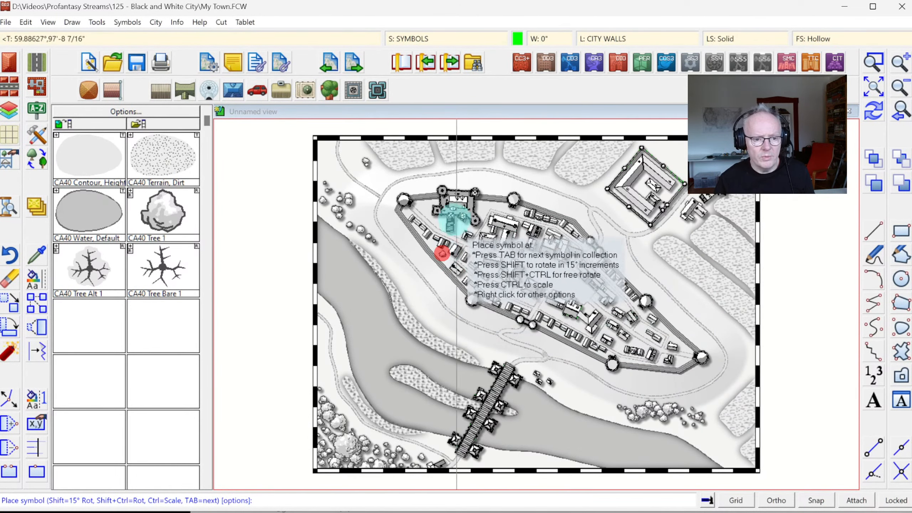
left_click(548, 308)
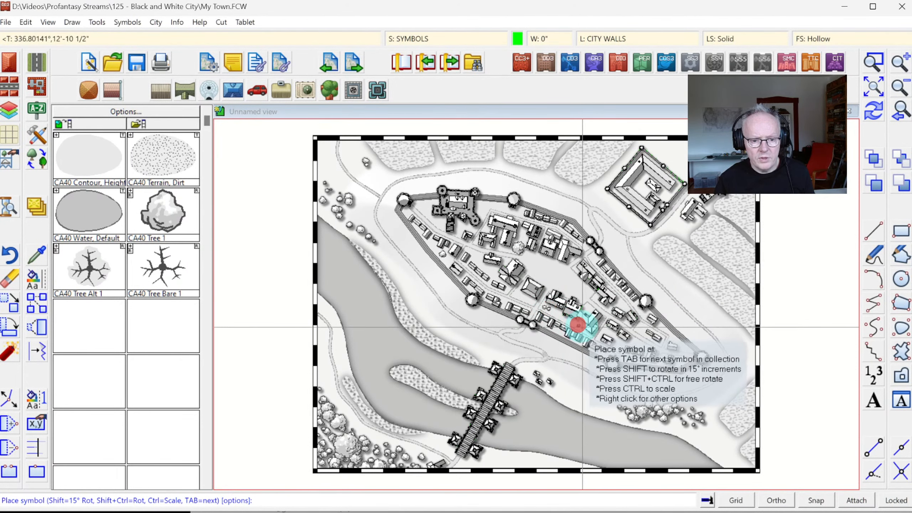
left_click(516, 293)
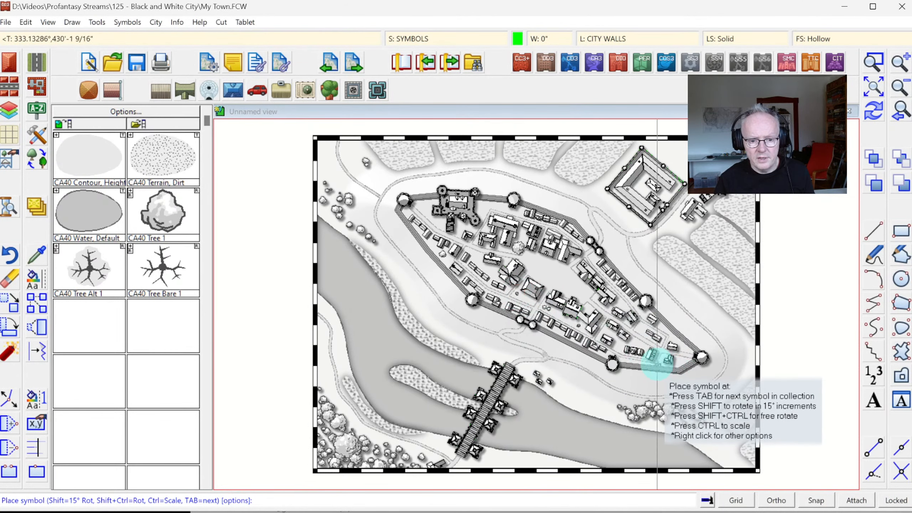
left_click(634, 339)
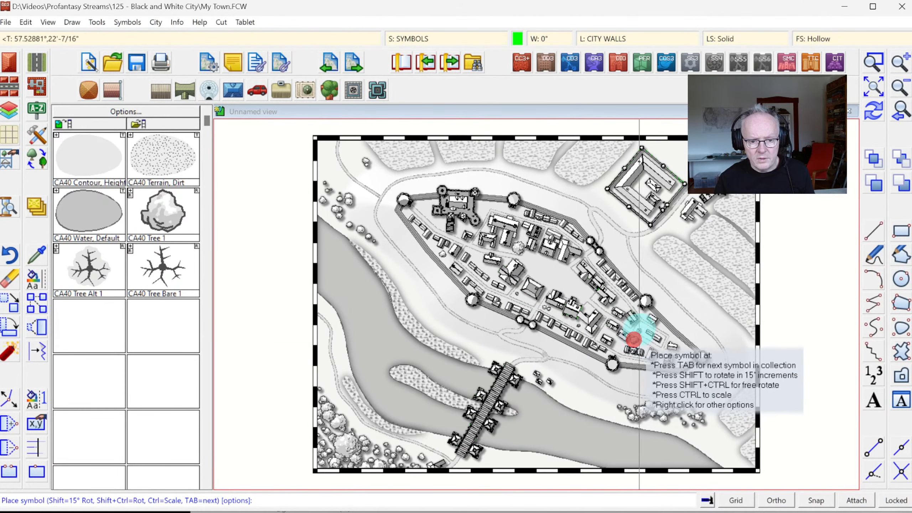
left_click(639, 330)
left_click(680, 359)
left_click(485, 210)
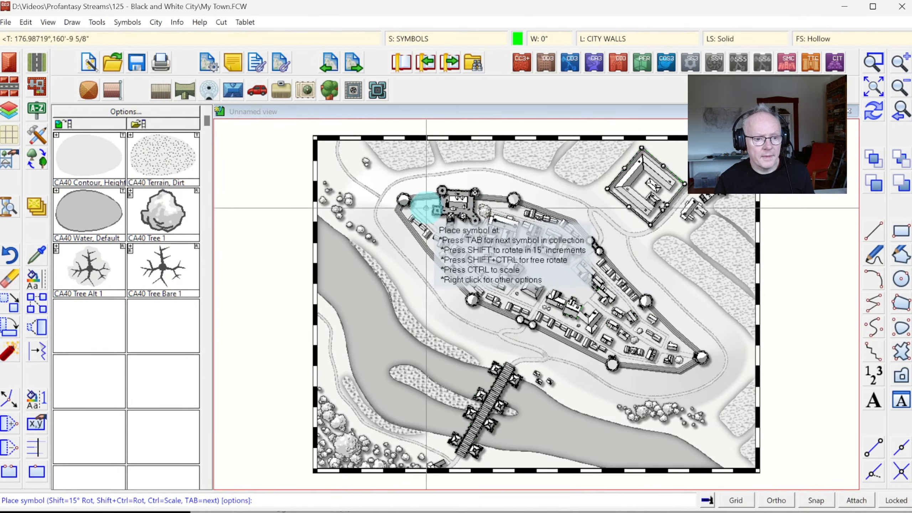
left_click(424, 205)
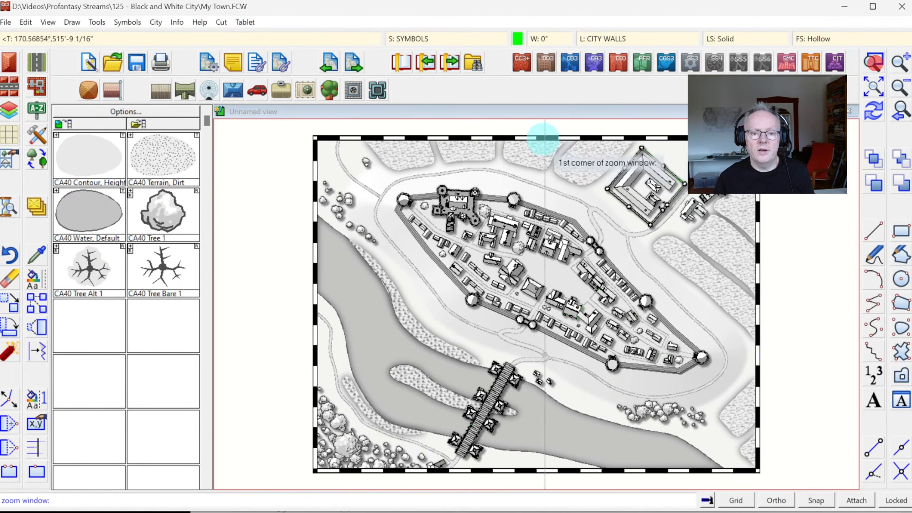
Place single CA40 Tree 1 symbols outside the walls, along the road by the northeastern fort and near the northwestern and southeastern woods
right_click(788, 321)
scroll(788, 322, "up", 2)
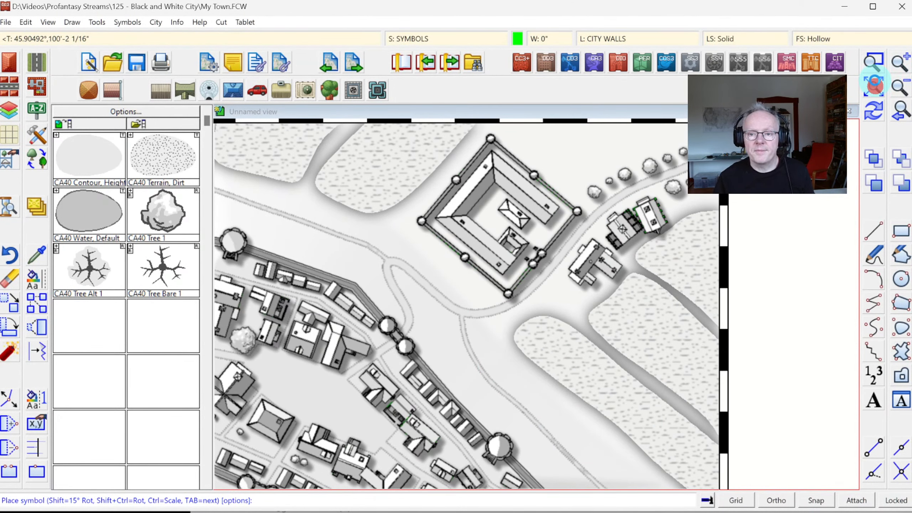
left_click(875, 86)
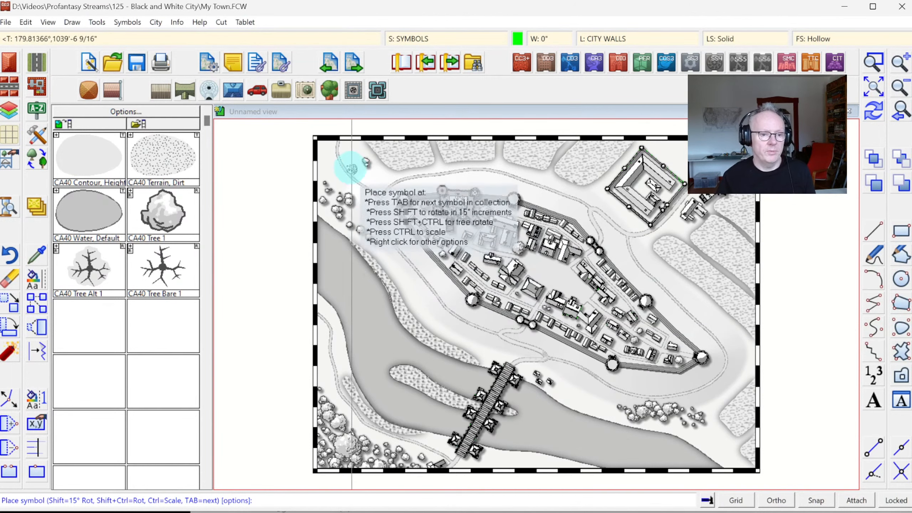
left_click(335, 178)
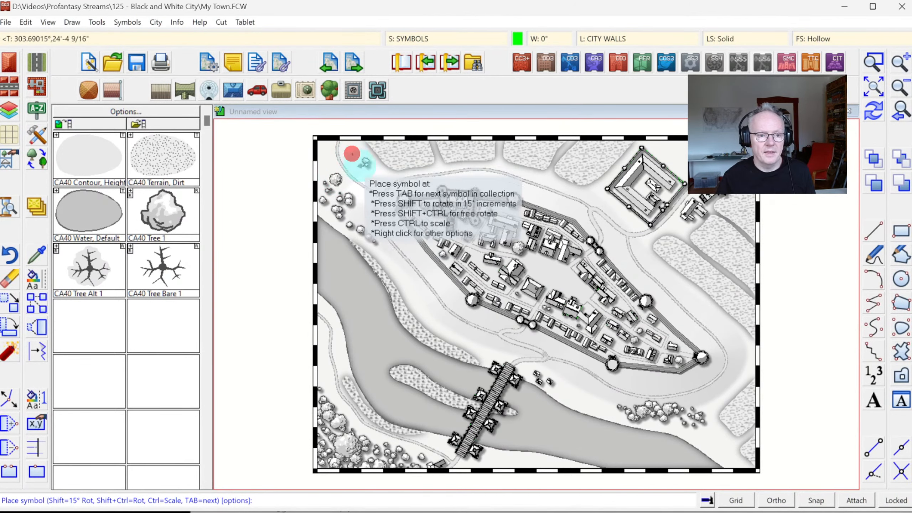
left_click(710, 438)
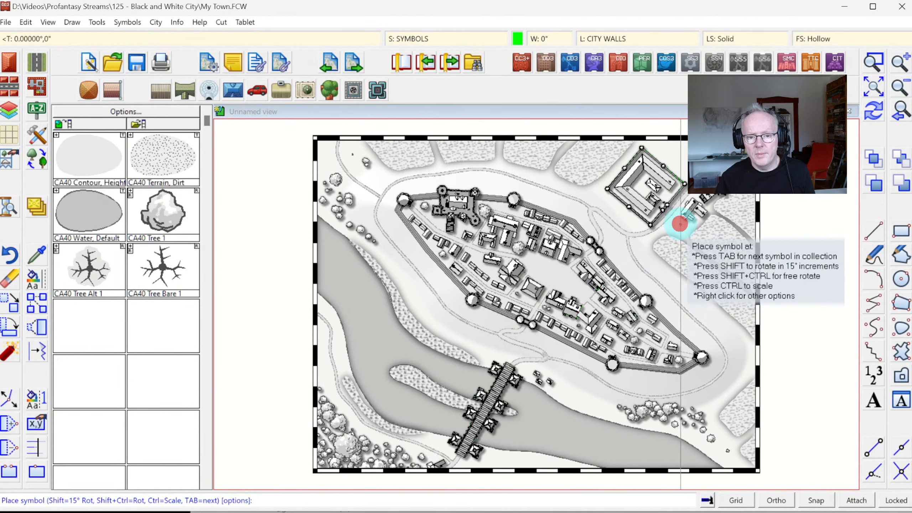
Place a row of small CA40 Tree 1 symbols along the boundary between the two eastern fields
left_click(689, 241)
left_click(704, 254)
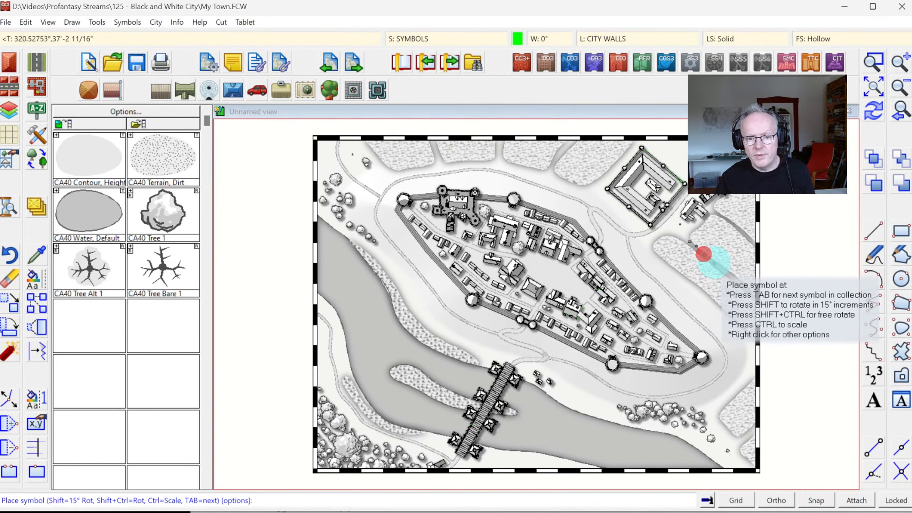
left_click(714, 263)
left_click(726, 272)
left_click(734, 279)
left_click(747, 290)
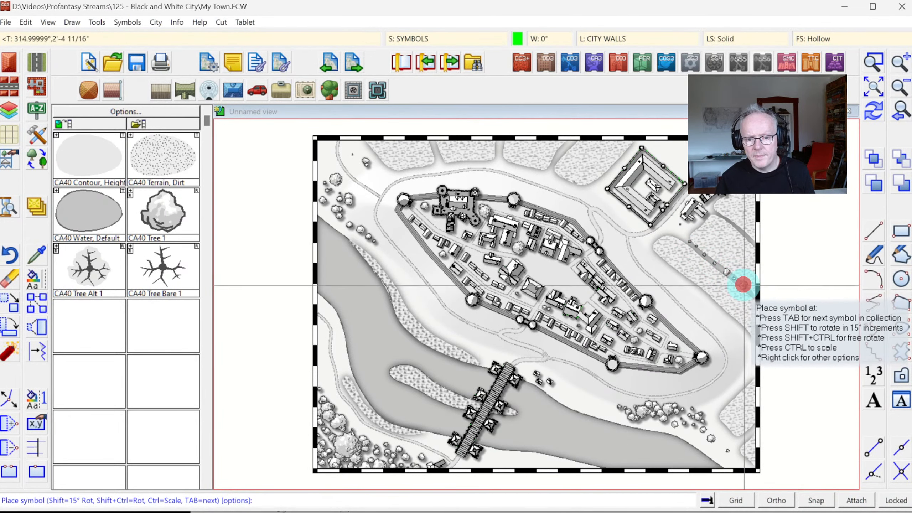
Place another row of small CA40 Tree 1 symbols along the field boundary southeast of the northeastern fort's outbuildings
left_click(718, 213)
left_click(724, 217)
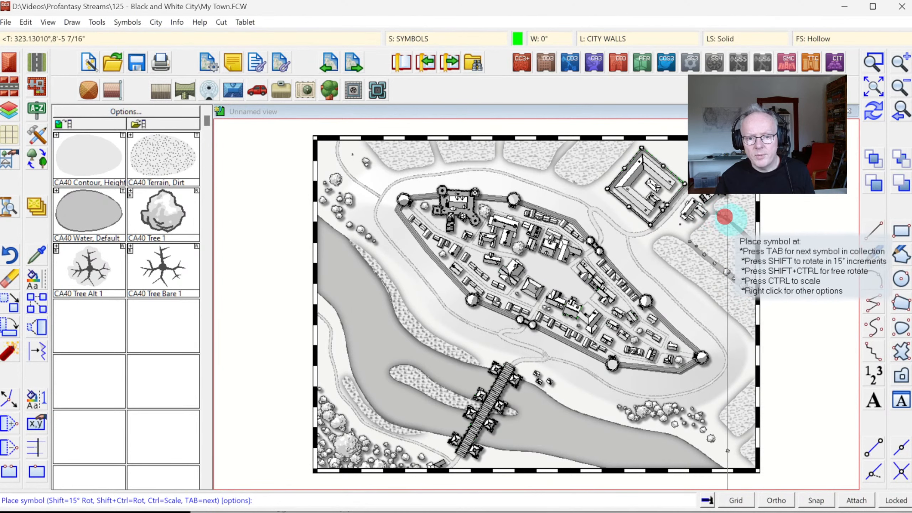
left_click(733, 223)
left_click(738, 227)
left_click(746, 233)
left_click(752, 239)
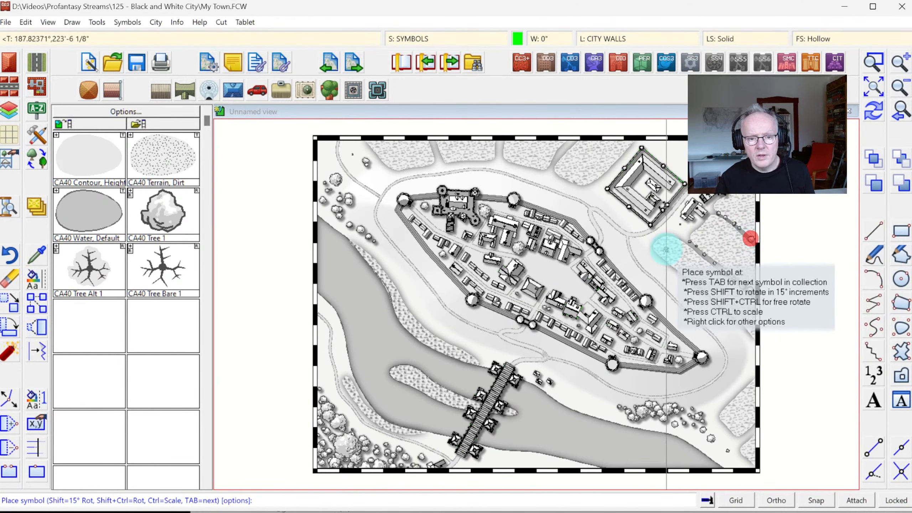
Line the southwestern edge of the eastern fields, beside the road outside the walls, with CA40 Tree 1 symbols
left_click(660, 263)
left_click(674, 269)
left_click(684, 278)
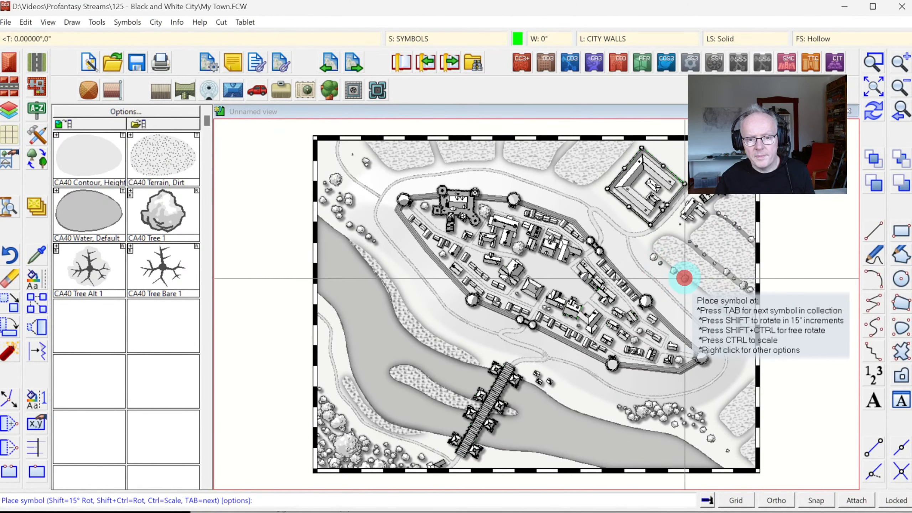
left_click(696, 286)
left_click(709, 302)
left_click(717, 309)
left_click(733, 320)
left_click(745, 334)
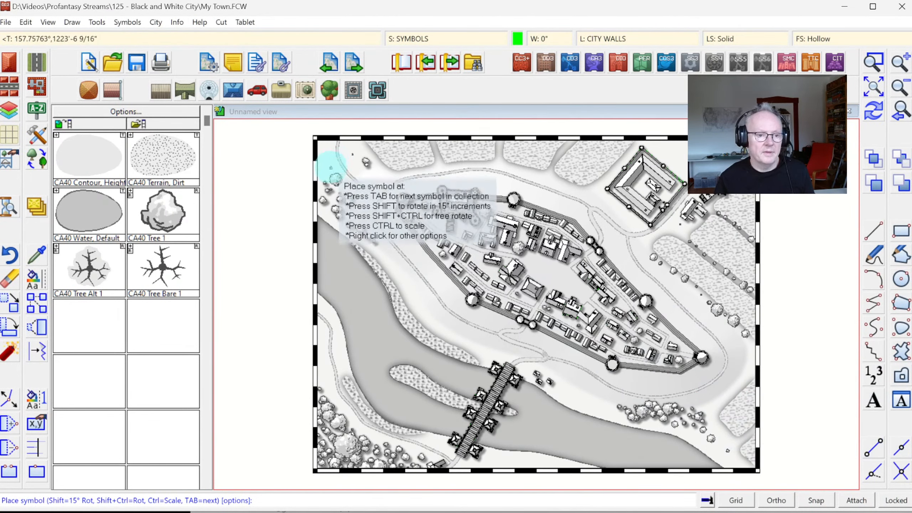
Line the road in the map's northwest corner with small CA40 Tree 1 symbols
left_click(342, 156)
left_click(345, 163)
left_click(350, 168)
left_click(354, 173)
left_click(368, 184)
left_click(355, 185)
left_click(360, 191)
left_click(365, 194)
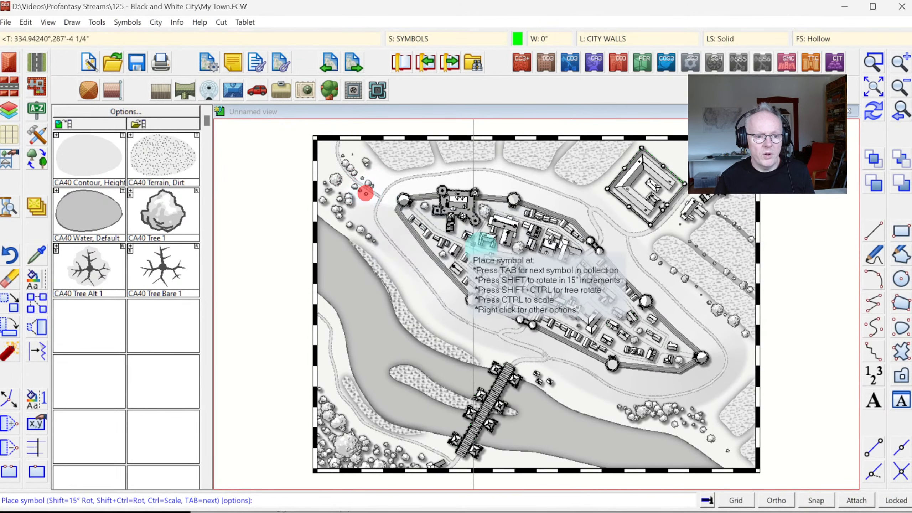
Place single CA40 Tree 1 symbols near both bridge ends, along the southwestern road and on the river's southern bank
left_click(506, 354)
left_click(427, 440)
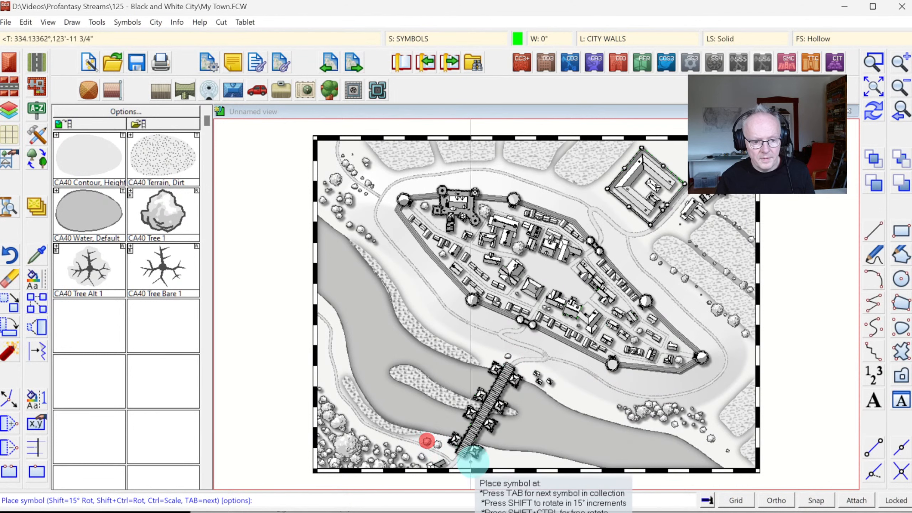
left_click(329, 371)
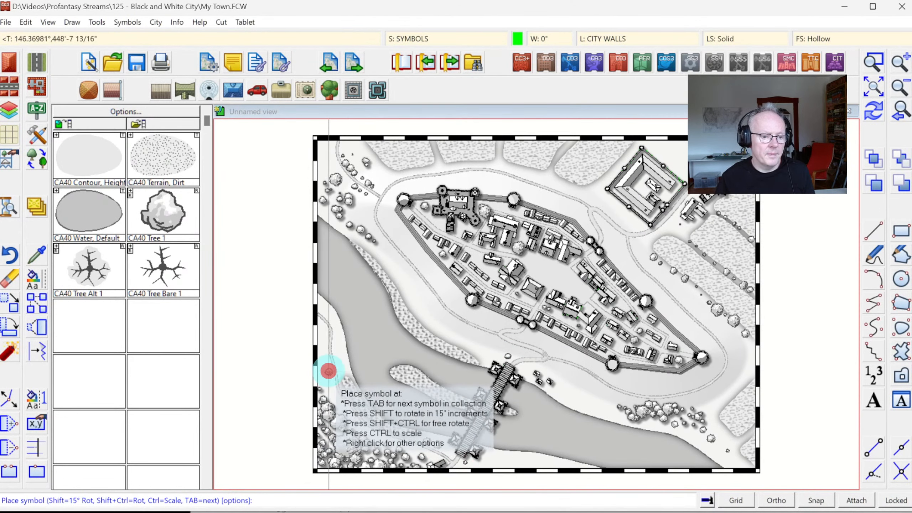
left_click(327, 355)
left_click(324, 339)
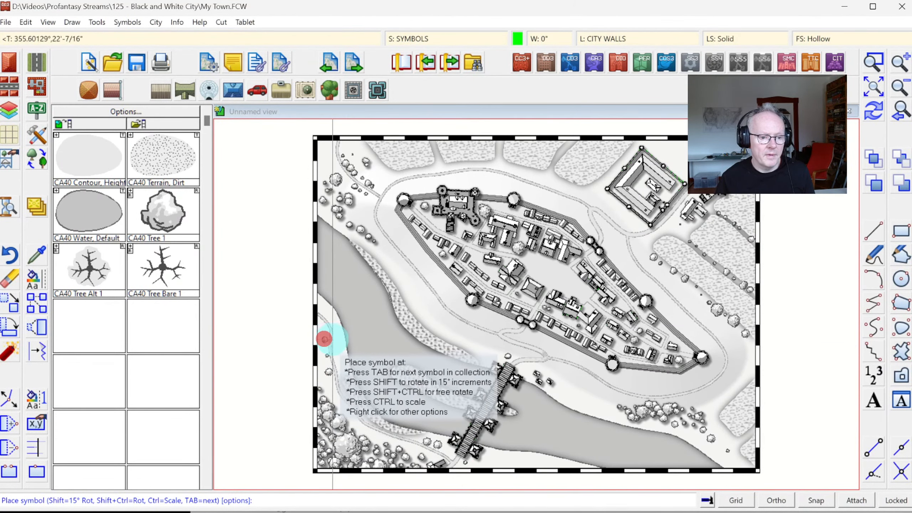
left_click(340, 363)
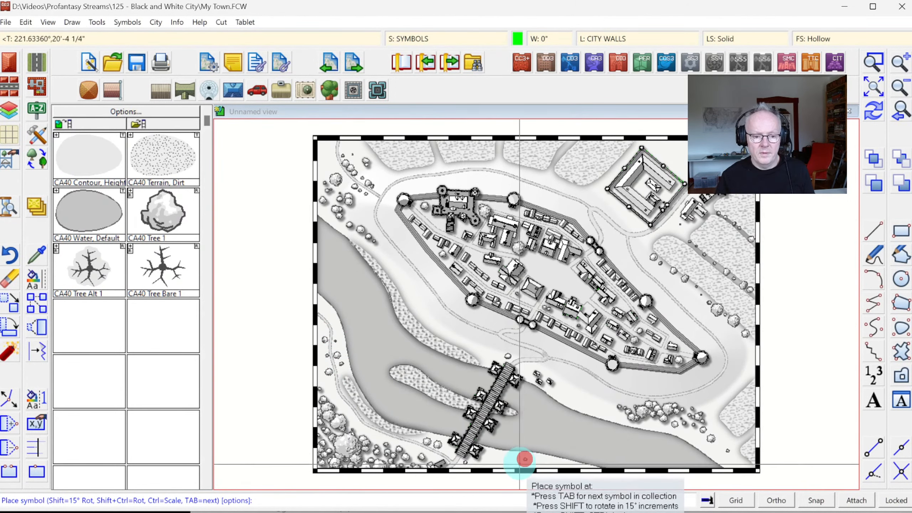
left_click(535, 460)
left_click(544, 462)
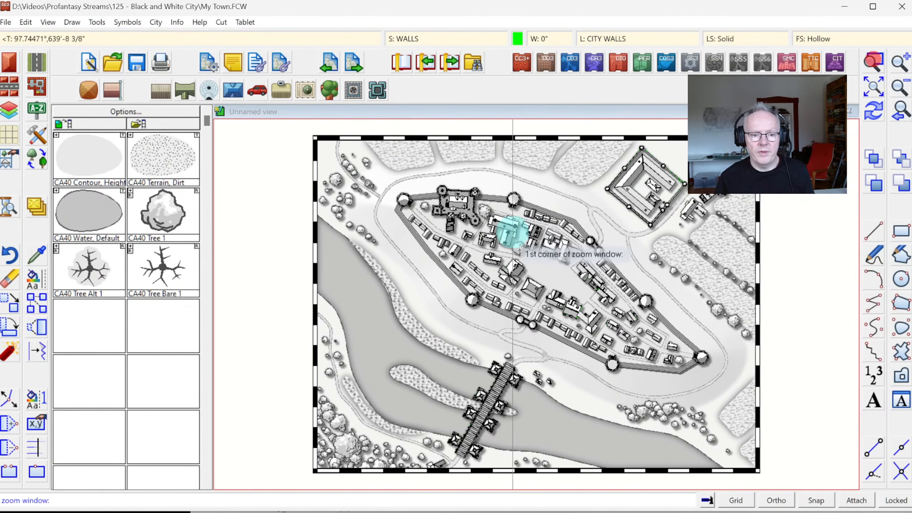
Load the CA40 building symbols catalog and choose the CA40 Stall symbol for the central market square
left_click(511, 232)
left_click(620, 319)
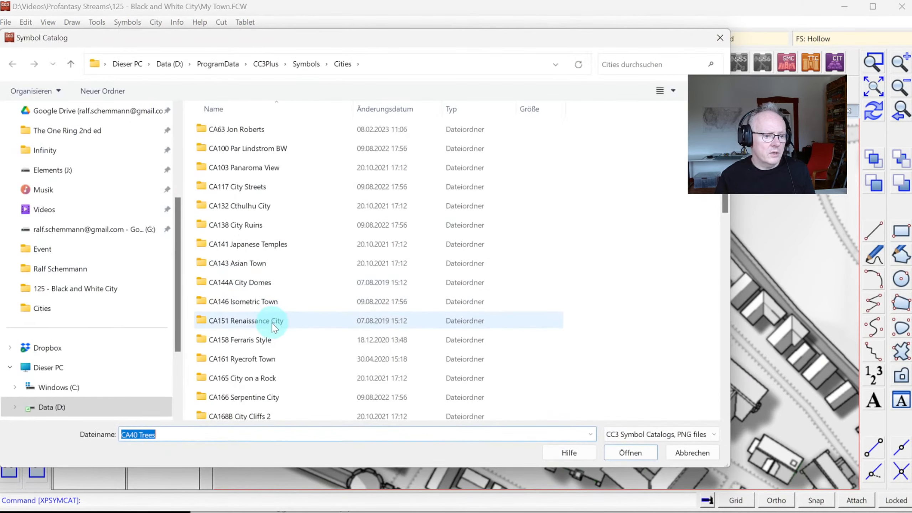
scroll(264, 323, "down", 5)
double_click(244, 298)
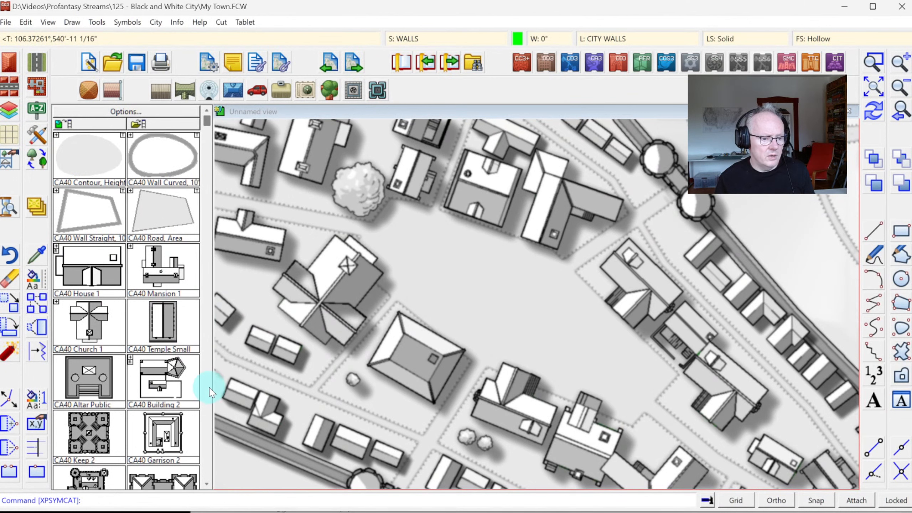
left_click(209, 388)
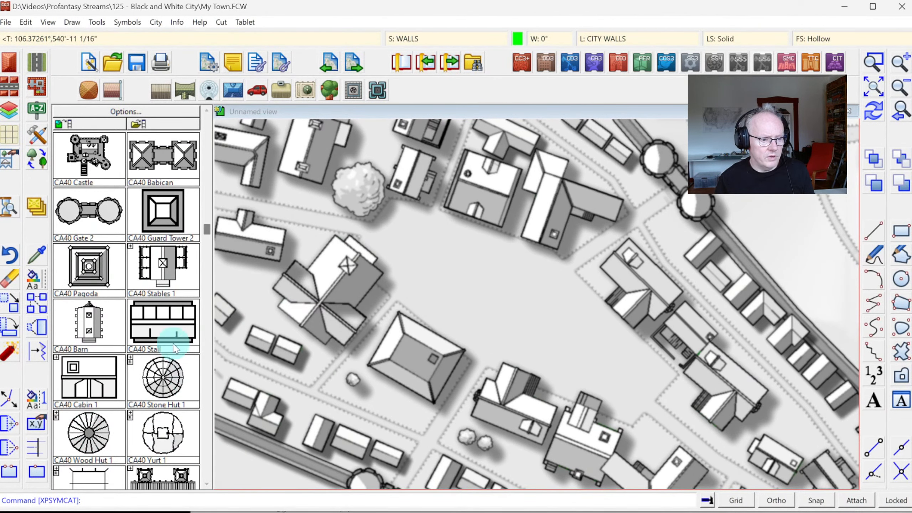
left_click(164, 329)
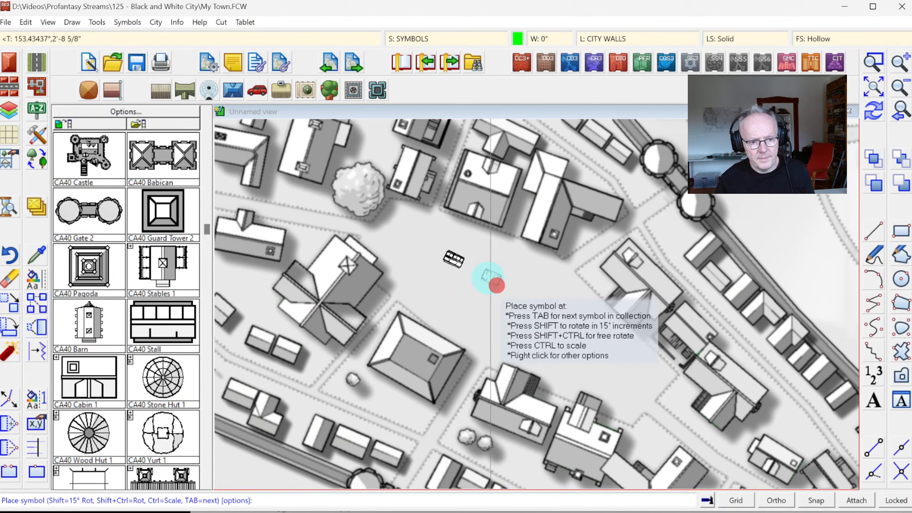
Disable smart symbols and place rotated CA40 Stall symbols in two short rows across the central market square
right_click(493, 276)
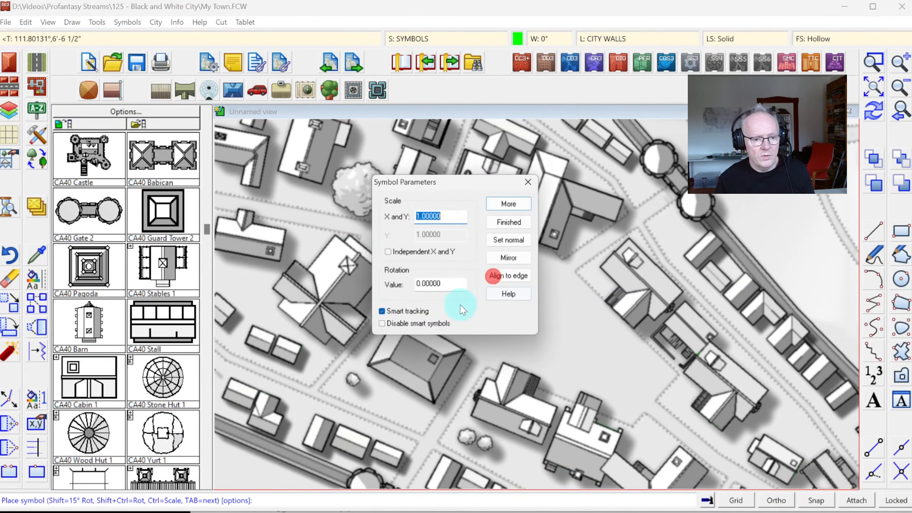
left_click(509, 223)
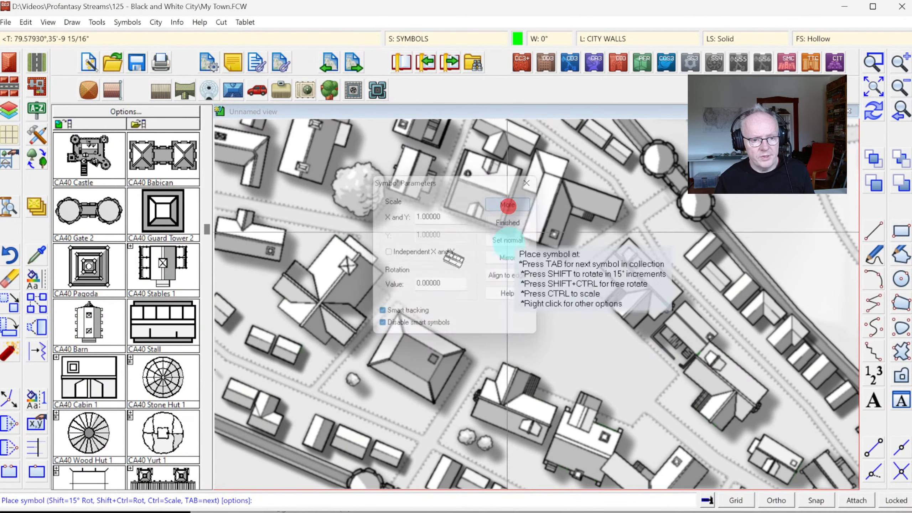
key("ctrl+shift")
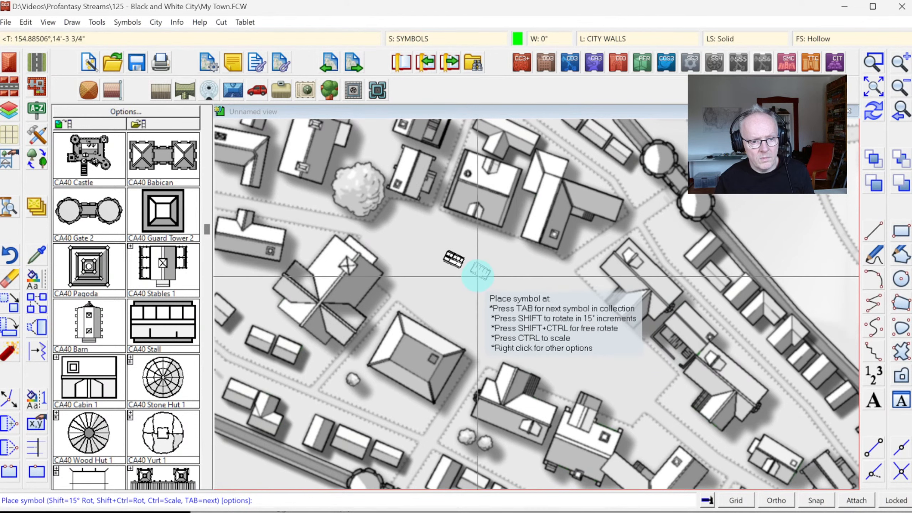
left_click(501, 287)
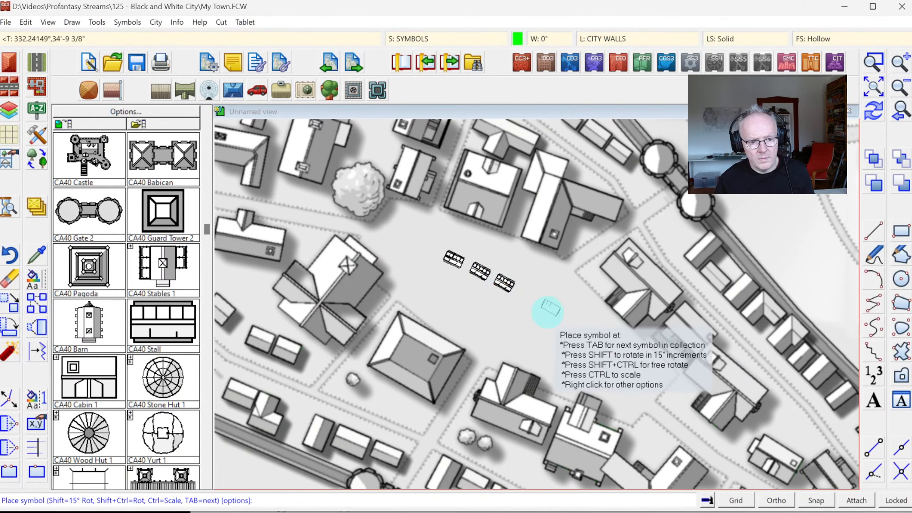
left_click(575, 325)
left_click(597, 341)
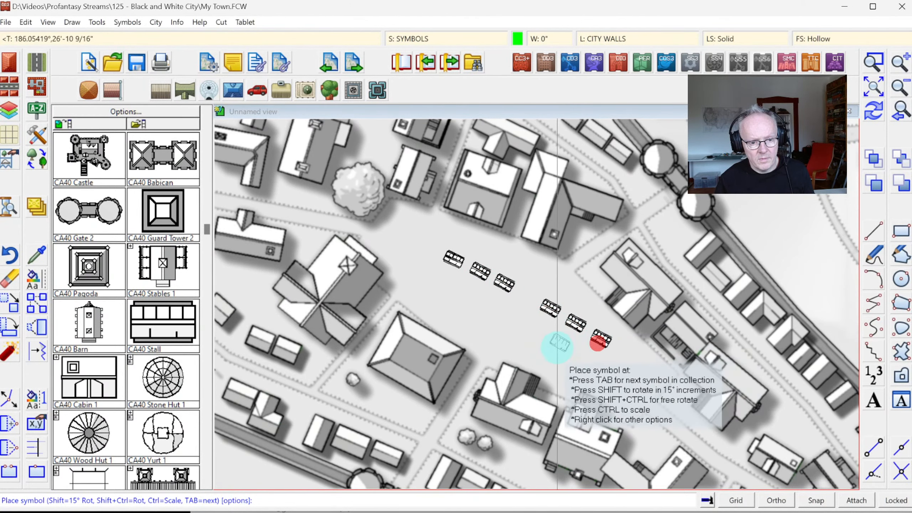
Add second rows of CA40 Stall symbols and single stalls at both ends of the square, and redraw the map
left_click(552, 346)
left_click(575, 359)
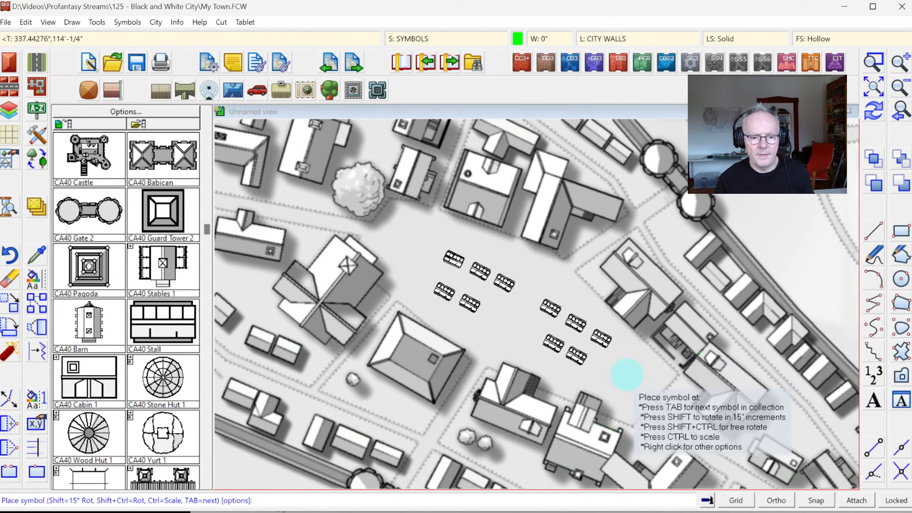
left_click(615, 375)
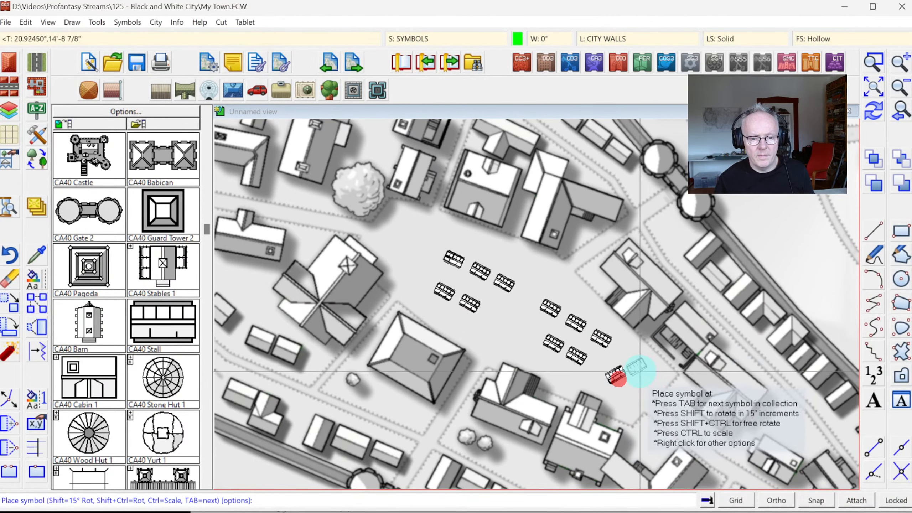
left_click(408, 230)
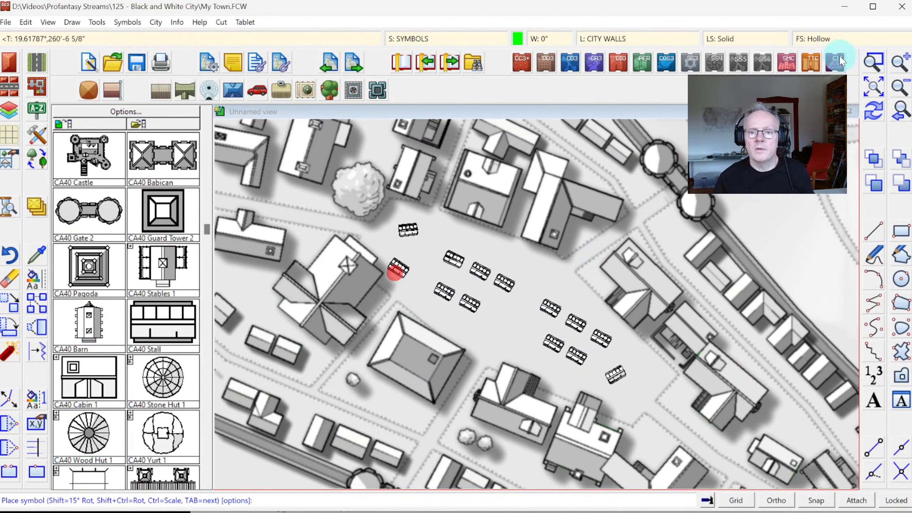
left_click(873, 114)
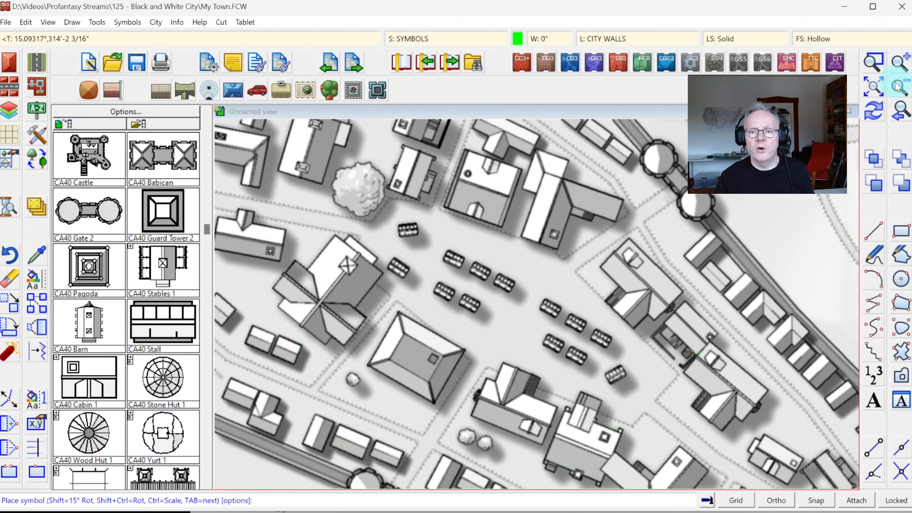
left_click(875, 109)
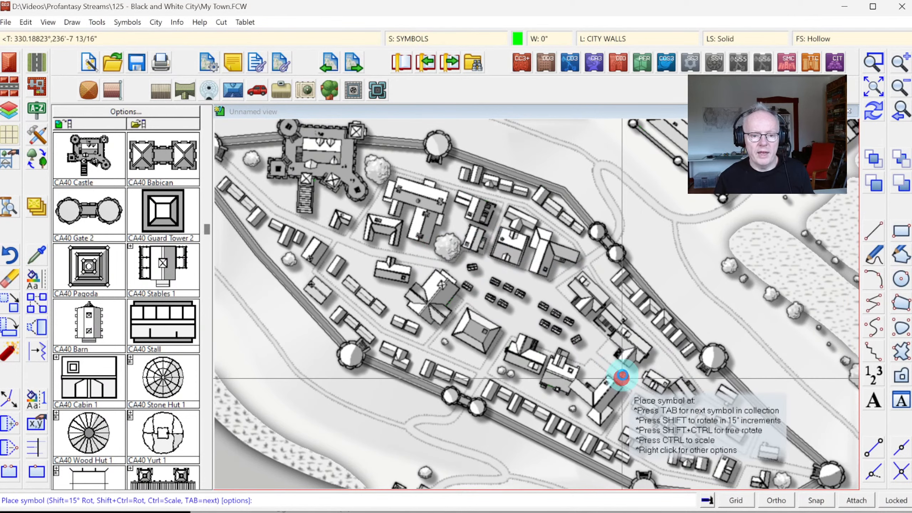
scroll(521, 334, "up", 3)
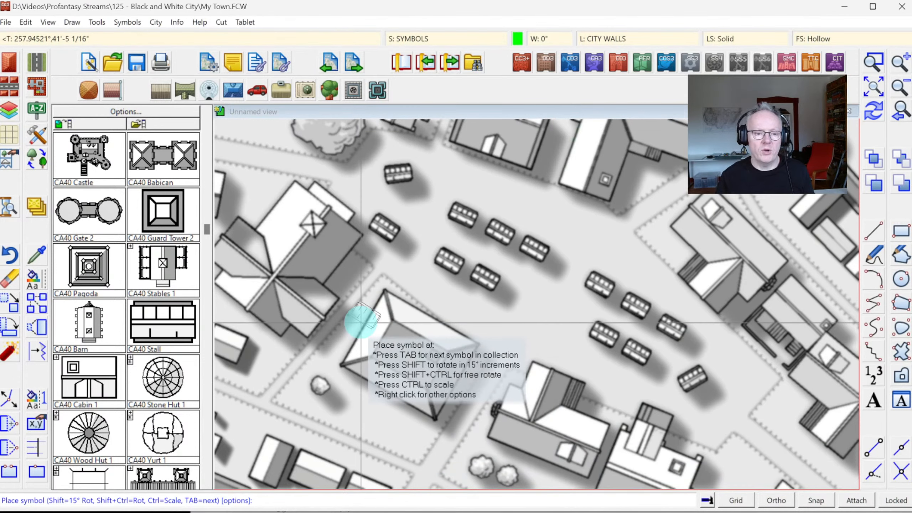
key("Escape")
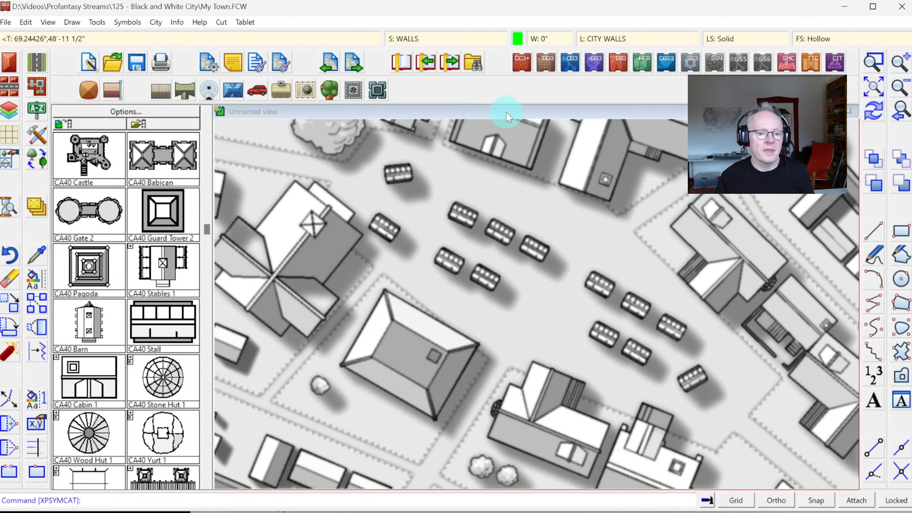
Match the current drawing properties to a placed stall and add a new sheet named SYMBOLS LOW after SYMBOLS
left_click(36, 254)
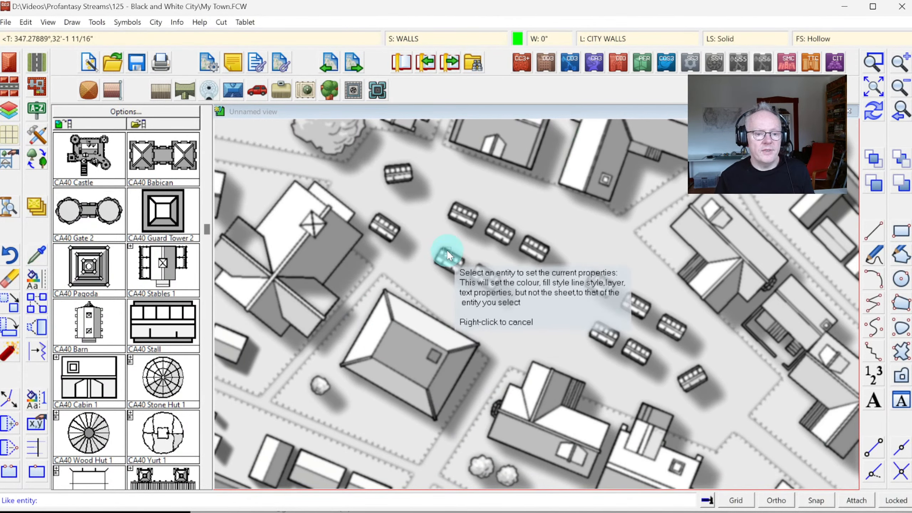
left_click(447, 255)
left_click(427, 37)
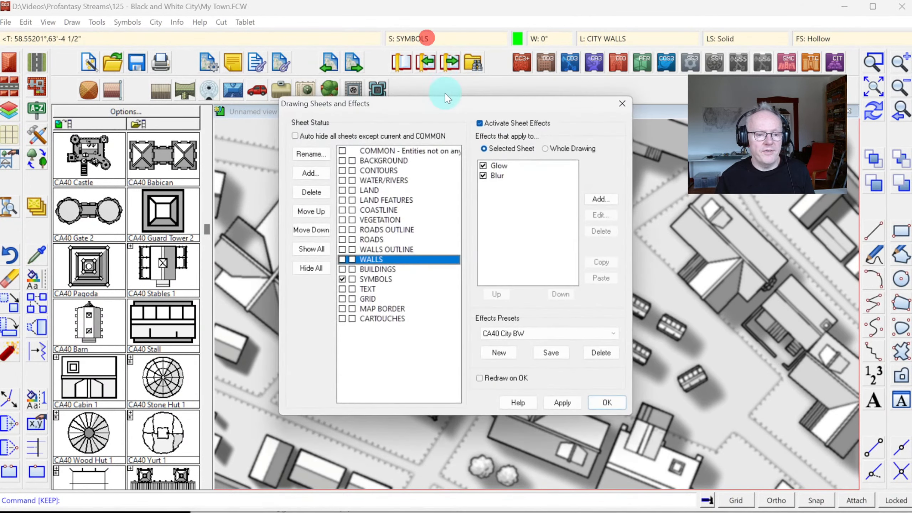
left_click(375, 281)
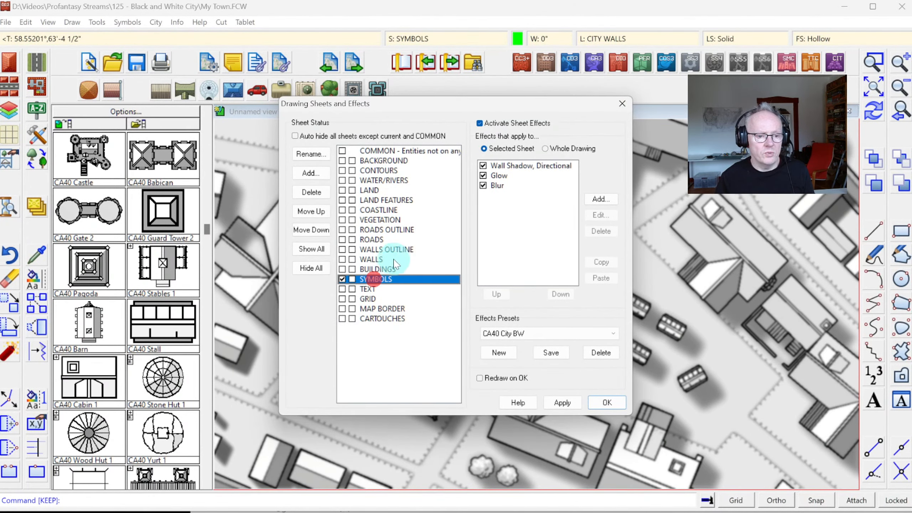
left_click(311, 173)
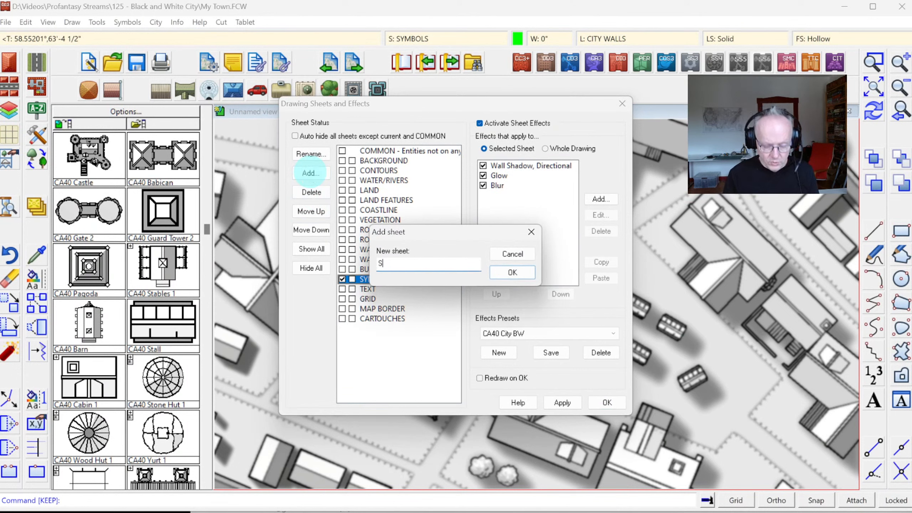
type("SYMBOLS LO")
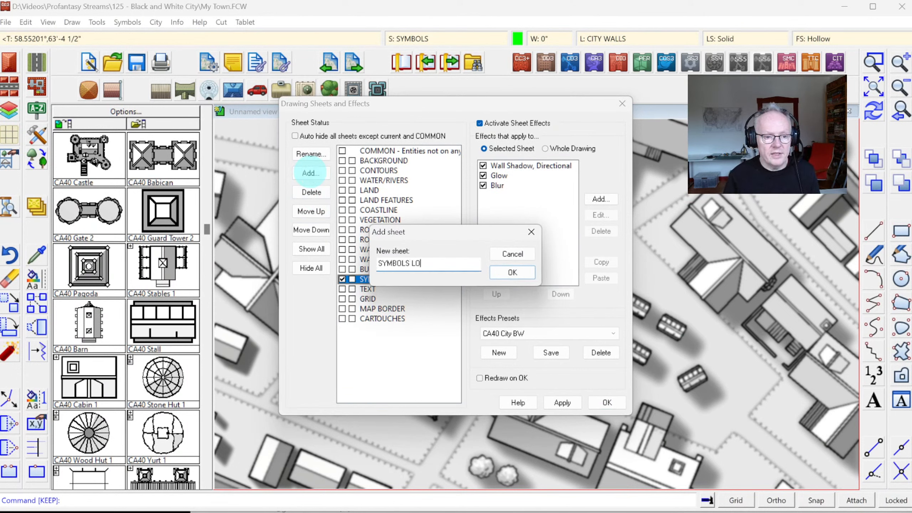
type("W")
key("Return")
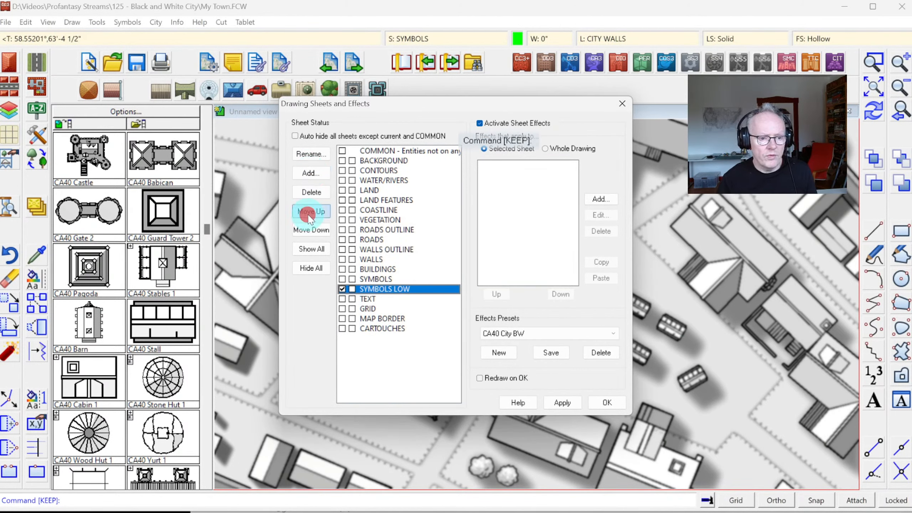
Move the SYMBOLS LOW sheet up the sheet order to between ROADS OUTLINE and ROADS
left_click(309, 214)
left_click(308, 215)
left_click(309, 215)
left_click(308, 215)
left_click(309, 215)
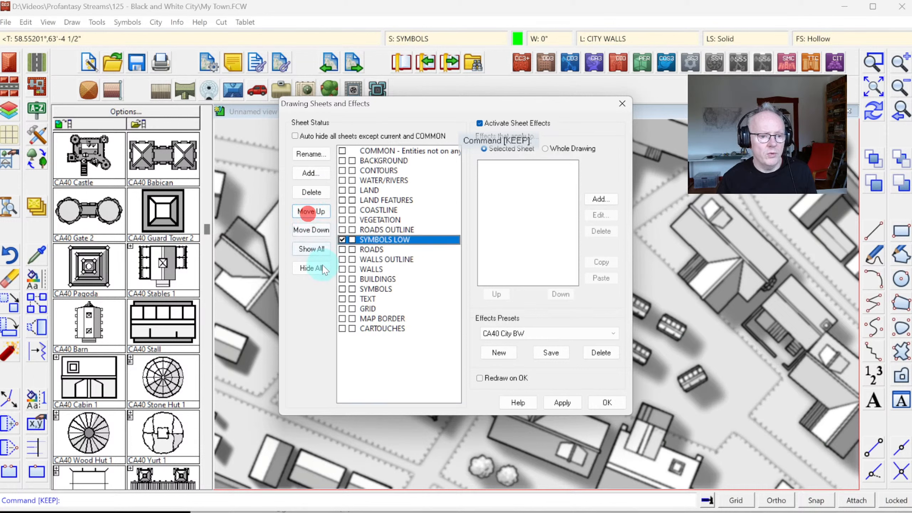
Move the SYMBOLS LOW sheet just below ROADS and copy the SYMBOLS sheet's wall shadow, glow and blur effects onto it
left_click(311, 230)
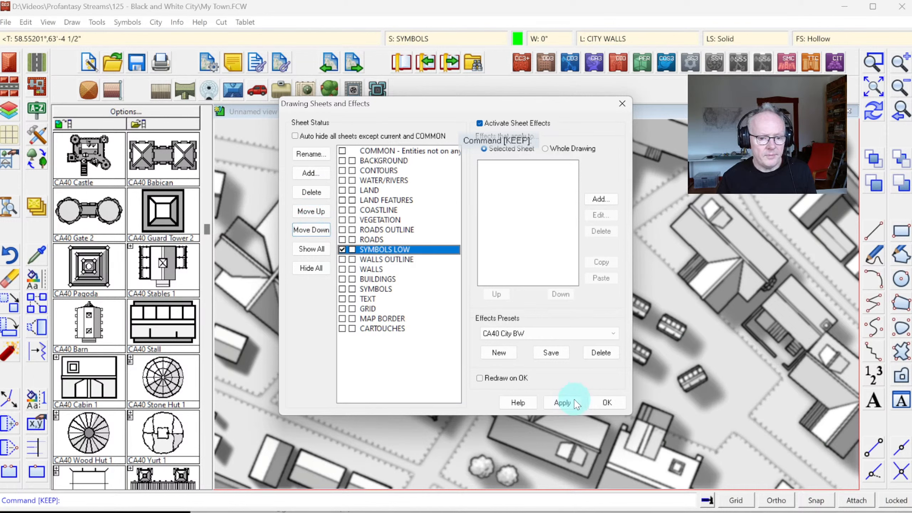
left_click(601, 410)
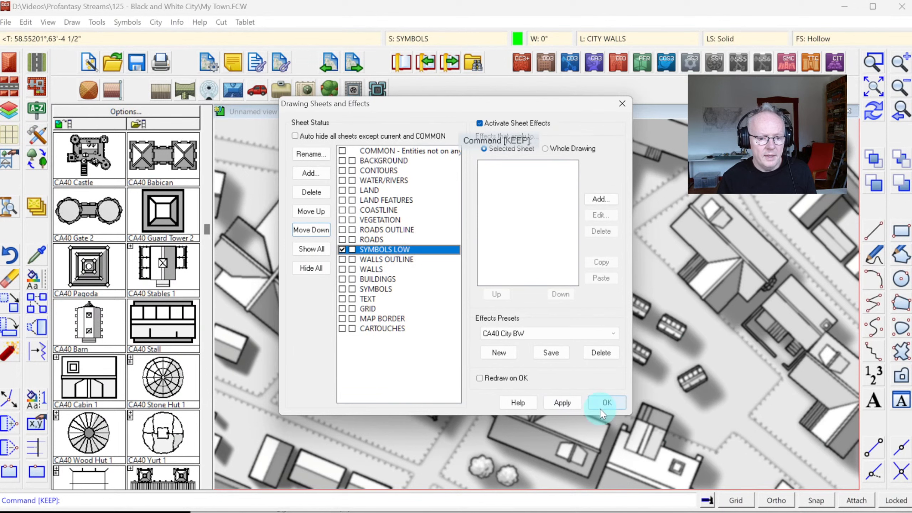
left_click(383, 293)
left_click_drag(495, 165, 497, 185)
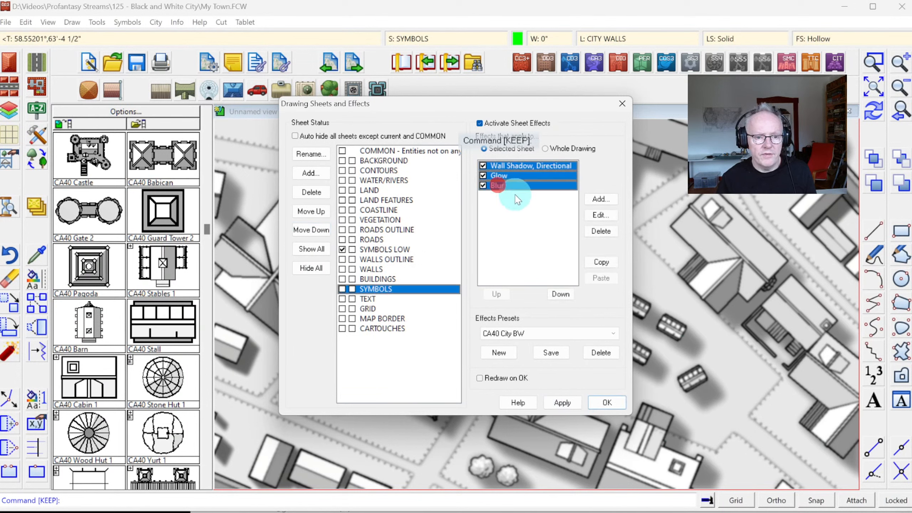
left_click(596, 264)
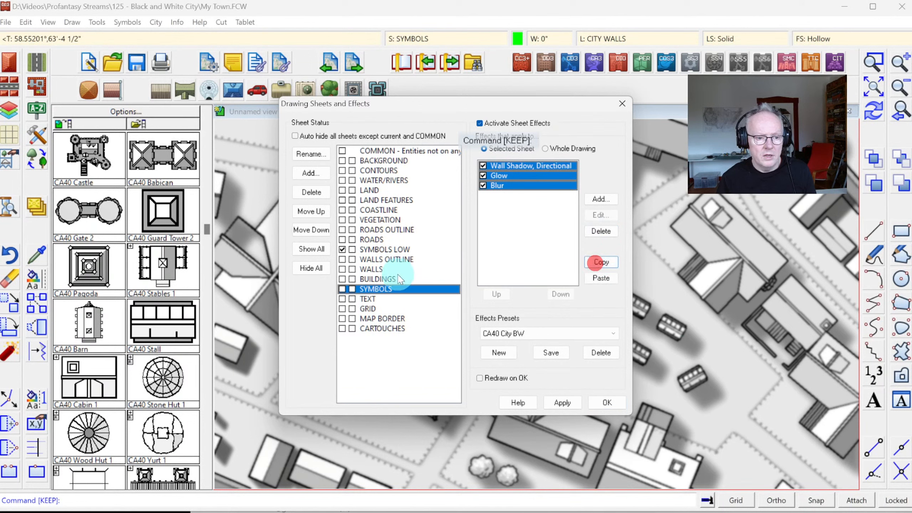
left_click(385, 249)
left_click(597, 278)
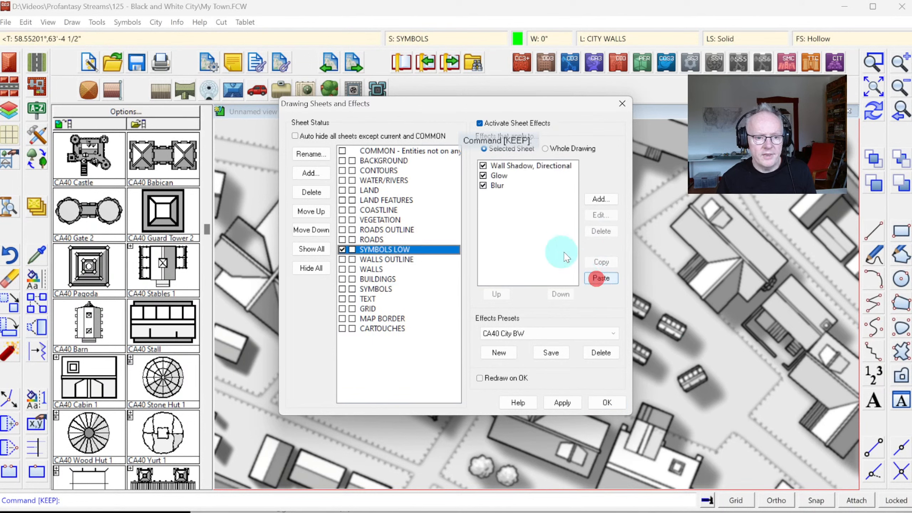
Set the directional wall shadow length on the SYMBOLS LOW sheet to 6 units and accept the sheet settings
left_click(527, 166)
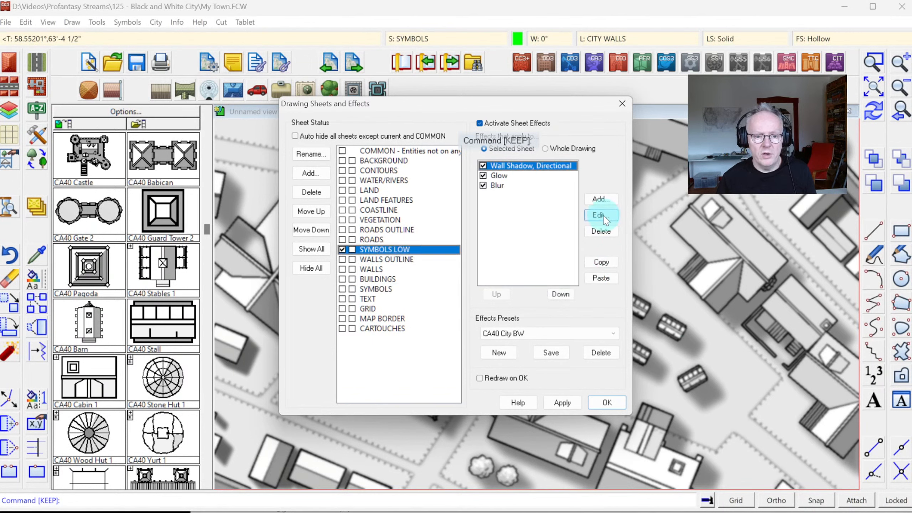
left_click(604, 216)
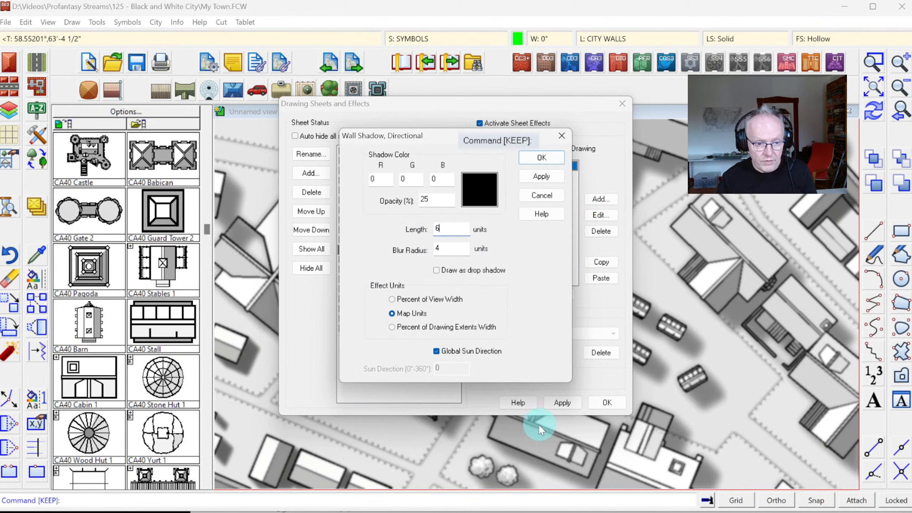
type("6")
left_click(542, 158)
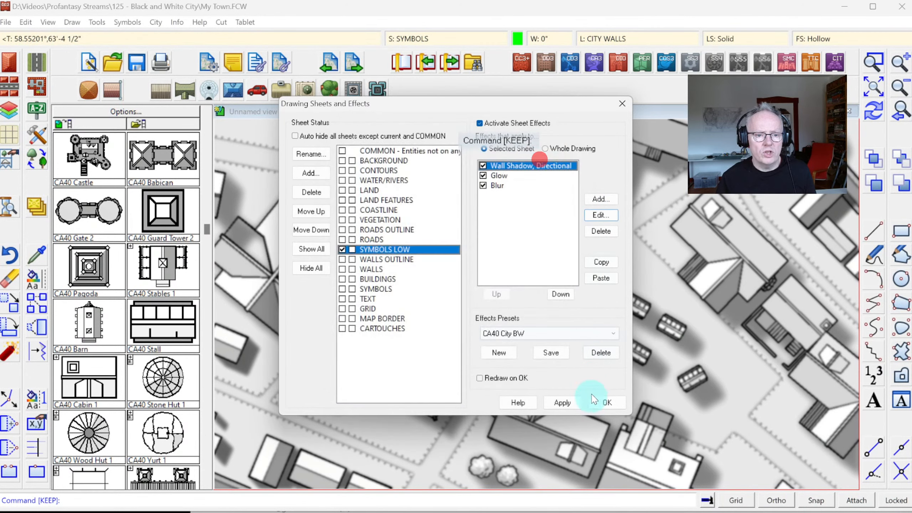
left_click(606, 404)
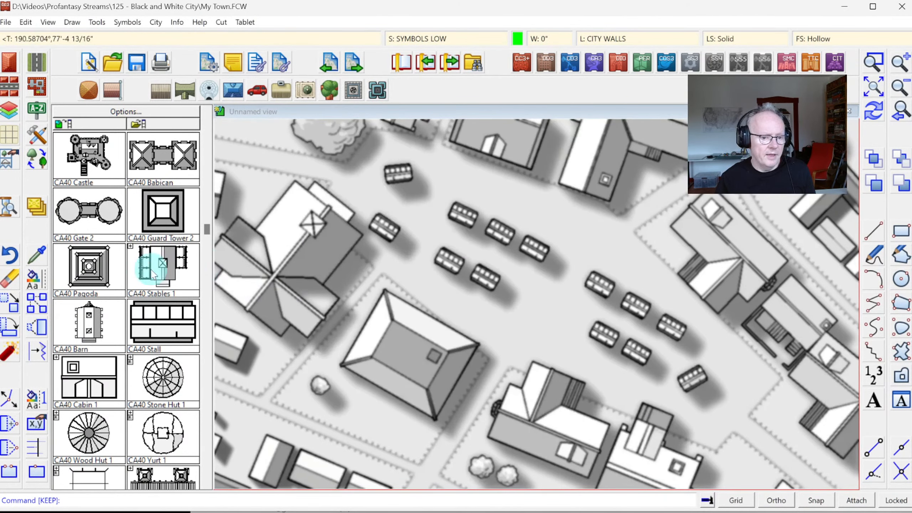
right_click(28, 205)
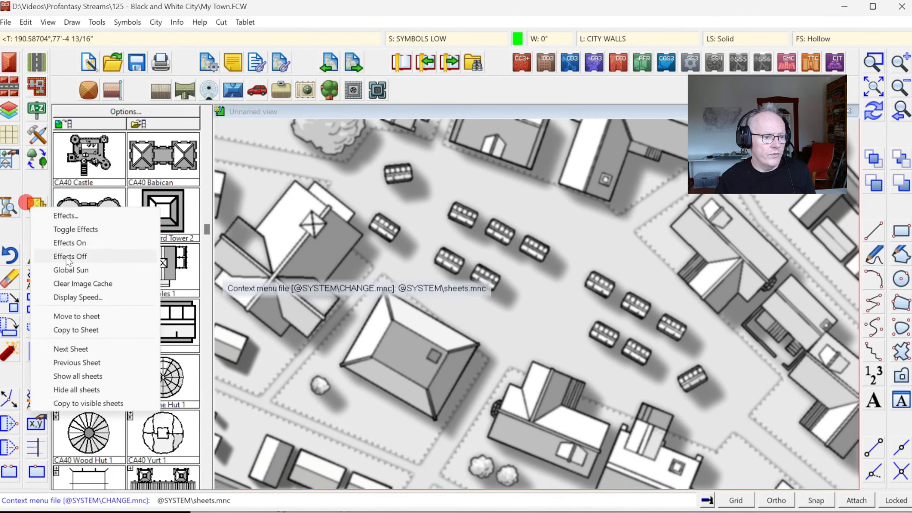
left_click(79, 315)
left_click(406, 182)
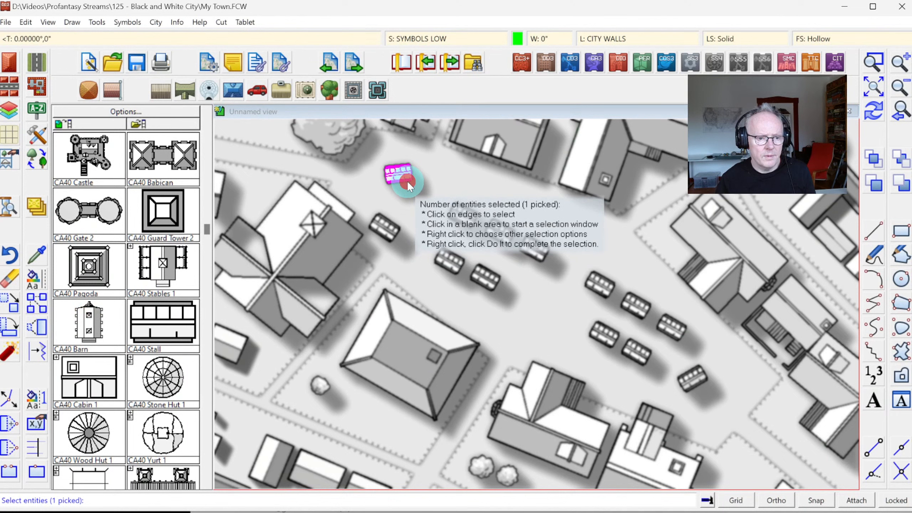
left_click(387, 221)
left_click(453, 253)
left_click(468, 220)
left_click(484, 276)
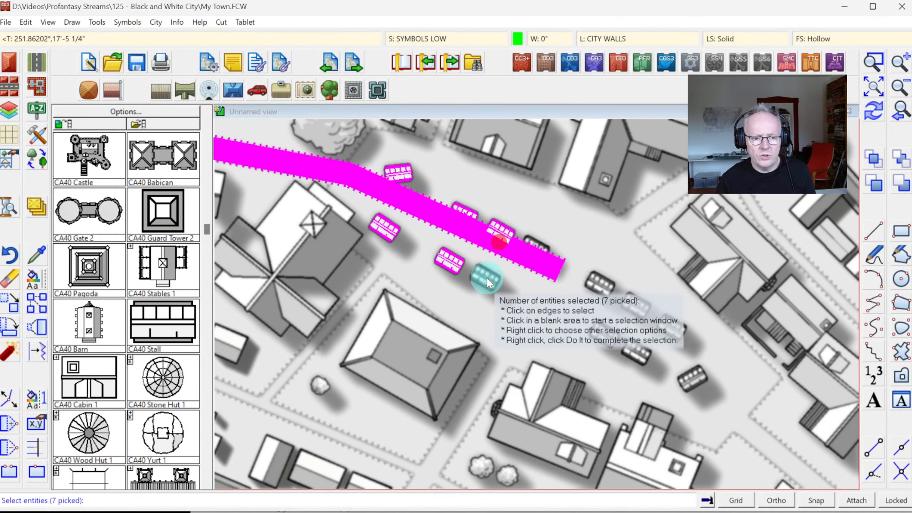
left_click(544, 246)
left_click(600, 283)
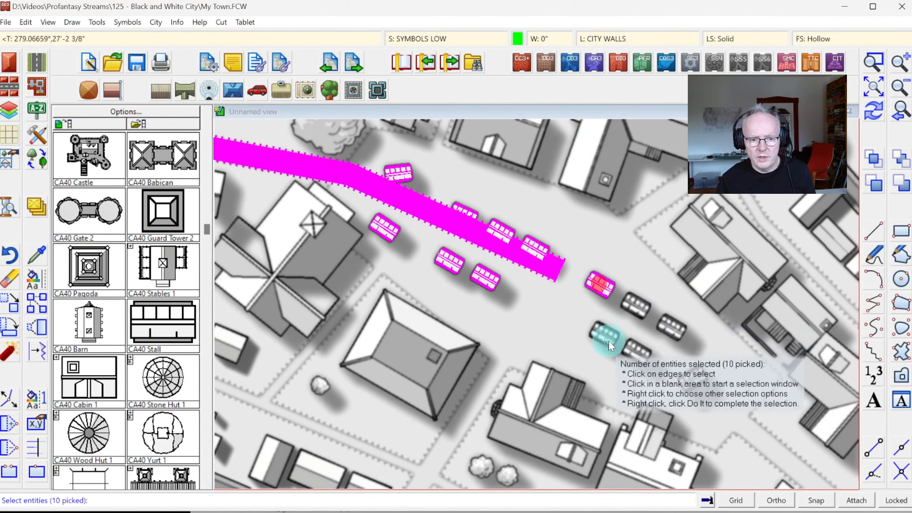
left_click(604, 333)
left_click(646, 305)
left_click(672, 335)
left_click(638, 351)
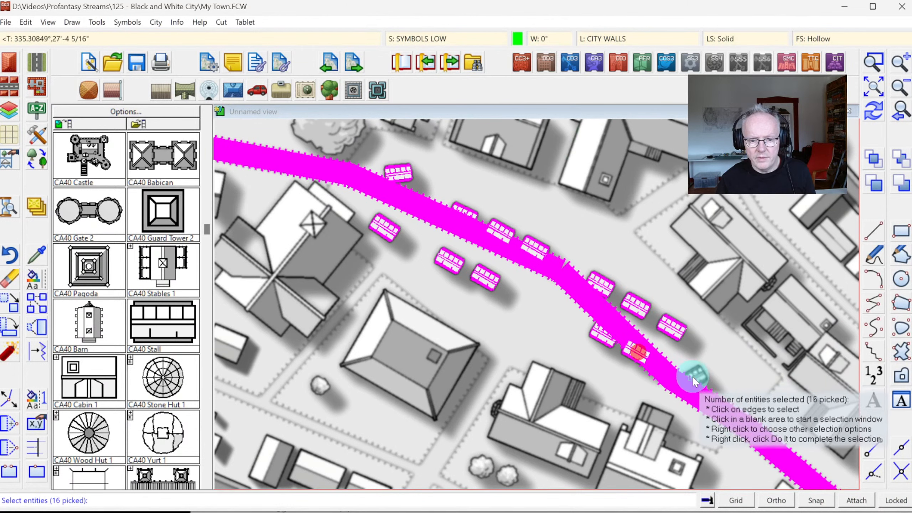
left_click(692, 375)
right_click(619, 266)
left_click(603, 272)
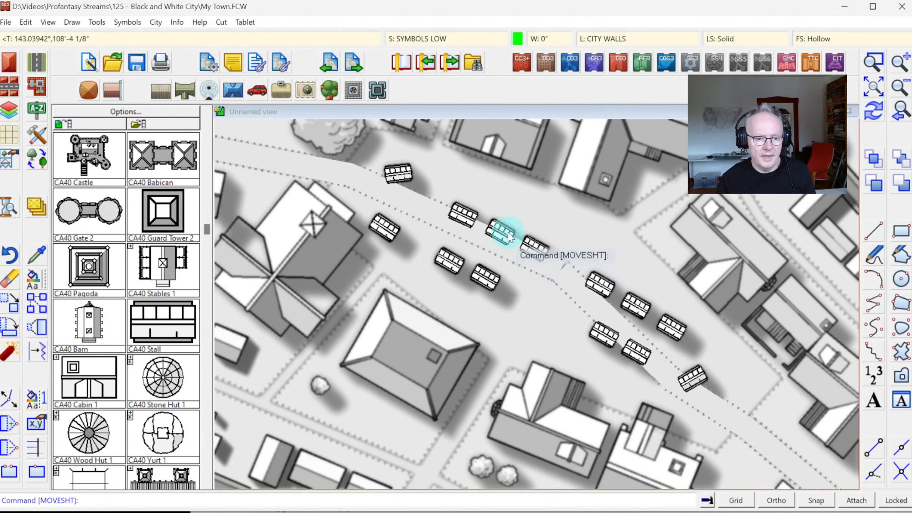
Move all the market stalls in the square to the SYMBOLS LOW sheet, leaving the road pieces out of the selection, and redraw the map
right_click(535, 205)
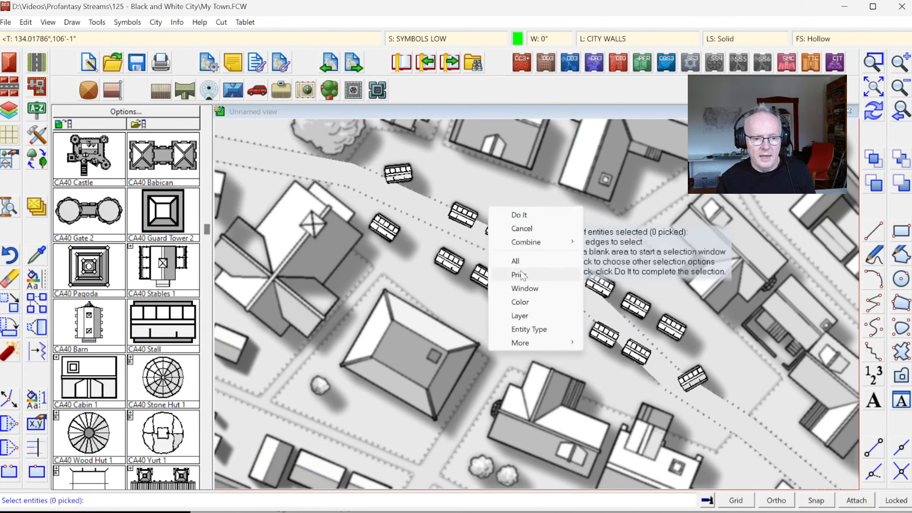
left_click(518, 274)
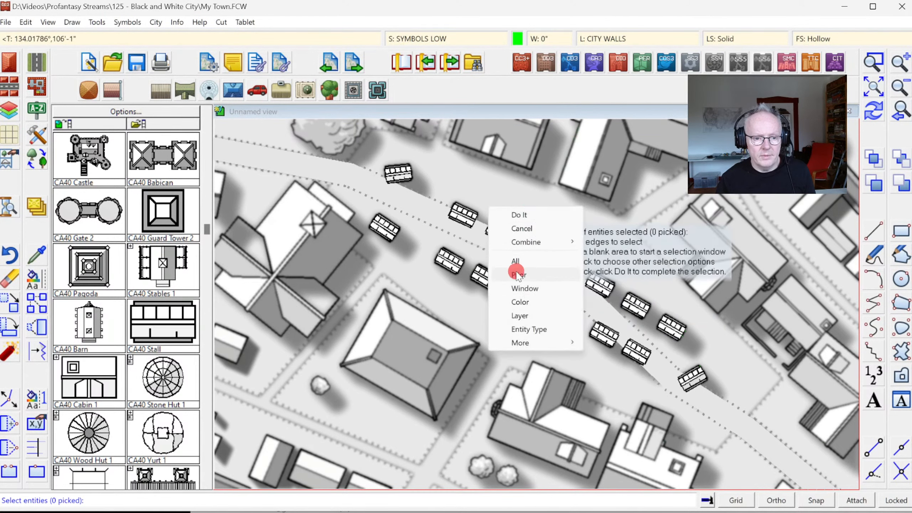
right_click(543, 215)
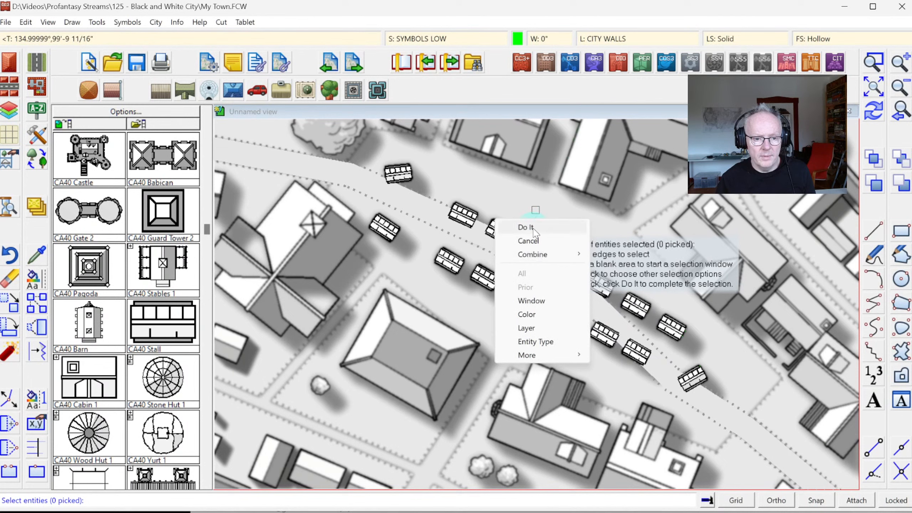
left_click(399, 173)
left_click(385, 227)
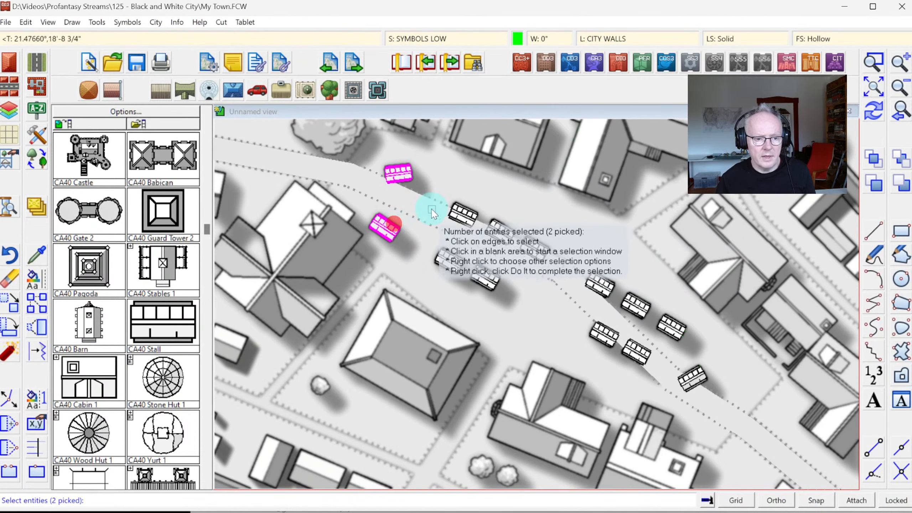
left_click(437, 192)
left_click(542, 282)
left_click(575, 260)
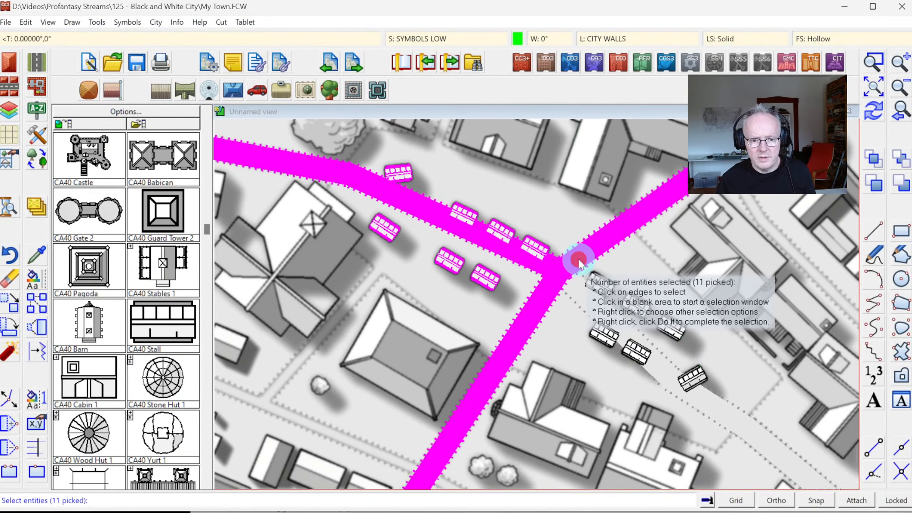
left_click(560, 318)
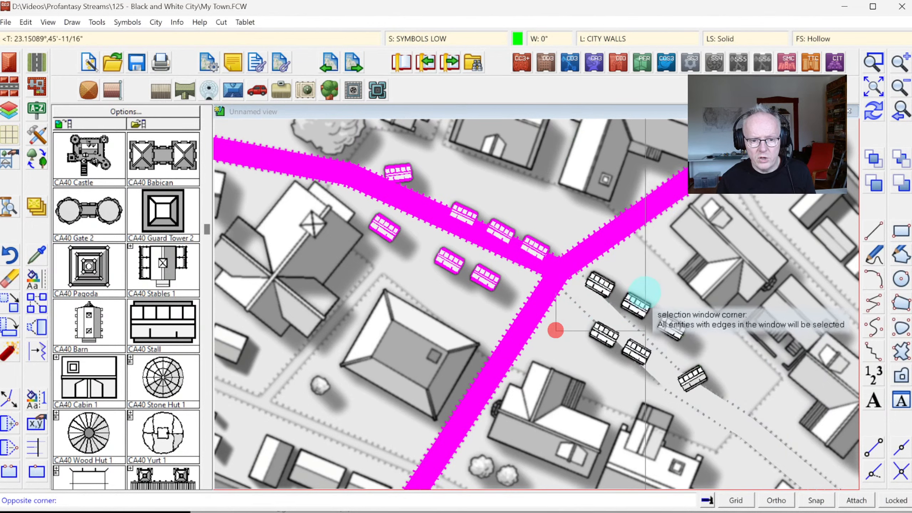
left_click(640, 298)
left_click(662, 332)
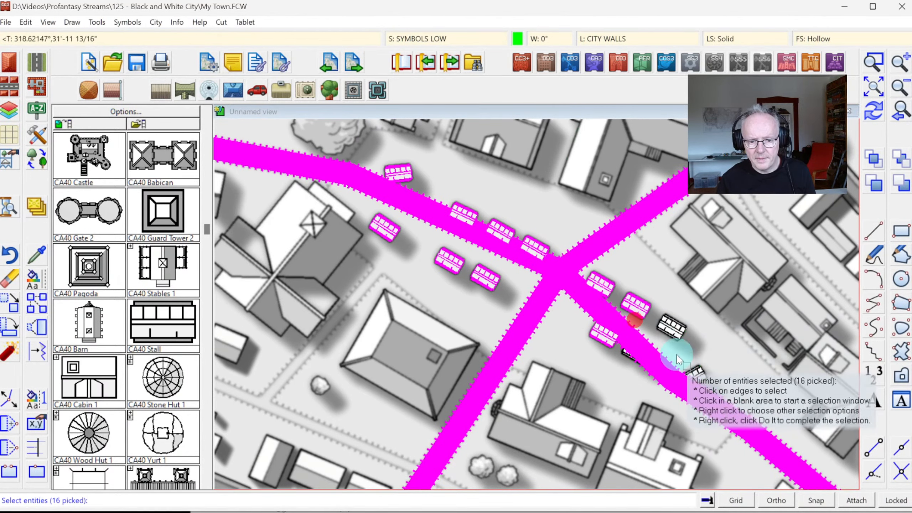
left_click(642, 362)
left_click(694, 372)
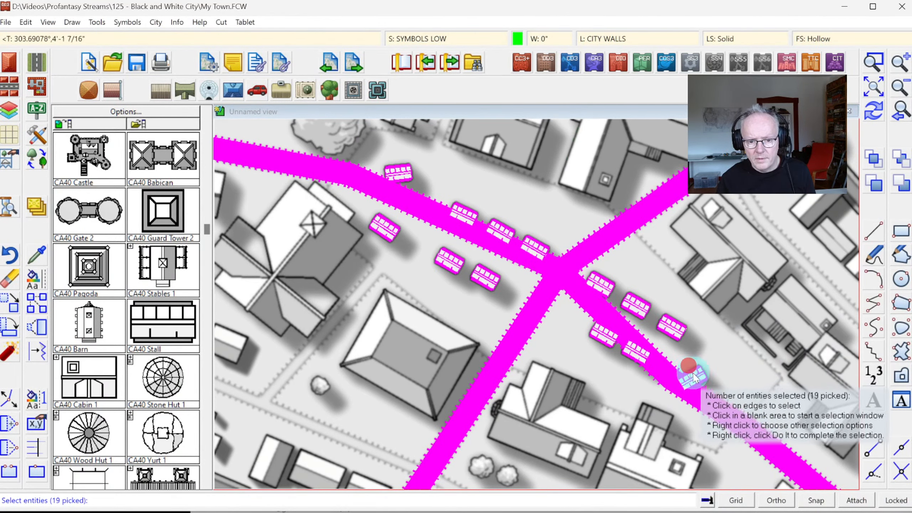
left_click(535, 308)
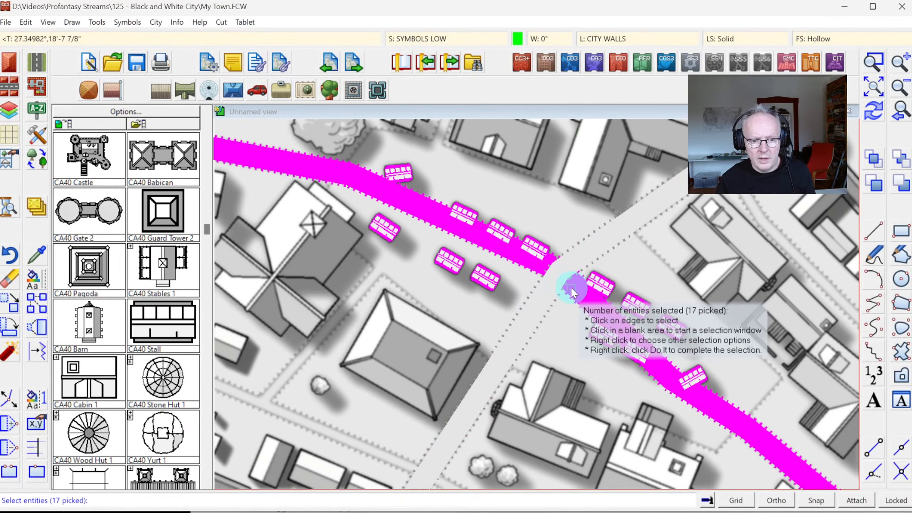
left_click(576, 288)
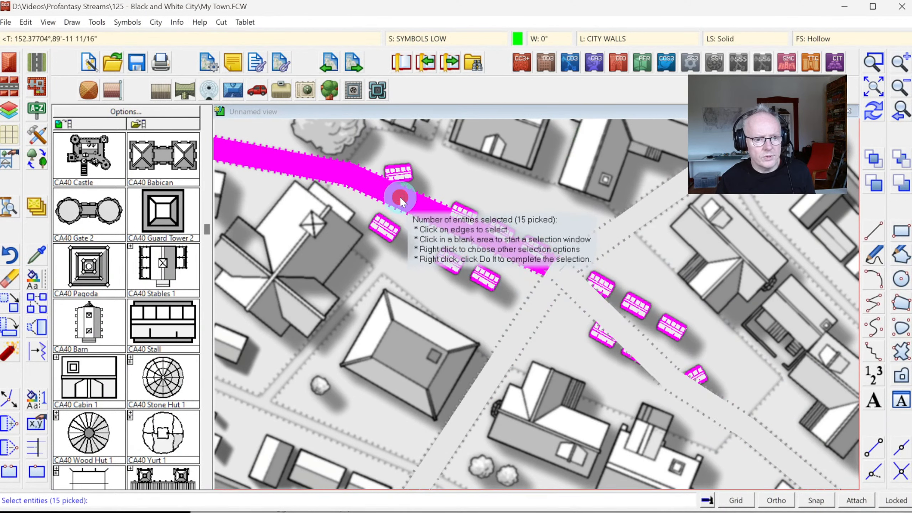
left_click(413, 207)
right_click(455, 271)
key("d")
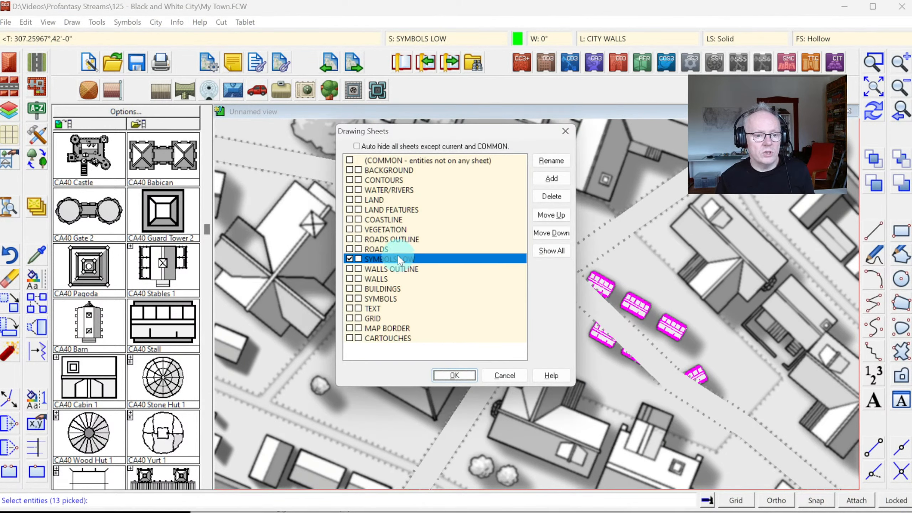
left_click(449, 375)
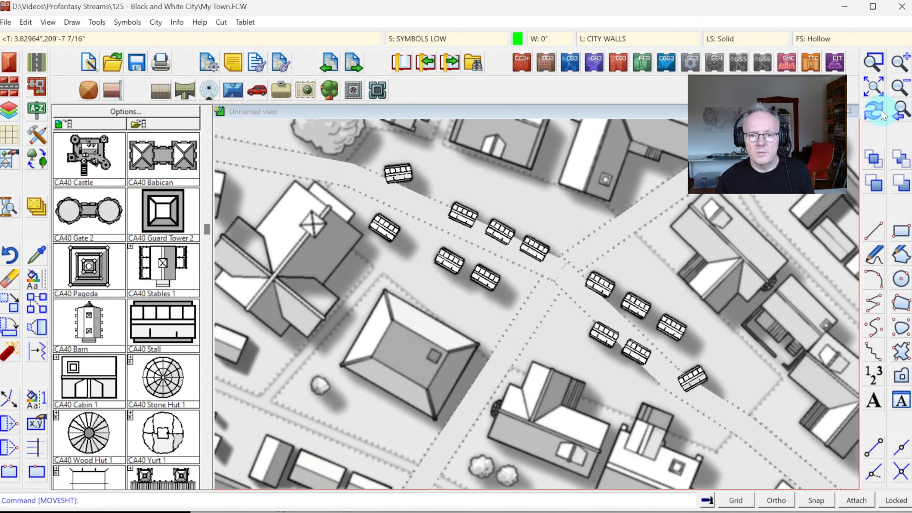
left_click(873, 112)
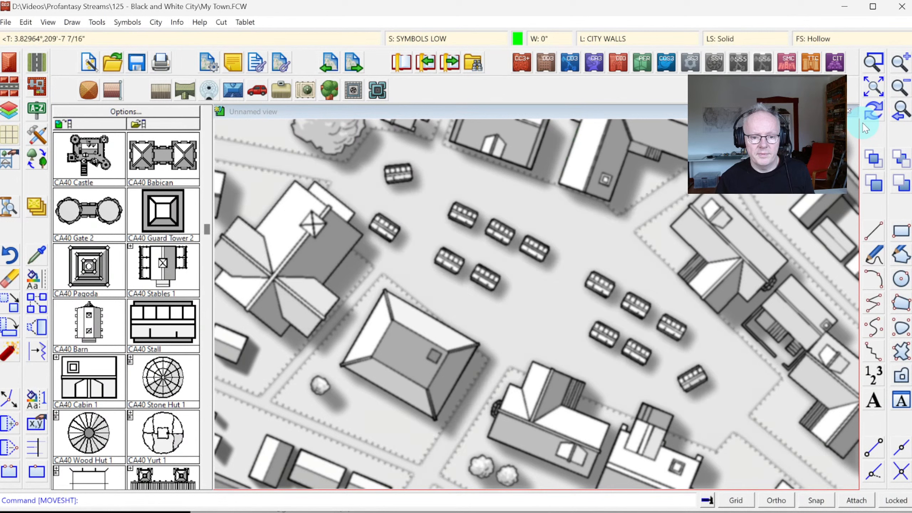
Place a Map Title symbol reading "Riverford" in the upper-left area of the map, just above the castle
left_click(871, 89)
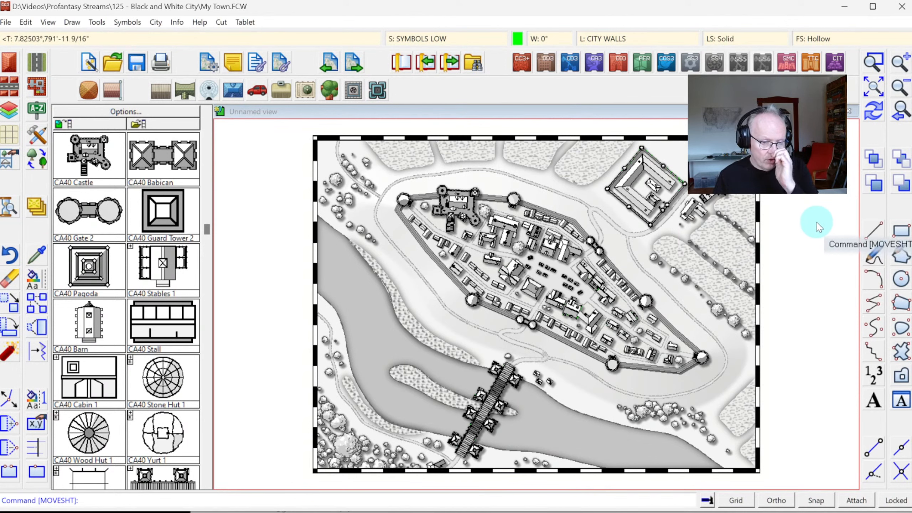
left_click(872, 62)
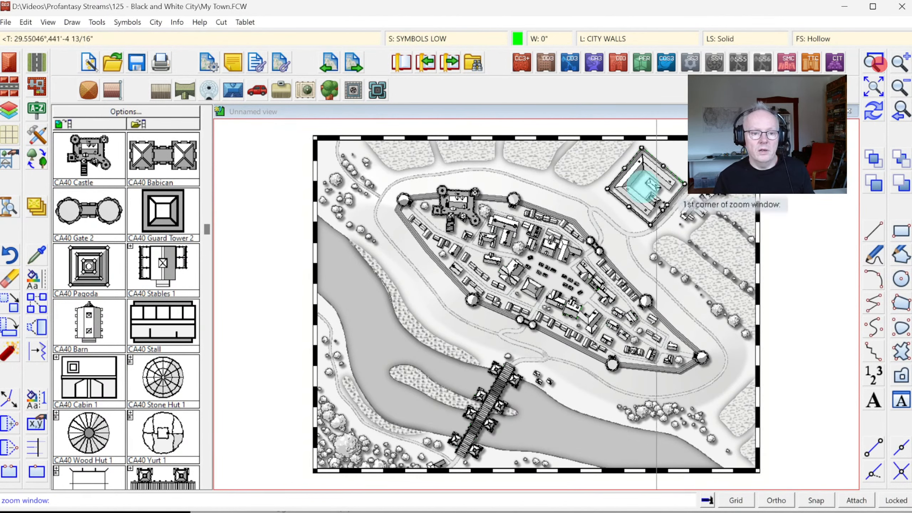
left_click(372, 172)
left_click(714, 405)
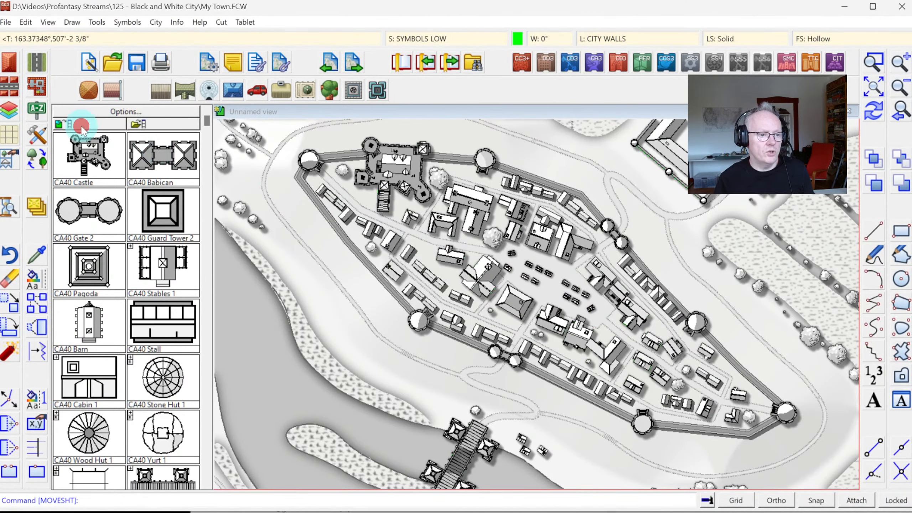
left_click(81, 126)
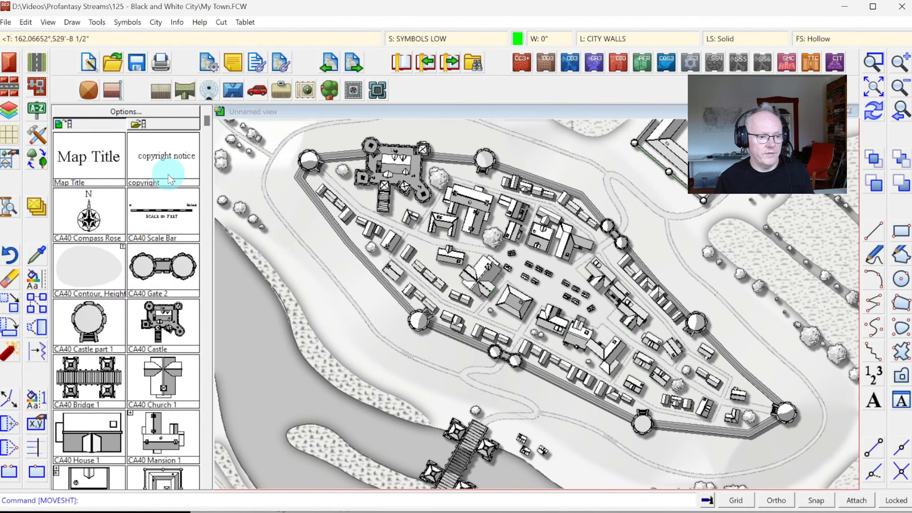
left_click(897, 86)
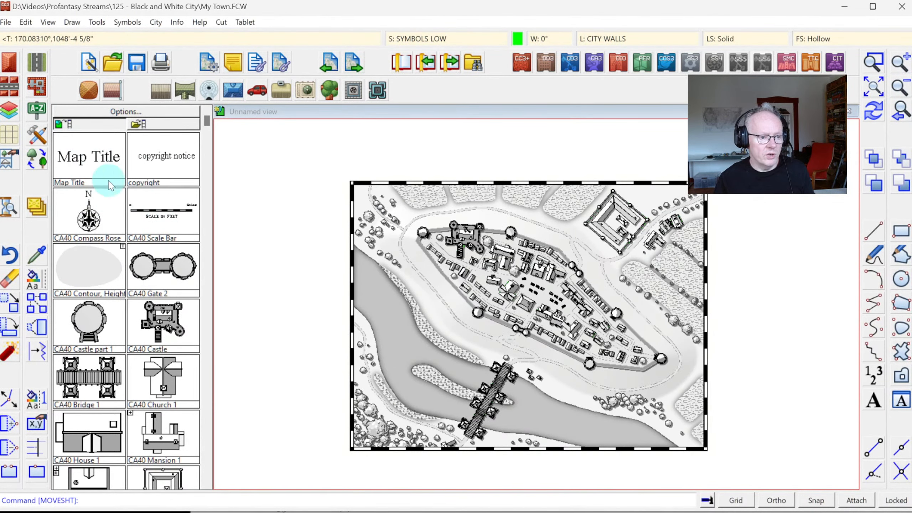
left_click(82, 159)
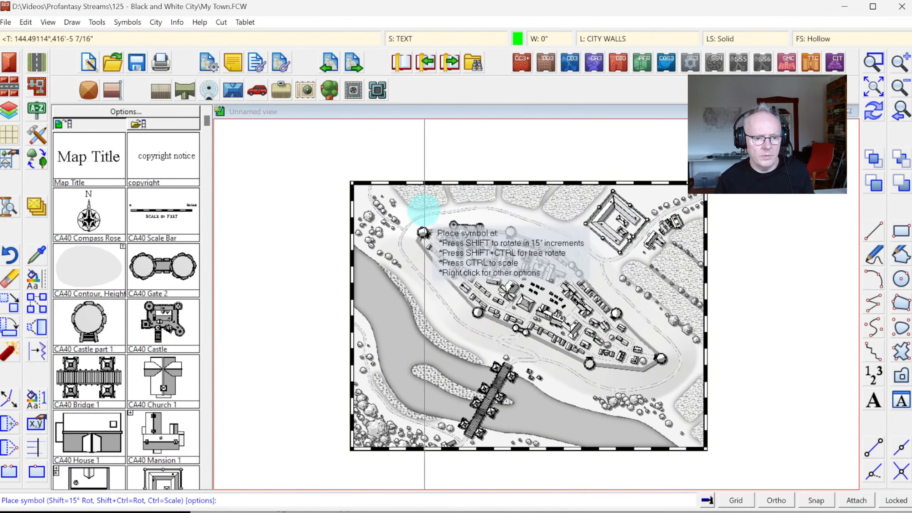
left_click(403, 211)
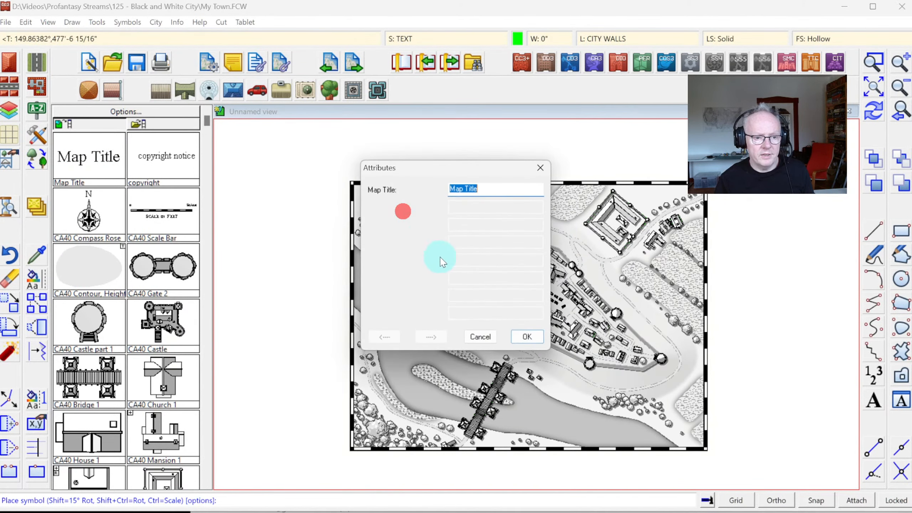
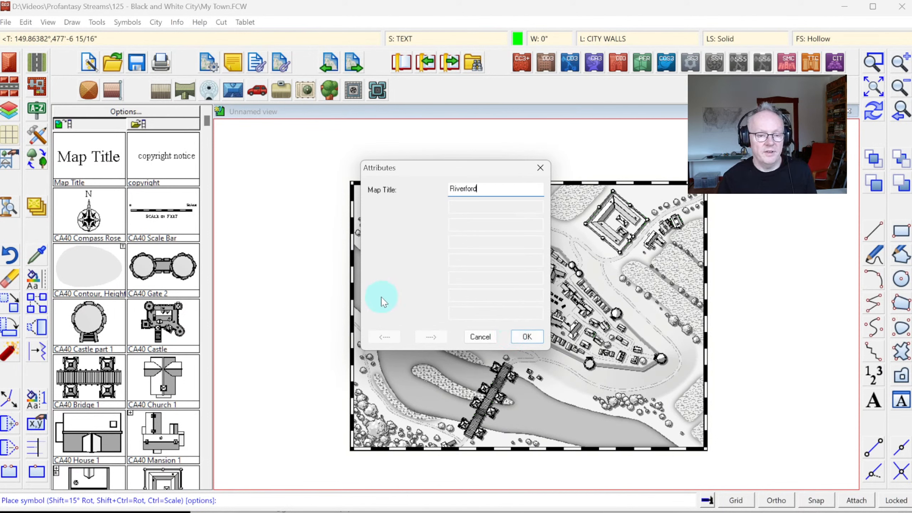
left_click(523, 337)
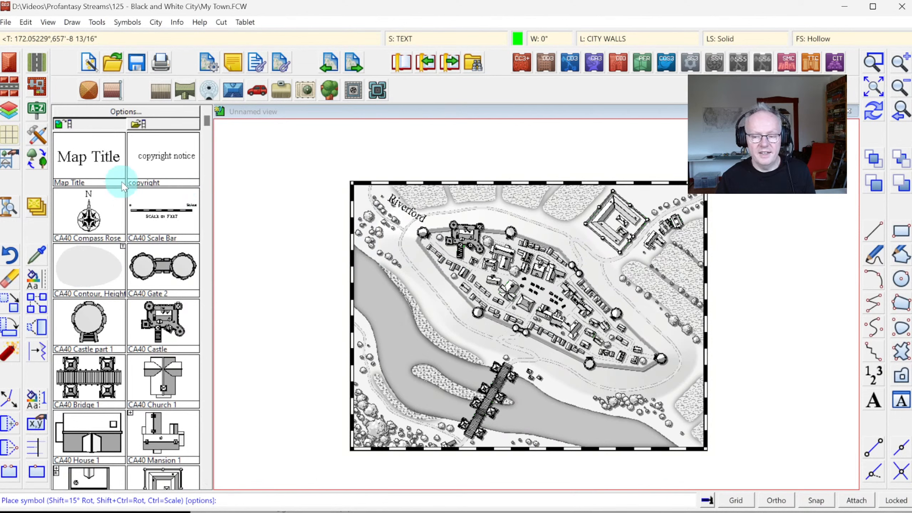
left_click(172, 216)
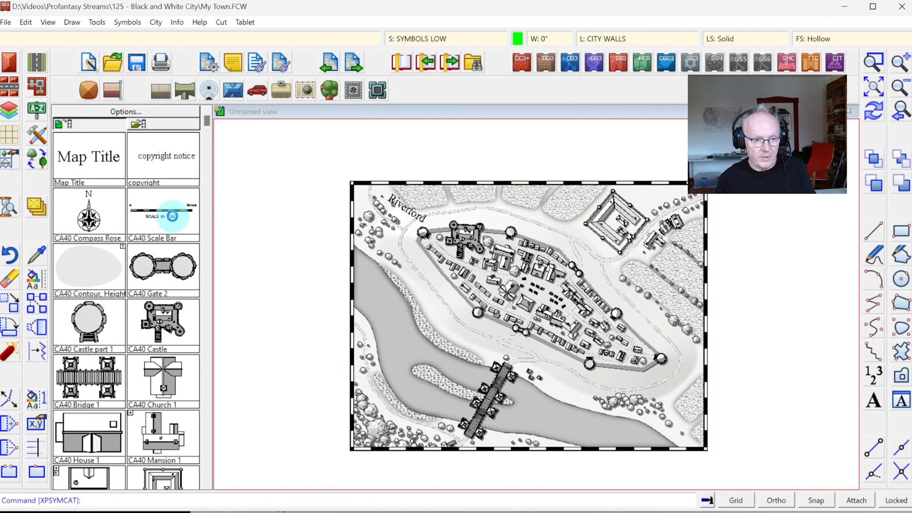
Place an unrotated Map Title symbol at scale 2 reading "Fordham" in the upper-left corner of the map
left_click(90, 157)
right_click(421, 243)
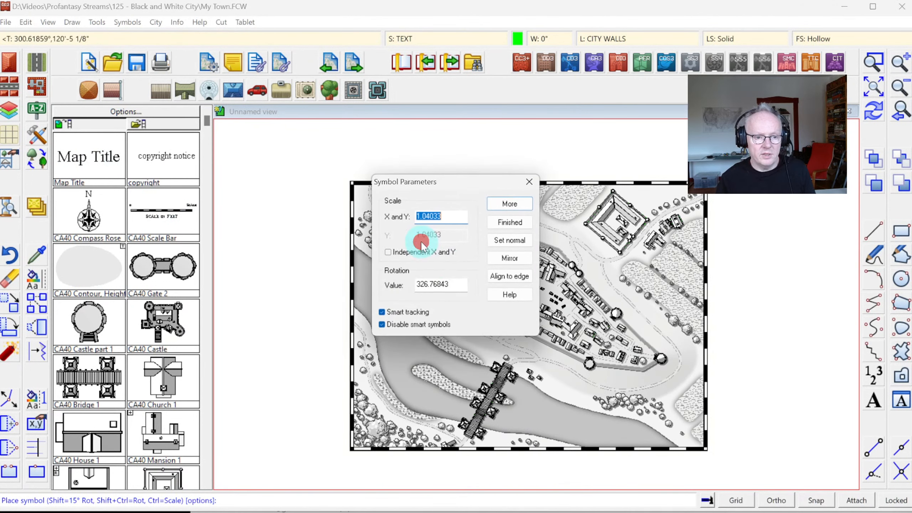
left_click(509, 240)
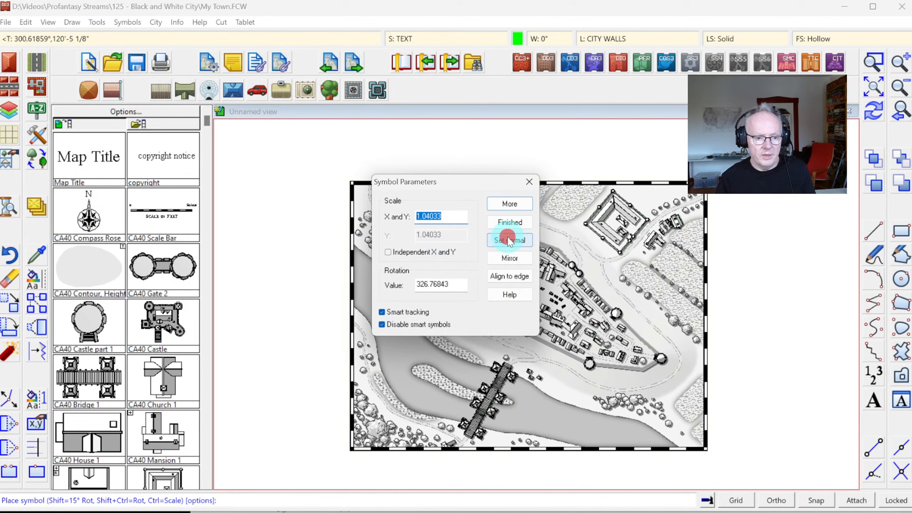
double_click(449, 215)
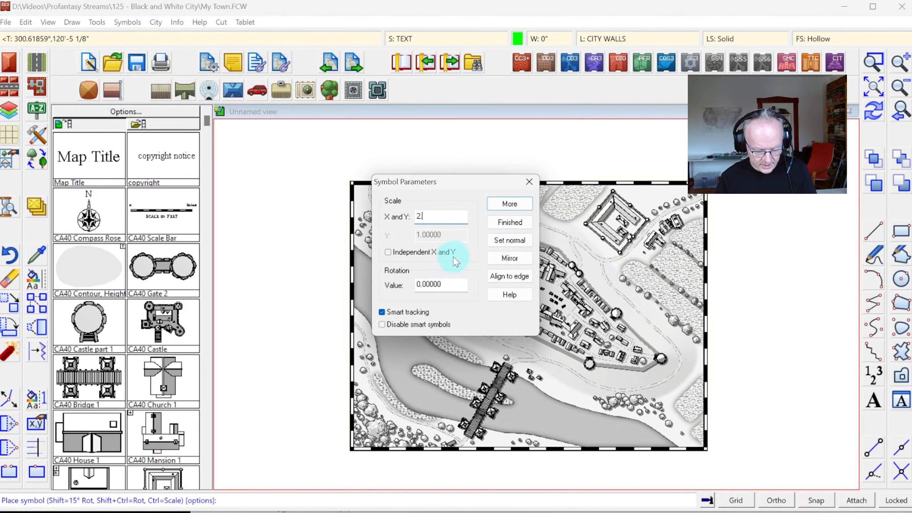
left_click(509, 205)
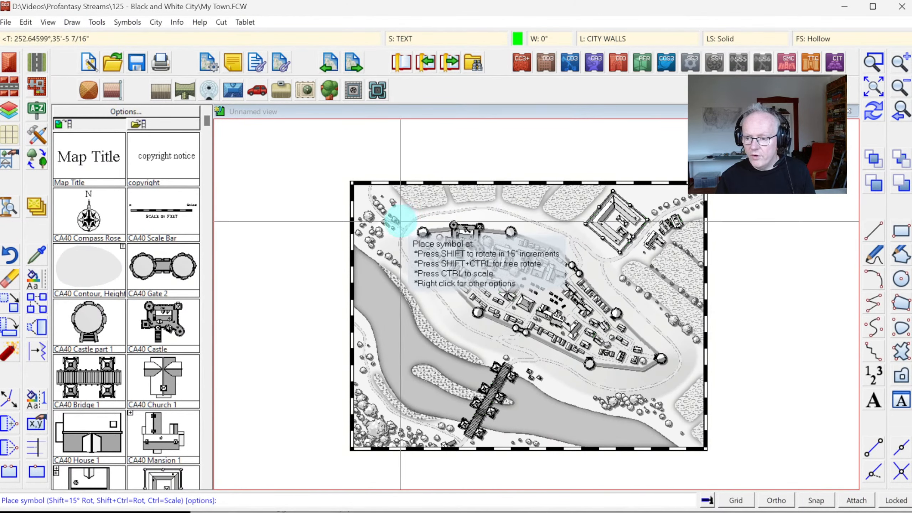
left_click(400, 222)
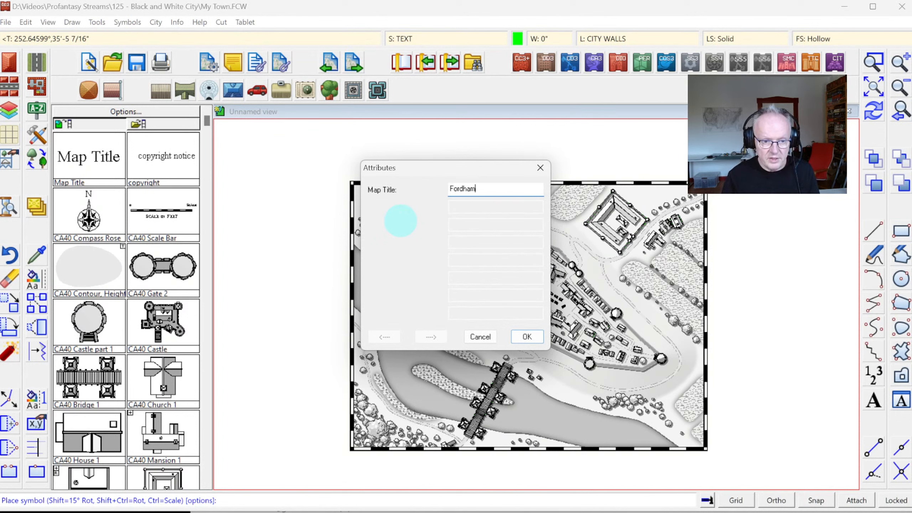
left_click(525, 338)
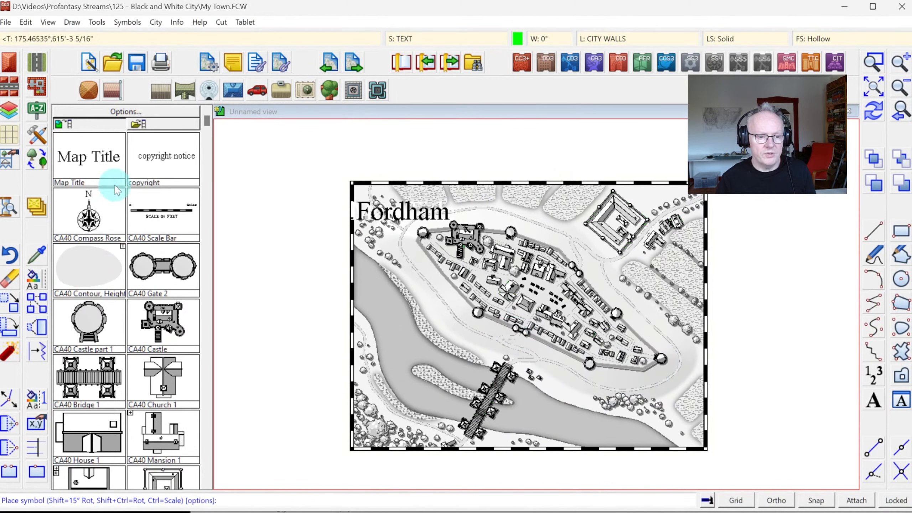
Move the Fordham title closer to the top border and inward from the side border, scaling it down slightly
left_click(33, 297)
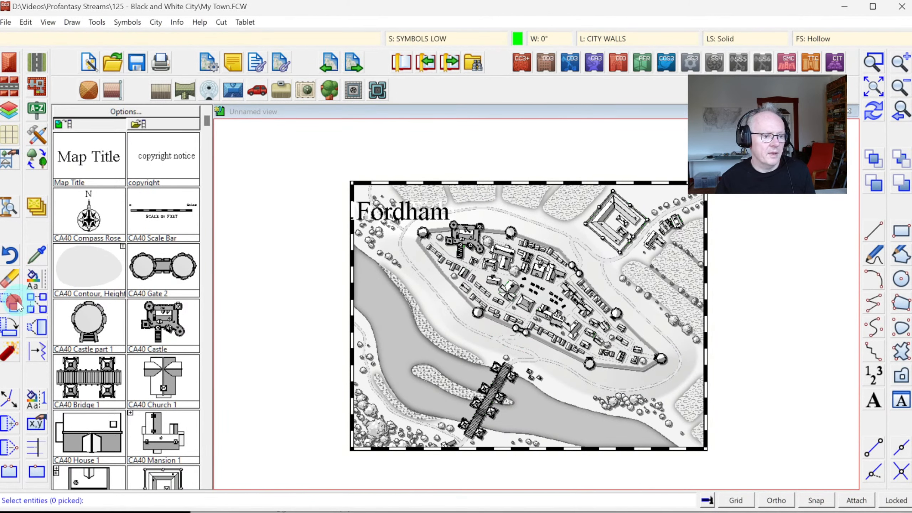
right_click(473, 252)
left_click(454, 328)
right_click(440, 266)
left_click(441, 272)
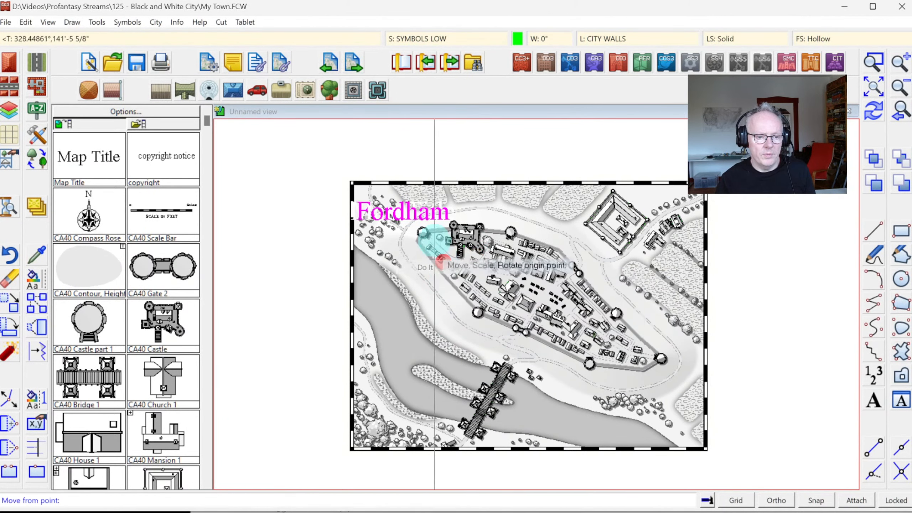
left_click(416, 214)
key("ctrl")
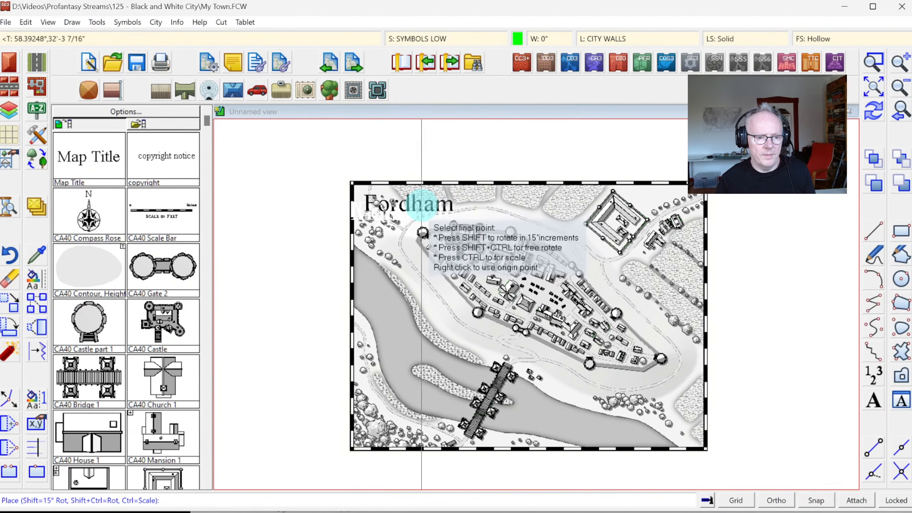
left_click(421, 205)
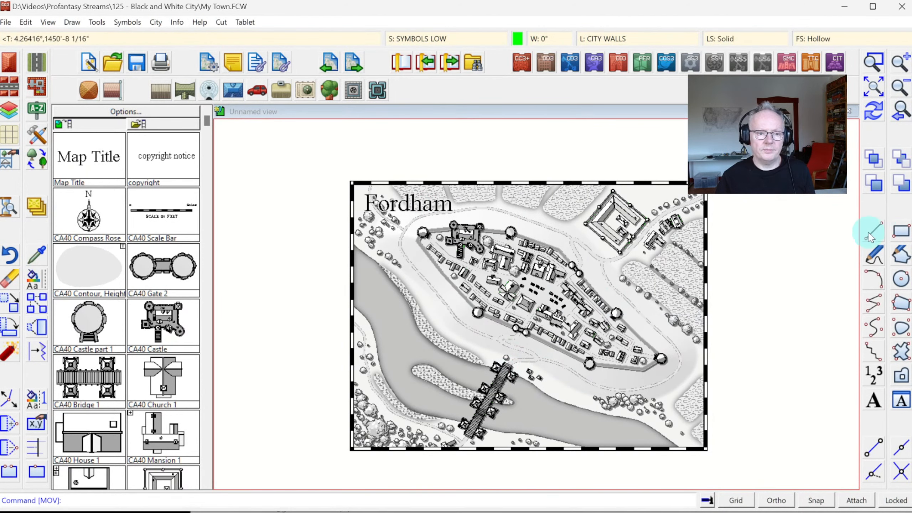
Copy the Fordham title's properties as the current drawing settings and set the current color to black
left_click(871, 63)
left_click(411, 208)
left_click(660, 383)
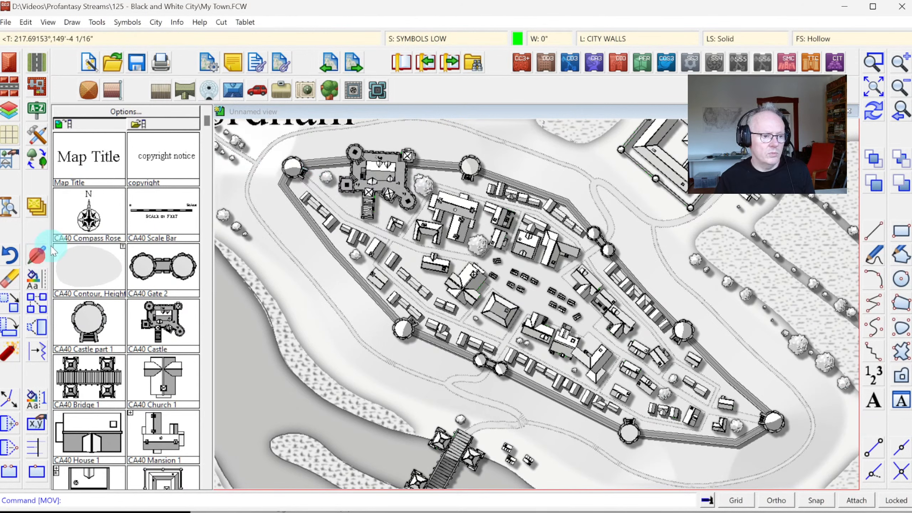
left_click(250, 126)
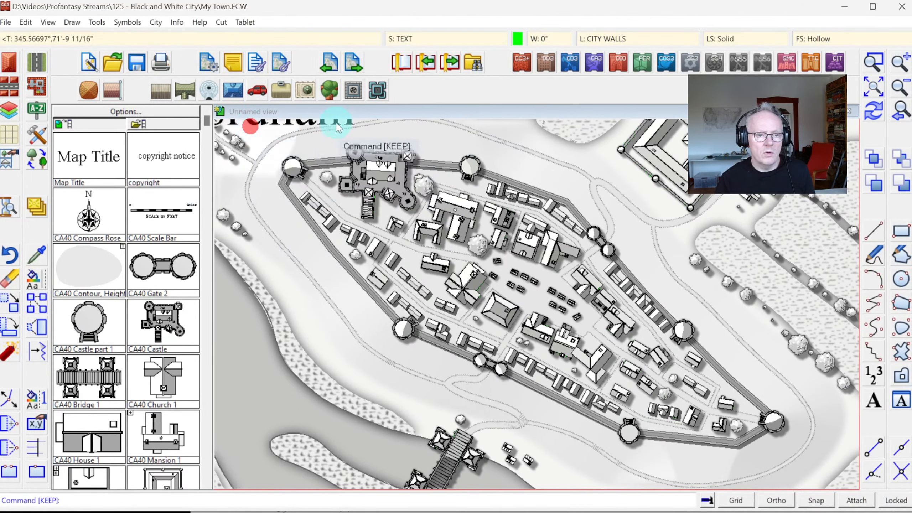
left_click(518, 39)
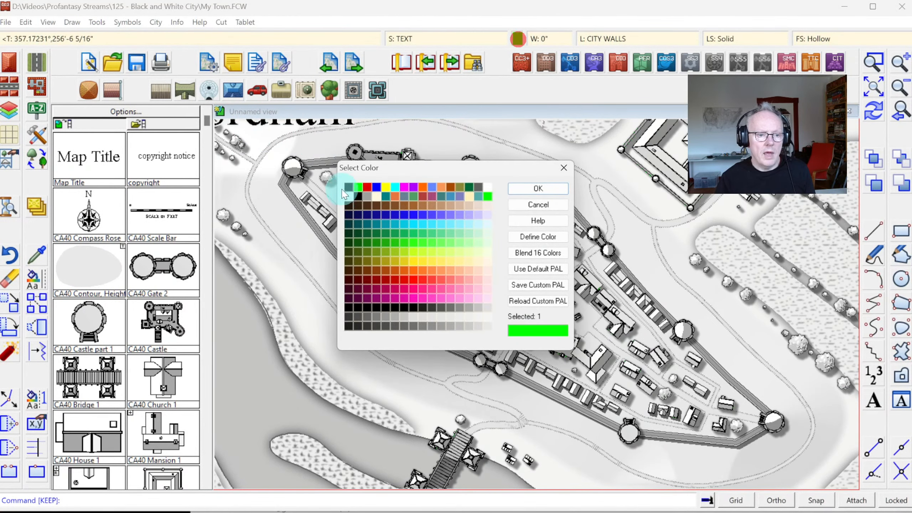
left_click(347, 196)
left_click(539, 189)
Make TEXT (LABELS) the current layer
left_click(614, 39)
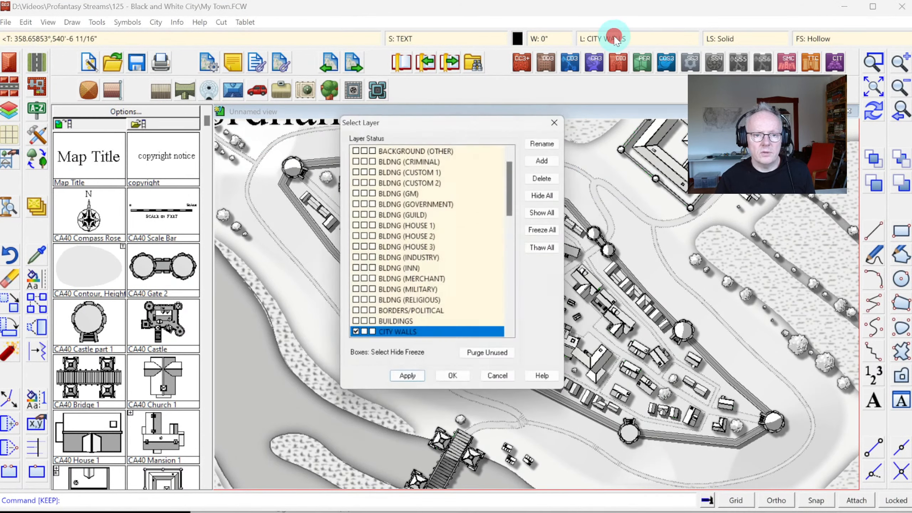
scroll(364, 282, "down", 8)
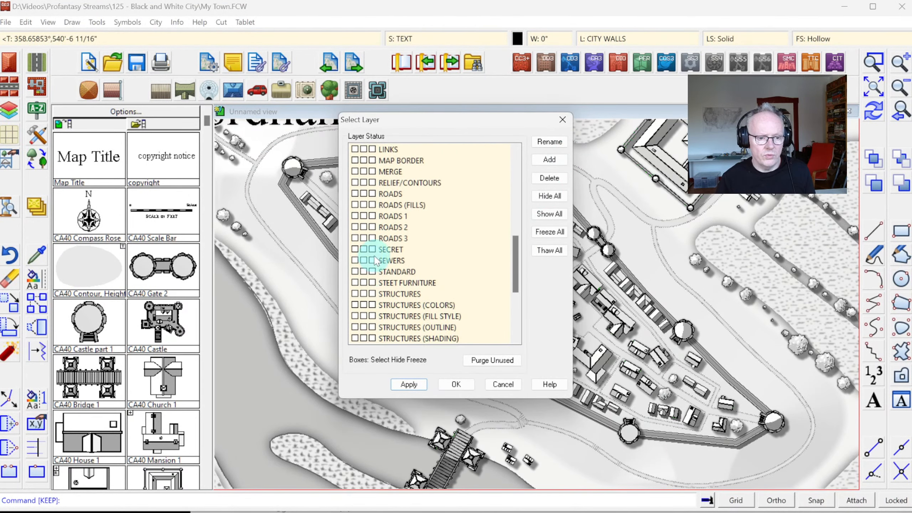
left_click_drag(515, 263, 524, 244)
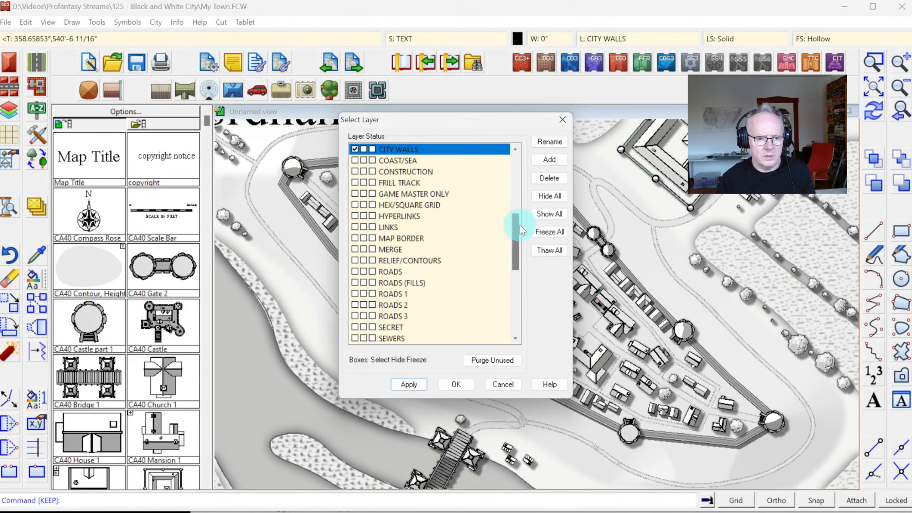
left_click_drag(515, 229, 517, 267)
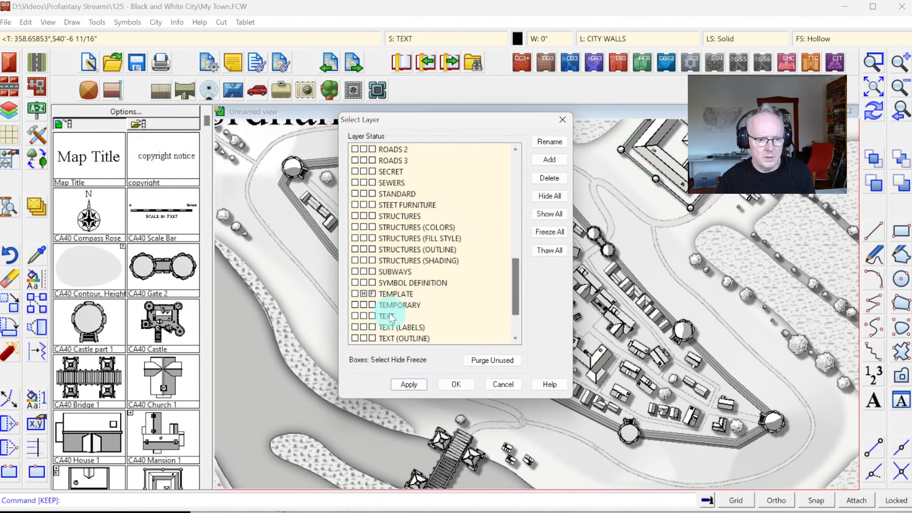
left_click(402, 327)
left_click(442, 385)
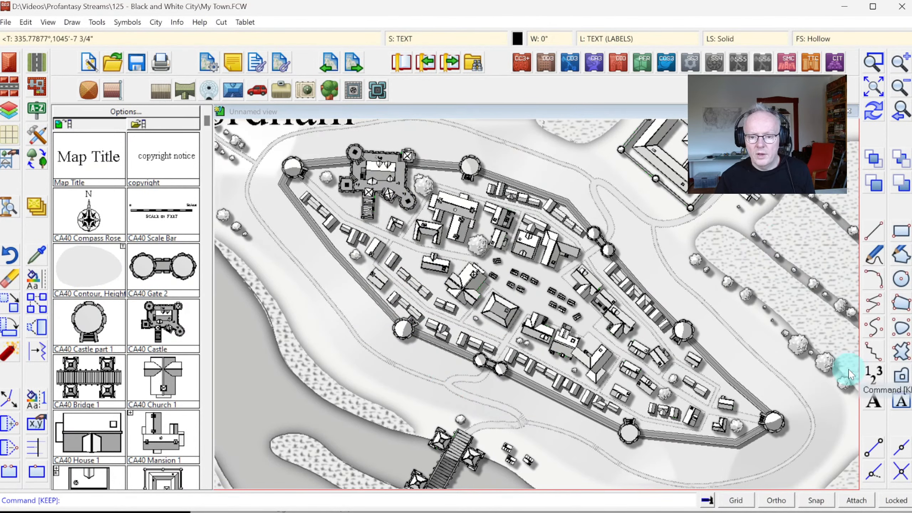
Add a multi-line text label reading "Hamburgh Castle" just above the castle and redraw the map
left_click(873, 399)
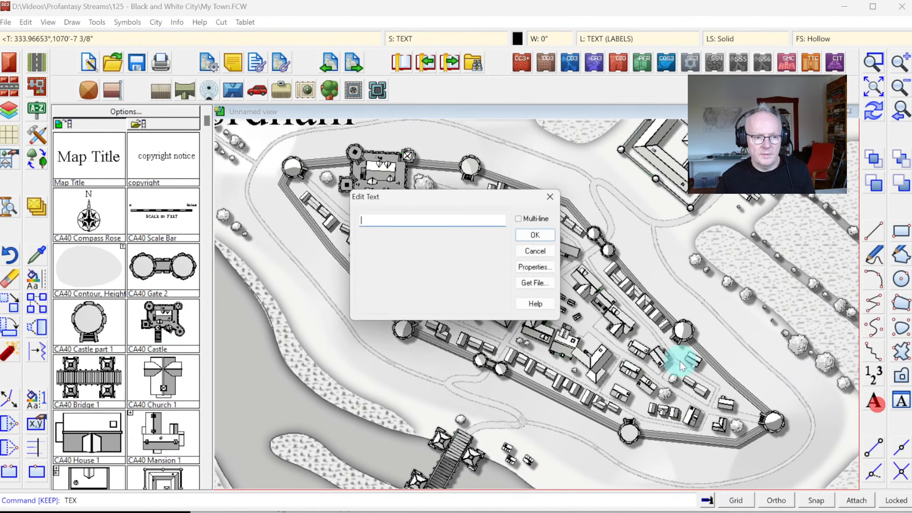
left_click(519, 219)
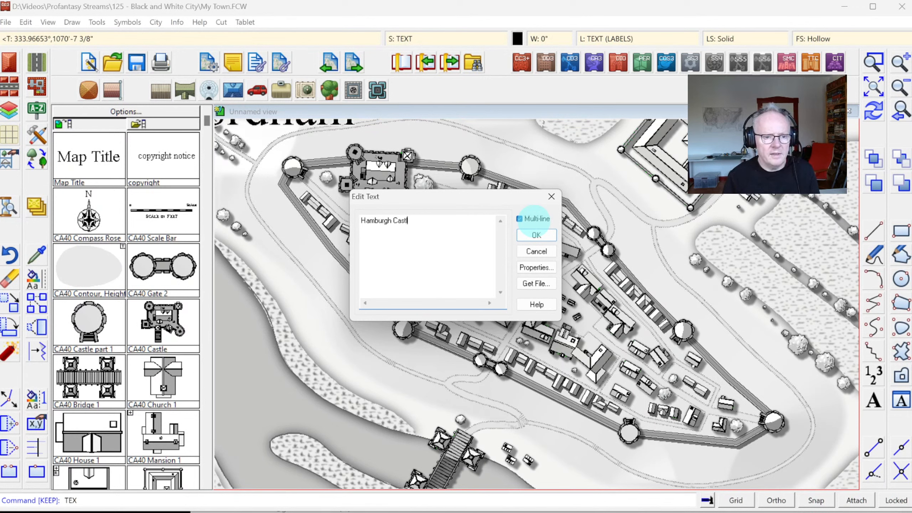
left_click(536, 235)
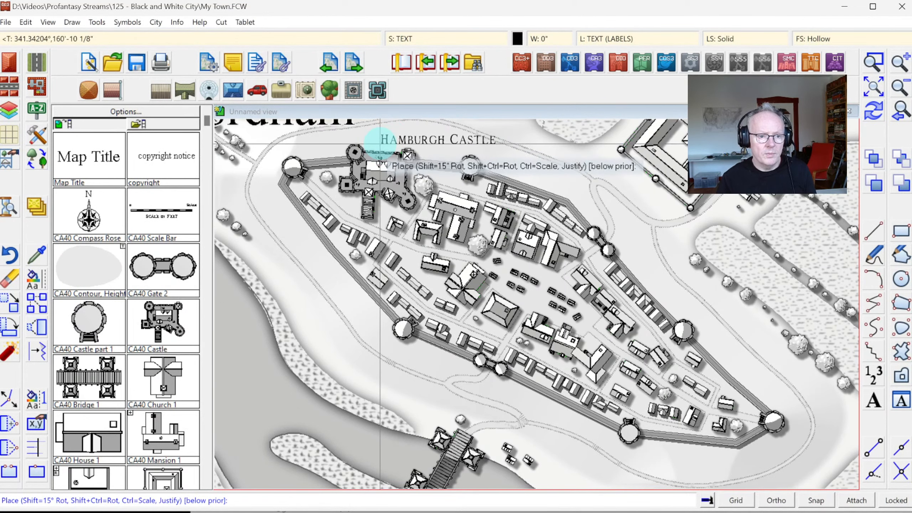
left_click(376, 145)
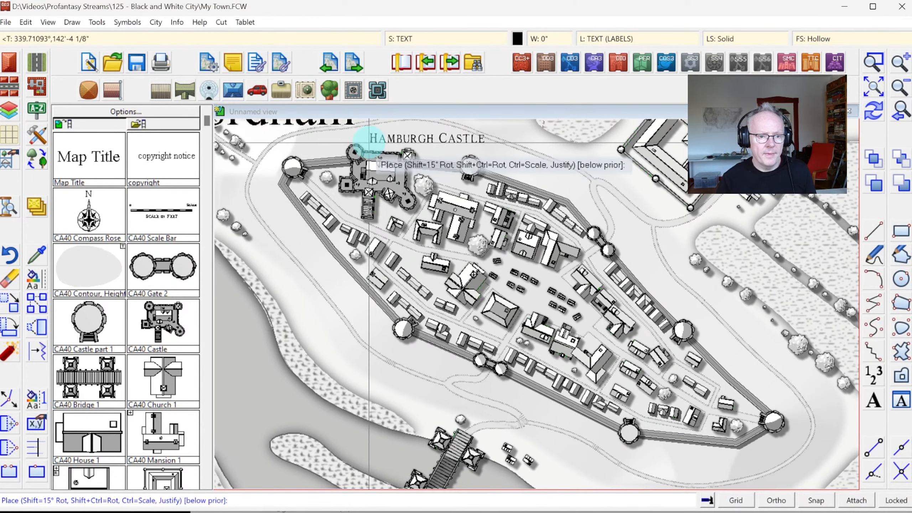
left_click(874, 112)
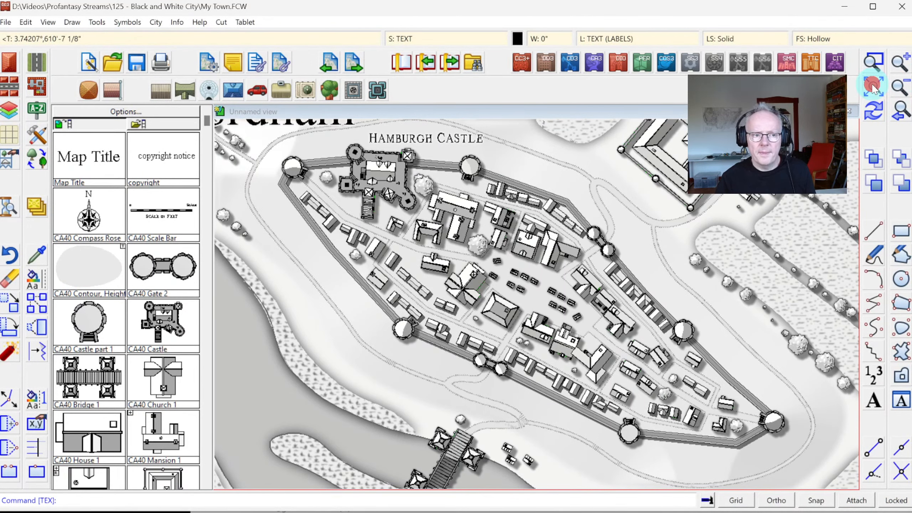
Add an enlarged text label reading "River Ham", rotated to 345°, along the river southeast of the bridge
left_click(872, 86)
left_click(874, 62)
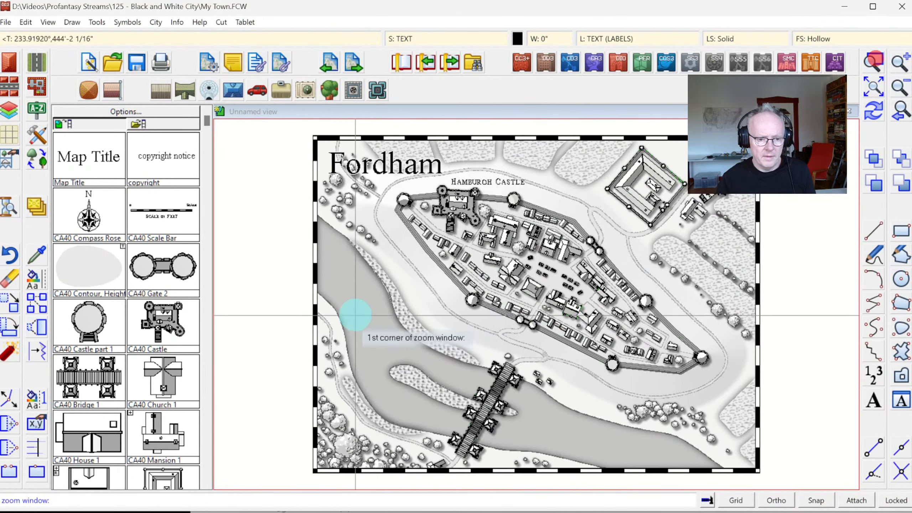
left_click(363, 309)
left_click(643, 465)
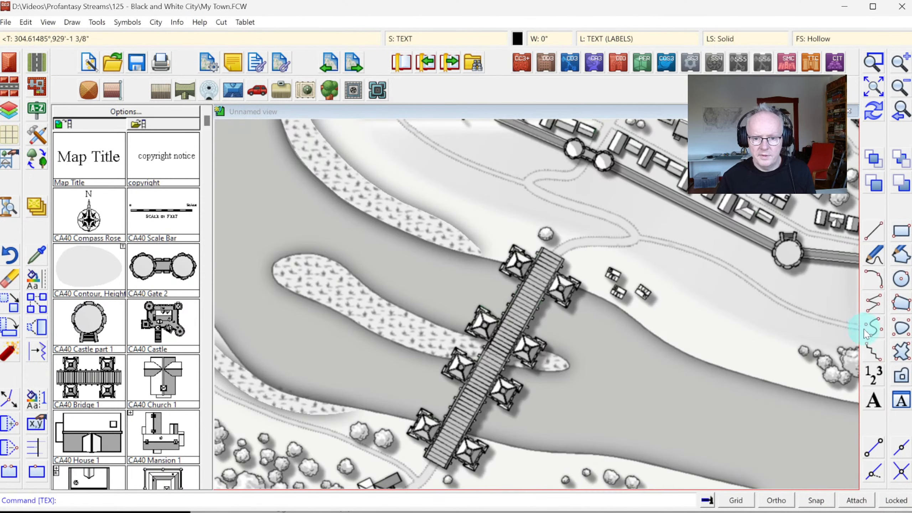
left_click(873, 404)
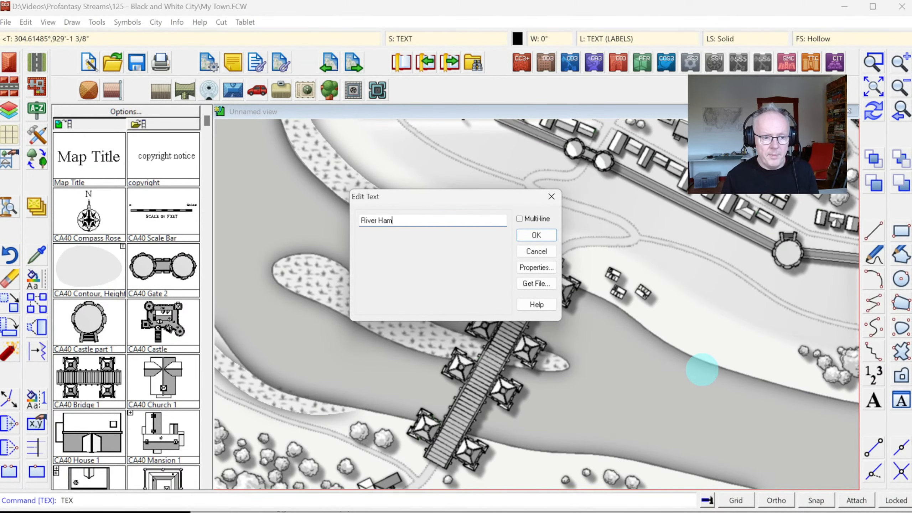
left_click(550, 236)
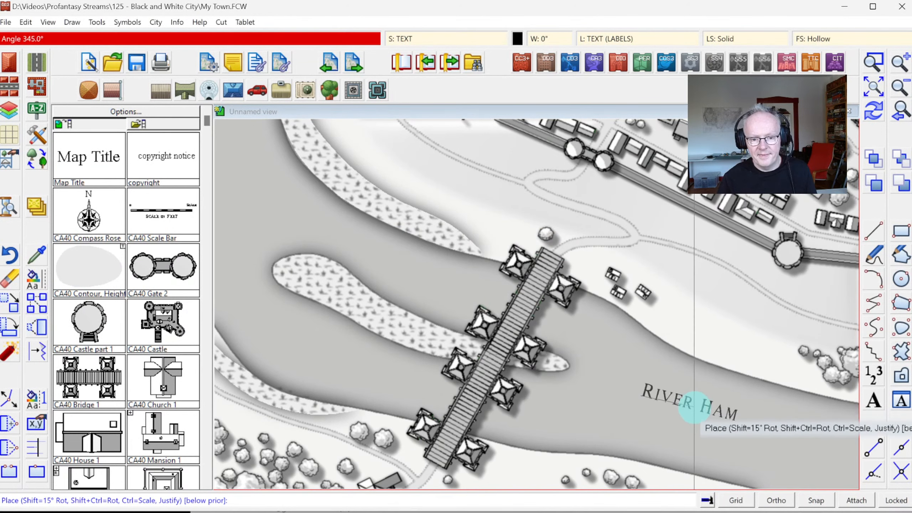
key("ctrl")
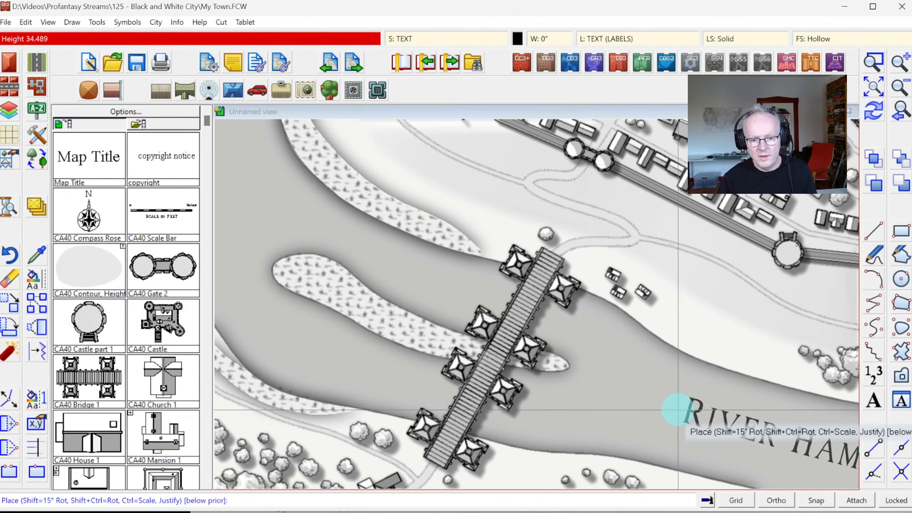
left_click(607, 405)
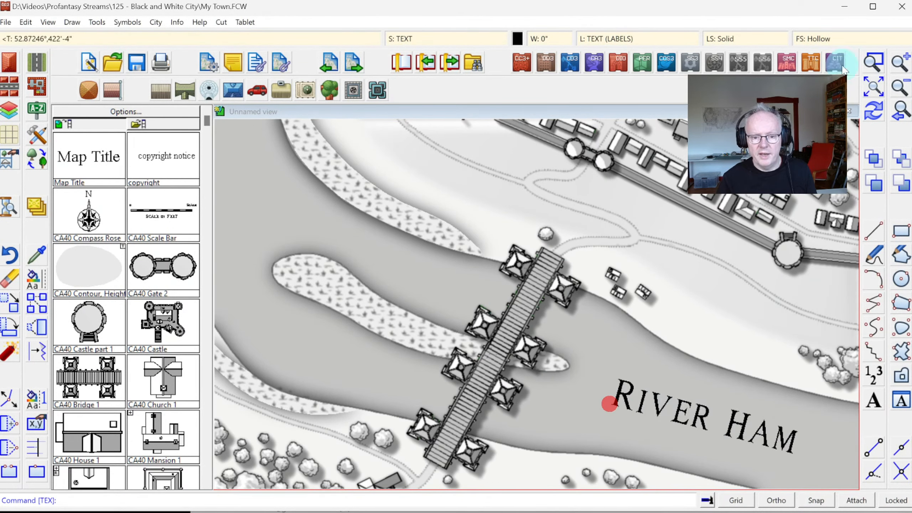
Copy the castle label's properties as the current settings and change that label's text to "1 Hamburgh Castle"
left_click(901, 121)
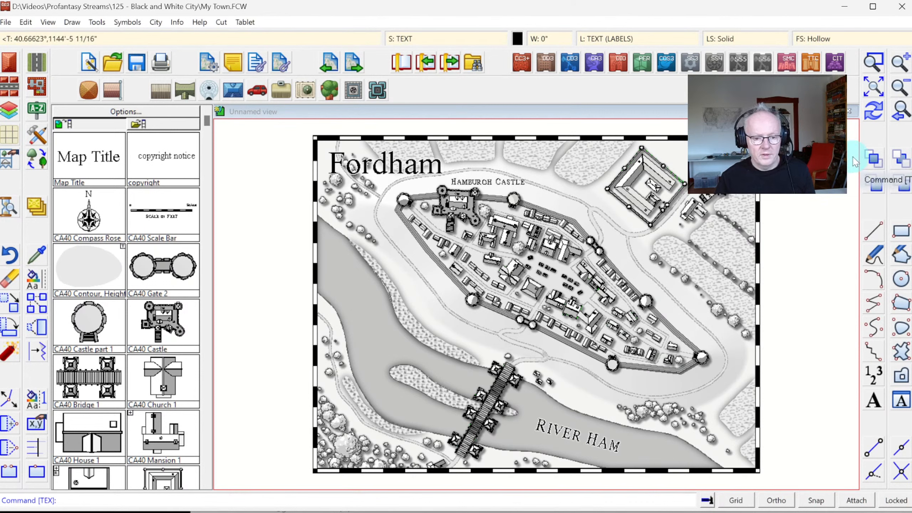
left_click(873, 61)
left_click(416, 166)
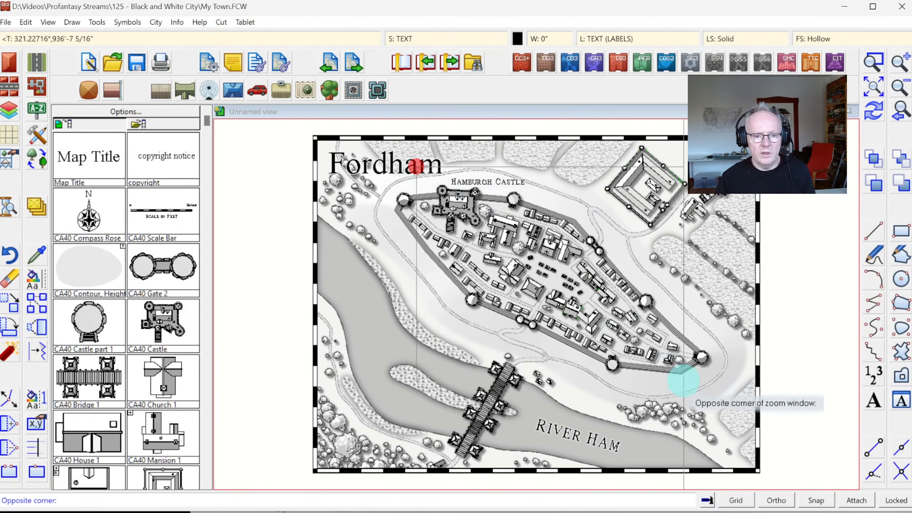
left_click(705, 384)
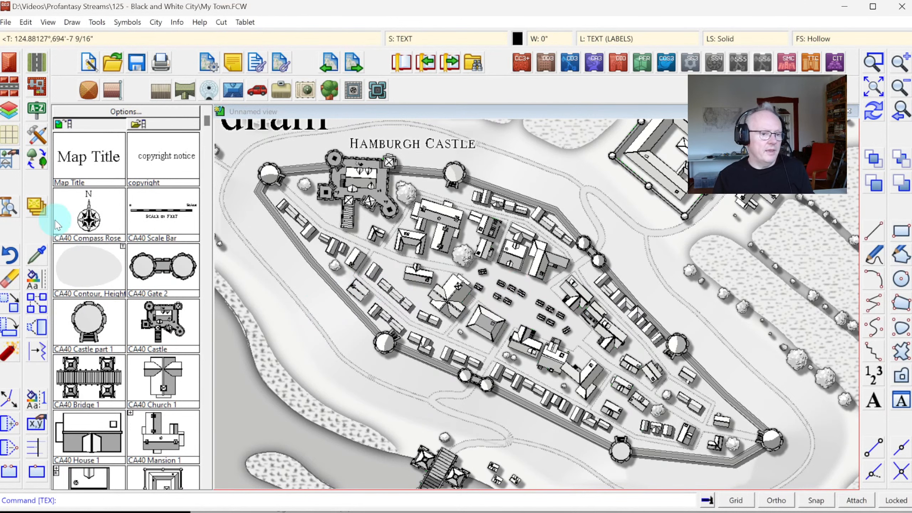
left_click(42, 261)
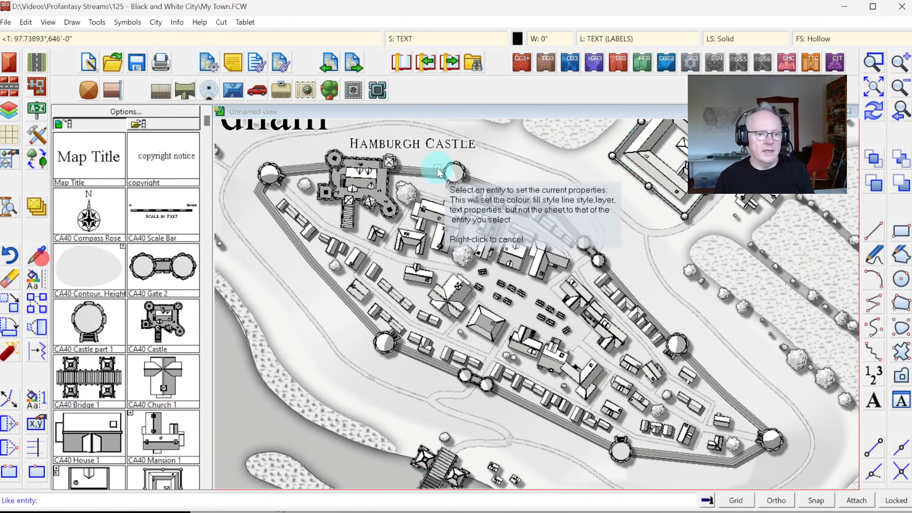
left_click(428, 146)
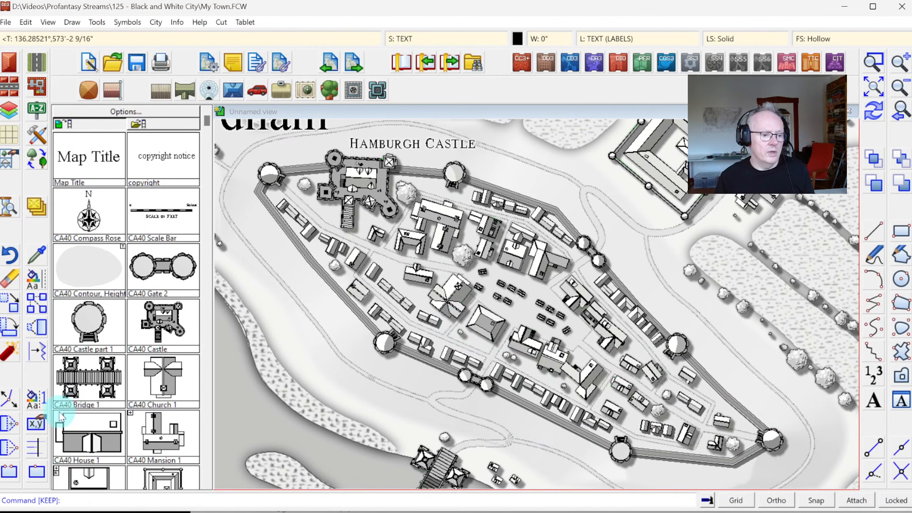
left_click(36, 423)
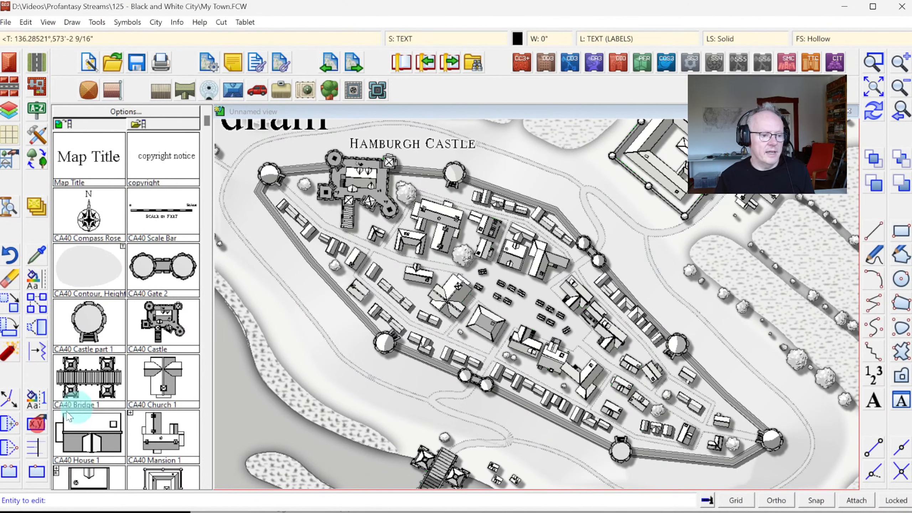
left_click(436, 144)
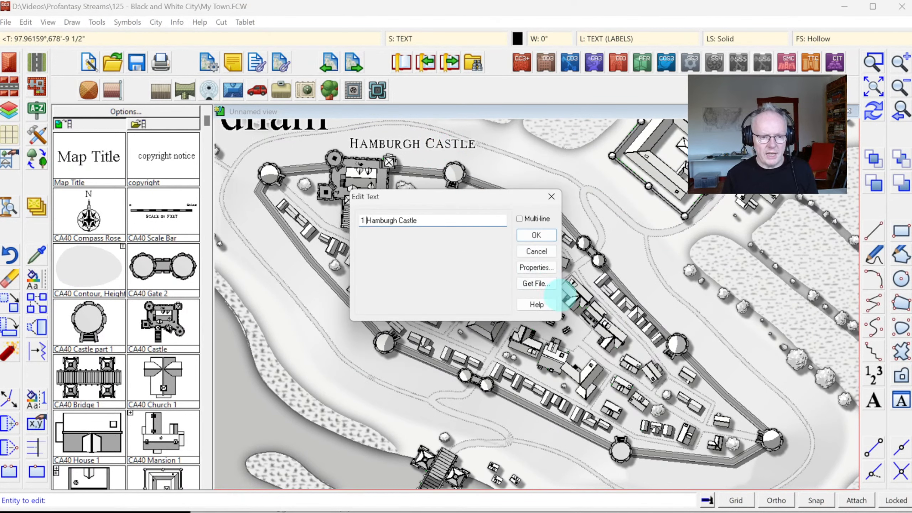
left_click(531, 235)
Add a text label reading "2 Marketplace" over the market stalls in the town centre
left_click(873, 400)
type("21")
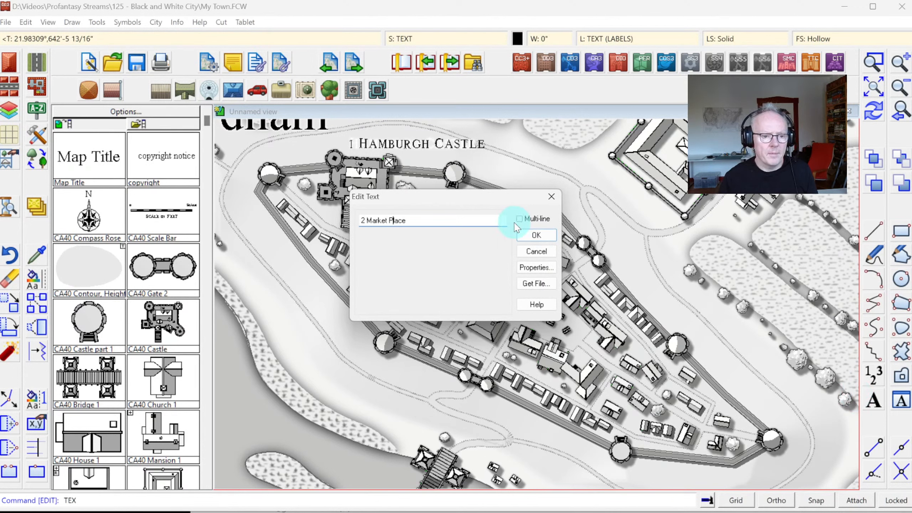
left_click(531, 235)
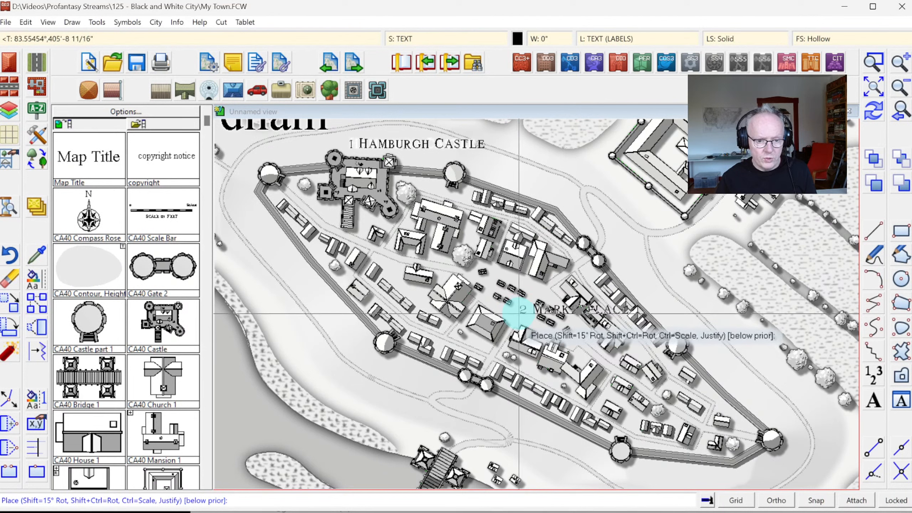
left_click(520, 311)
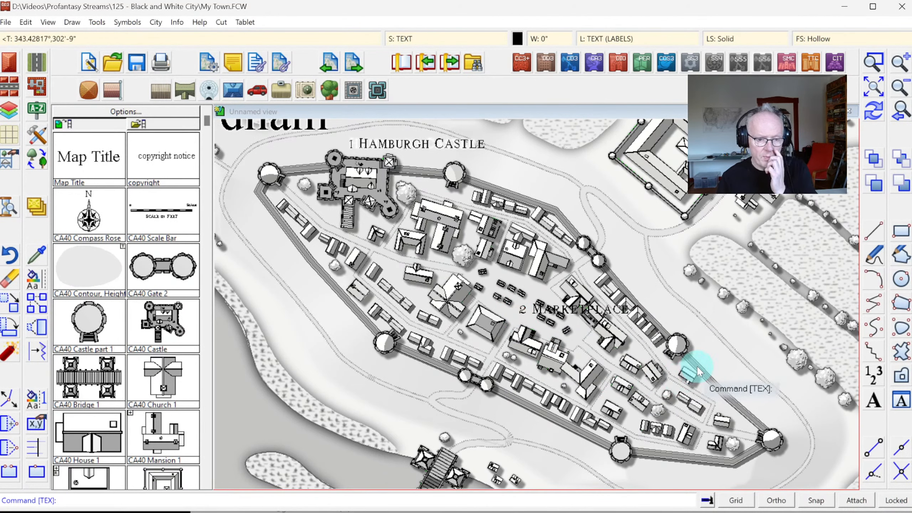
Add a text label reading "3 Royal Garrison" on the fortress outside the town wall to the northeast
right_click(653, 286)
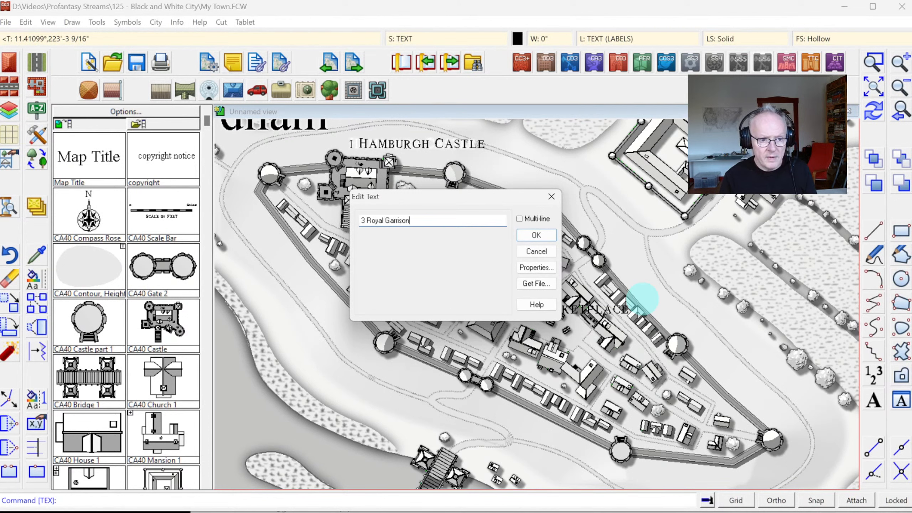
left_click(536, 235)
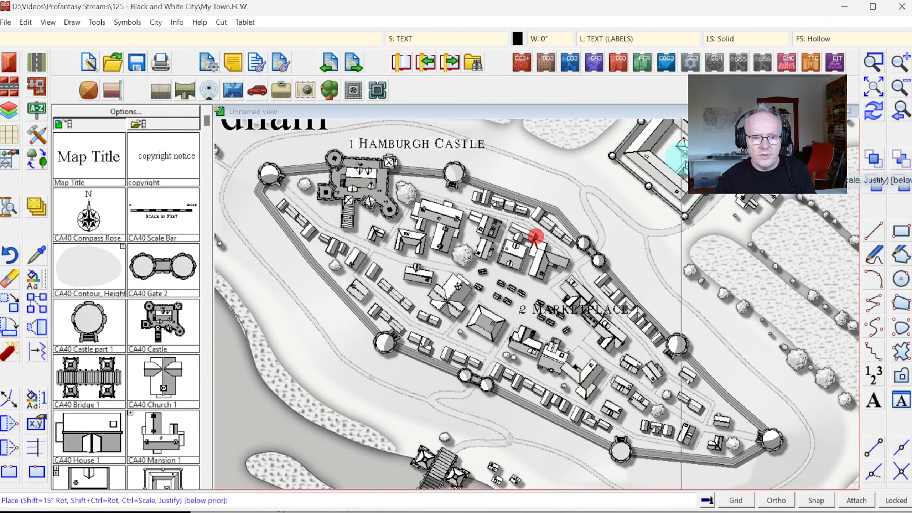
left_click(668, 156)
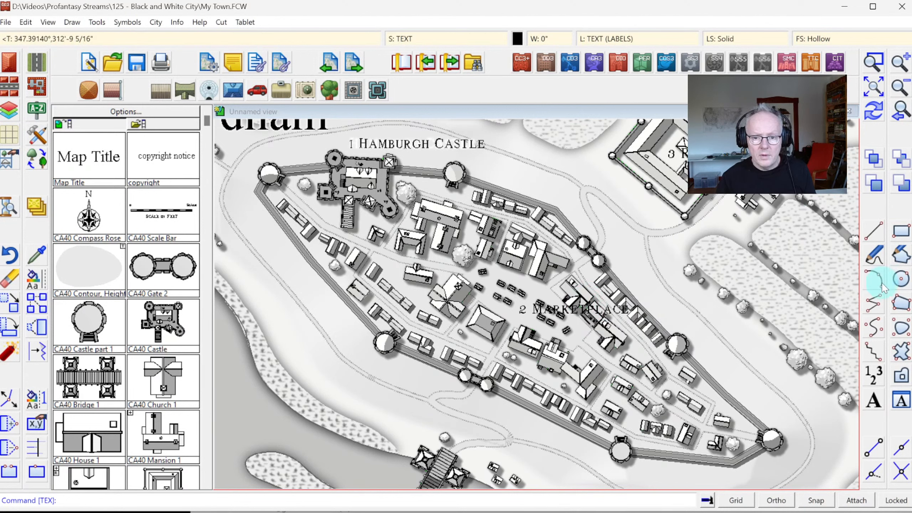
Add a text label reading "4 St Christa's Church" over the church just west of the market stalls
left_click(873, 406)
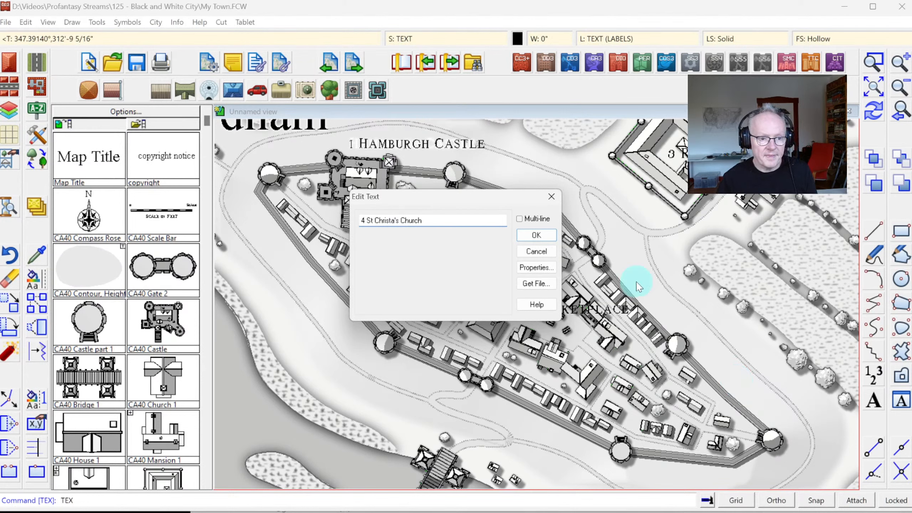
left_click(526, 239)
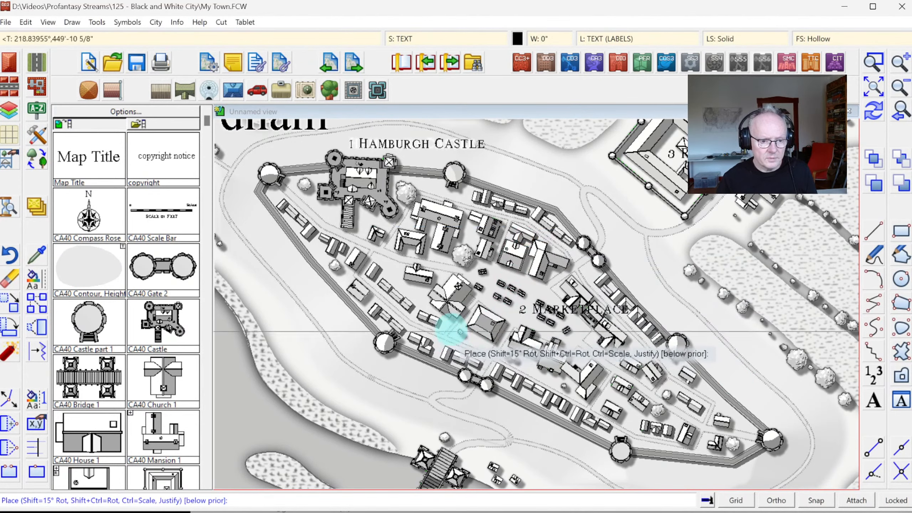
left_click(420, 305)
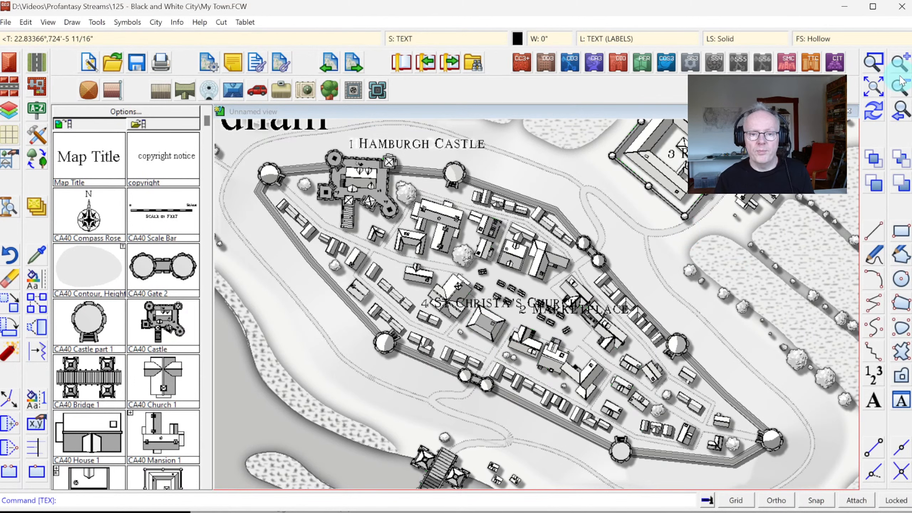
Add a square grid overlay with 40 spacing and outside labels, with first X label A and first Y label 1
left_click(880, 87)
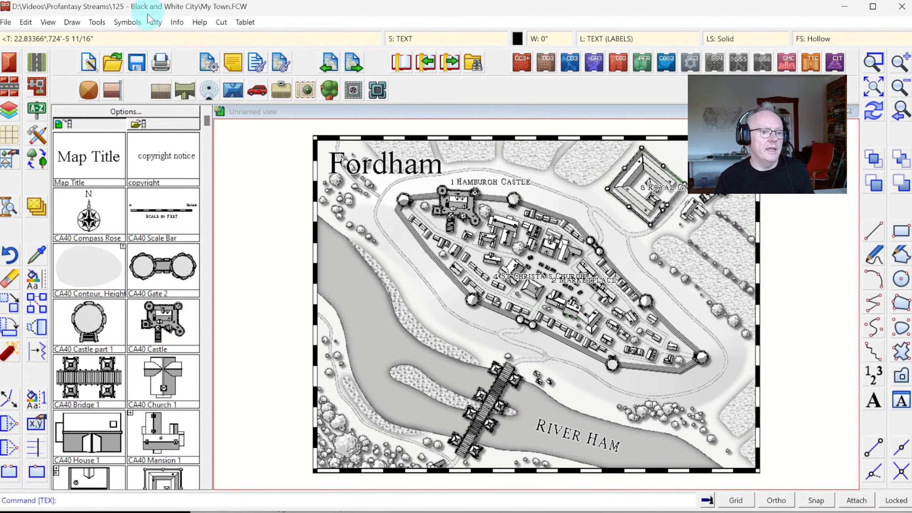
left_click(155, 22)
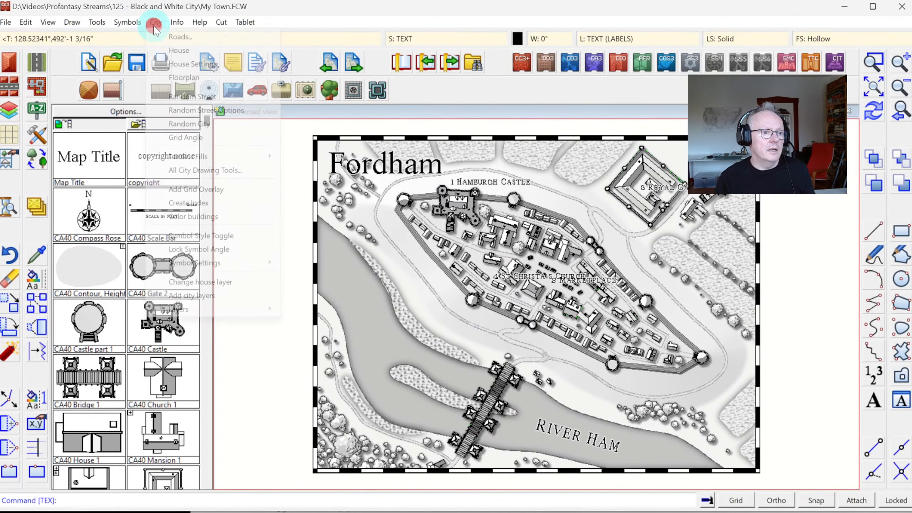
left_click(194, 190)
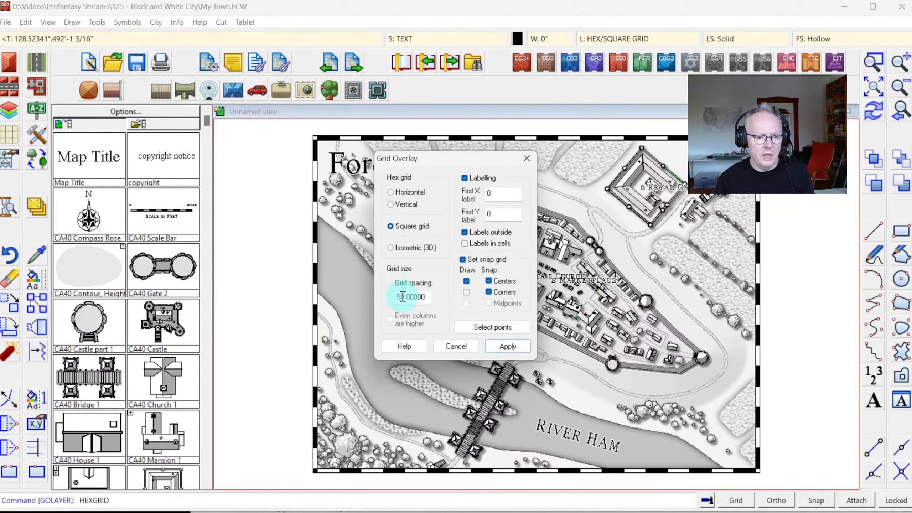
left_click_drag(401, 297, 368, 315)
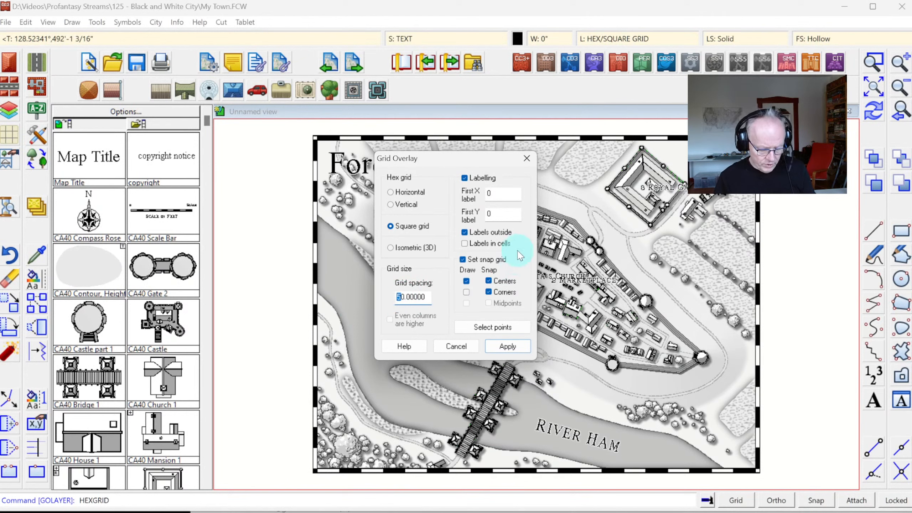
type("4")
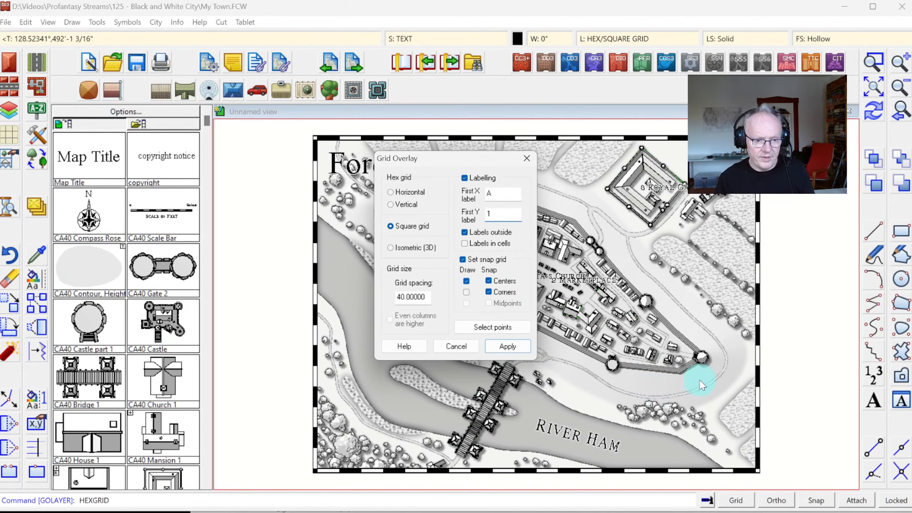
left_click(510, 348)
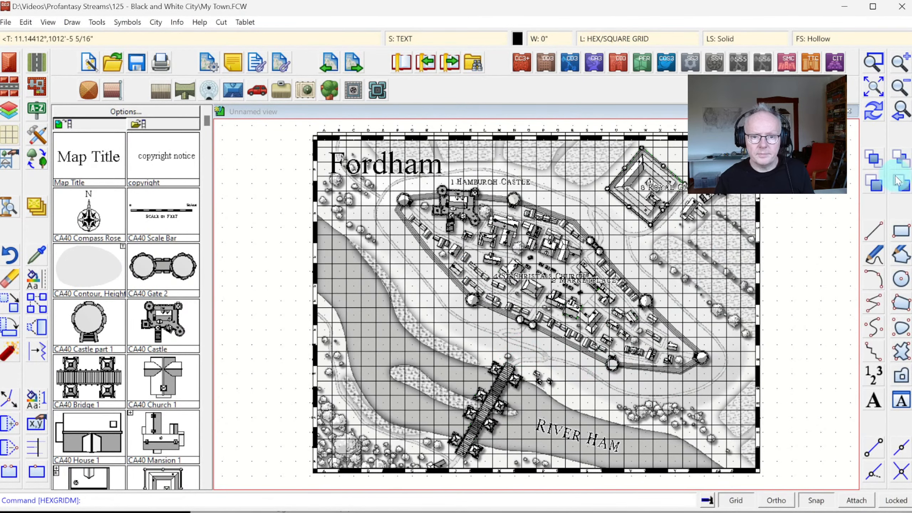
Move the MAP BORDER sheet up in the sheet order so it draws beneath the grid labels, and inspect the map's upper edge
left_click(873, 61)
left_click(286, 120)
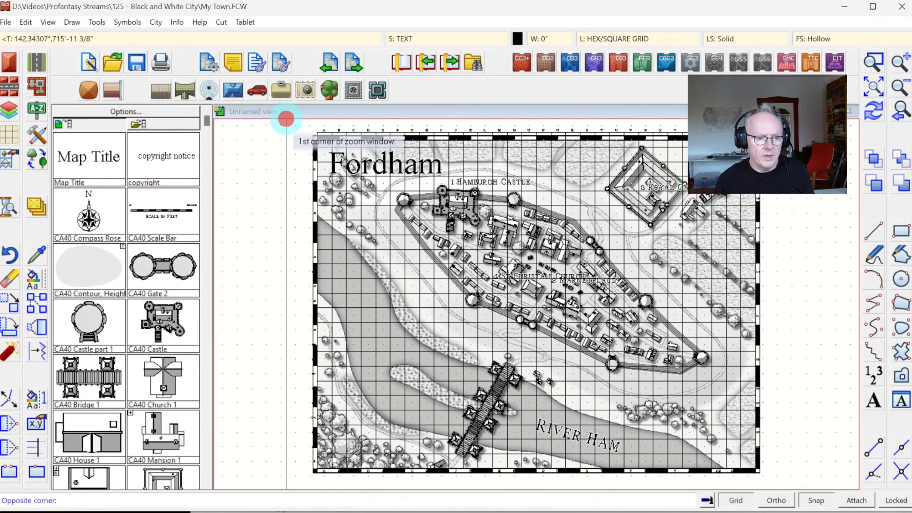
left_click(381, 187)
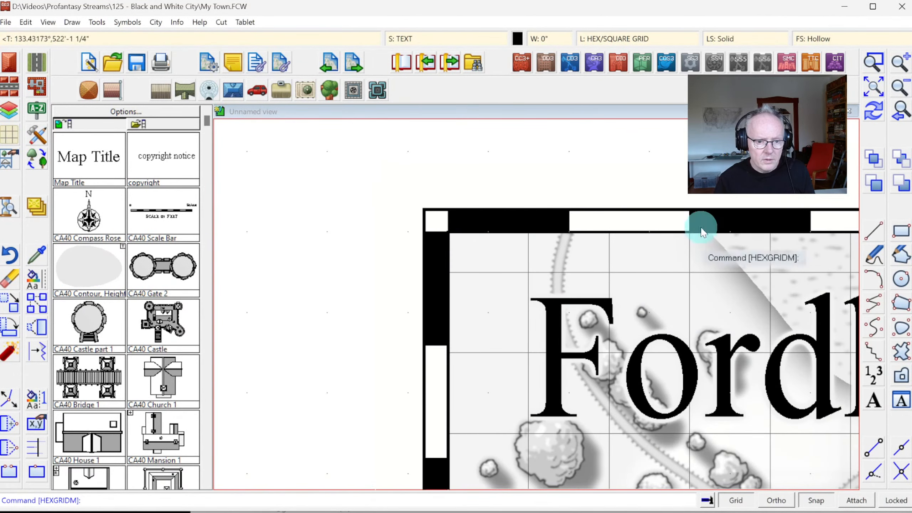
left_click(872, 86)
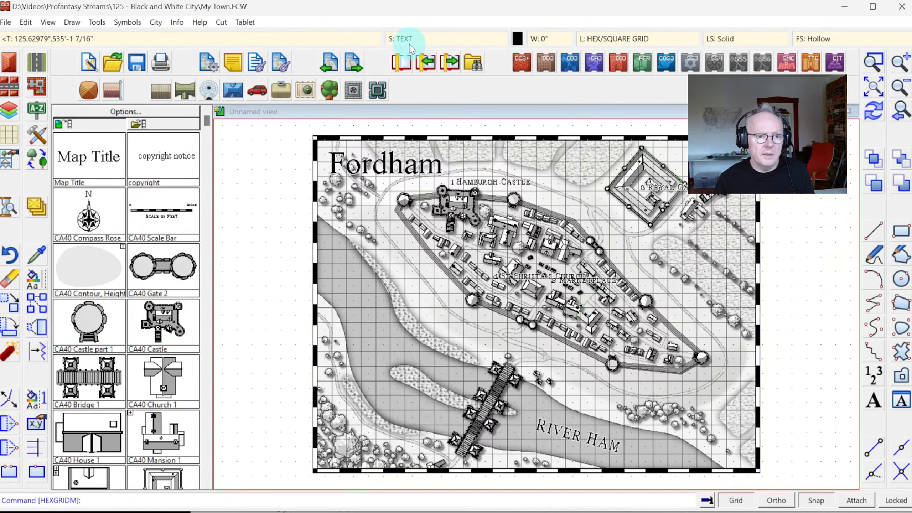
left_click(408, 39)
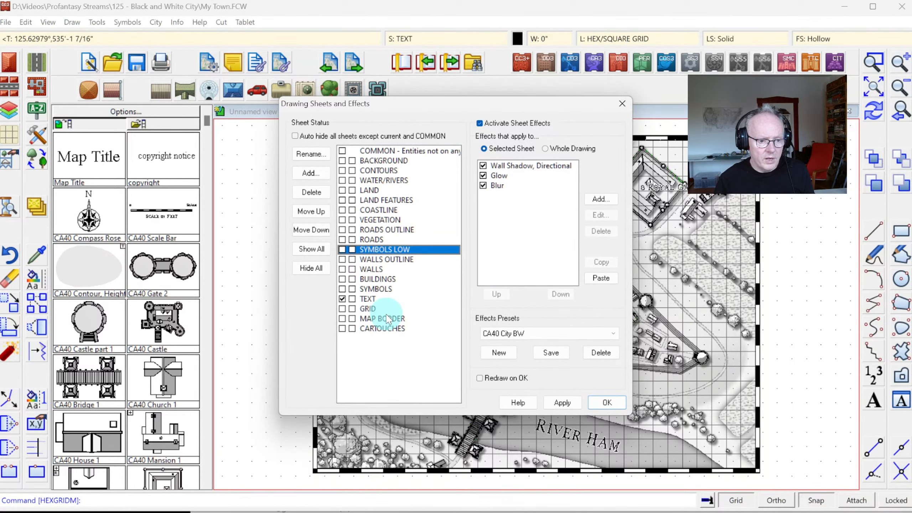
left_click(385, 317)
left_click(607, 402)
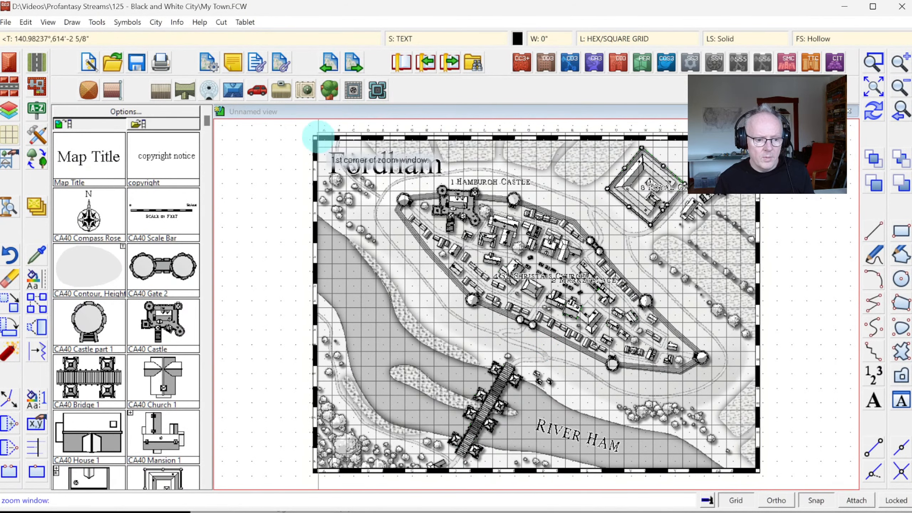
left_click(292, 119)
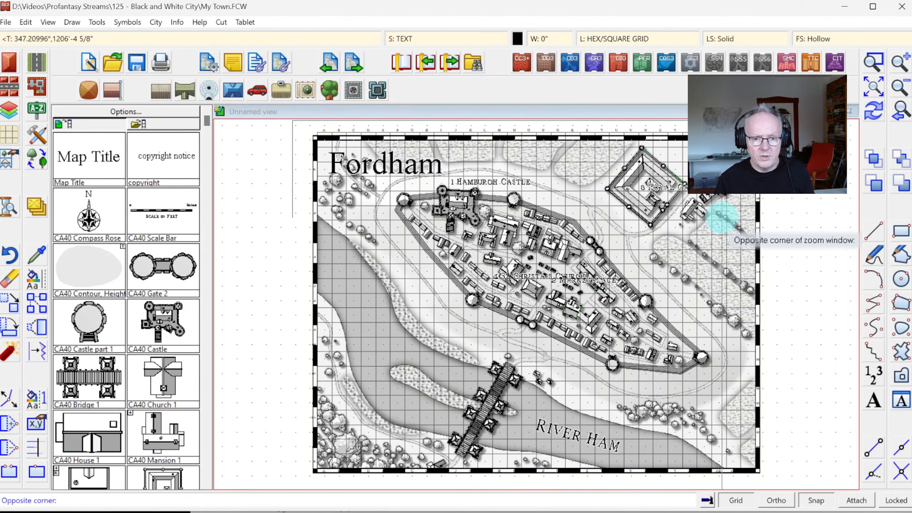
left_click(774, 224)
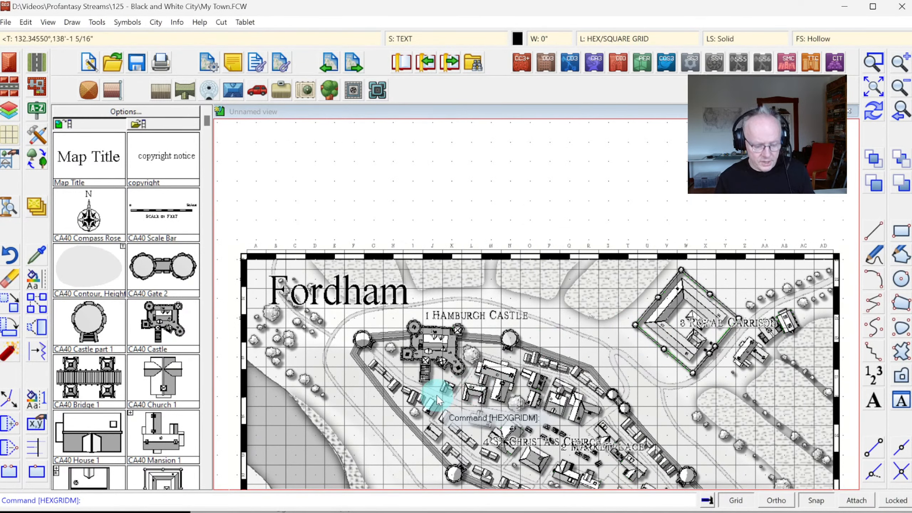
Add a square grid overlay with 100 spacing and outside labels, with first X label A and first Y label 1
left_click(72, 22)
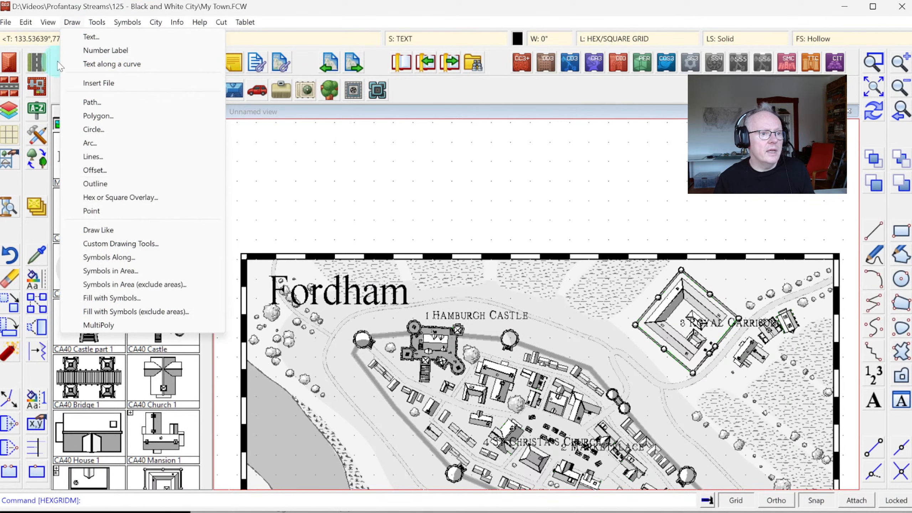
left_click(106, 200)
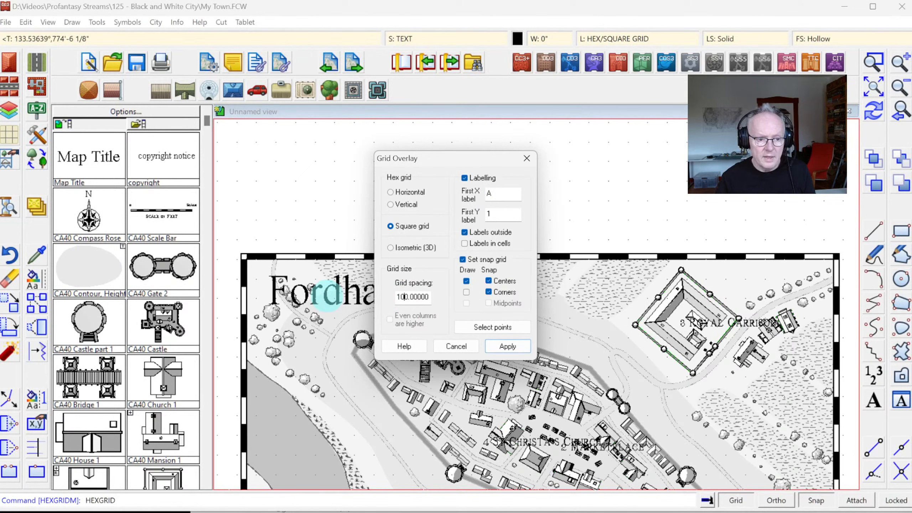
left_click(506, 346)
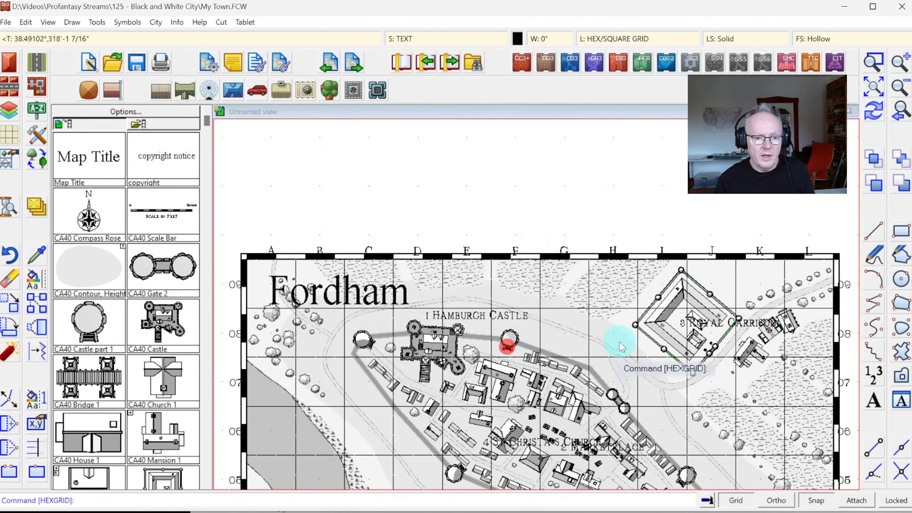
left_click(872, 87)
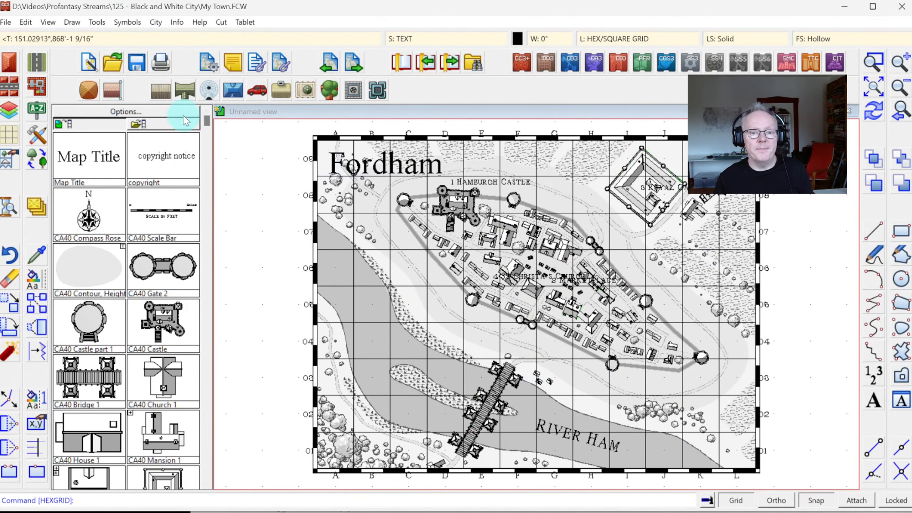
Create a single-column index from all 2D text labels except River Ham and place it outside the map's upper-right corner
left_click(156, 23)
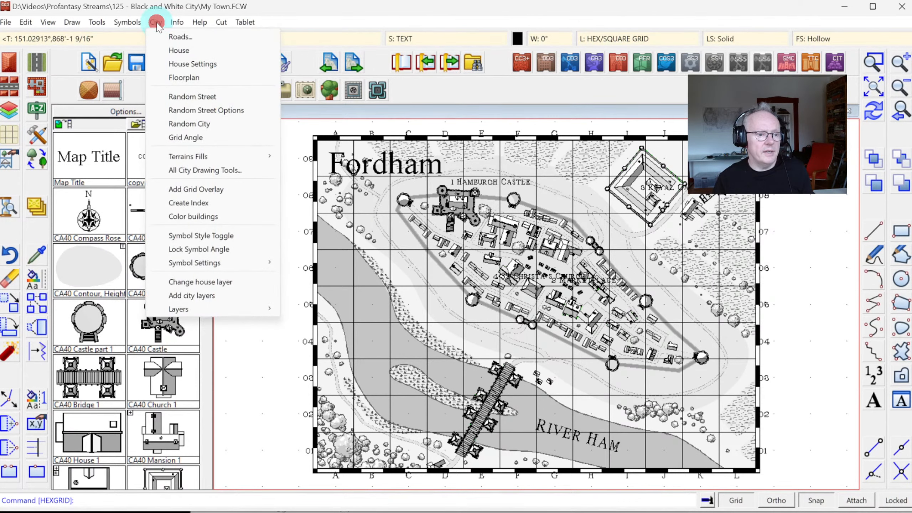
left_click(196, 203)
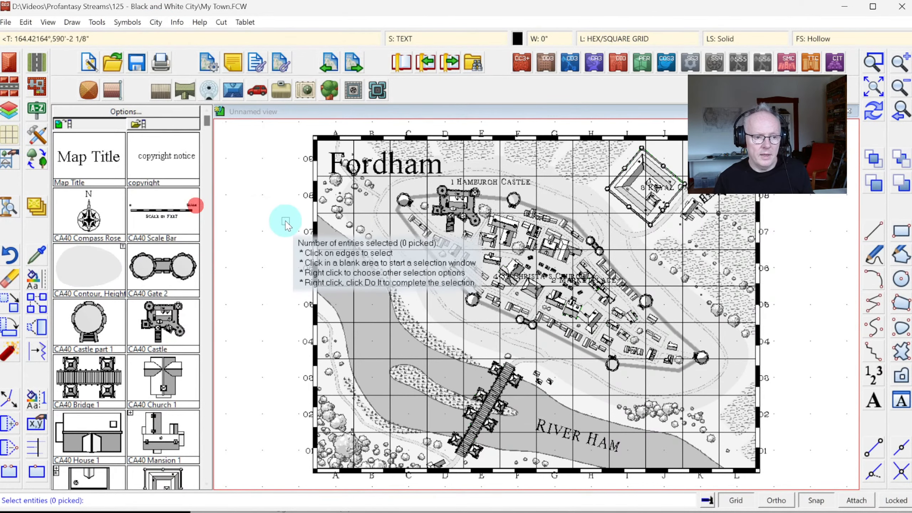
right_click(233, 210)
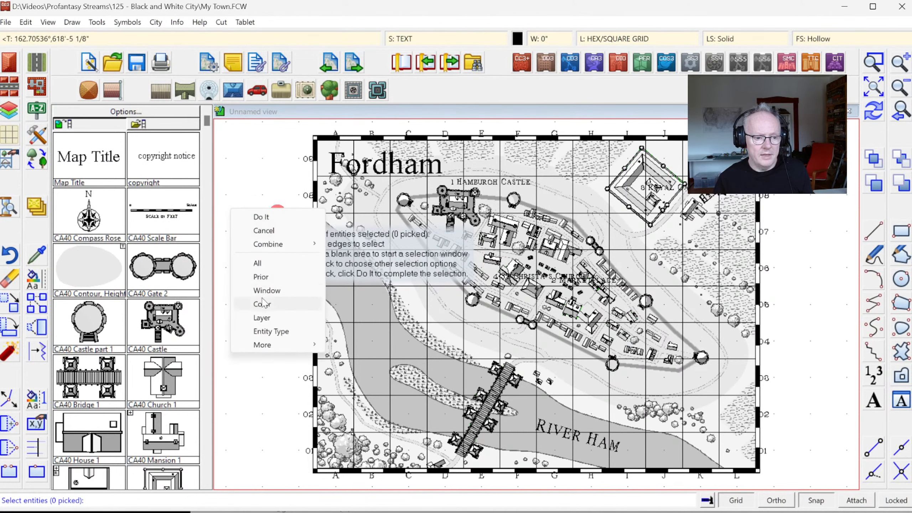
left_click(260, 332)
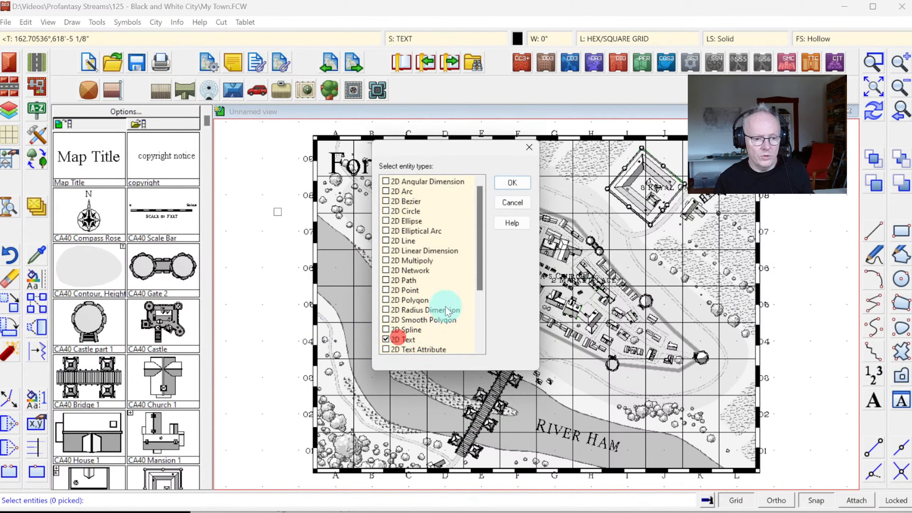
left_click(523, 183)
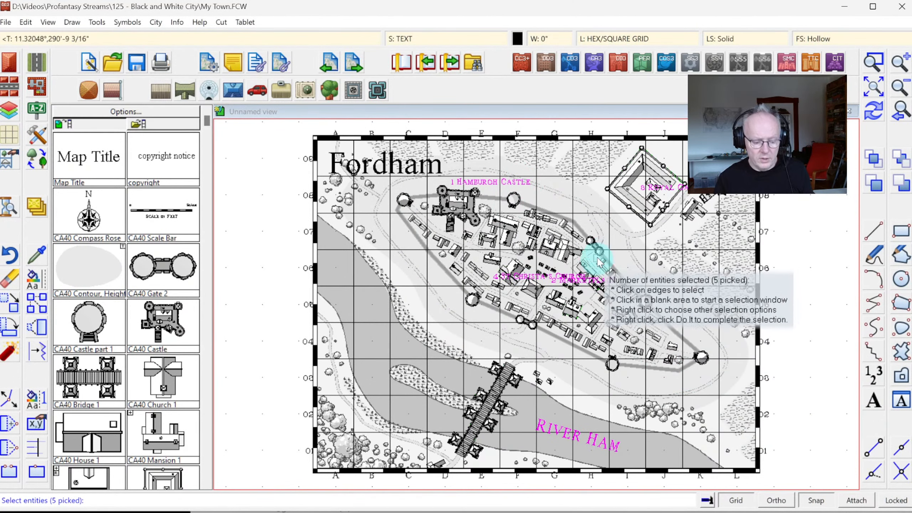
left_click(564, 437)
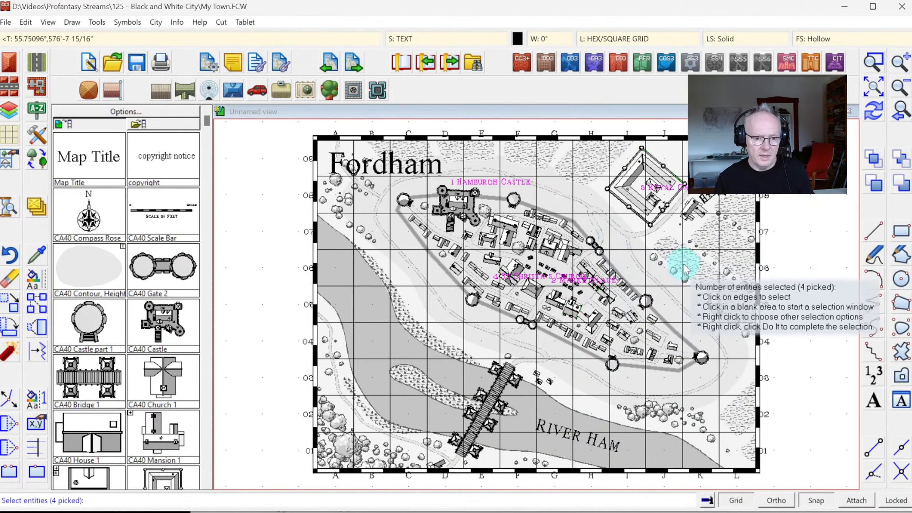
key("d")
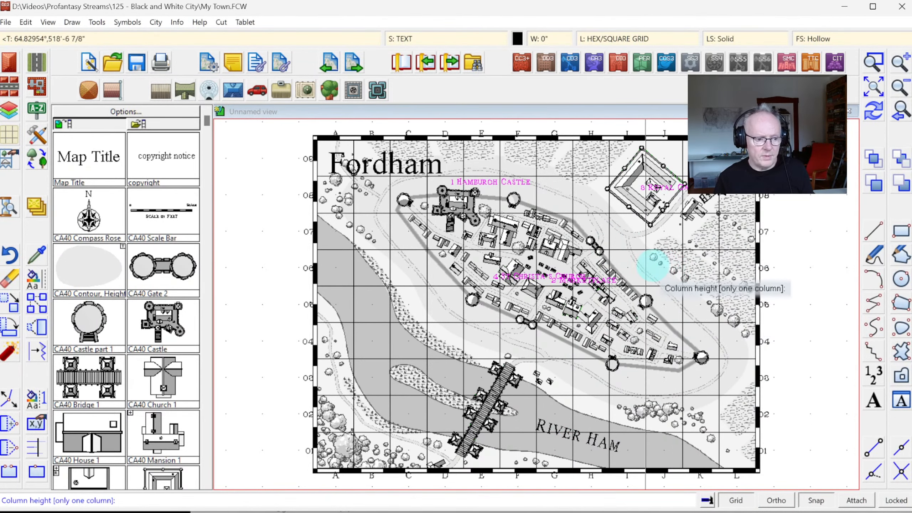
left_click(629, 254)
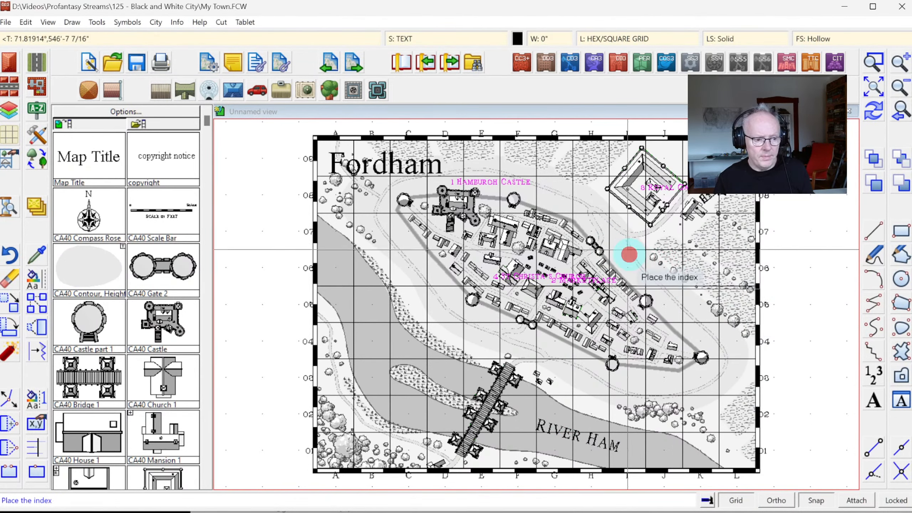
left_click(791, 143)
left_click(873, 86)
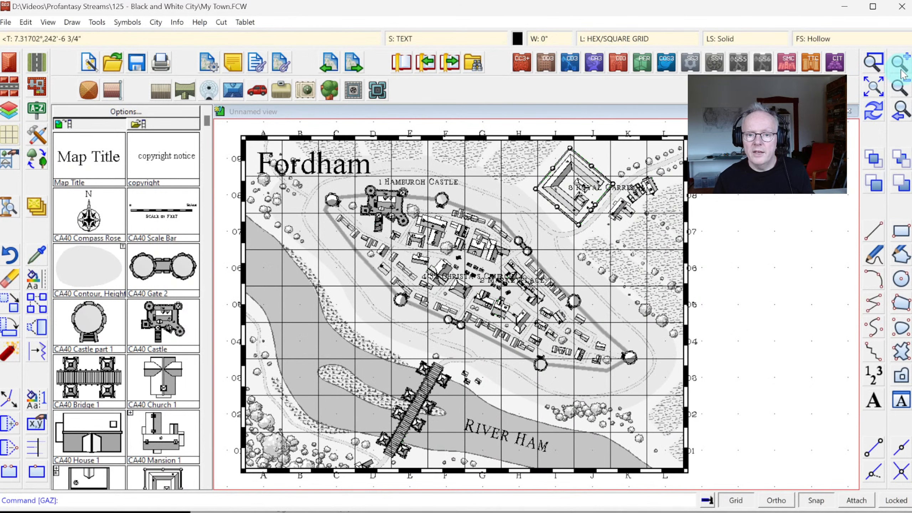
Hide all drawing sheets except the current TEXT sheet
left_click(706, 132)
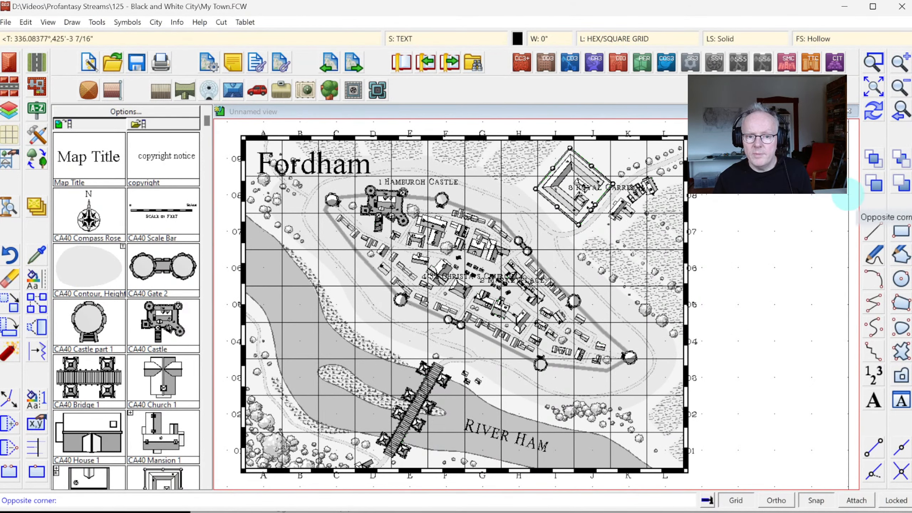
left_click(848, 197)
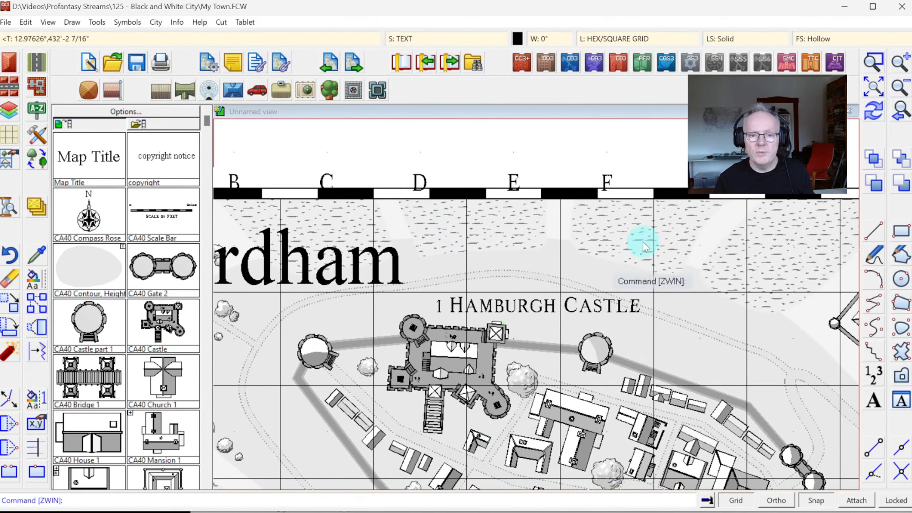
left_click(874, 87)
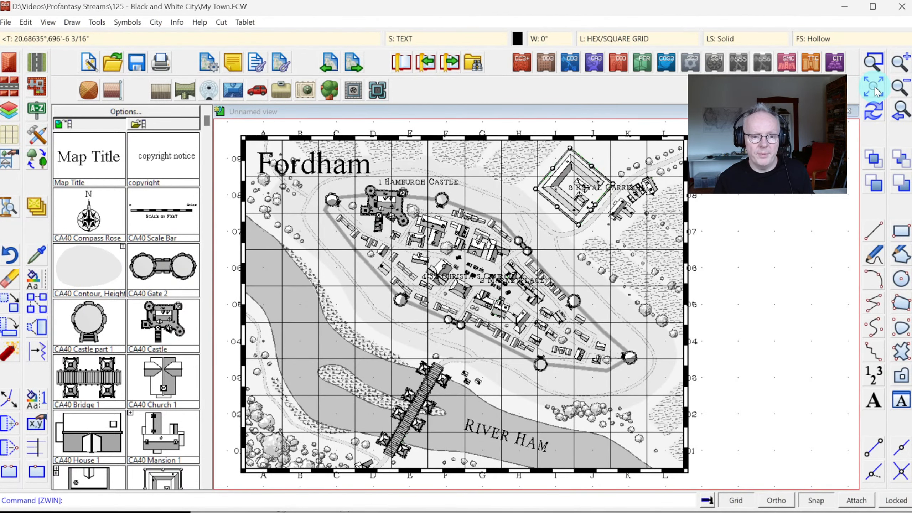
left_click(408, 38)
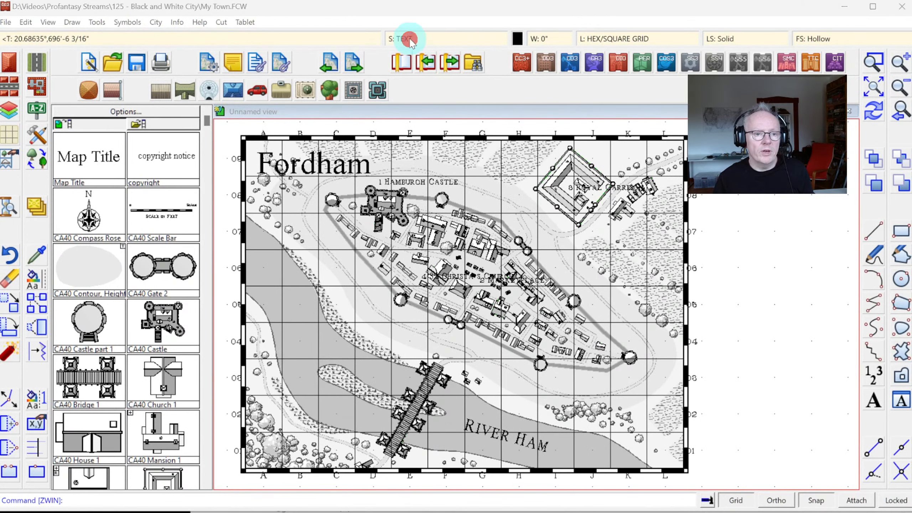
left_click(312, 275)
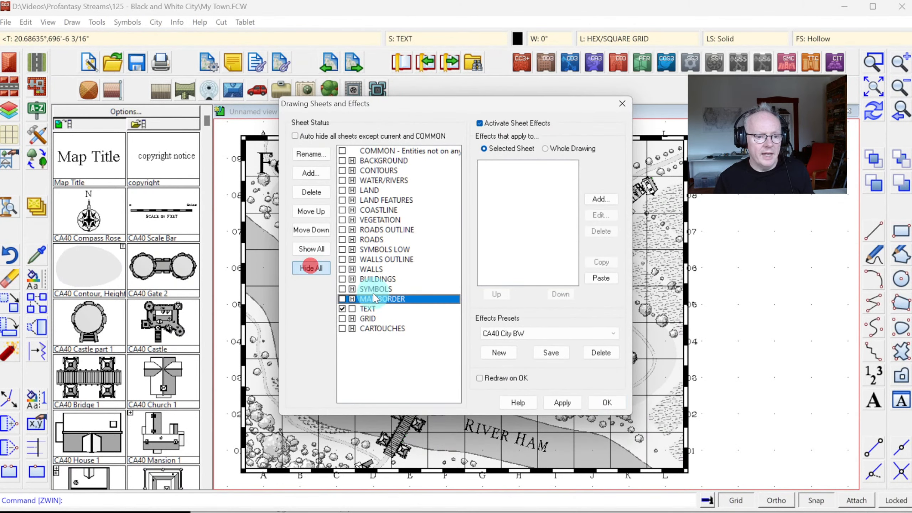
left_click(598, 403)
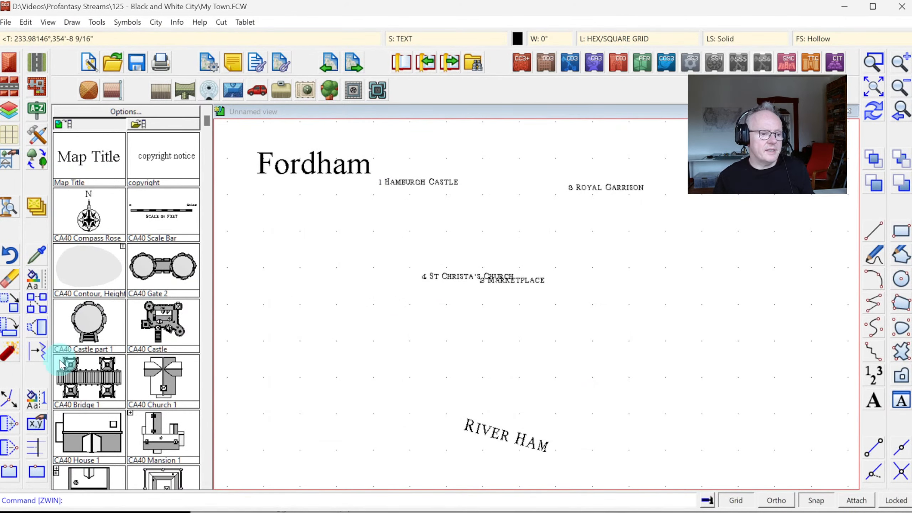
Shorten the Hamburgh Castle label to "1" and the Royal Garrison label to "3"
left_click(40, 425)
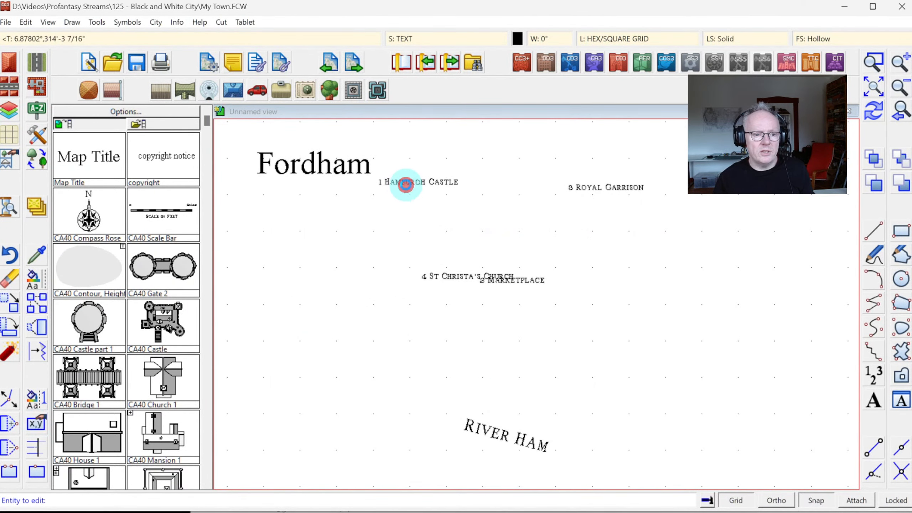
left_click(405, 183)
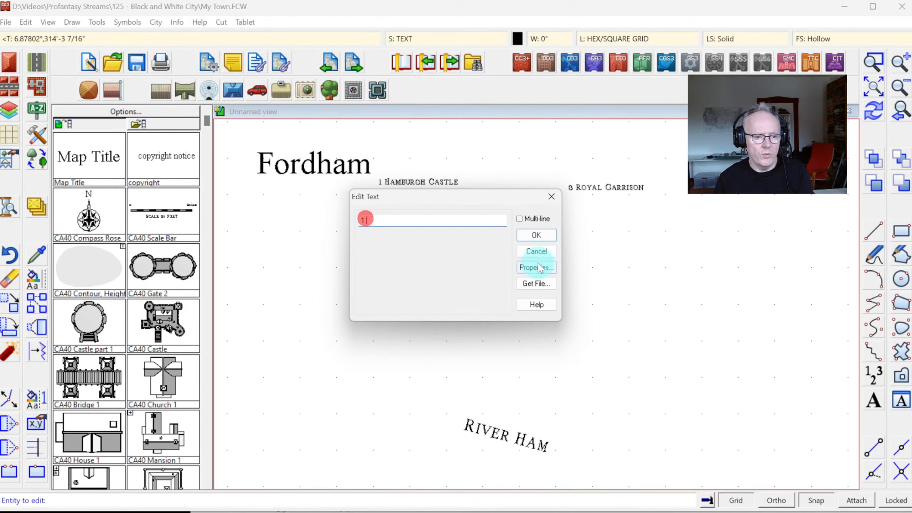
left_click(534, 236)
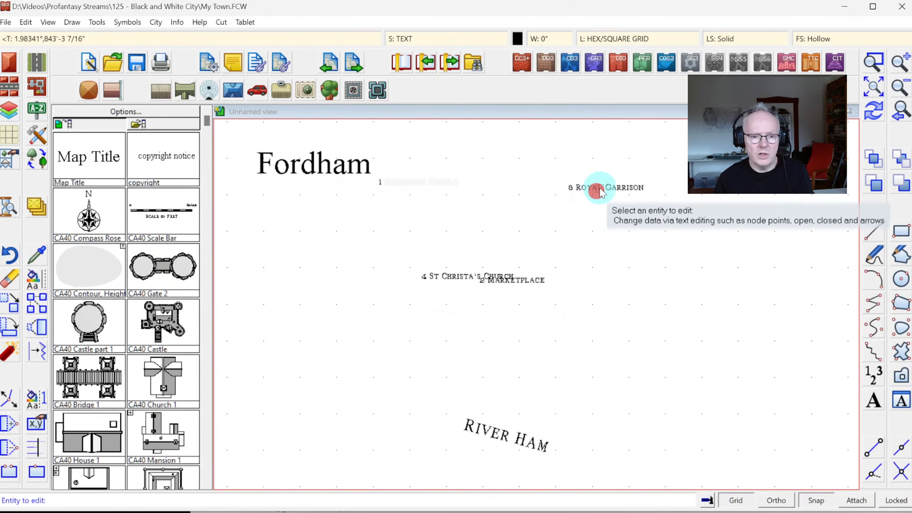
left_click(599, 187)
left_click_drag(367, 218, 492, 221)
key("Delete")
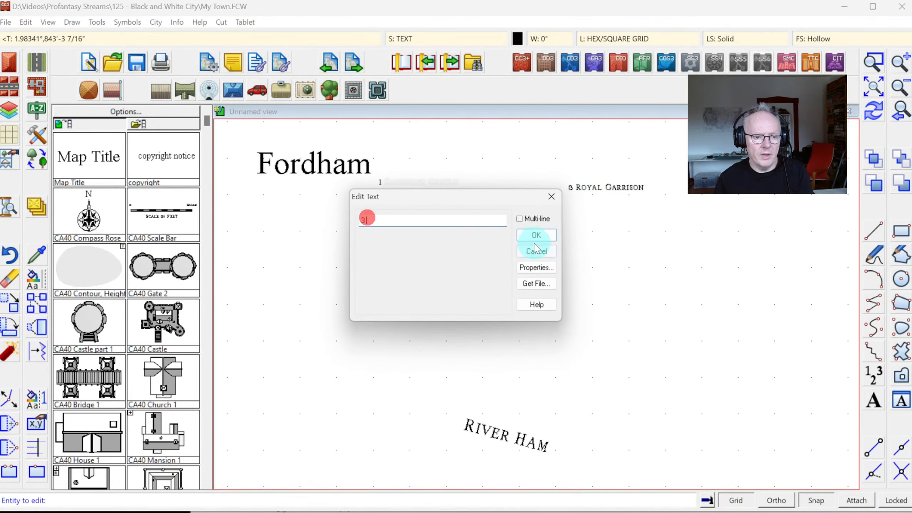
left_click(536, 235)
Shorten the St Christa's Church label to "4" and the Marketplace label to "2"
left_click(447, 278)
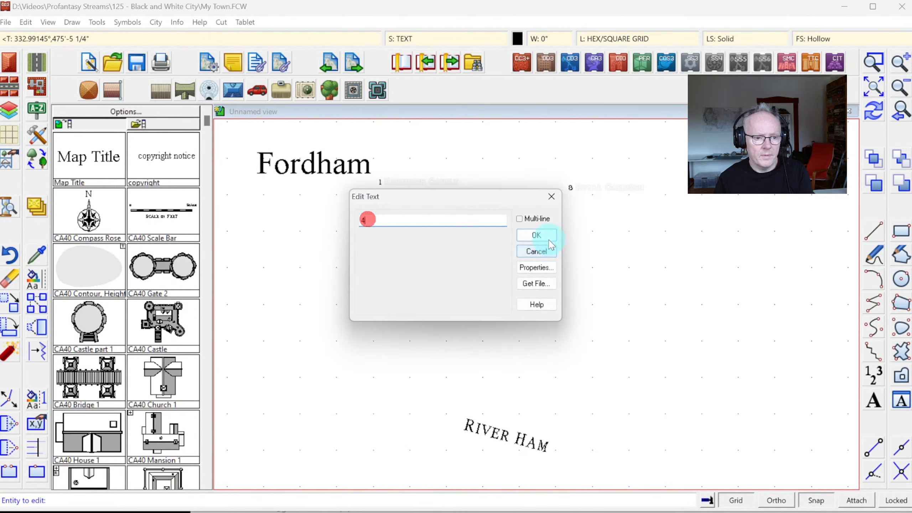
left_click(550, 240)
left_click(512, 280)
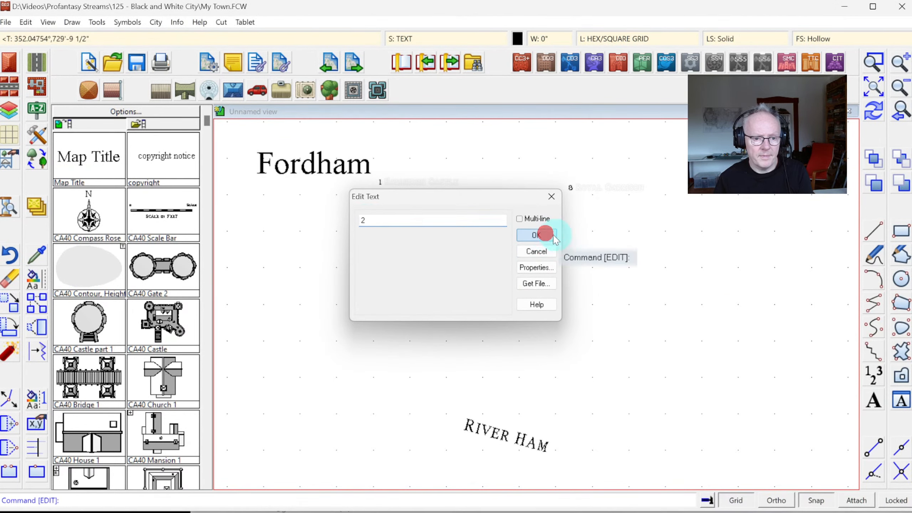
left_click(545, 234)
Show all drawing sheets again and inspect the garrison's number and the index beside the map's upper-right corner
left_click(403, 42)
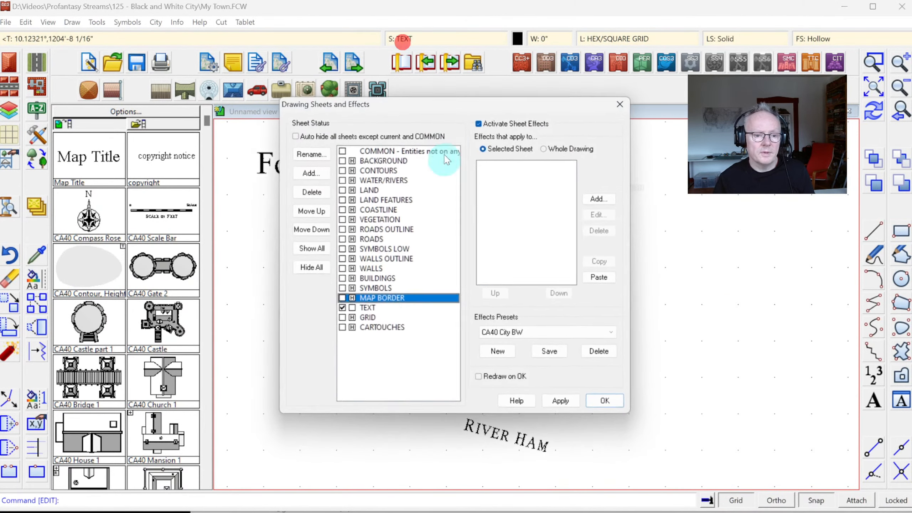
left_click(344, 297)
left_click(311, 250)
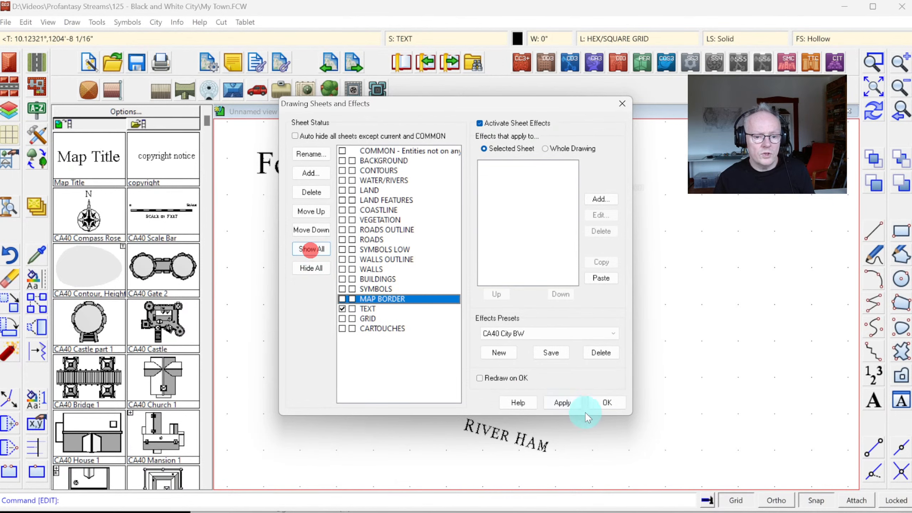
left_click(597, 402)
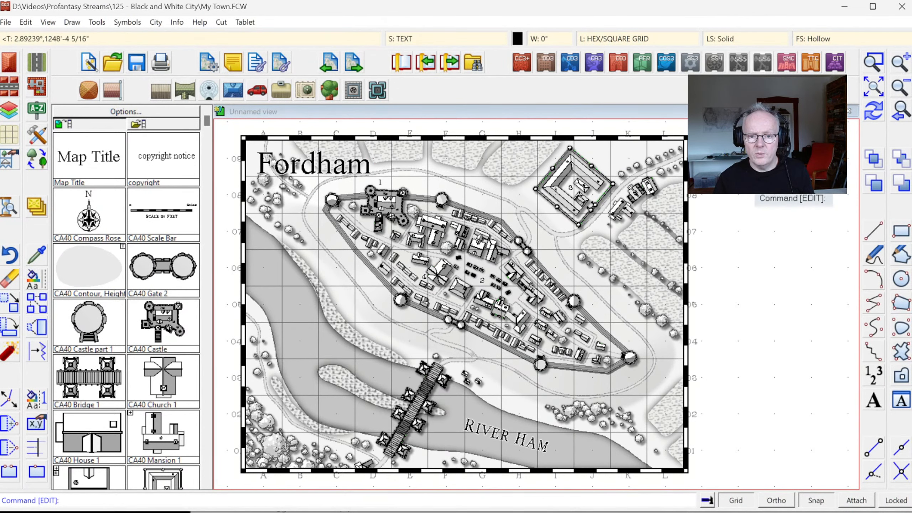
left_click(873, 62)
left_click(727, 163)
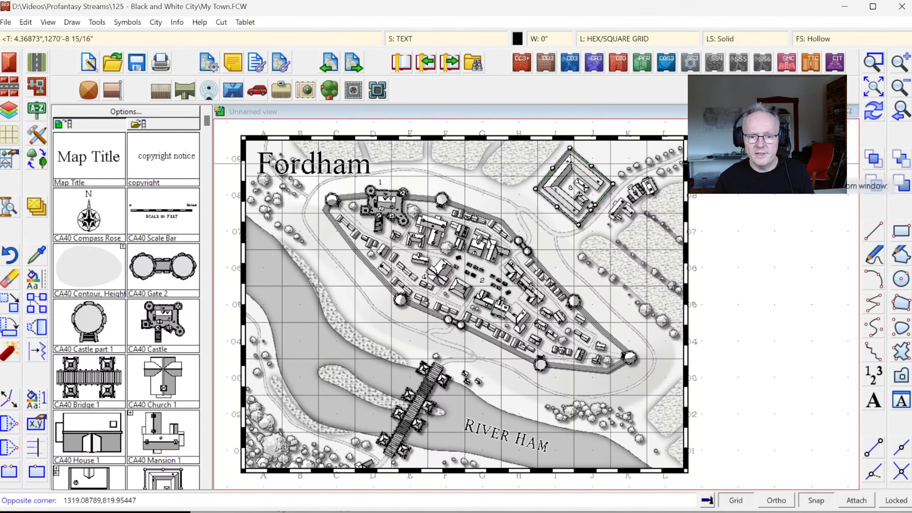
left_click(485, 209)
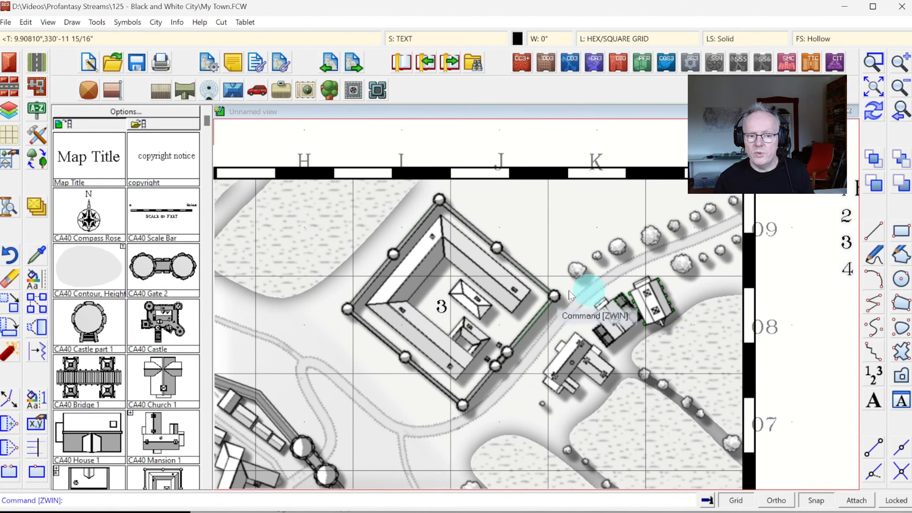
left_click(893, 115)
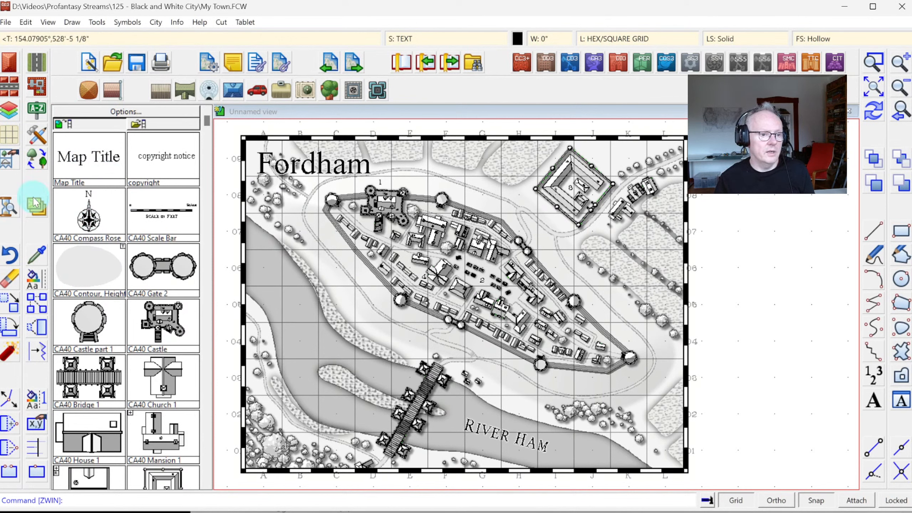
Make TITLE the current layer
left_click(598, 39)
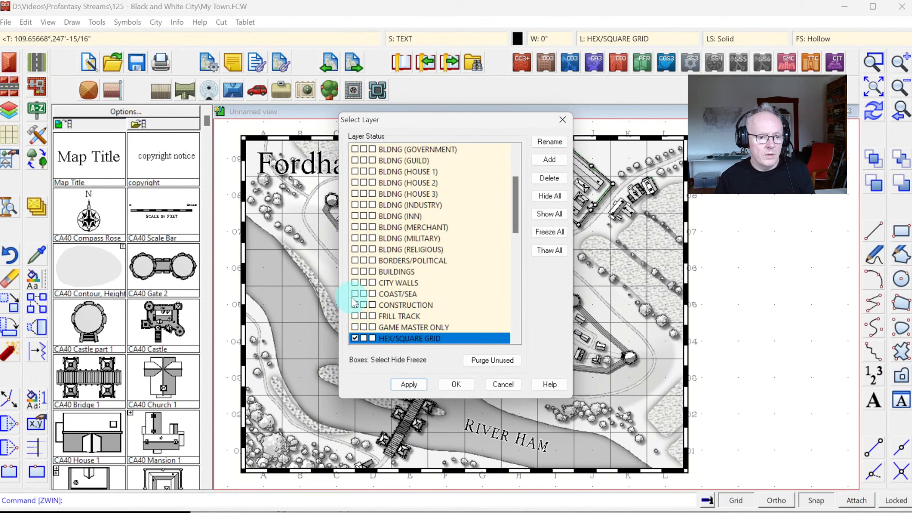
scroll(354, 301, "down", 4)
scroll(356, 301, "up", 4)
scroll(355, 316, "down", 10)
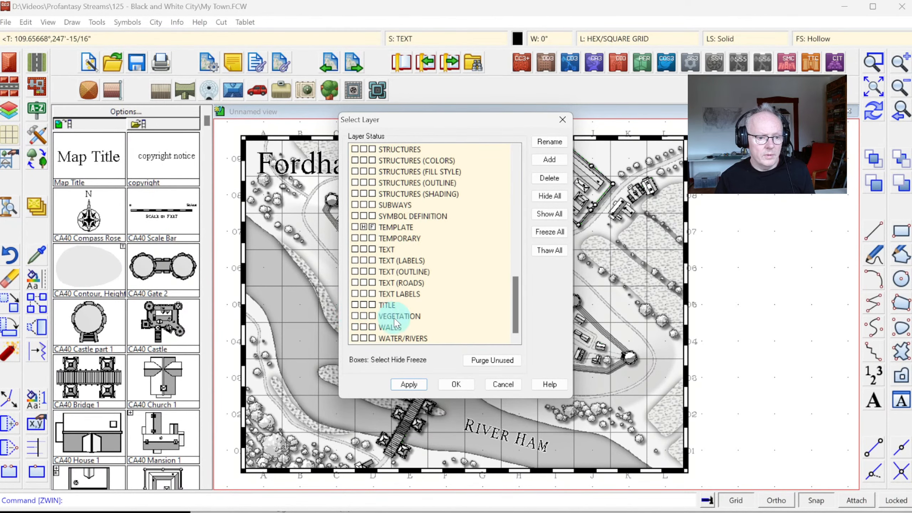
left_click(355, 304)
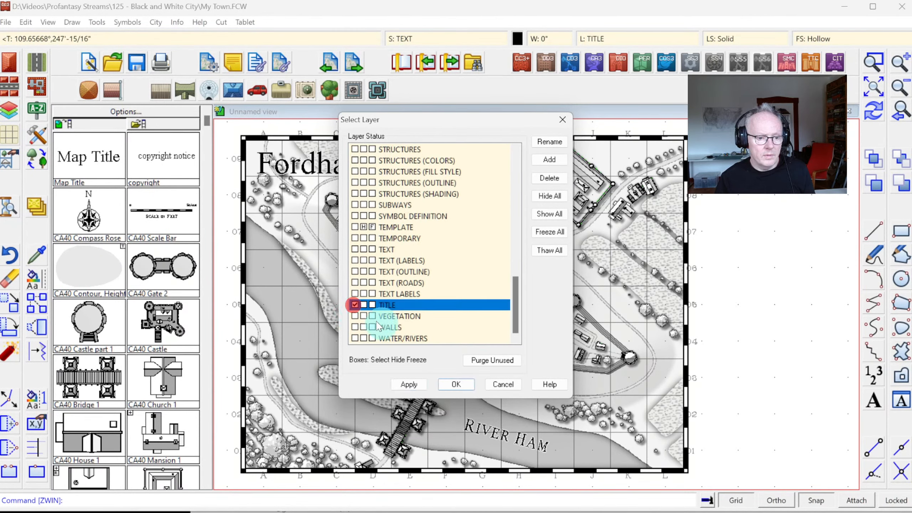
left_click(451, 385)
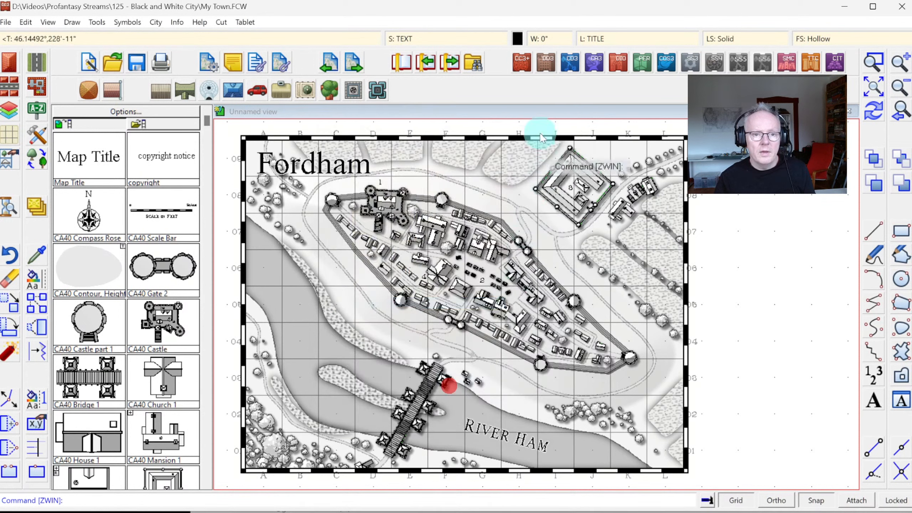
Place the CA40 compass rose at scale 2 inside the map's lower-right corner and refresh the drawing
left_click(91, 224)
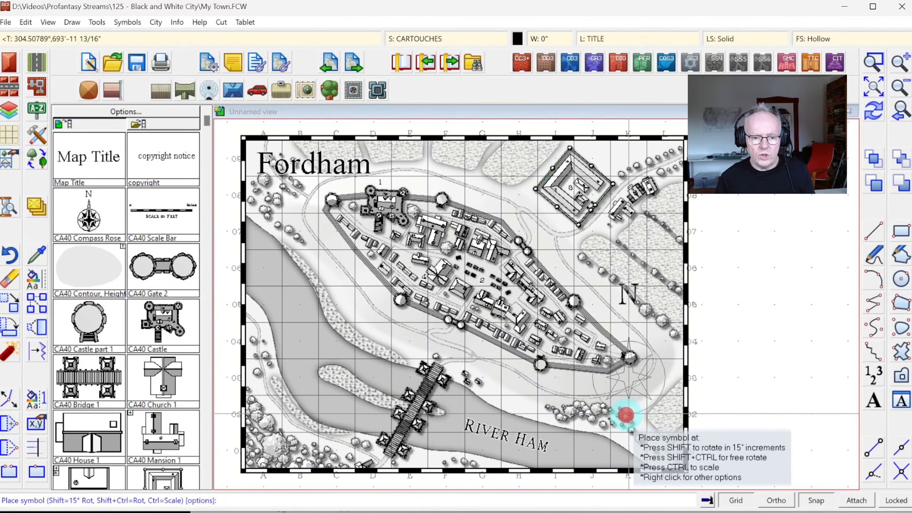
right_click(626, 415)
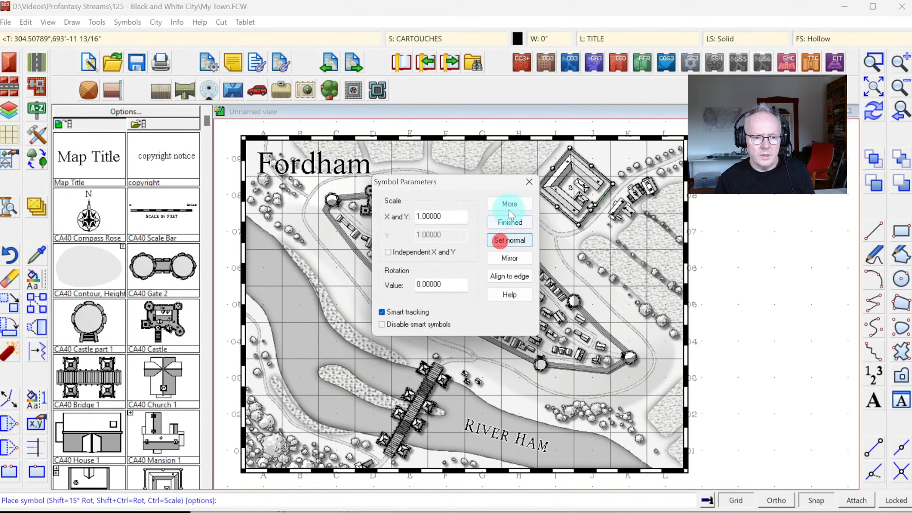
left_click(507, 223)
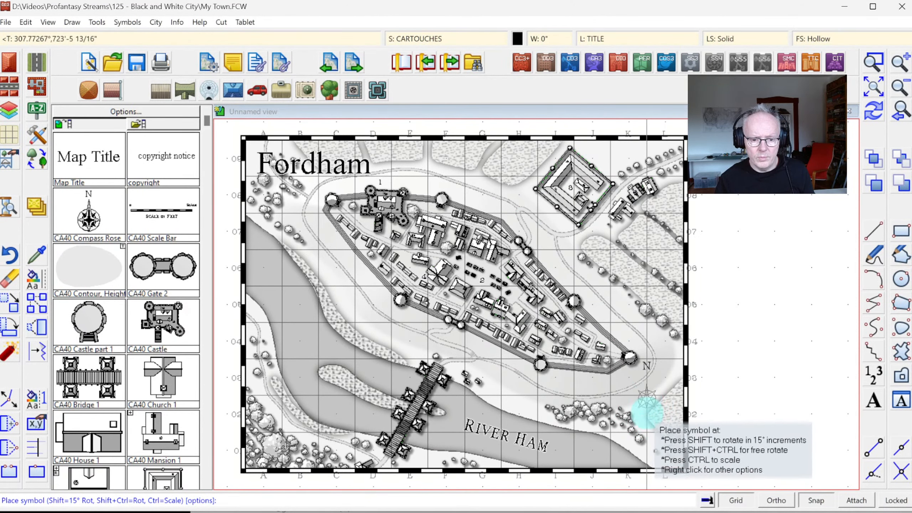
right_click(639, 425)
type("1")
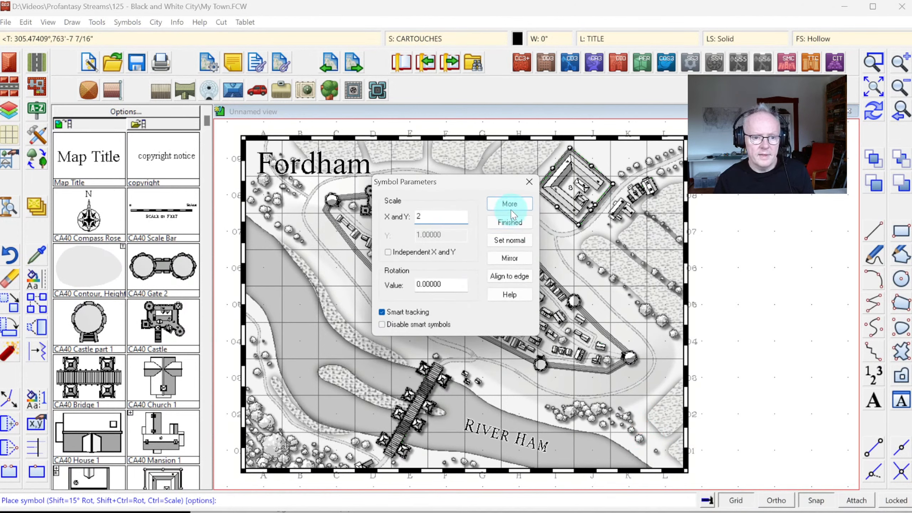
left_click(510, 222)
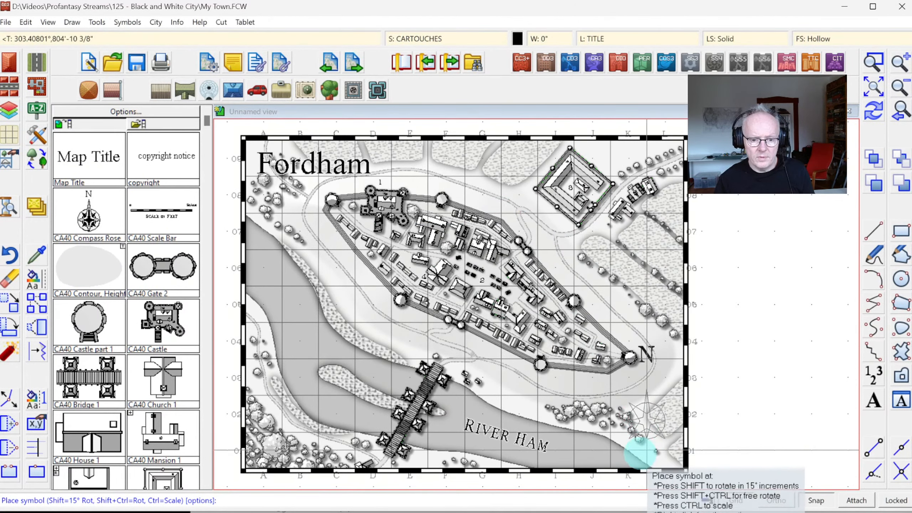
left_click(644, 464)
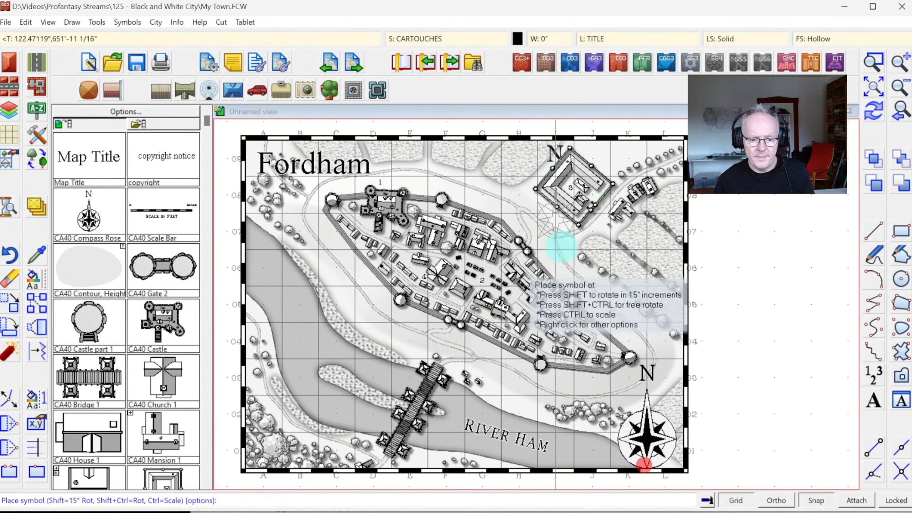
left_click(873, 111)
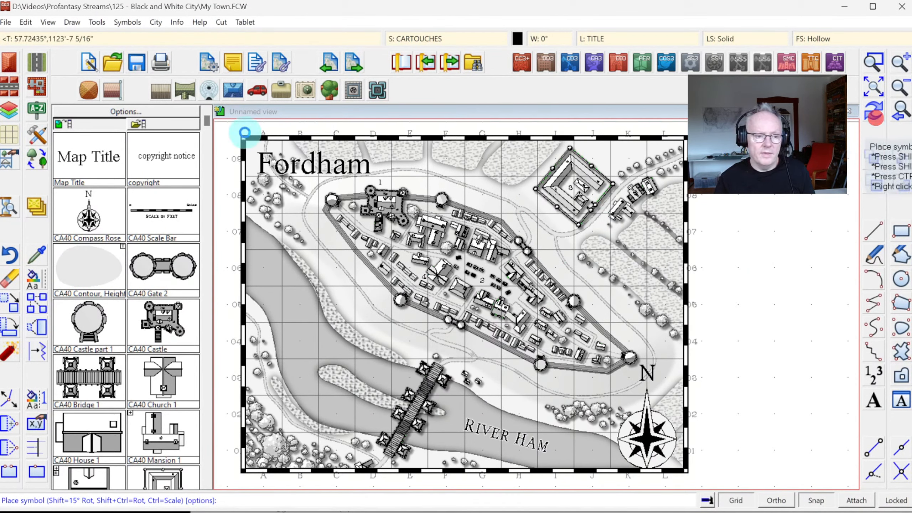
Place the CA40 scale bar at scale 2 along the map's upper edge beside the Fordham title, with a scale value of 200
left_click(158, 207)
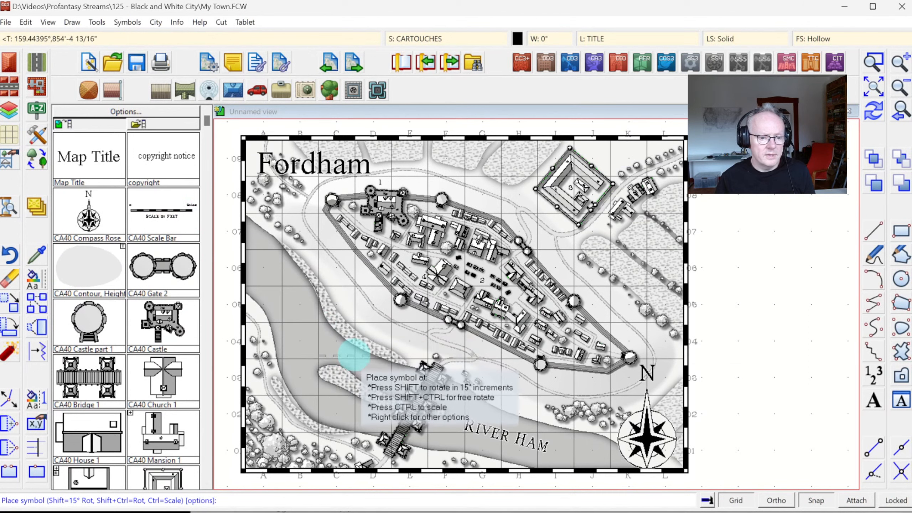
right_click(354, 353)
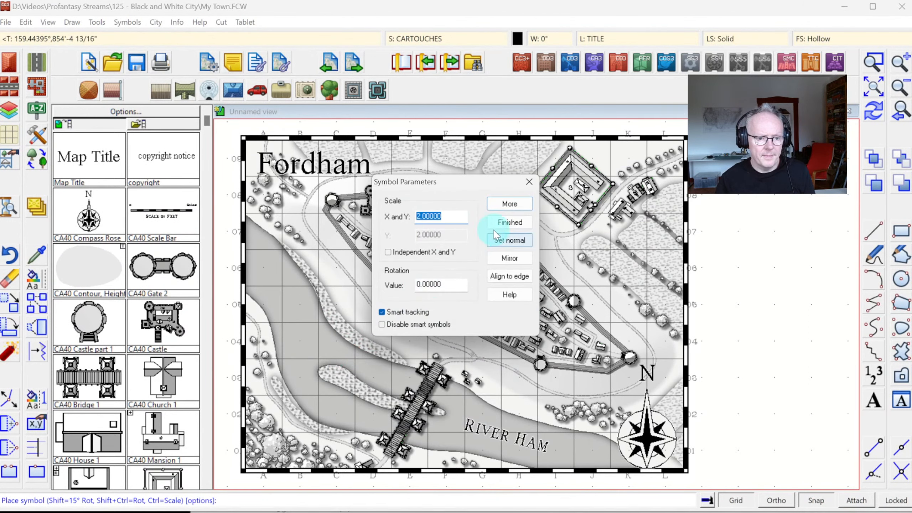
left_click(509, 208)
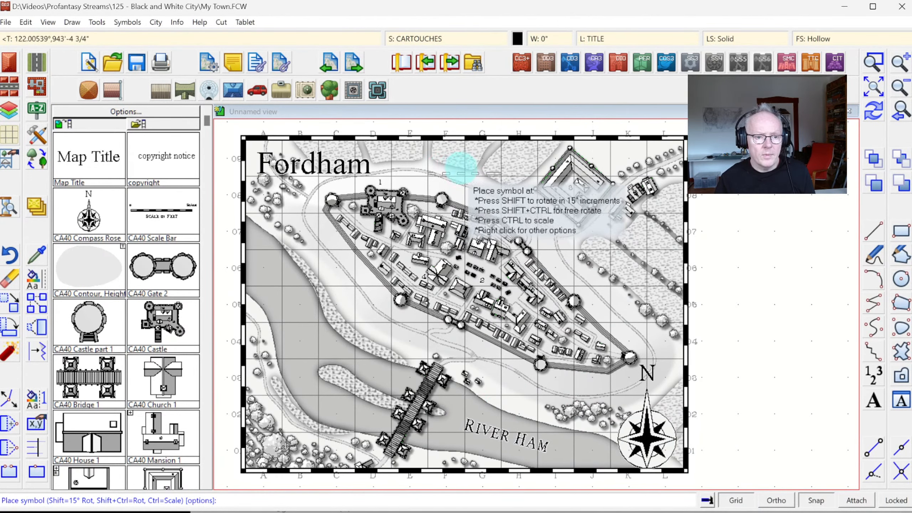
left_click(464, 163)
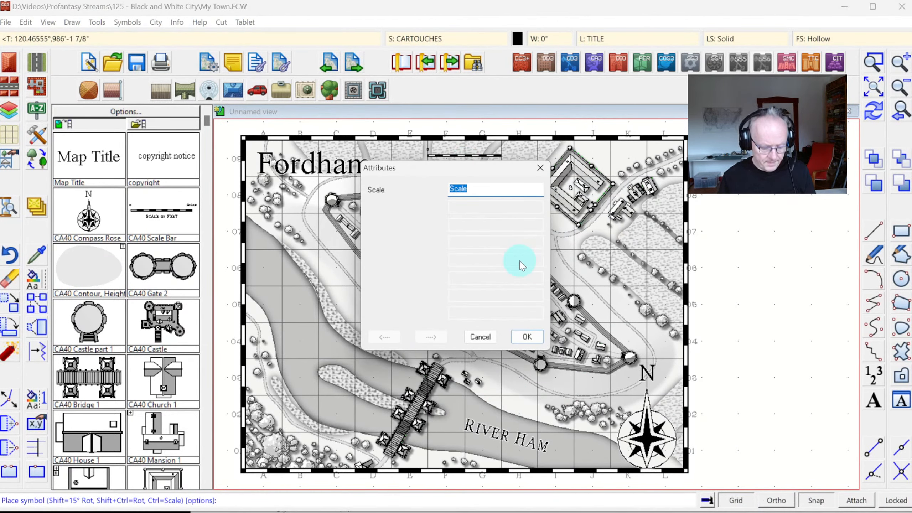
type("200")
key("Return")
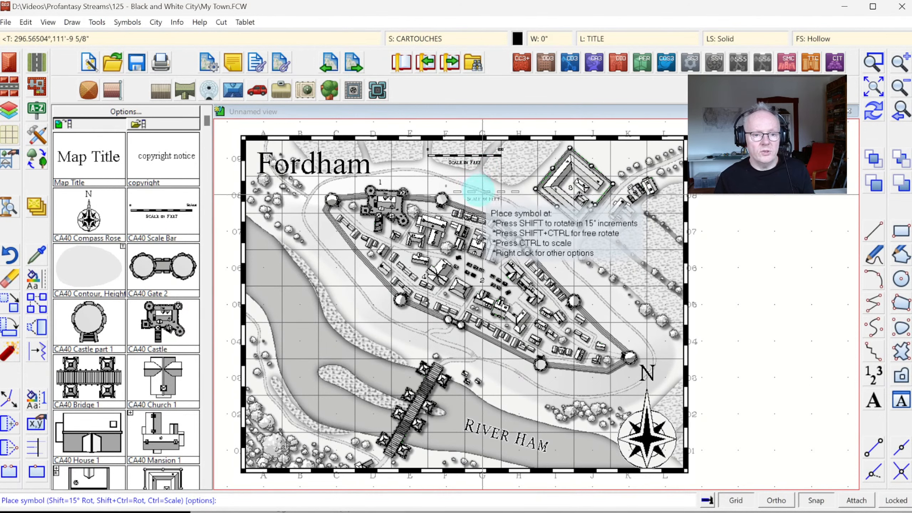
right_click(483, 190)
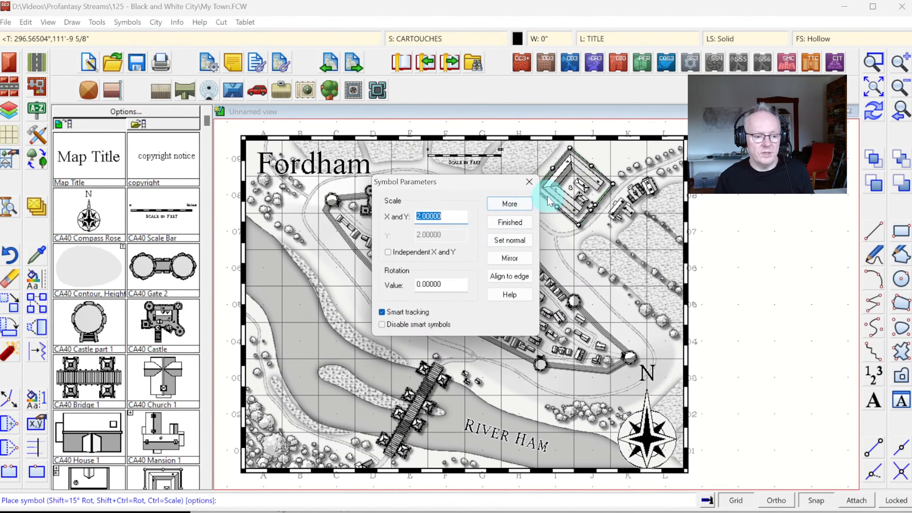
left_click(530, 185)
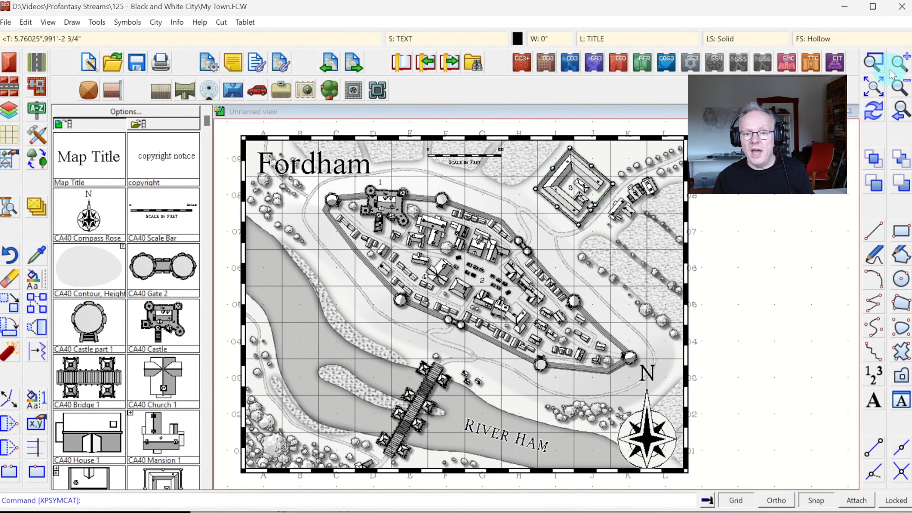
Unlock grouped entities and check the text of the Hamburgh Castle index entry without changing it
left_click(711, 138)
left_click(814, 199)
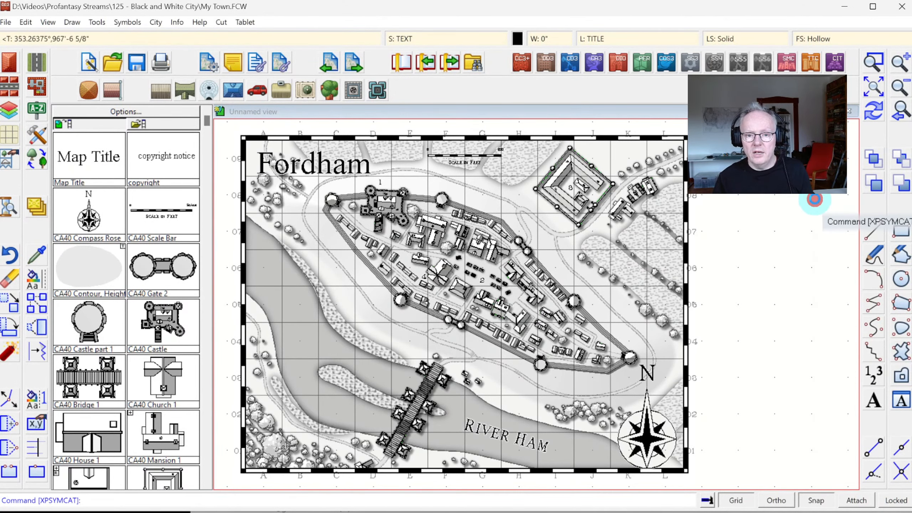
left_click(896, 501)
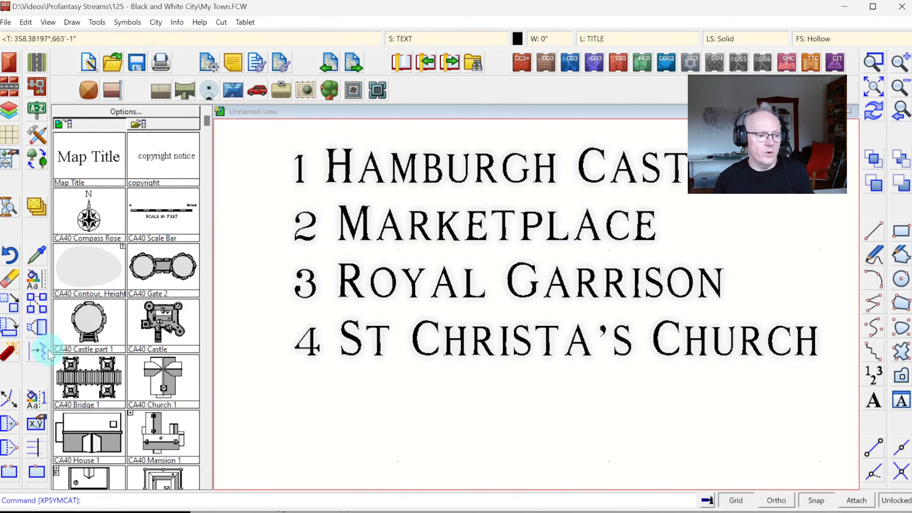
left_click(39, 423)
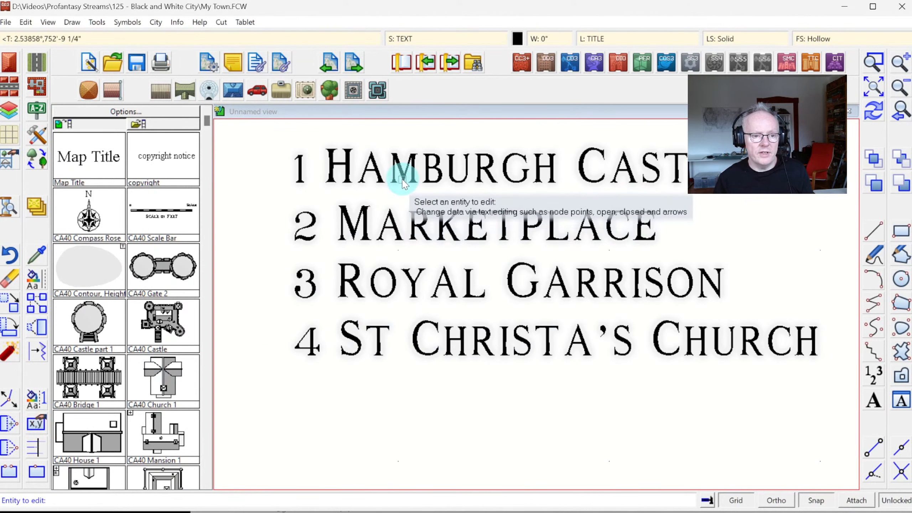
left_click(401, 180)
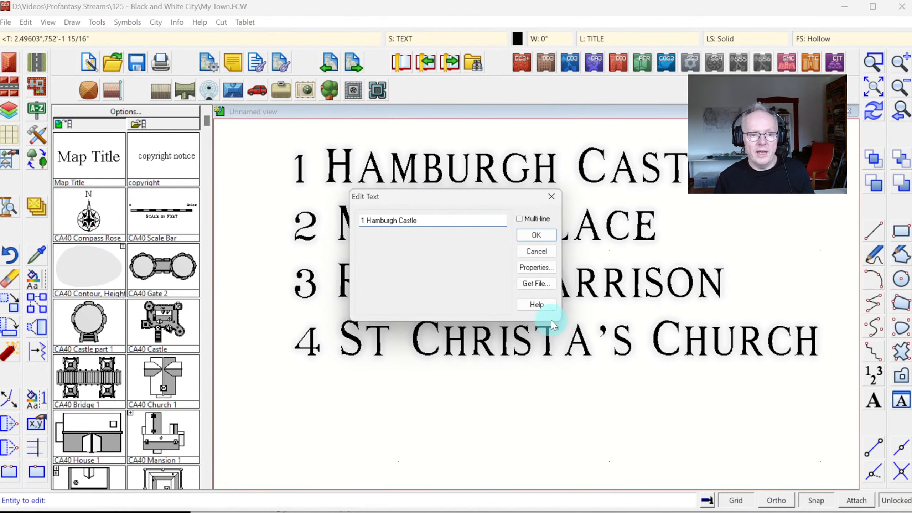
key("Return")
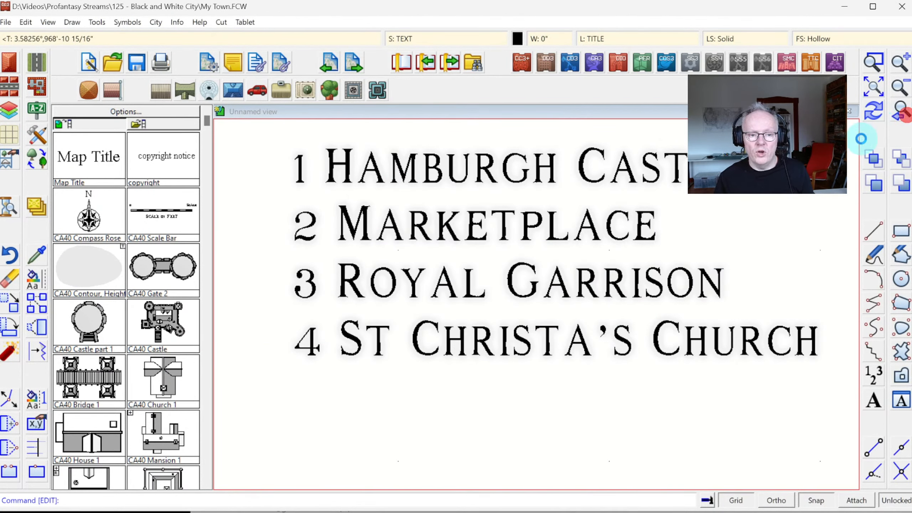